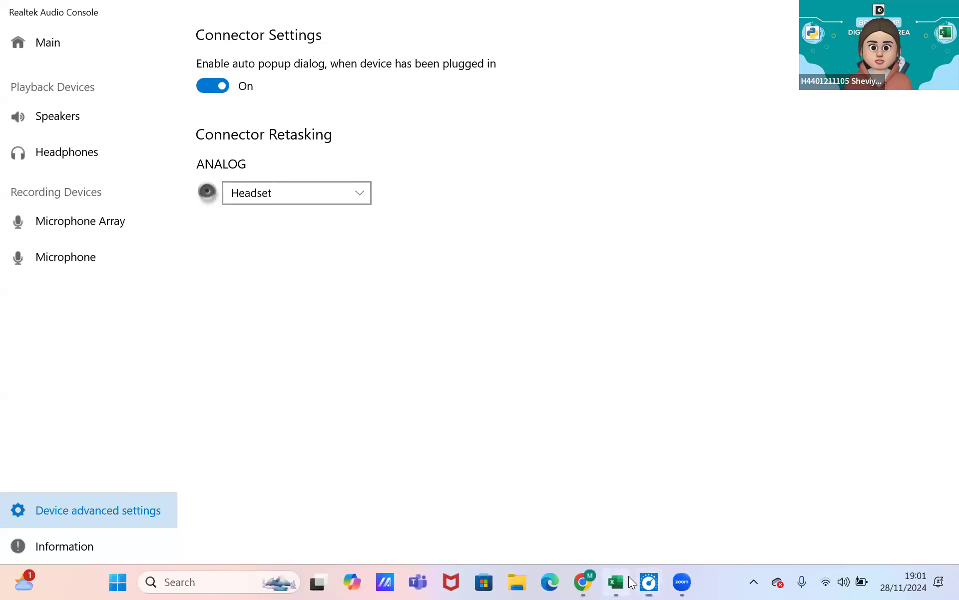
Step: Switch to the Index Match Database workbook in Excel and look through its sheets, returning to Index Match
{"action": "key", "text": "alt+Tab"}
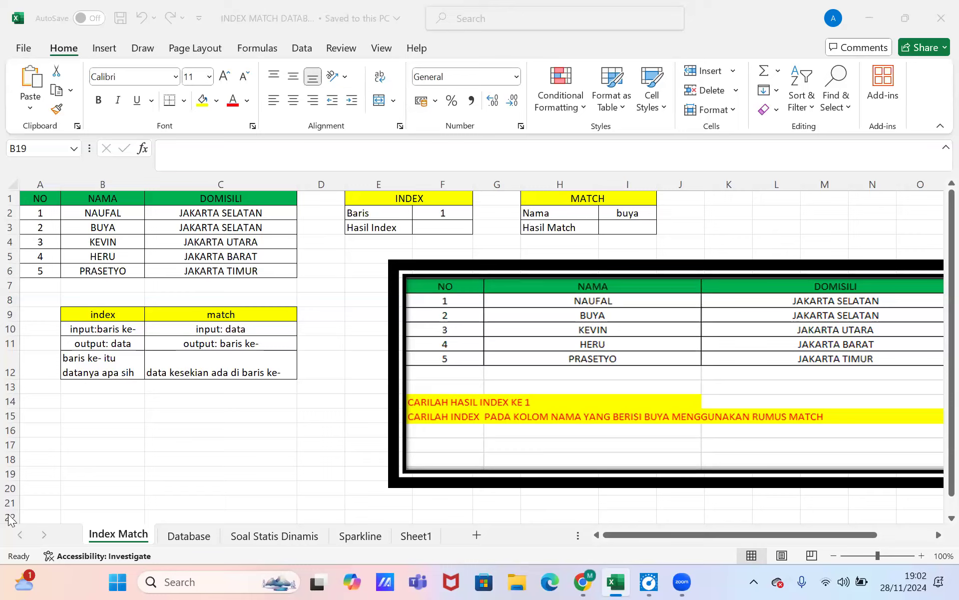
{"action": "left_click", "coordinate": [198, 537]}
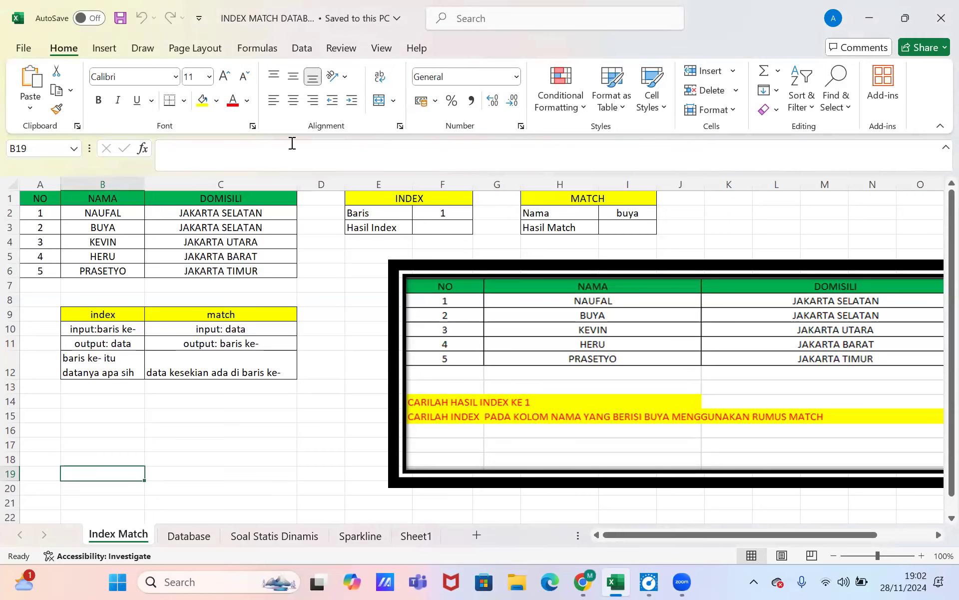
{"action": "left_click", "coordinate": [367, 535]}
{"action": "key", "text": "ctrl+Page_Down"}
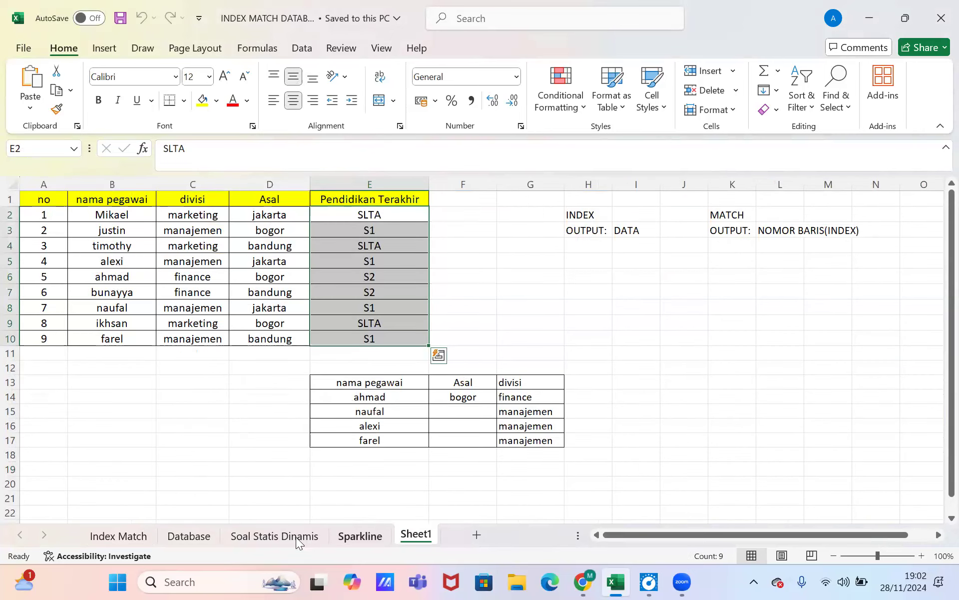
{"action": "key", "text": "ctrl+Page_Up"}
{"action": "key", "text": "ctrl+Page_Up"}
{"action": "key", "text": "ctrl+Page_Up"}
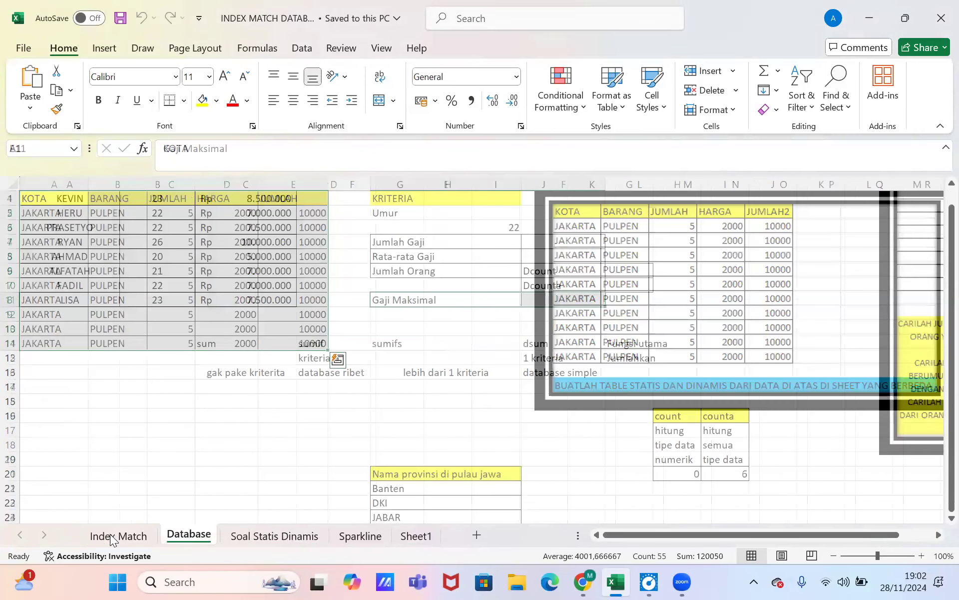
{"action": "key", "text": "ctrl+Page_Up"}
{"action": "key", "text": "ctrl+Page_Down"}
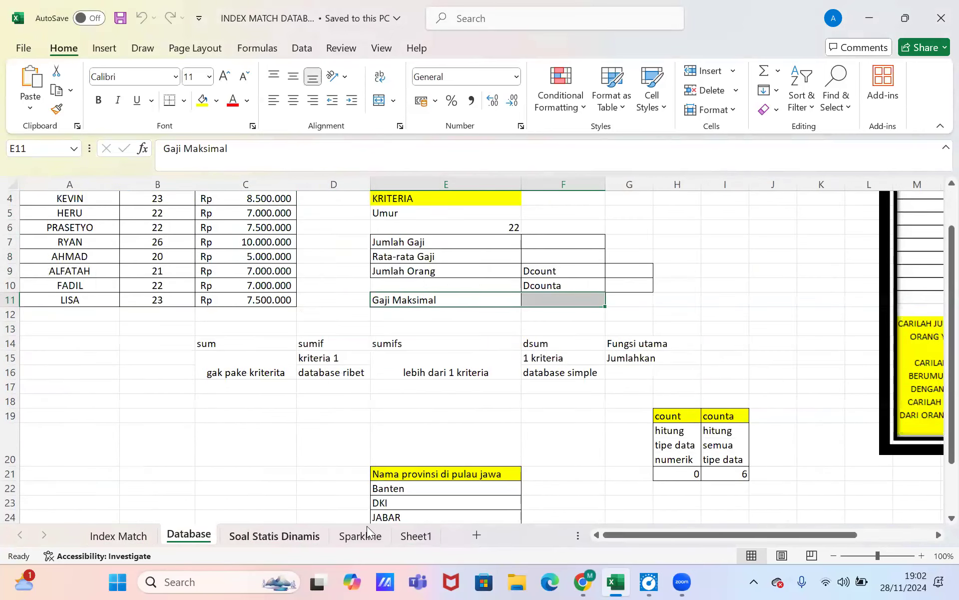
{"action": "key", "text": "ctrl+Page_Down"}
{"action": "key", "text": "ctrl+Page_Down"}
{"action": "key", "text": "ctrl+Page_Down"}
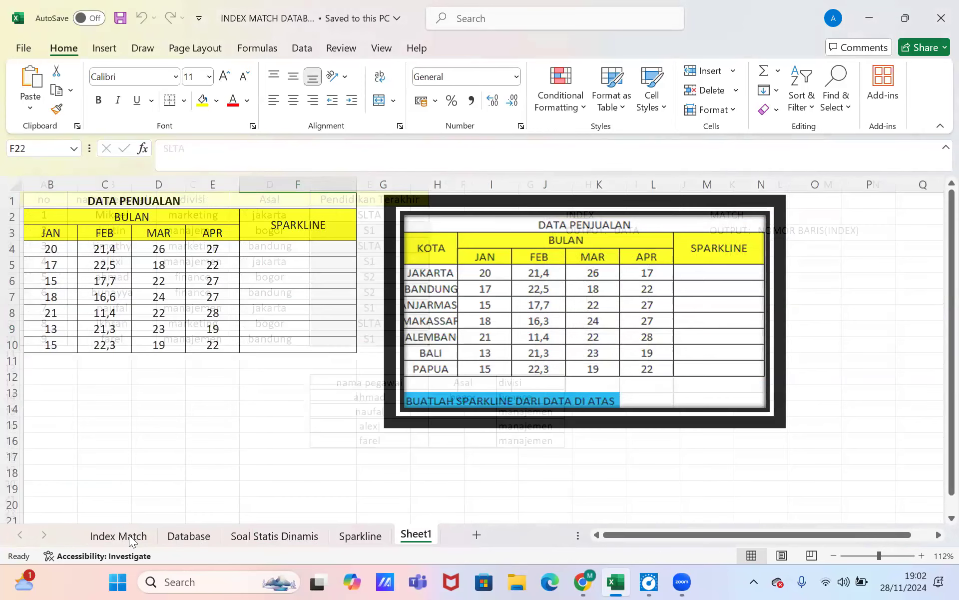
{"action": "left_click", "coordinate": [119, 536]}
{"action": "left_click", "coordinate": [129, 534]}
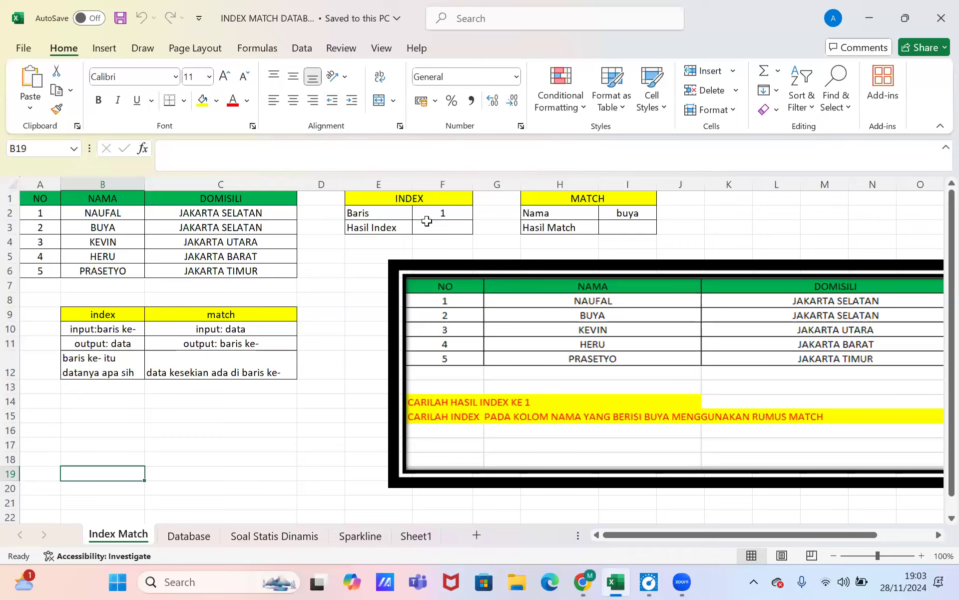
Step: Examine how columns B to D and rows 2 to 5 organise the table of names and domiciles
{"action": "left_click", "coordinate": [608, 233]}
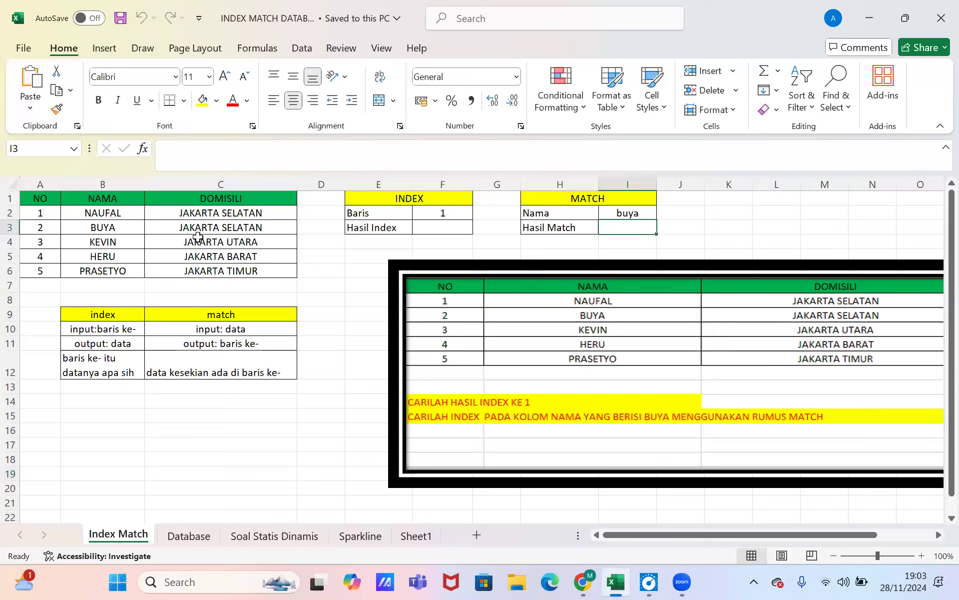
{"action": "left_click", "coordinate": [93, 176]}
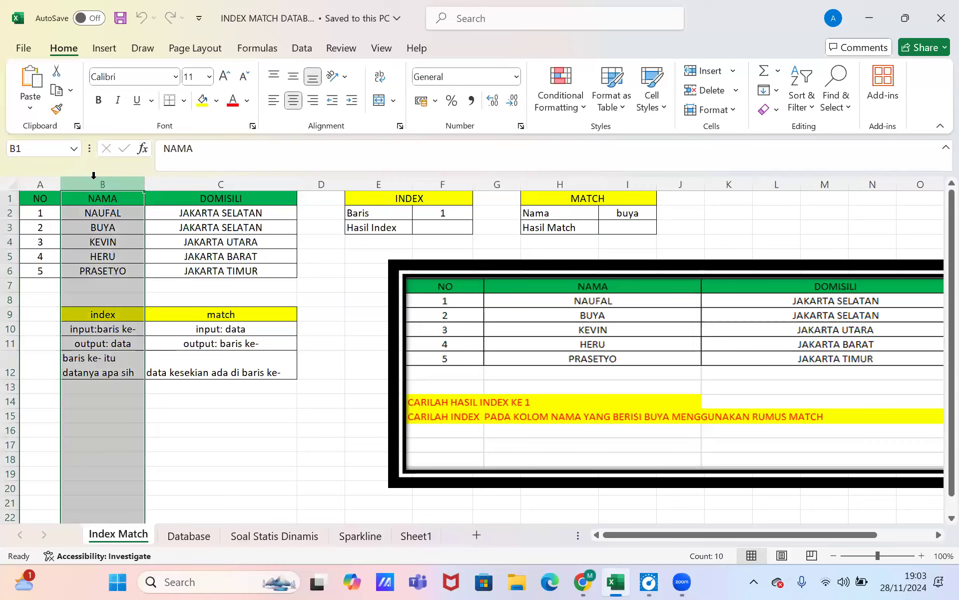
{"action": "left_click", "coordinate": [185, 180]}
{"action": "left_click", "coordinate": [316, 182]}
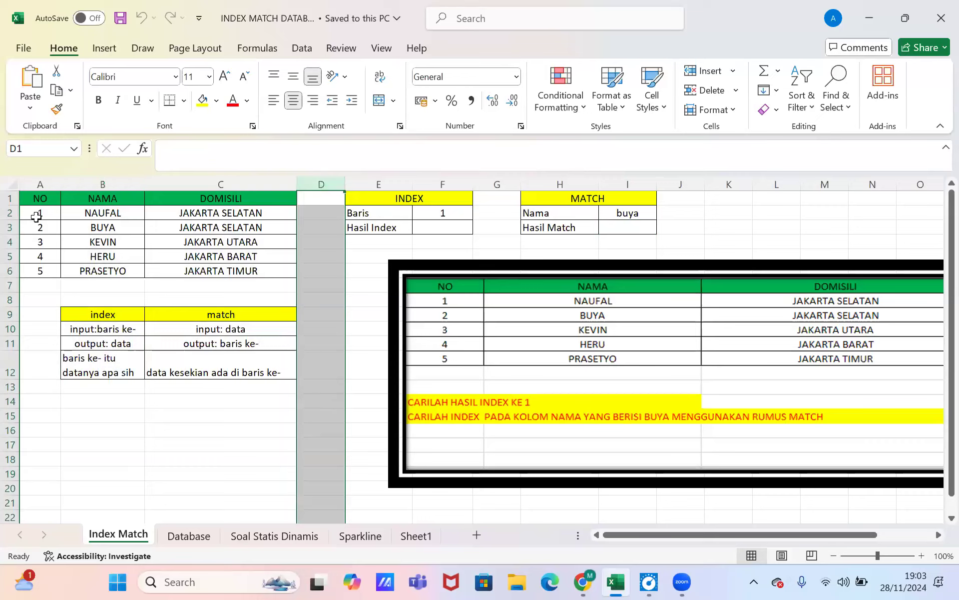
{"action": "left_click", "coordinate": [10, 213]}
{"action": "left_click", "coordinate": [10, 228]}
{"action": "left_click", "coordinate": [10, 242]}
{"action": "left_click", "coordinate": [10, 255]}
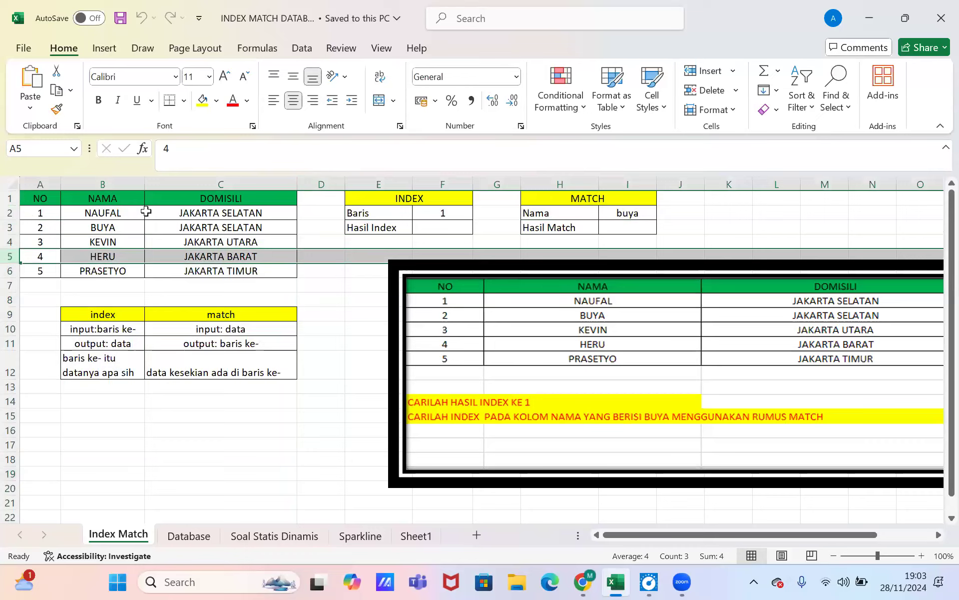
{"action": "left_click", "coordinate": [124, 214]}
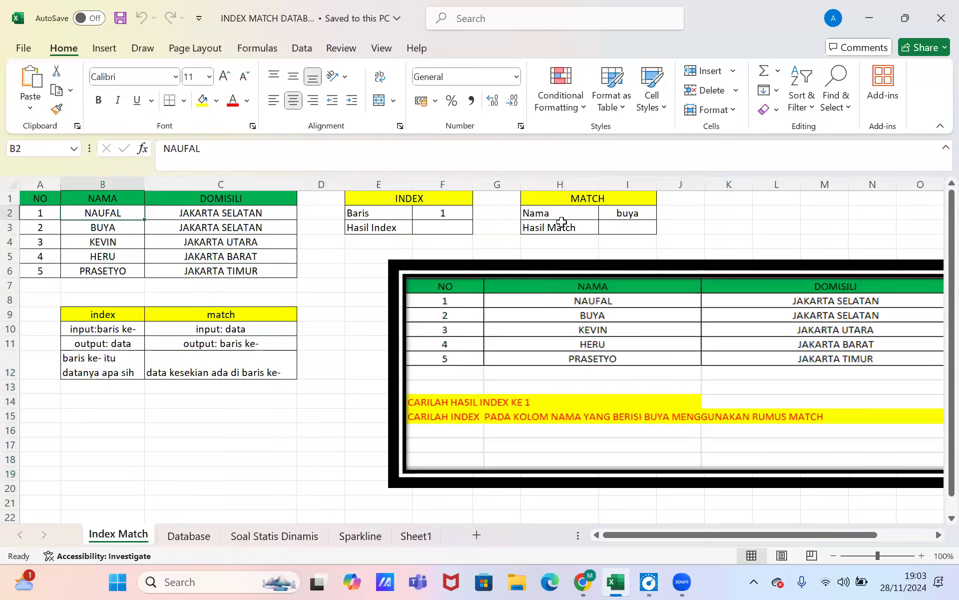
Step: Review the MATCH and INDEX result cells and the names in B2:B6 that serve as lookup data
{"action": "left_click", "coordinate": [616, 228]}
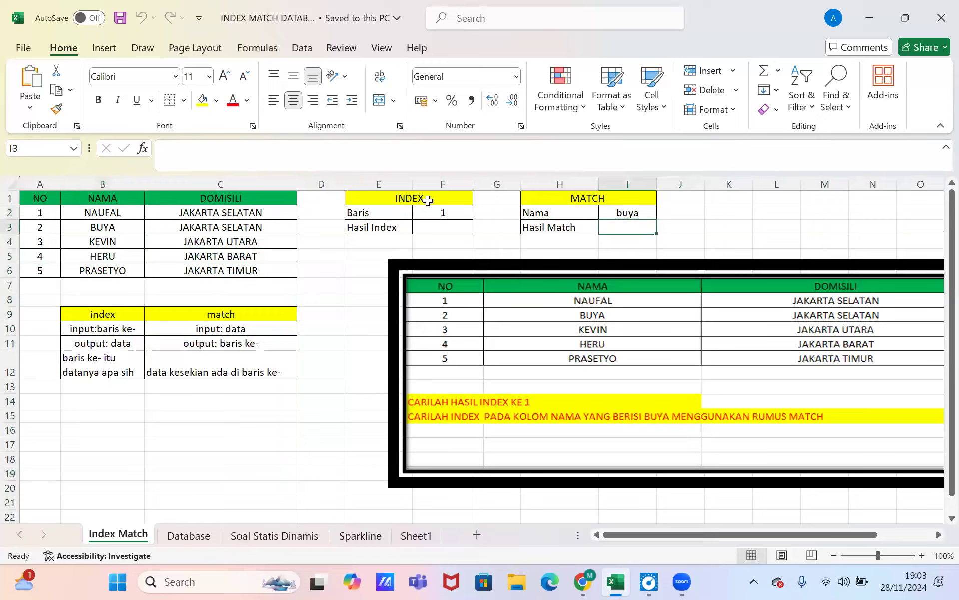
{"action": "left_click", "coordinate": [438, 226]}
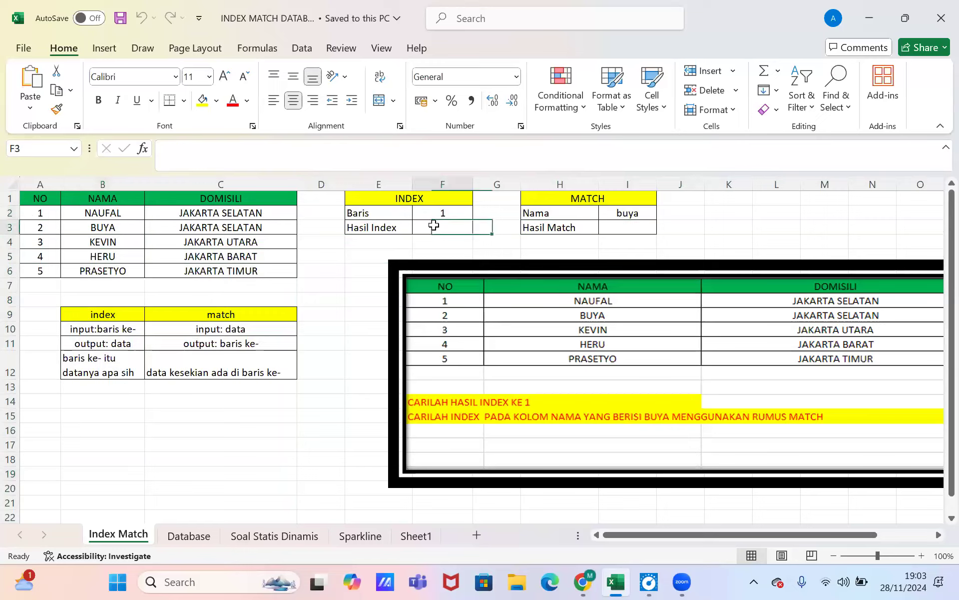
{"action": "left_click", "coordinate": [379, 200]}
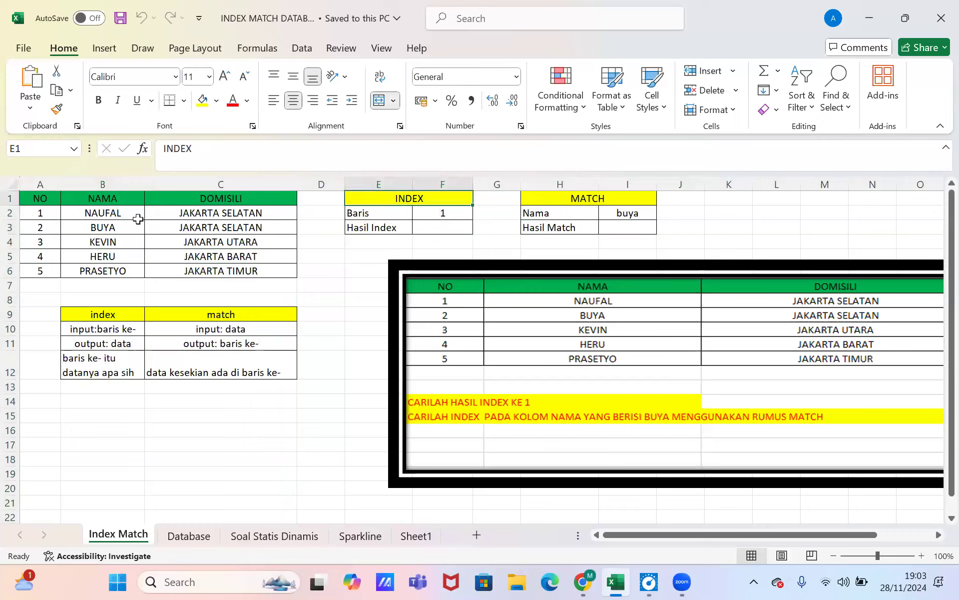
{"action": "left_click", "coordinate": [125, 212]}
{"action": "left_click_drag", "start_coordinate": [125, 213], "coordinate": [118, 273]}
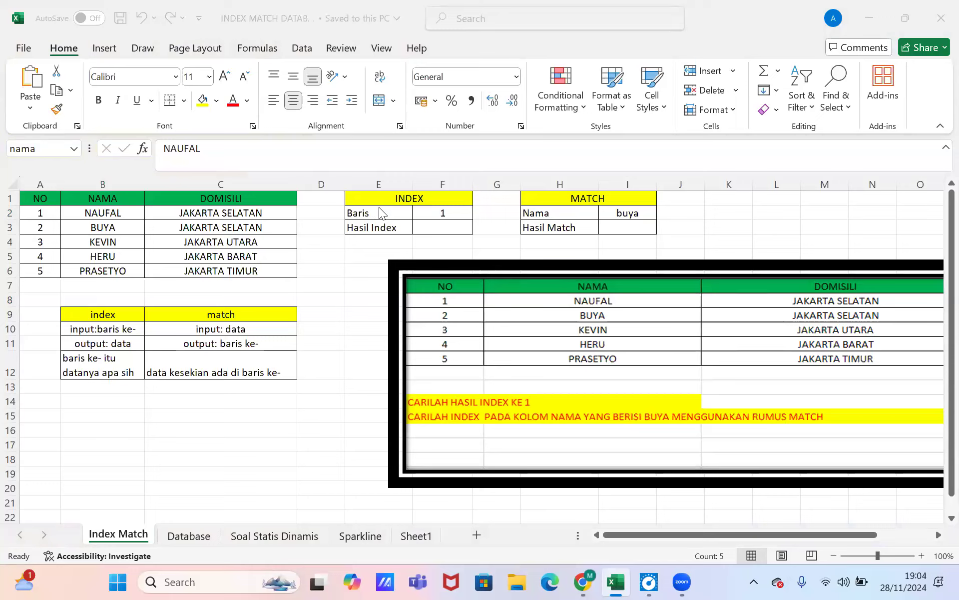
Step: Start an INDEX formula in the Hasil Index cell F3 with the named range nama as its array
{"action": "left_click", "coordinate": [423, 222]}
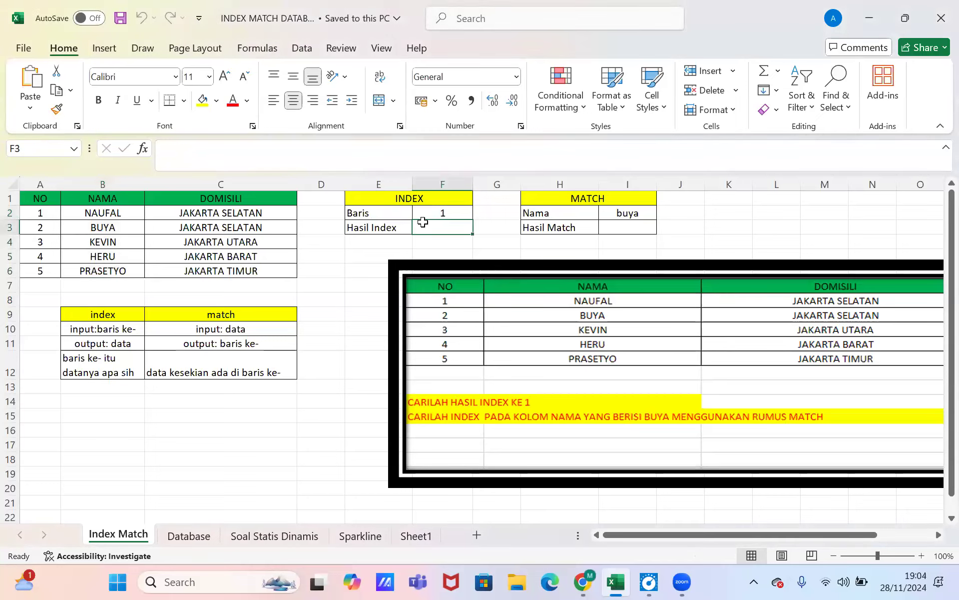
{"action": "type", "text": "=in"}
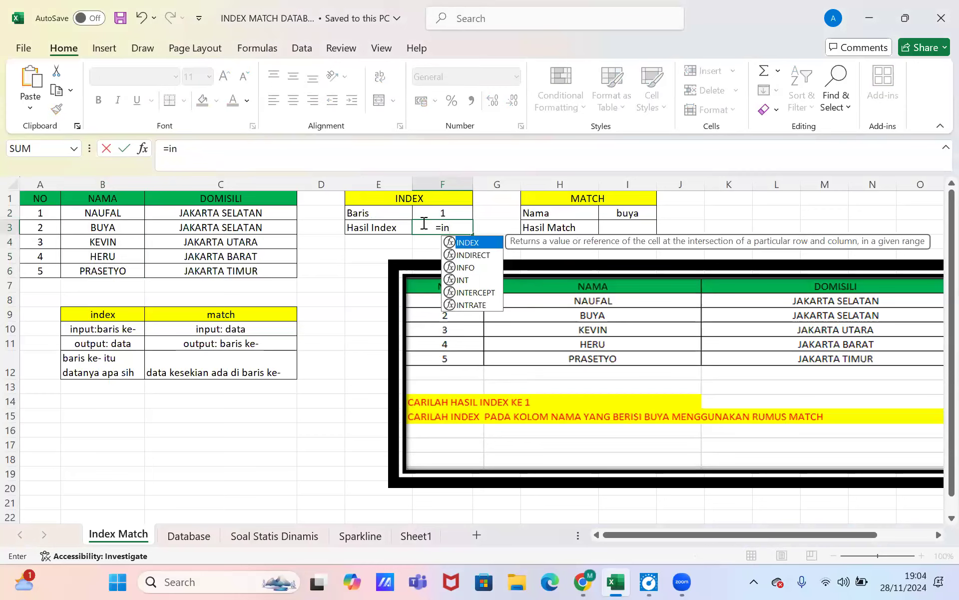
{"action": "key", "text": "Tab"}
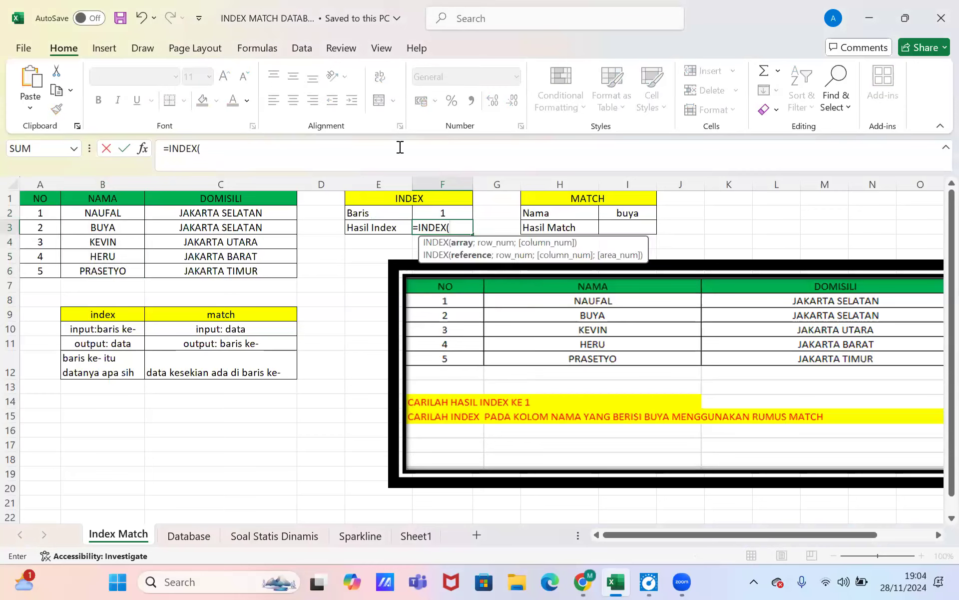
{"action": "left_click", "coordinate": [214, 152]}
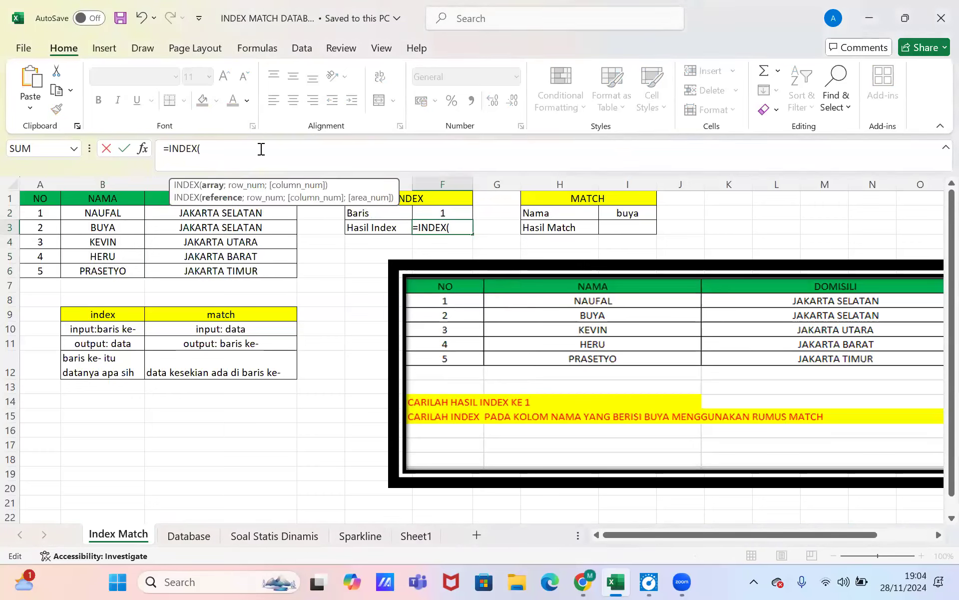
{"action": "type", "text": "nama"}
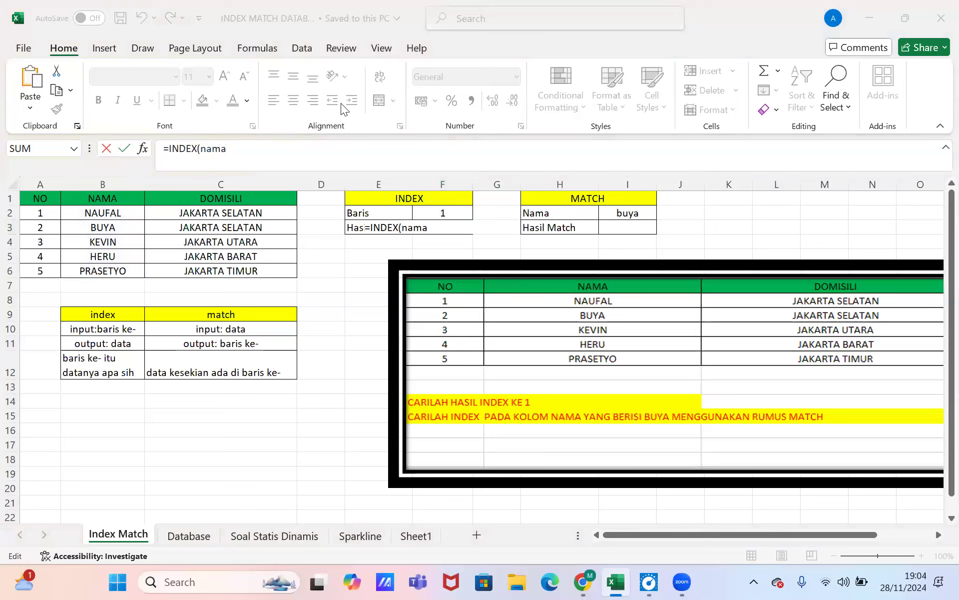
{"action": "left_click", "coordinate": [222, 167]}
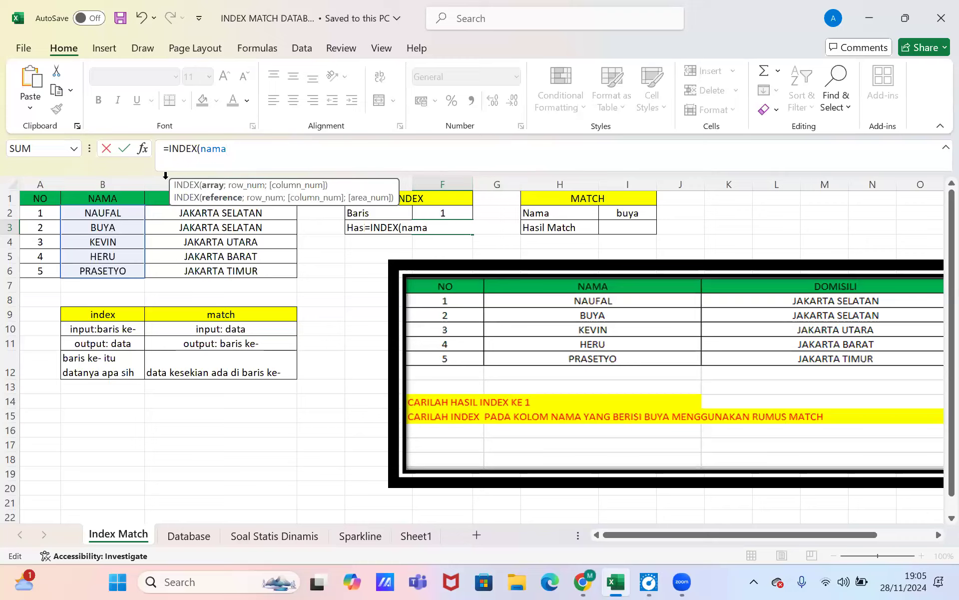
Step: Try whole columns A:C as the INDEX array in place of nama, and remove them again
{"action": "key", "text": "BackSpace"}
{"action": "key", "text": "BackSpace"}
{"action": "key", "text": "BackSpace"}
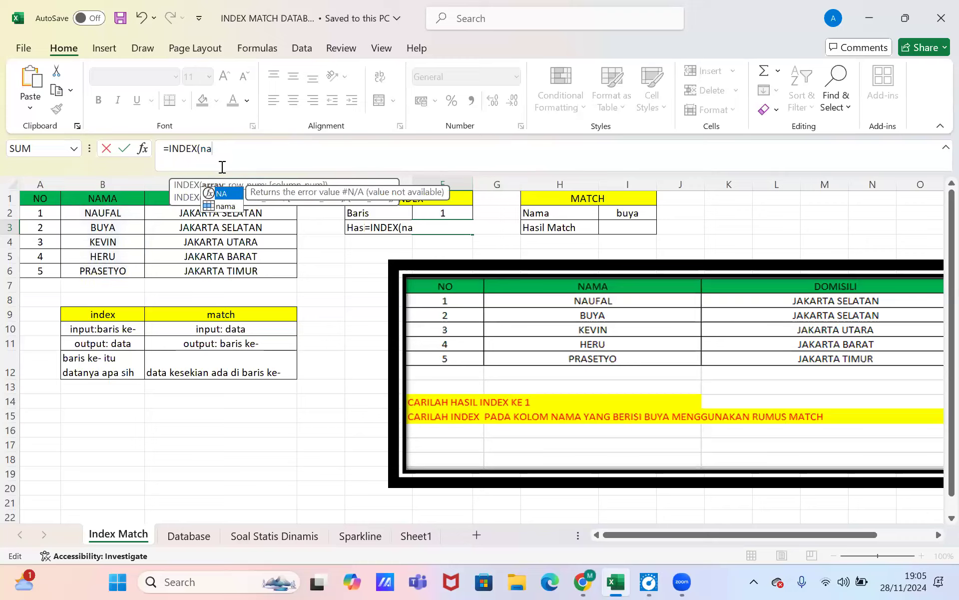
{"action": "key", "text": "BackSpace"}
{"action": "left_click_drag", "start_coordinate": [41, 183], "coordinate": [233, 180]}
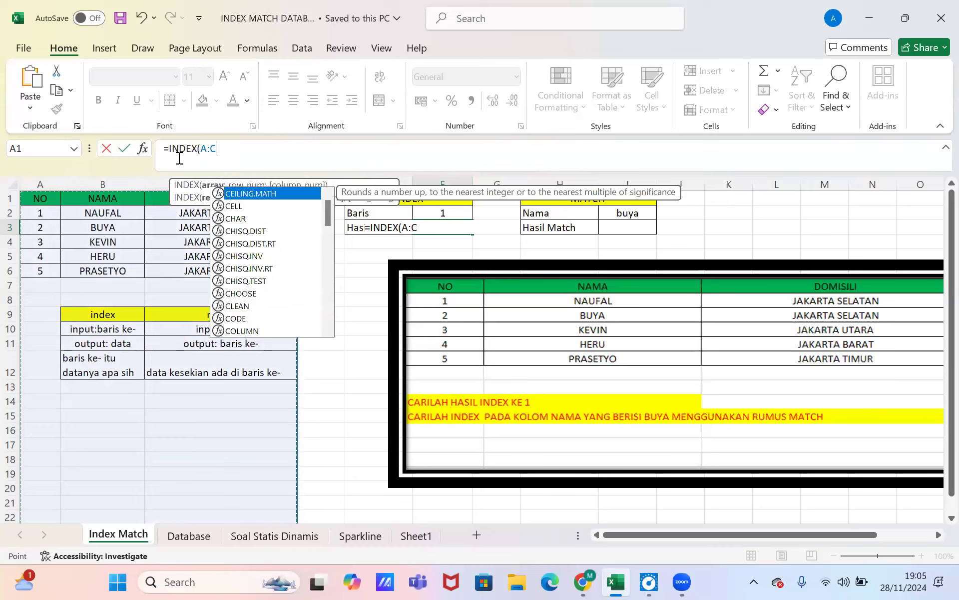
{"action": "key", "text": "BackSpace"}
{"action": "key", "text": "BackSpace"}
{"action": "key", "text": "BackSpace"}
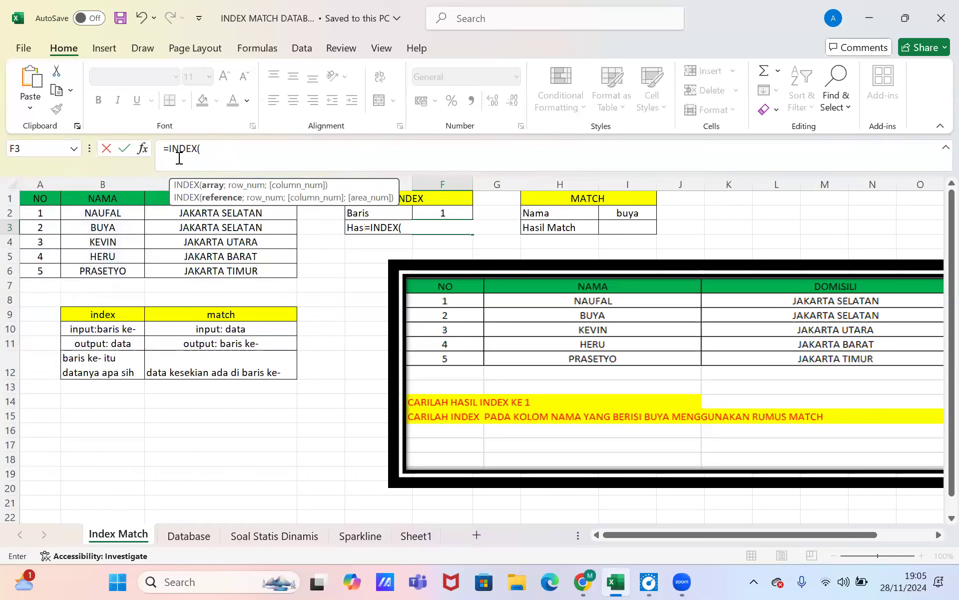
Step: Enter the named range nama as the INDEX array in F3, followed by a semicolon separator
{"action": "type", "text": "na"}
{"action": "key", "text": "Down"}
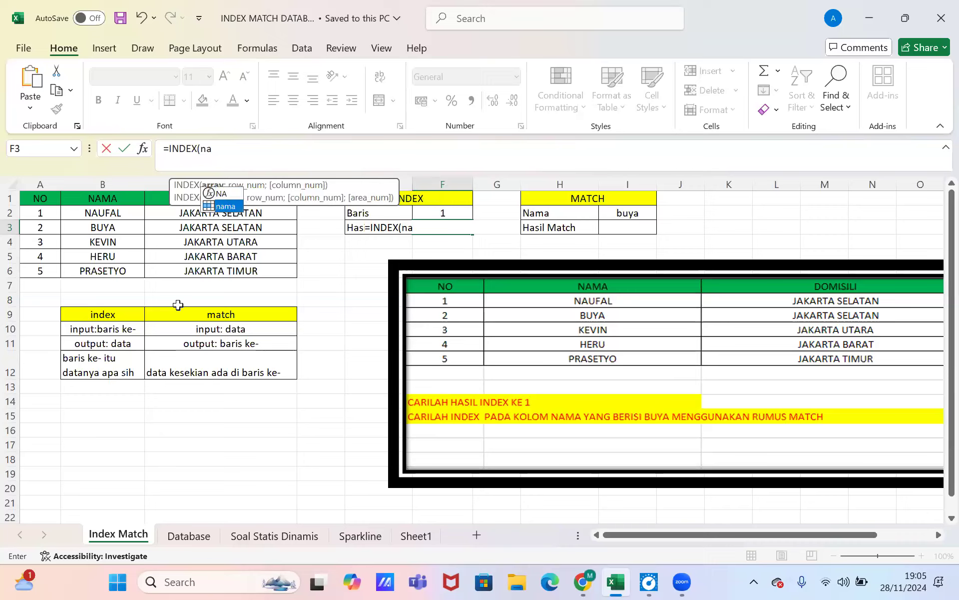
{"action": "key", "text": "Tab"}
{"action": "type", "text": ";"}
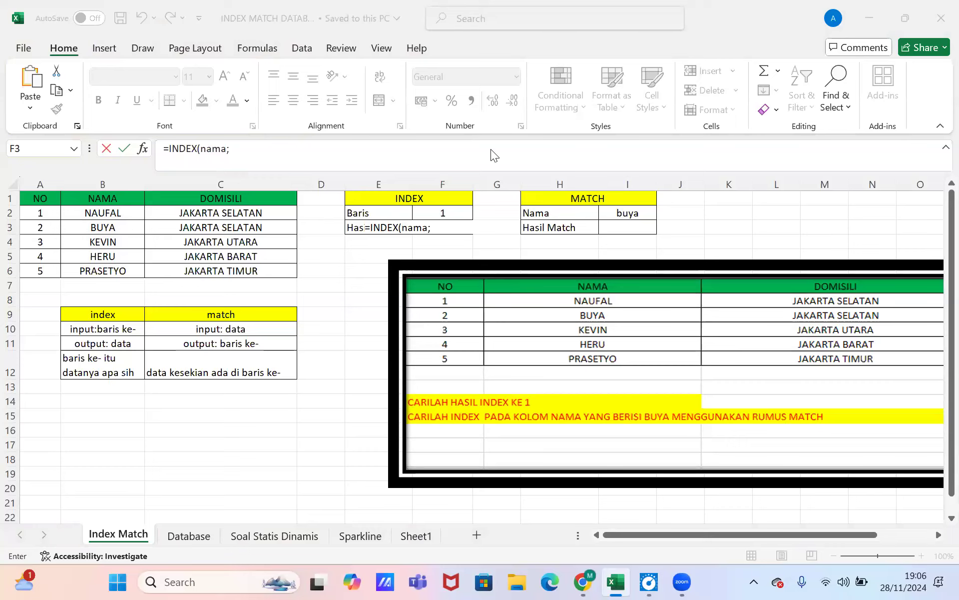
{"action": "left_click", "coordinate": [227, 148]}
{"action": "left_click", "coordinate": [422, 166]}
{"action": "left_click", "coordinate": [351, 144]}
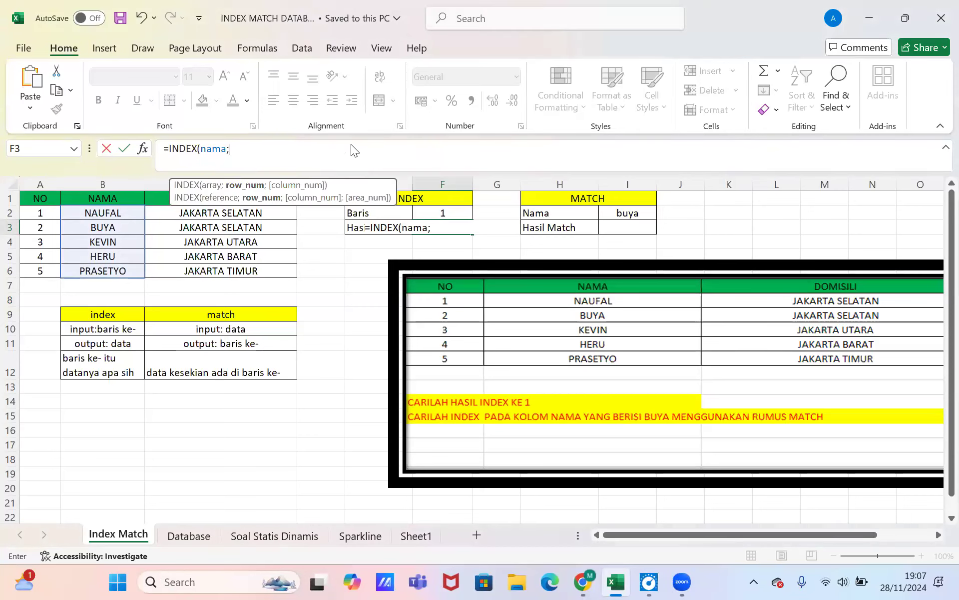
{"action": "key", "text": "XF86AudioRaiseVolume"}
{"action": "key", "text": "XF86AudioRaiseVolume"}
{"action": "key", "text": "XF86AudioRaiseVolume"}
{"action": "key", "text": "XF86AudioRaiseVolume"}
{"action": "key", "text": "XF86AudioRaiseVolume"}
{"action": "key", "text": "XF86AudioRaiseVolume"}
{"action": "key", "text": "XF86AudioRaiseVolume"}
{"action": "key", "text": "XF86AudioRaiseVolume"}
{"action": "key", "text": "XF86AudioRaiseVolume"}
{"action": "key", "text": "XF86AudioRaiseVolume"}
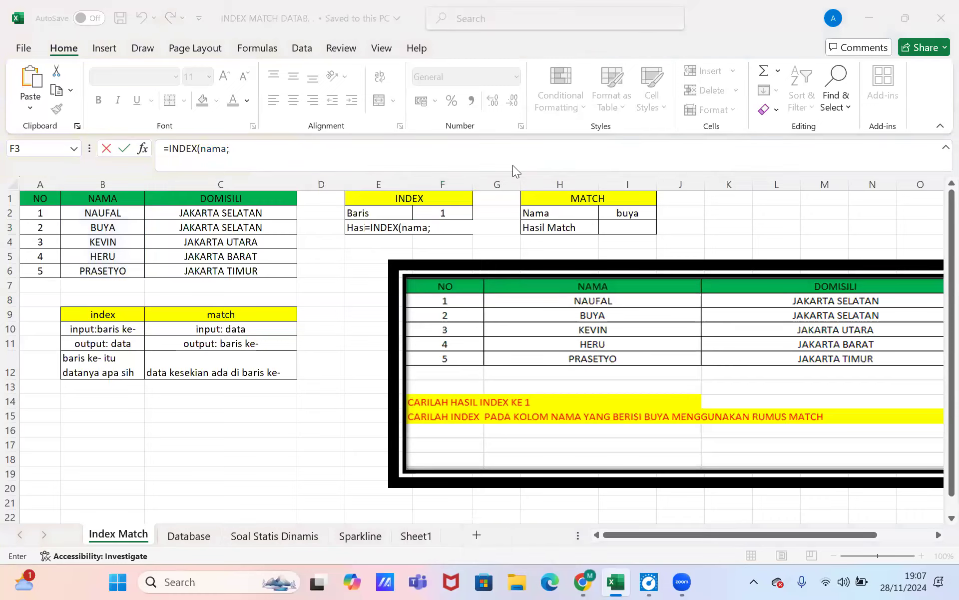
{"action": "left_click", "coordinate": [328, 164]}
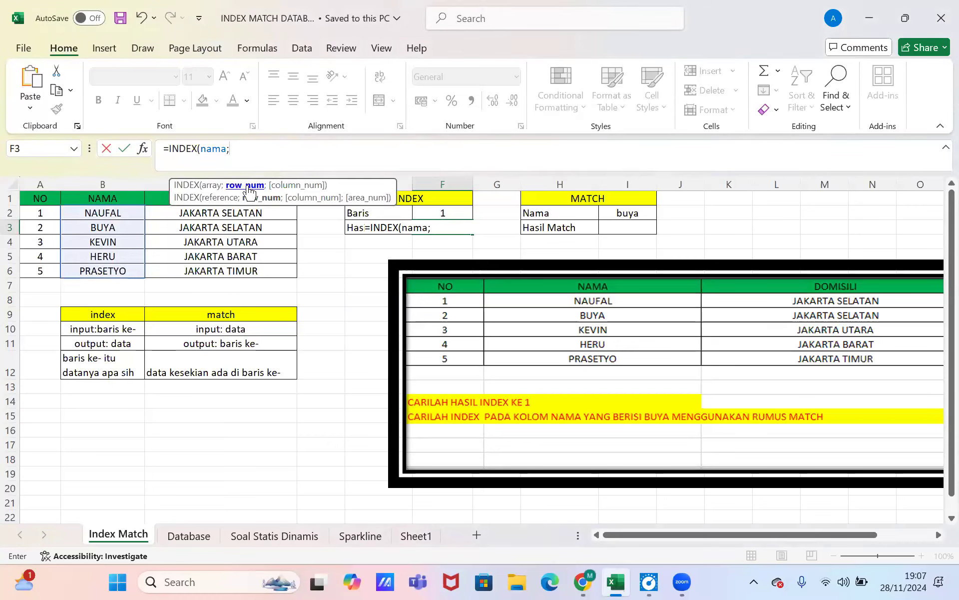
Step: Complete the formula in F3 as =INDEX(nama;1), with a literal 1 as the row number
{"action": "left_click", "coordinate": [437, 214]}
{"action": "key", "text": "BackSpace"}
{"action": "key", "text": "BackSpace"}
{"action": "type", "text": "1"}
{"action": "key", "text": "Return"}
{"action": "key", "text": "Up"}
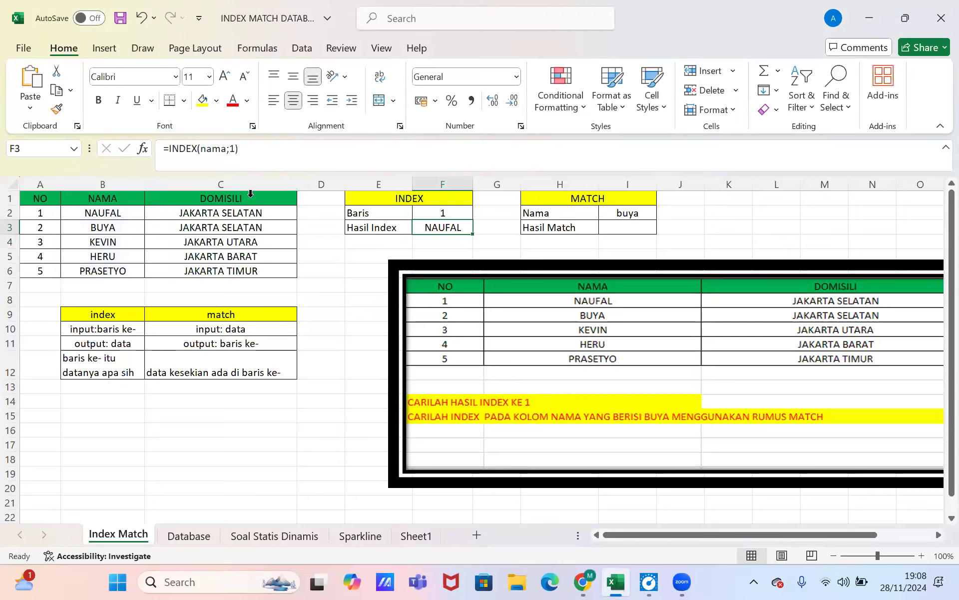
Step: Check the INDEX formula in F3 against the names in B2:B6 and the first name in the list
{"action": "left_click", "coordinate": [188, 150]}
{"action": "key", "text": "Return"}
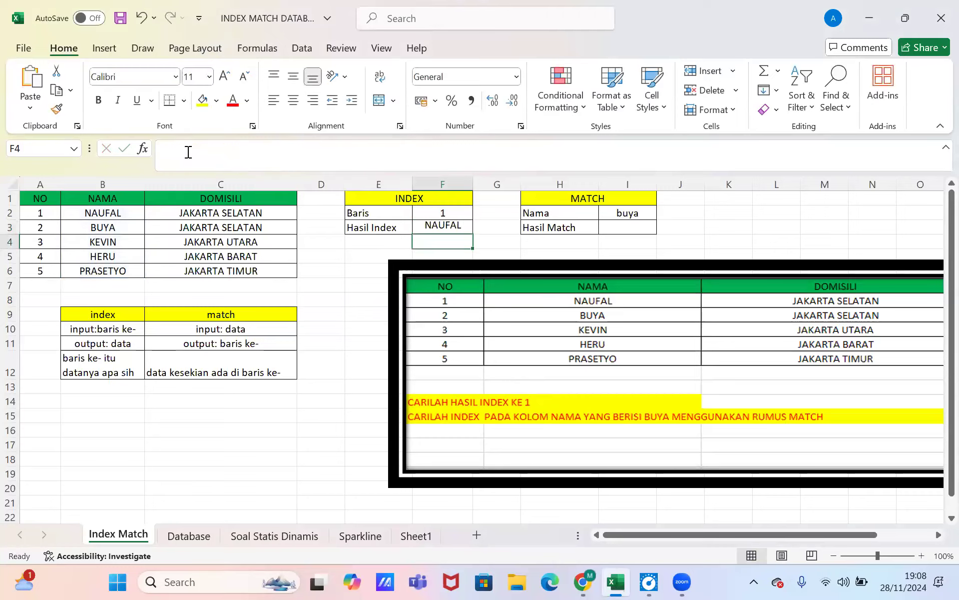
{"action": "key", "text": "Up"}
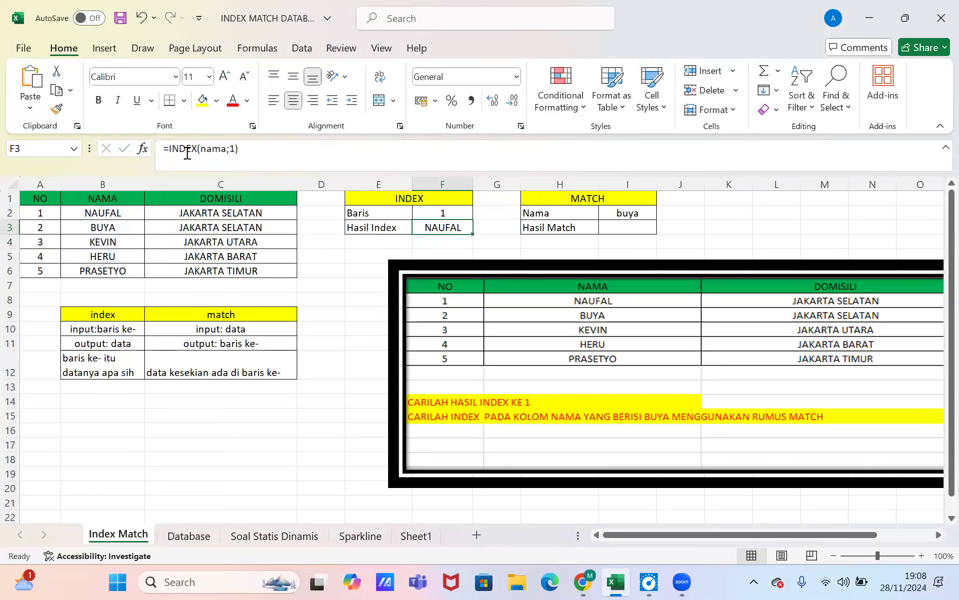
{"action": "left_click_drag", "start_coordinate": [140, 212], "coordinate": [130, 271]}
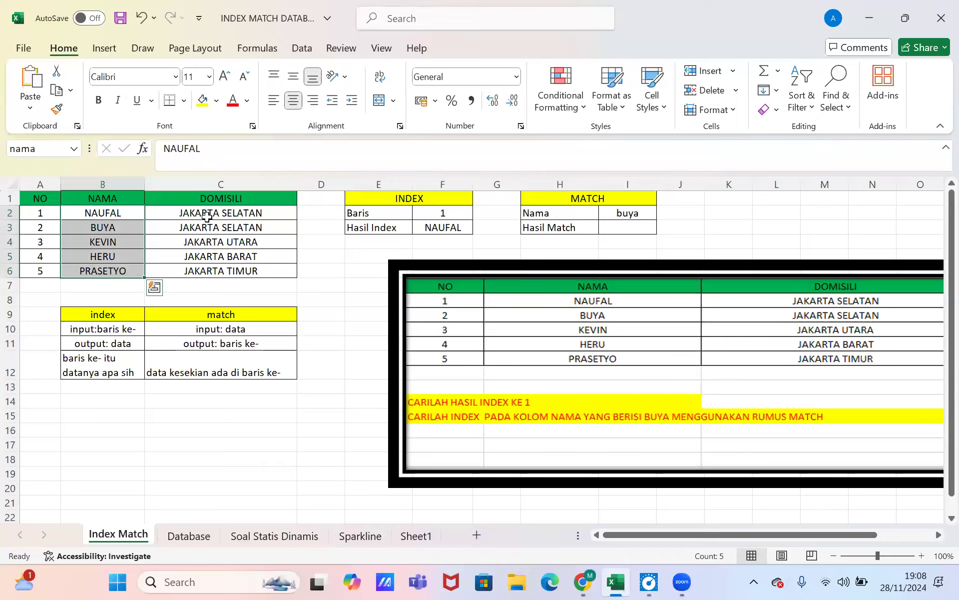
{"action": "left_click", "coordinate": [123, 213]}
{"action": "left_click", "coordinate": [422, 229]}
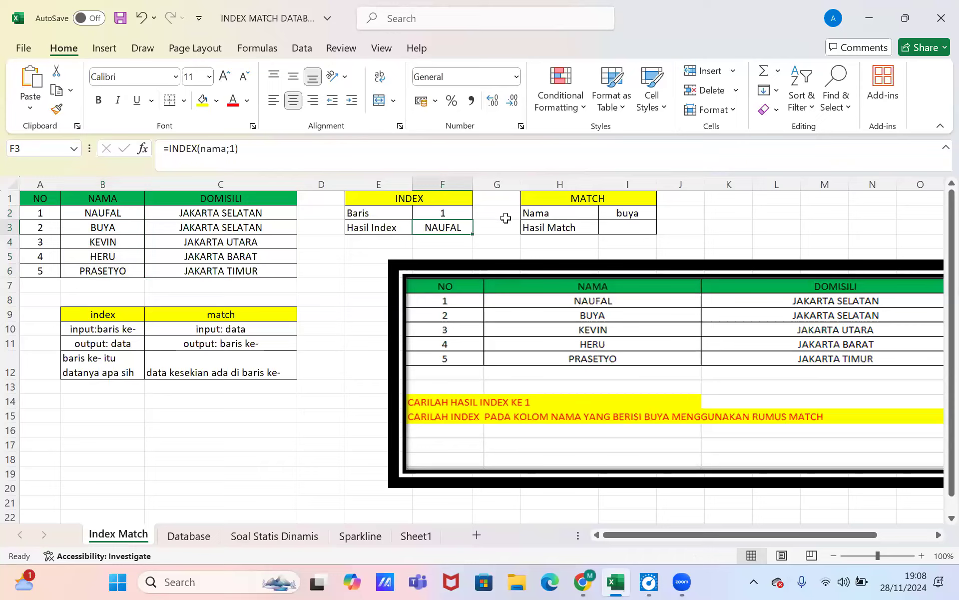
Step: Compare the Nama input of the MATCH block with the Baris input of the INDEX block
{"action": "left_click", "coordinate": [559, 216]}
{"action": "left_click", "coordinate": [614, 220]}
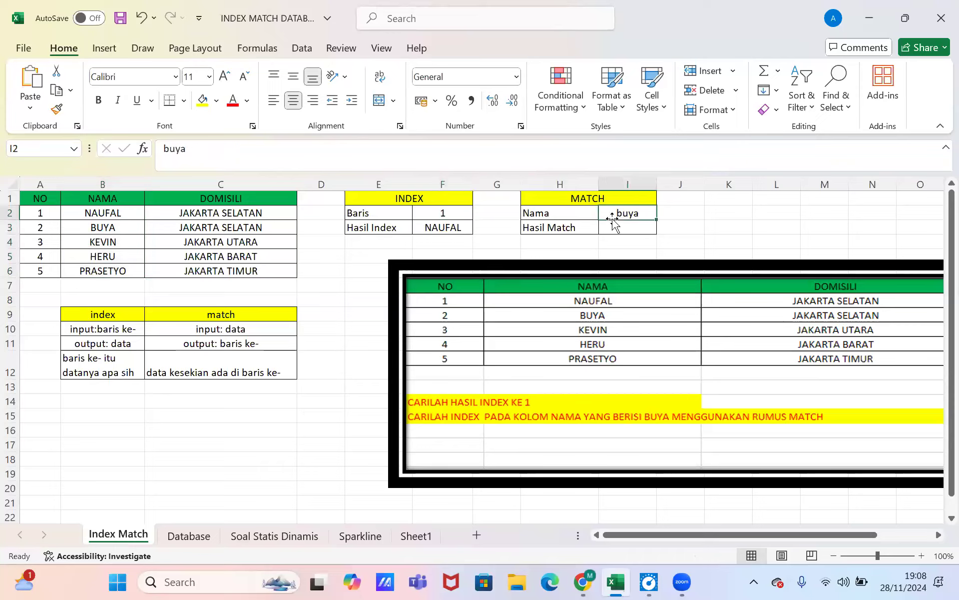
{"action": "left_click", "coordinate": [380, 216]}
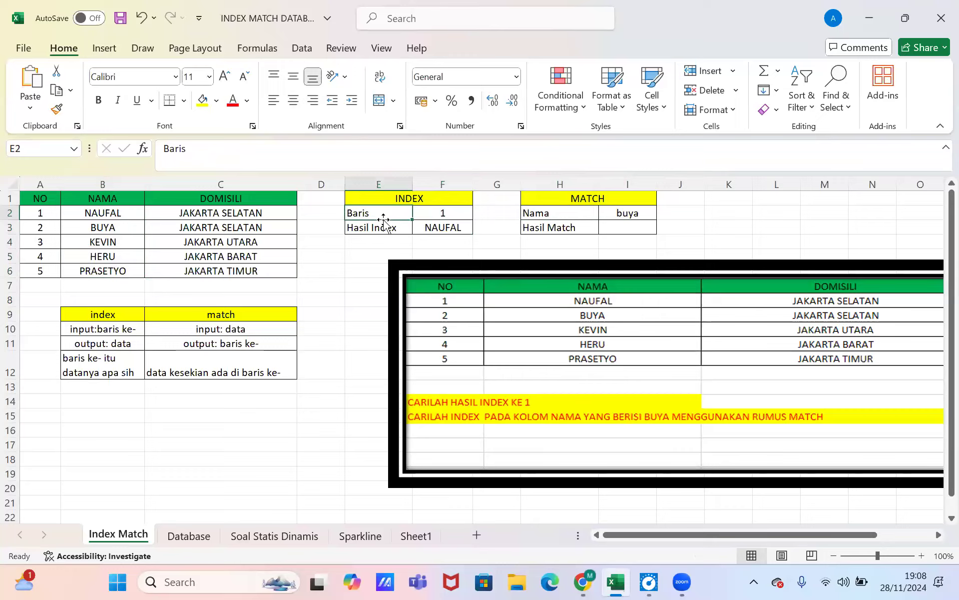
{"action": "left_click", "coordinate": [559, 214]}
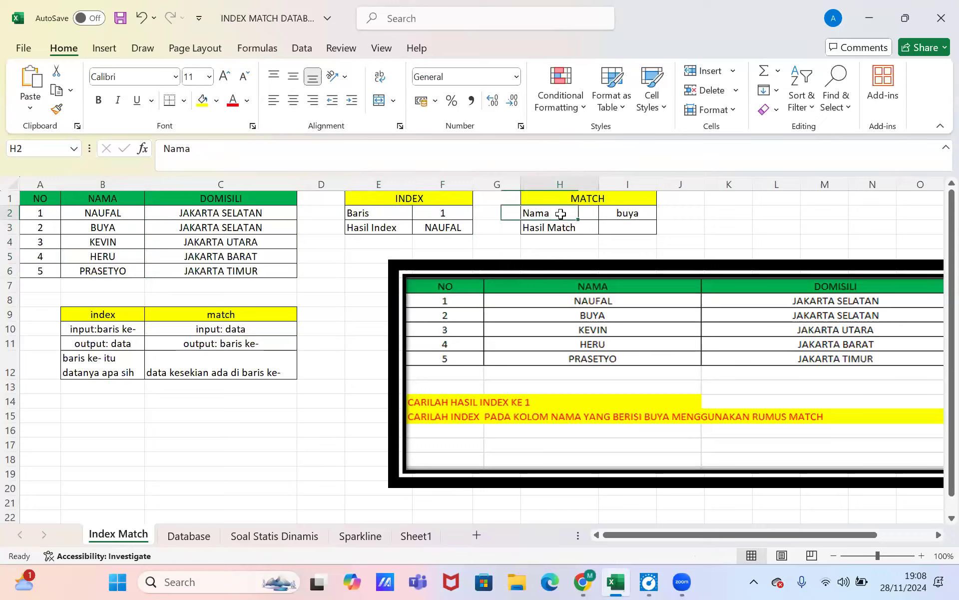
{"action": "left_click", "coordinate": [616, 212]}
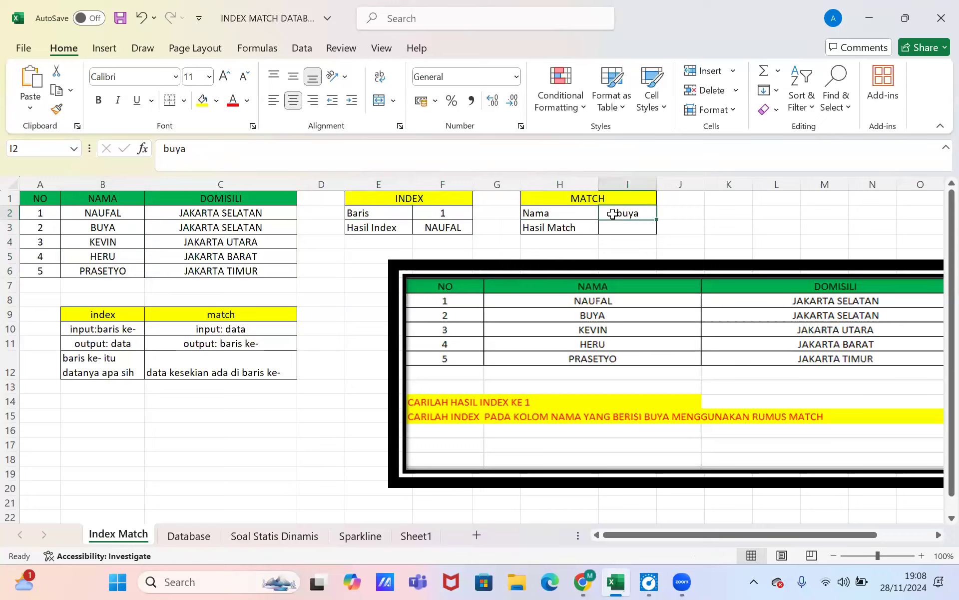
Step: Start a MATCH formula in I3 with I2 as the lookup value, followed by a semicolon separator
{"action": "left_click", "coordinate": [611, 228]}
{"action": "type", "text": "="}
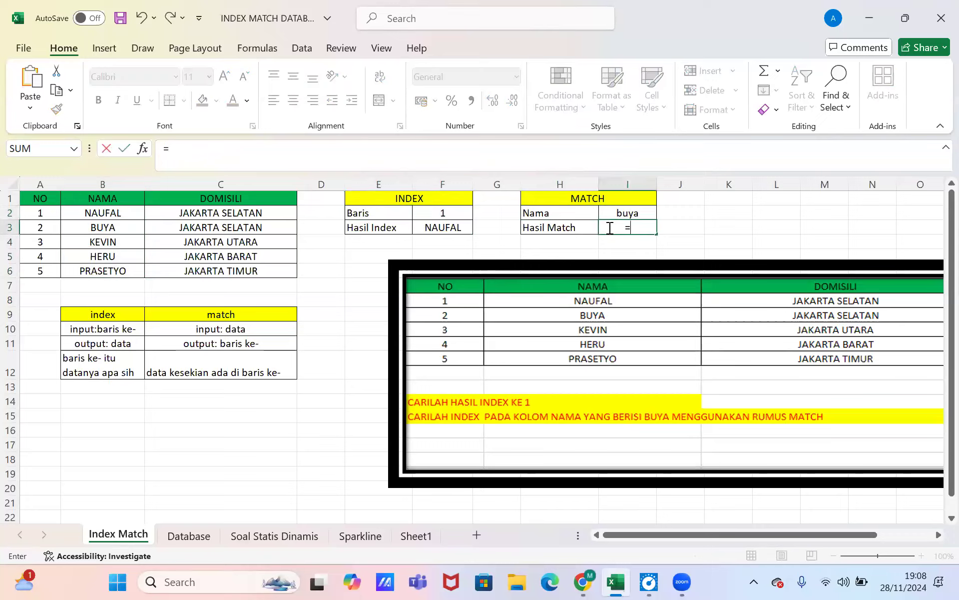
{"action": "type", "text": "m"}
{"action": "key", "text": "Tab"}
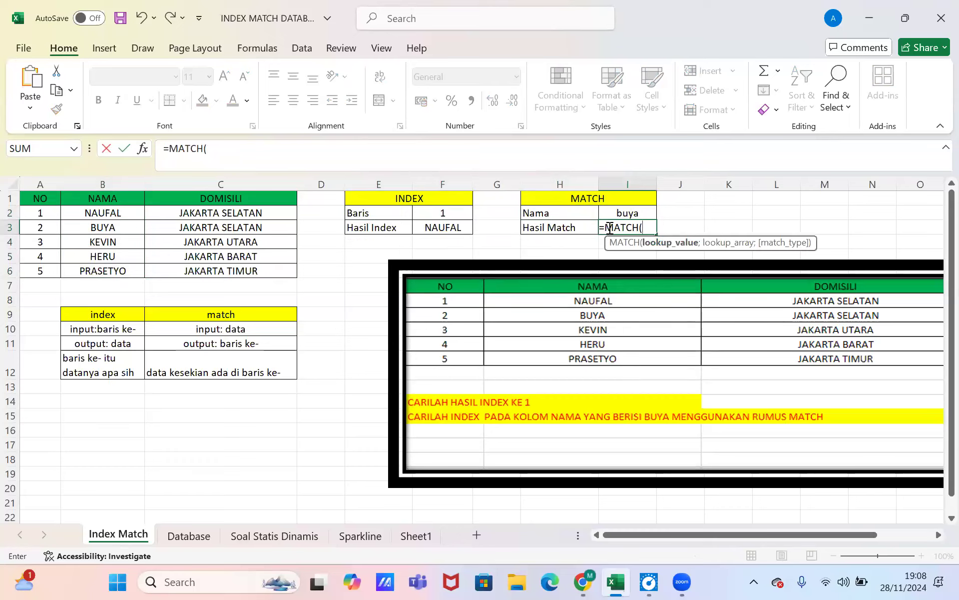
{"action": "left_click", "coordinate": [338, 159]}
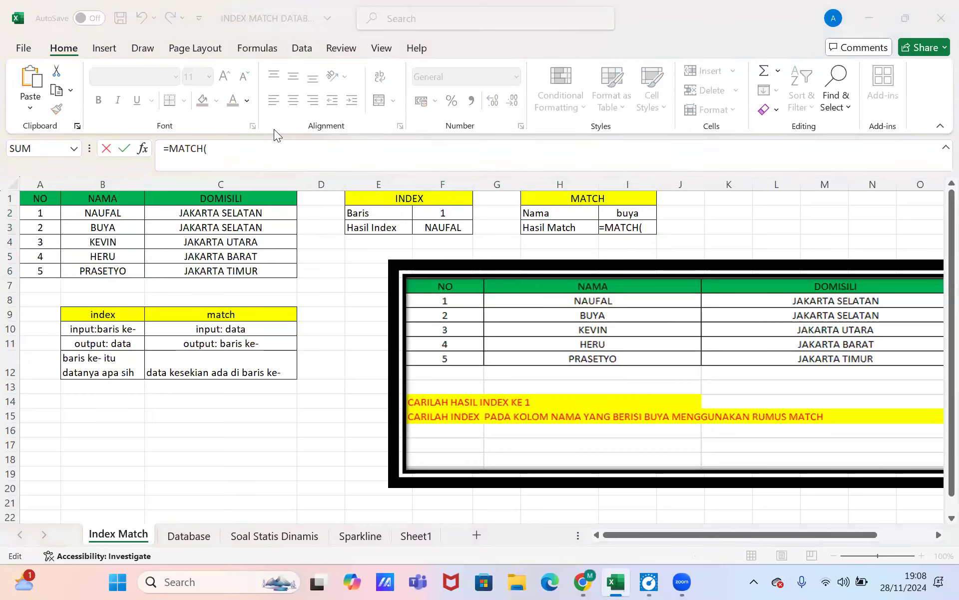
{"action": "left_click", "coordinate": [219, 142]}
{"action": "left_click", "coordinate": [614, 211]}
{"action": "type", "text": "'"}
{"action": "key", "text": "BackSpace"}
{"action": "type", "text": ";"}
{"action": "left_click", "coordinate": [261, 120]}
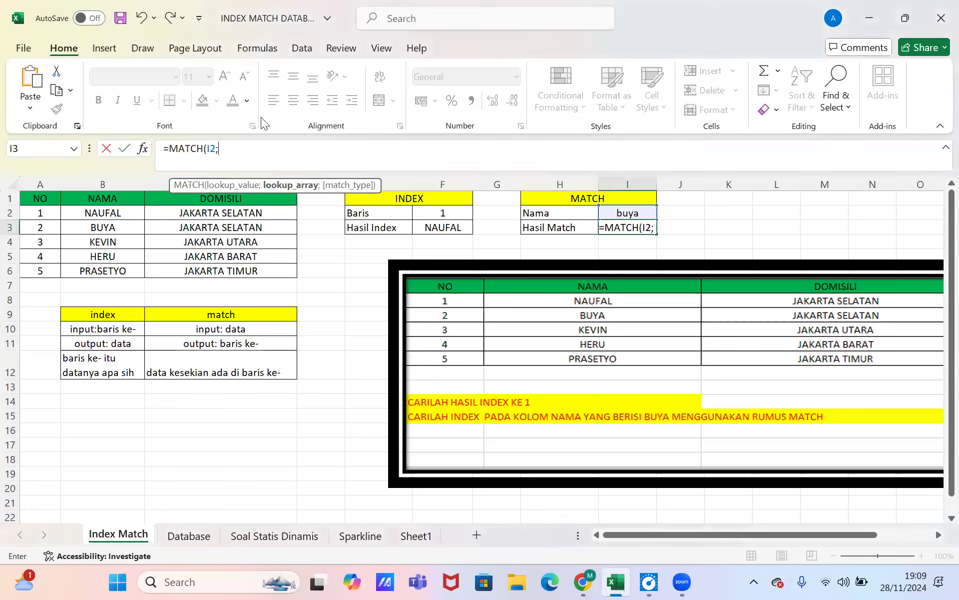
Step: Complete the formula in I3 as =MATCH(I2;nama;0), using the named range nama and match type 0
{"action": "type", "text": "n"}
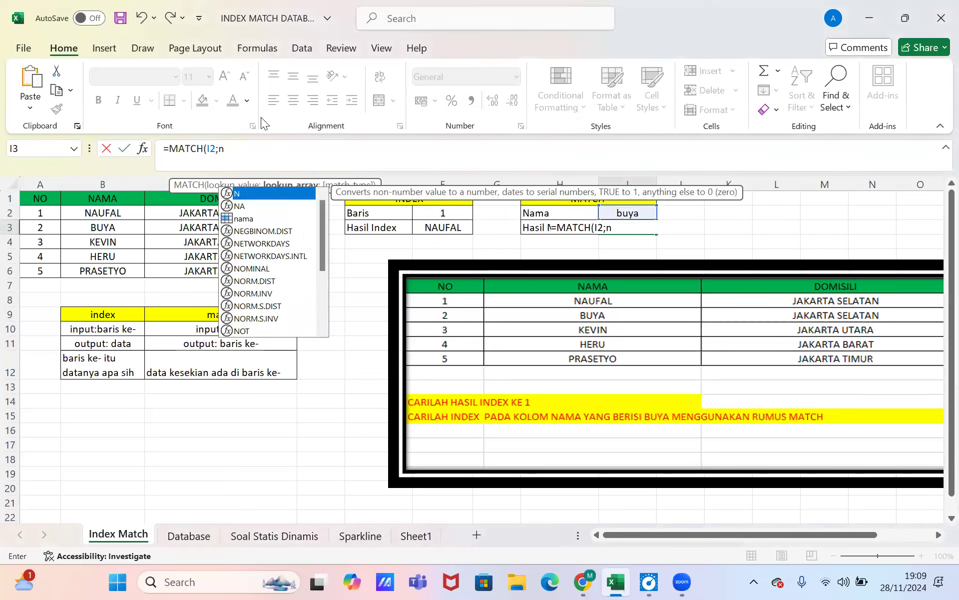
{"action": "key", "text": "Tab"}
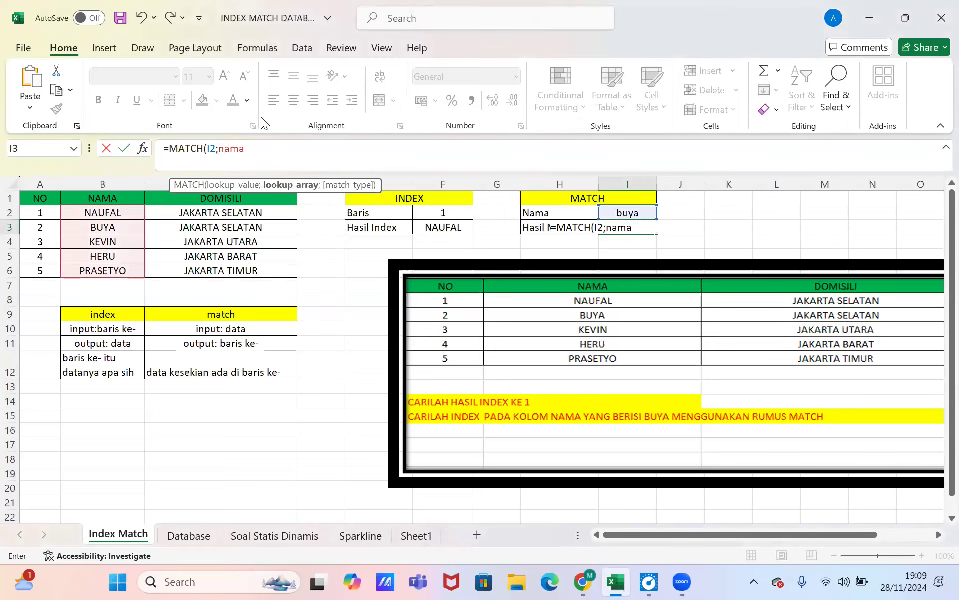
{"action": "type", "text": ";"}
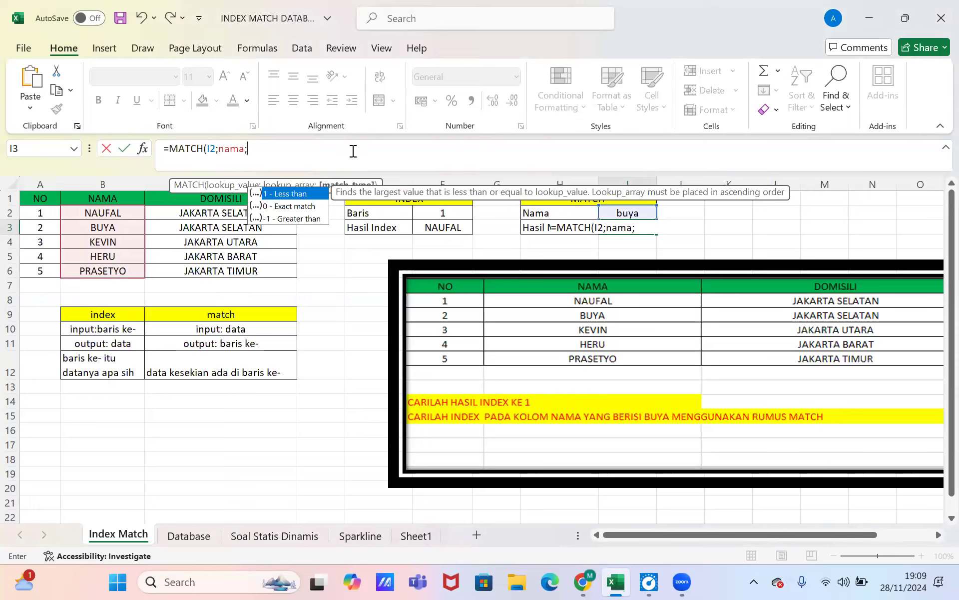
{"action": "type", "text": "0"}
{"action": "key", "text": "Return"}
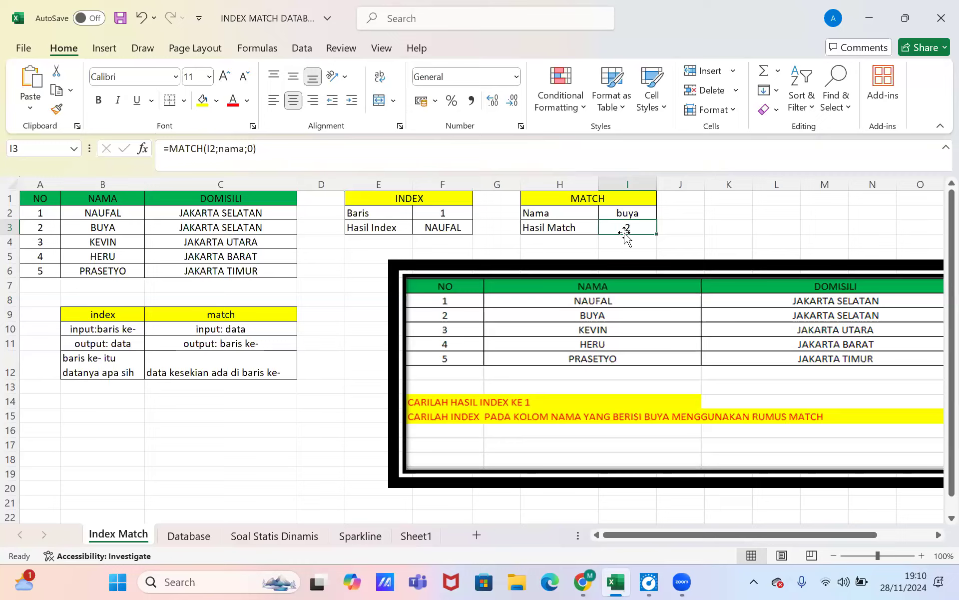
Step: Review the MATCH formula in I3 with its lookup name in I2, and the INDEX formula in F3
{"action": "left_click", "coordinate": [614, 208]}
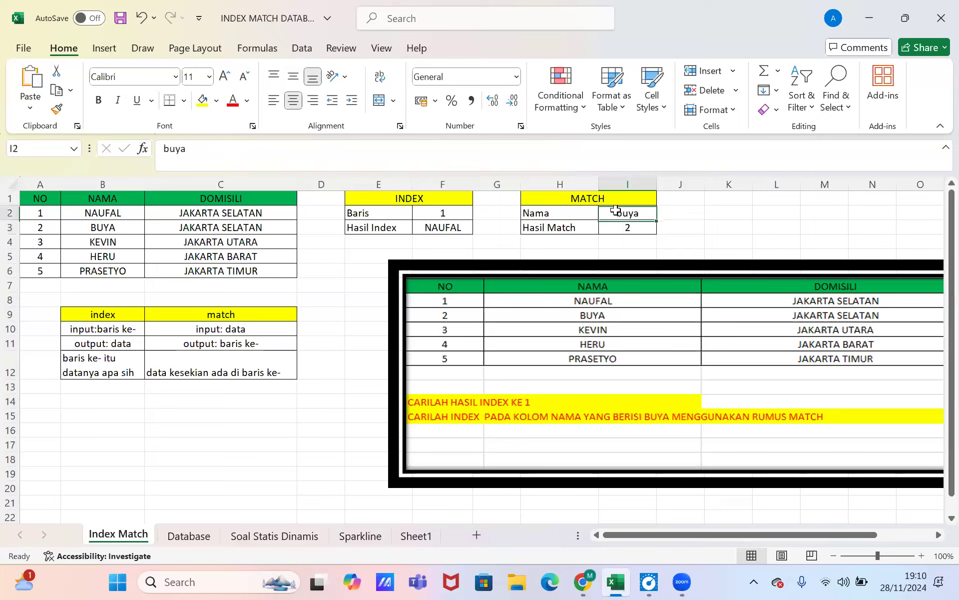
{"action": "left_click", "coordinate": [618, 225]}
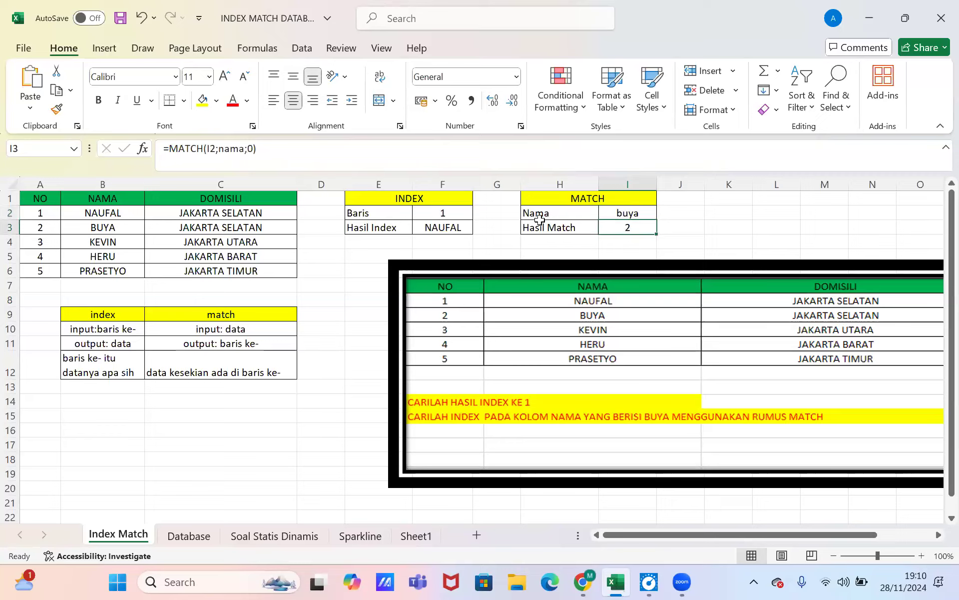
{"action": "left_click", "coordinate": [424, 228]}
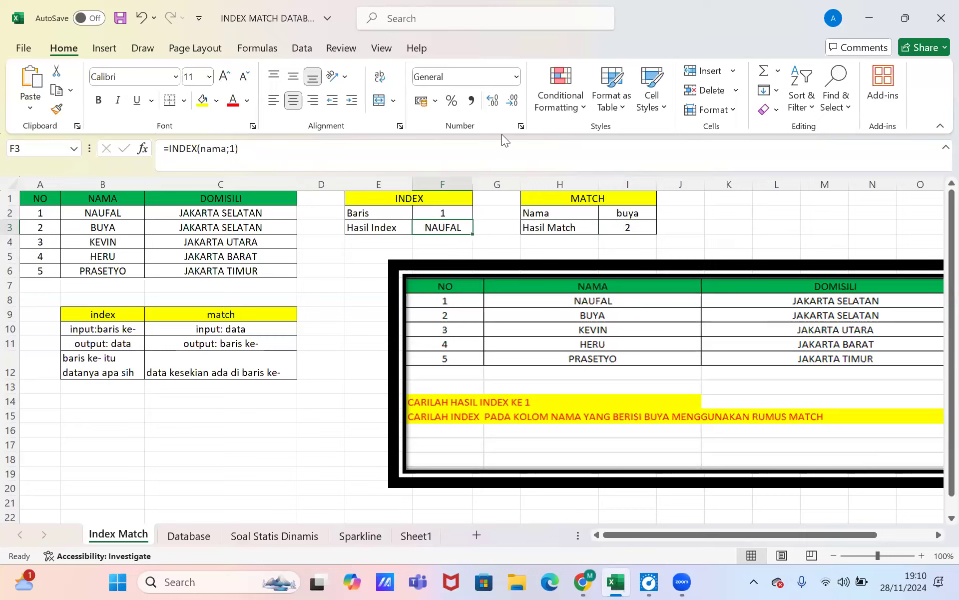
{"action": "left_click", "coordinate": [484, 226]}
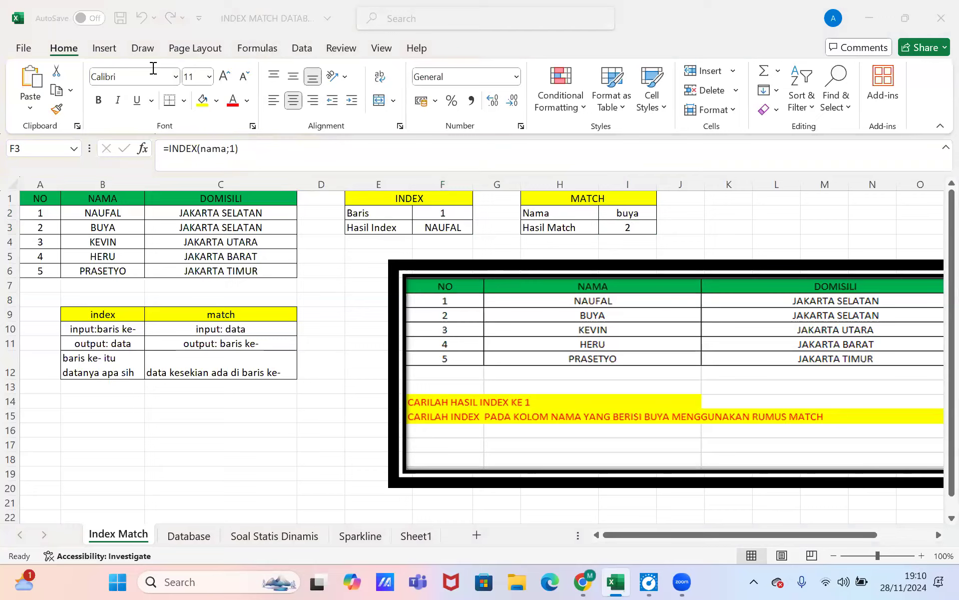
{"action": "left_click", "coordinate": [366, 122]}
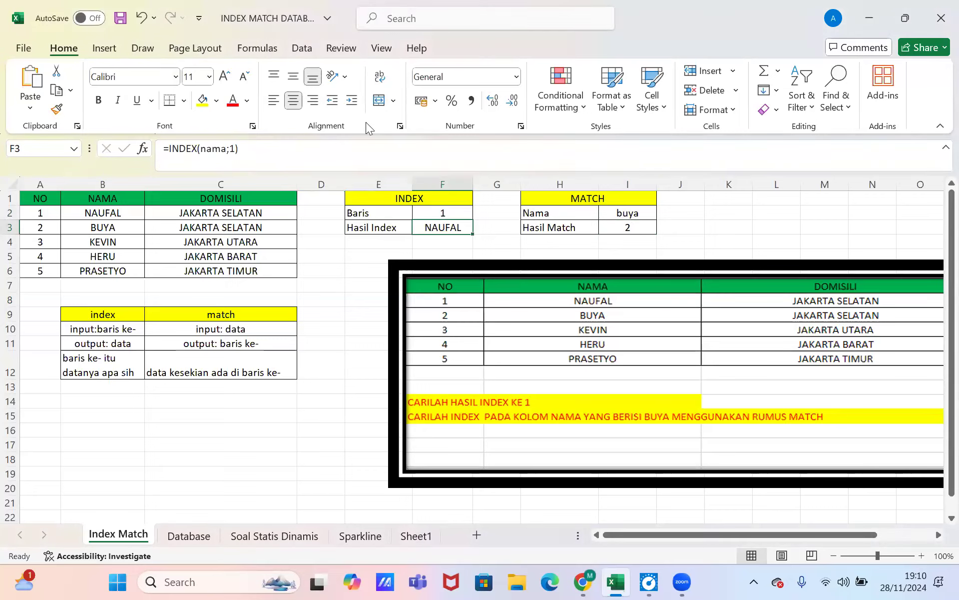
{"action": "left_click", "coordinate": [481, 105]}
Step: Move the exercise picture down to about row 12 and enter Baris in E6, 3 in F6 and hasil index in E7
{"action": "left_click_drag", "start_coordinate": [442, 299], "coordinate": [437, 472]}
{"action": "left_click", "coordinate": [374, 269]}
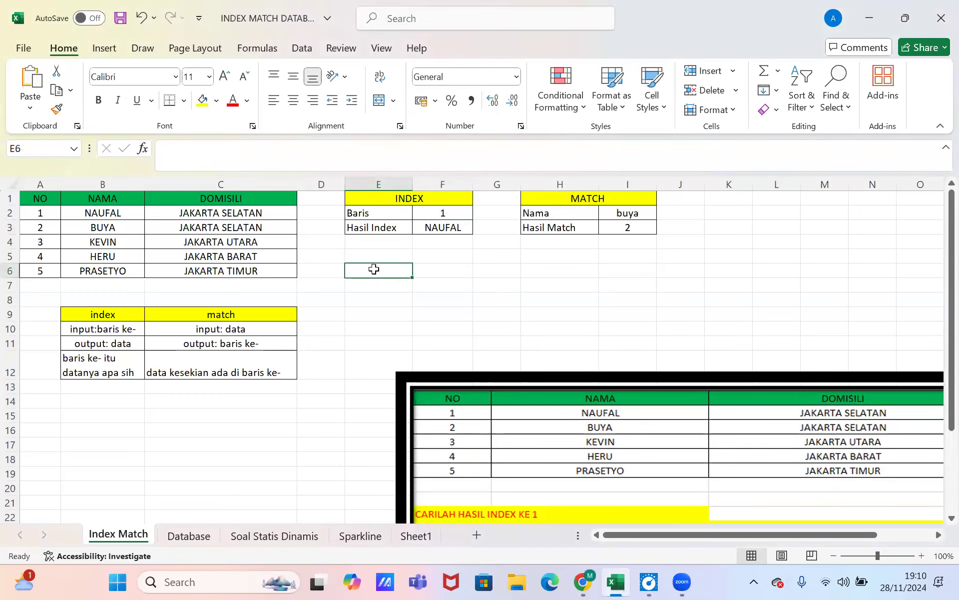
{"action": "type", "text": "Baris"}
{"action": "key", "text": "Tab"}
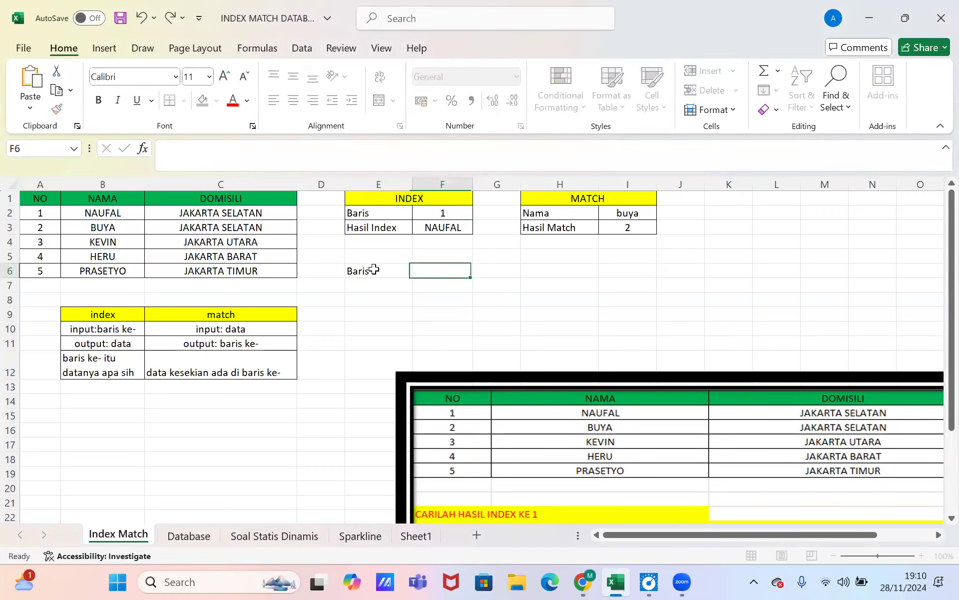
{"action": "type", "text": "3"}
{"action": "key", "text": "Return"}
{"action": "type", "text": "hasil index"}
{"action": "key", "text": "Right"}
Step: Enter nama in H6, the third name from the list in lowercase in I6, and hasil match in H7
{"action": "key", "text": "Right"}
{"action": "key", "text": "Right"}
{"action": "key", "text": "Right"}
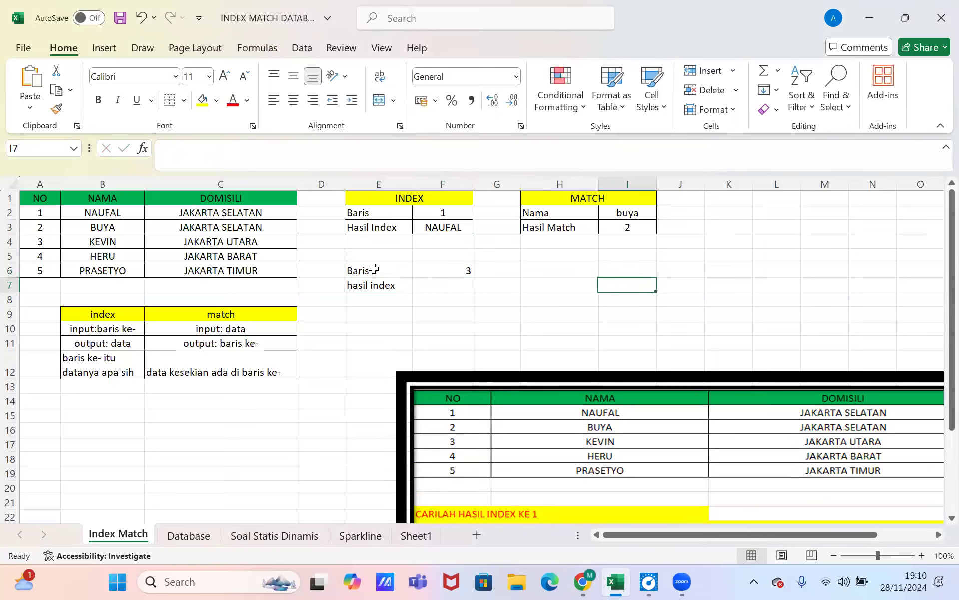
{"action": "key", "text": "Up"}
{"action": "key", "text": "Left"}
{"action": "type", "text": "nama"}
{"action": "key", "text": "Tab"}
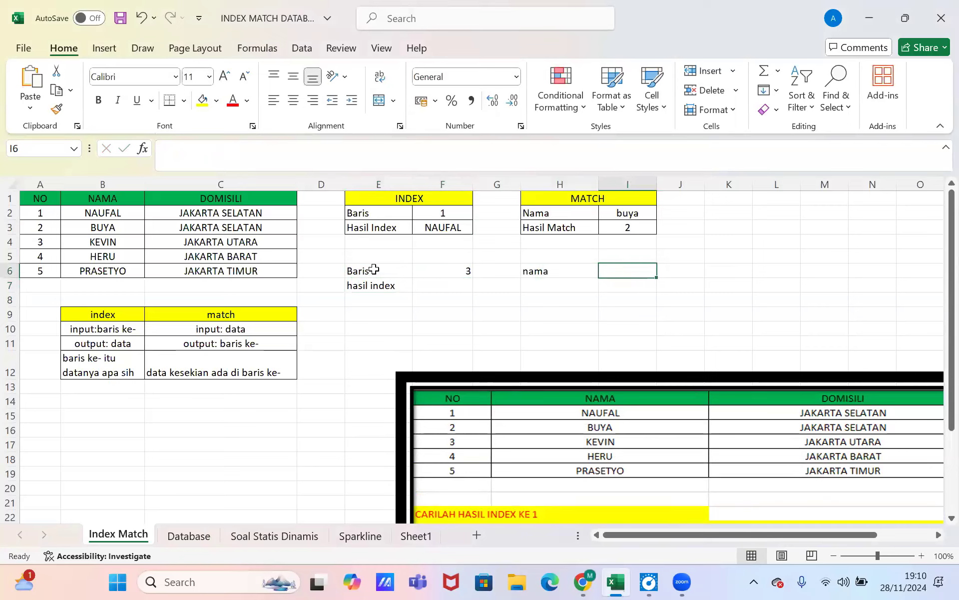
{"action": "type", "text": "kevin"}
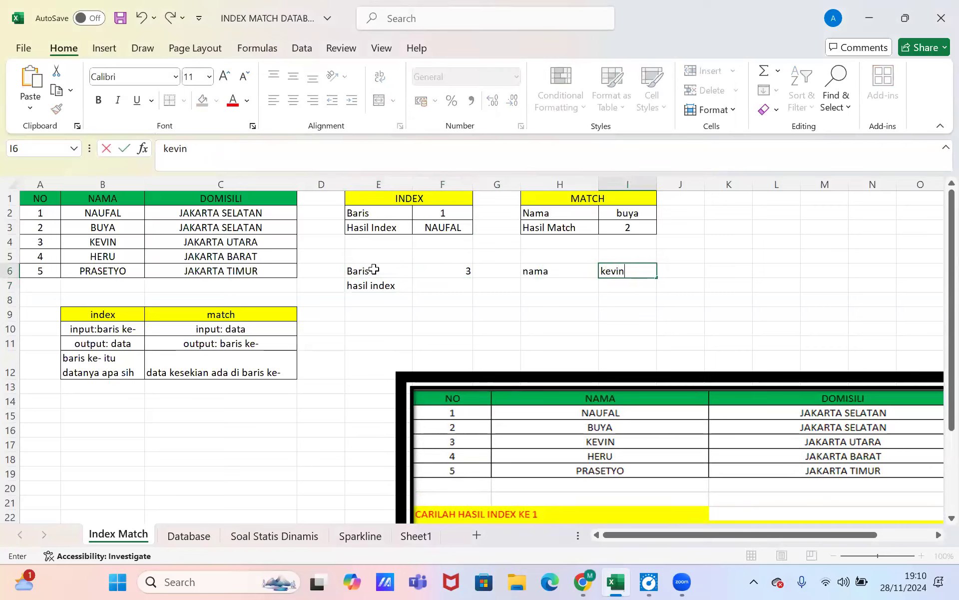
{"action": "key", "text": "Return"}
{"action": "type", "text": "hasil match"}
{"action": "key", "text": "Return"}
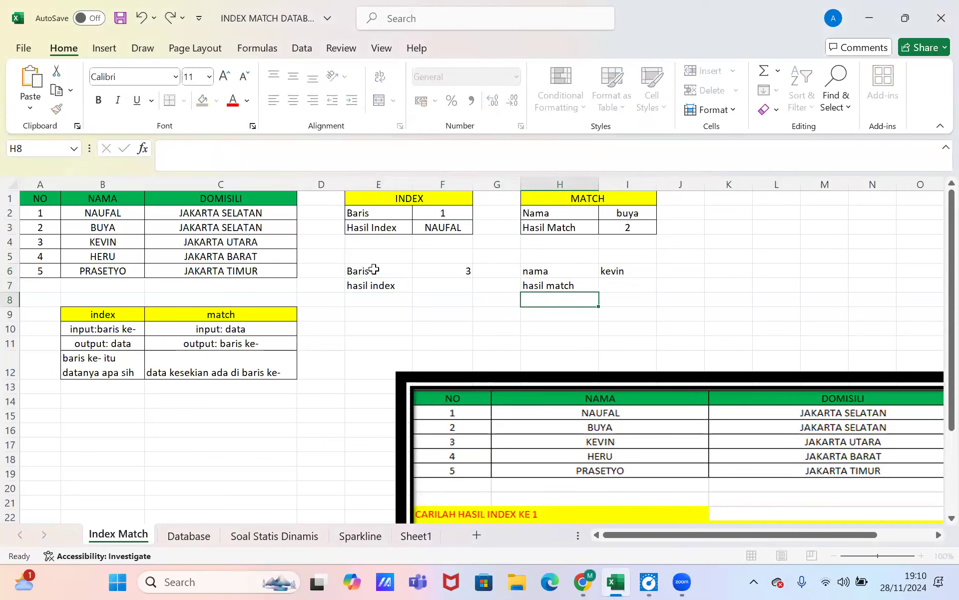
Step: Enter =INDEX(nama;F6) in F7, taking the row number from the new Baris cell
{"action": "key", "text": "Left"}
{"action": "key", "text": "Left"}
{"action": "key", "text": "Up"}
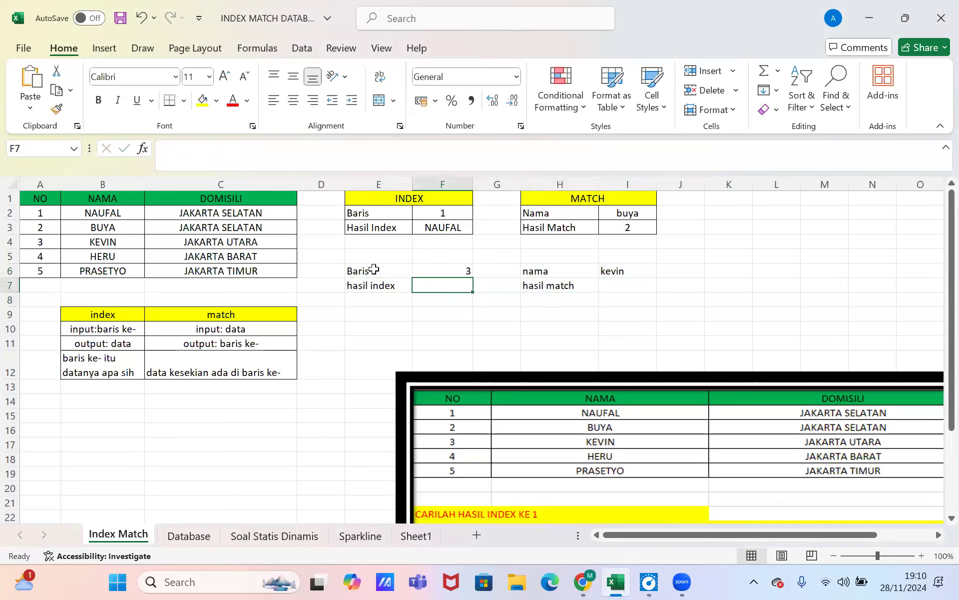
{"action": "type", "text": "=INDEX("}
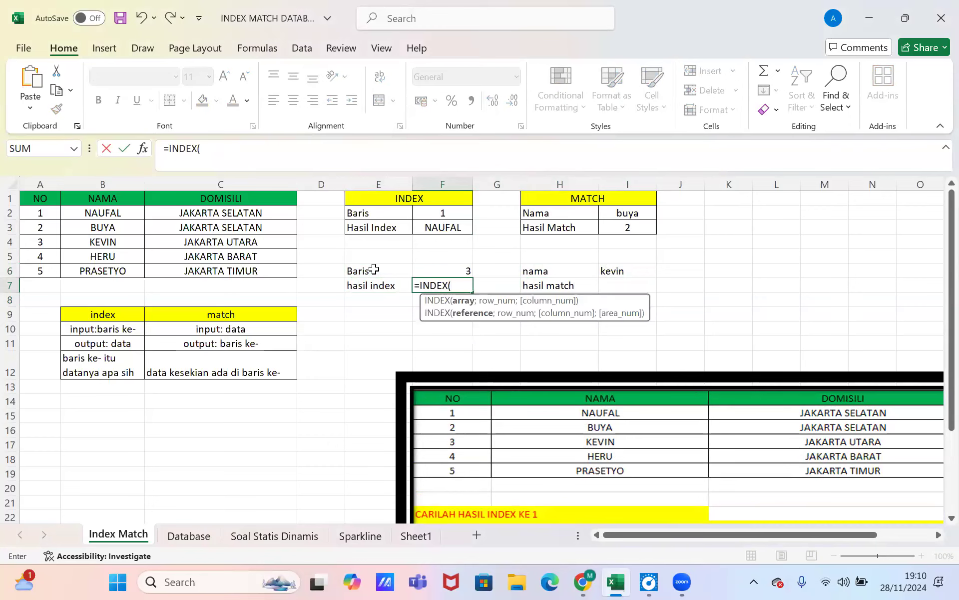
{"action": "left_click", "coordinate": [324, 151]}
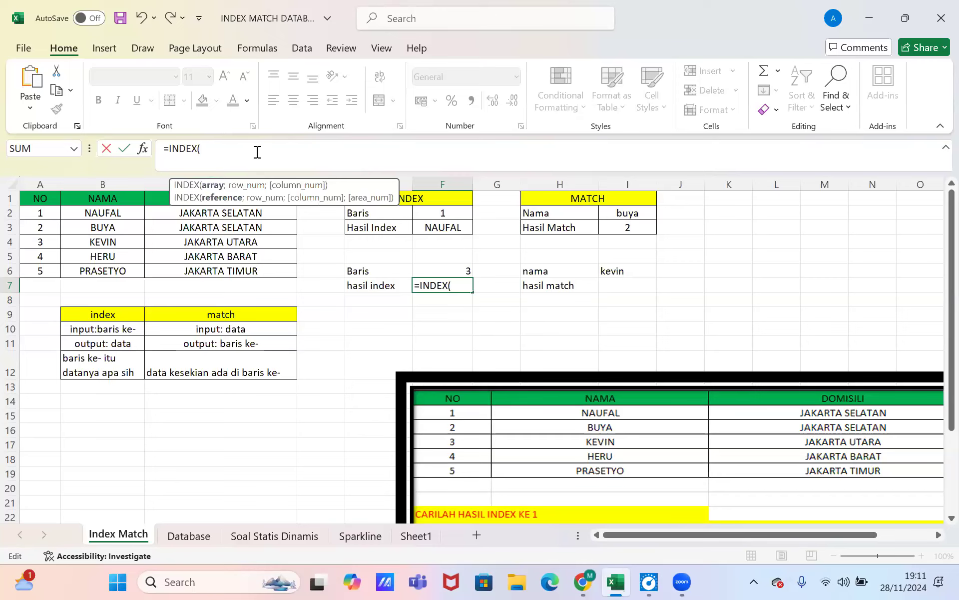
{"action": "type", "text": "nama"}
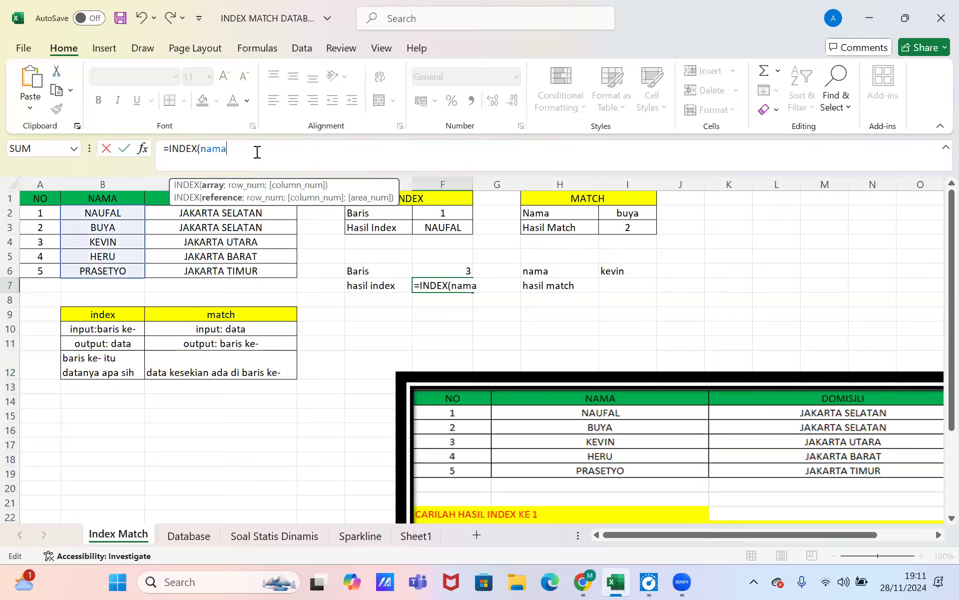
{"action": "type", "text": ";"}
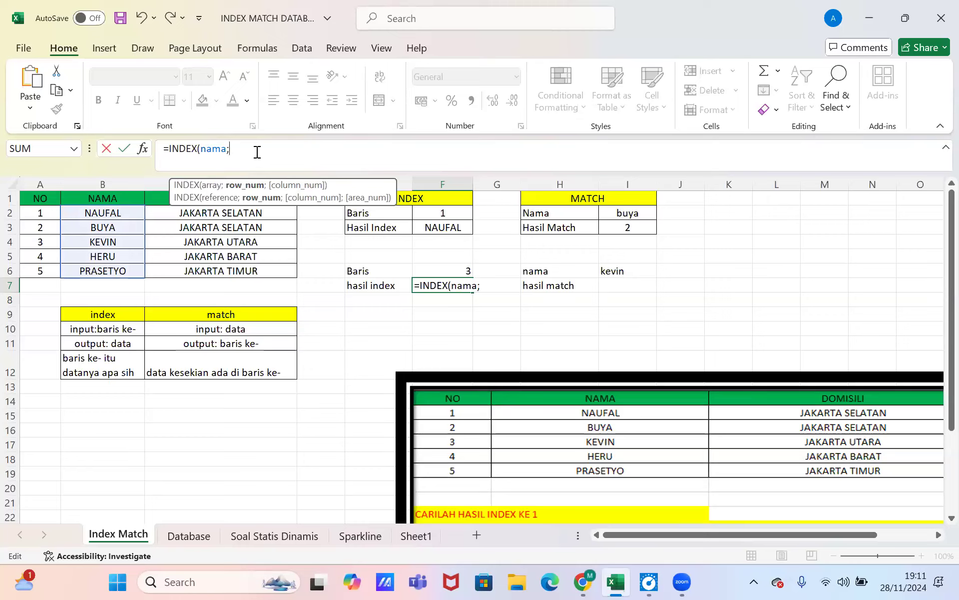
{"action": "left_click", "coordinate": [426, 273]}
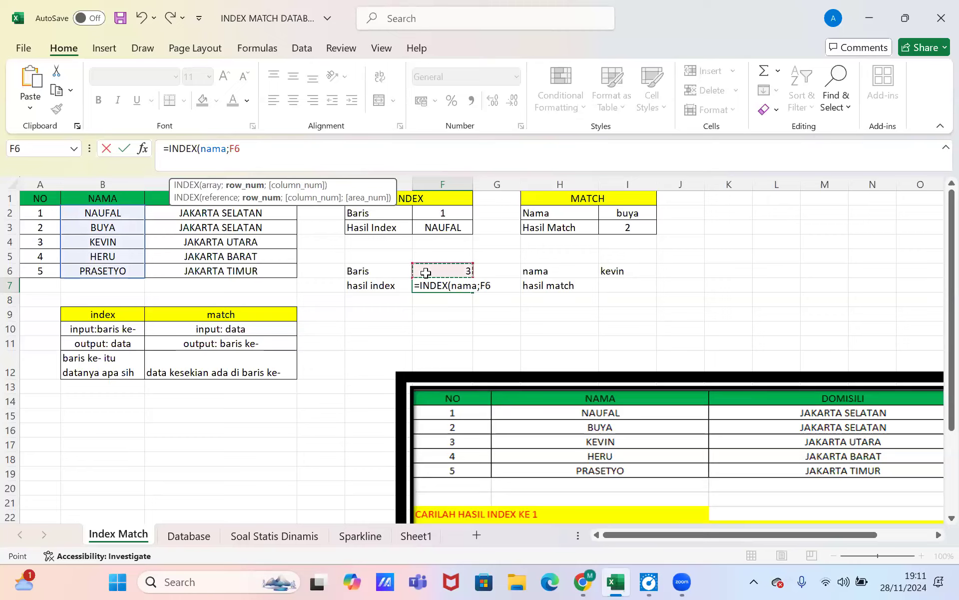
{"action": "key", "text": "Return"}
{"action": "key", "text": "Up"}
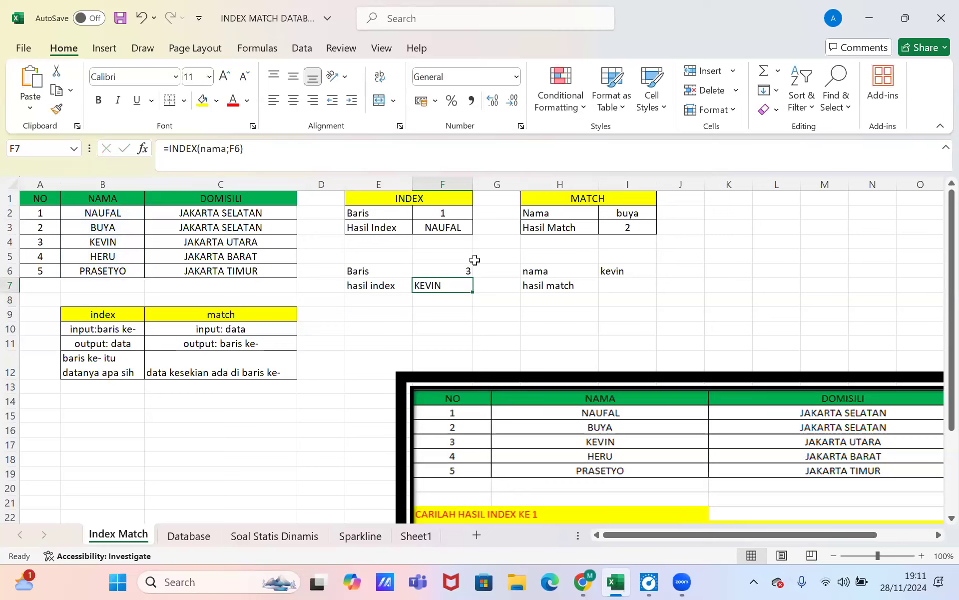
Step: Enter =MATCH(I6;nama;0) in I7 to look up the name in I6 with an exact match
{"action": "left_click", "coordinate": [603, 285]}
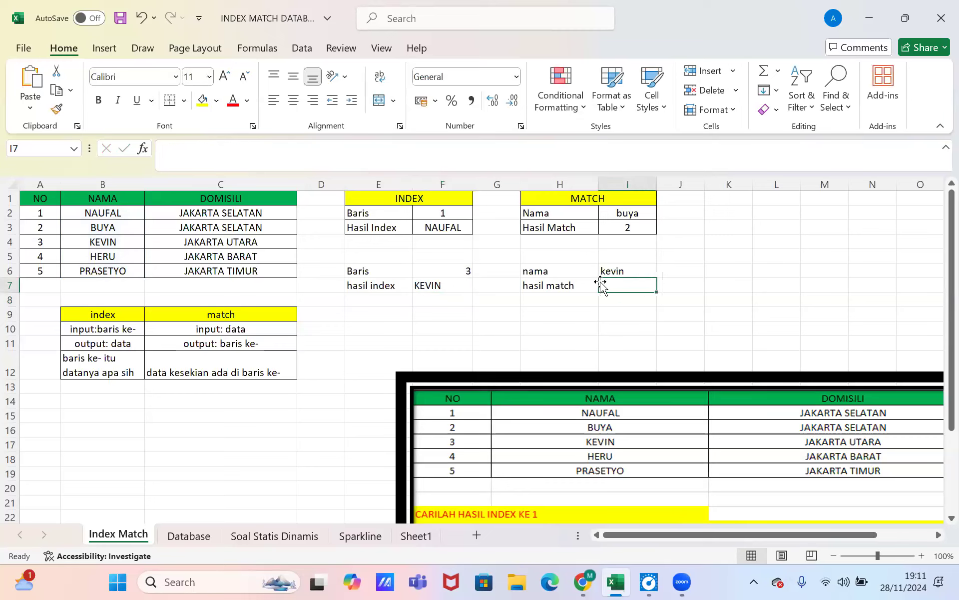
{"action": "type", "text": "=m"}
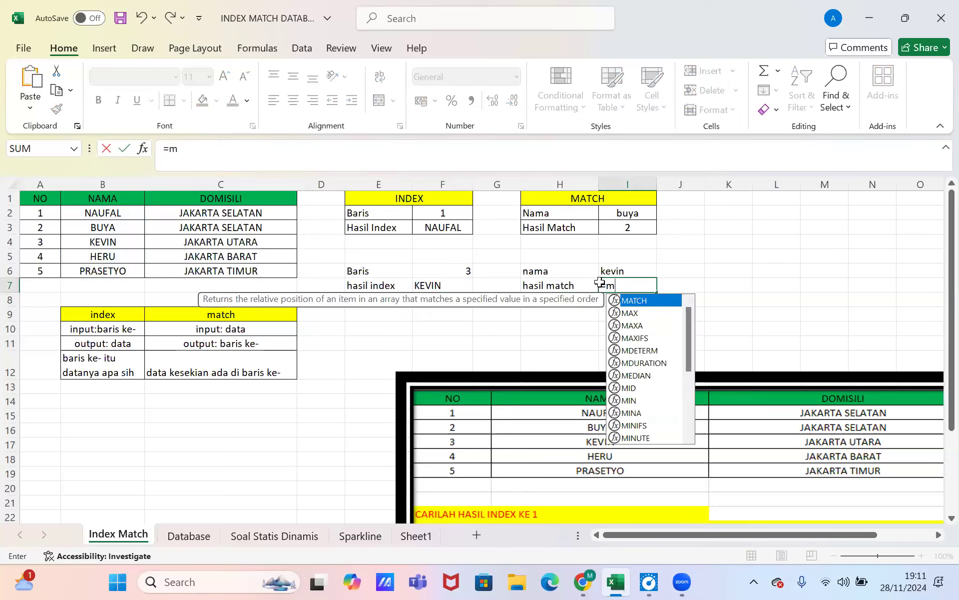
{"action": "key", "text": "Tab"}
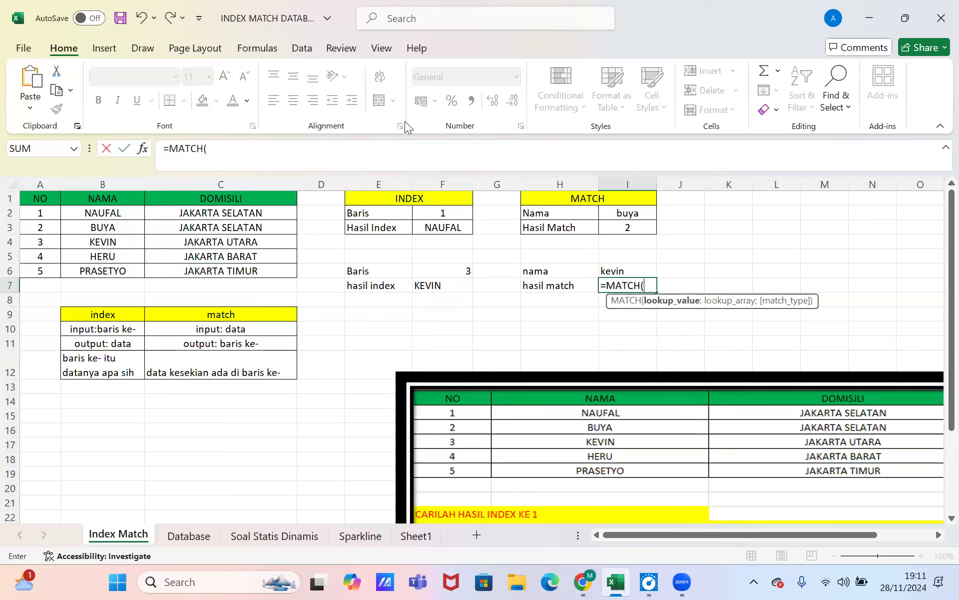
{"action": "left_click", "coordinate": [372, 151]}
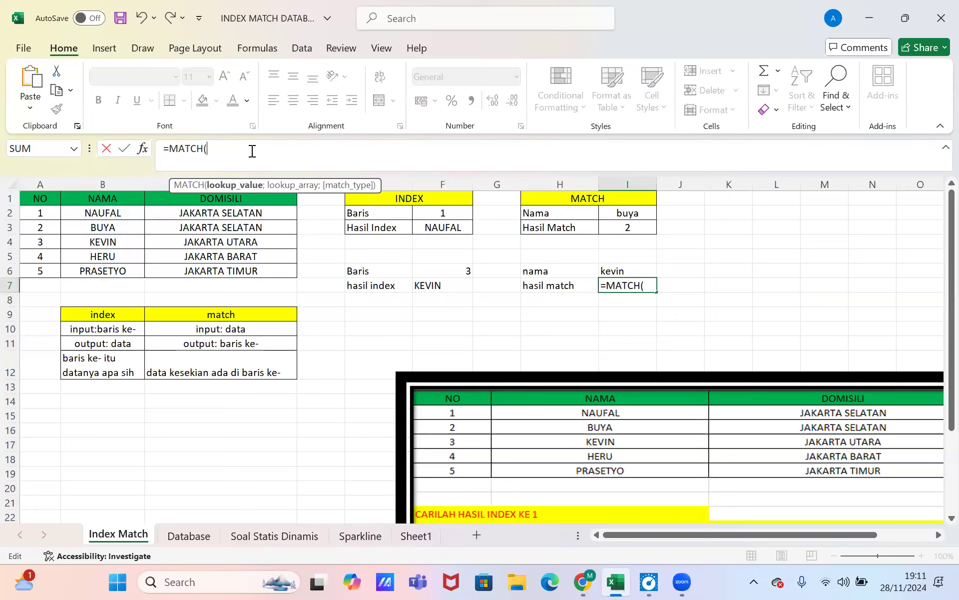
{"action": "left_click", "coordinate": [619, 270]}
{"action": "type", "text": ";"}
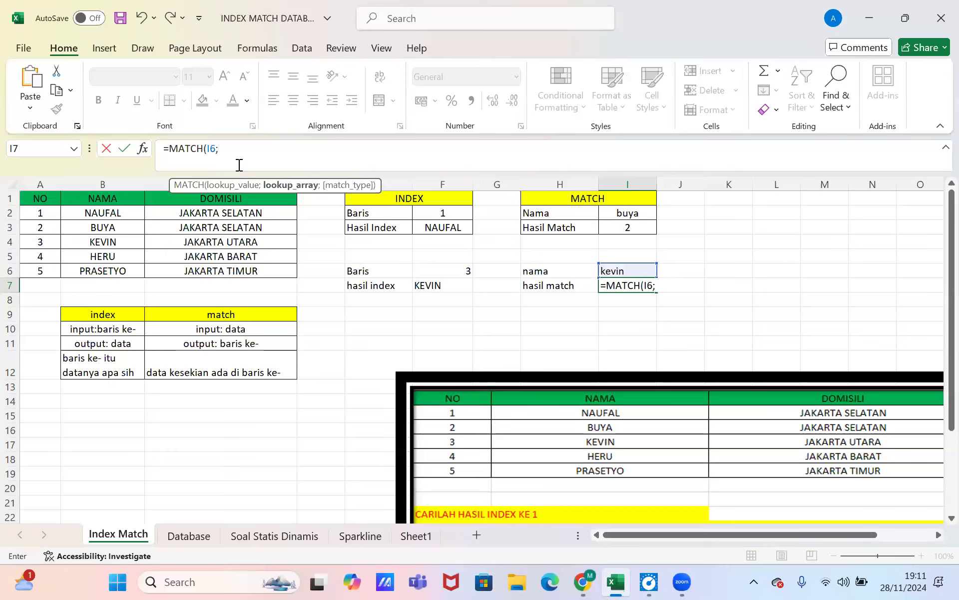
{"action": "type", "text": "n"}
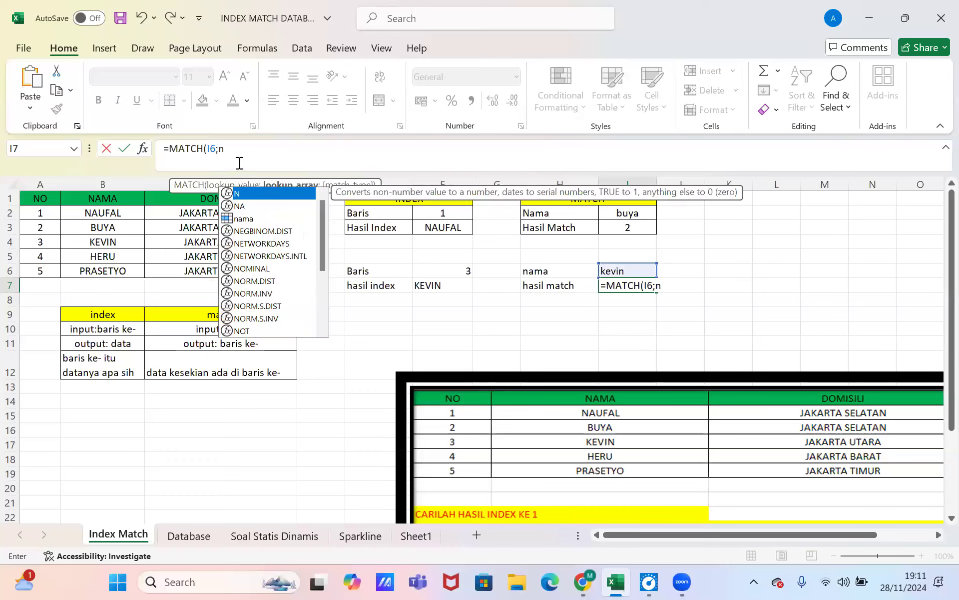
{"action": "key", "text": "Down"}
{"action": "key", "text": "Down"}
{"action": "key", "text": "Tab"}
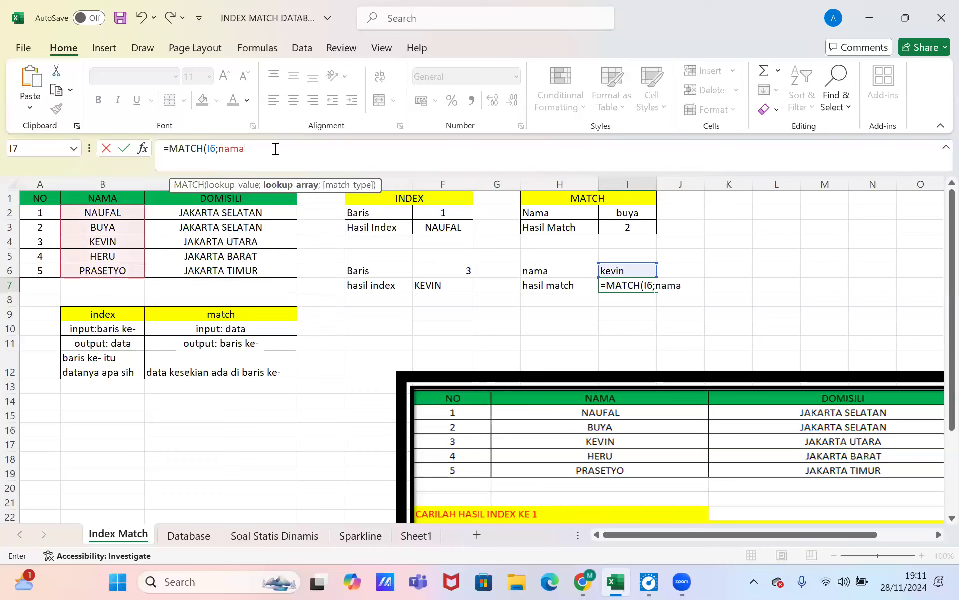
{"action": "type", "text": ";0"}
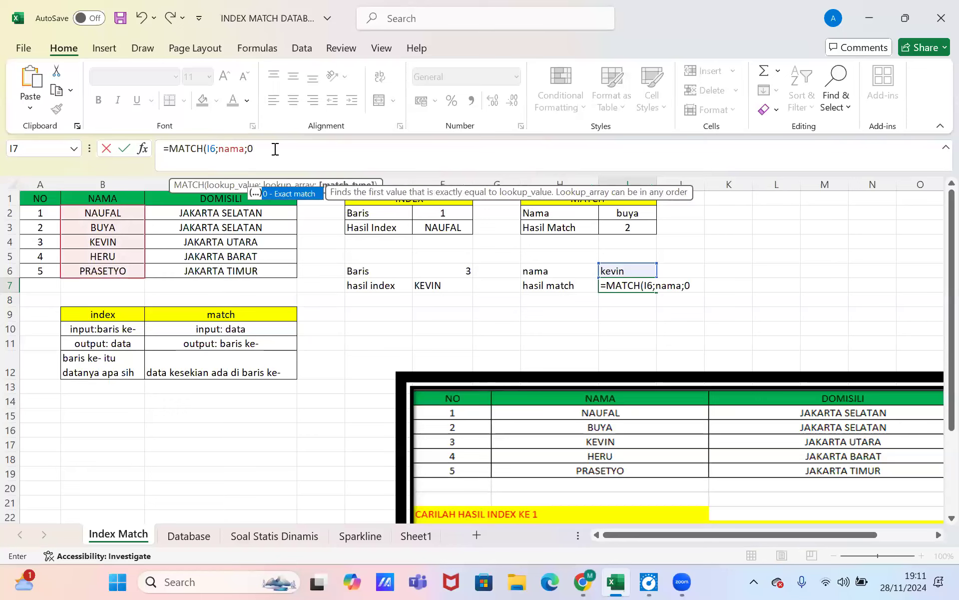
{"action": "key", "text": "Return"}
{"action": "key", "text": "Up"}
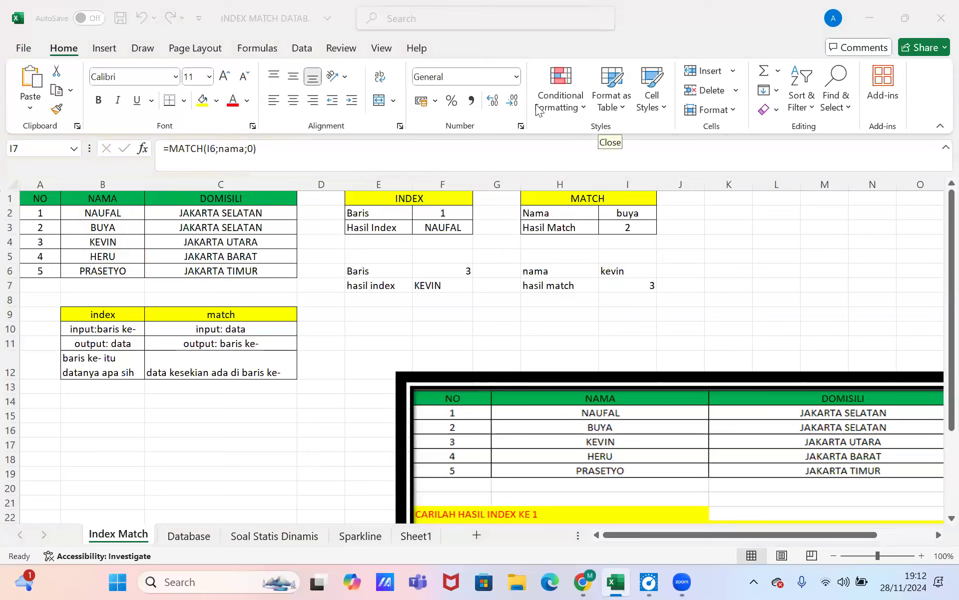
Step: Start a third INDEX example with baris in E9, 4 in F9 and hasil index in E10
{"action": "left_click", "coordinate": [380, 313]}
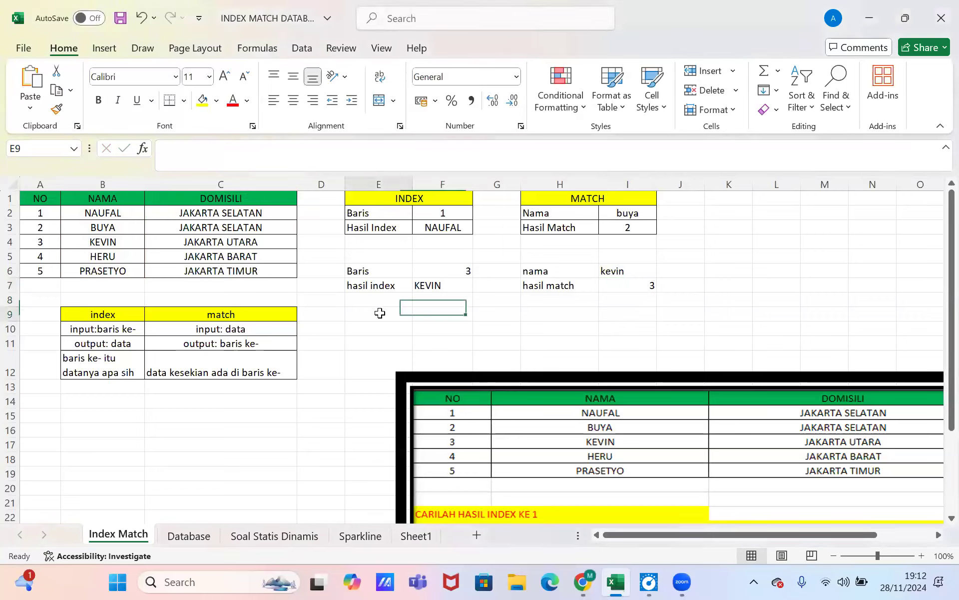
{"action": "type", "text": "baris"}
{"action": "key", "text": "Tab"}
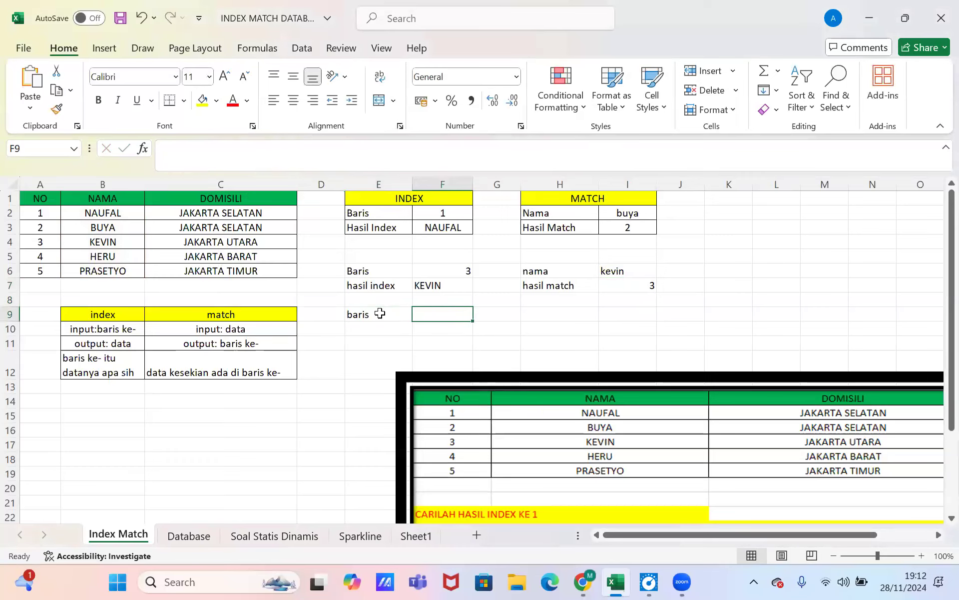
{"action": "type", "text": "4"}
{"action": "key", "text": "Return"}
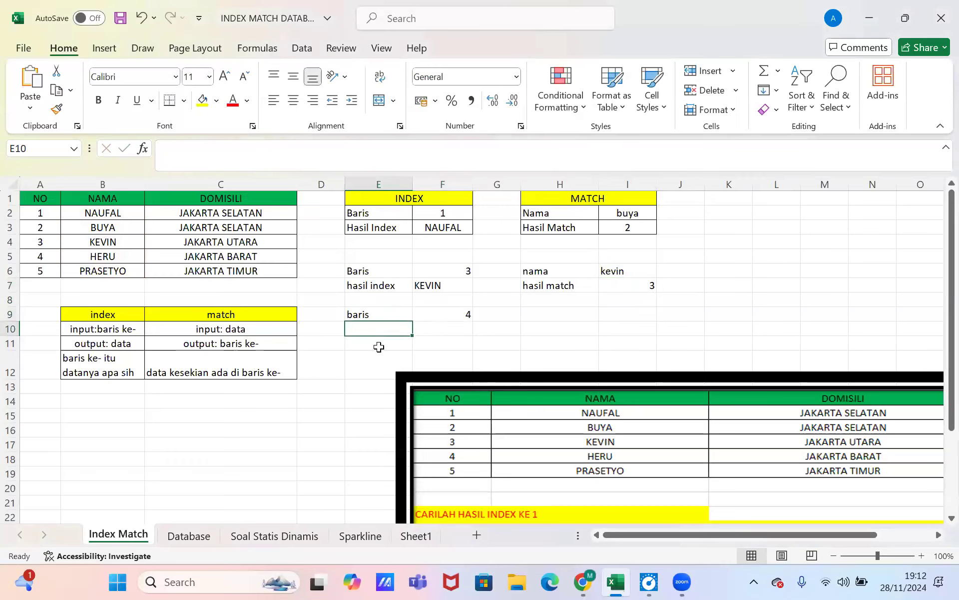
{"action": "type", "text": "hasil inde"}
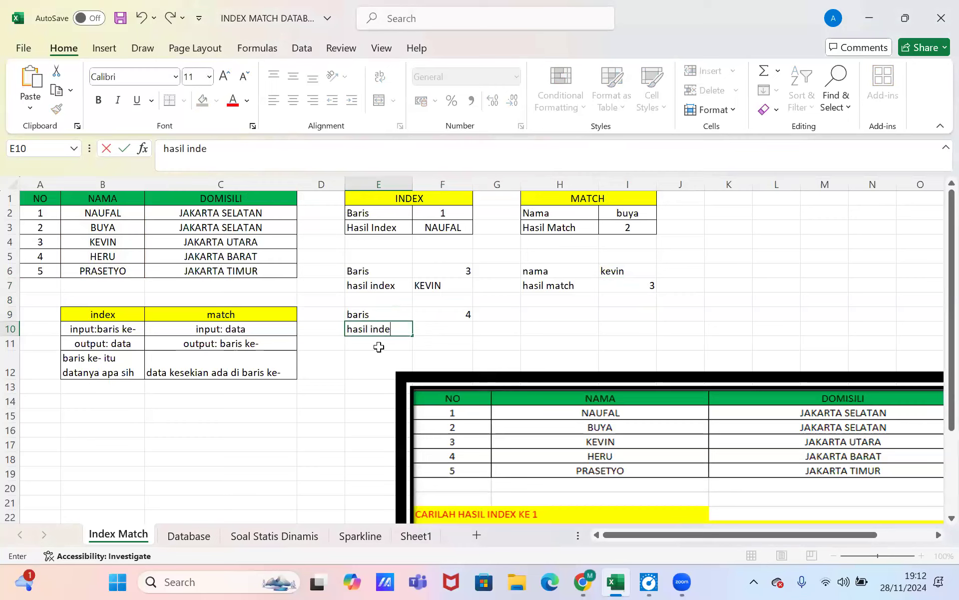
{"action": "type", "text": "x"}
{"action": "key", "text": "Right"}
{"action": "key", "text": "Right"}
{"action": "key", "text": "Up"}
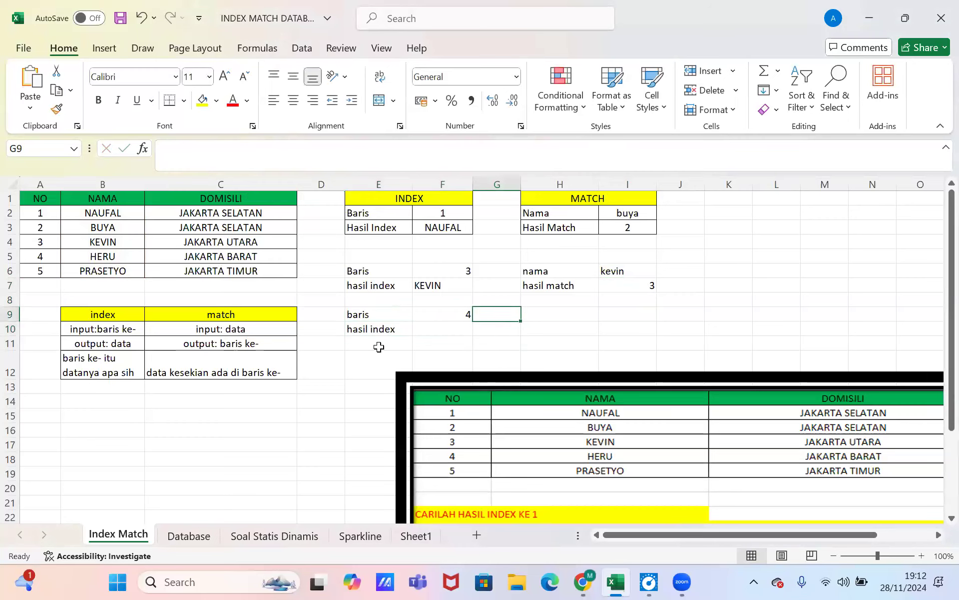
Step: Enter nama in H9, the fourth name from the list in I9, and hasil match in H10
{"action": "key", "text": "Right"}
{"action": "type", "text": "nama"}
{"action": "key", "text": "Right"}
{"action": "type", "text": "H"}
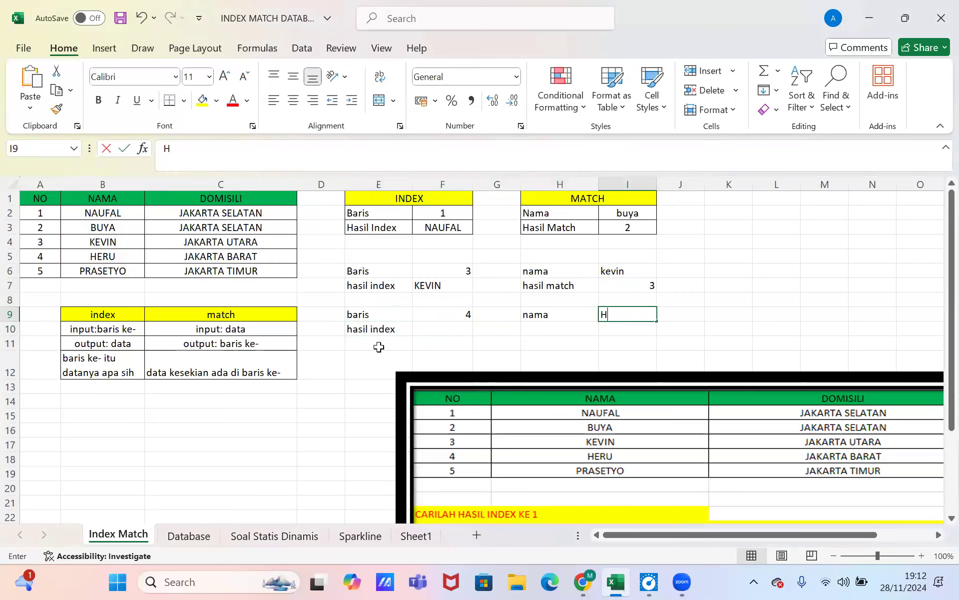
{"action": "type", "text": "eru"}
{"action": "key", "text": "Return"}
{"action": "type", "text": "hasil match"}
{"action": "key", "text": "Return"}
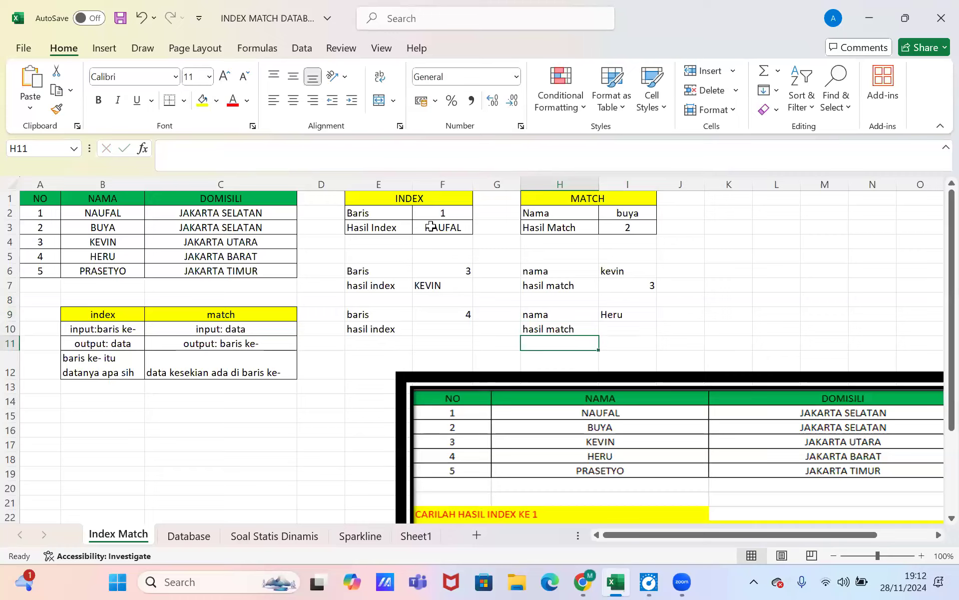
Step: Add the practice note dicoba dulu 19.13 in K9 beside the third example
{"action": "left_click", "coordinate": [448, 336]}
{"action": "left_click", "coordinate": [610, 334]}
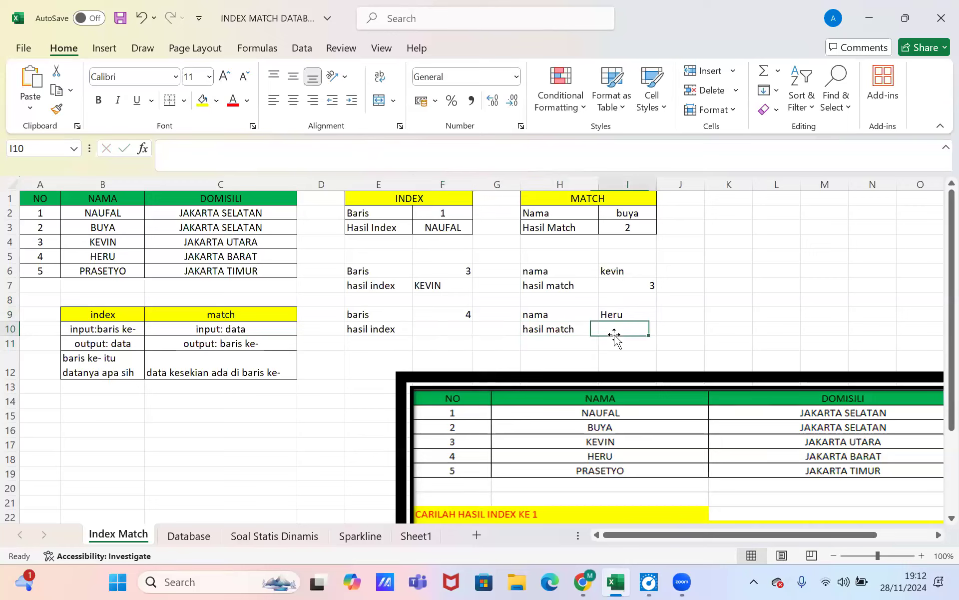
{"action": "left_click", "coordinate": [438, 283]}
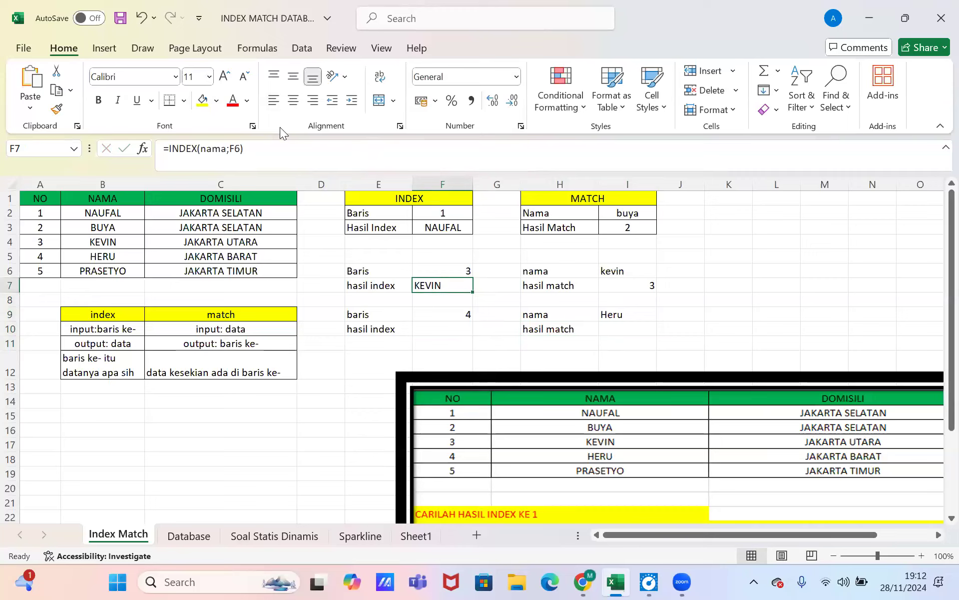
{"action": "left_click", "coordinate": [722, 320]}
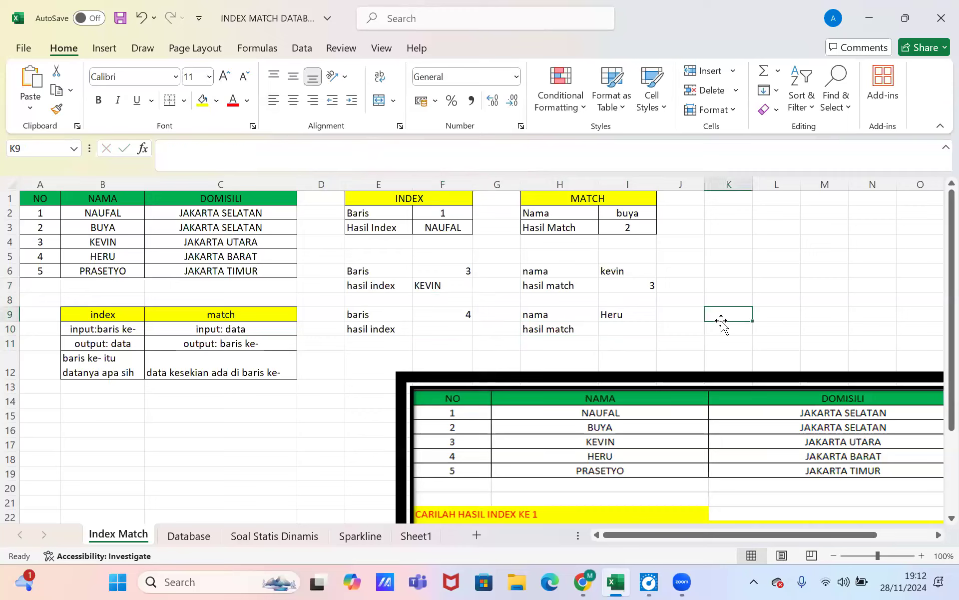
{"action": "type", "text": "dicoba dulu 19.13"}
{"action": "key", "text": "Return"}
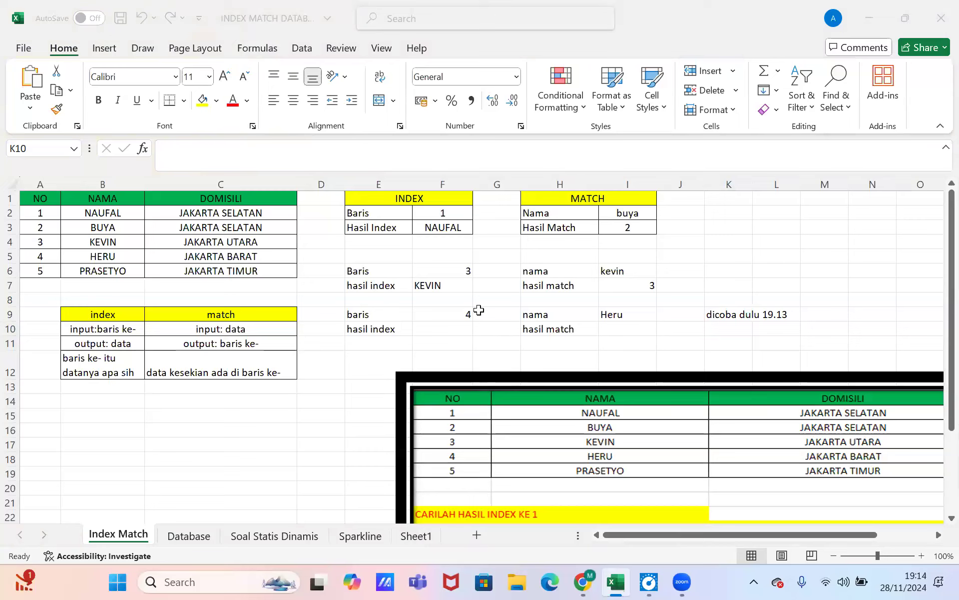
Step: Enter =INDEX(nama;4) in F10, giving the row number directly as 4
{"action": "left_click", "coordinate": [435, 327]}
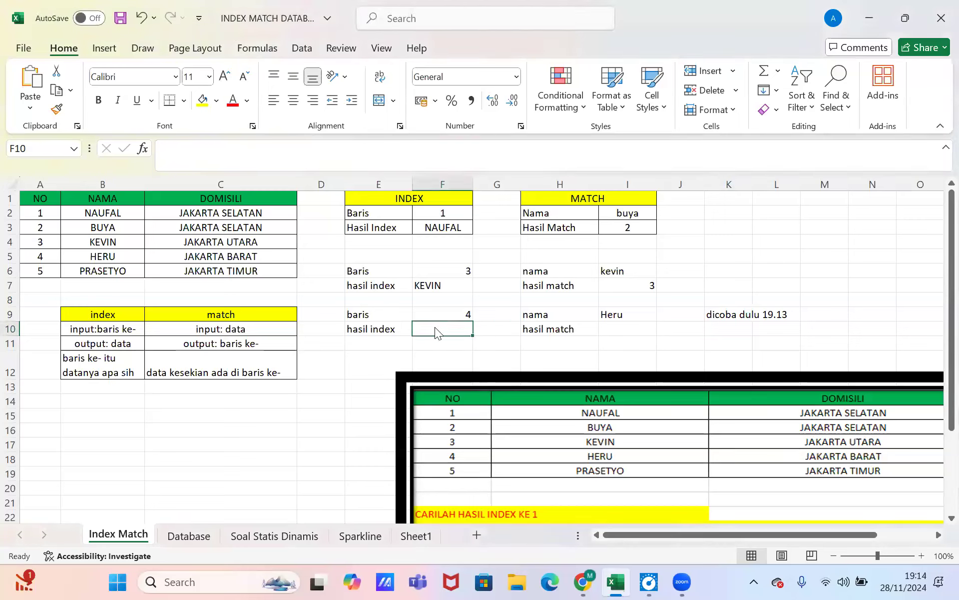
{"action": "left_click", "coordinate": [502, 133]}
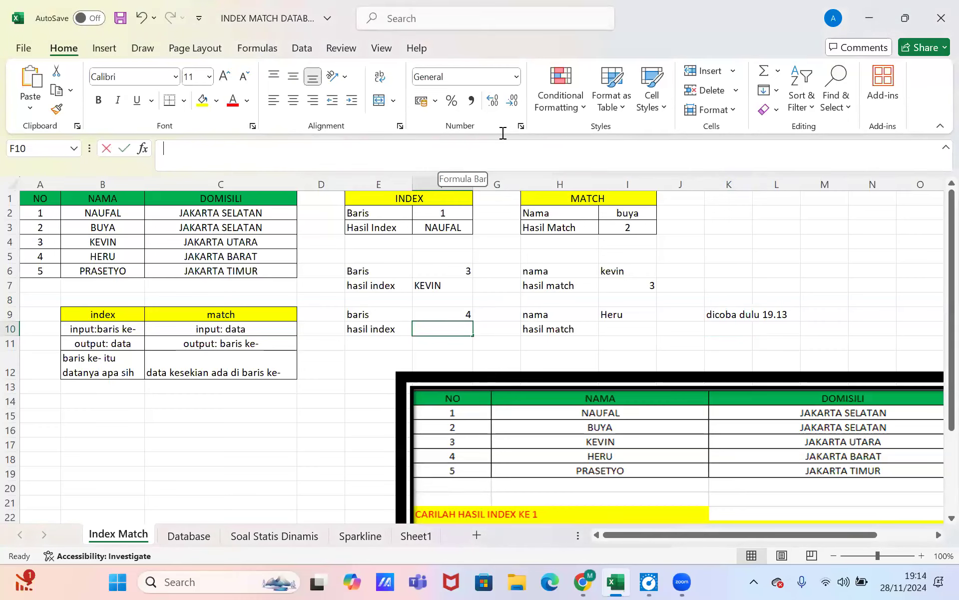
{"action": "type", "text": "="}
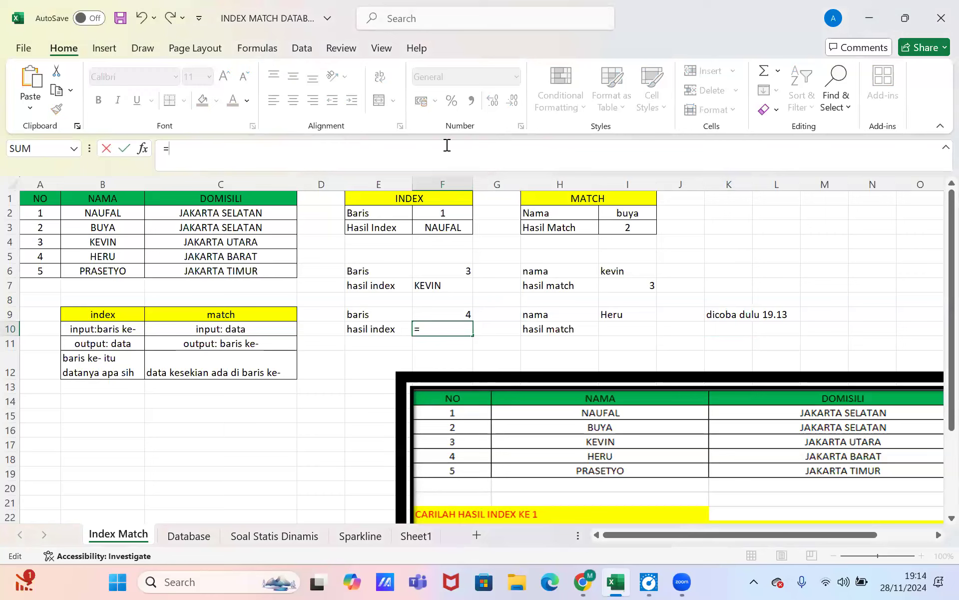
{"action": "type", "text": "in"}
{"action": "key", "text": "Tab"}
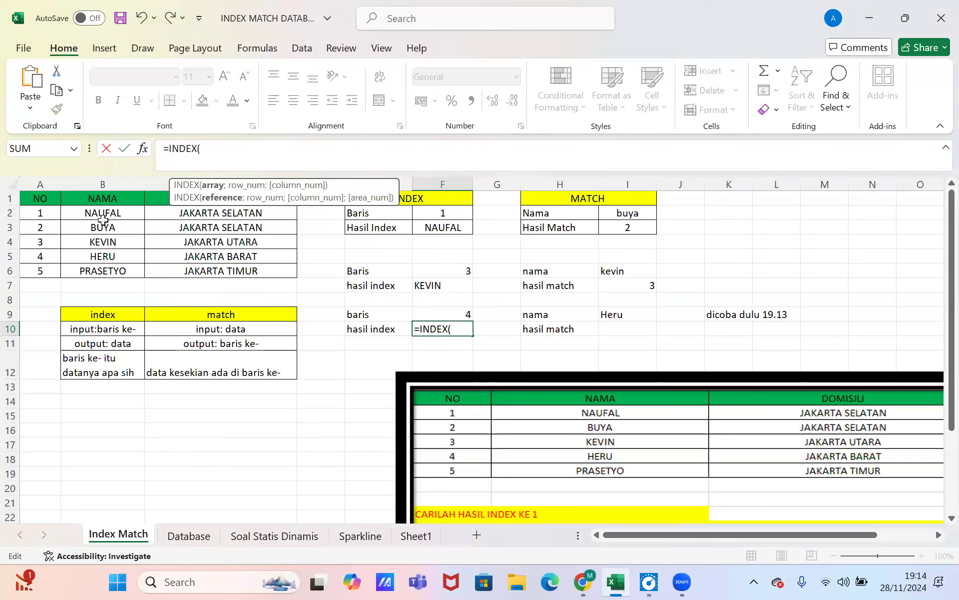
{"action": "type", "text": "nama;4"}
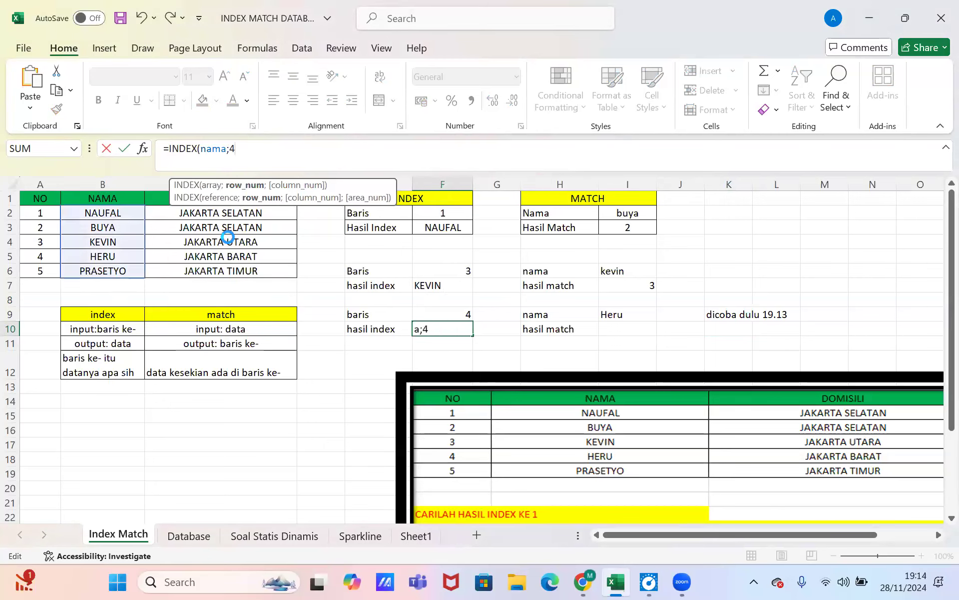
{"action": "key", "text": "Return"}
{"action": "key", "text": "Up"}
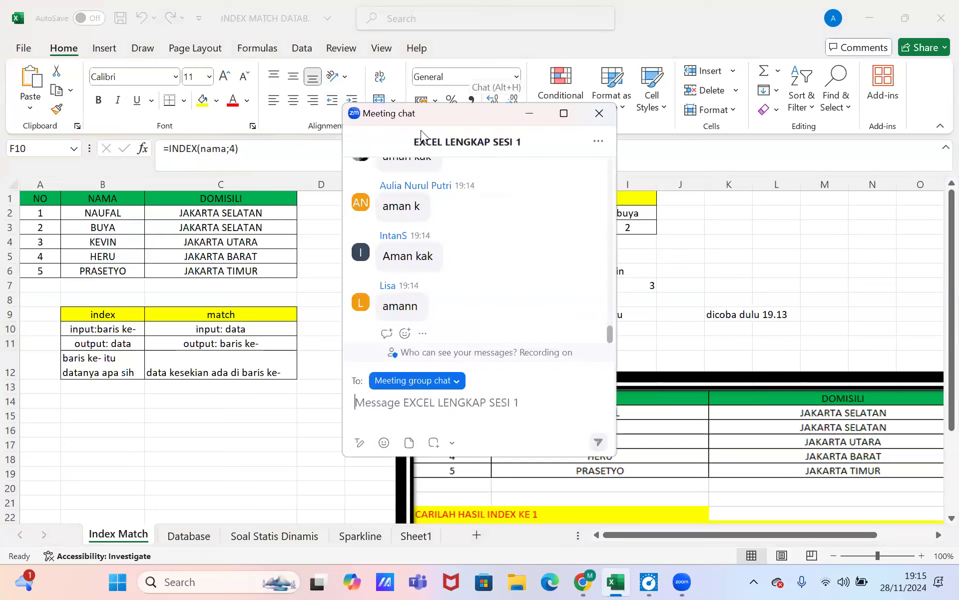
Step: Leave the meeting chat and switch to the Database sheet, showing the Umur criteria table from row 1
{"action": "left_click", "coordinate": [396, 168]}
{"action": "key", "text": "ctrl+Page_Down"}
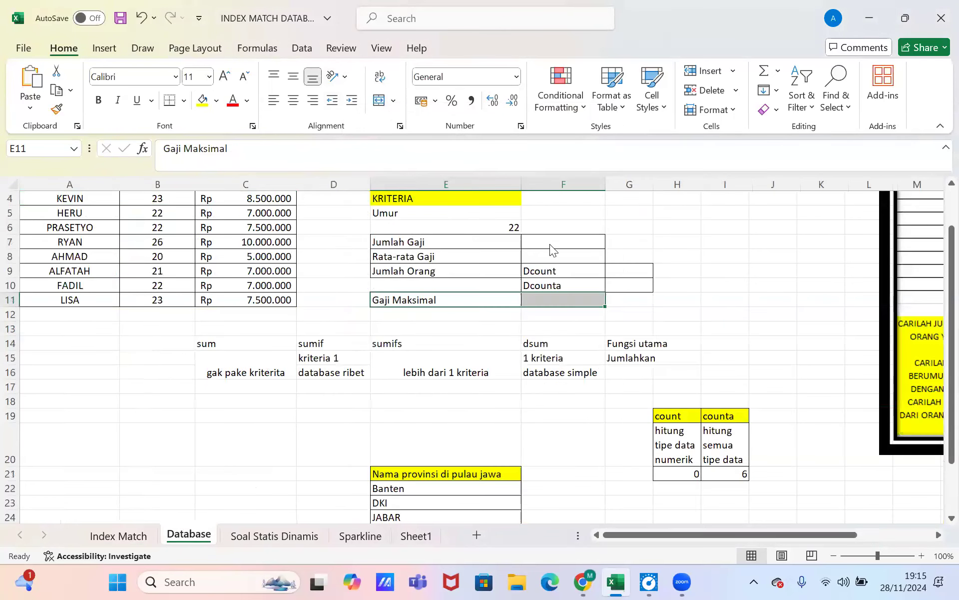
{"action": "scroll", "coordinate": [434, 249], "scroll_direction": "up", "scroll_amount": 1}
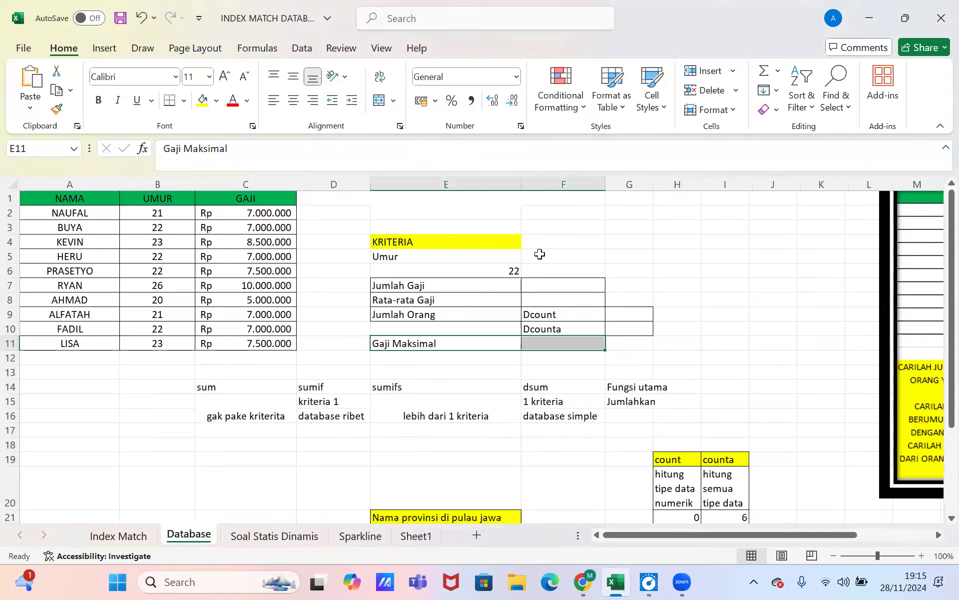
{"action": "left_click", "coordinate": [540, 254]}
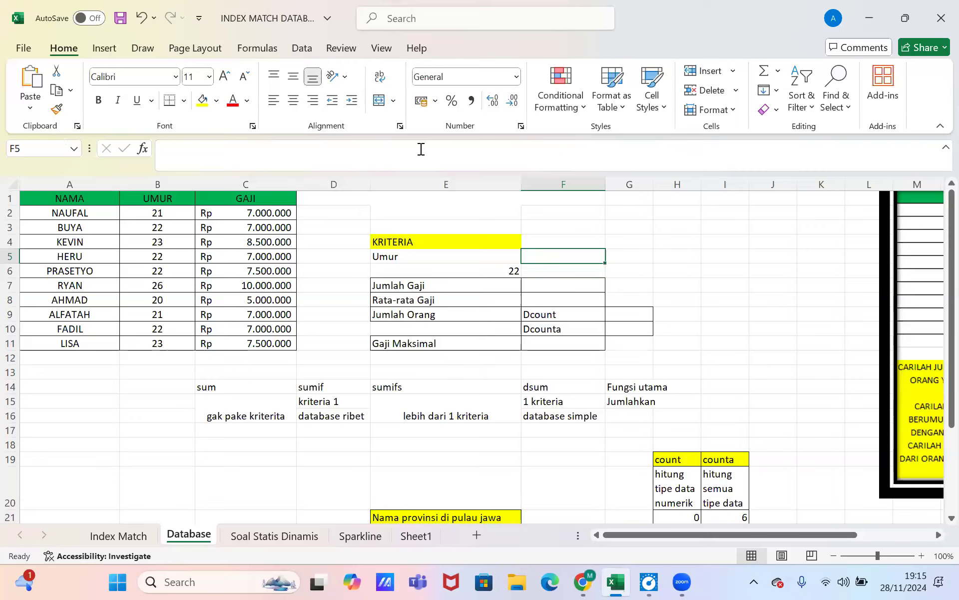
Step: Note the function names dsum in I7 and daverage in I8, beside the Jumlah Gaji and Rata-rata Gaji rows
{"action": "left_click", "coordinate": [736, 283]}
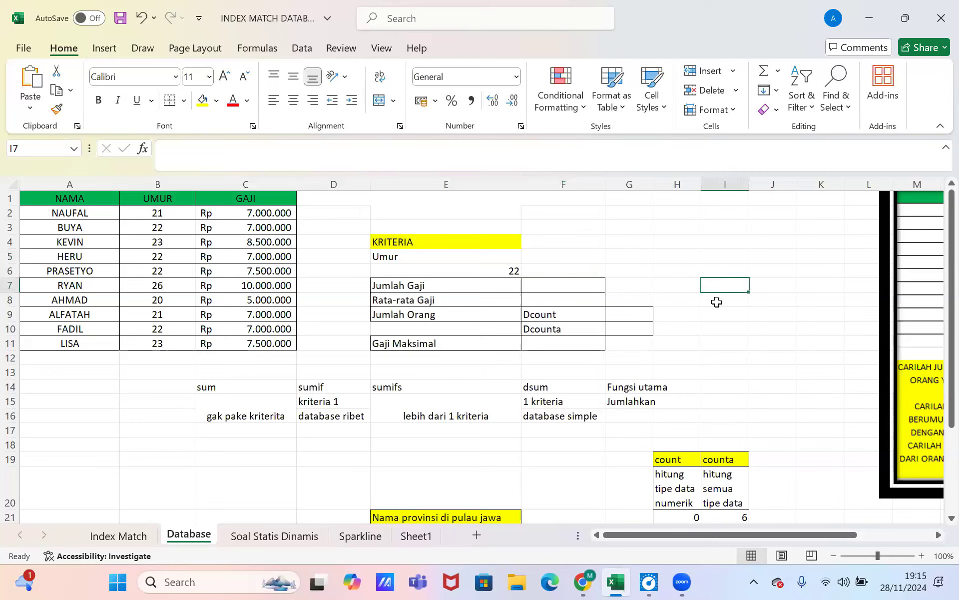
{"action": "type", "text": "dsum"}
{"action": "key", "text": "Return"}
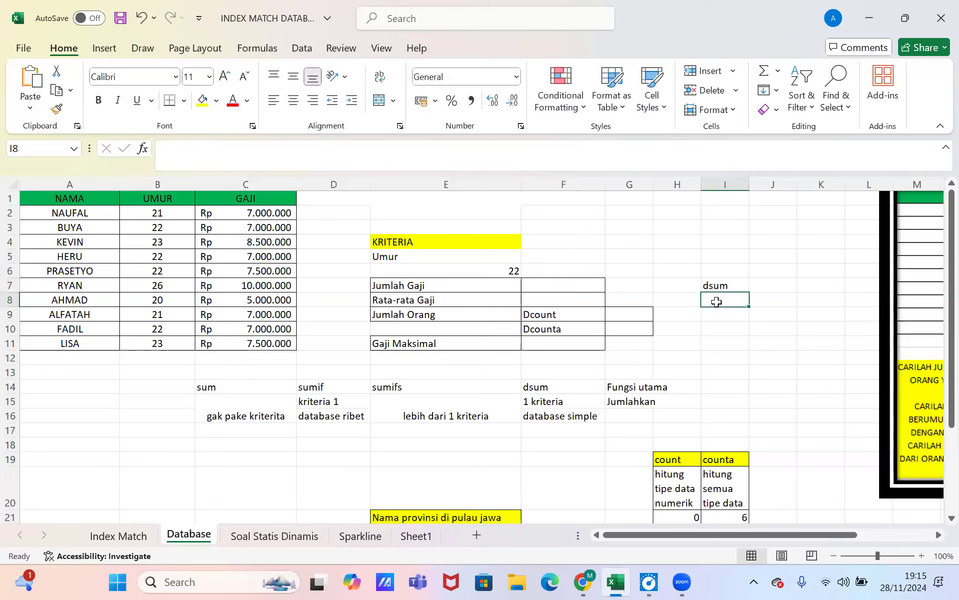
{"action": "type", "text": "abr"}
{"action": "key", "text": "BackSpace"}
{"action": "key", "text": "BackSpace"}
{"action": "type", "text": "vd"}
{"action": "key", "text": "BackSpace"}
{"action": "key", "text": "BackSpace"}
{"action": "key", "text": "BackSpace"}
{"action": "type", "text": "dva"}
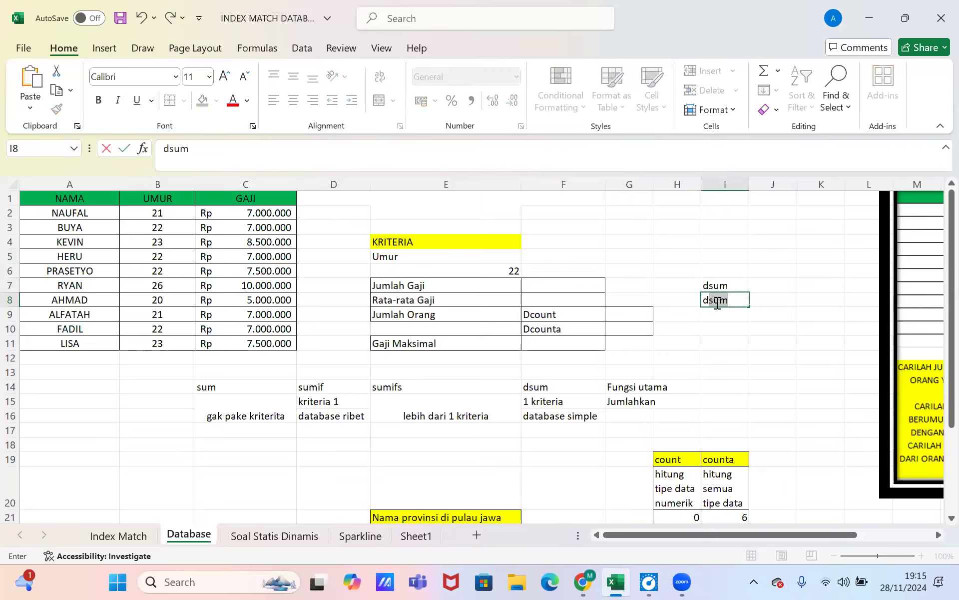
{"action": "type", "text": "ra"}
{"action": "key", "text": "BackSpace"}
{"action": "key", "text": "BackSpace"}
{"action": "key", "text": "BackSpace"}
{"action": "type", "text": "esa"}
{"action": "key", "text": "BackSpace"}
{"action": "key", "text": "BackSpace"}
{"action": "key", "text": "BackSpace"}
{"action": "key", "text": "BackSpace"}
{"action": "type", "text": "average"}
{"action": "key", "text": "Return"}
Step: Note dcount in I9 for the Jumlah Orang row and dmax in I11 for the Gaji Maksimal row
{"action": "type", "text": "dcount"}
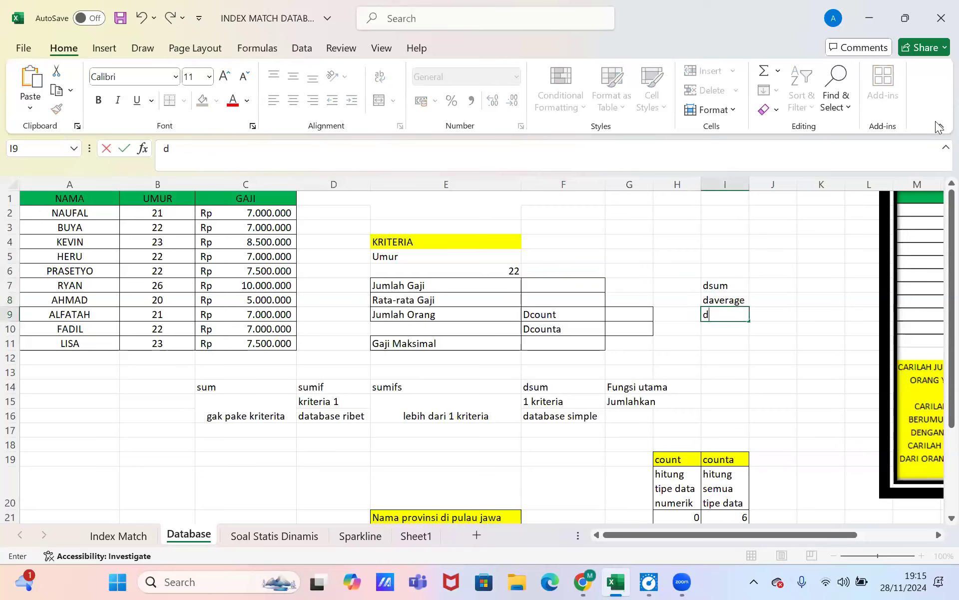
{"action": "key", "text": "Return"}
{"action": "key", "text": "Down"}
{"action": "type", "text": "dmax"}
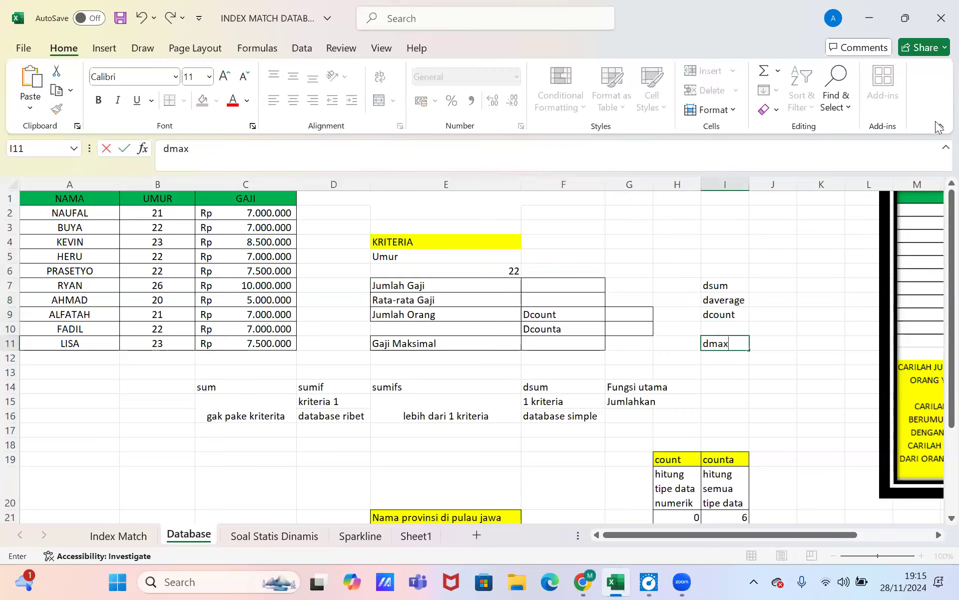
{"action": "key", "text": "Return"}
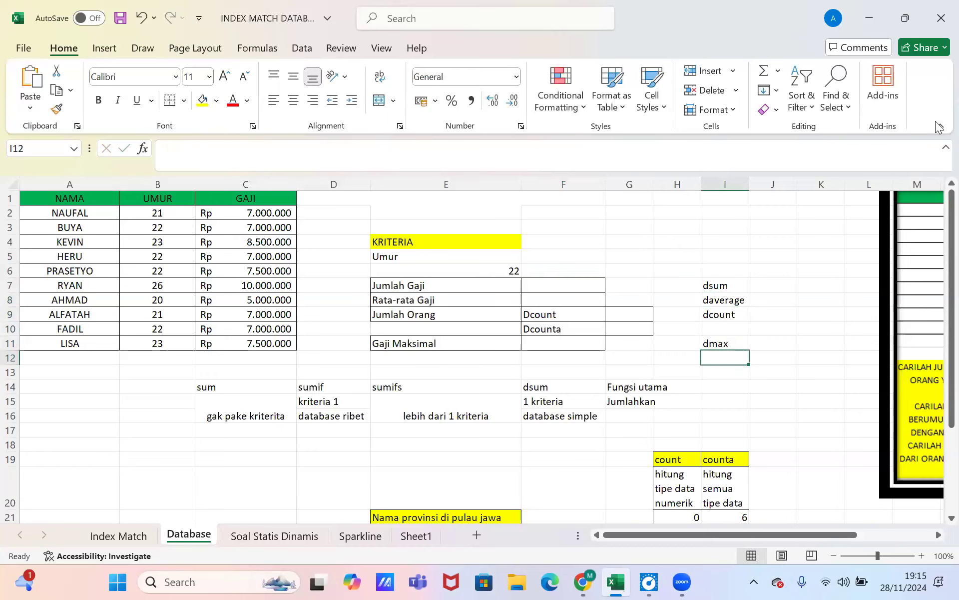
Step: Compare the Jumlah Gaji label in E7 with the dsum function note in I7
{"action": "key", "text": "Up"}
{"action": "key", "text": "Up"}
{"action": "key", "text": "Up"}
{"action": "key", "text": "Up"}
{"action": "key", "text": "Up"}
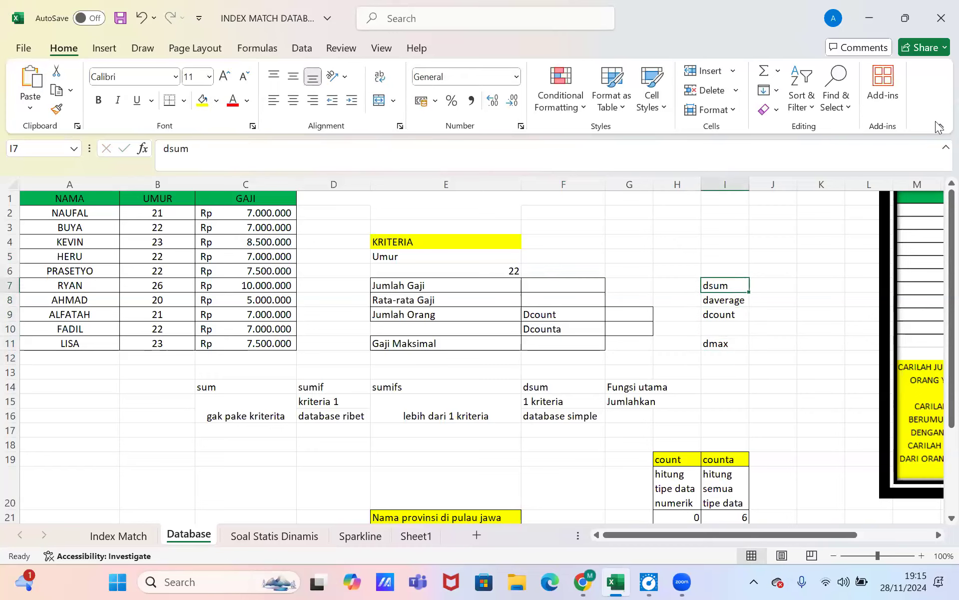
{"action": "key", "text": "Left"}
{"action": "key", "text": "Left"}
{"action": "key", "text": "Left"}
{"action": "key", "text": "Left"}
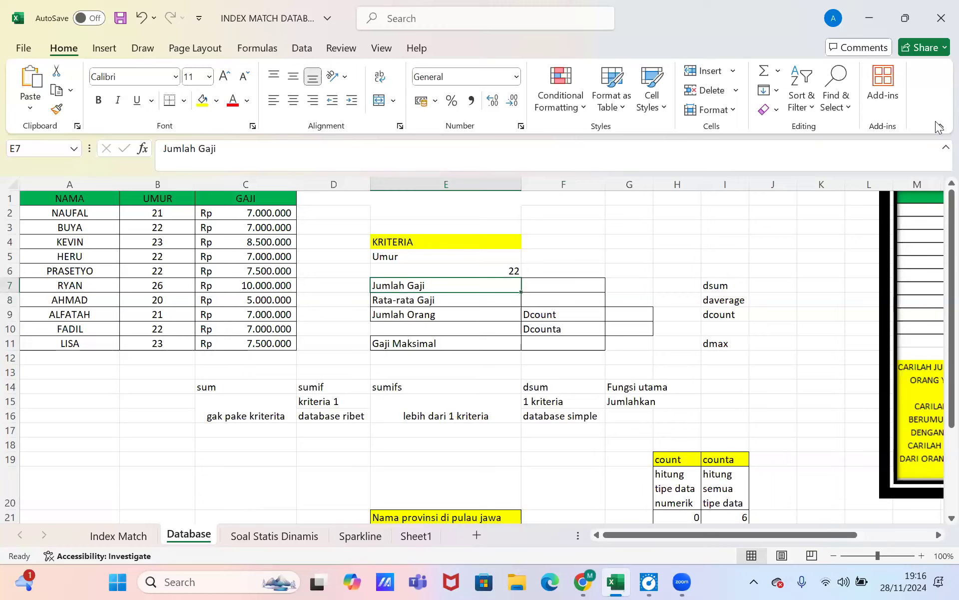
{"action": "key", "text": "Right"}
{"action": "key", "text": "Right"}
{"action": "key", "text": "Right"}
{"action": "key", "text": "Right"}
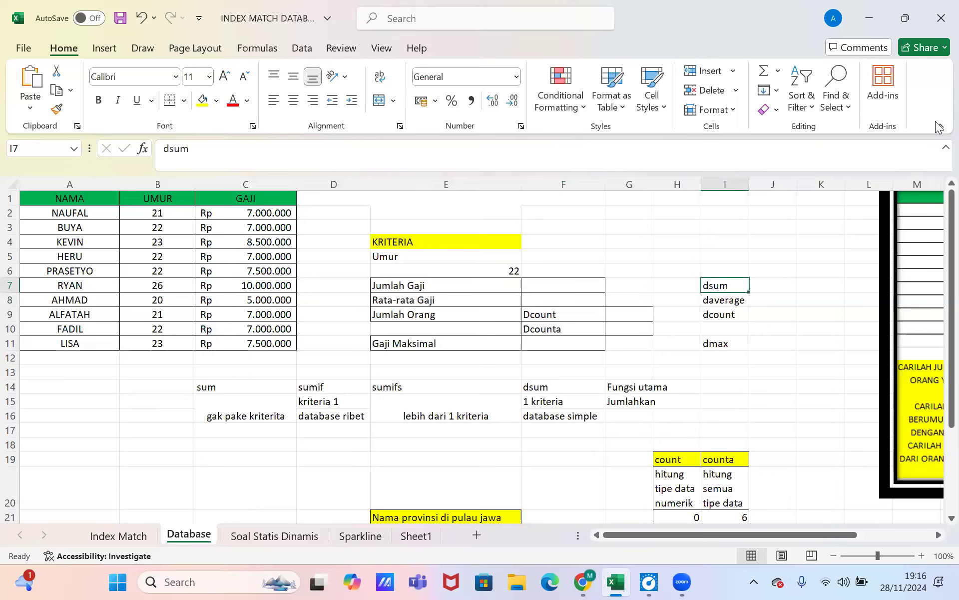
{"action": "key", "text": "Left"}
{"action": "key", "text": "Right"}
{"action": "key", "text": "Left"}
{"action": "key", "text": "Left"}
{"action": "key", "text": "Left"}
{"action": "key", "text": "Left"}
{"action": "key", "text": "Right"}
{"action": "key", "text": "Right"}
{"action": "key", "text": "Right"}
{"action": "key", "text": "Right"}
Step: Compare the Rata-rata Gaji row with the daverage note in I8, and look across to the exercise picture beside the table
{"action": "key", "text": "Down"}
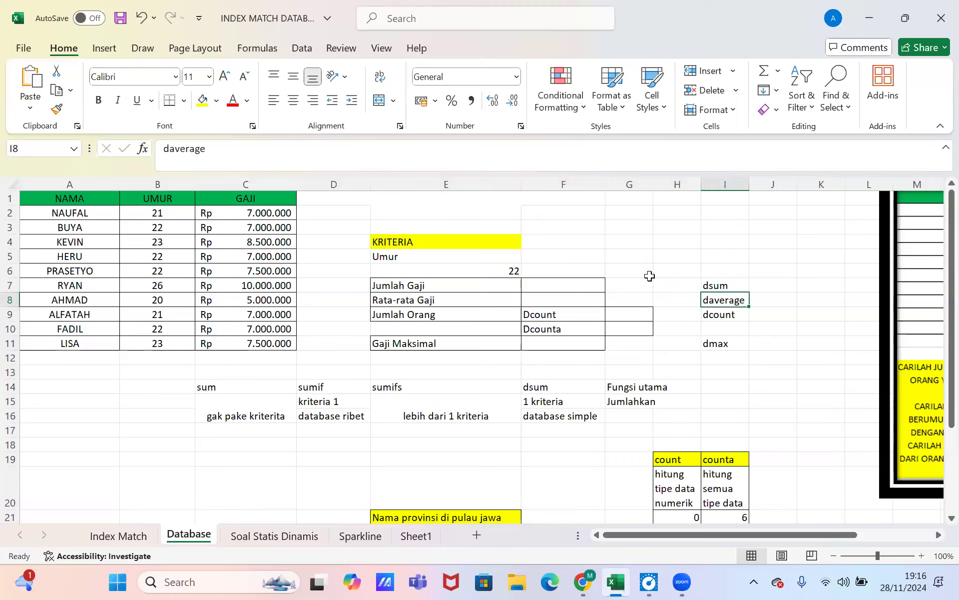
{"action": "left_click", "coordinate": [442, 298]}
{"action": "key", "text": "Right"}
{"action": "key", "text": "Right"}
{"action": "key", "text": "Right"}
{"action": "key", "text": "Right"}
{"action": "key", "text": "Right"}
{"action": "key", "text": "Right"}
{"action": "key", "text": "Right"}
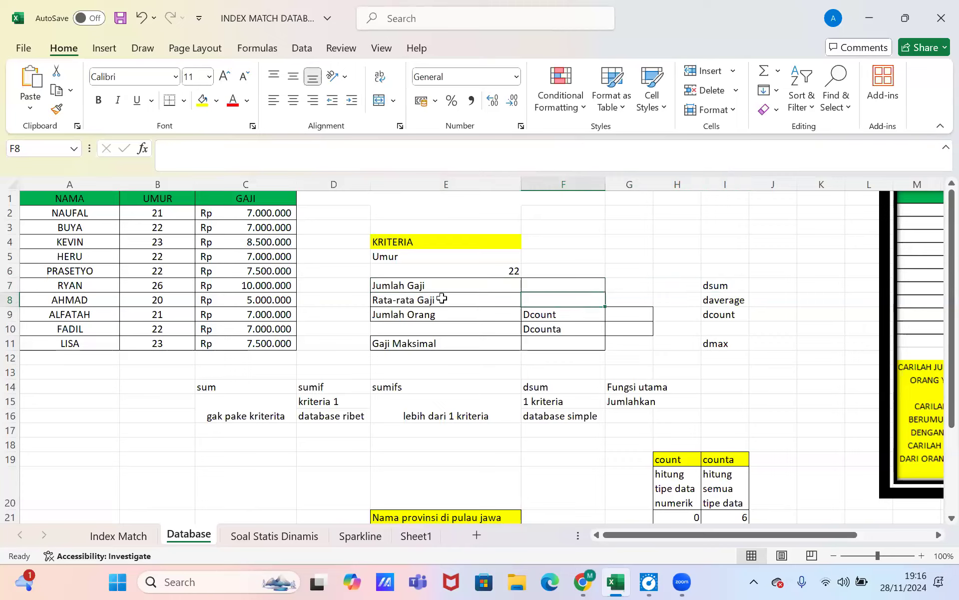
{"action": "key", "text": "Right"}
{"action": "key", "text": "Right"}
{"action": "key", "text": "Right"}
{"action": "key", "text": "Right"}
{"action": "key", "text": "Right"}
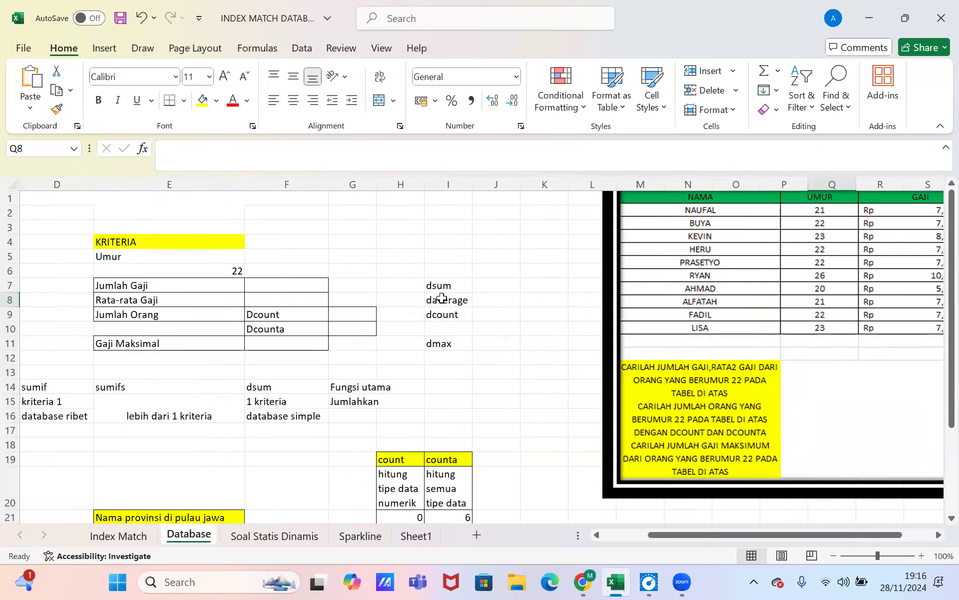
Step: Review the Jumlah Gaji to Gaji Maksimal rows, the Umur criterion in E5:E6, and the function notes in I7:I9
{"action": "left_click", "coordinate": [394, 285]}
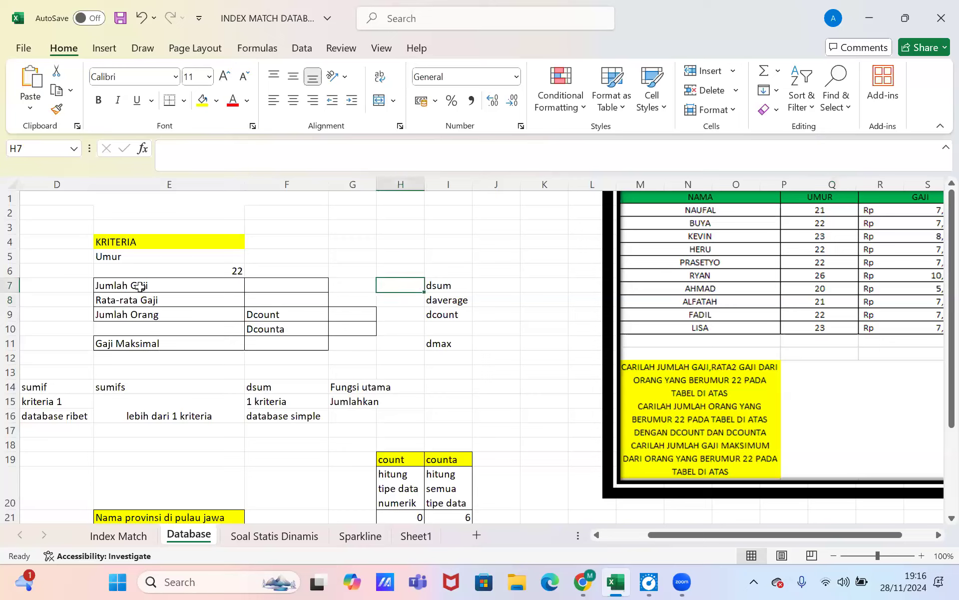
{"action": "left_click_drag", "start_coordinate": [198, 282], "coordinate": [293, 284]}
{"action": "left_click_drag", "start_coordinate": [128, 299], "coordinate": [277, 305]}
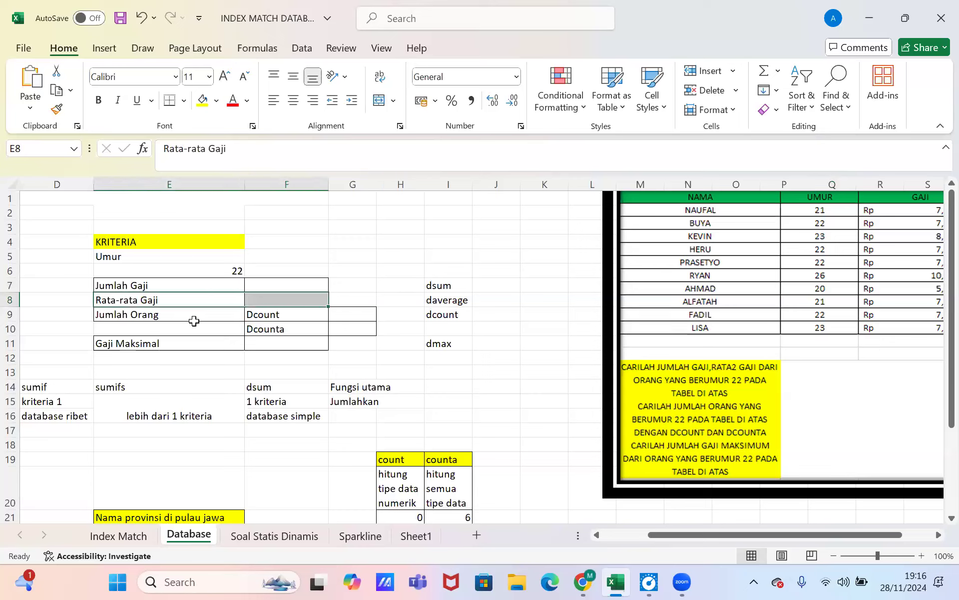
{"action": "left_click_drag", "start_coordinate": [193, 320], "coordinate": [334, 317]}
{"action": "left_click_drag", "start_coordinate": [181, 347], "coordinate": [291, 343]}
{"action": "left_click", "coordinate": [185, 260]}
{"action": "left_click_drag", "start_coordinate": [186, 267], "coordinate": [186, 269]}
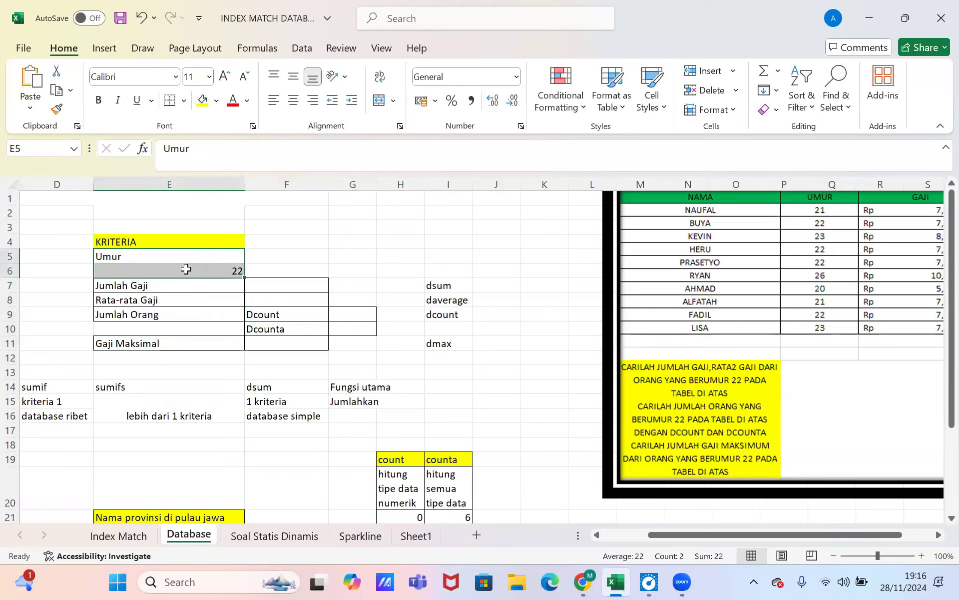
{"action": "left_click", "coordinate": [443, 286]}
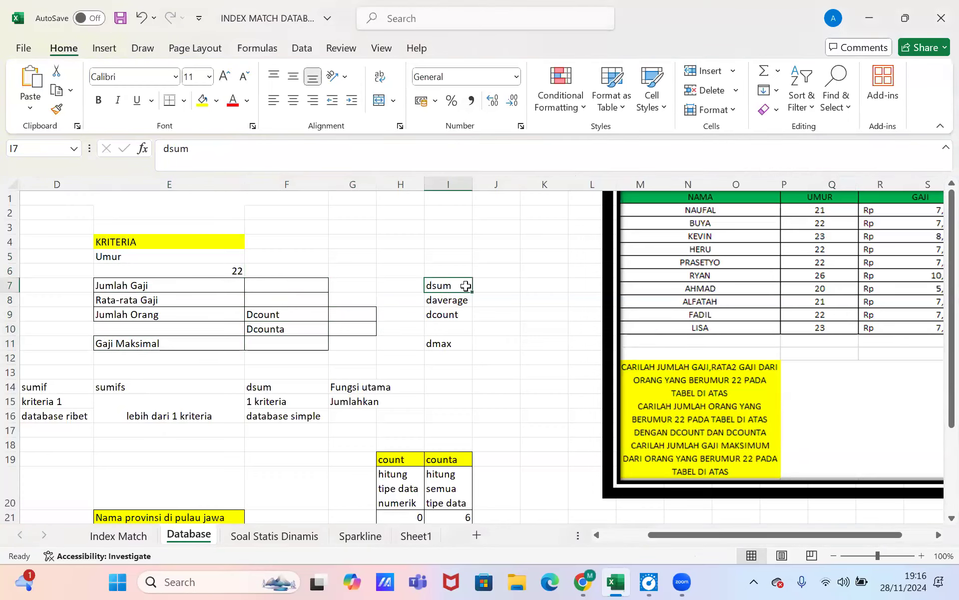
{"action": "left_click", "coordinate": [453, 301]}
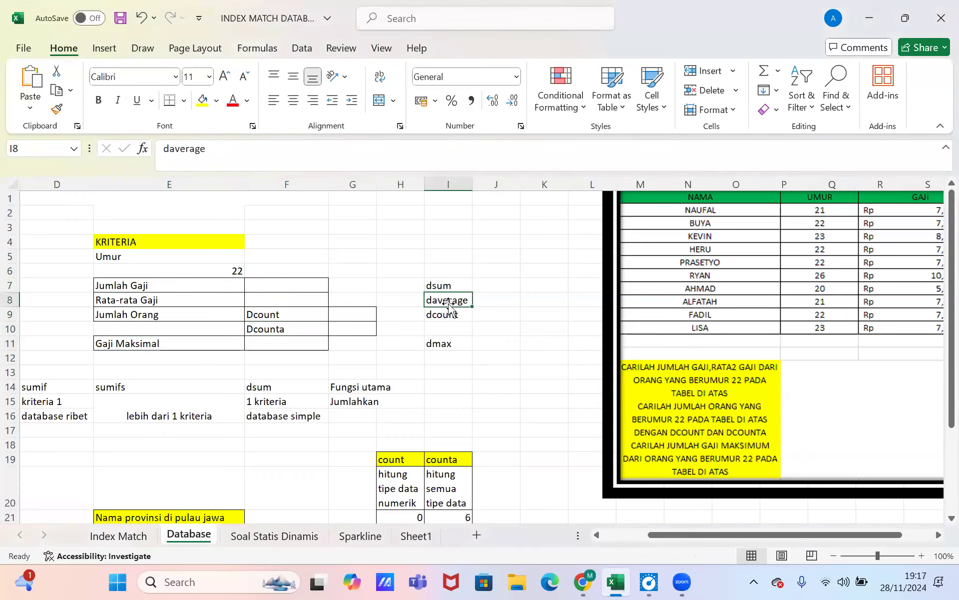
{"action": "left_click", "coordinate": [453, 315]}
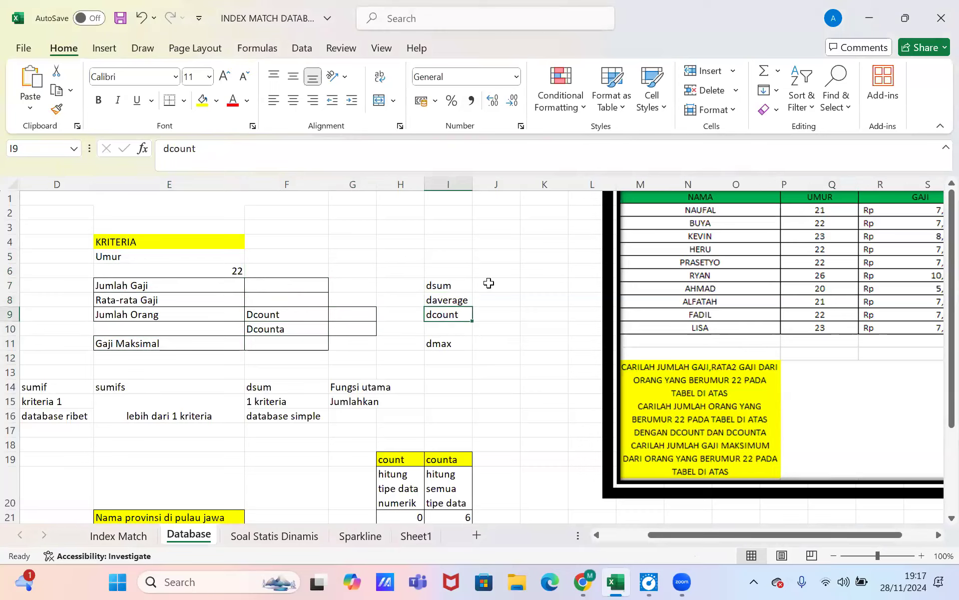
Step: Note the counterparts sumif, averageif and countif in J7:J9, beside dsum, daverage and dcount
{"action": "left_click", "coordinate": [489, 283]}
{"action": "type", "text": "sumif"}
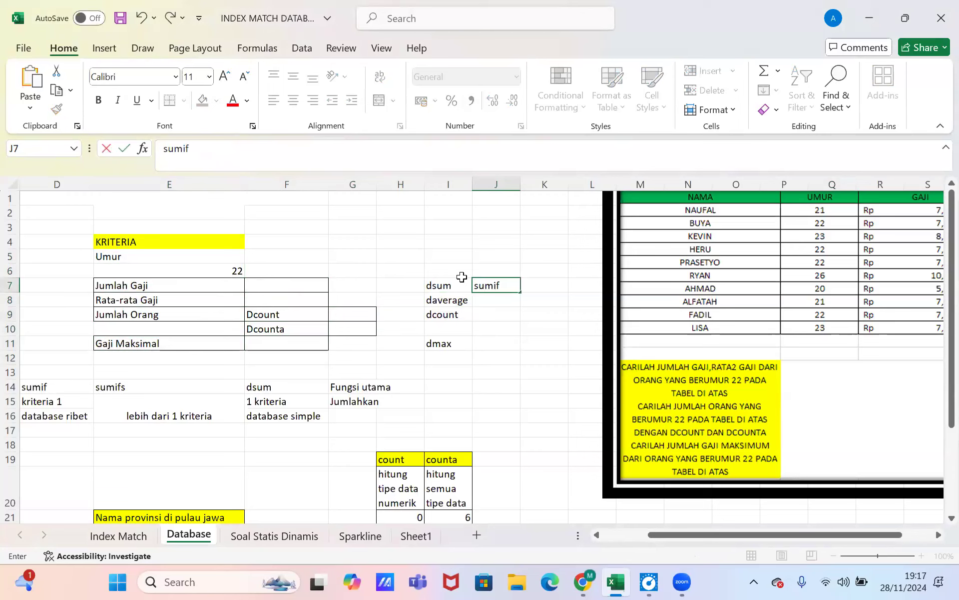
{"action": "key", "text": "Return"}
{"action": "type", "text": "averageif"}
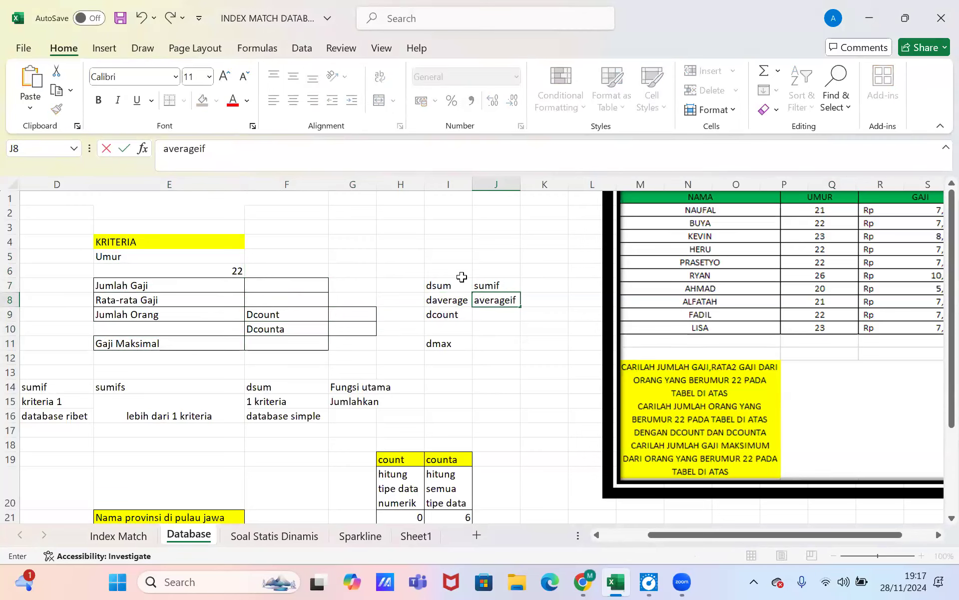
{"action": "key", "text": "Return"}
{"action": "type", "text": "countif"}
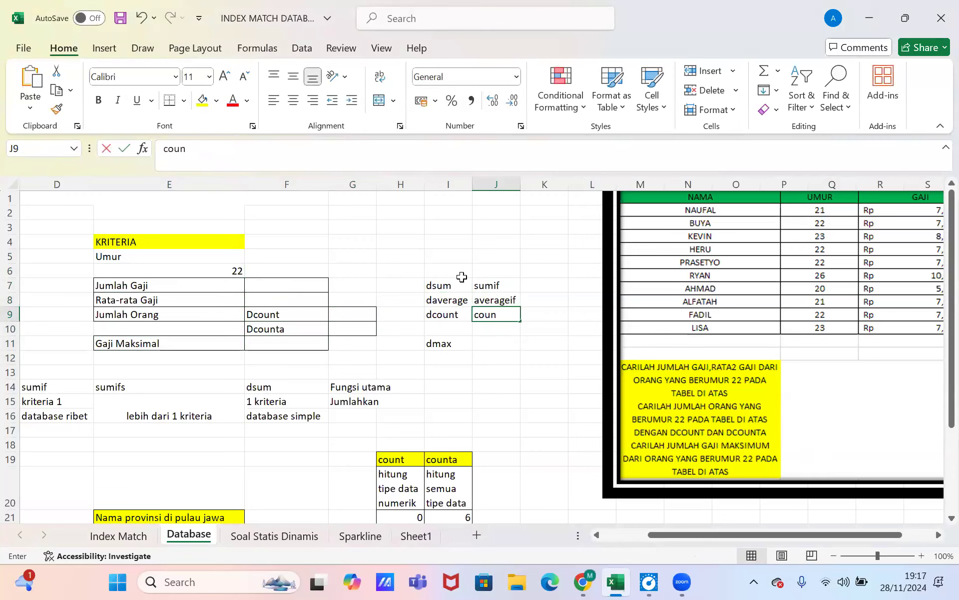
{"action": "key", "text": "Return"}
{"action": "key", "text": "Return"}
{"action": "key", "text": "Return"}
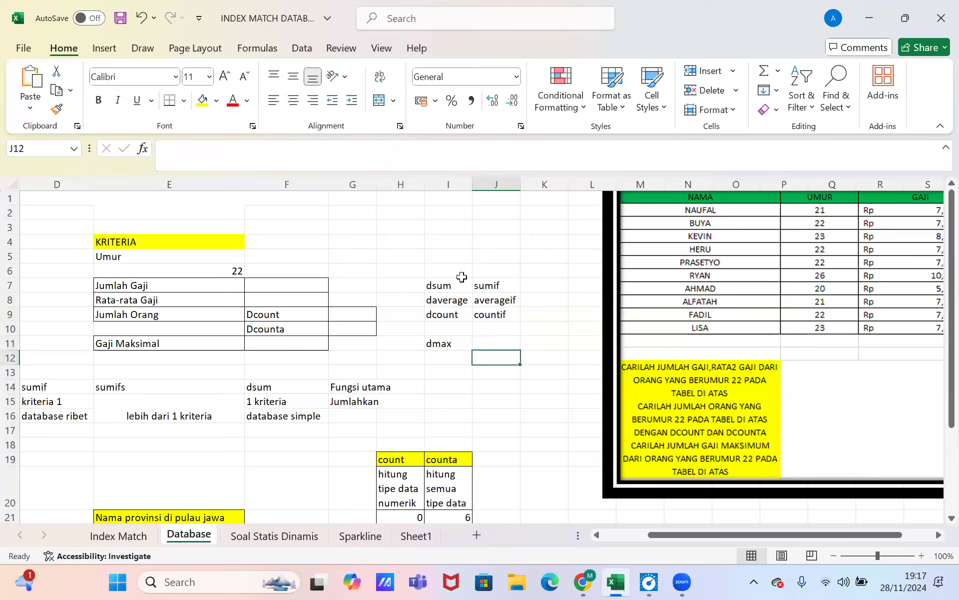
{"action": "key", "text": "Up"}
{"action": "key", "text": "shift+Left"}
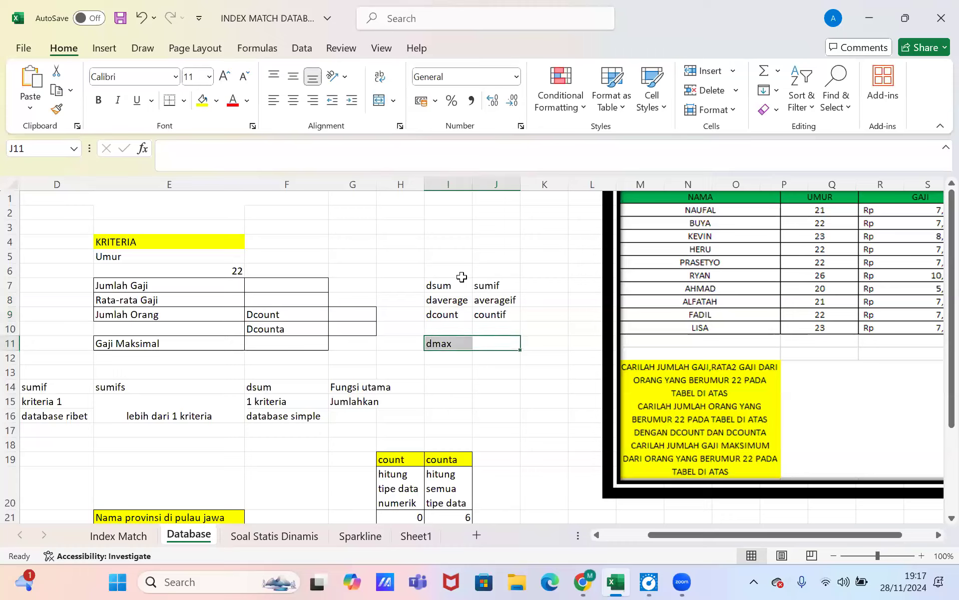
{"action": "key", "text": "shift+Right"}
{"action": "key", "text": "shift+Right"}
{"action": "key", "text": "Left"}
{"action": "key", "text": "Right"}
{"action": "type", "text": "maxif"}
{"action": "key", "text": "BackSpace"}
{"action": "key", "text": "BackSpace"}
{"action": "key", "text": "BackSpace"}
{"action": "key", "text": "BackSpace"}
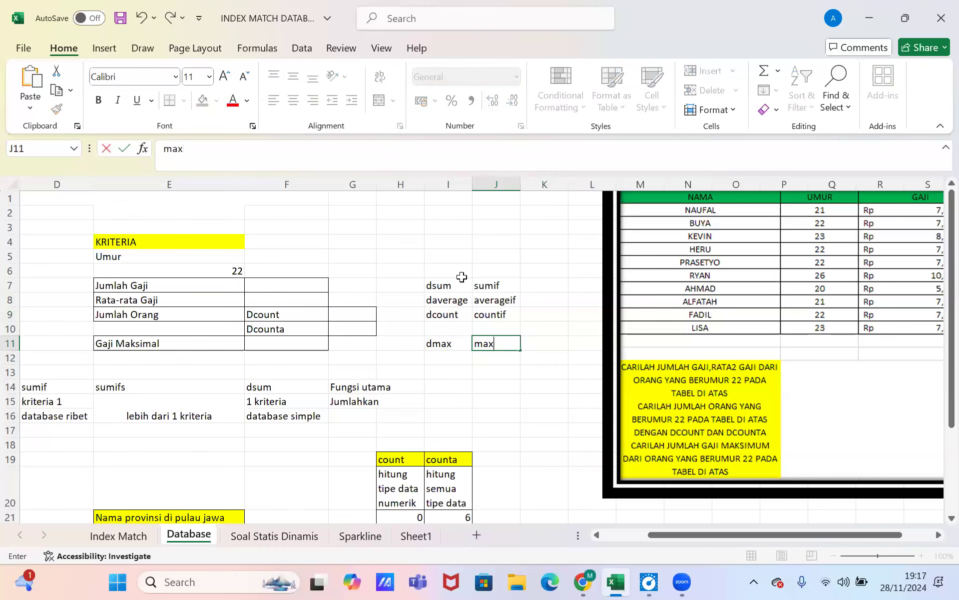
{"action": "key", "text": "BackSpace"}
{"action": "key", "text": "Return"}
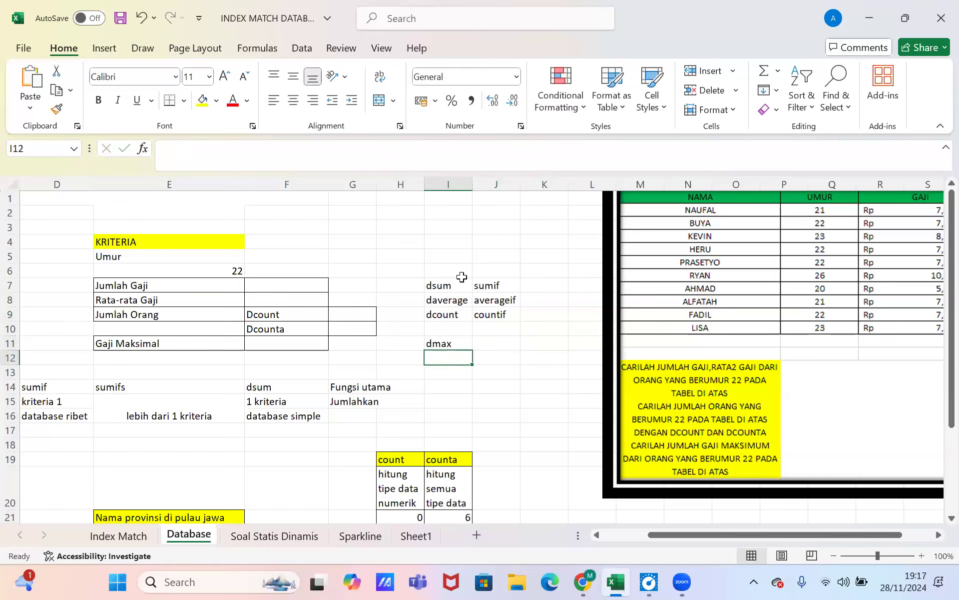
Step: Select C14:F16, the notes comparing sum, sumif, sumifs and dsum, for review
{"action": "key", "text": "Left"}
{"action": "key", "text": "Left"}
{"action": "key", "text": "Left"}
{"action": "key", "text": "Left"}
{"action": "key", "text": "Left"}
{"action": "key", "text": "Left"}
{"action": "key", "text": "Left"}
{"action": "key", "text": "Left"}
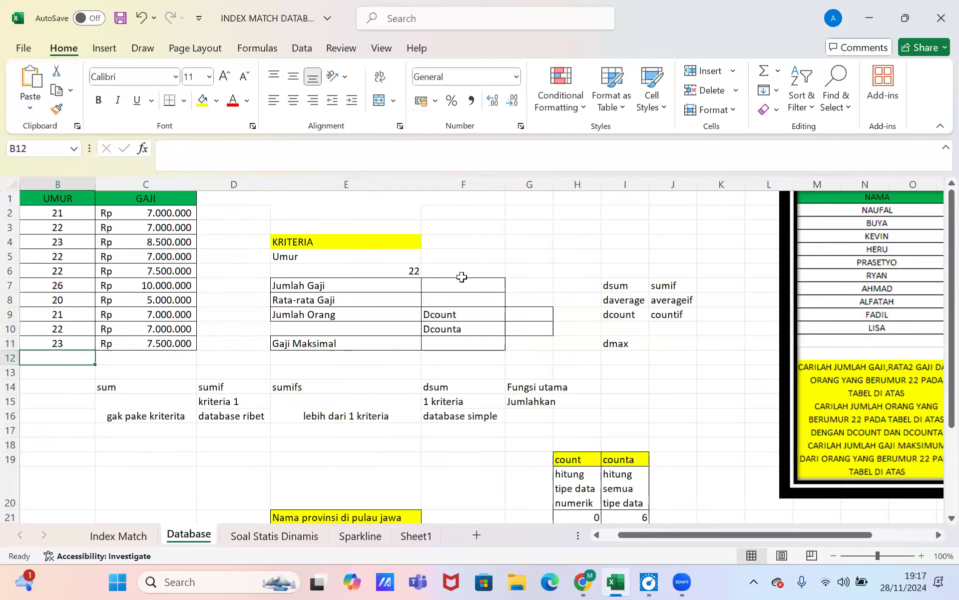
{"action": "key", "text": "Right"}
{"action": "key", "text": "Right"}
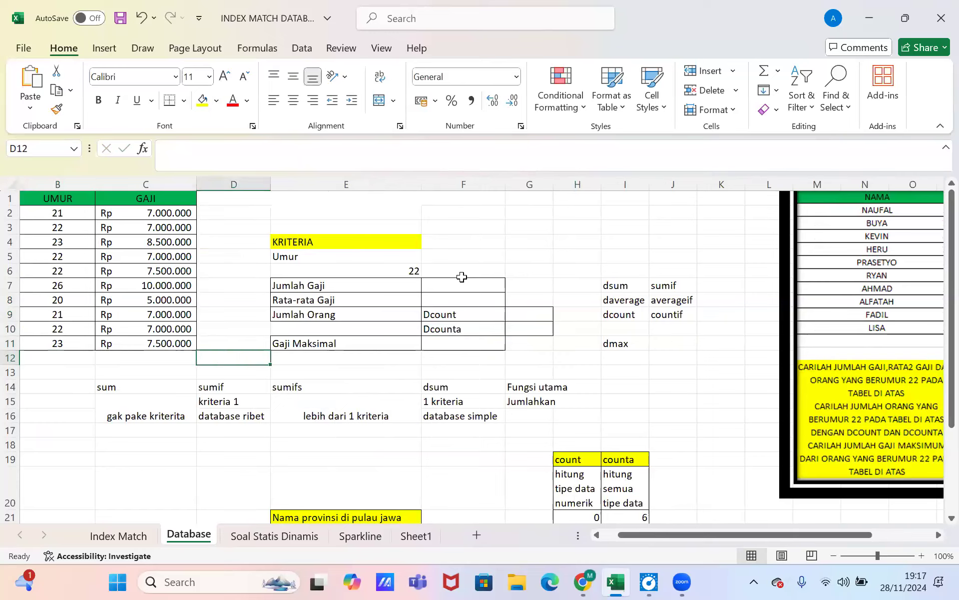
{"action": "key", "text": "Down"}
{"action": "key", "text": "Down"}
{"action": "key", "text": "Left"}
{"action": "key", "text": "shift+Down"}
{"action": "key", "text": "shift+Down"}
{"action": "key", "text": "shift+Right"}
{"action": "key", "text": "shift+Right"}
{"action": "key", "text": "shift+Right"}
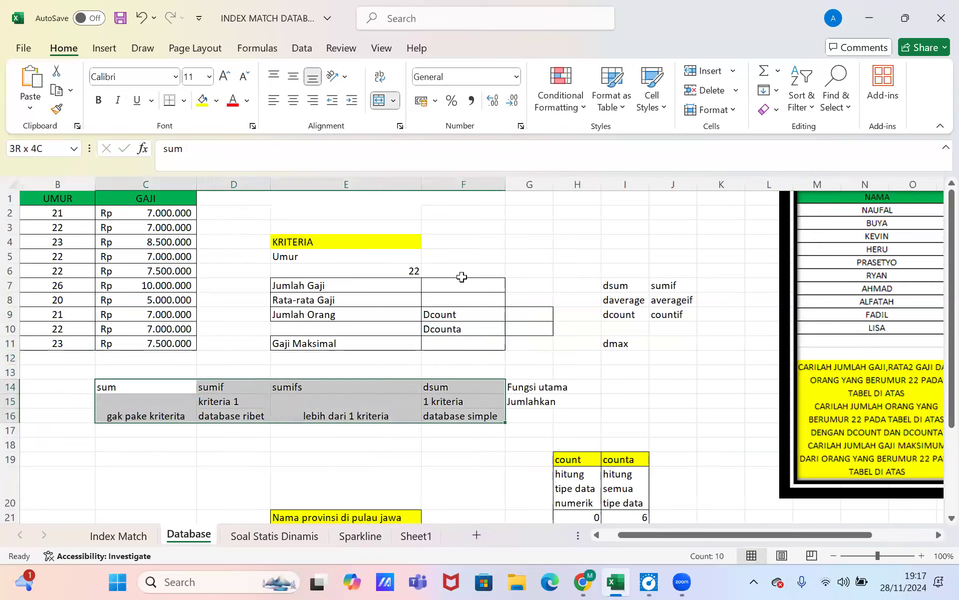
Step: Fill the database ribet cell D16 and the database simple cell F16 with red
{"action": "key", "text": "Left"}
{"action": "key", "text": "Right"}
{"action": "key", "text": "Right"}
{"action": "key", "text": "Down"}
{"action": "key", "text": "Down"}
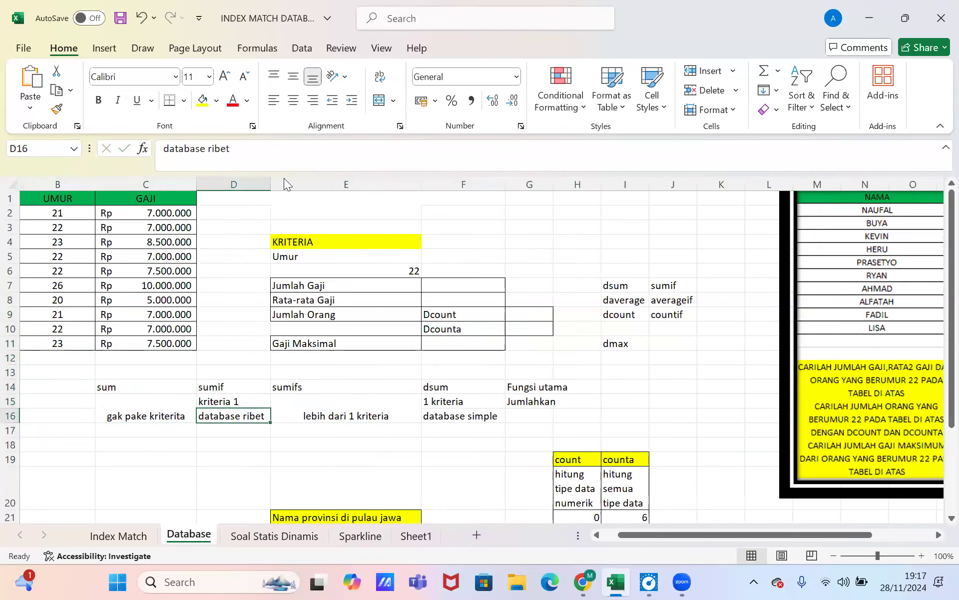
{"action": "left_click", "coordinate": [216, 99]}
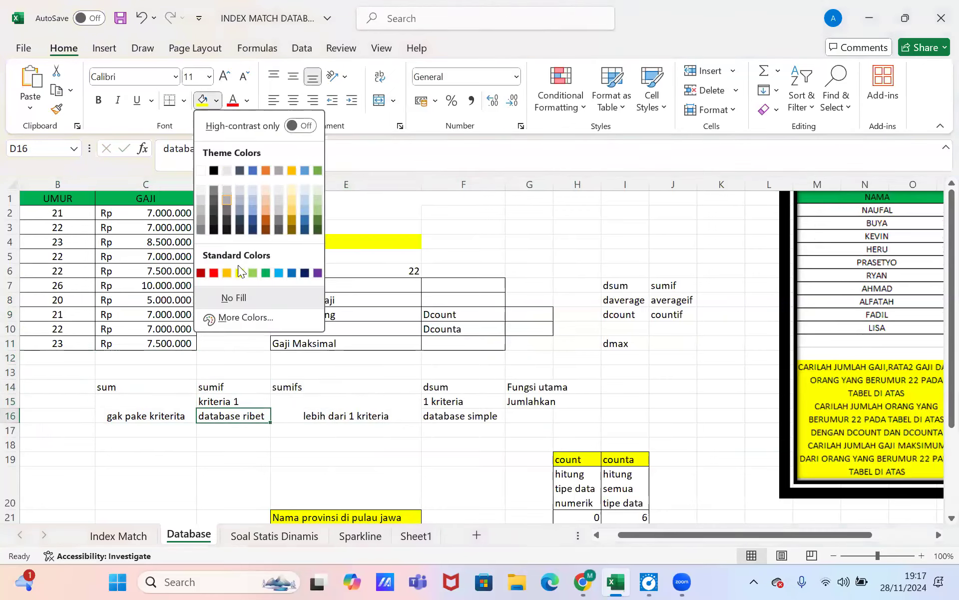
{"action": "left_click", "coordinate": [214, 272]}
{"action": "key", "text": "Right"}
{"action": "key", "text": "Right"}
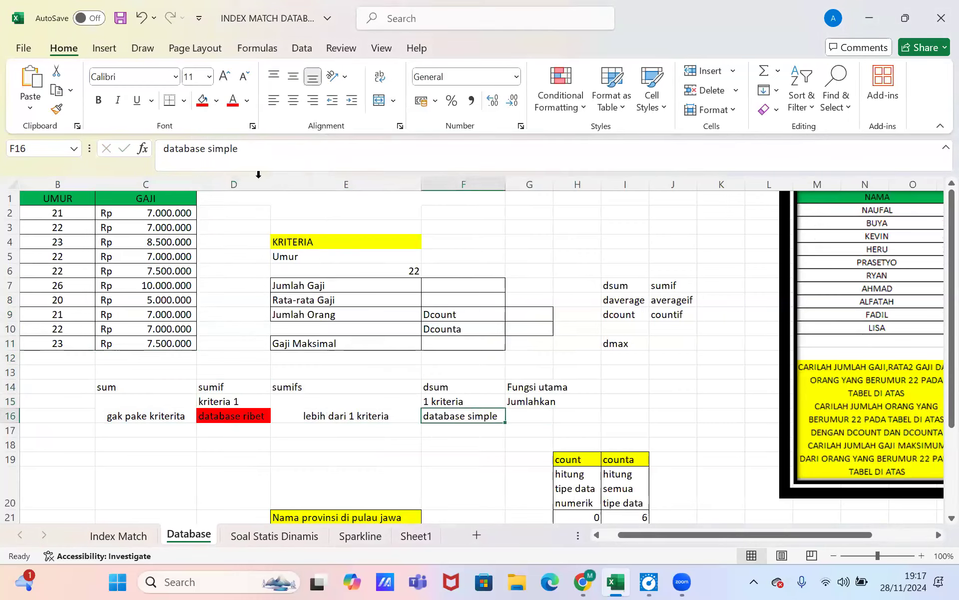
{"action": "left_click", "coordinate": [202, 100]}
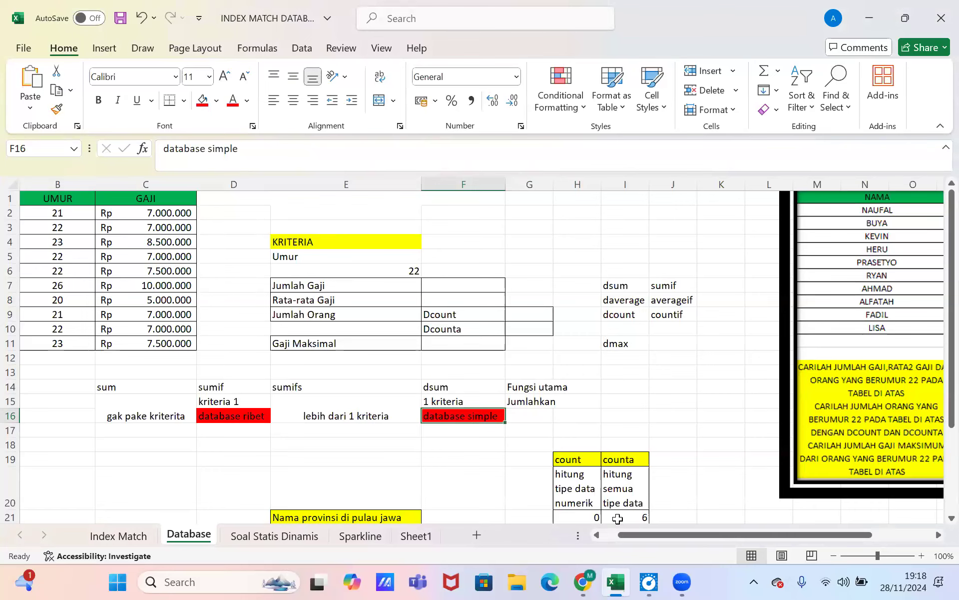
Step: Select the whole data table A1:C11, including the NAMA, UMUR and GAJI headers, to check its database range
{"action": "left_click_drag", "start_coordinate": [645, 534], "coordinate": [507, 512]}
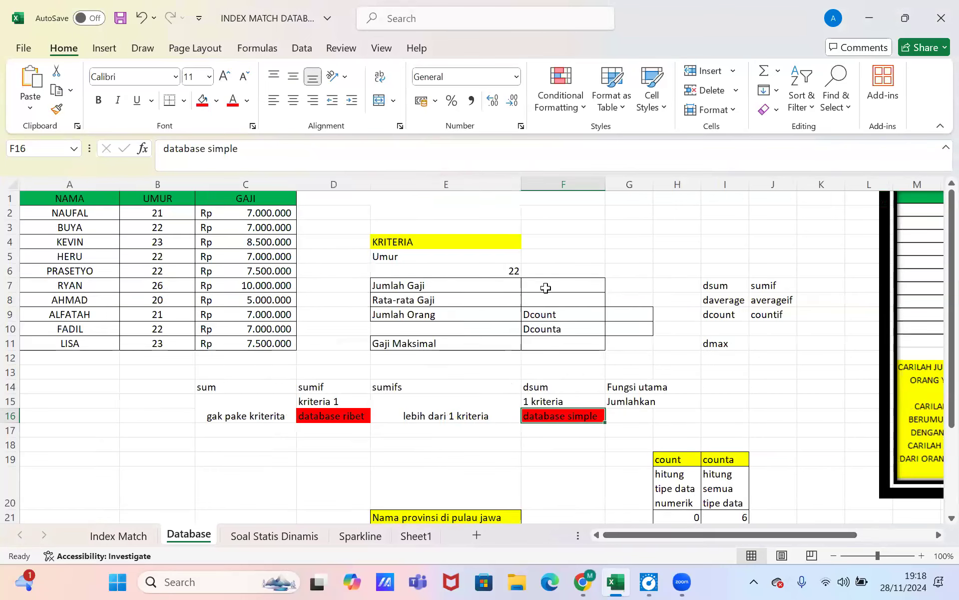
{"action": "left_click", "coordinate": [546, 286]}
{"action": "left_click", "coordinate": [267, 157]}
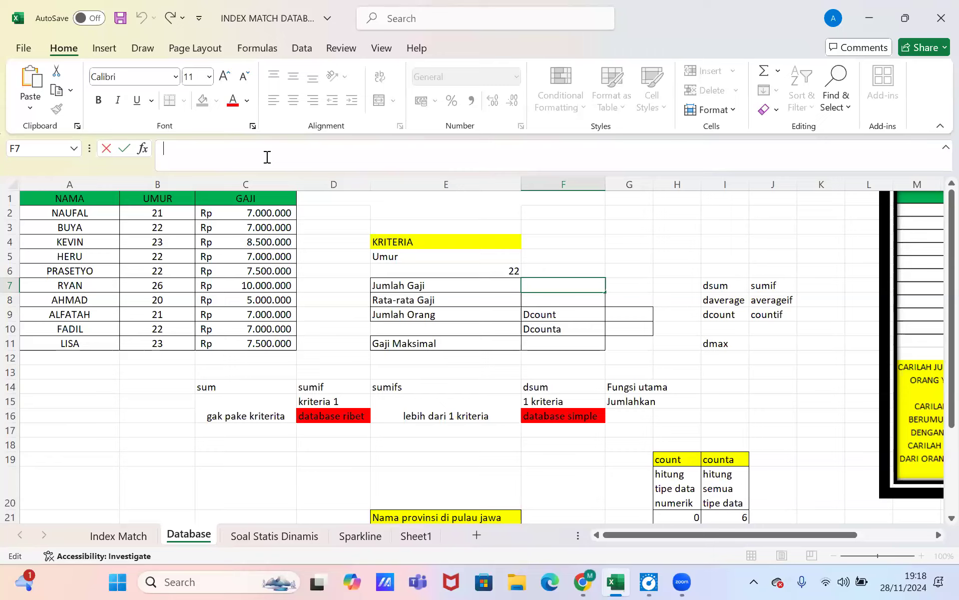
{"action": "key", "text": "Return"}
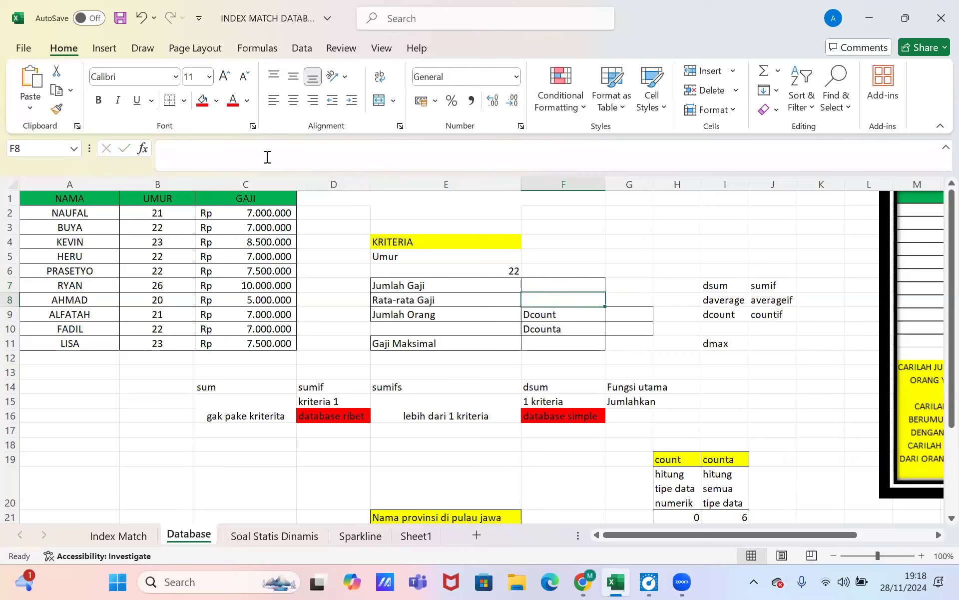
{"action": "key", "text": "Left"}
{"action": "key", "text": "Home"}
{"action": "key", "text": "Up"}
{"action": "key", "text": "Up"}
{"action": "key", "text": "Up"}
{"action": "key", "text": "Up"}
{"action": "key", "text": "Up"}
{"action": "key", "text": "Up"}
{"action": "key", "text": "Up"}
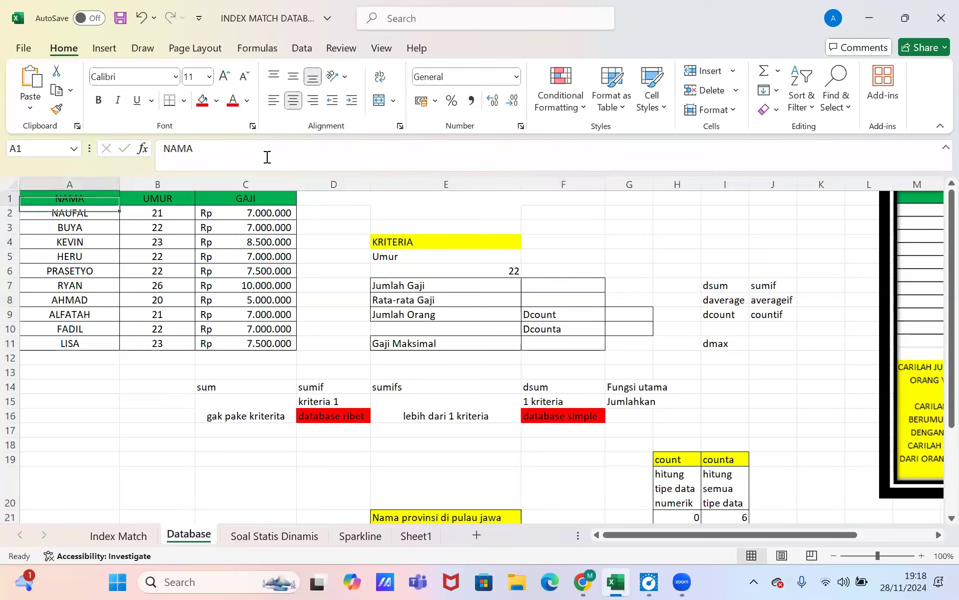
{"action": "key", "text": "shift+Down"}
{"action": "key", "text": "shift+Down"}
{"action": "key", "text": "shift+Down"}
{"action": "key", "text": "shift+Down"}
{"action": "key", "text": "shift+Down"}
{"action": "key", "text": "shift+Down"}
{"action": "key", "text": "shift+Down"}
{"action": "key", "text": "shift+Down"}
{"action": "key", "text": "shift+Down"}
{"action": "key", "text": "shift+Down"}
{"action": "key", "text": "shift+Right"}
{"action": "key", "text": "shift+Right"}
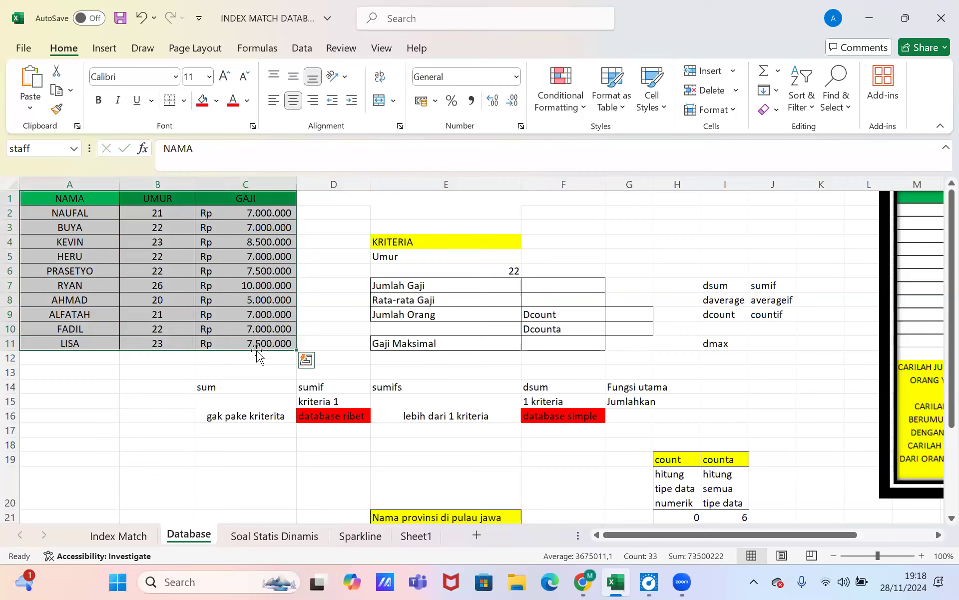
Step: Begin the Jumlah Gaji formula in cell F7, reducing the entry to just the equals sign
{"action": "left_click", "coordinate": [557, 285]}
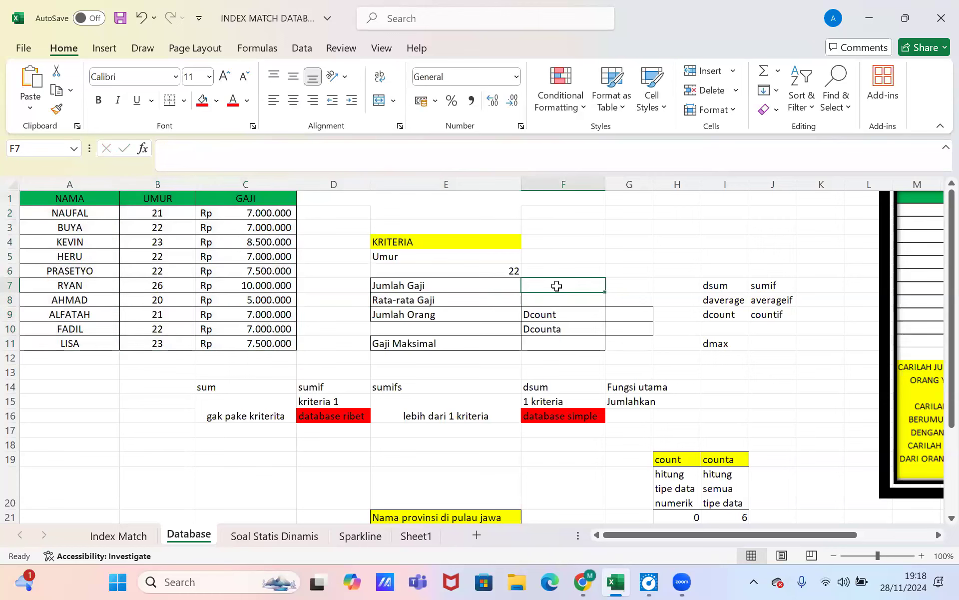
{"action": "type", "text": "=dsu"}
{"action": "key", "text": "Tab"}
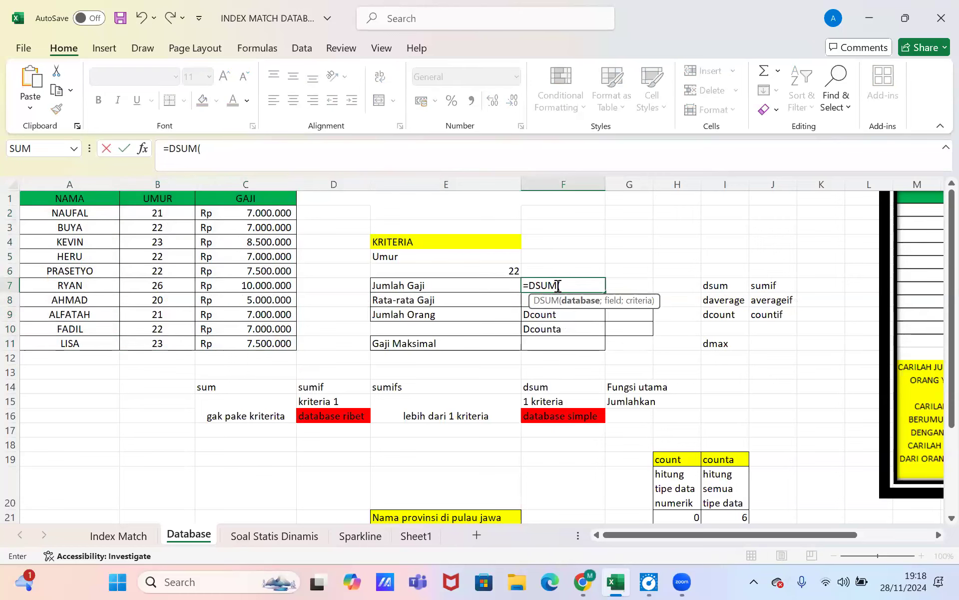
{"action": "left_click", "coordinate": [360, 156]}
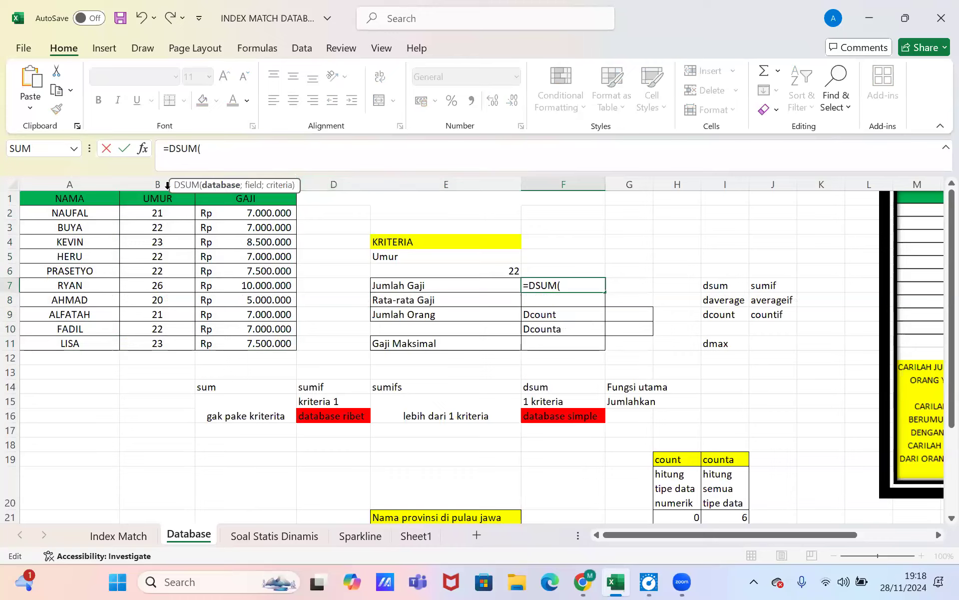
{"action": "key", "text": "BackSpace"}
{"action": "key", "text": "BackSpace"}
{"action": "key", "text": "BackSpace"}
{"action": "key", "text": "BackSpace"}
{"action": "key", "text": "BackSpace"}
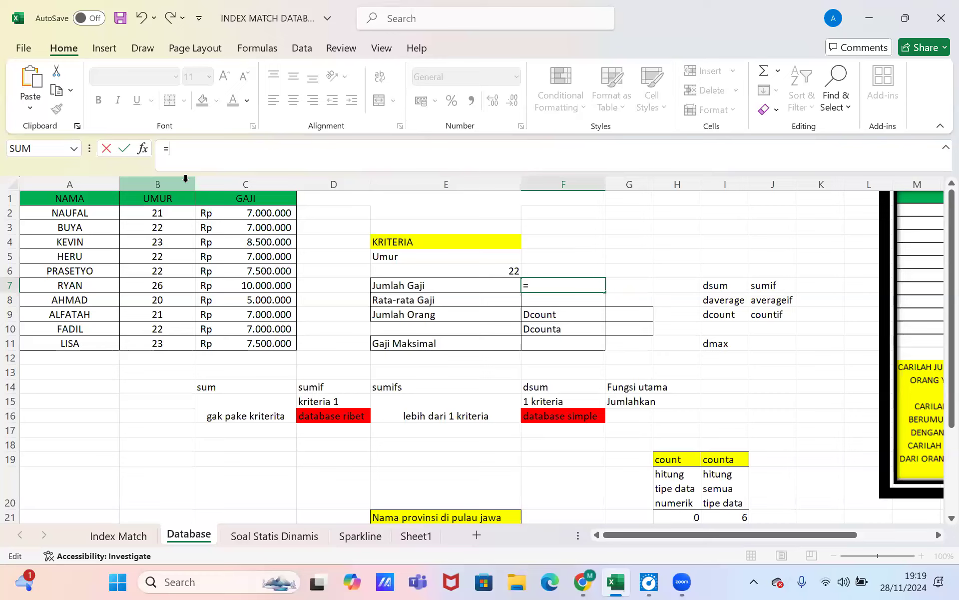
Step: Enter the DSUM function with the named range staff as its database argument, ready for the field argument
{"action": "type", "text": "ds"}
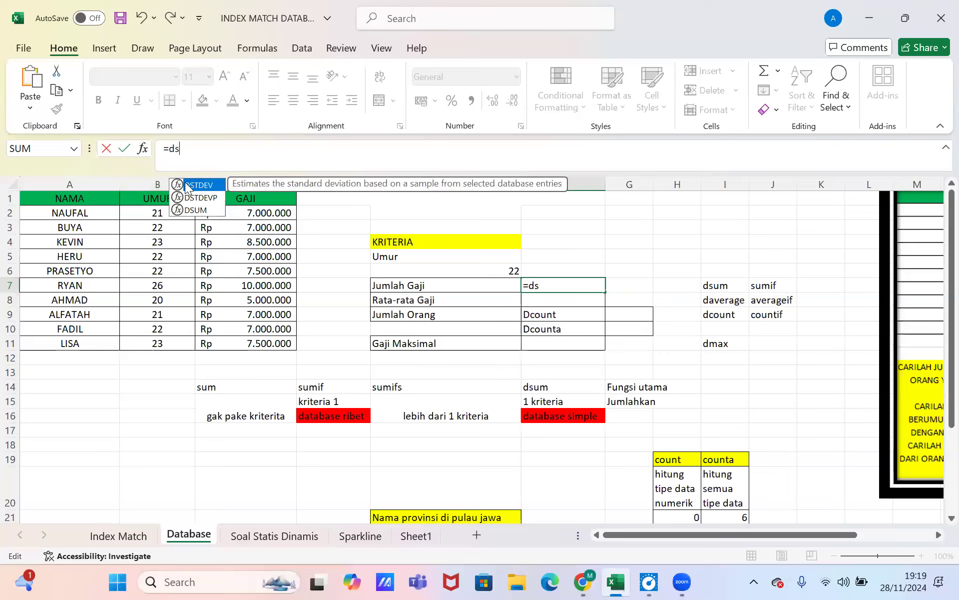
{"action": "key", "text": "Down"}
{"action": "key", "text": "Down"}
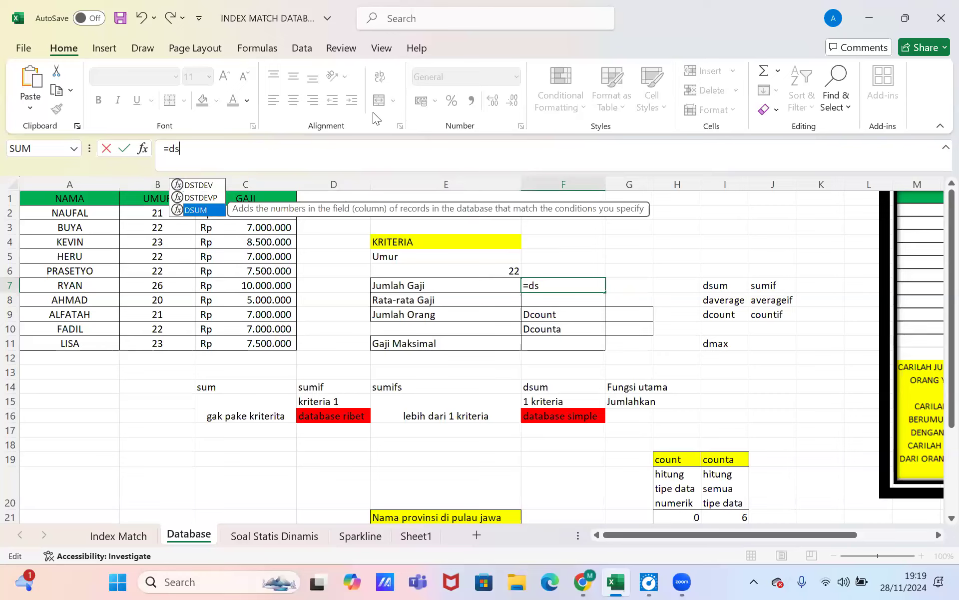
{"action": "key", "text": "Tab"}
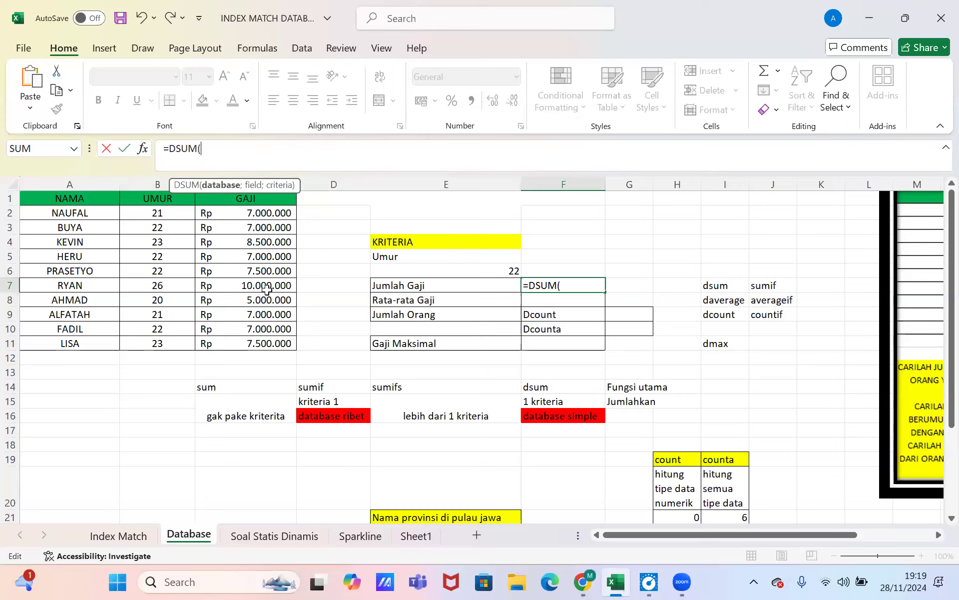
{"action": "type", "text": "staff"}
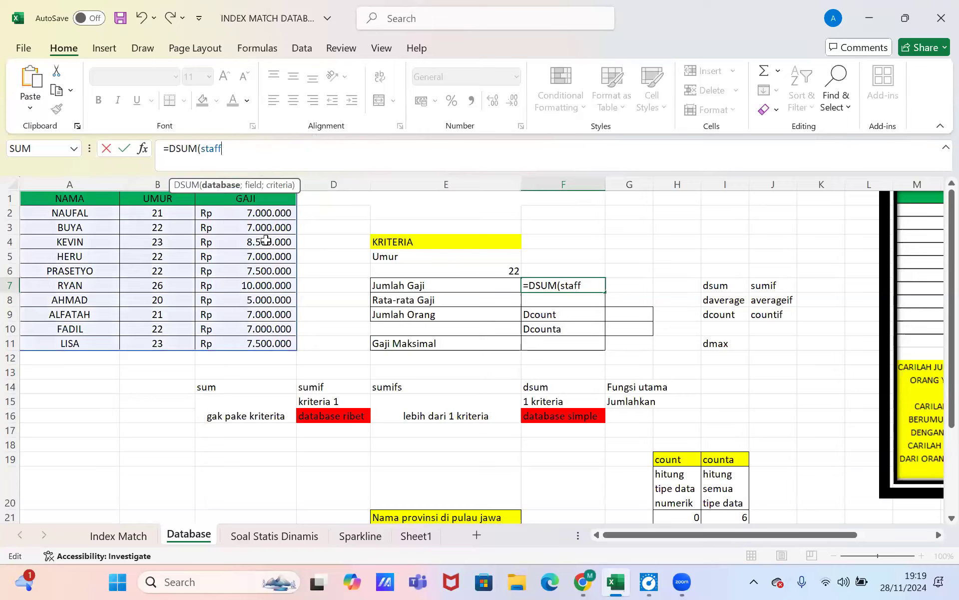
{"action": "type", "text": ";"}
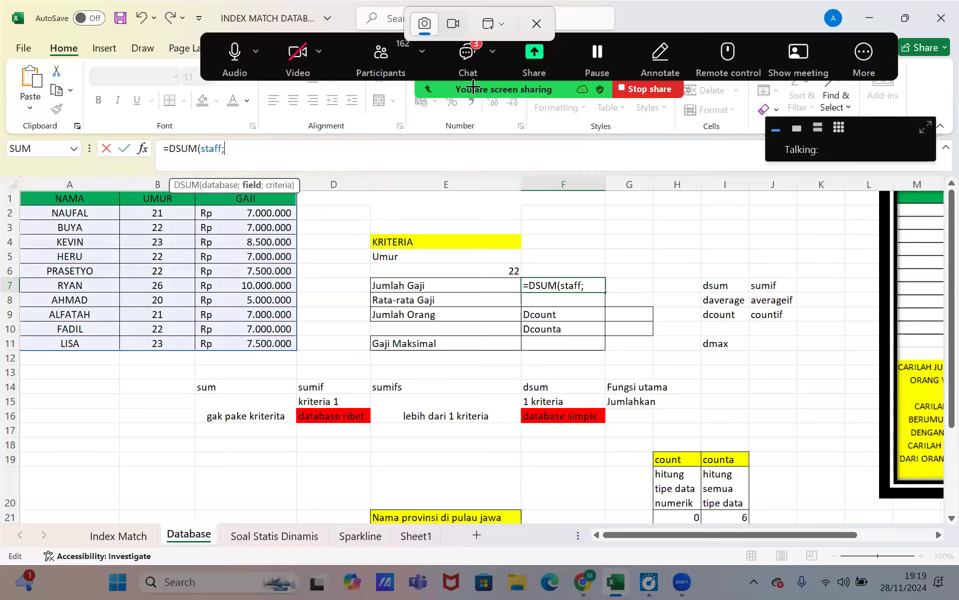
Step: Capture a full-screen screenshot of the worksheet showing the unfinished DSUM formula
{"action": "key", "text": "super+shift+s"}
{"action": "left_click", "coordinate": [495, 24]}
{"action": "left_click", "coordinate": [510, 77]}
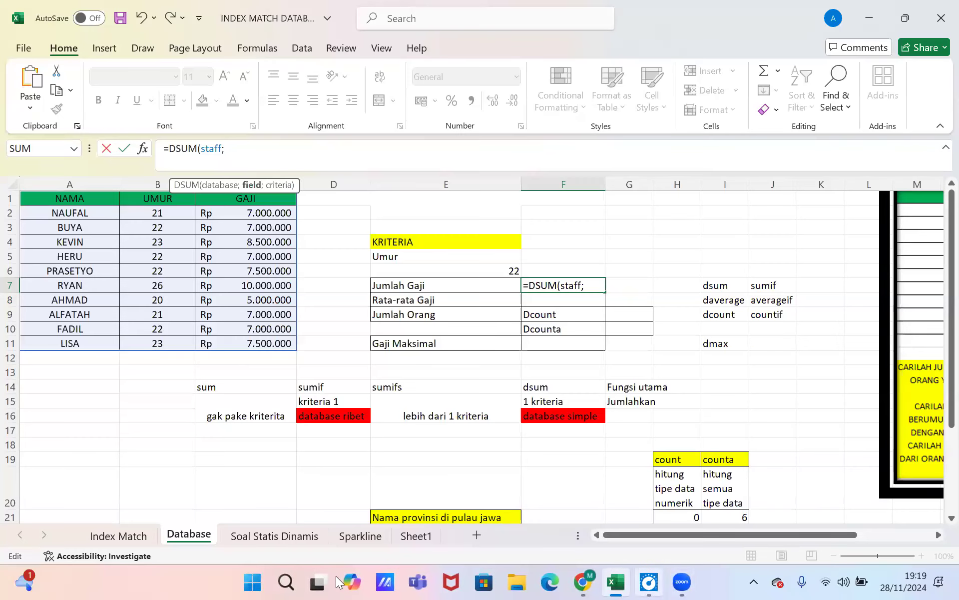
Step: Open Paint, paste the worksheet screenshot onto the canvas and reposition it
{"action": "left_click", "coordinate": [287, 581]}
{"action": "type", "text": "paint"}
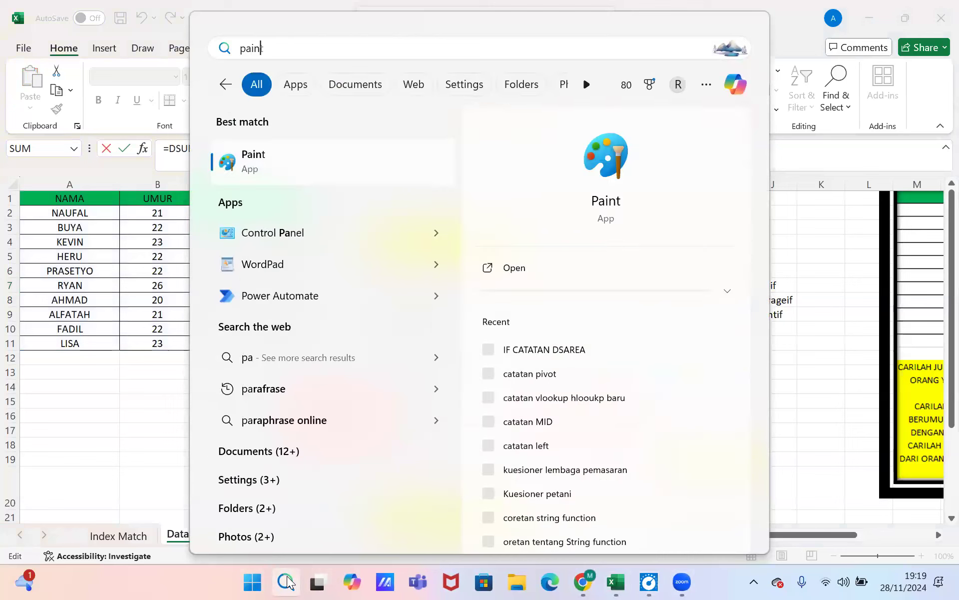
{"action": "left_click", "coordinate": [264, 162]}
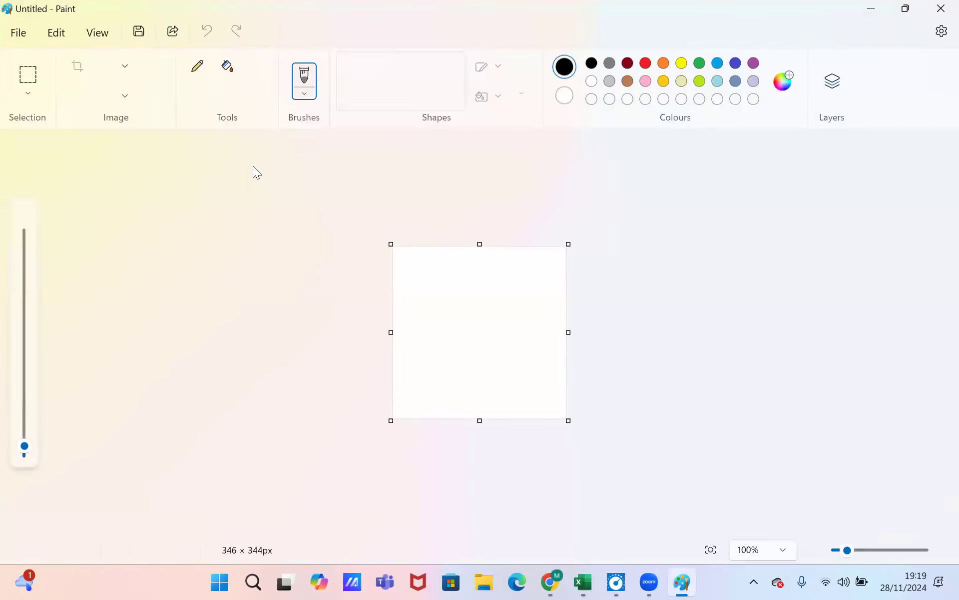
{"action": "key", "text": "ctrl+v"}
{"action": "left_click_drag", "start_coordinate": [449, 278], "coordinate": [453, 189]}
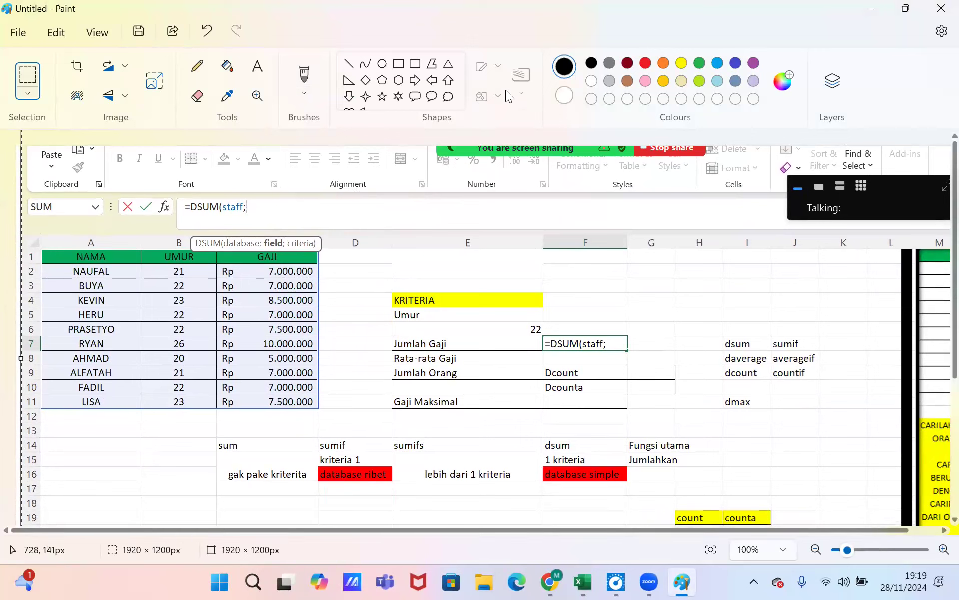
Step: With a black brush, mark the database argument in the DSUM hint and outline the whole data table, keeping no other marks
{"action": "left_click", "coordinate": [294, 99]}
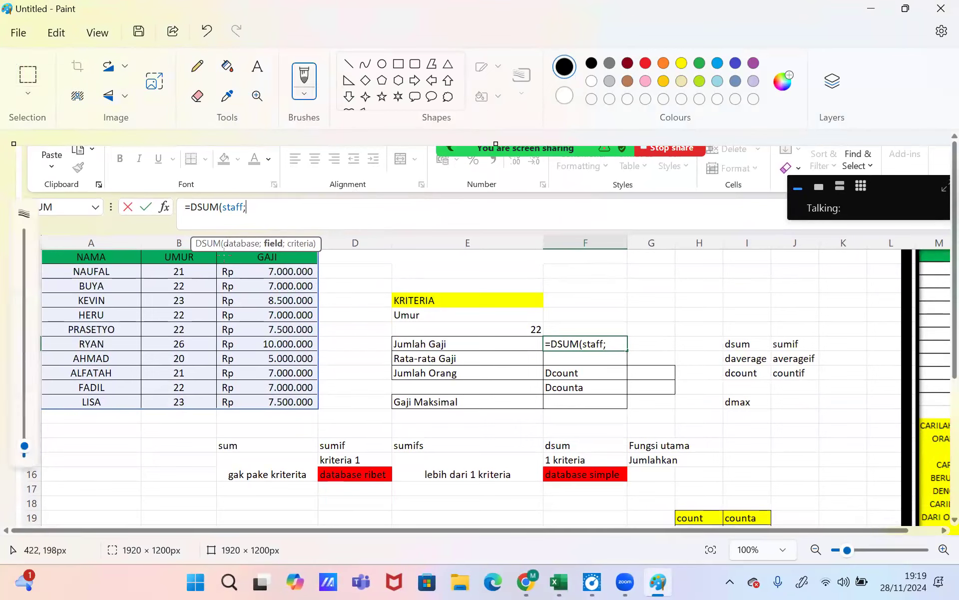
{"action": "left_click_drag", "start_coordinate": [228, 249], "coordinate": [242, 247]}
{"action": "mouse_move", "coordinate": [41, 254]}
{"action": "left_mouse_down"}
{"action": "mouse_move", "coordinate": [50, 407]}
{"action": "mouse_move", "coordinate": [295, 409]}
{"action": "mouse_move", "coordinate": [308, 375]}
{"action": "mouse_move", "coordinate": [273, 257]}
{"action": "mouse_move", "coordinate": [41, 256]}
{"action": "mouse_move", "coordinate": [51, 269]}
{"action": "left_mouse_up"}
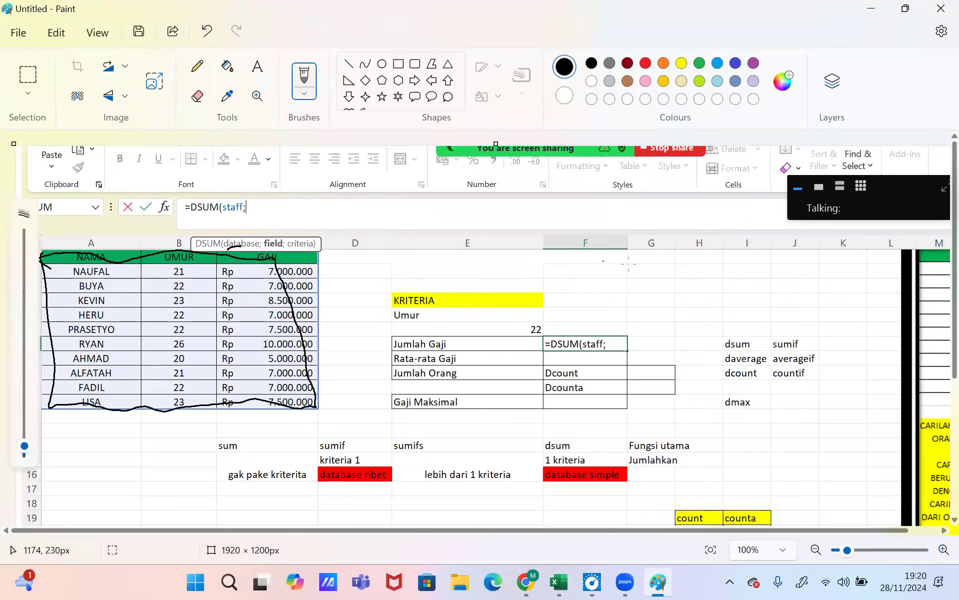
{"action": "mouse_move", "coordinate": [629, 272]}
{"action": "left_mouse_down"}
{"action": "mouse_move", "coordinate": [630, 319]}
{"action": "mouse_move", "coordinate": [733, 309]}
{"action": "mouse_move", "coordinate": [661, 264]}
{"action": "mouse_move", "coordinate": [633, 290]}
{"action": "left_mouse_up"}
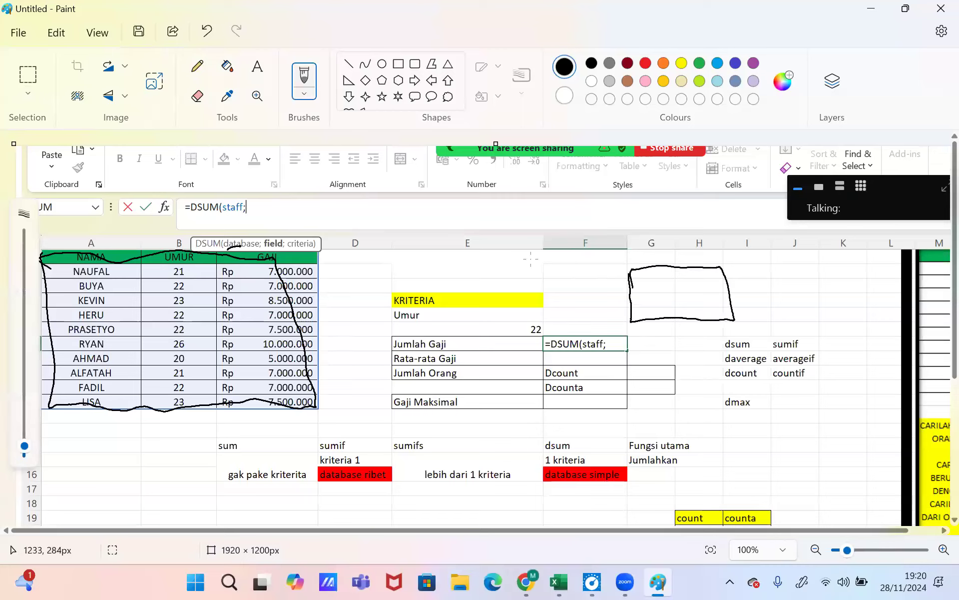
{"action": "left_click", "coordinate": [205, 32]}
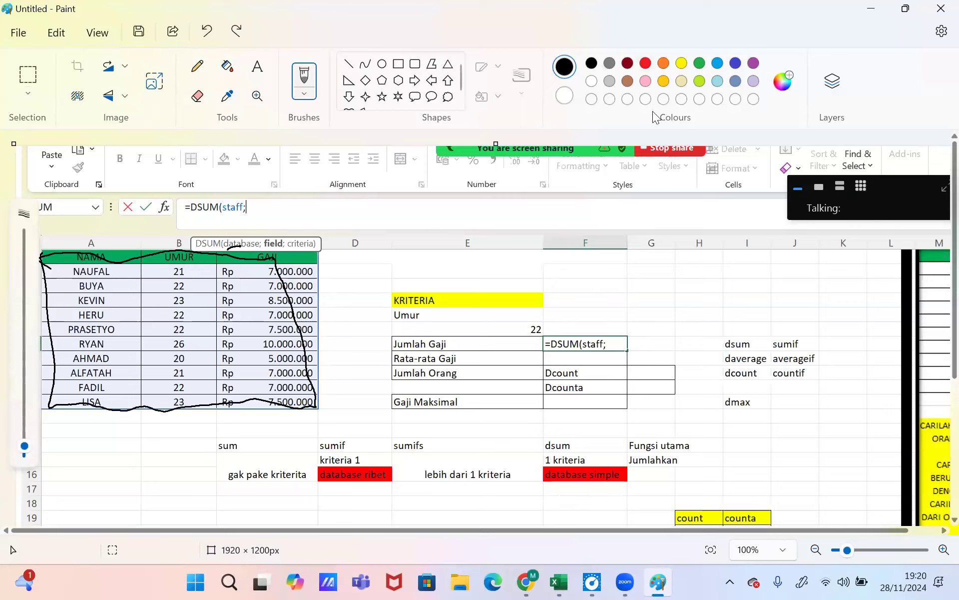
Step: Annotate the field argument in red as the kolom to aggregate, and point the aggregation word to a green note "sum, average, count"
{"action": "left_click", "coordinate": [646, 59]}
{"action": "mouse_move", "coordinate": [278, 248]}
{"action": "left_mouse_down"}
{"action": "mouse_move", "coordinate": [279, 263]}
{"action": "mouse_move", "coordinate": [390, 255]}
{"action": "mouse_move", "coordinate": [387, 263]}
{"action": "mouse_move", "coordinate": [412, 249]}
{"action": "mouse_move", "coordinate": [421, 261]}
{"action": "mouse_move", "coordinate": [466, 246]}
{"action": "mouse_move", "coordinate": [468, 257]}
{"action": "mouse_move", "coordinate": [627, 262]}
{"action": "left_mouse_up"}
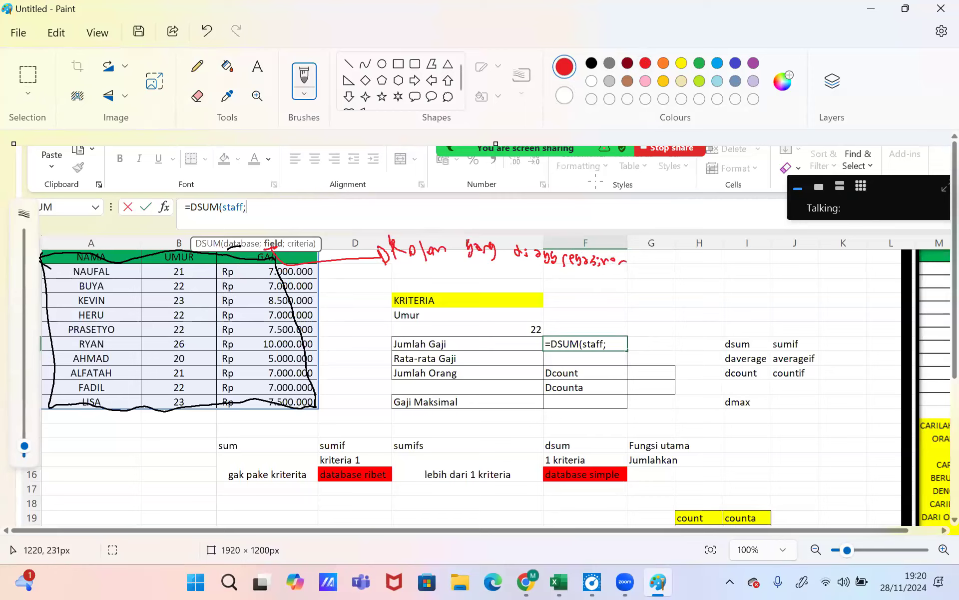
{"action": "left_click", "coordinate": [699, 63]}
{"action": "left_click_drag", "start_coordinate": [545, 267], "coordinate": [598, 263]}
{"action": "mouse_move", "coordinate": [582, 266]}
{"action": "left_mouse_down"}
{"action": "mouse_move", "coordinate": [581, 280]}
{"action": "mouse_move", "coordinate": [592, 282]}
{"action": "left_mouse_up"}
{"action": "mouse_move", "coordinate": [605, 285]}
{"action": "left_mouse_down"}
{"action": "mouse_move", "coordinate": [599, 296]}
{"action": "mouse_move", "coordinate": [631, 292]}
{"action": "left_mouse_up"}
{"action": "left_click_drag", "start_coordinate": [635, 289], "coordinate": [693, 291]}
{"action": "mouse_move", "coordinate": [702, 286]}
{"action": "left_mouse_down"}
{"action": "mouse_move", "coordinate": [699, 295]}
{"action": "mouse_move", "coordinate": [747, 285]}
{"action": "left_mouse_up"}
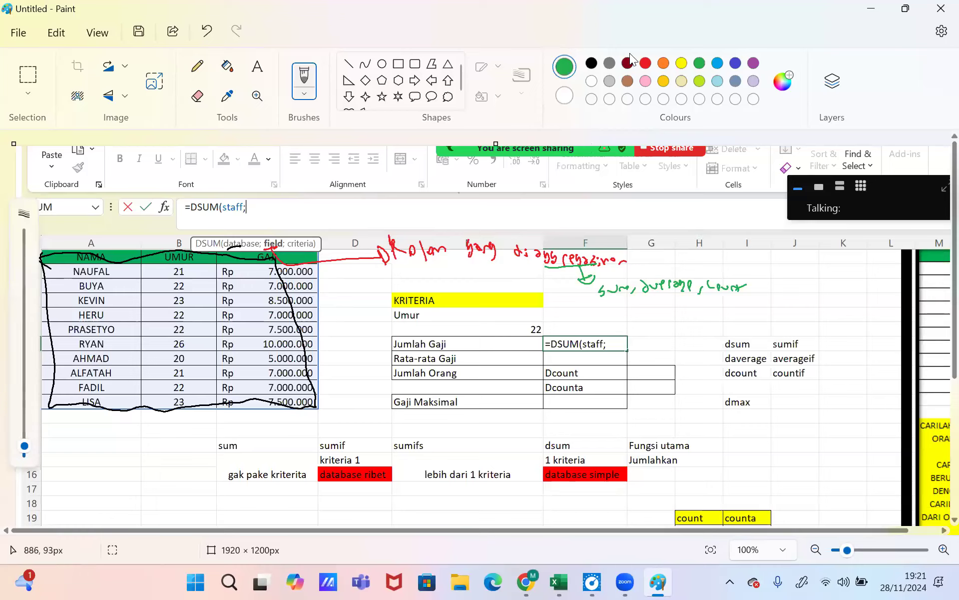
Step: Circle the GAJI header in red and link it to a handwritten note naming the column title "Gaji"
{"action": "left_click", "coordinate": [646, 64]}
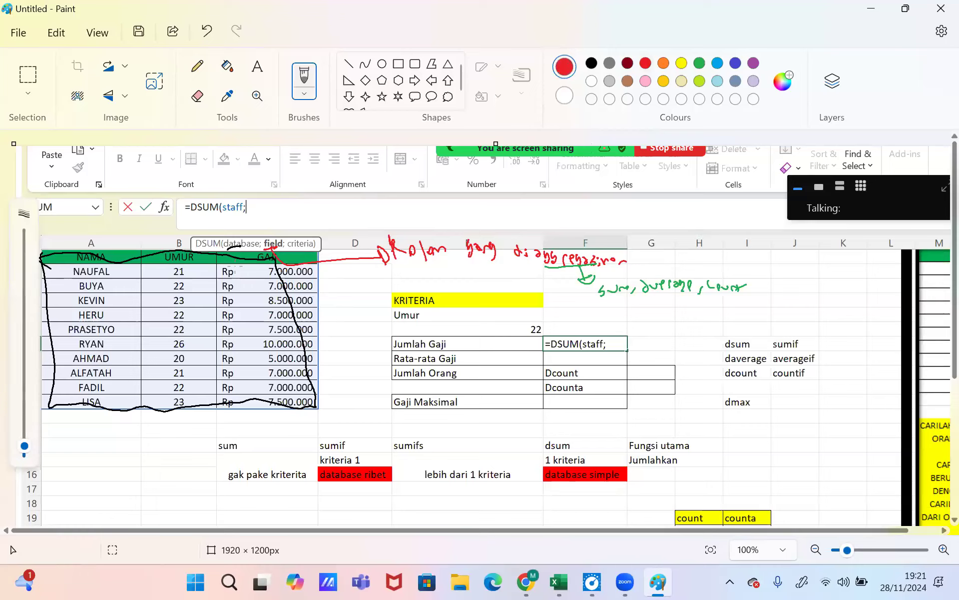
{"action": "mouse_move", "coordinate": [258, 265]}
{"action": "left_mouse_down"}
{"action": "mouse_move", "coordinate": [277, 253]}
{"action": "mouse_move", "coordinate": [246, 256]}
{"action": "mouse_move", "coordinate": [281, 261]}
{"action": "mouse_move", "coordinate": [249, 249]}
{"action": "mouse_move", "coordinate": [427, 209]}
{"action": "mouse_move", "coordinate": [435, 224]}
{"action": "mouse_move", "coordinate": [437, 210]}
{"action": "mouse_move", "coordinate": [464, 220]}
{"action": "mouse_move", "coordinate": [496, 212]}
{"action": "mouse_move", "coordinate": [518, 226]}
{"action": "mouse_move", "coordinate": [591, 218]}
{"action": "mouse_move", "coordinate": [618, 230]}
{"action": "mouse_move", "coordinate": [647, 205]}
{"action": "mouse_move", "coordinate": [686, 231]}
{"action": "mouse_move", "coordinate": [704, 208]}
{"action": "left_mouse_up"}
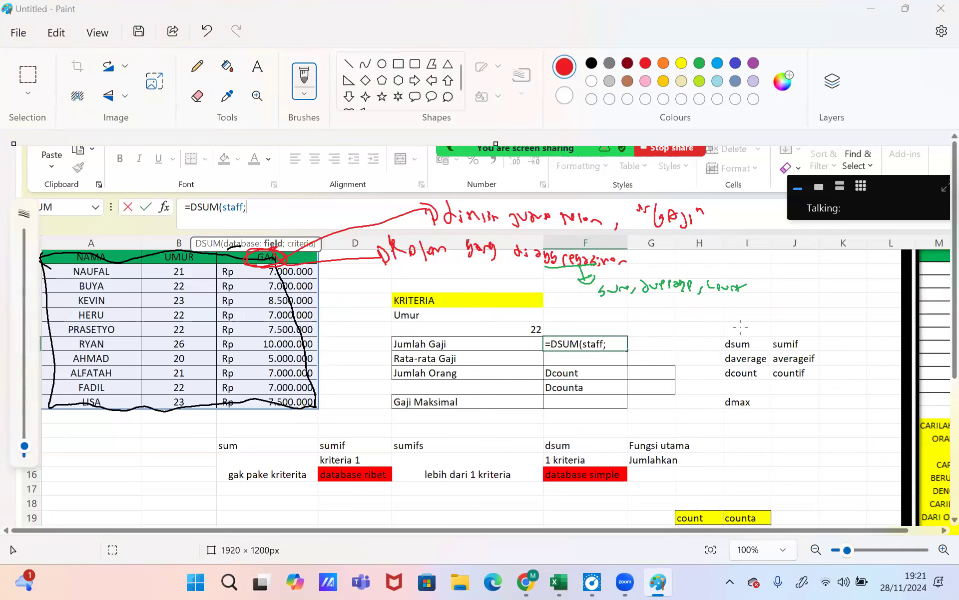
Step: Switch back to Excel and add the GAJI header C1 as the DSUM field argument, followed by a semicolon
{"action": "left_click", "coordinate": [562, 582]}
{"action": "left_click", "coordinate": [223, 198]}
{"action": "type", "text": ";"}
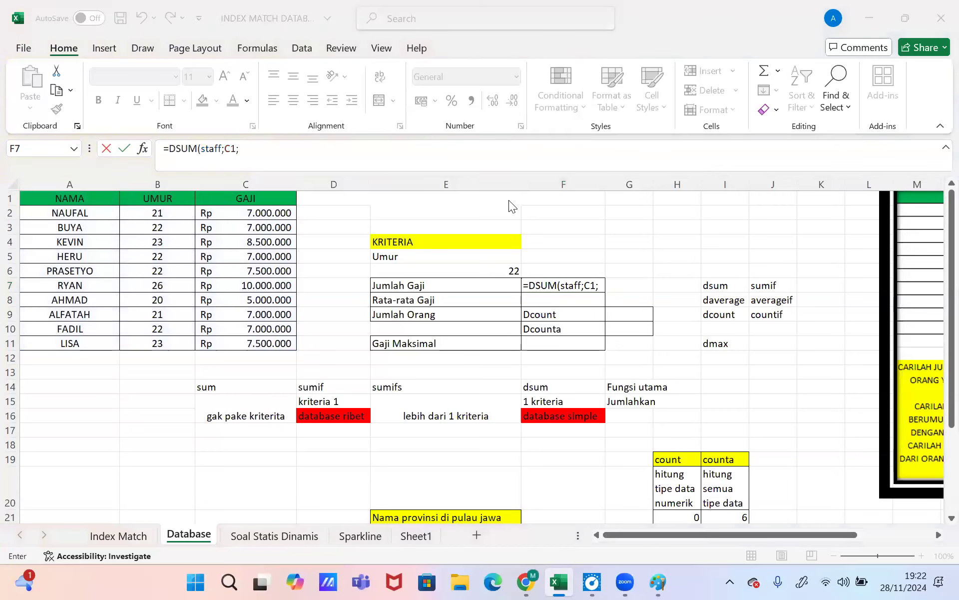
{"action": "left_click", "coordinate": [270, 150]}
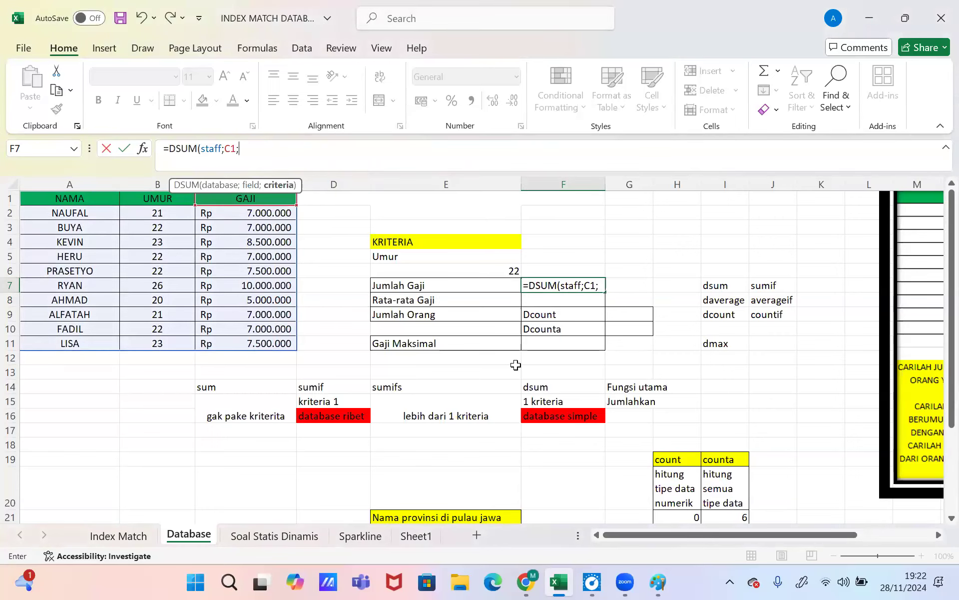
Step: Return to Paint, add a red dash and a blue handwritten note after the DSUM formula, and underline the criteria argument in blue
{"action": "left_click", "coordinate": [654, 581]}
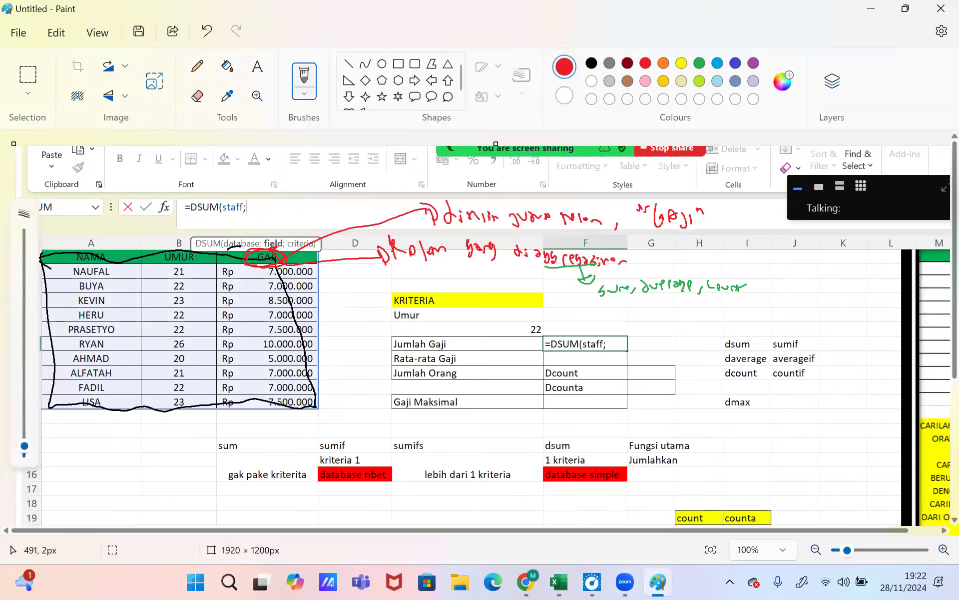
{"action": "left_click_drag", "start_coordinate": [253, 213], "coordinate": [269, 210]}
{"action": "left_click", "coordinate": [717, 63]}
{"action": "left_click", "coordinate": [282, 207]}
{"action": "left_click_drag", "start_coordinate": [281, 212], "coordinate": [303, 251]}
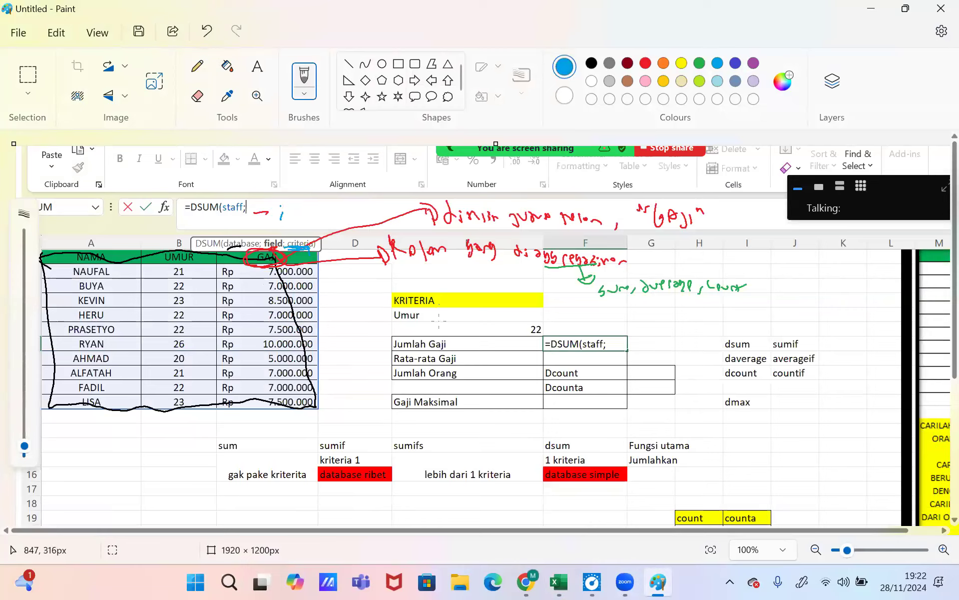
{"action": "mouse_move", "coordinate": [293, 204]}
{"action": "left_mouse_down"}
{"action": "mouse_move", "coordinate": [295, 221]}
{"action": "mouse_move", "coordinate": [300, 210]}
{"action": "mouse_move", "coordinate": [320, 216]}
{"action": "left_mouse_up"}
{"action": "left_click_drag", "start_coordinate": [332, 210], "coordinate": [332, 223]}
{"action": "left_click_drag", "start_coordinate": [338, 214], "coordinate": [344, 225]}
Step: Write blue arrow notes marking Umur as the criteria column title and 22 as the kriteria
{"action": "left_click_drag", "start_coordinate": [514, 313], "coordinate": [627, 318]}
{"action": "mouse_move", "coordinate": [645, 319]}
{"action": "left_mouse_down"}
{"action": "mouse_move", "coordinate": [651, 326]}
{"action": "mouse_move", "coordinate": [670, 311]}
{"action": "mouse_move", "coordinate": [684, 322]}
{"action": "left_mouse_up"}
{"action": "mouse_move", "coordinate": [549, 329]}
{"action": "left_mouse_down"}
{"action": "mouse_move", "coordinate": [622, 338]}
{"action": "mouse_move", "coordinate": [623, 330]}
{"action": "left_mouse_up"}
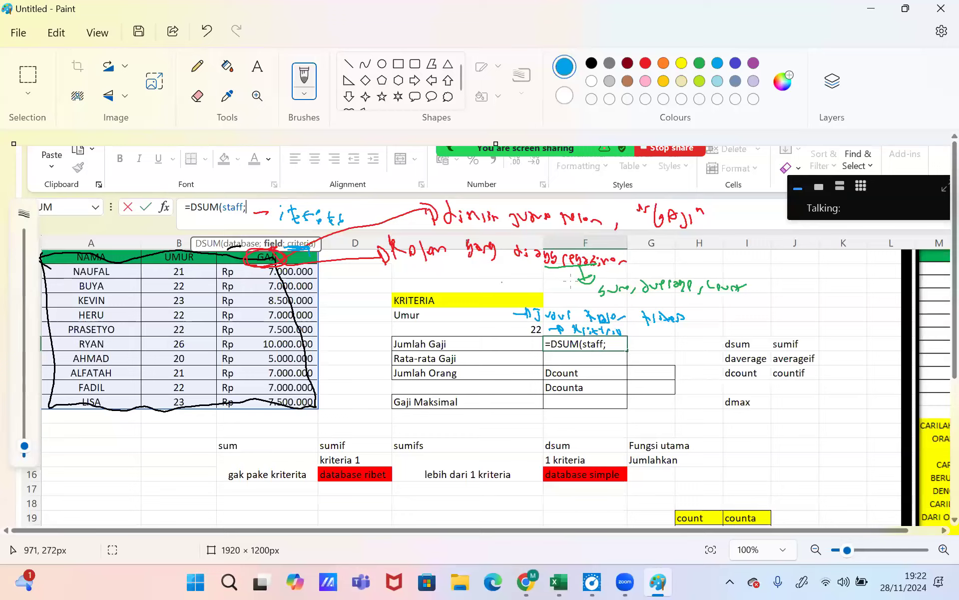
Step: Draw a blue curve from the criteria argument across the notes, circle the UMUR header and tick the Umur criterion
{"action": "mouse_move", "coordinate": [725, 327]}
{"action": "left_mouse_down"}
{"action": "mouse_move", "coordinate": [635, 290]}
{"action": "mouse_move", "coordinate": [497, 302]}
{"action": "mouse_move", "coordinate": [318, 254]}
{"action": "left_mouse_up"}
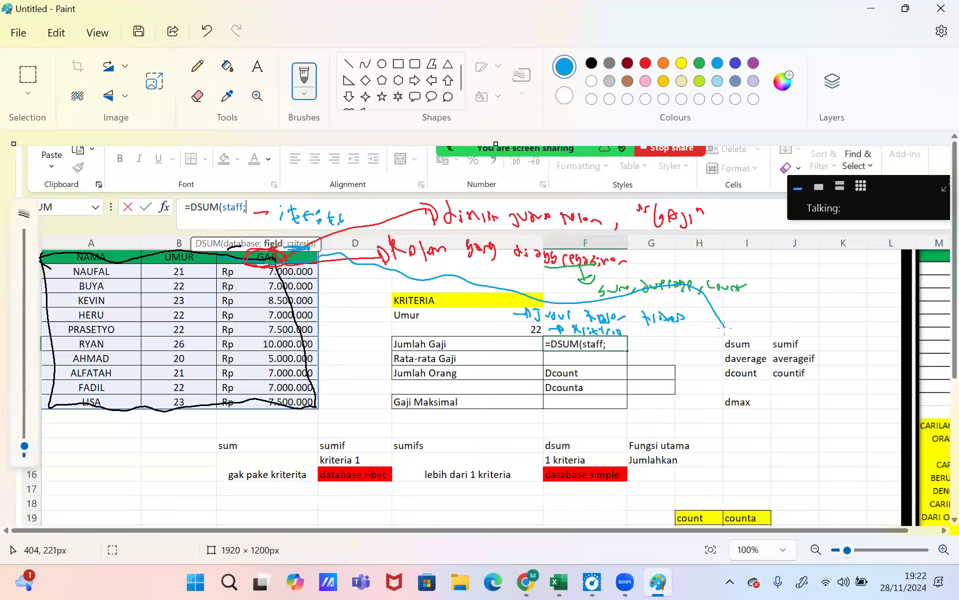
{"action": "mouse_move", "coordinate": [150, 256]}
{"action": "left_mouse_down"}
{"action": "mouse_move", "coordinate": [134, 255]}
{"action": "mouse_move", "coordinate": [162, 274]}
{"action": "left_mouse_up"}
{"action": "mouse_move", "coordinate": [487, 309]}
{"action": "left_mouse_down"}
{"action": "mouse_move", "coordinate": [495, 318]}
{"action": "mouse_move", "coordinate": [502, 299]}
{"action": "left_mouse_up"}
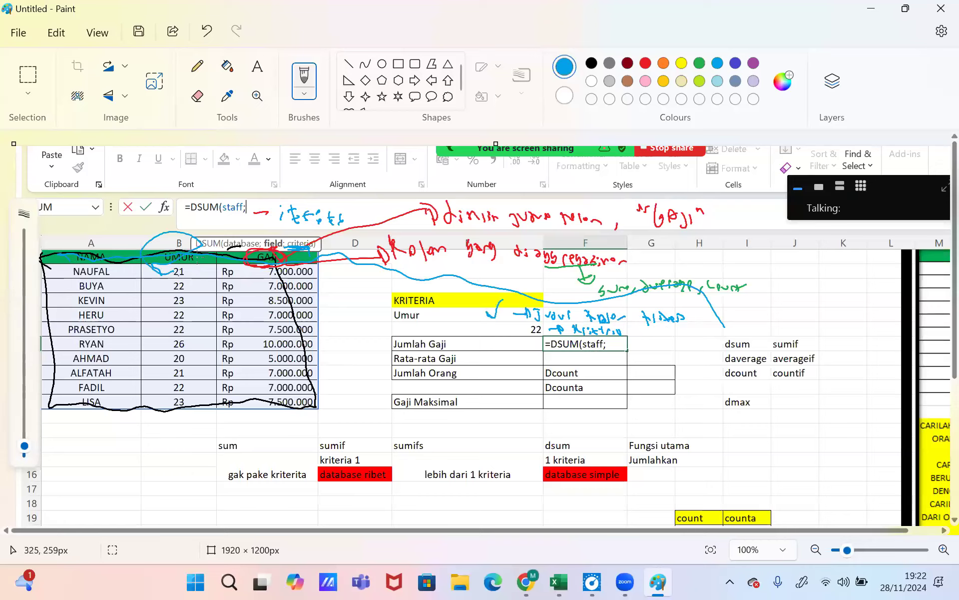
Step: Run a blue line down the UMUR column, tick the rows with age 22 and dash their matching GAJI values
{"action": "left_click_drag", "start_coordinate": [200, 263], "coordinate": [209, 456]}
{"action": "mouse_move", "coordinate": [197, 314]}
{"action": "left_mouse_down"}
{"action": "mouse_move", "coordinate": [212, 310]}
{"action": "mouse_move", "coordinate": [202, 329]}
{"action": "left_mouse_up"}
{"action": "left_click_drag", "start_coordinate": [190, 388], "coordinate": [209, 372]}
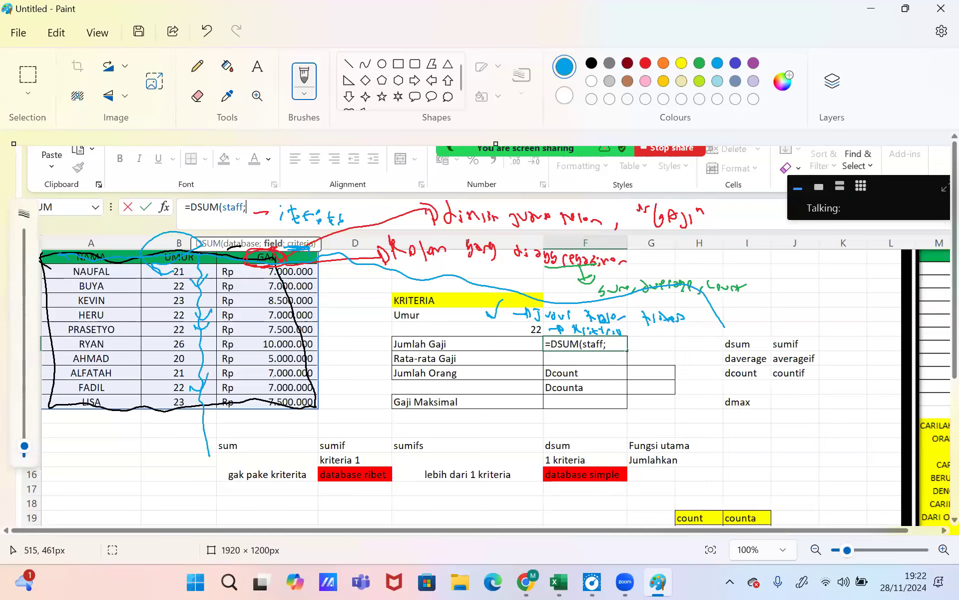
{"action": "left_click_drag", "start_coordinate": [232, 285], "coordinate": [263, 281]}
{"action": "mouse_move", "coordinate": [238, 315]}
{"action": "left_mouse_down"}
{"action": "mouse_move", "coordinate": [261, 314]}
{"action": "mouse_move", "coordinate": [266, 326]}
{"action": "left_mouse_up"}
{"action": "left_click_drag", "start_coordinate": [240, 387], "coordinate": [265, 385]}
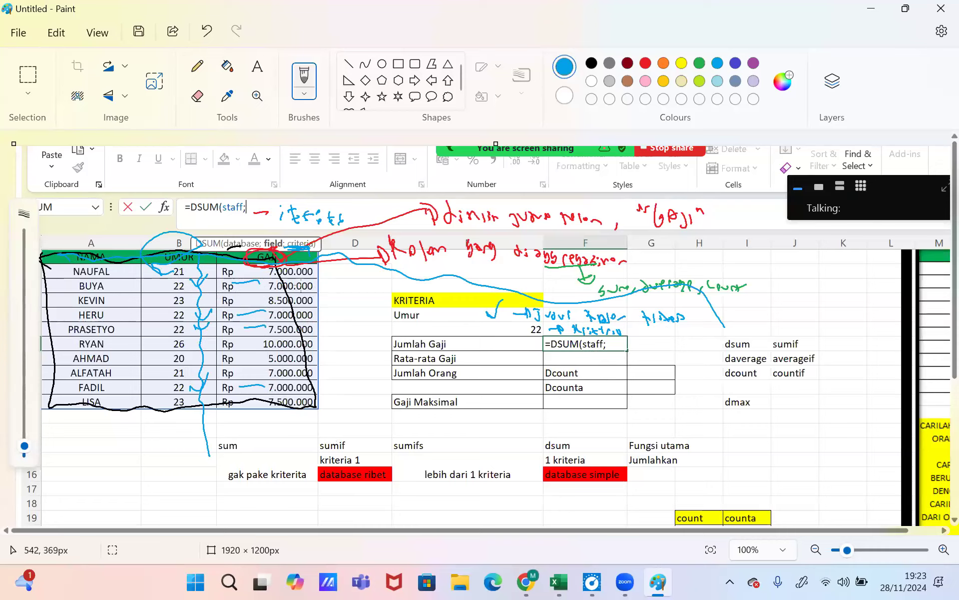
Step: Bracket the marked GAJI values in blue and label the bracket "sum"
{"action": "mouse_move", "coordinate": [319, 288]}
{"action": "left_mouse_down"}
{"action": "mouse_move", "coordinate": [350, 306]}
{"action": "mouse_move", "coordinate": [359, 381]}
{"action": "mouse_move", "coordinate": [324, 382]}
{"action": "left_mouse_up"}
{"action": "left_click_drag", "start_coordinate": [320, 316], "coordinate": [329, 314]}
{"action": "mouse_move", "coordinate": [319, 331]}
{"action": "left_mouse_down"}
{"action": "mouse_move", "coordinate": [358, 317]}
{"action": "mouse_move", "coordinate": [386, 324]}
{"action": "left_mouse_up"}
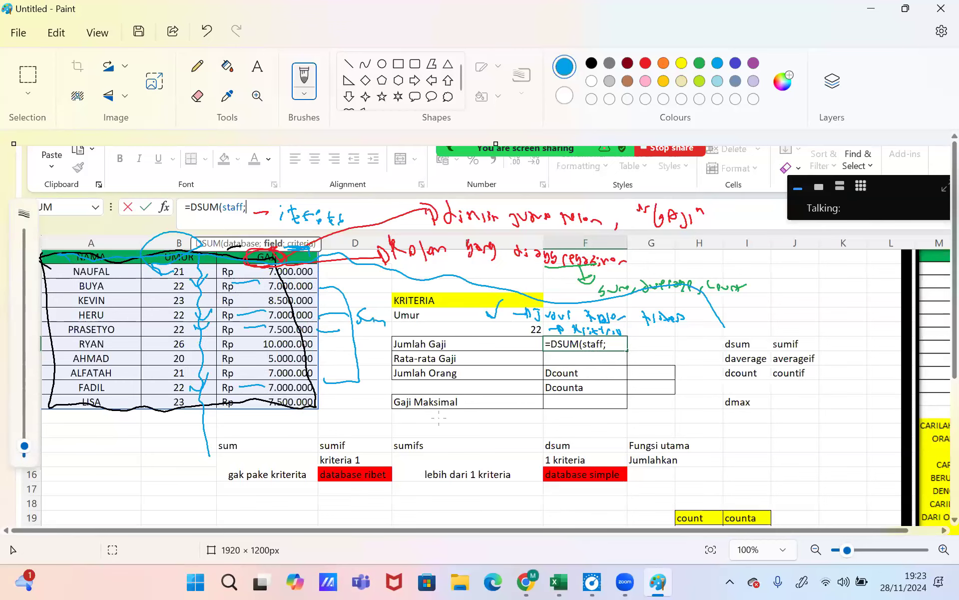
Step: Switch to Excel, complete F7 as =DSUM(staff;C1;E5:E6) using the Umur criteria range, and reselect the cell
{"action": "left_click", "coordinate": [559, 581]}
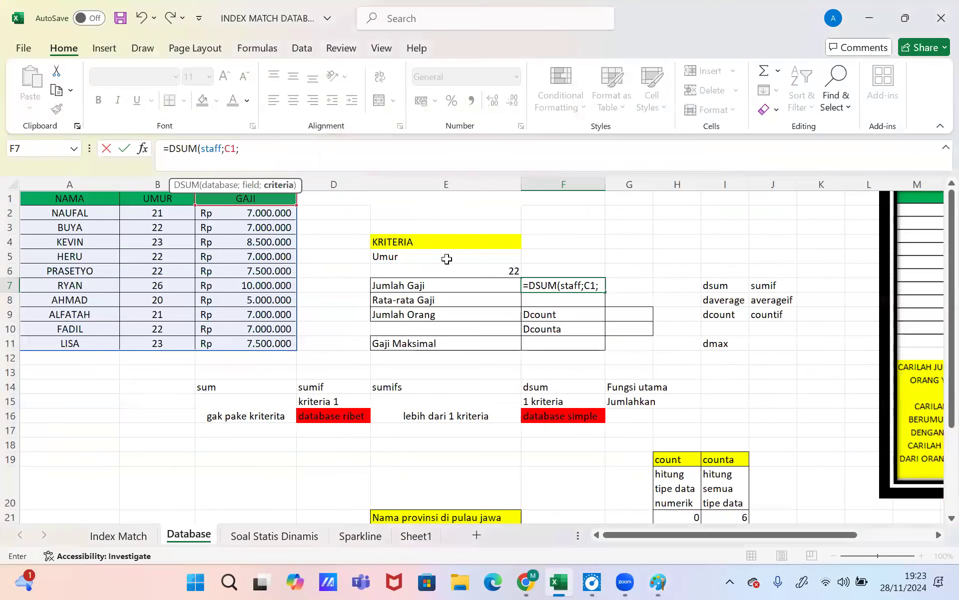
{"action": "left_click", "coordinate": [437, 255]}
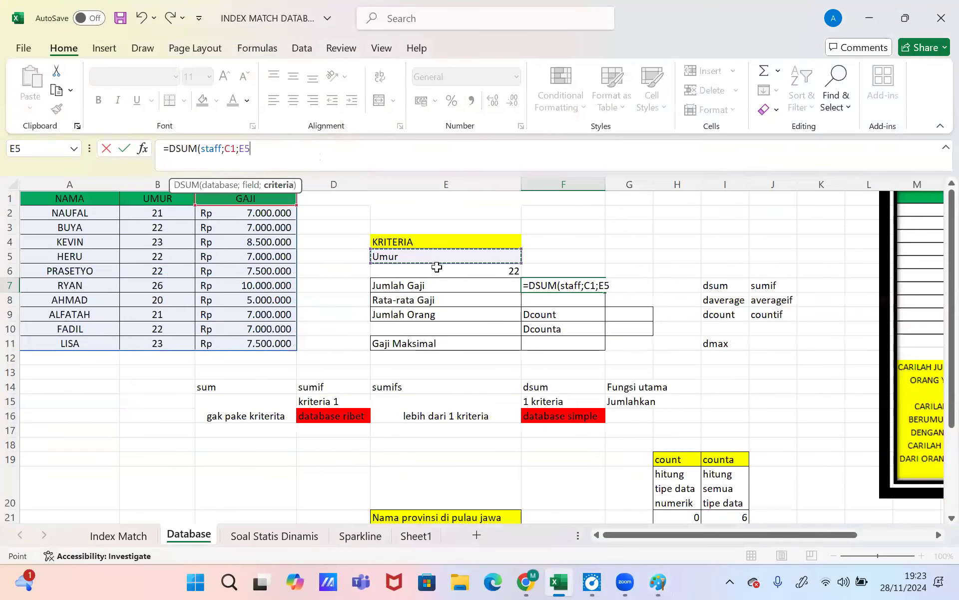
{"action": "left_click_drag", "start_coordinate": [437, 267], "coordinate": [437, 269]}
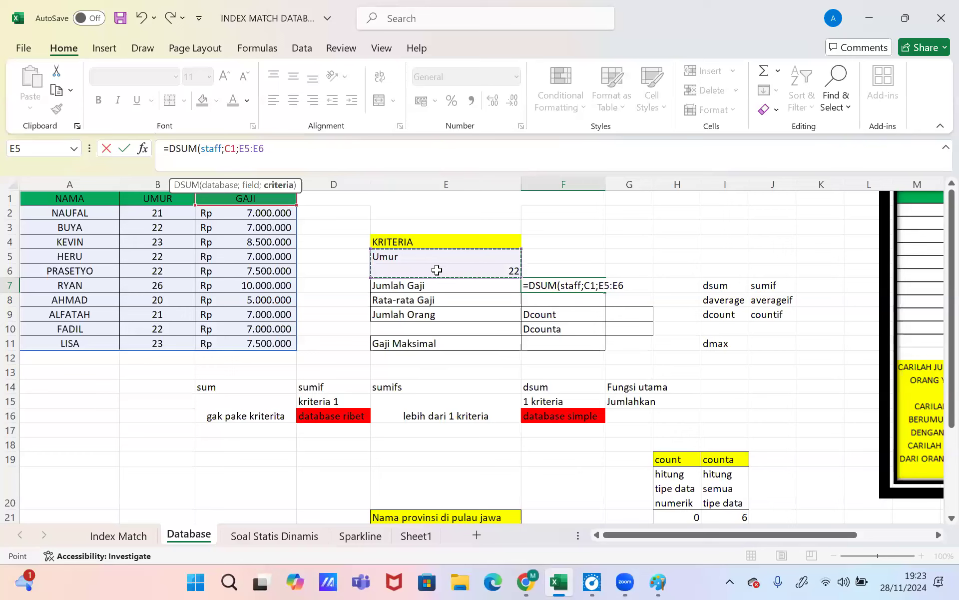
{"action": "key", "text": "Return"}
{"action": "left_click", "coordinate": [543, 284]}
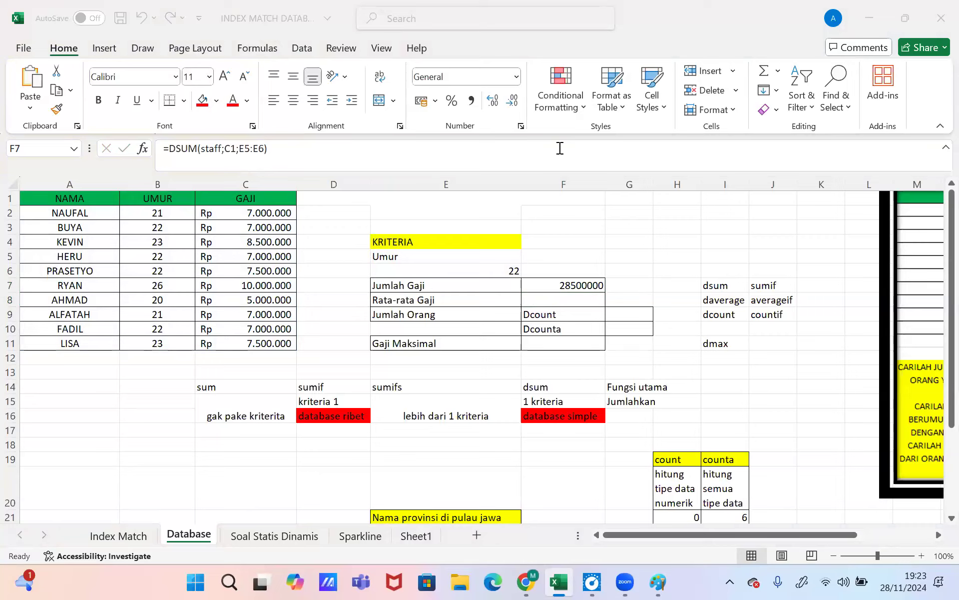
Step: Cut the Jumlah Gaji formula in F7 back to =DSUM(staff; by deleting its field and criteria arguments
{"action": "left_click", "coordinate": [334, 163]}
{"action": "key", "text": "BackSpace"}
{"action": "key", "text": "BackSpace"}
{"action": "key", "text": "BackSpace"}
{"action": "key", "text": "BackSpace"}
{"action": "key", "text": "BackSpace"}
{"action": "key", "text": "BackSpace"}
{"action": "key", "text": "BackSpace"}
{"action": "key", "text": "BackSpace"}
{"action": "key", "text": "BackSpace"}
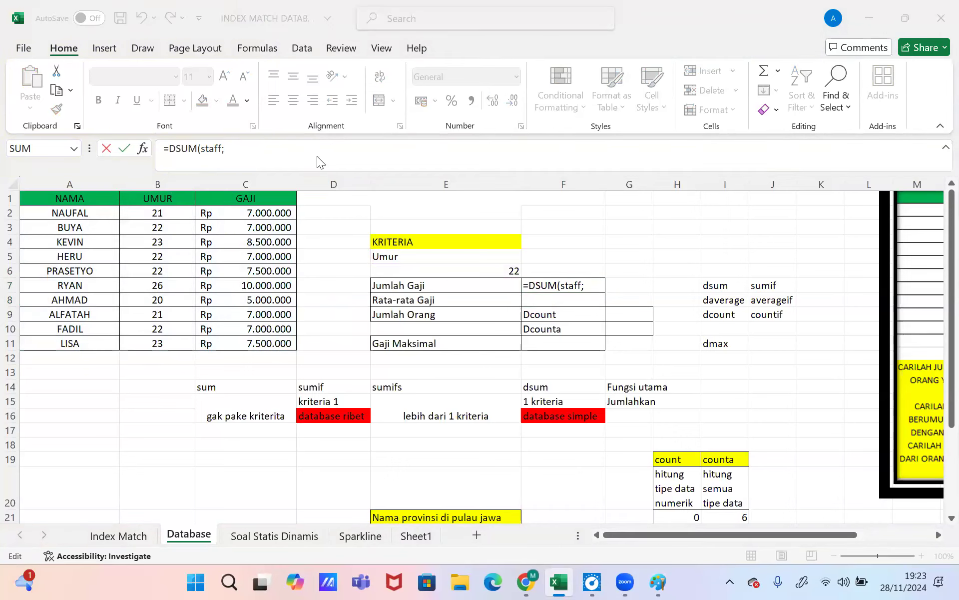
{"action": "left_click", "coordinate": [257, 149]}
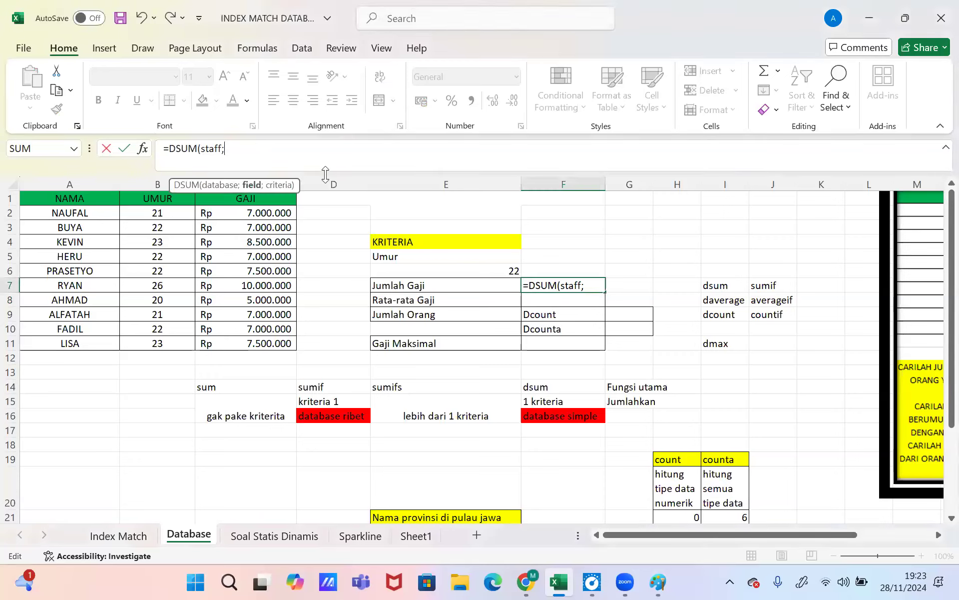
Step: Complete F7 as =DSUM(staff;C1;E5:E6) using the GAJI header and Umur criteria range, and apply the Accounting format
{"action": "left_click", "coordinate": [231, 148]}
{"action": "left_click", "coordinate": [237, 198]}
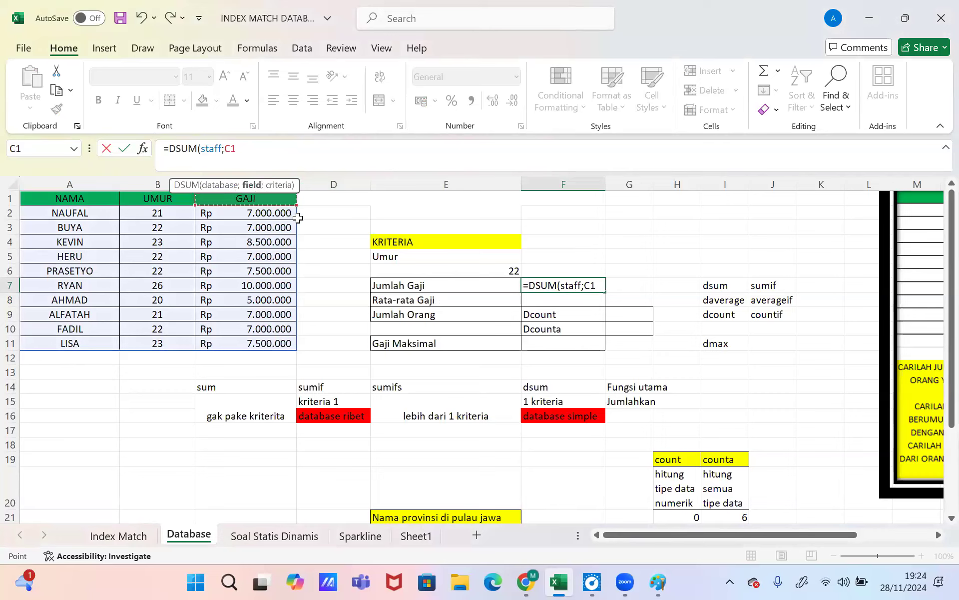
{"action": "type", "text": ";"}
{"action": "left_click_drag", "start_coordinate": [396, 257], "coordinate": [393, 268]}
{"action": "key", "text": "Return"}
{"action": "key", "text": "Up"}
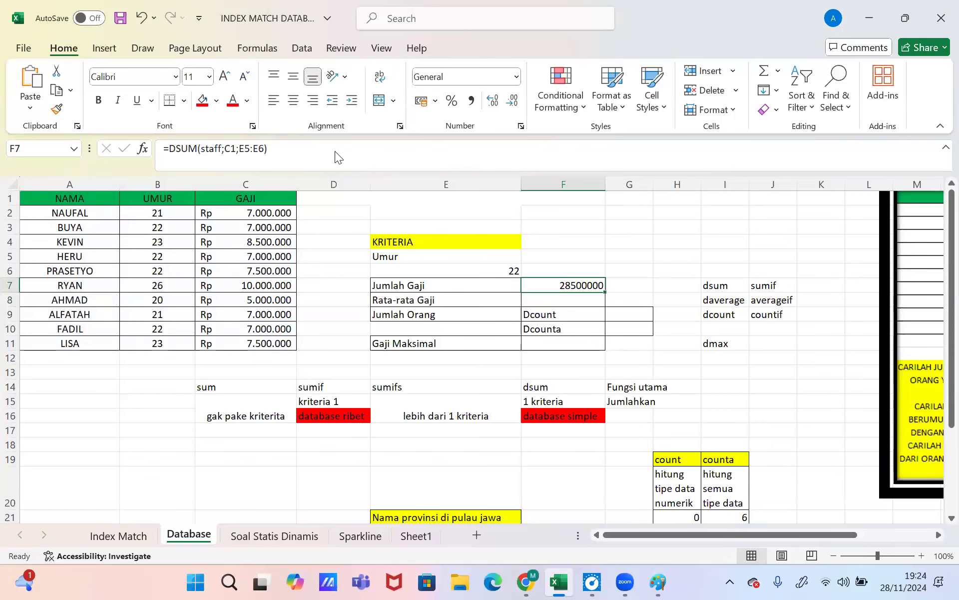
{"action": "left_click", "coordinate": [517, 77]}
{"action": "left_click", "coordinate": [466, 214]}
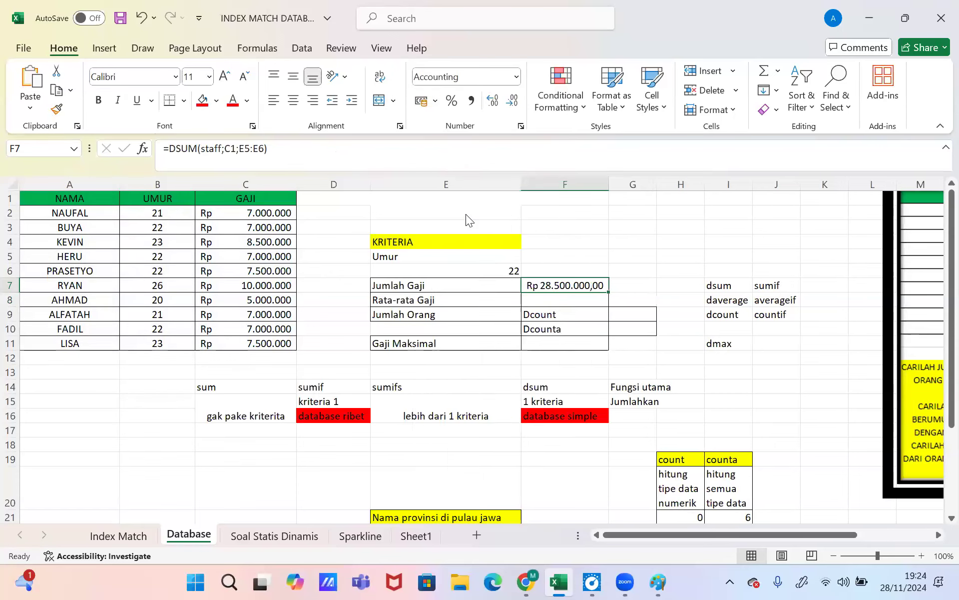
Step: Start a DAVERAGE formula in the Rata-rata Gaji cell F8 with staff as its database argument
{"action": "left_click", "coordinate": [552, 302]}
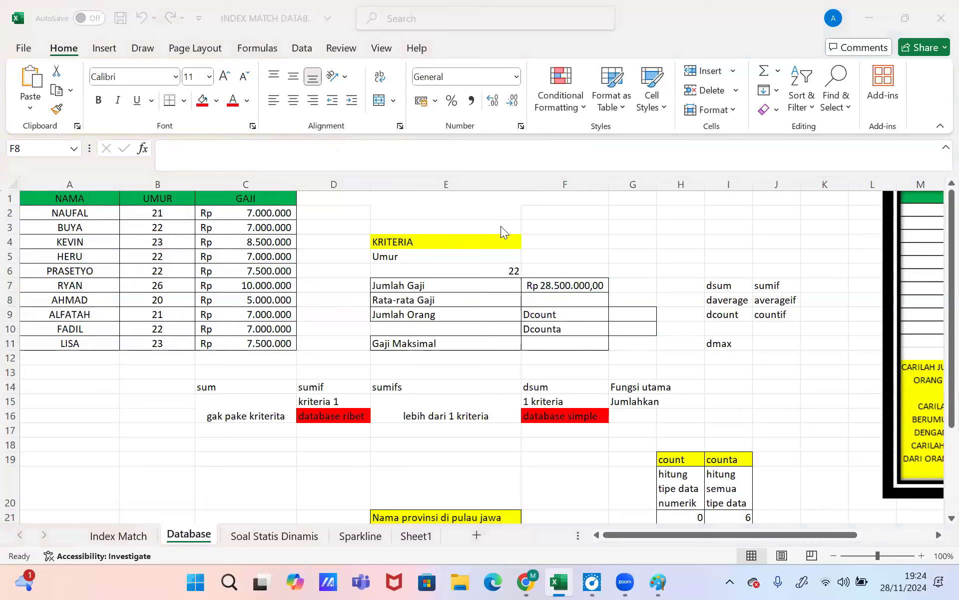
{"action": "left_click", "coordinate": [288, 146]}
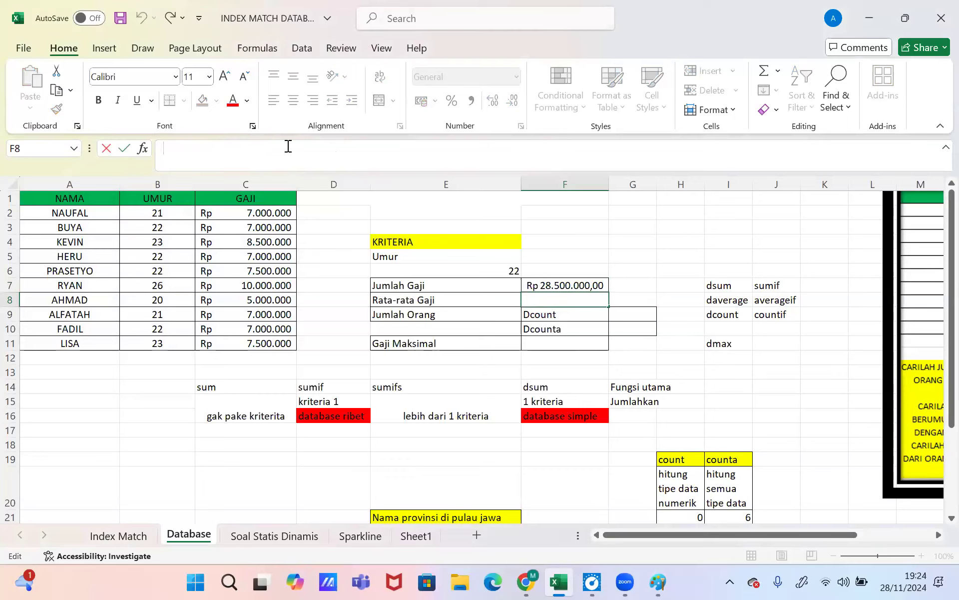
{"action": "type", "text": "=dv"}
{"action": "key", "text": "BackSpace"}
{"action": "type", "text": "a"}
{"action": "key", "text": "Down"}
{"action": "key", "text": "Down"}
{"action": "key", "text": "Tab"}
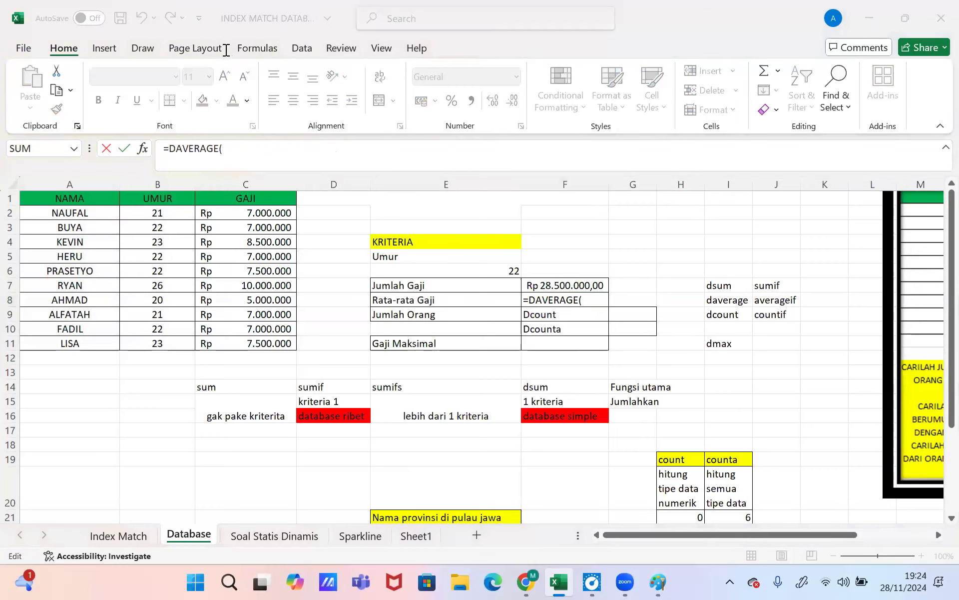
{"action": "left_click", "coordinate": [246, 158]}
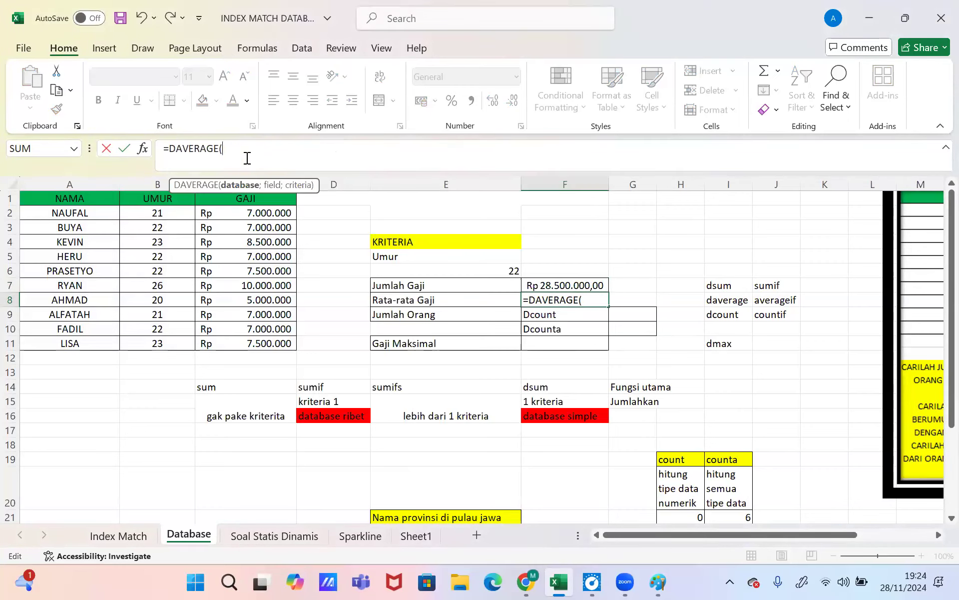
{"action": "type", "text": "staff;"}
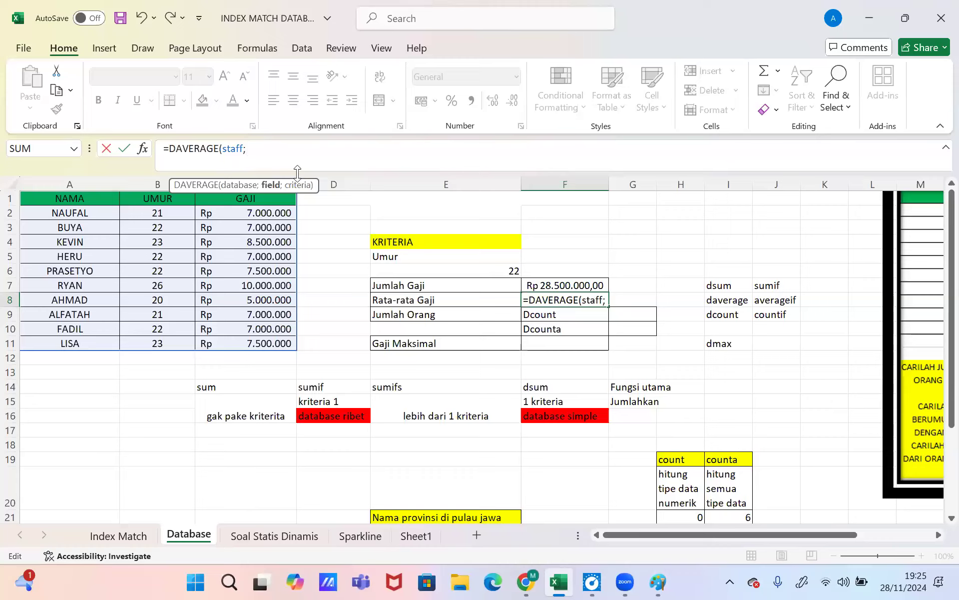
{"action": "left_click", "coordinate": [239, 199]}
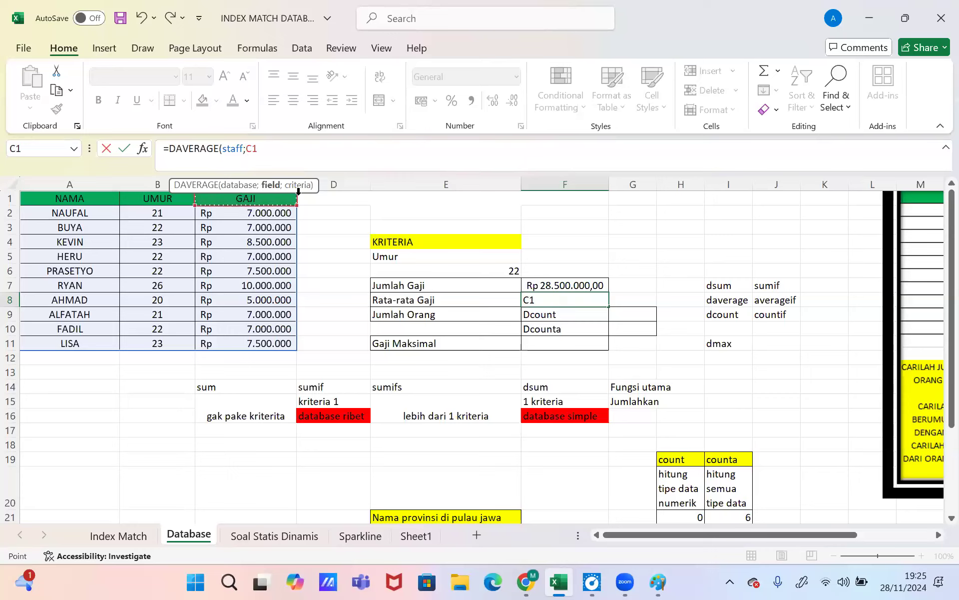
{"action": "key", "text": "BackSpace"}
{"action": "key", "text": "BackSpace"}
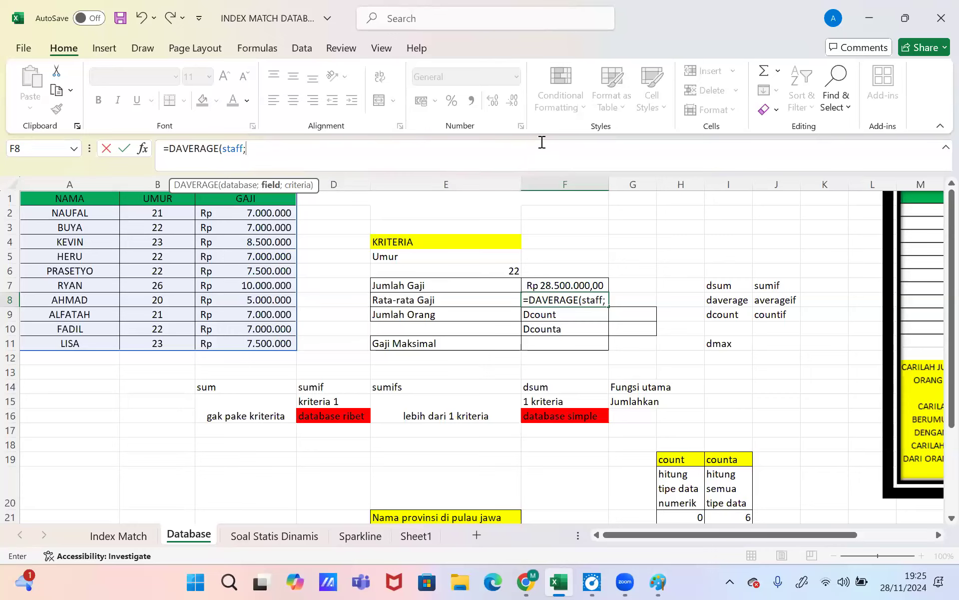
{"action": "type", "text": "\"gaji"}
{"action": "key", "text": "BackSpace"}
{"action": "type", "text": "Ga"}
{"action": "key", "text": "BackSpace"}
{"action": "key", "text": "BackSpace"}
{"action": "key", "text": "BackSpace"}
{"action": "key", "text": "BackSpace"}
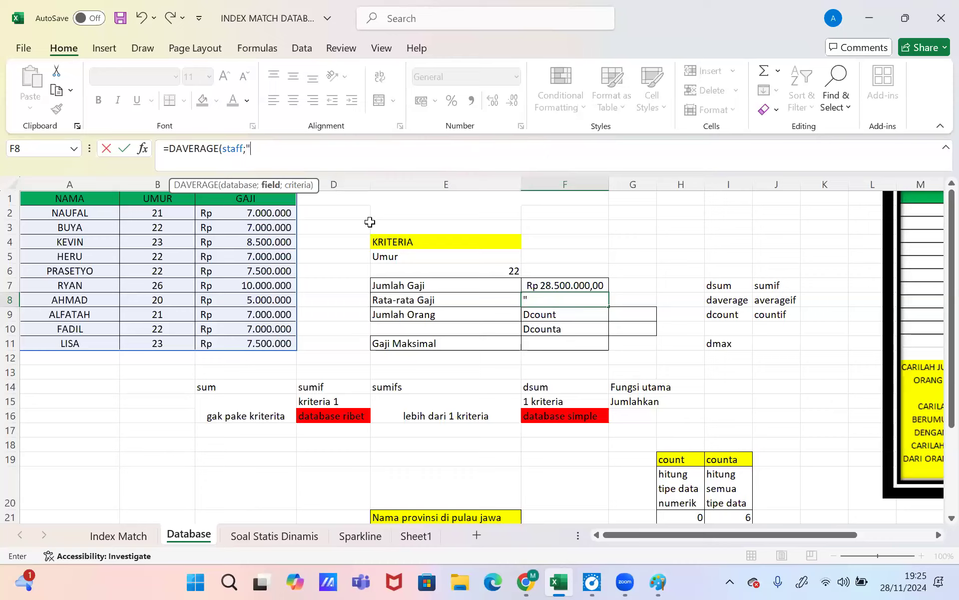
{"action": "key", "text": "BackSpace"}
Step: Complete F8 as =DAVERAGE(staff;C1;E5:E6) using the GAJI header and Umur criteria range, and apply the Accounting format
{"action": "left_click", "coordinate": [282, 204]}
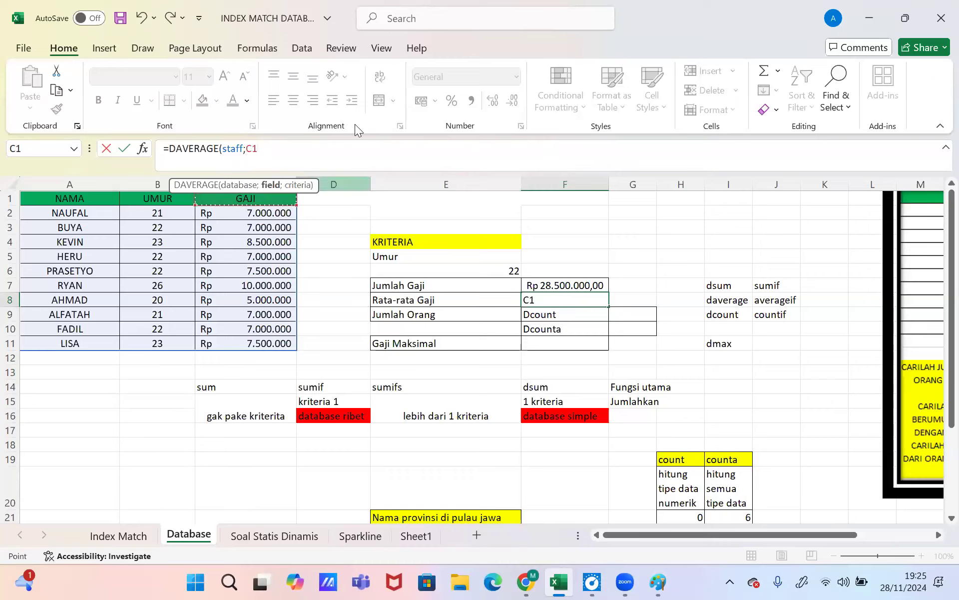
{"action": "type", "text": "["}
{"action": "type", "text": ";"}
{"action": "left_click_drag", "start_coordinate": [418, 259], "coordinate": [414, 272]}
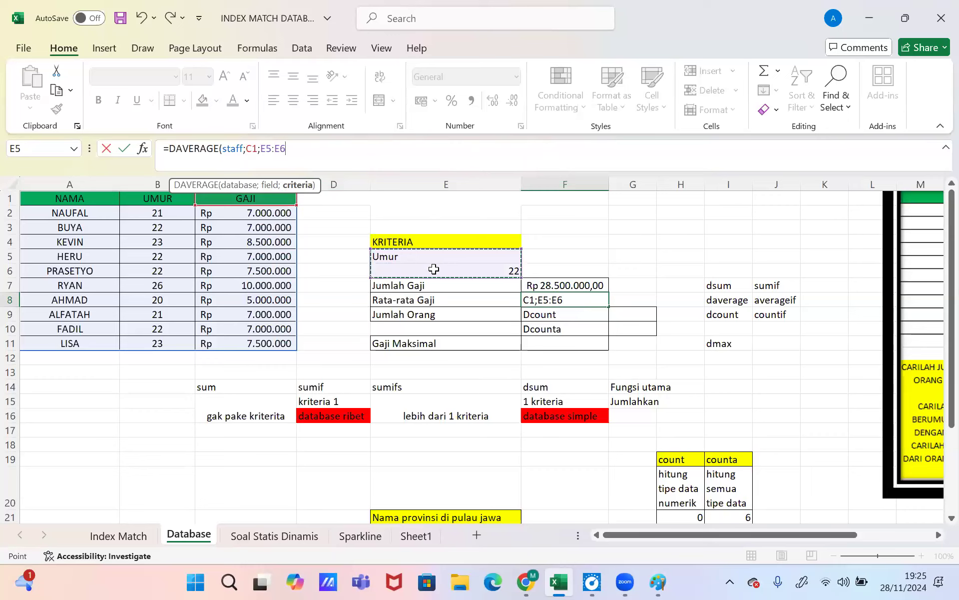
{"action": "key", "text": "Return"}
{"action": "key", "text": "Up"}
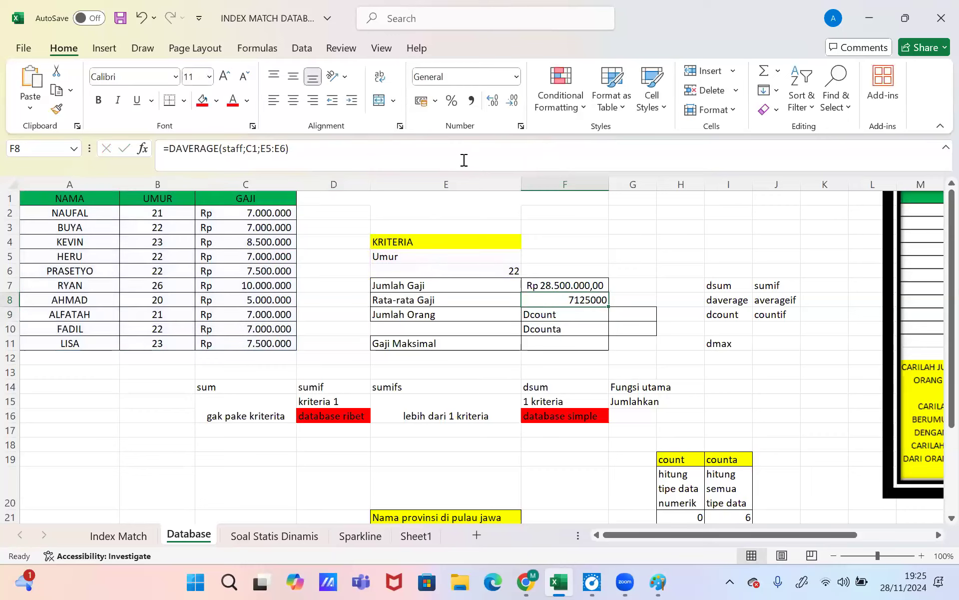
{"action": "left_click", "coordinate": [516, 77]}
{"action": "left_click", "coordinate": [475, 209]}
Step: Add a blank worksheet after the Database sheet, then return to Database and select the average salary in F8
{"action": "left_click", "coordinate": [624, 319]}
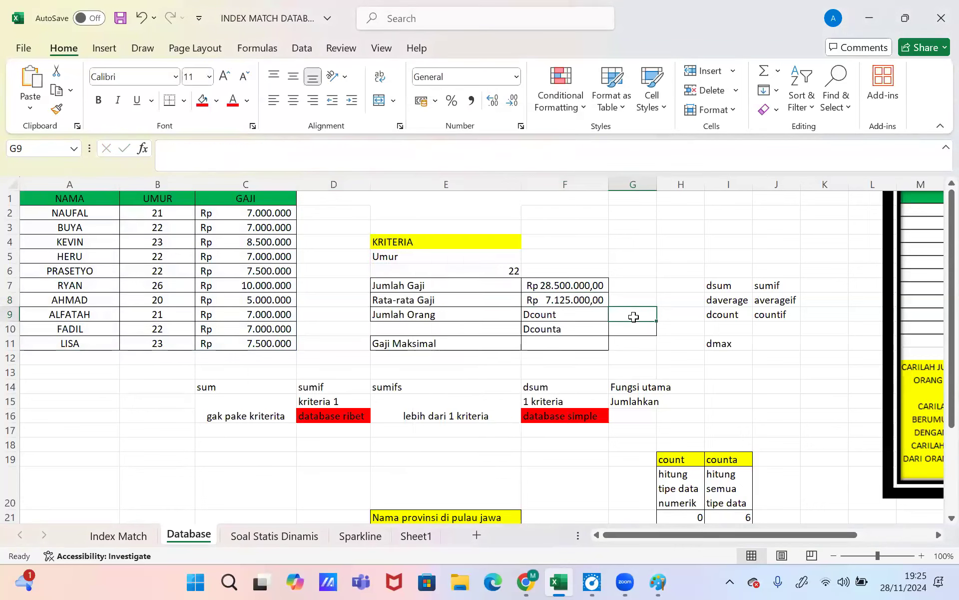
{"action": "left_click", "coordinate": [544, 332]}
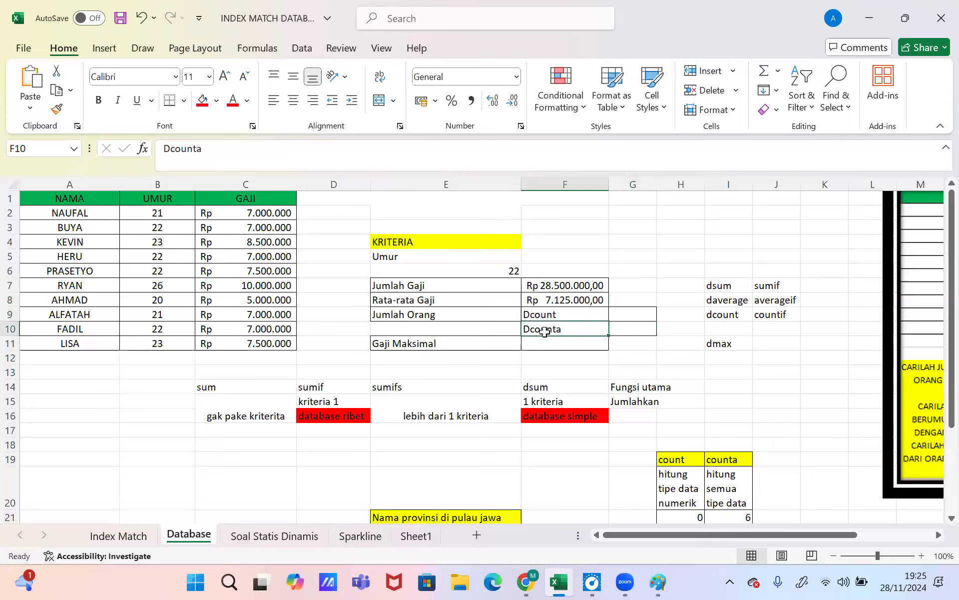
{"action": "left_click", "coordinate": [478, 534]}
{"action": "left_click", "coordinate": [200, 536]}
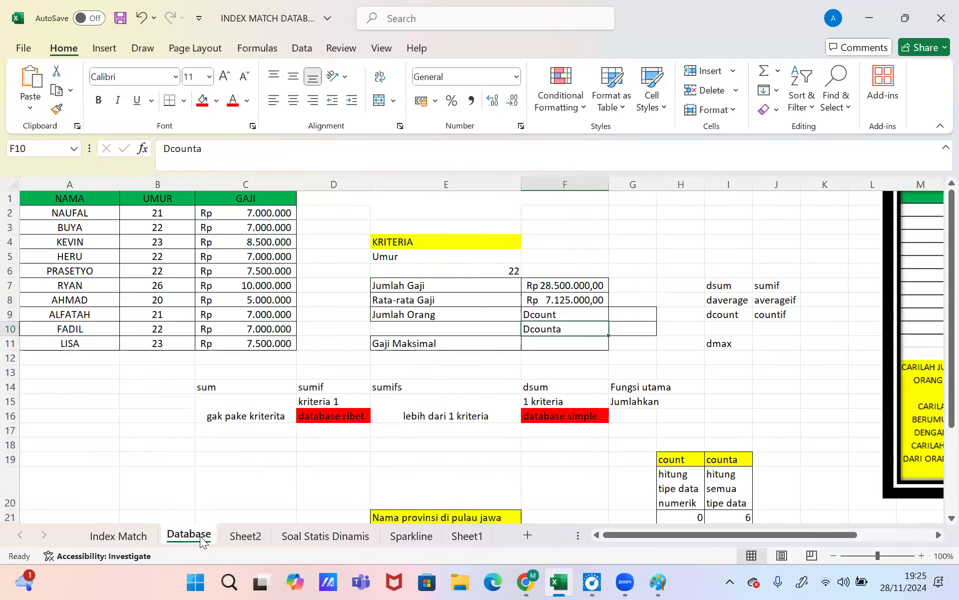
{"action": "left_click", "coordinate": [552, 301]}
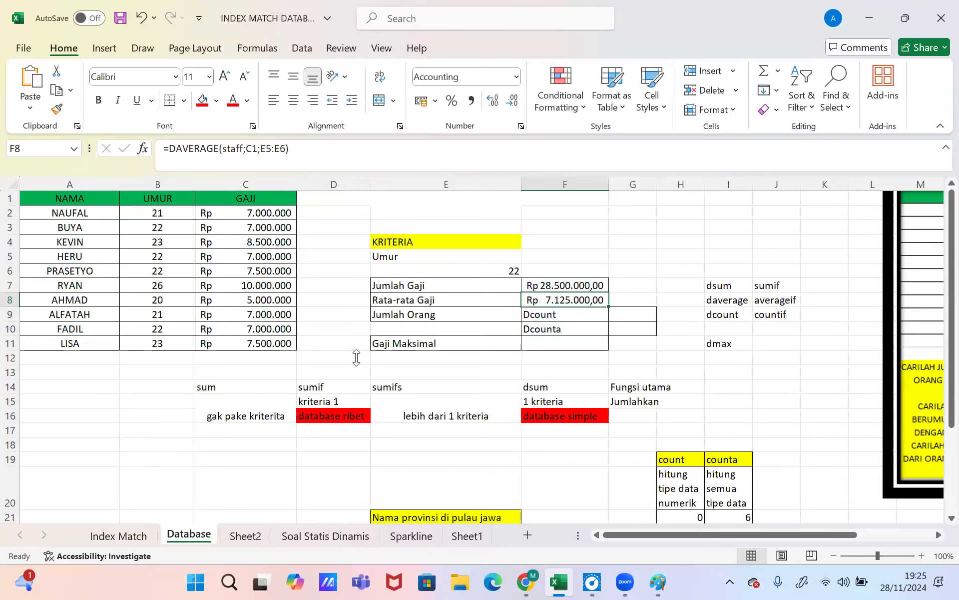
Step: Enter the function name counta in B2 of the blank Sheet2
{"action": "left_click", "coordinate": [260, 536]}
{"action": "left_click", "coordinate": [196, 267]}
{"action": "left_click", "coordinate": [165, 227]}
{"action": "key", "text": "Left"}
{"action": "key", "text": "Up"}
{"action": "key", "text": "Left"}
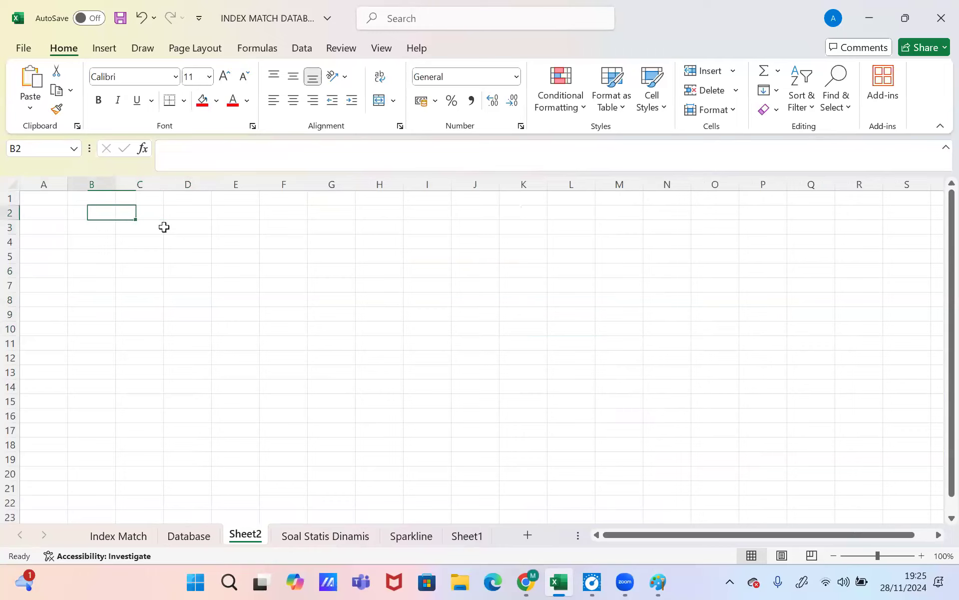
{"action": "type", "text": "counta"}
{"action": "key", "text": "Tab"}
Step: Enter the explanation "menghitung banyaknya data(numerik only)" in C2
{"action": "type", "text": "menh"}
{"action": "key", "text": "BackSpace"}
{"action": "type", "text": "ghi"}
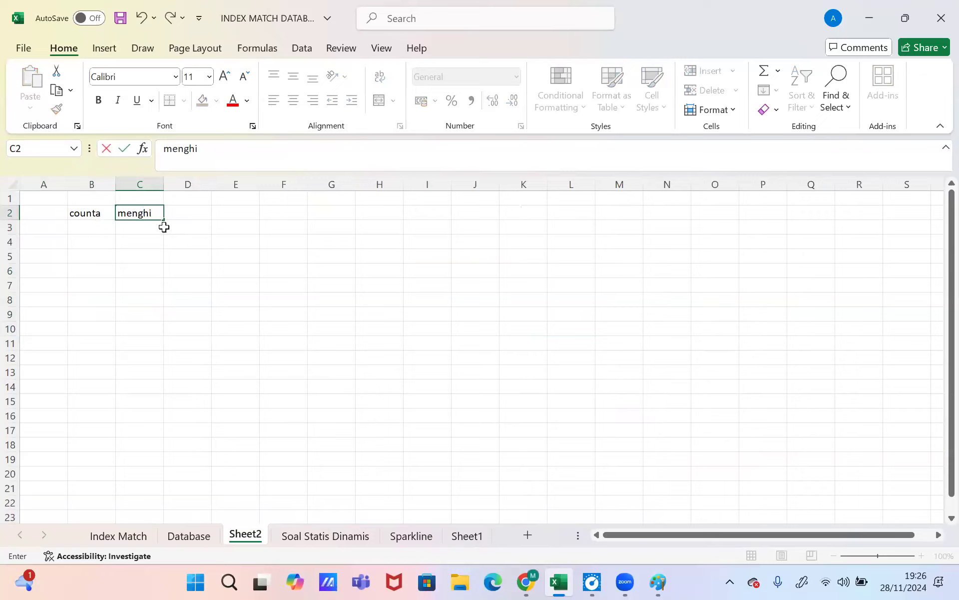
{"action": "type", "text": "tung banyaknya da"}
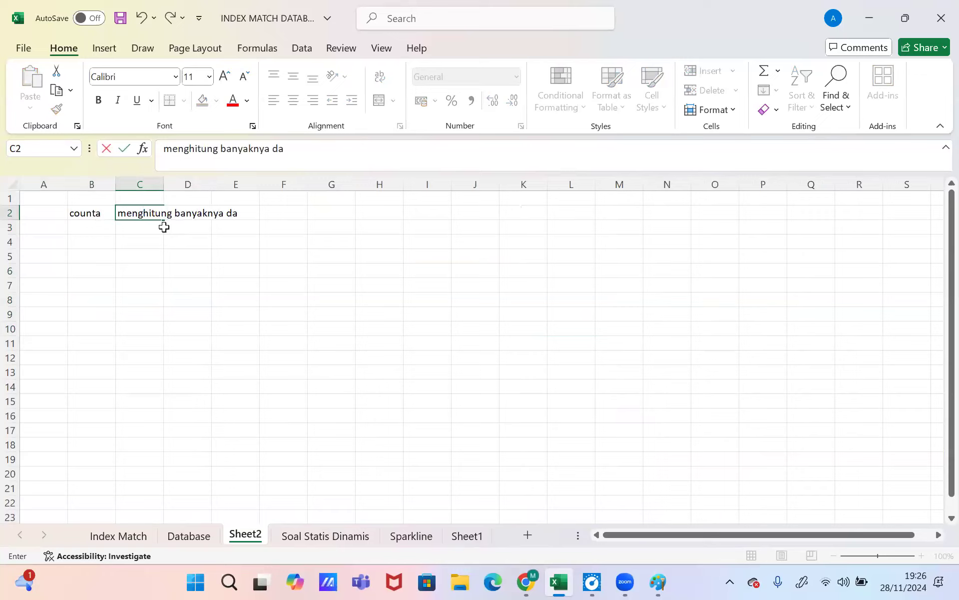
{"action": "type", "text": "ta(numerik o"}
{"action": "type", "text": "nlyu"}
{"action": "key", "text": "BackSpace"}
{"action": "key", "text": "BackSpace"}
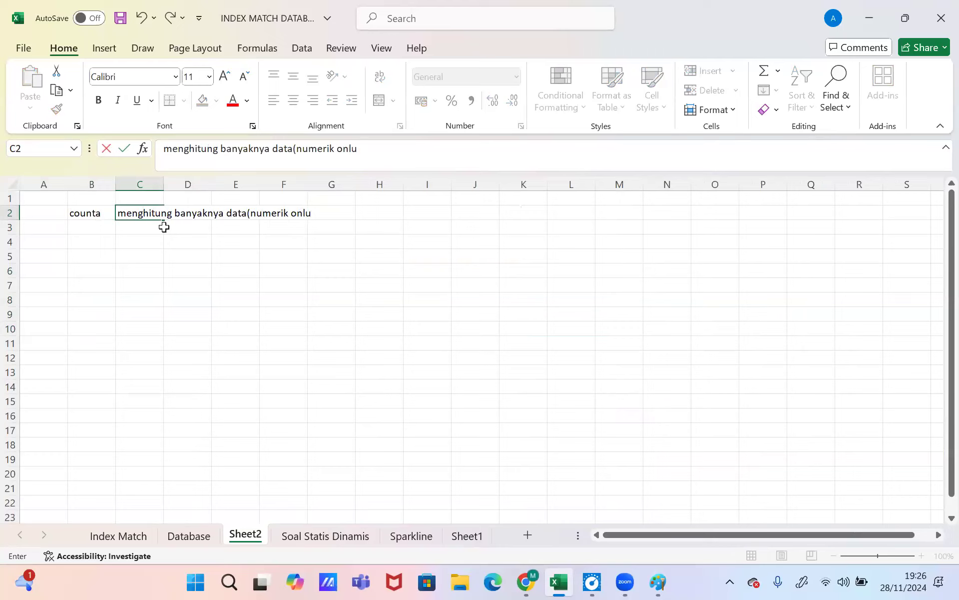
{"action": "type", "text": "y)"}
{"action": "key", "text": "Return"}
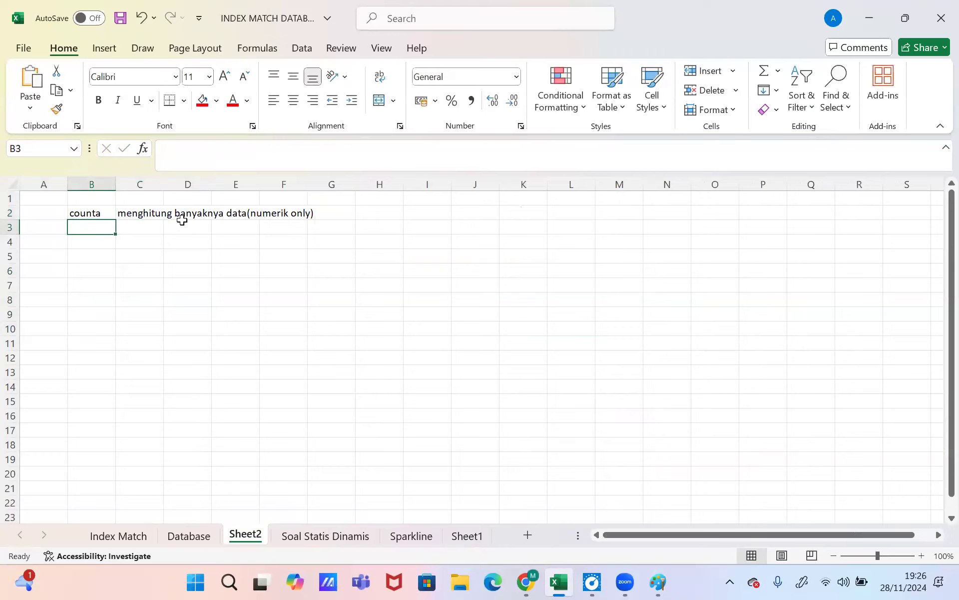
Step: Correct the function name in B2 to count and enter counta in B3
{"action": "key", "text": "Up"}
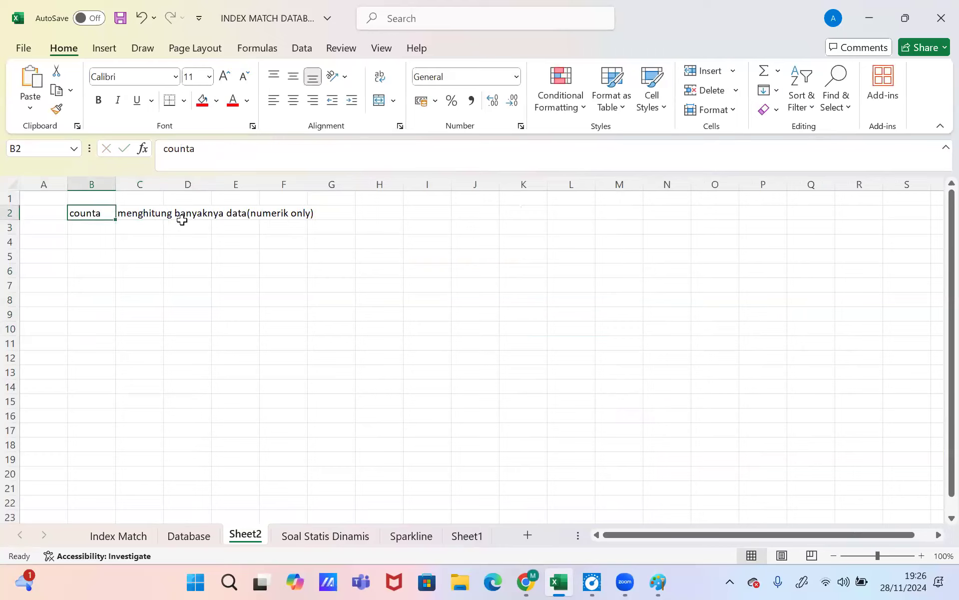
{"action": "left_click", "coordinate": [259, 150]}
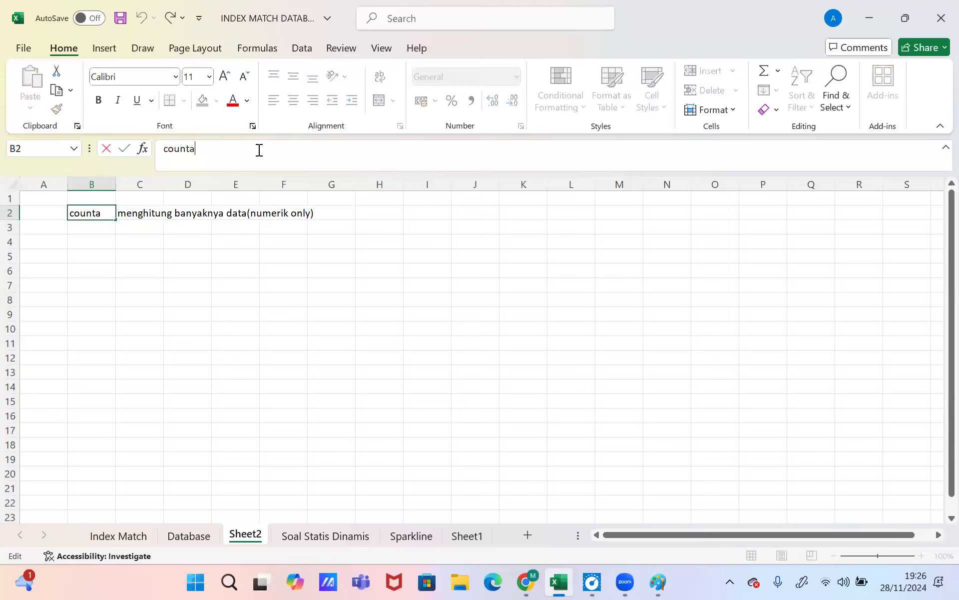
{"action": "key", "text": "BackSpace"}
{"action": "key", "text": "Return"}
{"action": "type", "text": "counta"}
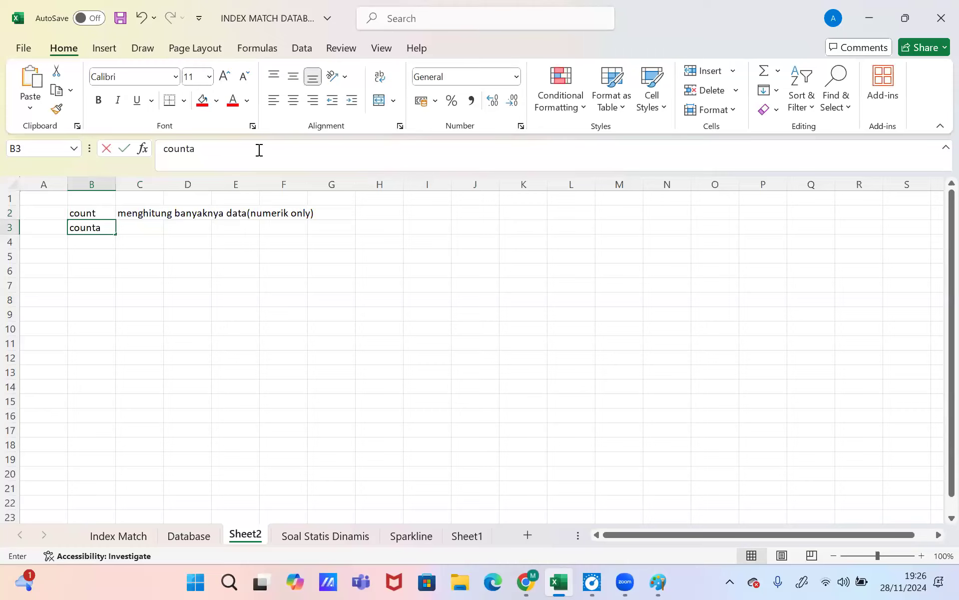
{"action": "key", "text": "Return"}
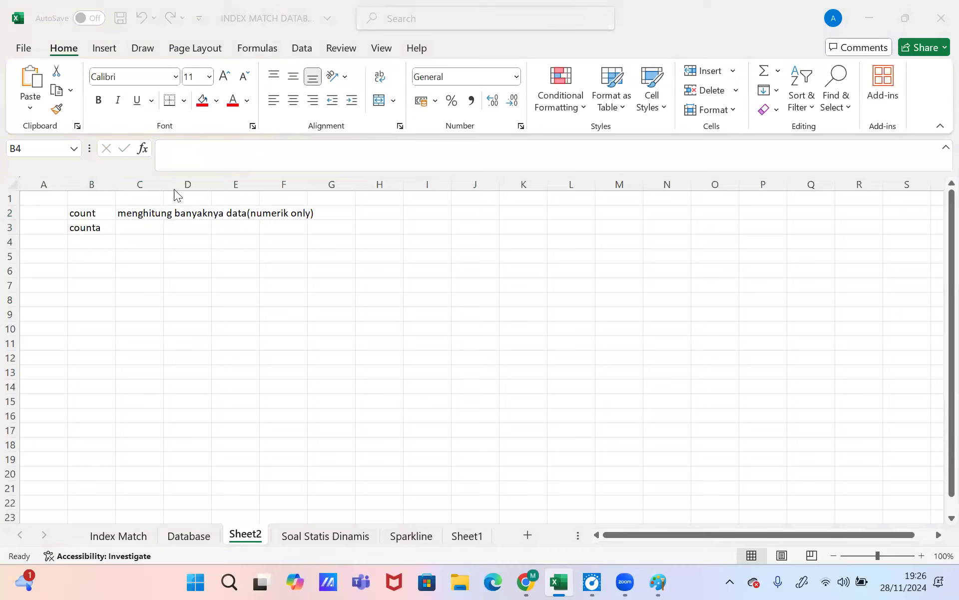
Step: Fill C3 with the explanation from the row above, shortened to "menghitung banyaknya data"
{"action": "left_click", "coordinate": [132, 226]}
{"action": "type", "text": "m"}
{"action": "key", "text": "Return"}
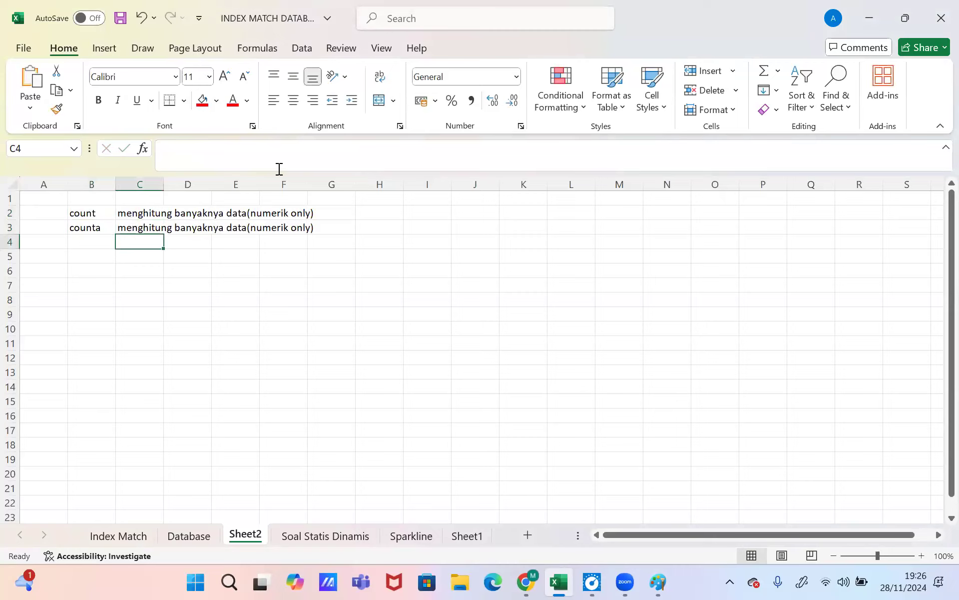
{"action": "key", "text": "Up"}
{"action": "left_click_drag", "start_coordinate": [359, 149], "coordinate": [293, 156]}
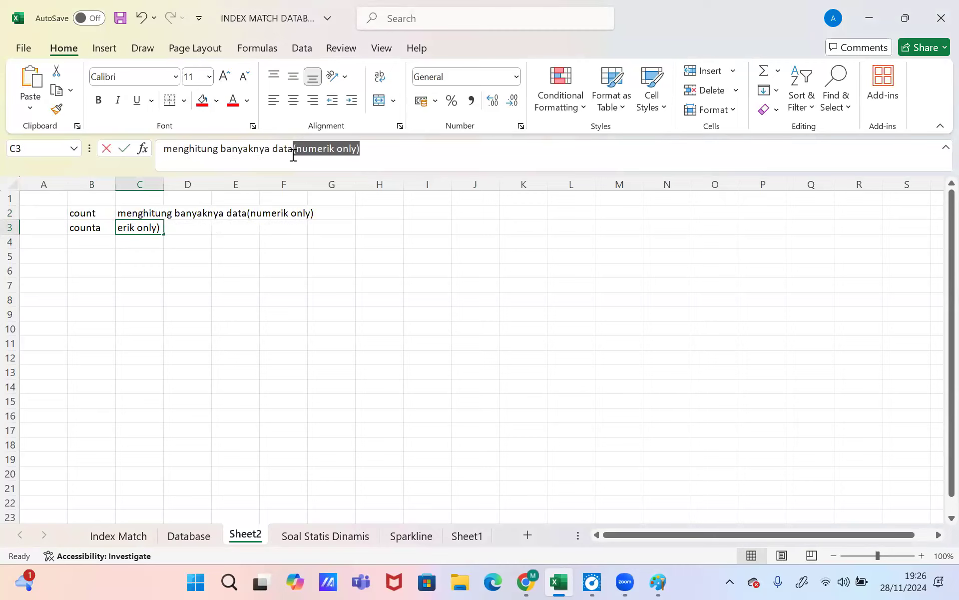
{"action": "key", "text": "BackSpace"}
{"action": "key", "text": "Return"}
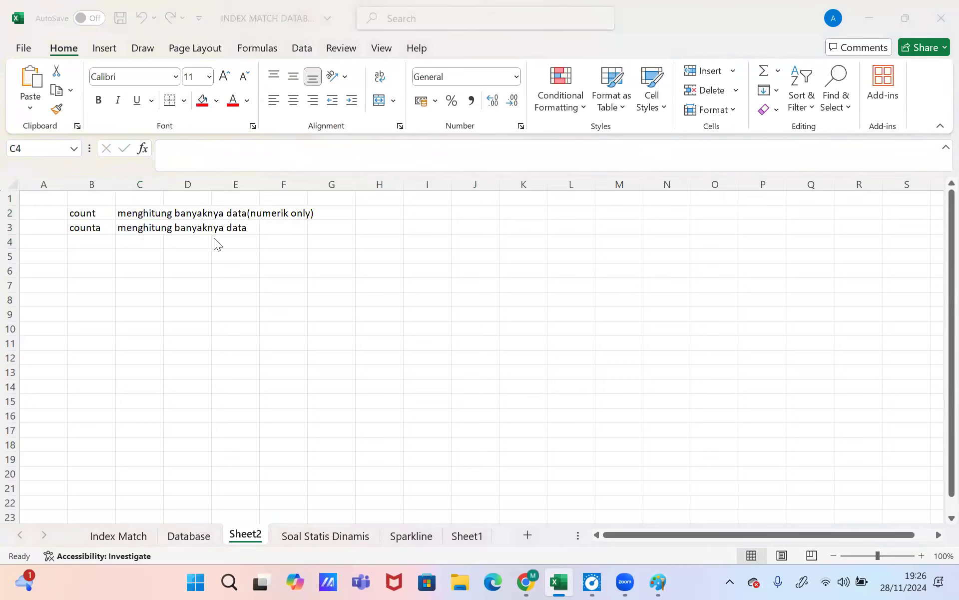
Step: Enter the header NAMA BARANG in E5 and widen column E to fit it
{"action": "left_click", "coordinate": [218, 256]}
{"action": "type", "text": "NAMA"}
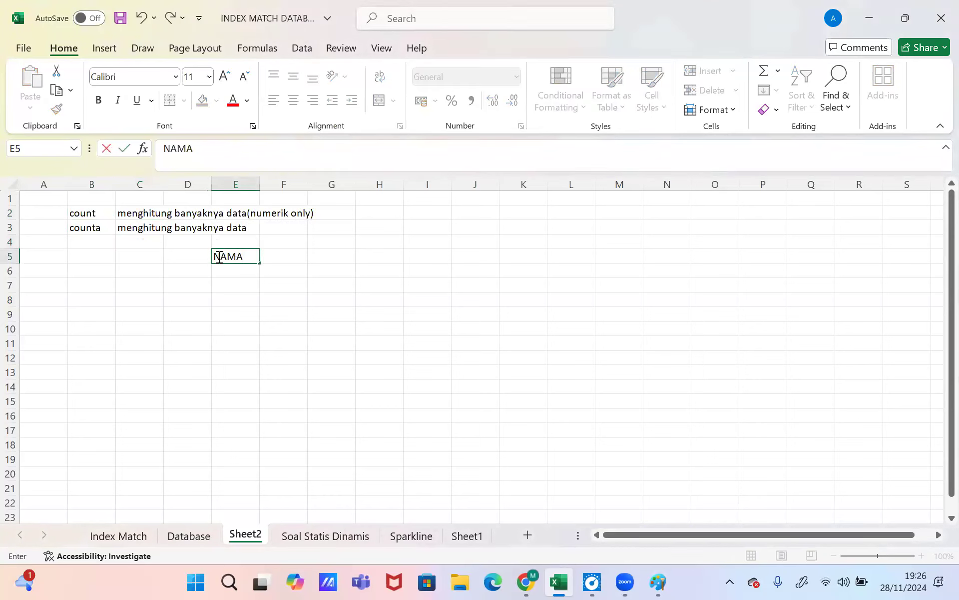
{"action": "type", "text": " BARANG"}
{"action": "key", "text": "Return"}
{"action": "left_click_drag", "start_coordinate": [261, 187], "coordinate": [289, 184]}
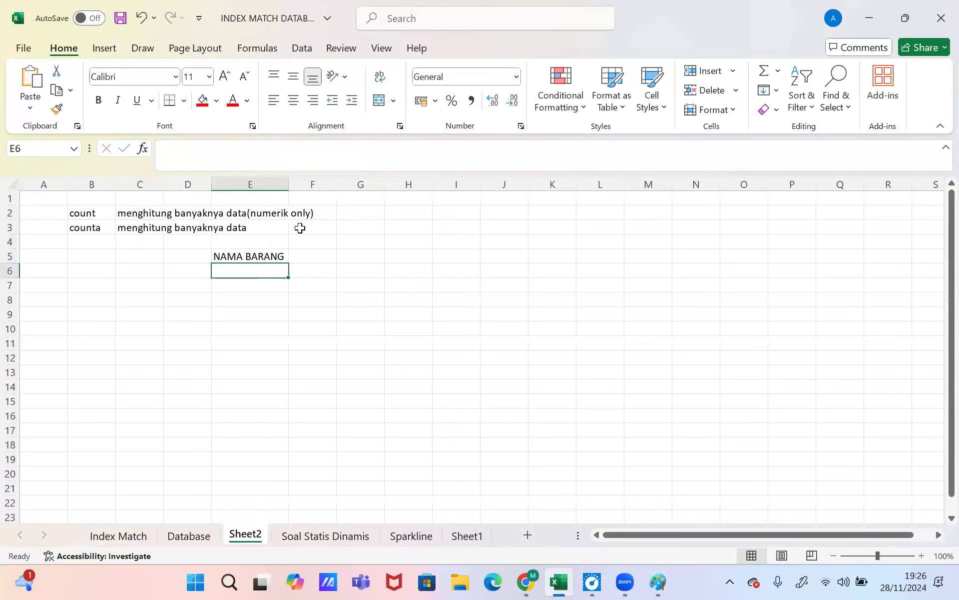
Step: Enter the header TOTAL GUDANG(KG) in F5 and auto-fit column F to its text
{"action": "left_click", "coordinate": [302, 255]}
{"action": "type", "text": "TOTAL BARANG"}
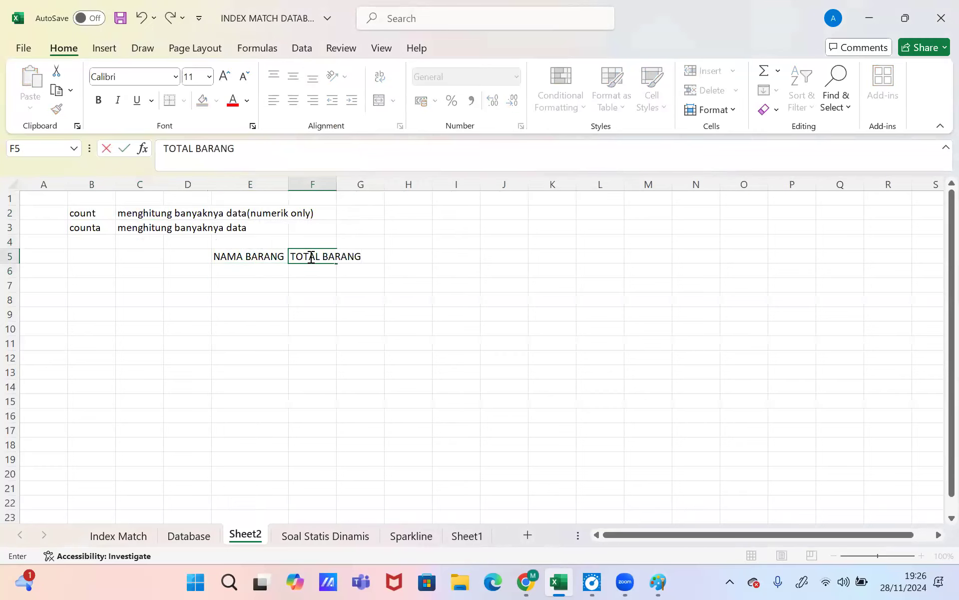
{"action": "key", "text": "BackSpace"}
{"action": "key", "text": "BackSpace"}
{"action": "key", "text": "BackSpace"}
{"action": "key", "text": "BackSpace"}
{"action": "key", "text": "BackSpace"}
{"action": "key", "text": "BackSpace"}
{"action": "type", "text": "B"}
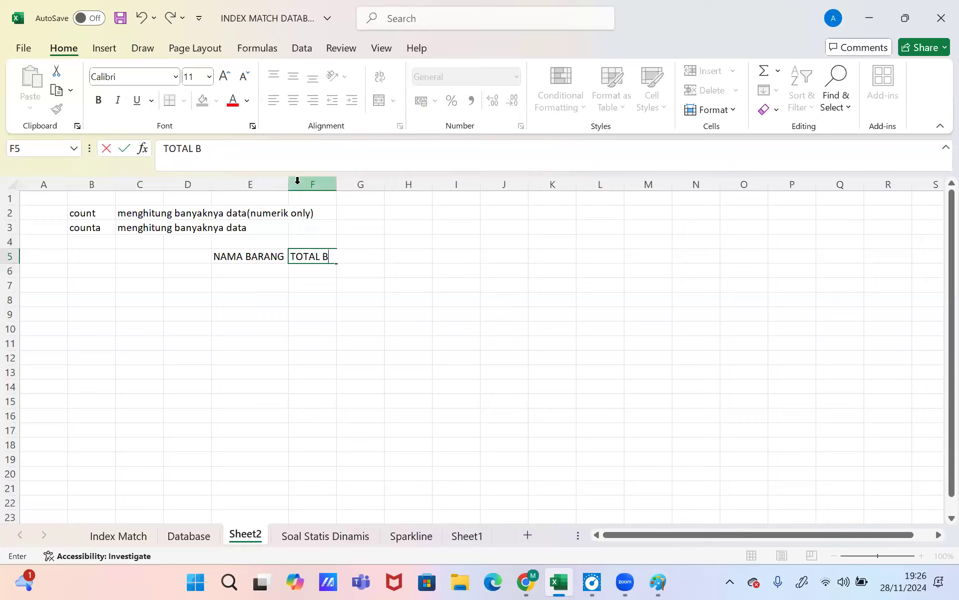
{"action": "type", "text": "ERA"}
{"action": "key", "text": "BackSpace"}
{"action": "key", "text": "BackSpace"}
{"action": "key", "text": "BackSpace"}
{"action": "key", "text": "BackSpace"}
{"action": "key", "text": "BackSpace"}
{"action": "type", "text": "GUDANG(KG)"}
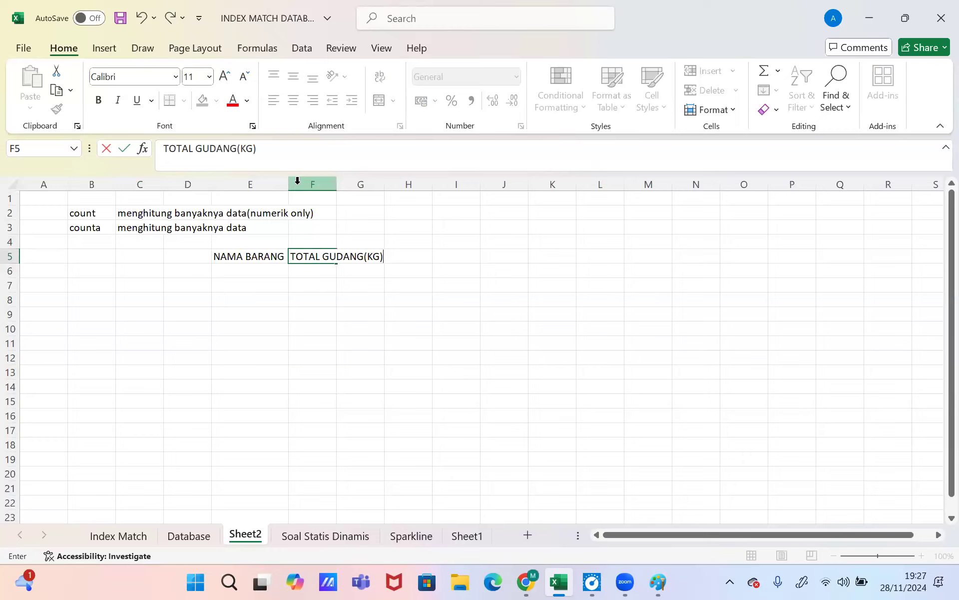
{"action": "key", "text": "Return"}
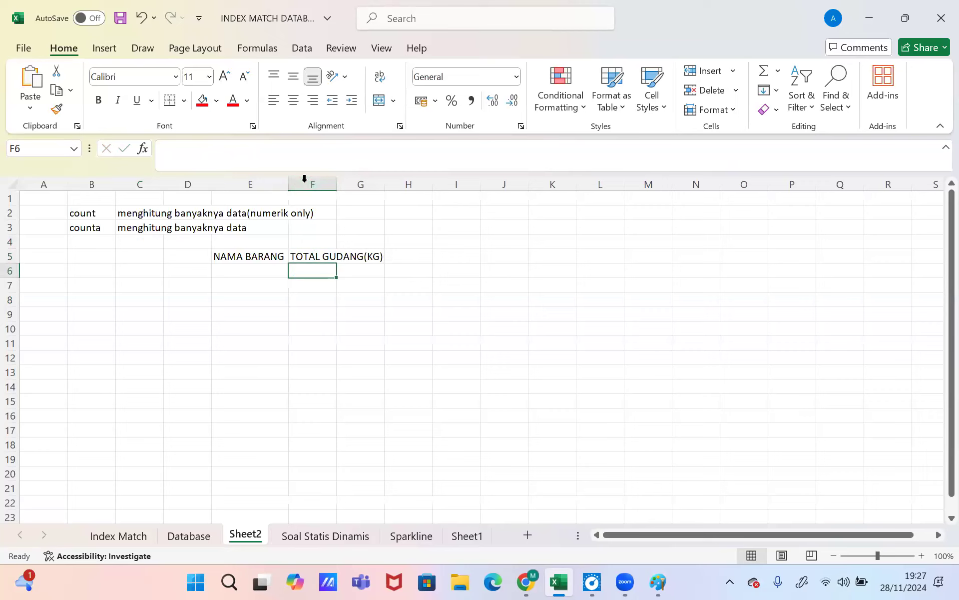
{"action": "double_click", "coordinate": [336, 183]}
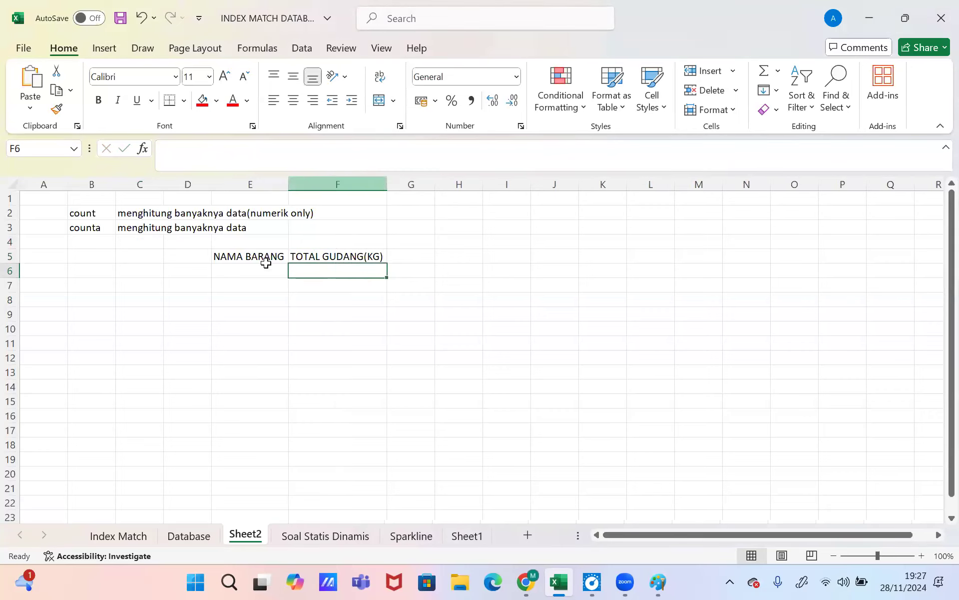
Step: List the items MINYAK GORENG, TEPUNG, BERAS and SINGKONG in E6:E9 under NAMA BARANG
{"action": "left_click", "coordinate": [244, 270]}
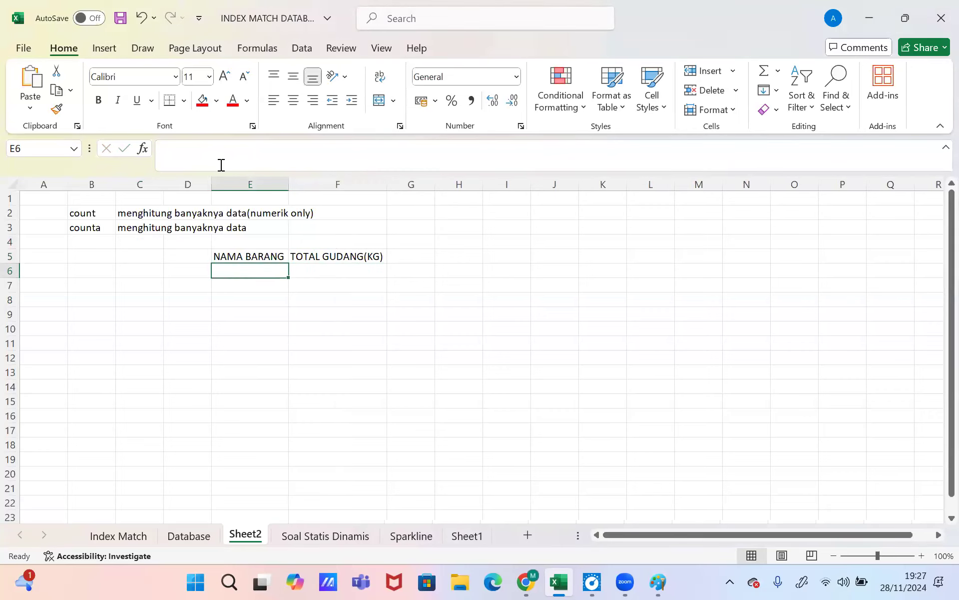
{"action": "left_click", "coordinate": [247, 274]}
{"action": "type", "text": "MINYAK GO"}
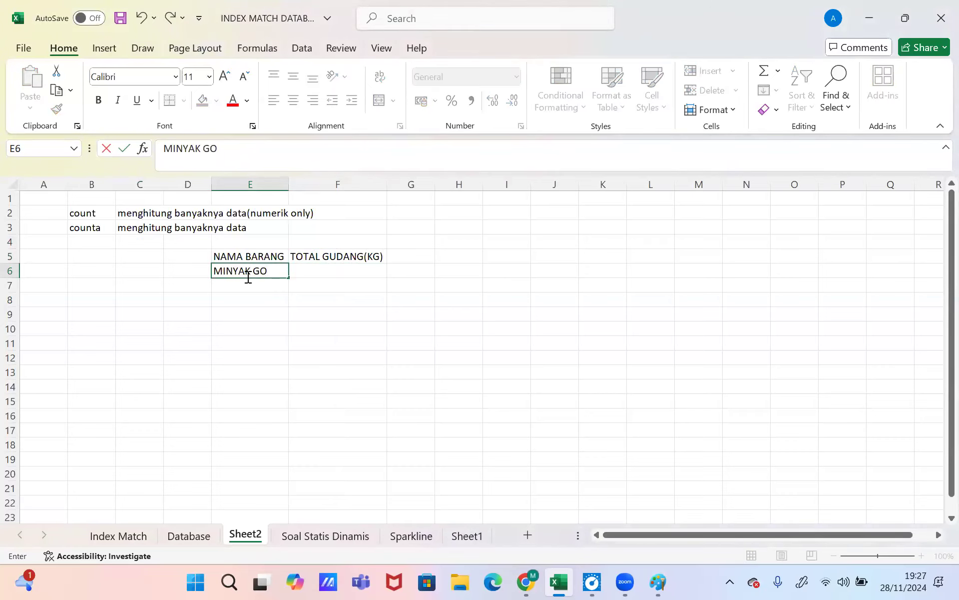
{"action": "type", "text": "RENG"}
{"action": "key", "text": "Return"}
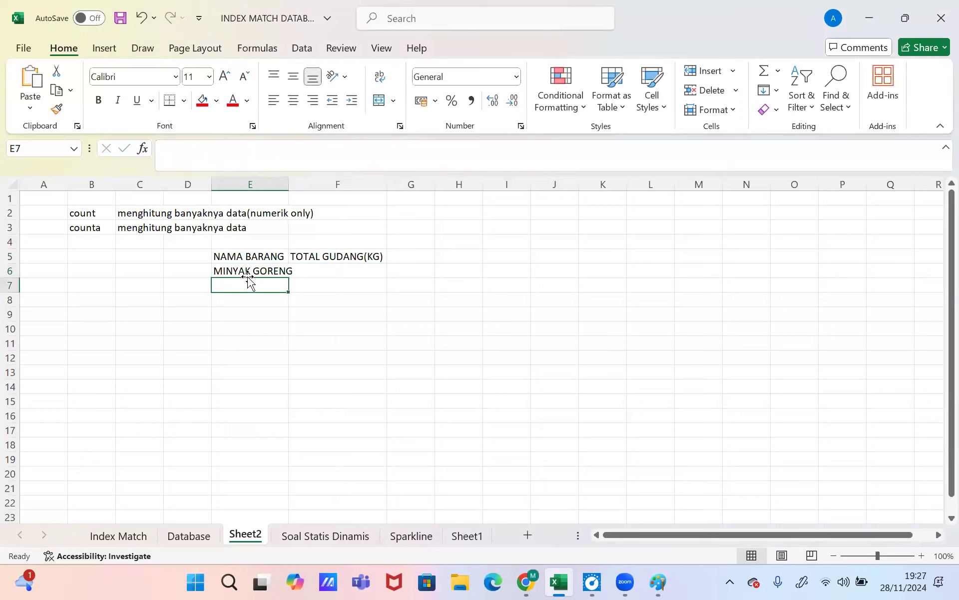
{"action": "type", "text": "MIE"}
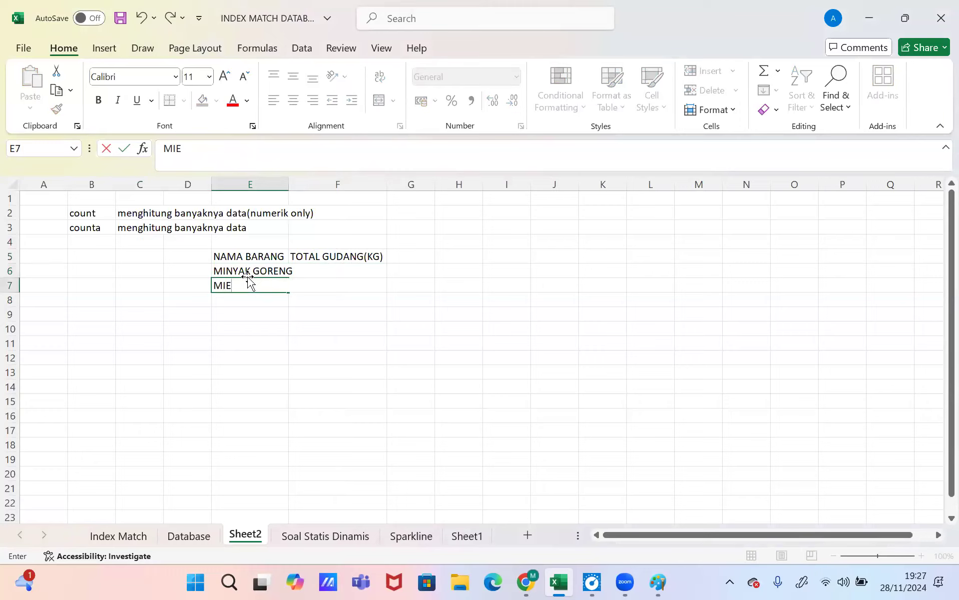
{"action": "key", "text": "BackSpace"}
{"action": "key", "text": "BackSpace"}
{"action": "key", "text": "BackSpace"}
{"action": "type", "text": "TEPUNG"}
{"action": "key", "text": "Return"}
{"action": "type", "text": "BERAS"}
{"action": "key", "text": "Return"}
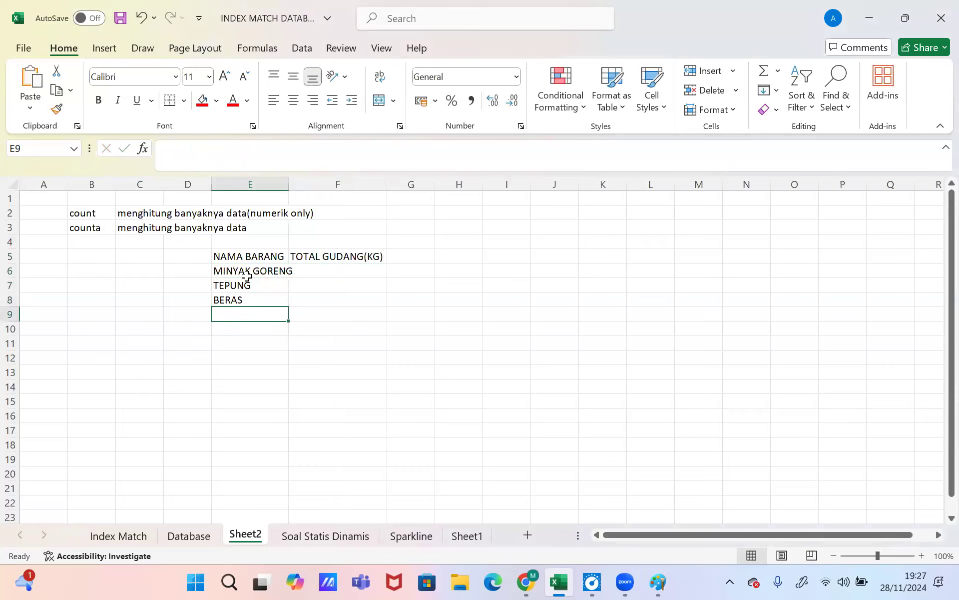
{"action": "type", "text": "SINGKONG"}
{"action": "key", "text": "Return"}
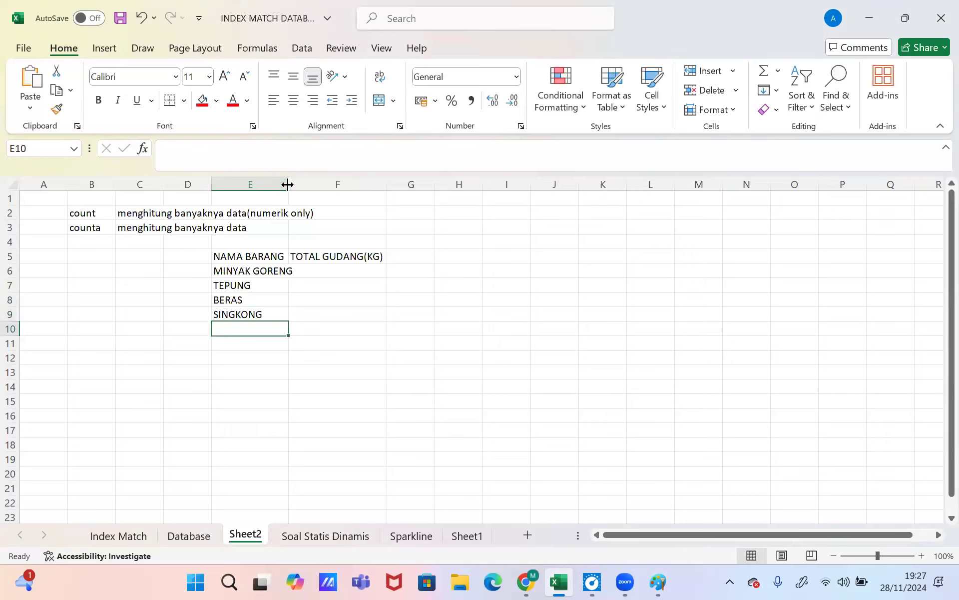
Step: Enter the warehouse totals 10000, 2032, 123333 and 109 in F6:F9
{"action": "left_click", "coordinate": [318, 268]}
{"action": "type", "text": "10000"}
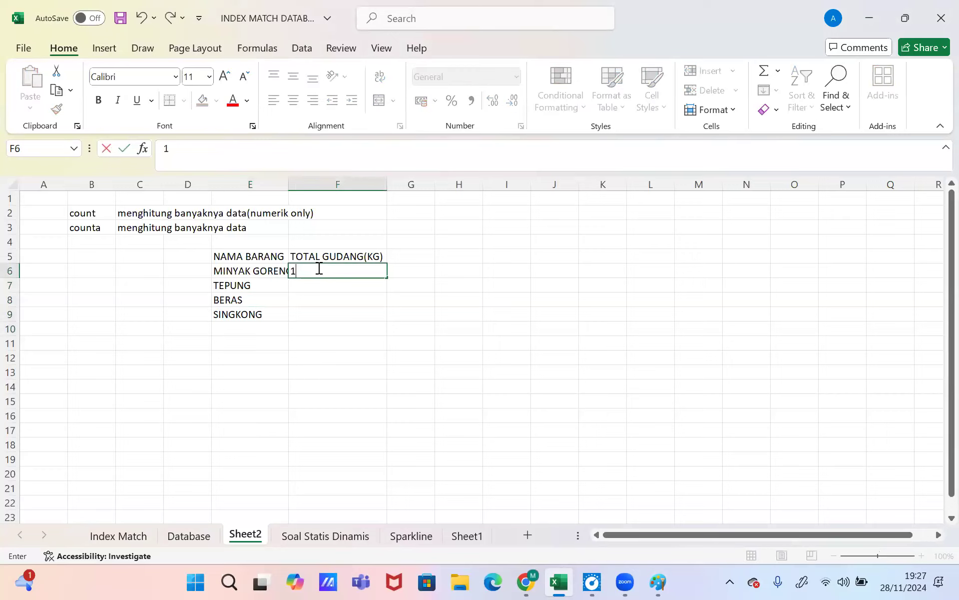
{"action": "key", "text": "Return"}
{"action": "type", "text": "20321"}
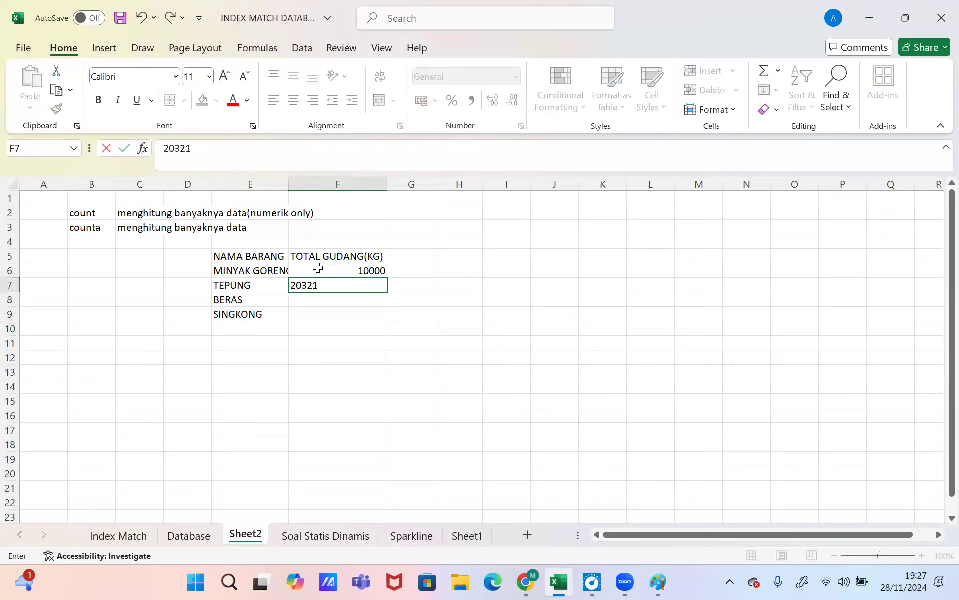
{"action": "key", "text": "Return"}
{"action": "type", "text": "1"}
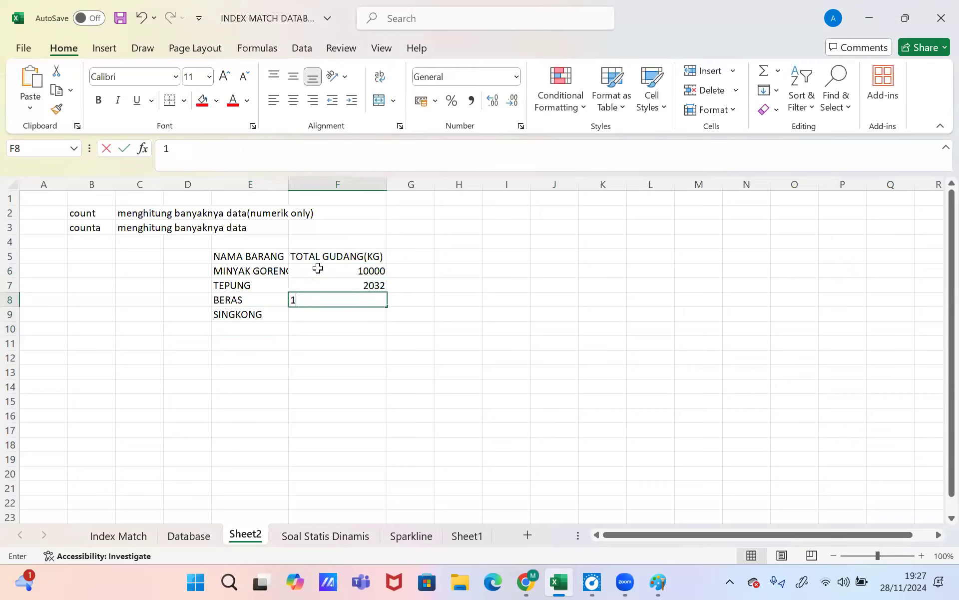
{"action": "type", "text": "23333"}
{"action": "key", "text": "Return"}
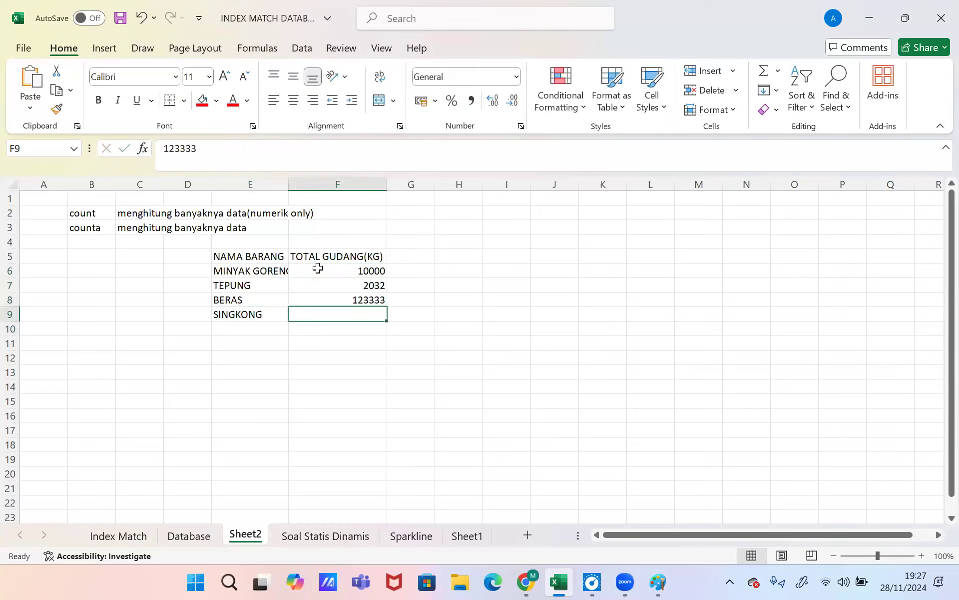
{"action": "type", "text": "109"}
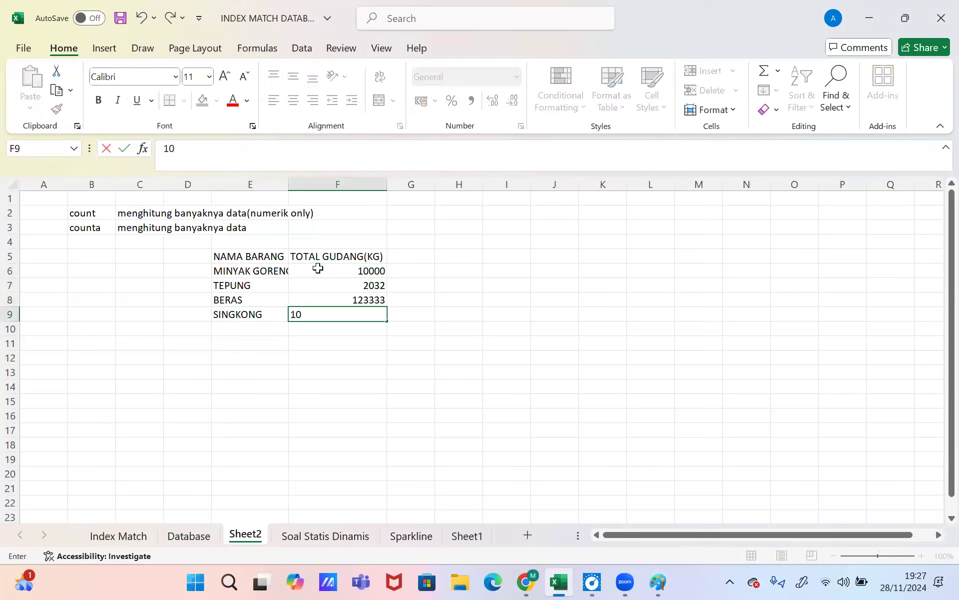
{"action": "key", "text": "Return"}
Step: Apply the Accounting number format to the whole table E5:F9
{"action": "key", "text": "Up"}
{"action": "key", "text": "shift+Left"}
{"action": "key", "text": "shift+Left"}
{"action": "key", "text": "shift+Up"}
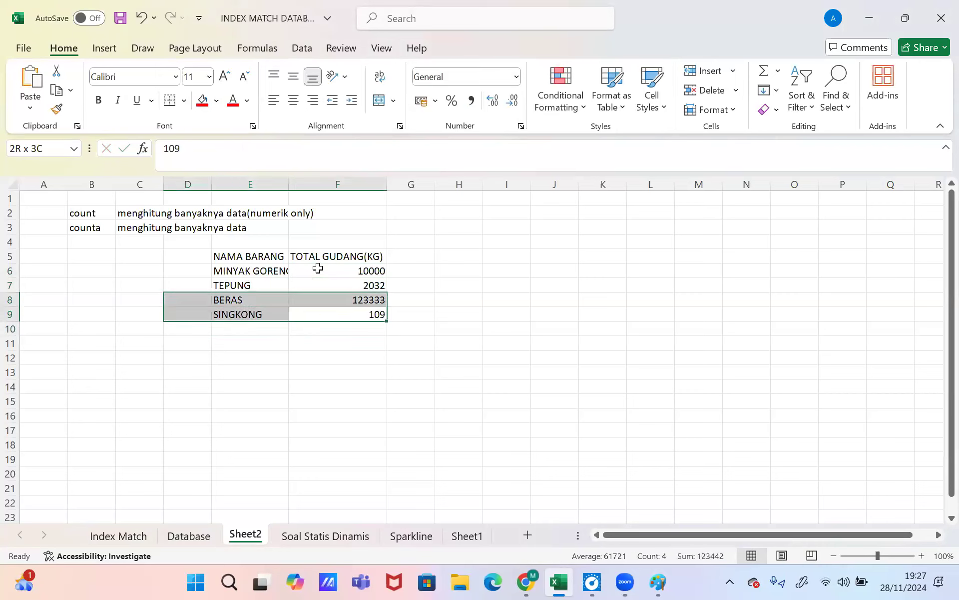
{"action": "key", "text": "shift+Right"}
{"action": "key", "text": "shift+Up"}
{"action": "key", "text": "shift+Up"}
{"action": "key", "text": "shift+Up"}
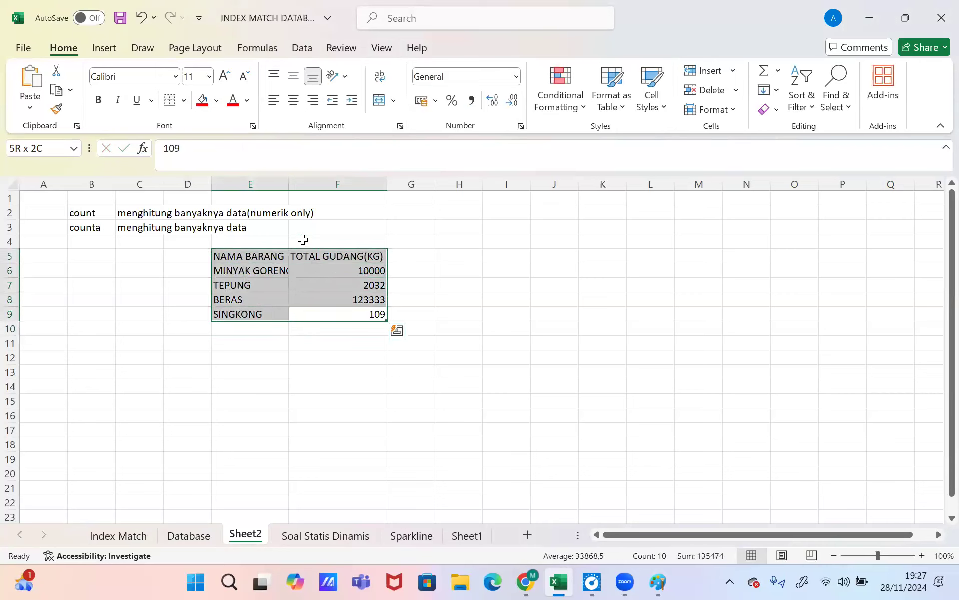
{"action": "left_click", "coordinate": [401, 49]}
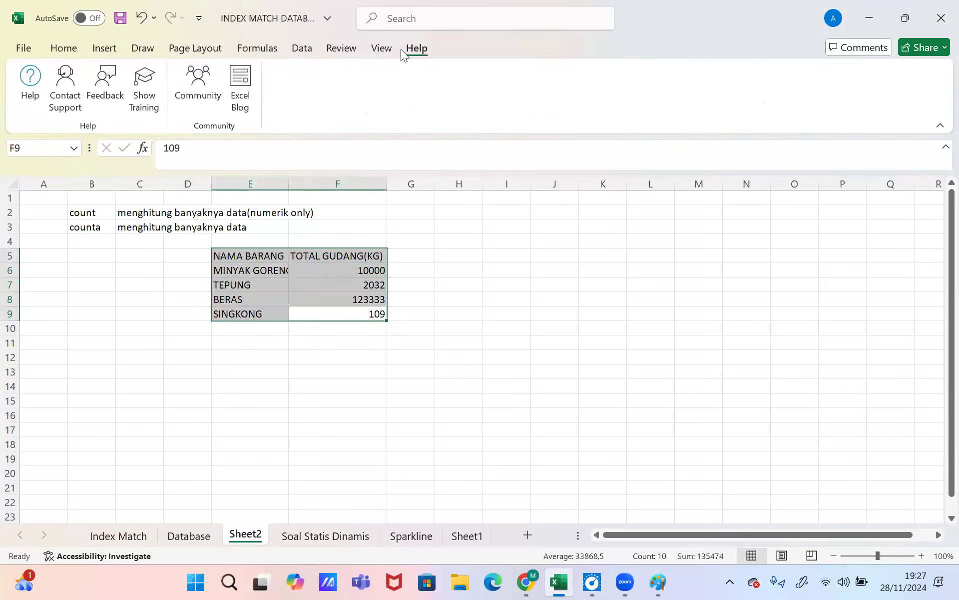
{"action": "left_click", "coordinate": [77, 44]}
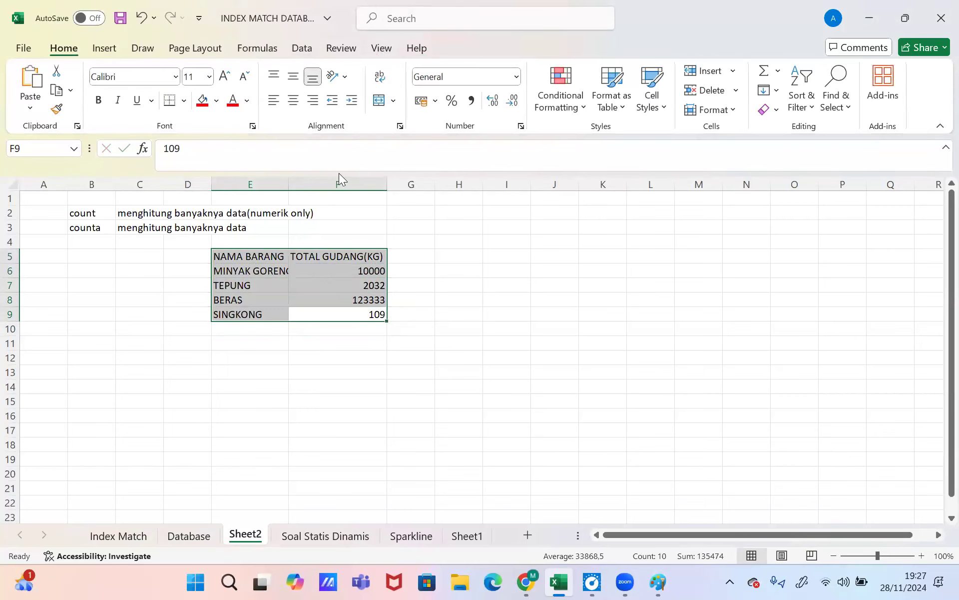
{"action": "left_click", "coordinate": [516, 76]}
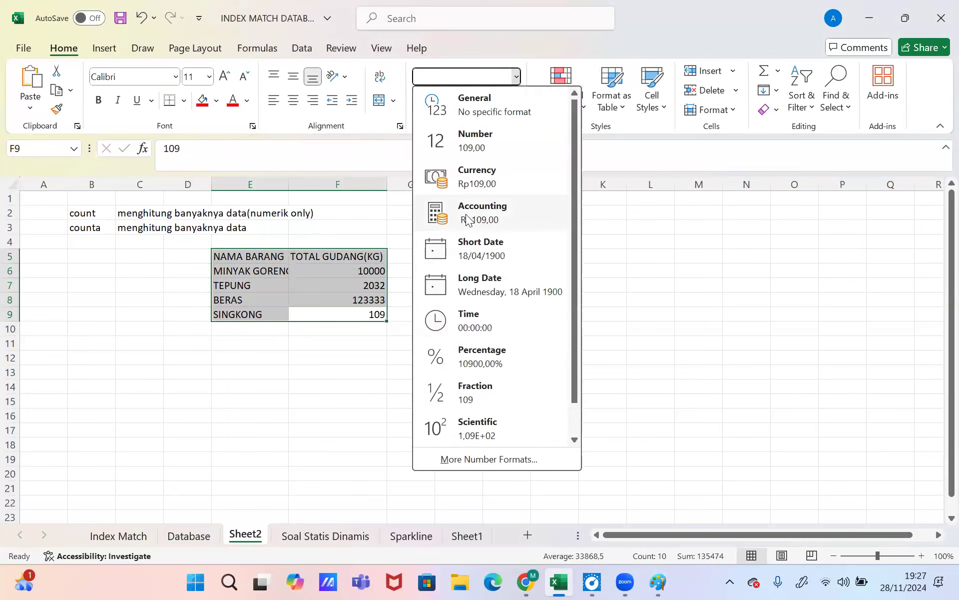
{"action": "left_click", "coordinate": [467, 220]}
Step: Add all borders to the table E5:F9 and widen column E to about 16.36 so MINYAK GORENG fits
{"action": "left_click_drag", "start_coordinate": [257, 254], "coordinate": [339, 319]}
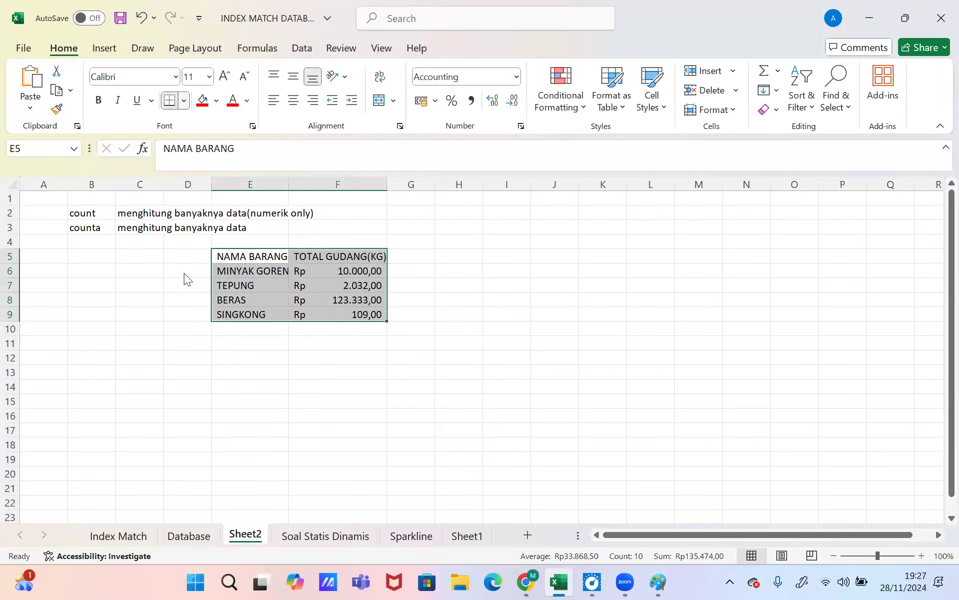
{"action": "left_click", "coordinate": [190, 258]}
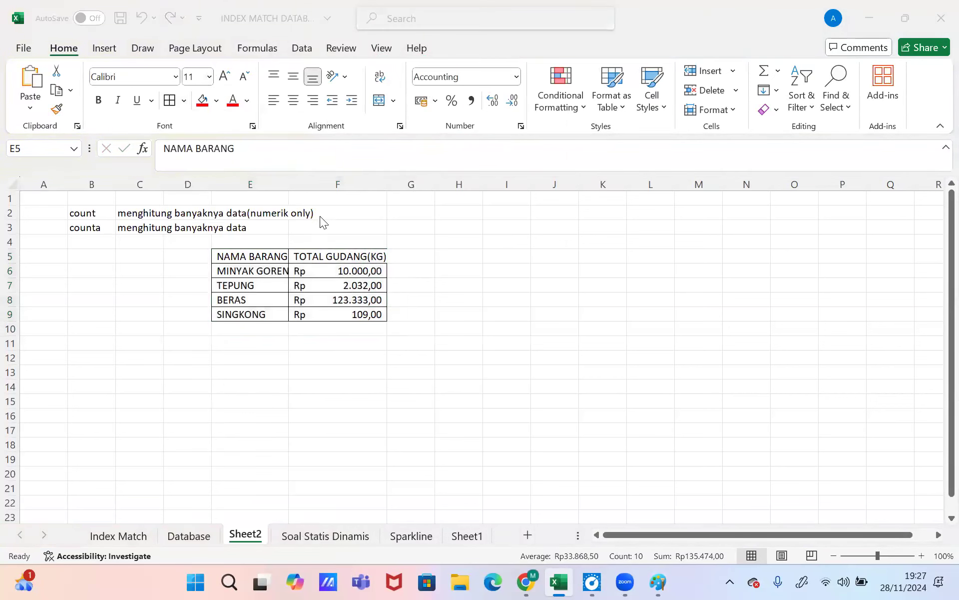
{"action": "double_click", "coordinate": [288, 184]}
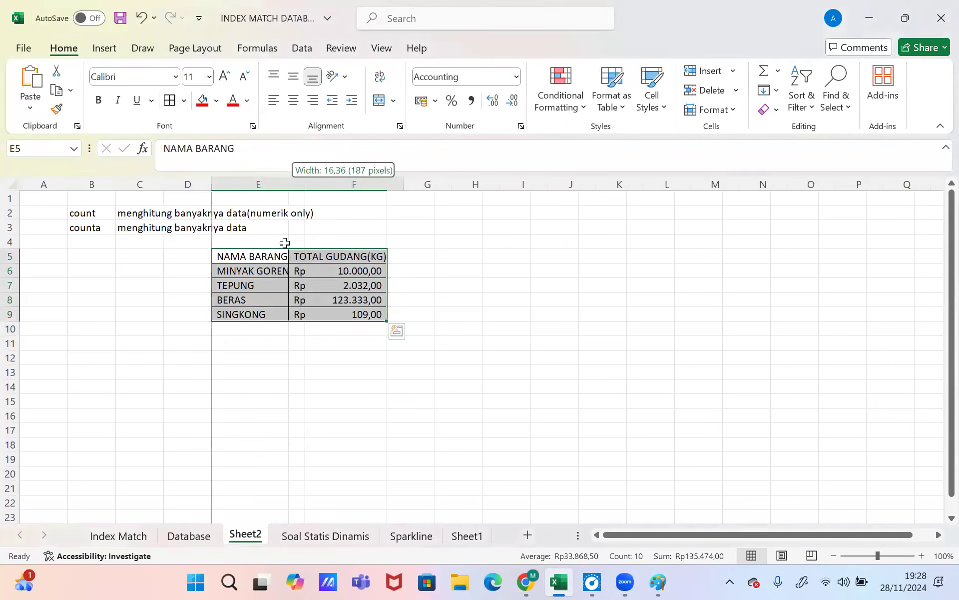
Step: Fill the header cells E5:F5 with the standard green color
{"action": "left_click_drag", "start_coordinate": [289, 255], "coordinate": [349, 258]}
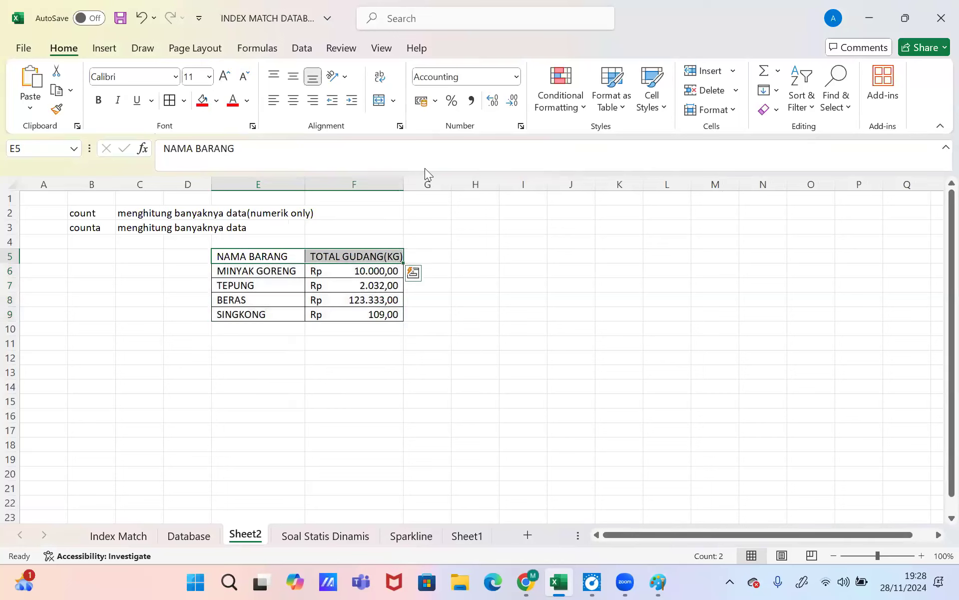
{"action": "left_click", "coordinate": [216, 101]}
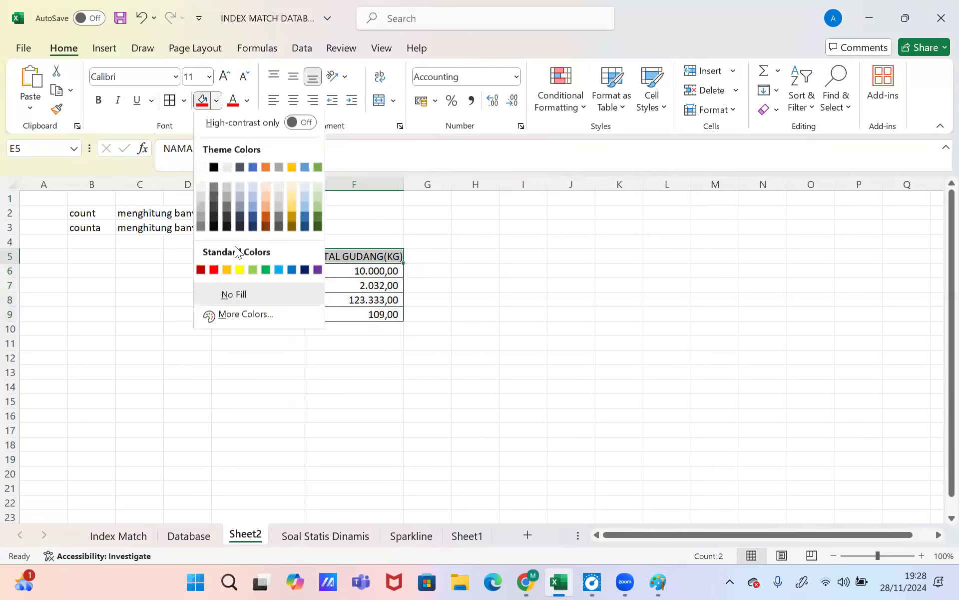
{"action": "left_click", "coordinate": [257, 270]}
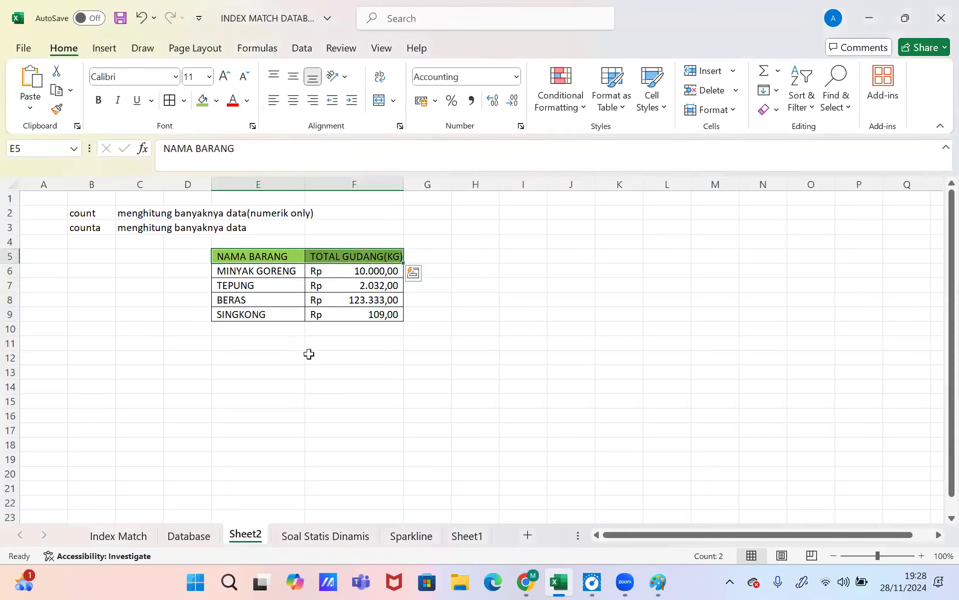
{"action": "left_click", "coordinate": [217, 101]}
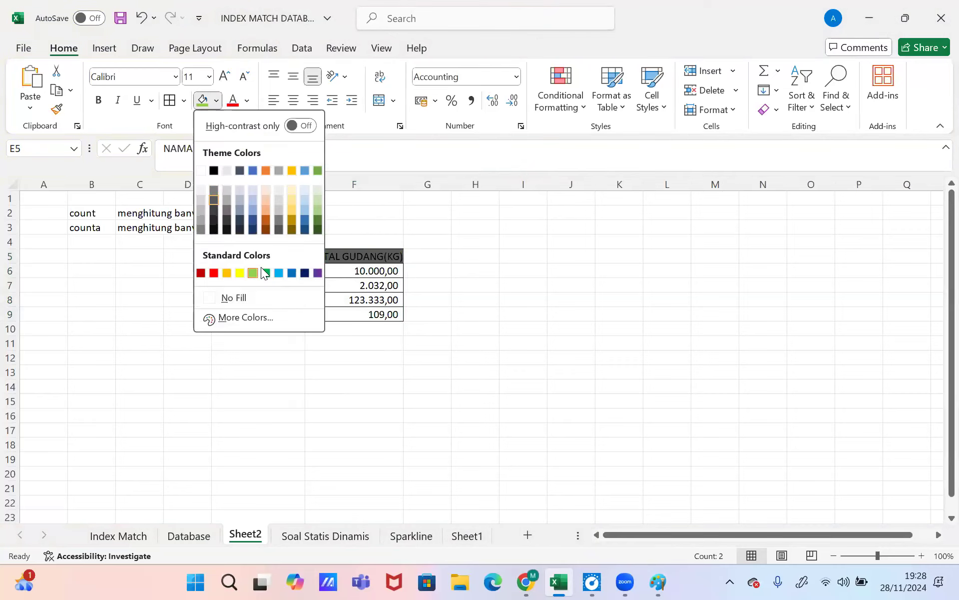
{"action": "left_click", "coordinate": [273, 330]}
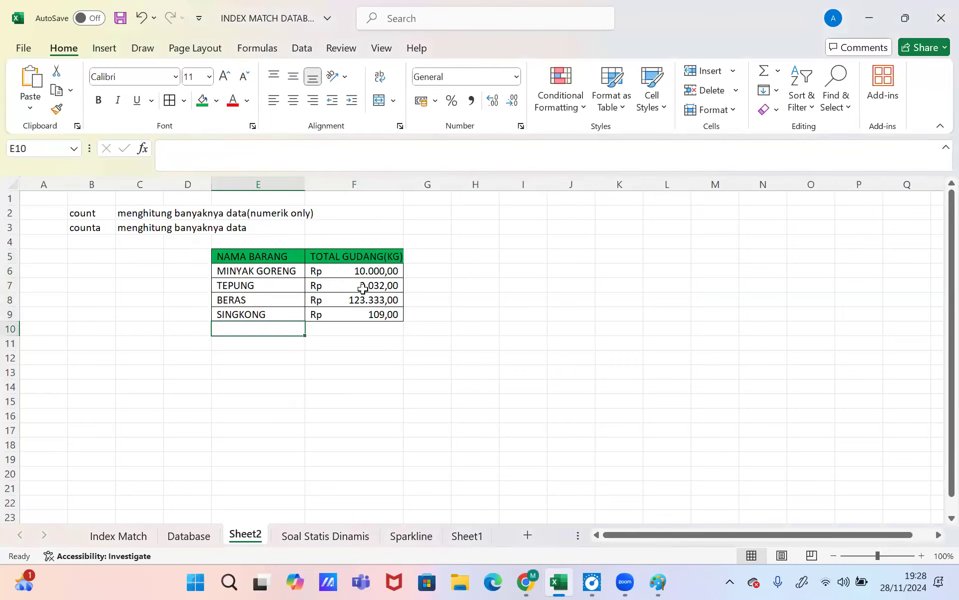
Step: Format the totals in F6:F9 as Number with no decimal places
{"action": "left_click_drag", "start_coordinate": [364, 270], "coordinate": [365, 313]}
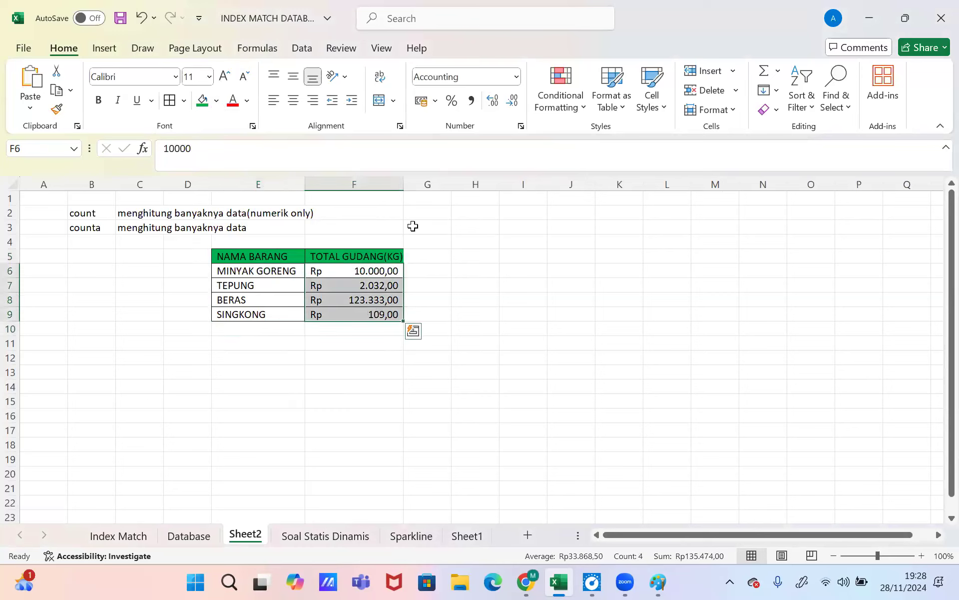
{"action": "left_click", "coordinate": [516, 77]}
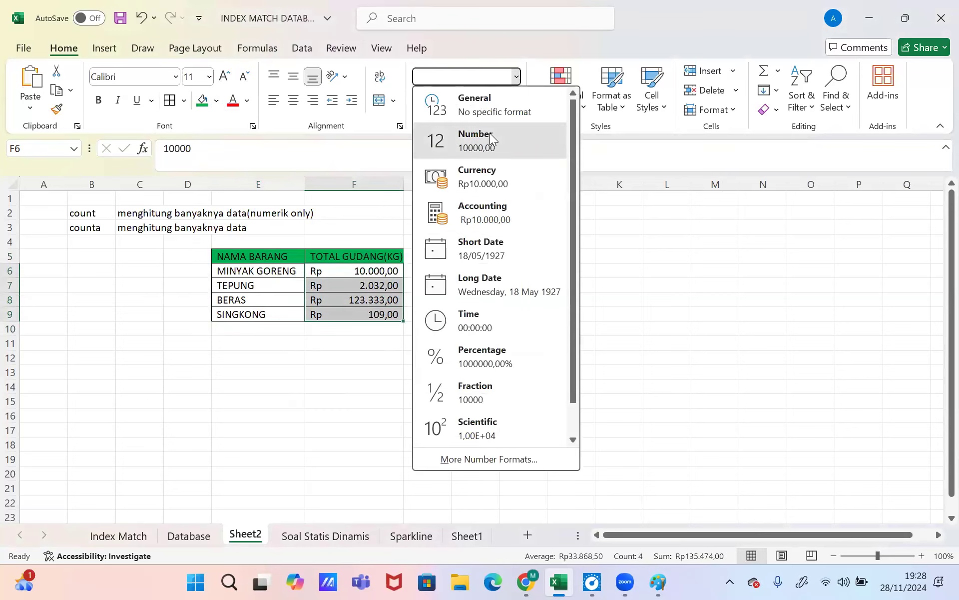
{"action": "left_click", "coordinate": [490, 135]}
{"action": "left_click", "coordinate": [498, 100]}
{"action": "left_click", "coordinate": [499, 100]}
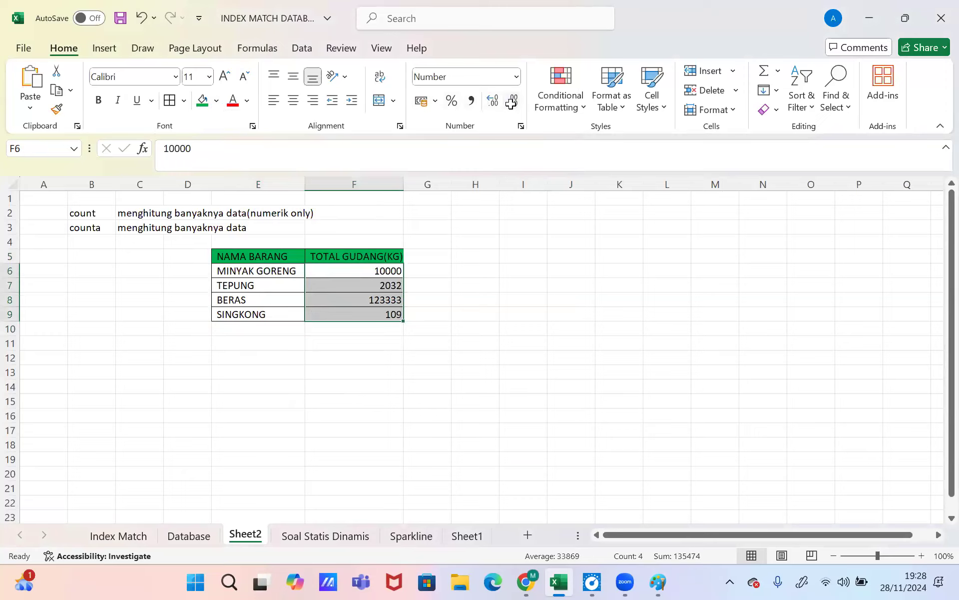
{"action": "left_click", "coordinate": [374, 371]}
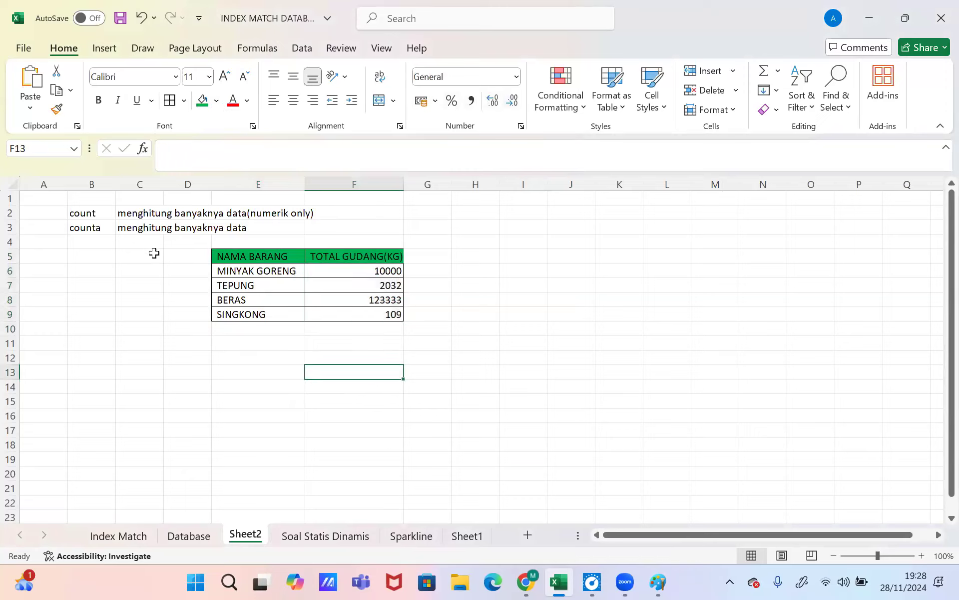
Step: Review the four item names listed under NAMA BARANG in E6:E9
{"action": "left_click", "coordinate": [225, 272]}
{"action": "left_click", "coordinate": [224, 284]}
{"action": "left_click", "coordinate": [229, 300]}
{"action": "left_click", "coordinate": [241, 315]}
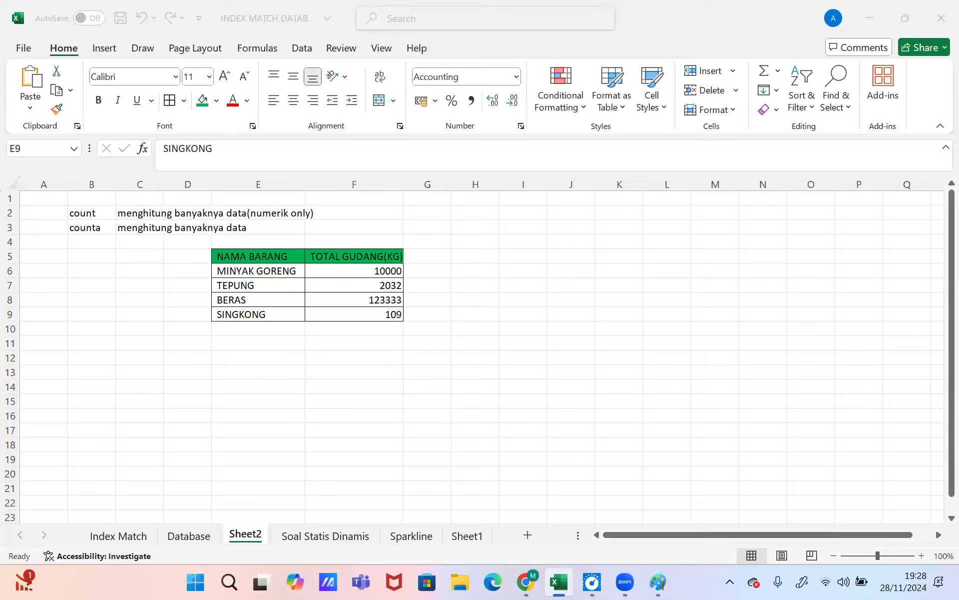
{"action": "left_click", "coordinate": [258, 272]}
{"action": "left_click", "coordinate": [254, 286]}
{"action": "left_click", "coordinate": [259, 300]}
{"action": "left_click", "coordinate": [257, 314]}
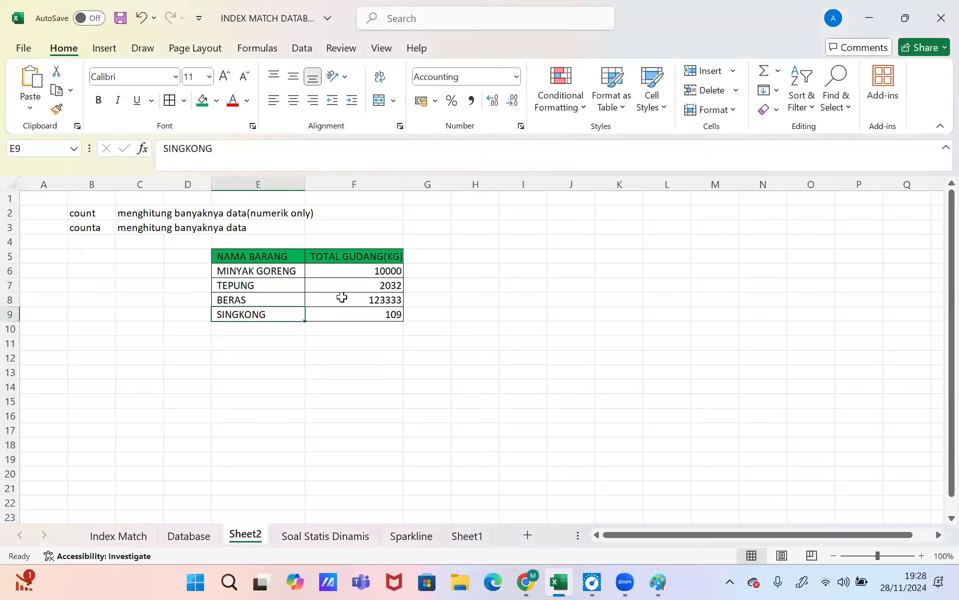
Step: Label cell D11 as count and cell D12 as counta below the item table
{"action": "double_click", "coordinate": [200, 345]}
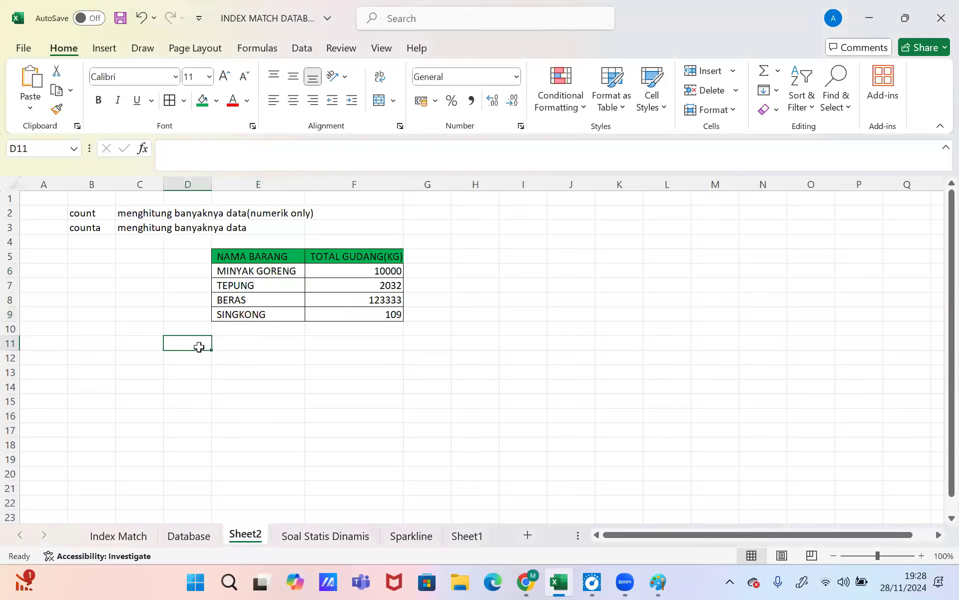
{"action": "type", "text": "count"}
{"action": "key", "text": "Return"}
{"action": "type", "text": "counta"}
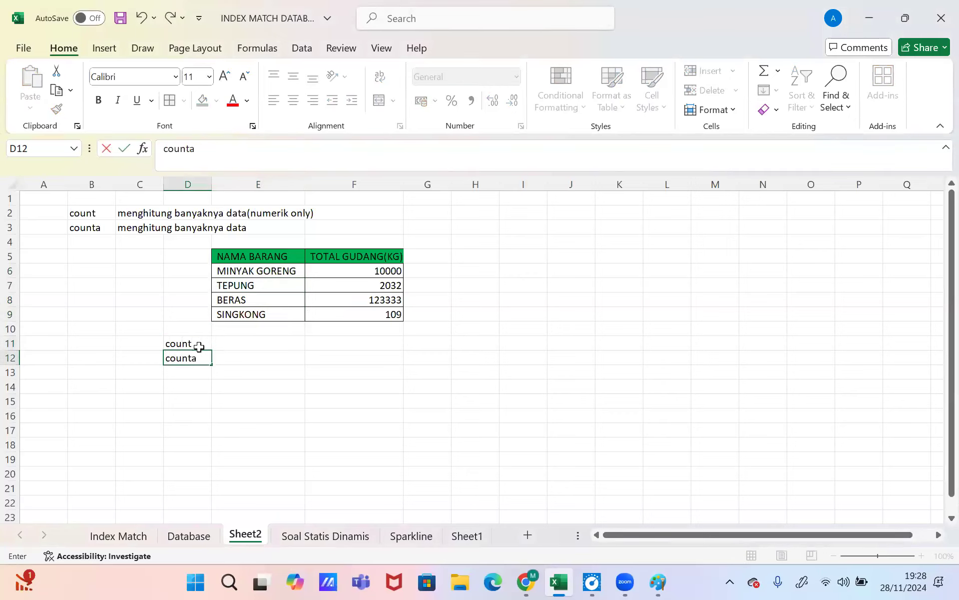
{"action": "key", "text": "Tab"}
Step: Enter a COUNT formula in E11 over the item names in E6:E9
{"action": "key", "text": "Up"}
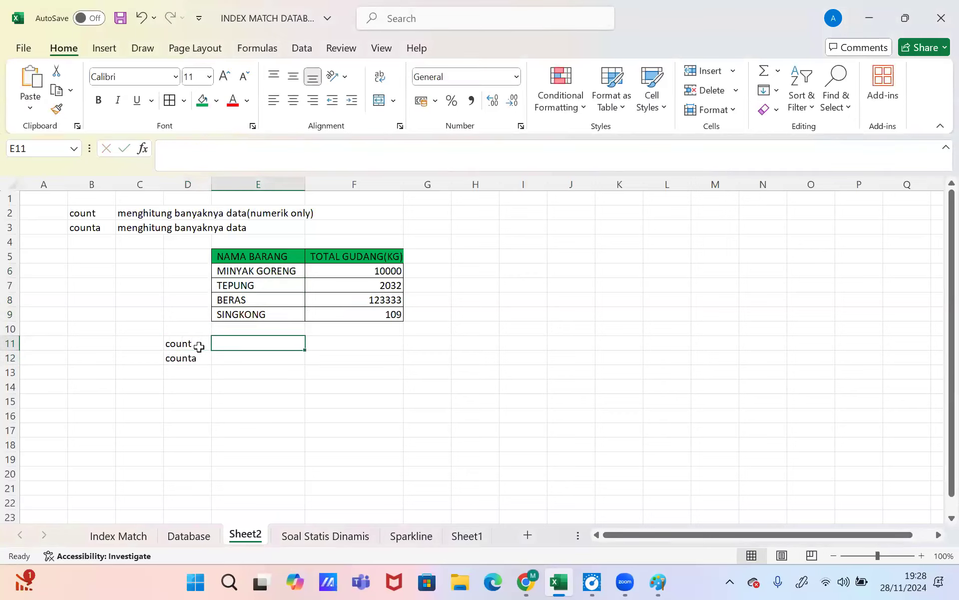
{"action": "type", "text": "=count"}
{"action": "key", "text": "Tab"}
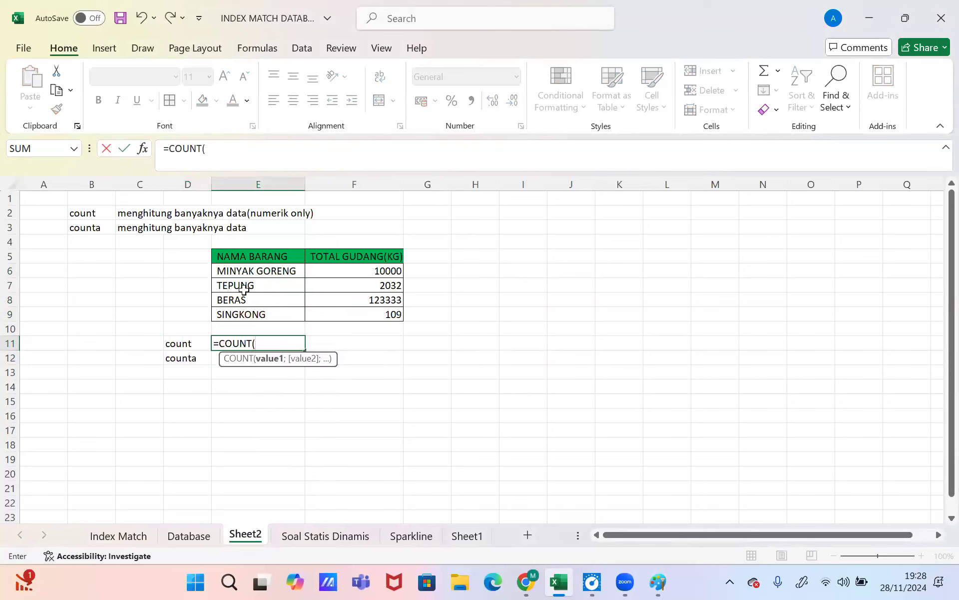
{"action": "left_click_drag", "start_coordinate": [247, 273], "coordinate": [248, 314]}
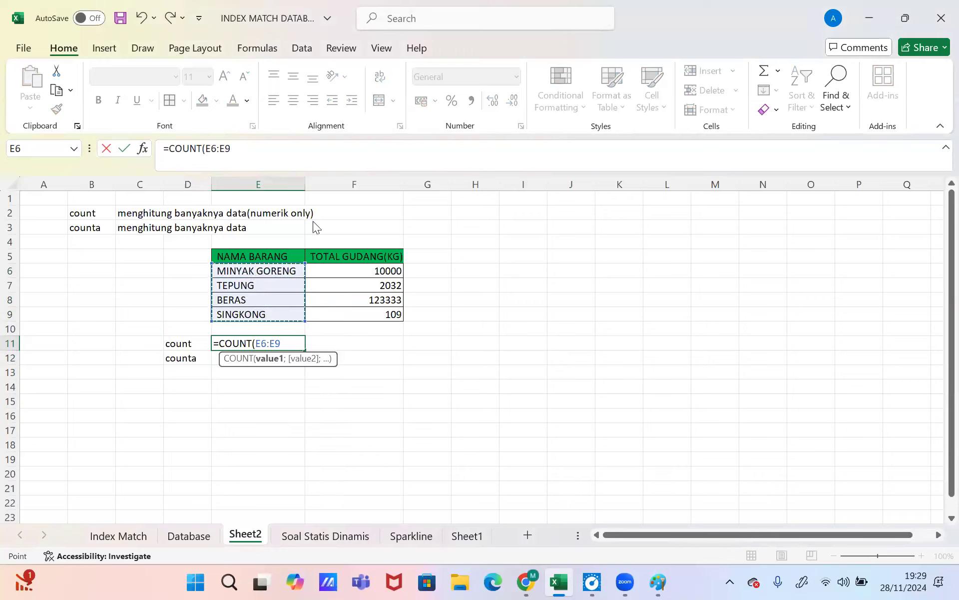
{"action": "left_click", "coordinate": [339, 150]}
{"action": "key", "text": "Return"}
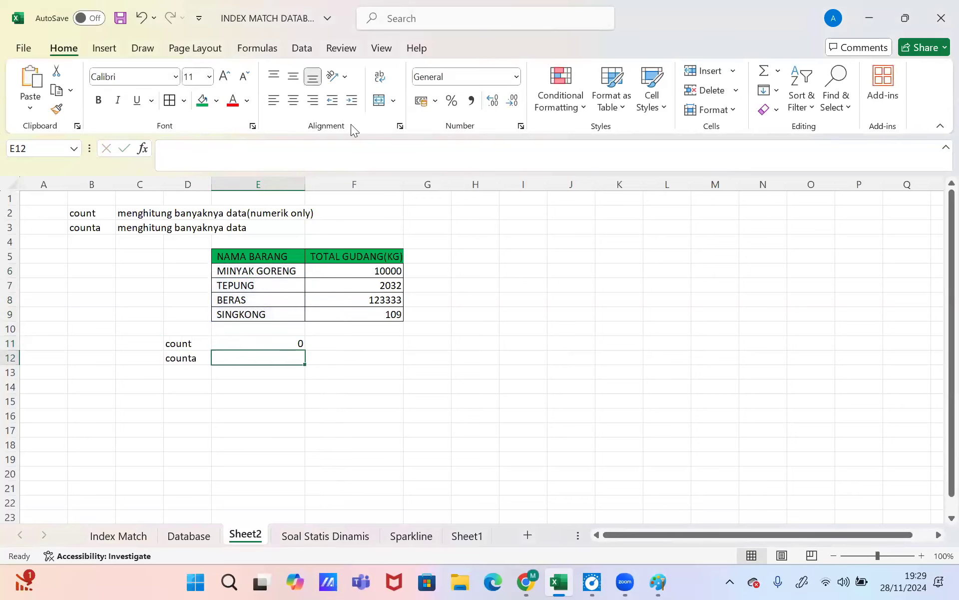
Step: Enter a COUNTA formula in E12 over the item names in E6:E9
{"action": "type", "text": "=count"}
{"action": "key", "text": "Down"}
{"action": "key", "text": "Tab"}
{"action": "left_click", "coordinate": [251, 271]}
{"action": "left_click_drag", "start_coordinate": [250, 271], "coordinate": [249, 314]}
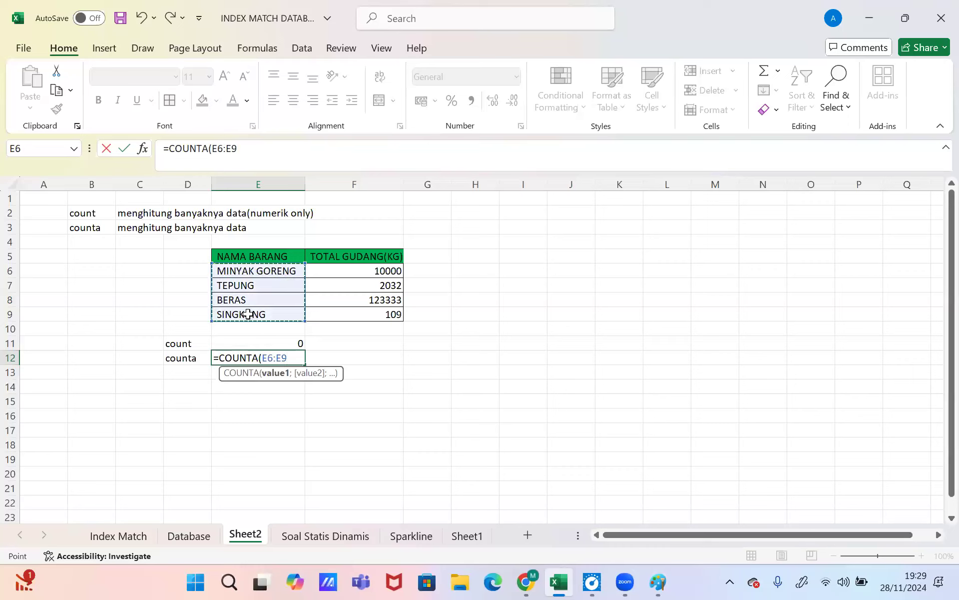
{"action": "key", "text": "Return"}
Step: Enter a COUNT formula in F11 over the warehouse totals in F6:F9
{"action": "key", "text": "Up"}
{"action": "key", "text": "Up"}
{"action": "key", "text": "Right"}
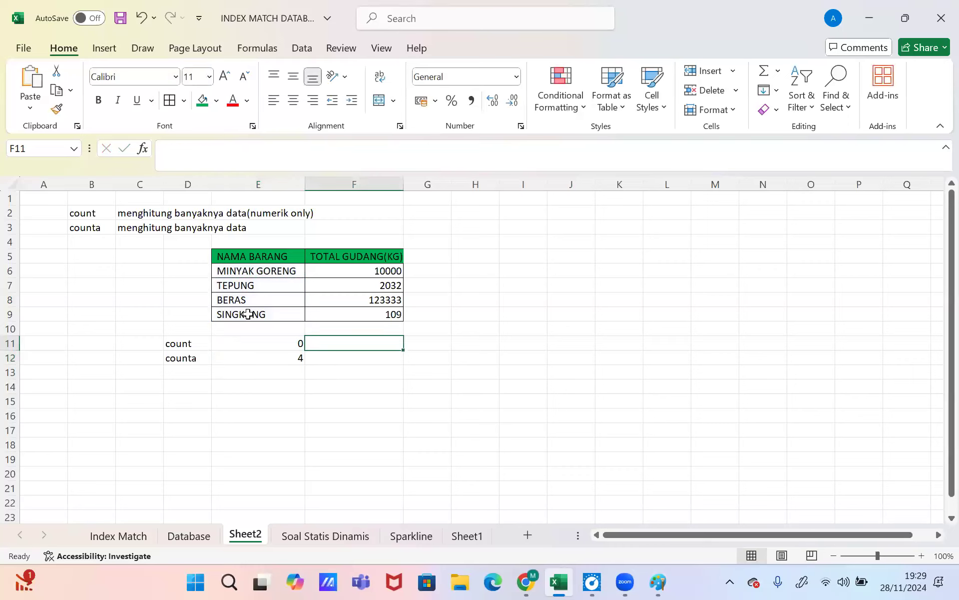
{"action": "type", "text": "=coun"}
{"action": "key", "text": "Tab"}
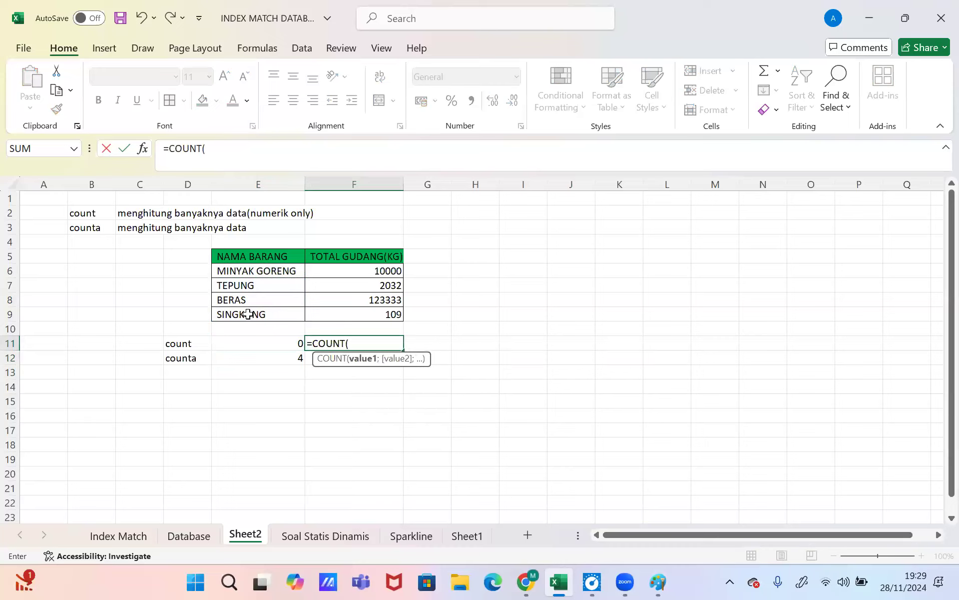
{"action": "left_click_drag", "start_coordinate": [332, 271], "coordinate": [324, 313]}
{"action": "key", "text": "Return"}
Step: Enter a COUNTA formula in F12 over the warehouse totals in F6:F9, and check the formula in E11
{"action": "type", "text": "=count"}
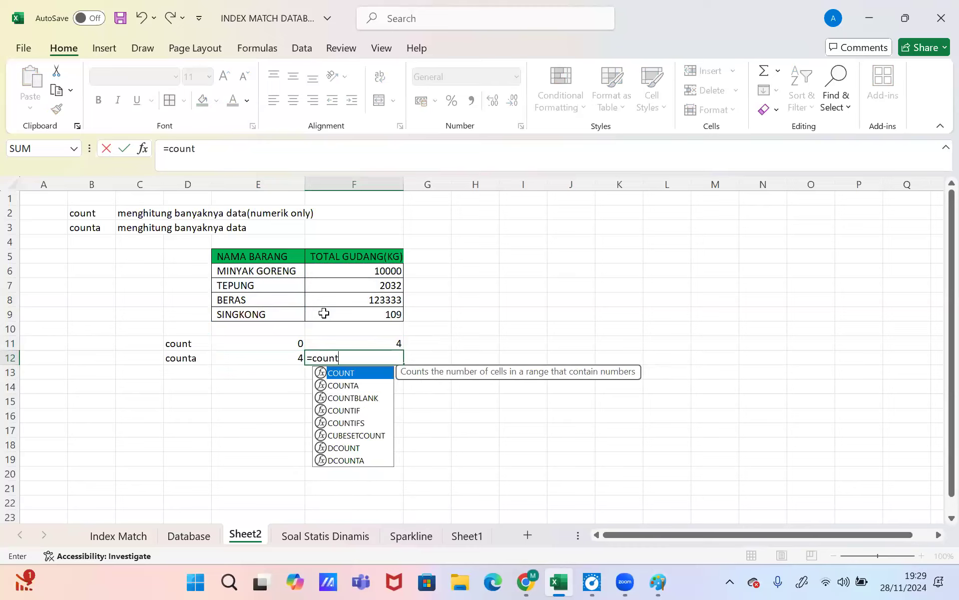
{"action": "key", "text": "Down"}
{"action": "key", "text": "Tab"}
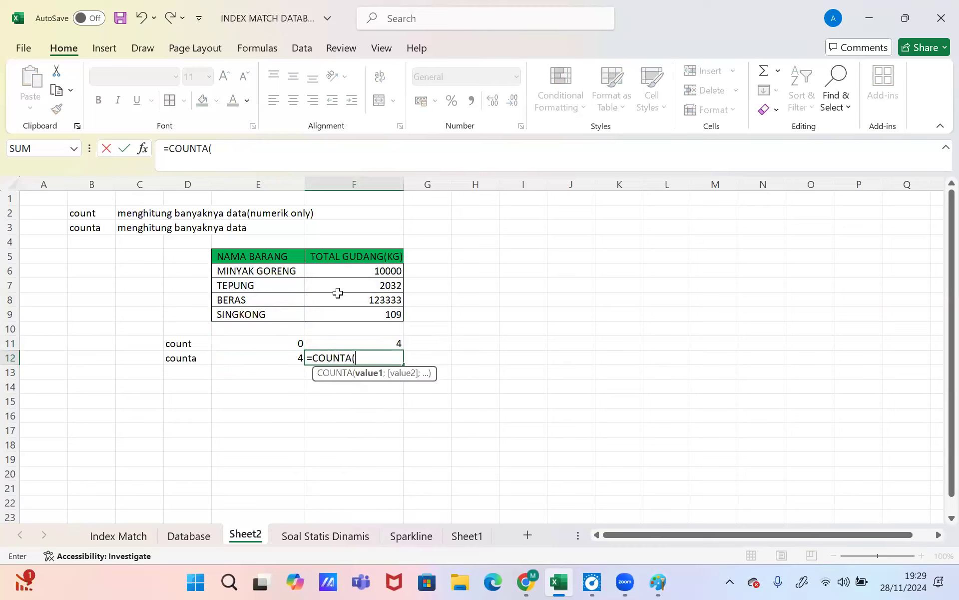
{"action": "left_click_drag", "start_coordinate": [355, 268], "coordinate": [358, 309]}
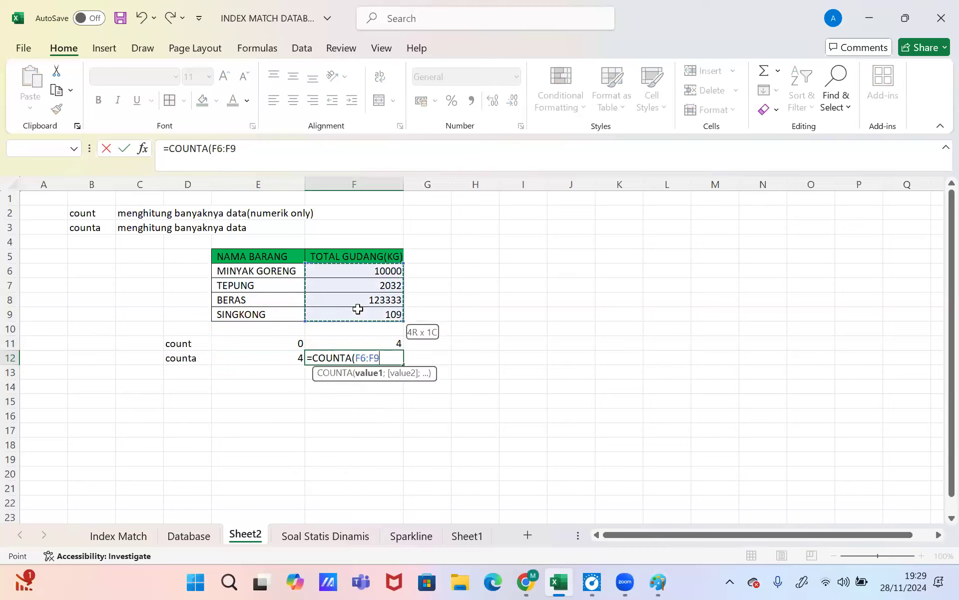
{"action": "key", "text": "Return"}
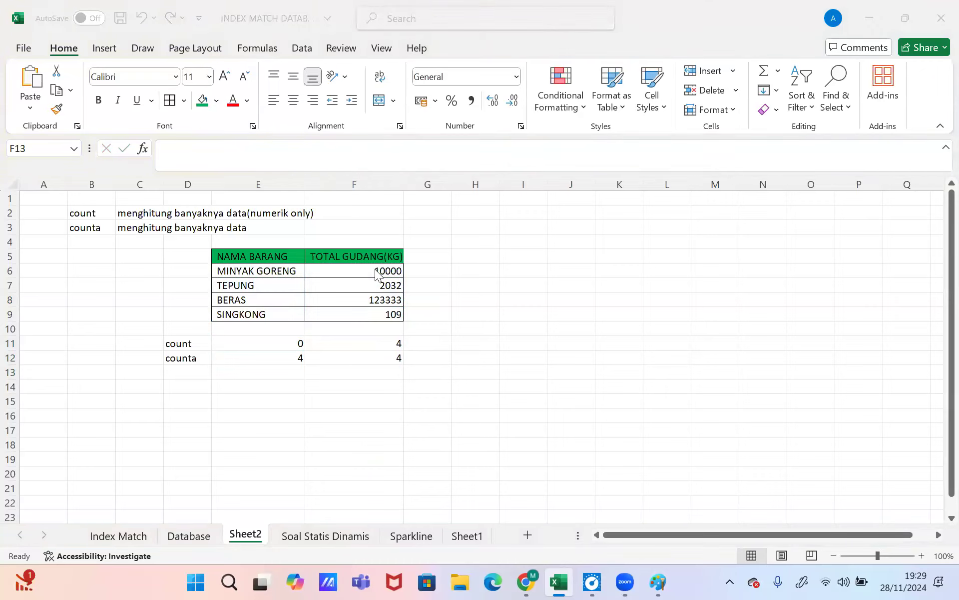
{"action": "left_click", "coordinate": [230, 350]}
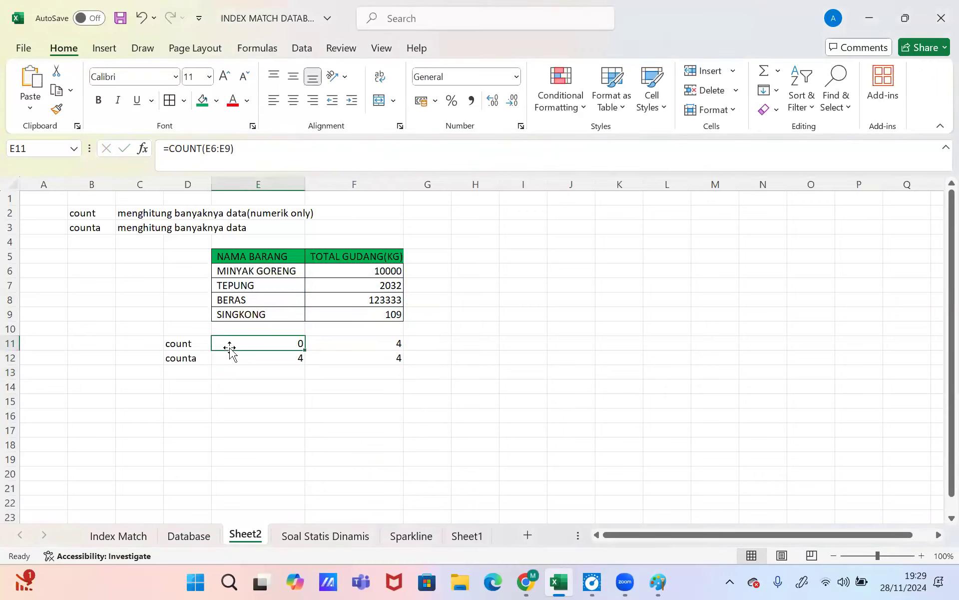
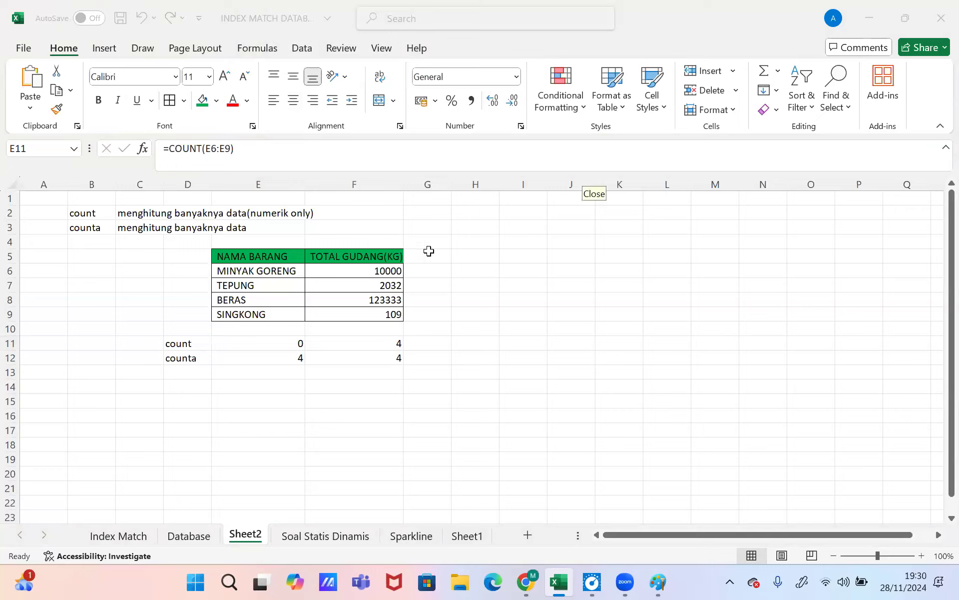
Step: Fill the table body E6:F9 with the standard light blue color
{"action": "left_click_drag", "start_coordinate": [244, 273], "coordinate": [257, 287]}
{"action": "left_click_drag", "start_coordinate": [351, 305], "coordinate": [358, 312]}
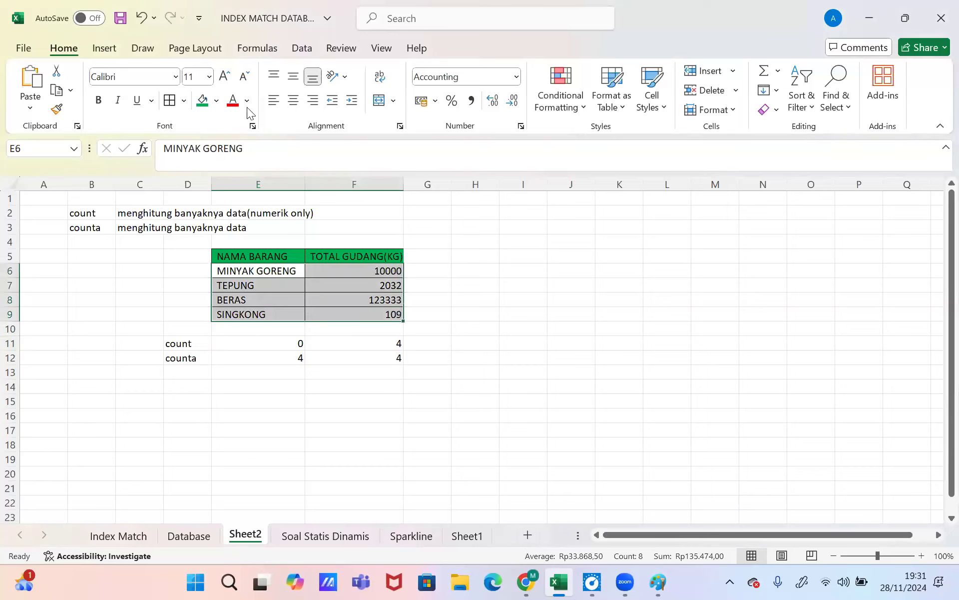
{"action": "left_click", "coordinate": [217, 101]}
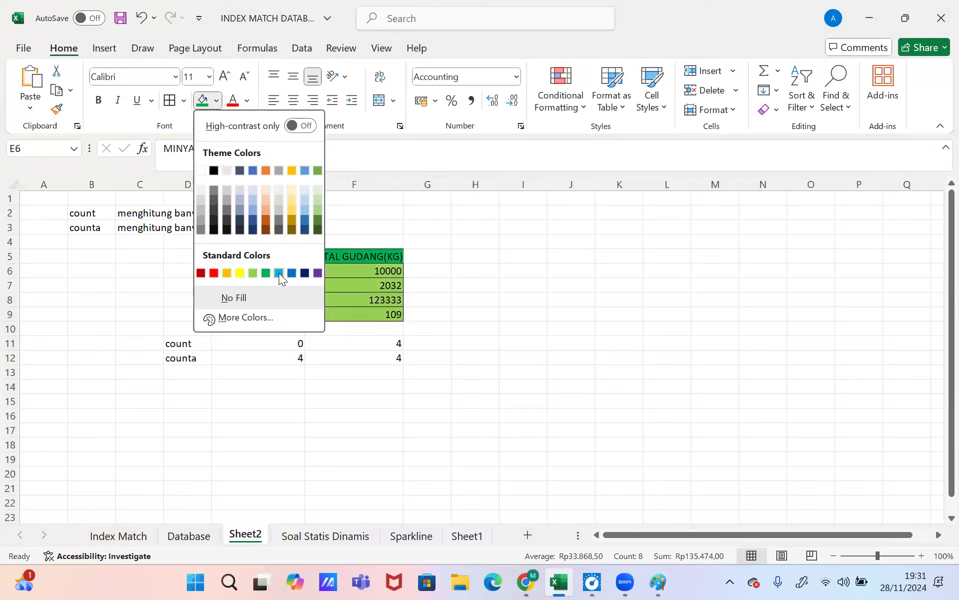
{"action": "left_click", "coordinate": [279, 273]}
Step: Define the name barang for the range E6:F9
{"action": "left_click", "coordinate": [61, 147]}
{"action": "type", "text": "minya"}
{"action": "key", "text": "BackSpace"}
{"action": "key", "text": "BackSpace"}
{"action": "key", "text": "BackSpace"}
{"action": "key", "text": "BackSpace"}
{"action": "key", "text": "BackSpace"}
{"action": "type", "text": "barang"}
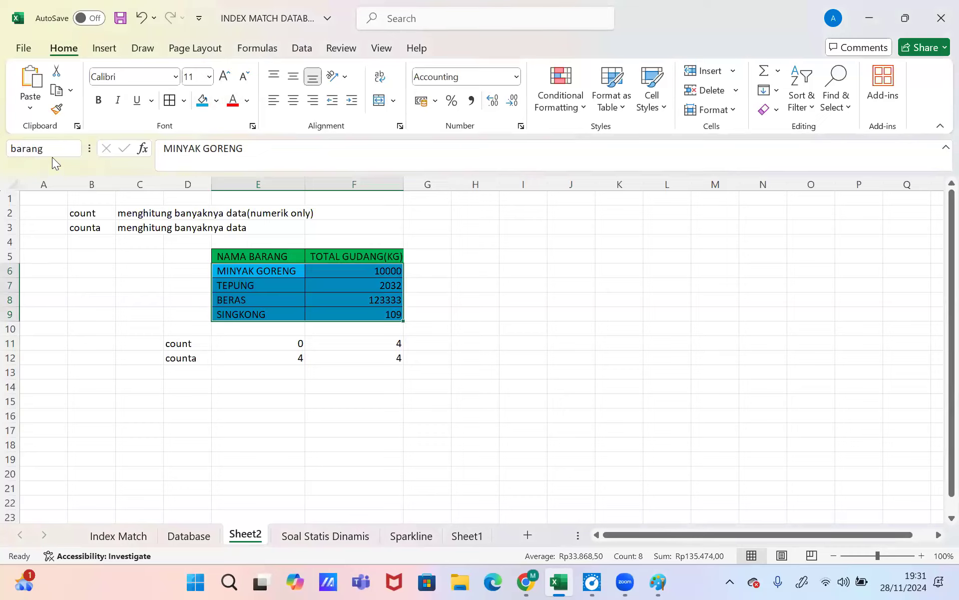
{"action": "key", "text": "Return"}
Step: Switch to the Database sheet and widen column G slightly
{"action": "left_click", "coordinate": [188, 536]}
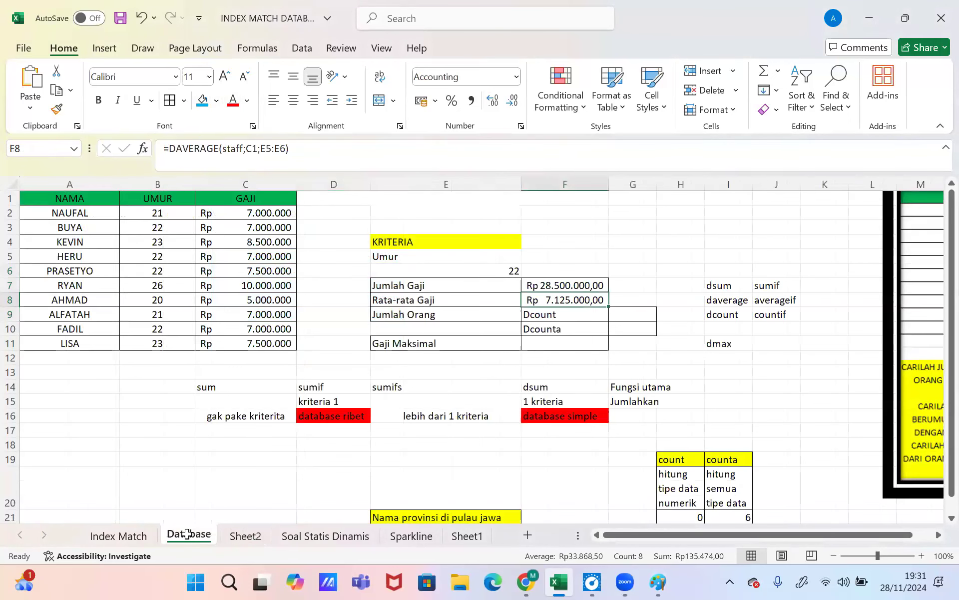
{"action": "left_click_drag", "start_coordinate": [615, 321], "coordinate": [617, 321]}
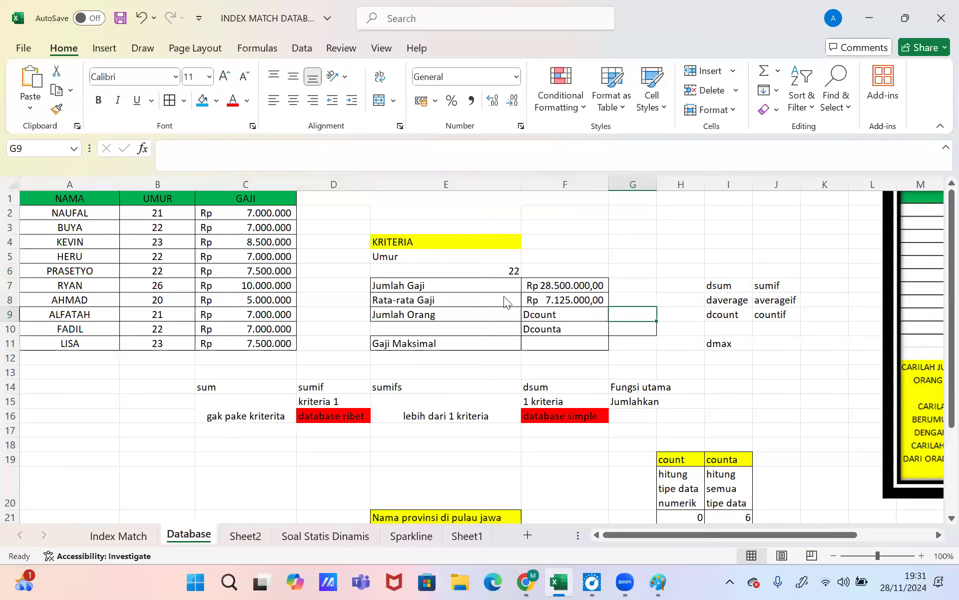
{"action": "left_click_drag", "start_coordinate": [656, 184], "coordinate": [671, 183]}
Step: Enter =DCOUNT(staff;B1;E5:E6) in G9 to count the people matching the Umur criterion
{"action": "left_click", "coordinate": [628, 152]}
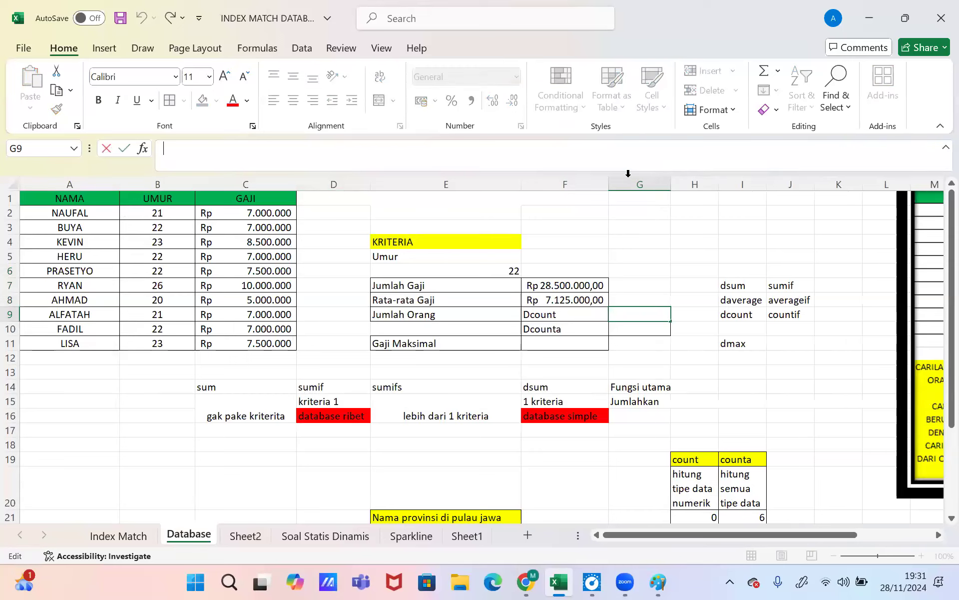
{"action": "type", "text": "=dco"}
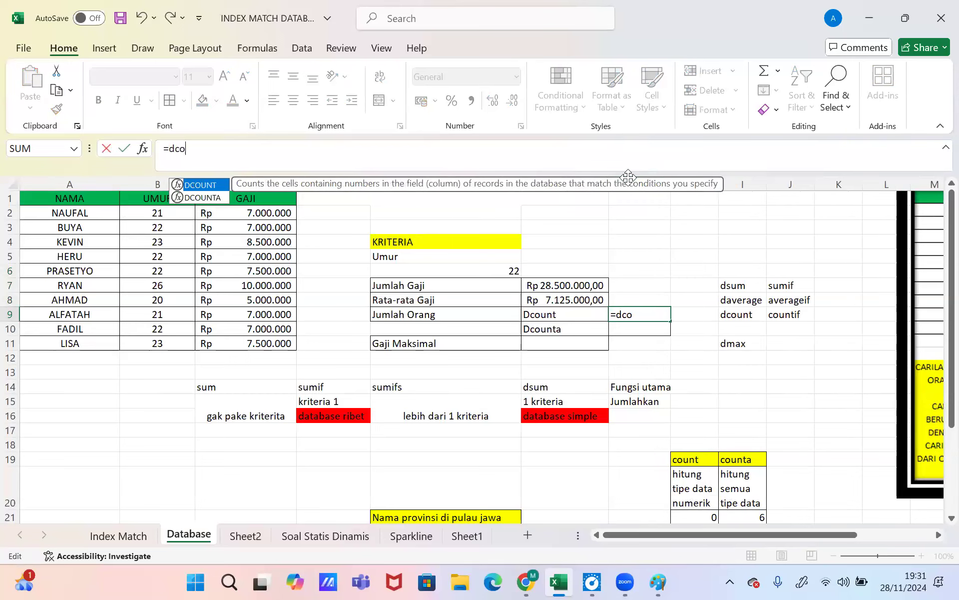
{"action": "key", "text": "Tab"}
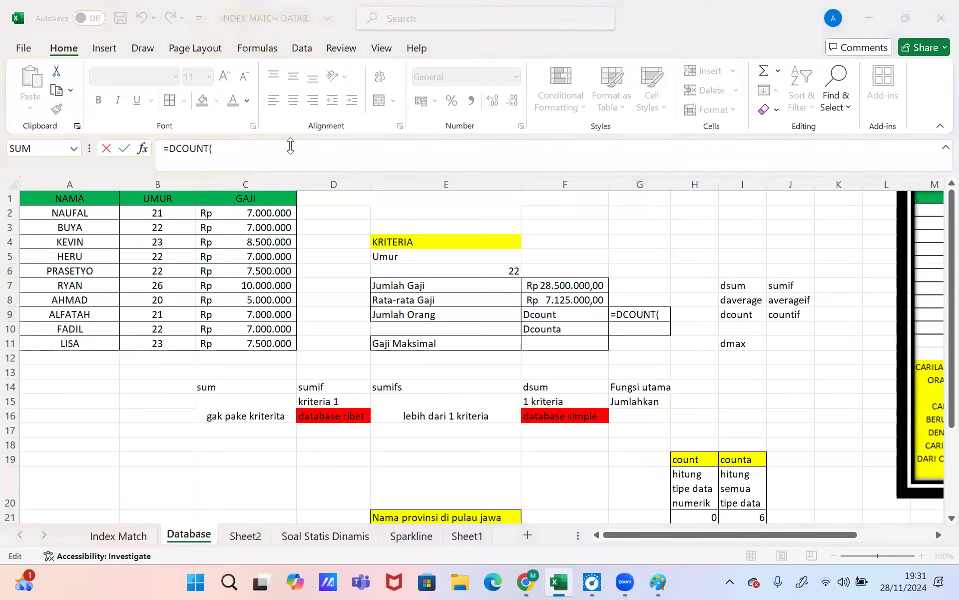
{"action": "left_click", "coordinate": [230, 155]}
{"action": "type", "text": "staff"}
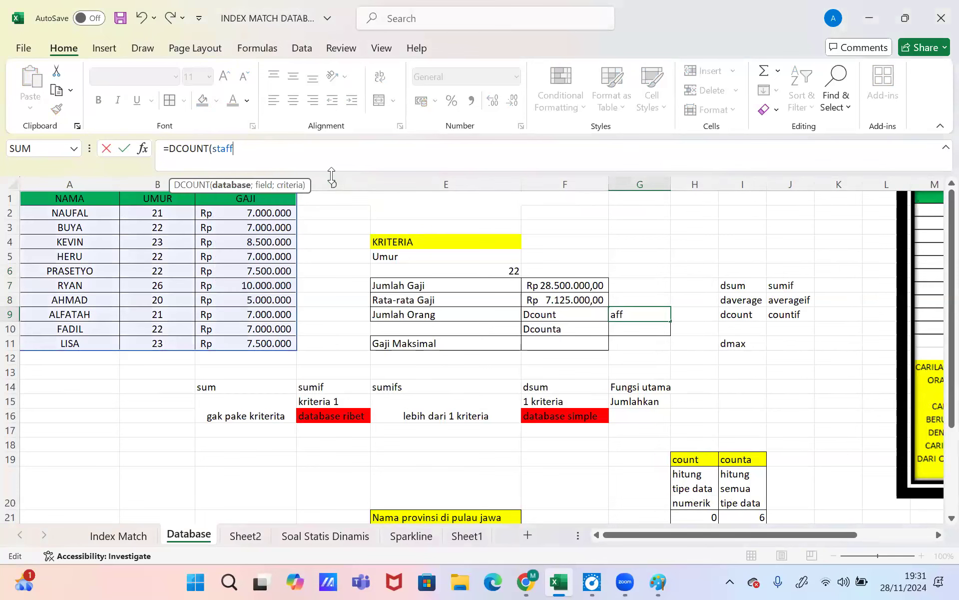
{"action": "type", "text": ";"}
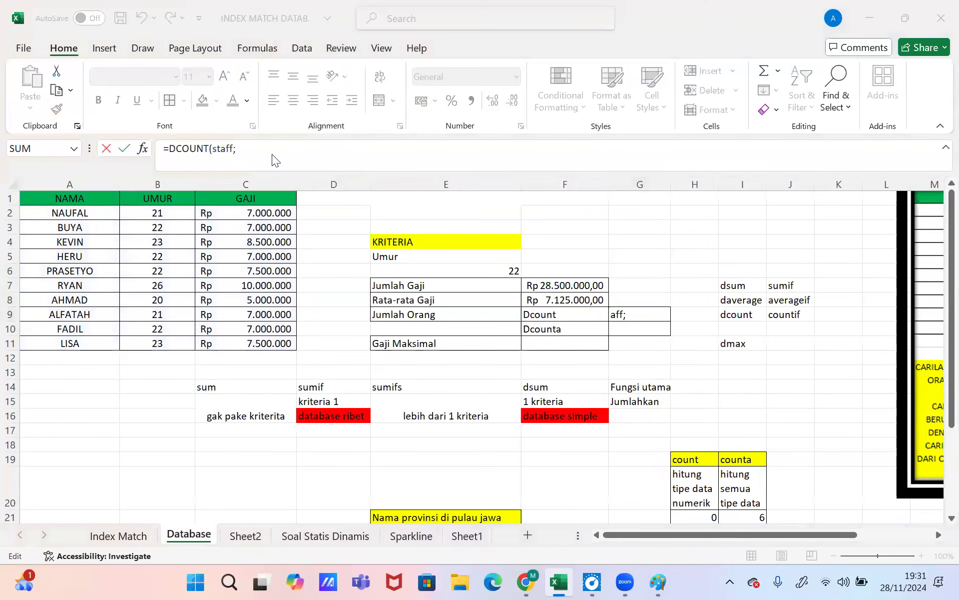
{"action": "left_click", "coordinate": [272, 154]}
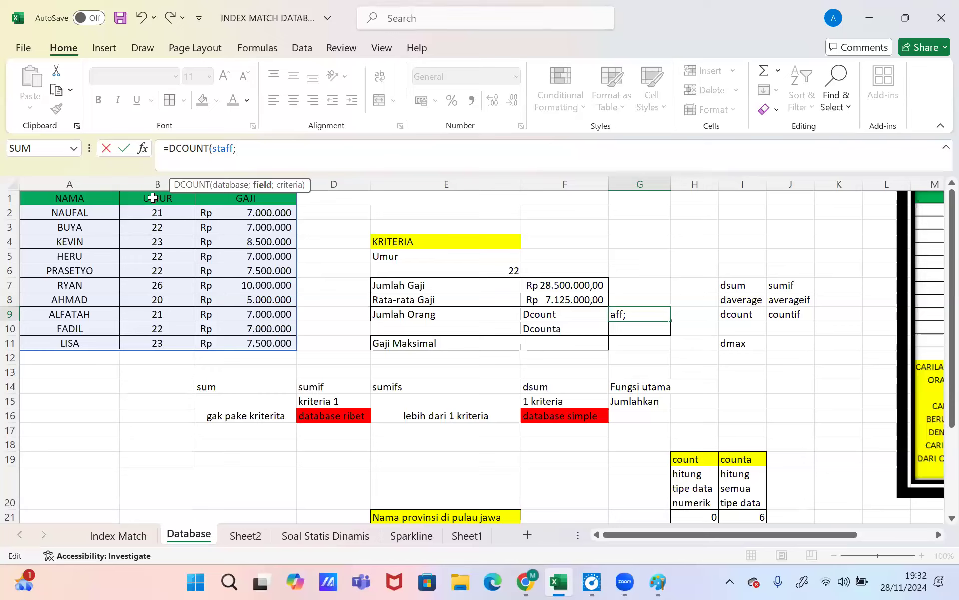
{"action": "left_click", "coordinate": [175, 226]}
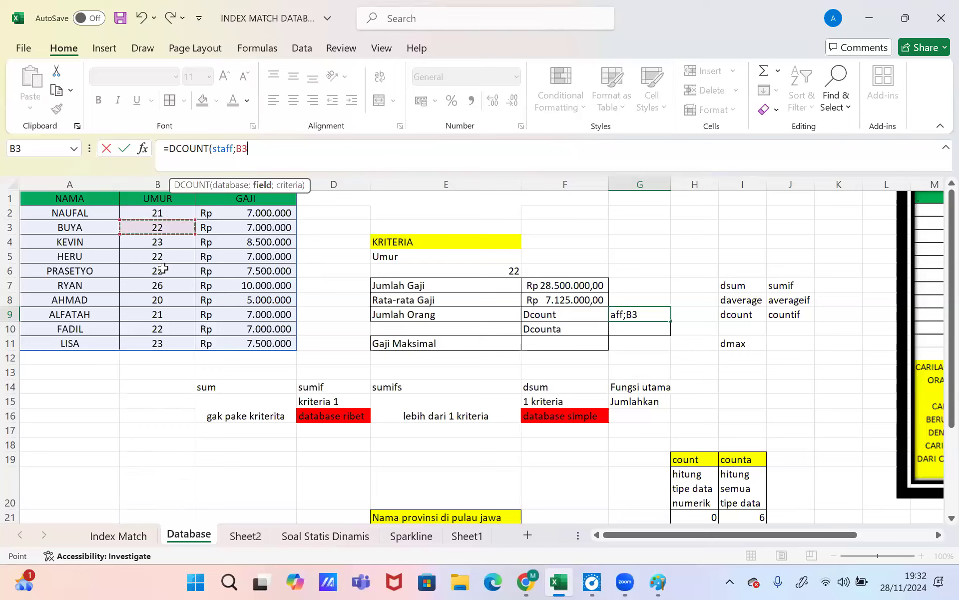
{"action": "left_click", "coordinate": [153, 198]}
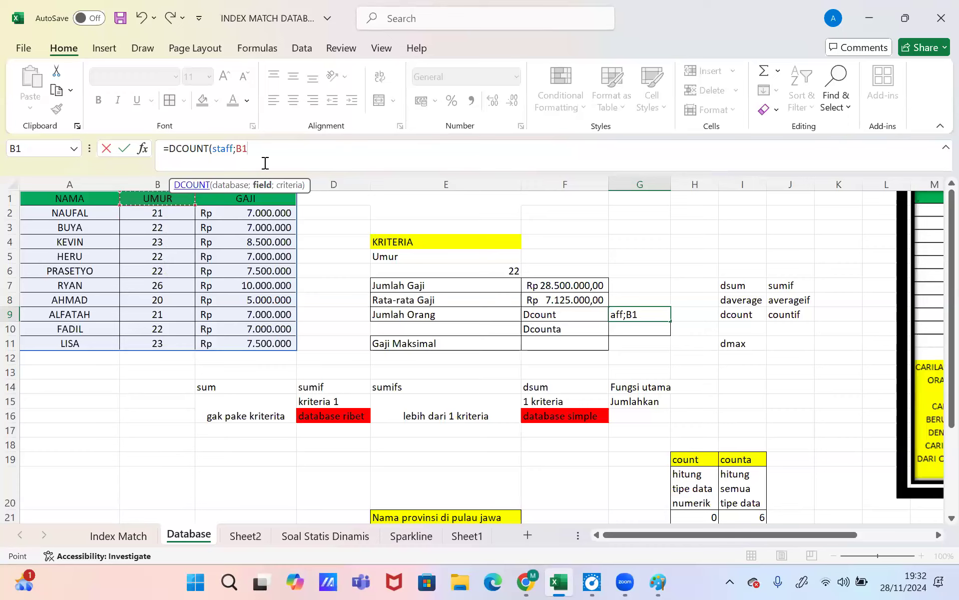
{"action": "type", "text": ";"}
{"action": "left_click", "coordinate": [395, 255]}
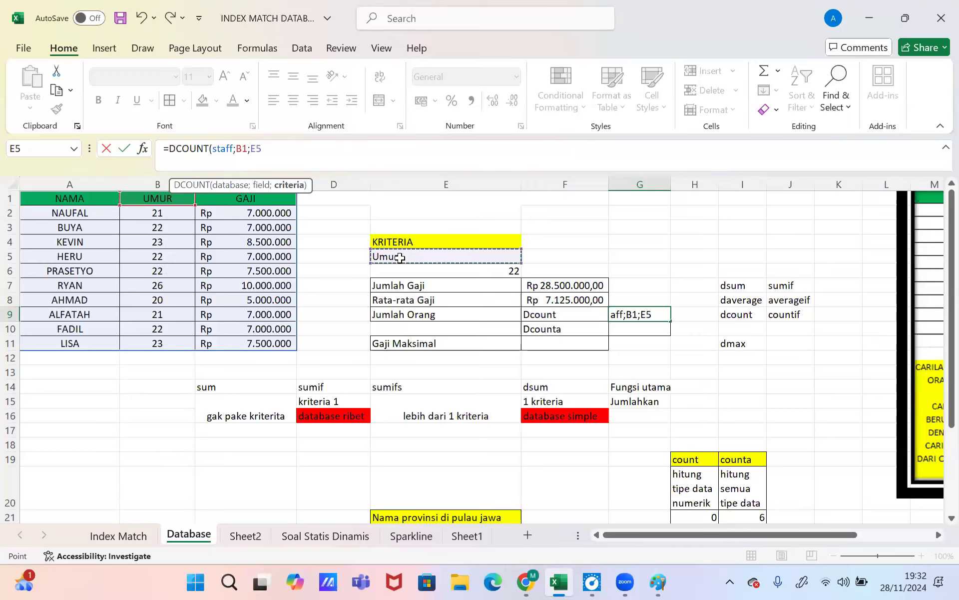
{"action": "key", "text": "shift+Down"}
{"action": "key", "text": "Return"}
Step: Copy the DCOUNT formula from G9 into G10 beside the Dcounta label
{"action": "left_click", "coordinate": [632, 315]}
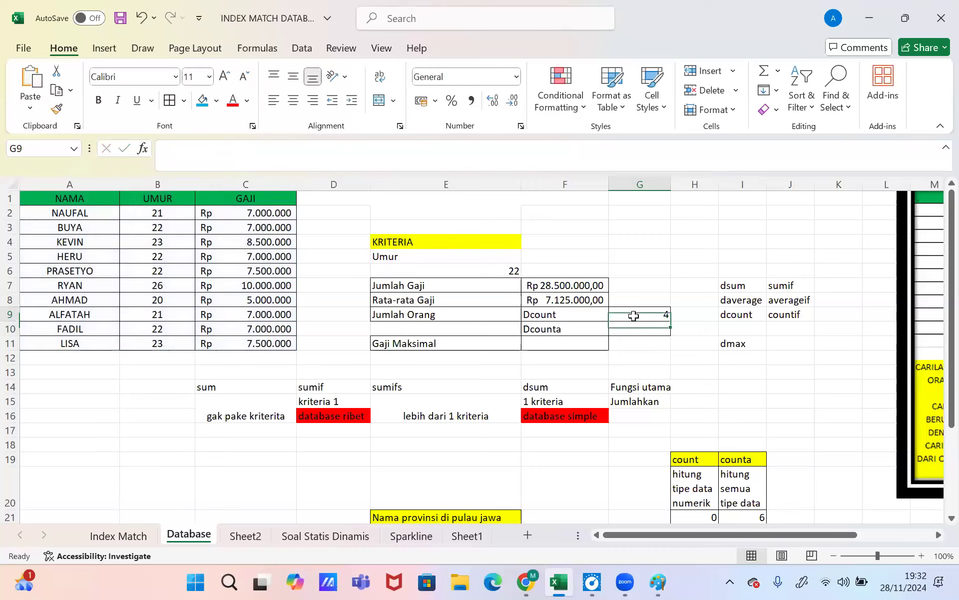
{"action": "left_click_drag", "start_coordinate": [636, 322], "coordinate": [639, 324]}
{"action": "left_click", "coordinate": [640, 326]}
{"action": "key", "text": "ctrl+v"}
Step: Change the field reference in G10's formula to the UMUR header in B1
{"action": "left_click", "coordinate": [246, 150]}
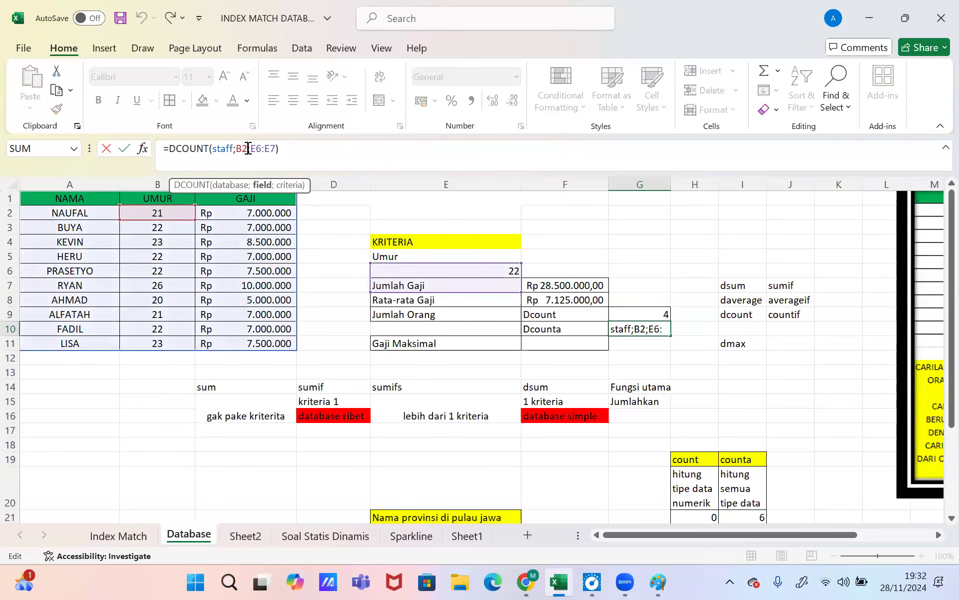
{"action": "key", "text": "BackSpace"}
{"action": "key", "text": "BackSpace"}
{"action": "left_click", "coordinate": [157, 199]}
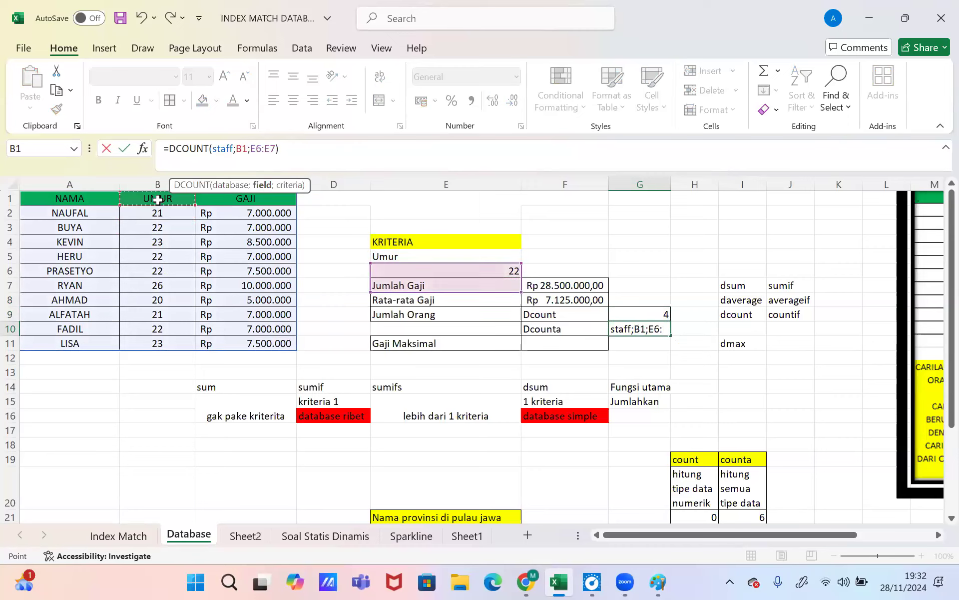
Step: Correct the criteria range in G10's DCOUNT formula to E5:E6 and confirm the formula
{"action": "left_click", "coordinate": [261, 148]}
{"action": "key", "text": "Right"}
{"action": "key", "text": "Right"}
{"action": "key", "text": "Right"}
{"action": "key", "text": "BackSpace"}
{"action": "key", "text": "BackSpace"}
{"action": "key", "text": "BackSpace"}
{"action": "key", "text": "BackSpace"}
{"action": "key", "text": "BackSpace"}
{"action": "type", "text": "E5:E6"}
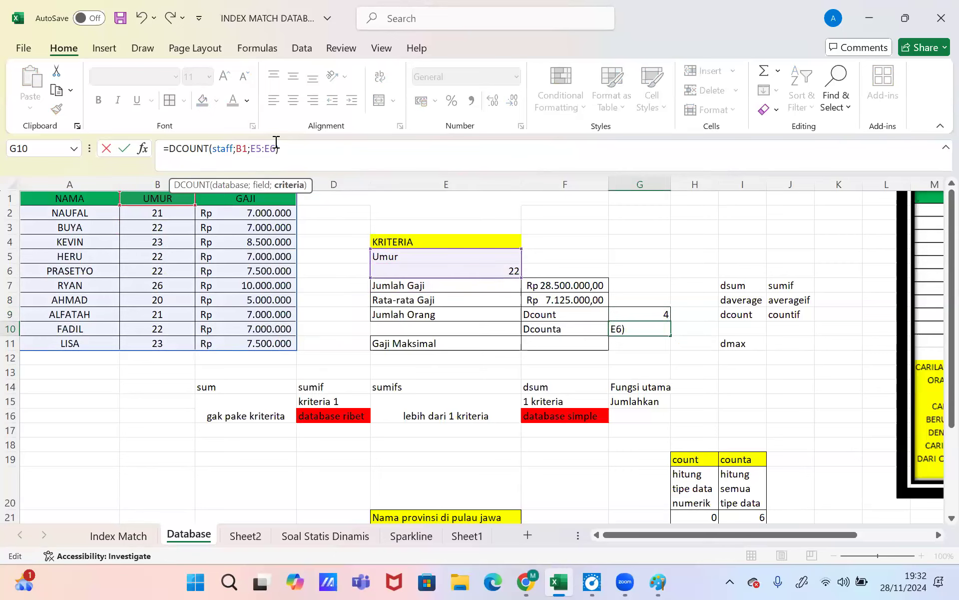
{"action": "key", "text": "Return"}
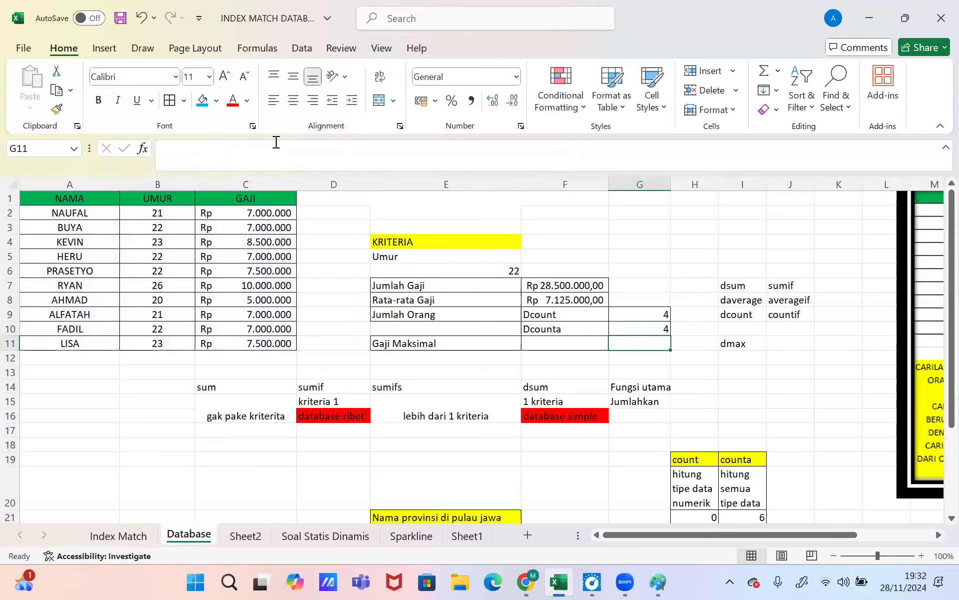
{"action": "key", "text": "Up"}
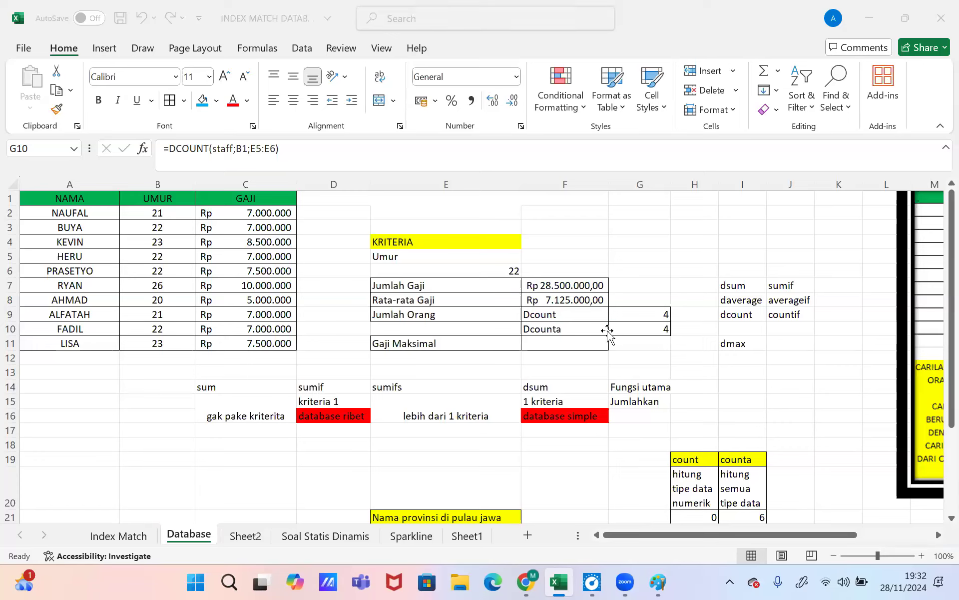
Step: Begin a DMAX formula in F11 beside Gaji Maksimal with staff as the database argument
{"action": "left_click", "coordinate": [570, 344]}
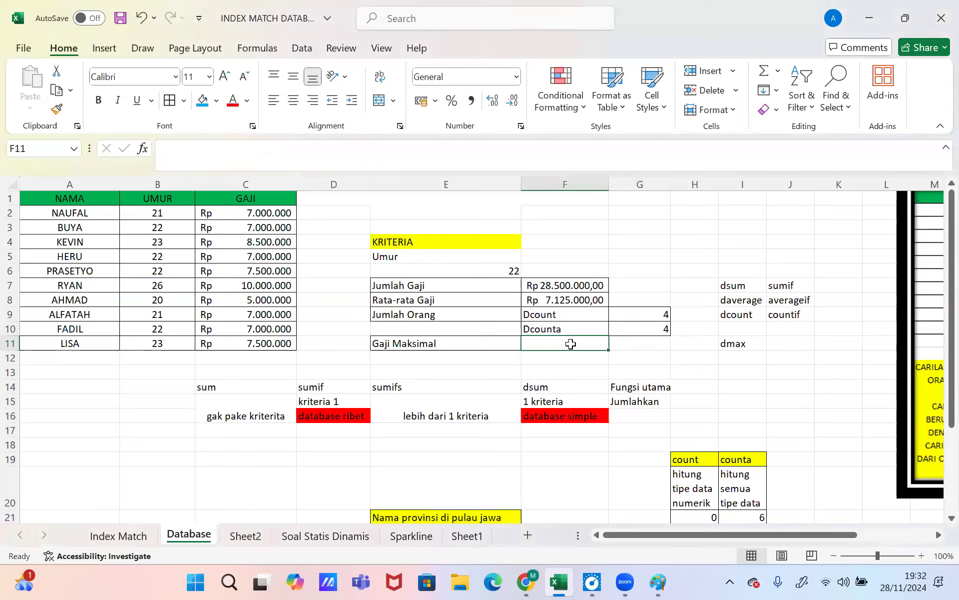
{"action": "type", "text": "="}
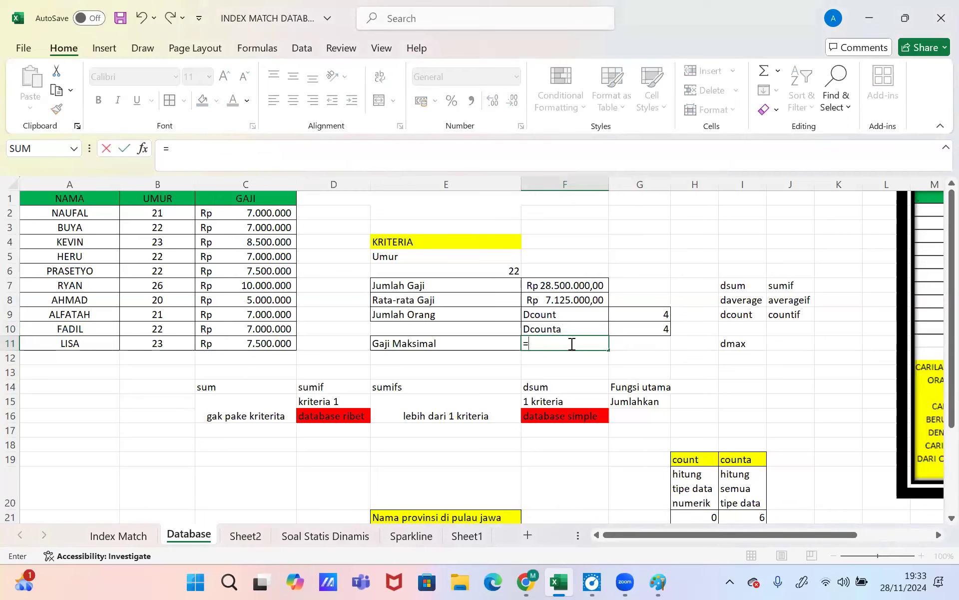
{"action": "type", "text": "dma"}
{"action": "key", "text": "Tab"}
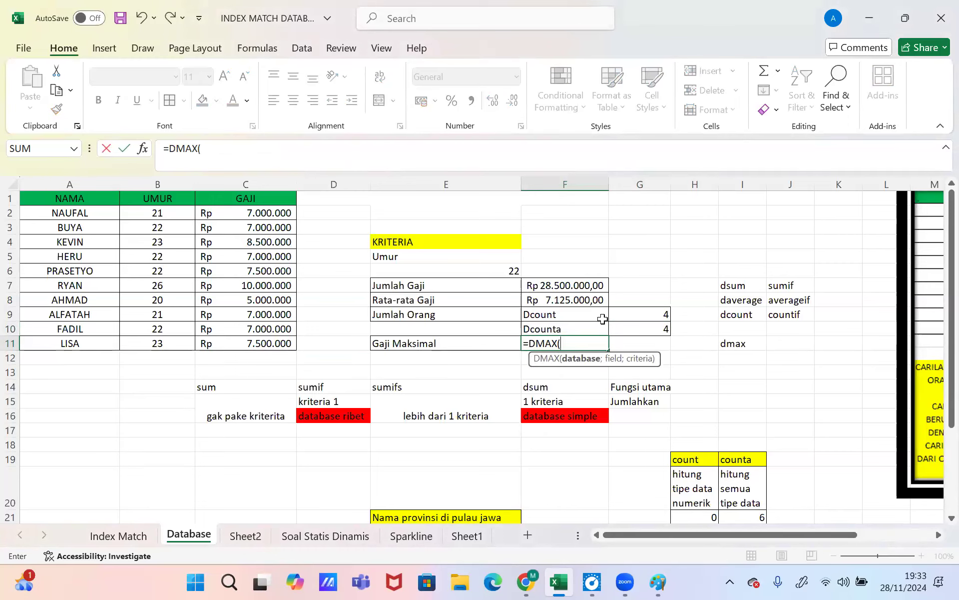
{"action": "type", "text": "staff"}
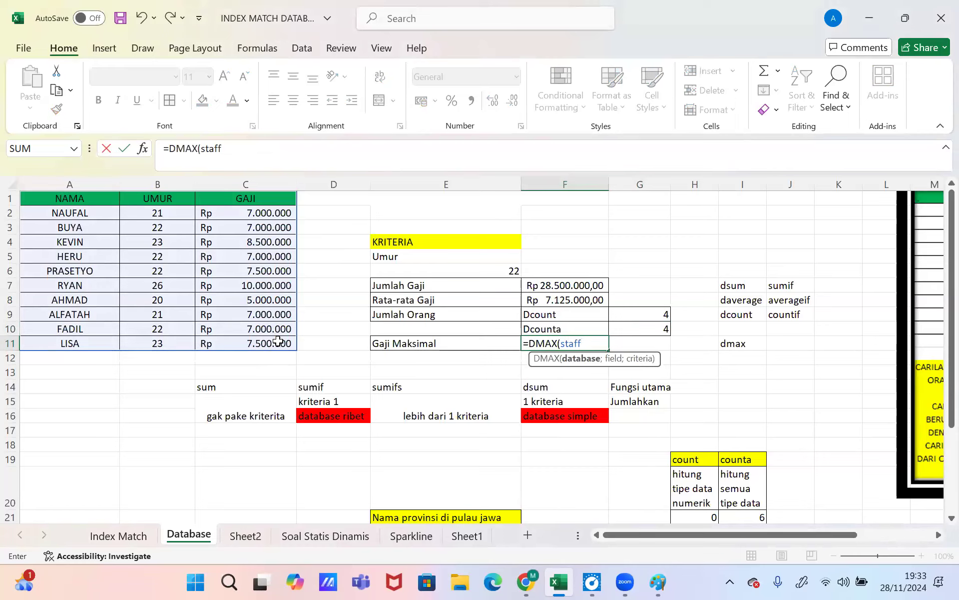
{"action": "left_click", "coordinate": [253, 152]}
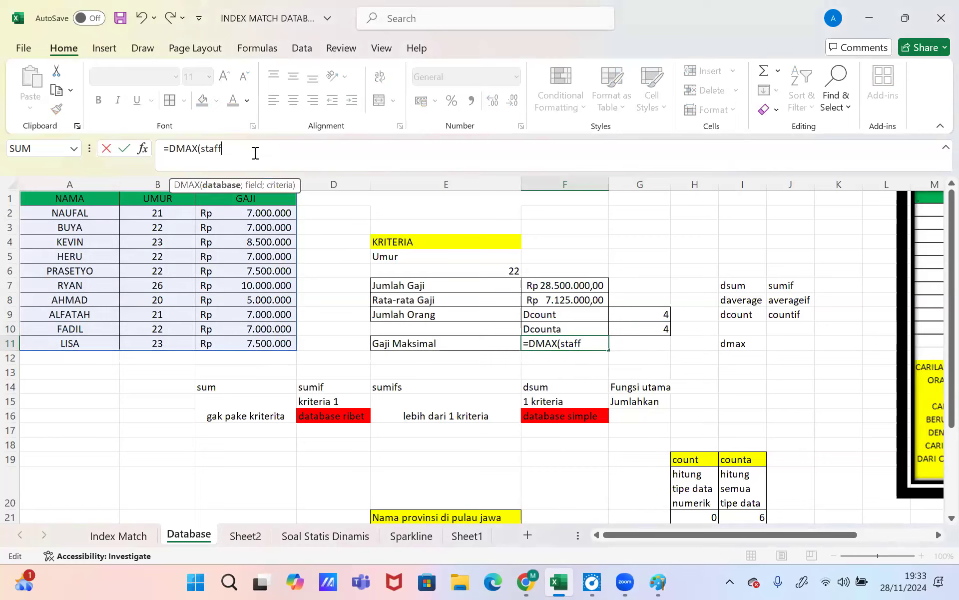
Step: Complete the DMAX formula in F11 with C1 as the field and E5:E6 as the criteria range
{"action": "type", "text": ";"}
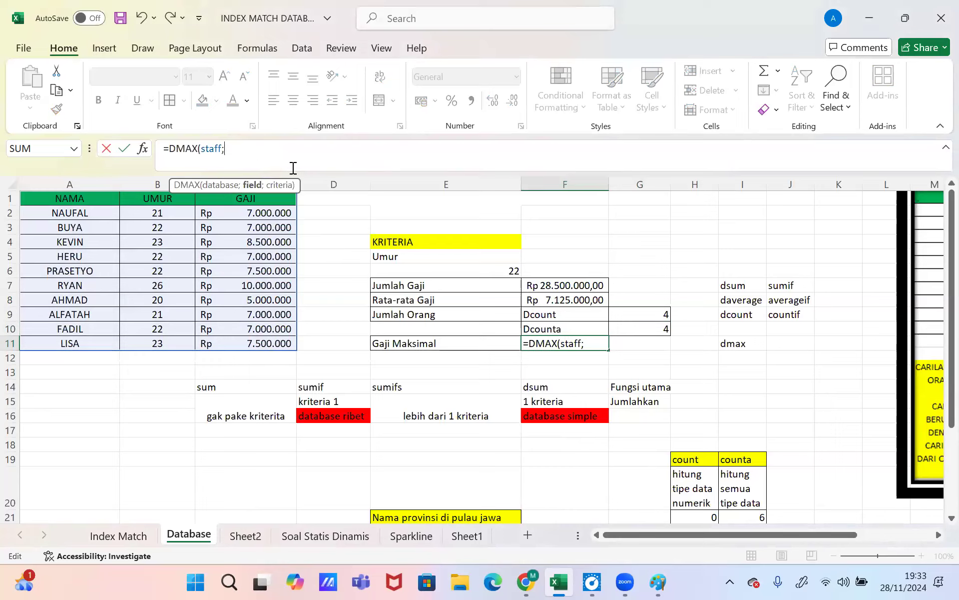
{"action": "left_click", "coordinate": [218, 199]}
{"action": "type", "text": ";"}
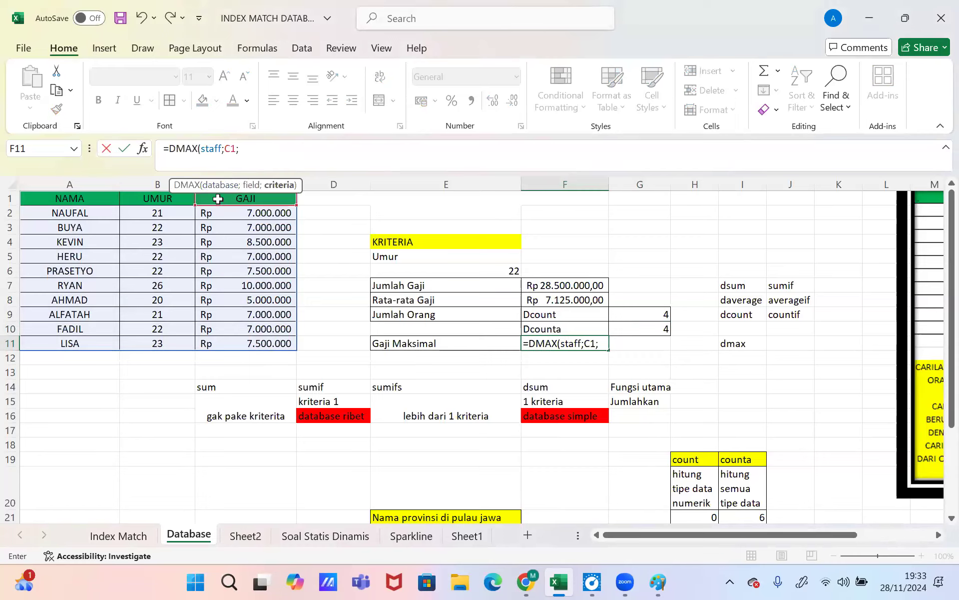
{"action": "left_click", "coordinate": [389, 265]}
{"action": "left_click_drag", "start_coordinate": [389, 265], "coordinate": [390, 268]}
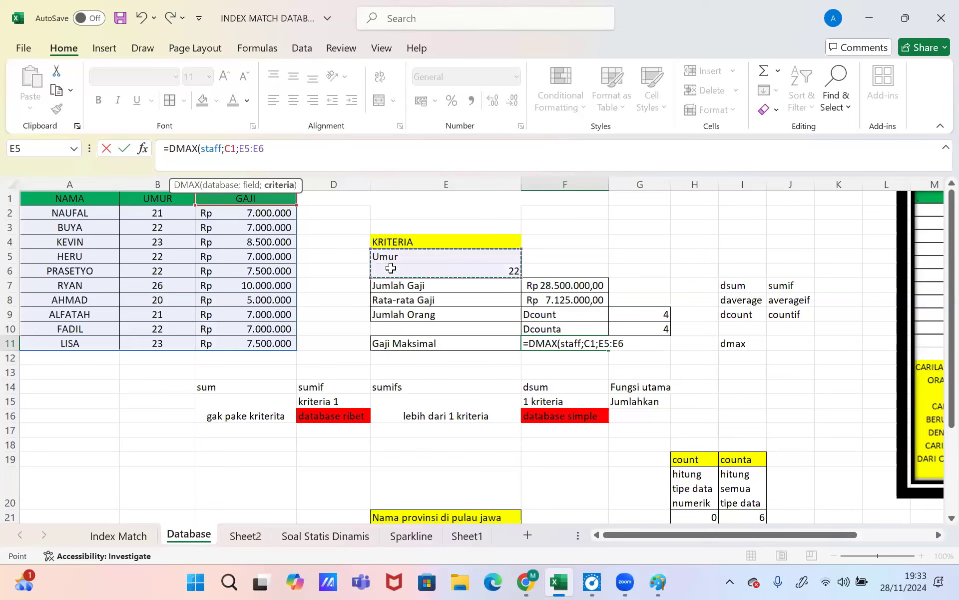
{"action": "key", "text": "Return"}
Step: Format the Gaji Maksimal result in F11 as Accounting
{"action": "key", "text": "Up"}
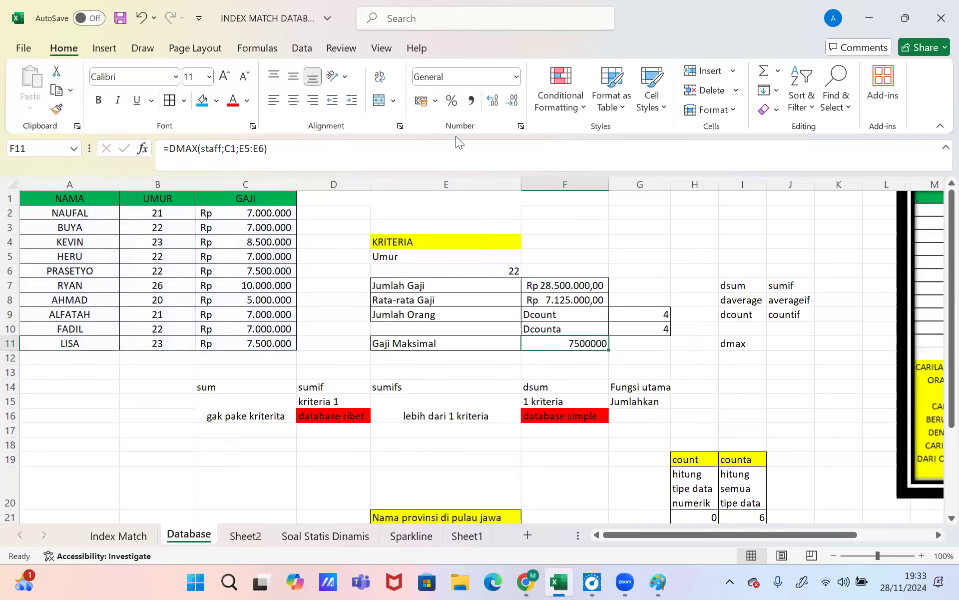
{"action": "left_click", "coordinate": [513, 76]}
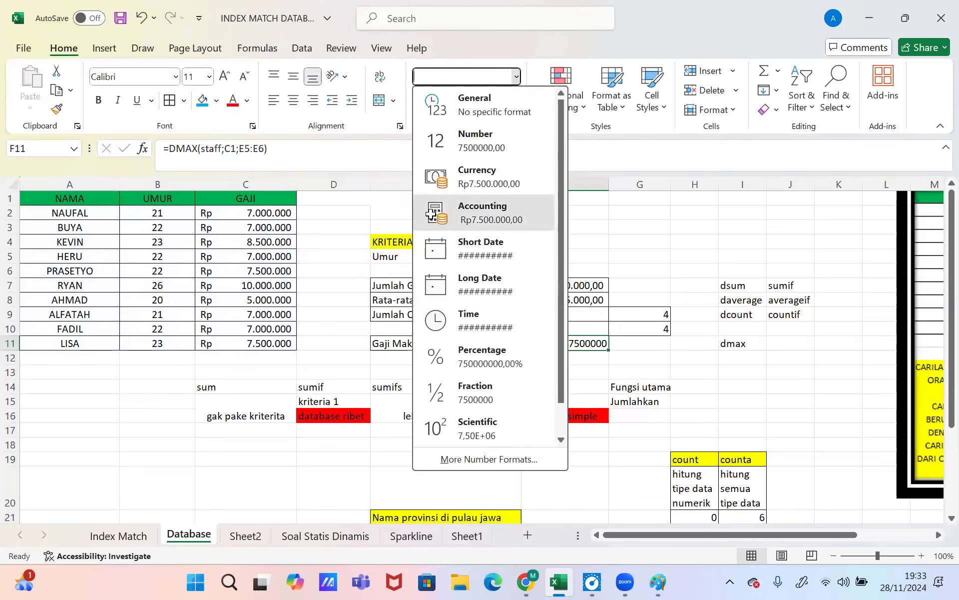
{"action": "left_click", "coordinate": [475, 206]}
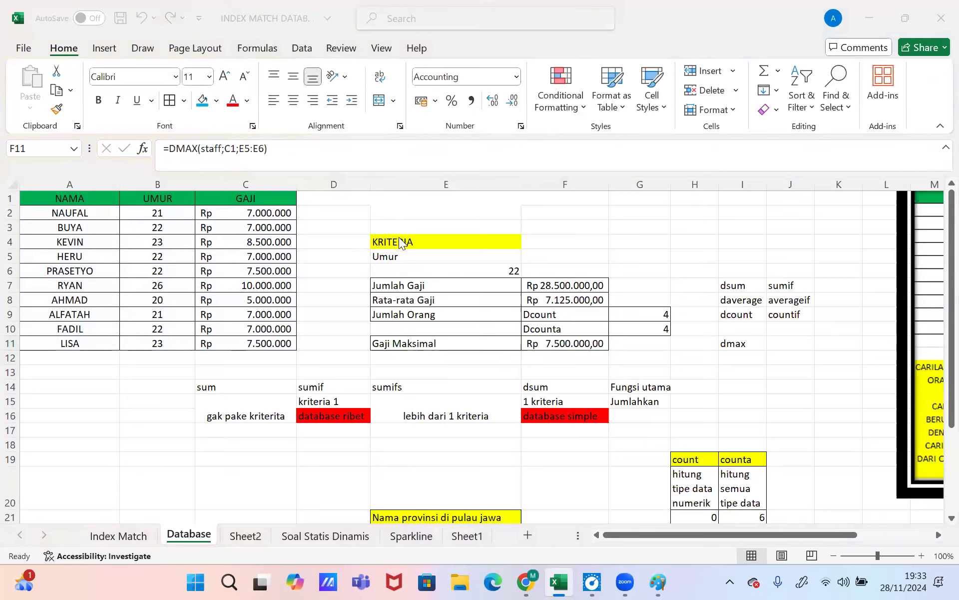
Step: Raise the system volume to 86
{"action": "key", "text": "XF86AudioRaiseVolume"}
{"action": "key", "text": "XF86AudioRaiseVolume"}
{"action": "key", "text": "XF86AudioRaiseVolume"}
{"action": "key", "text": "XF86AudioRaiseVolume"}
{"action": "key", "text": "XF86AudioRaiseVolume"}
{"action": "key", "text": "XF86AudioRaiseVolume"}
{"action": "key", "text": "XF86AudioRaiseVolume"}
{"action": "key", "text": "XF86AudioRaiseVolume"}
{"action": "key", "text": "XF86AudioRaiseVolume"}
{"action": "key", "text": "XF86AudioRaiseVolume"}
{"action": "key", "text": "XF86AudioRaiseVolume"}
{"action": "key", "text": "XF86AudioRaiseVolume"}
{"action": "key", "text": "XF86AudioRaiseVolume"}
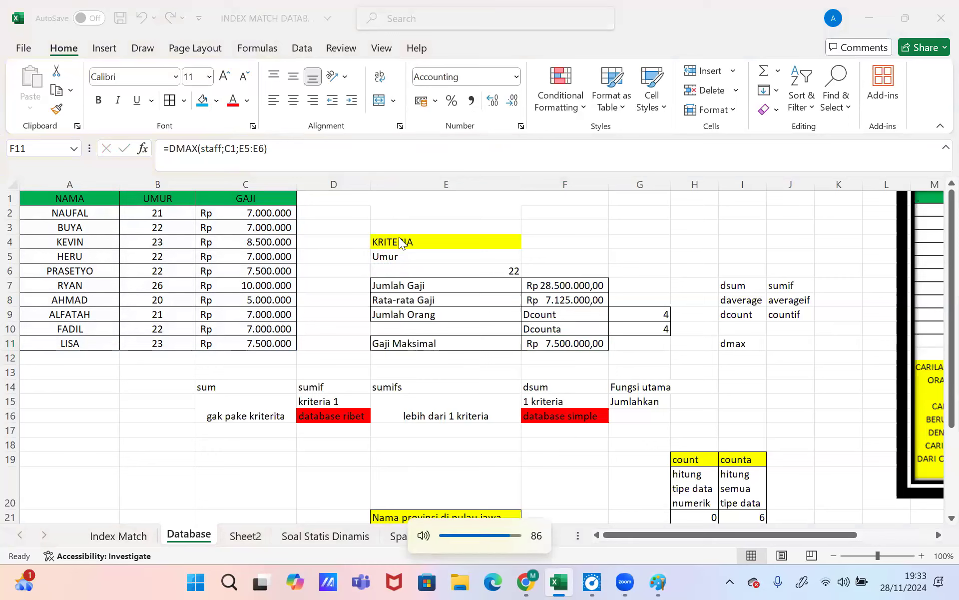
Step: Review the DCOUNT formula in G9, the salary figures in C2:C11, and the dsum and sumif notes
{"action": "left_click", "coordinate": [630, 317]}
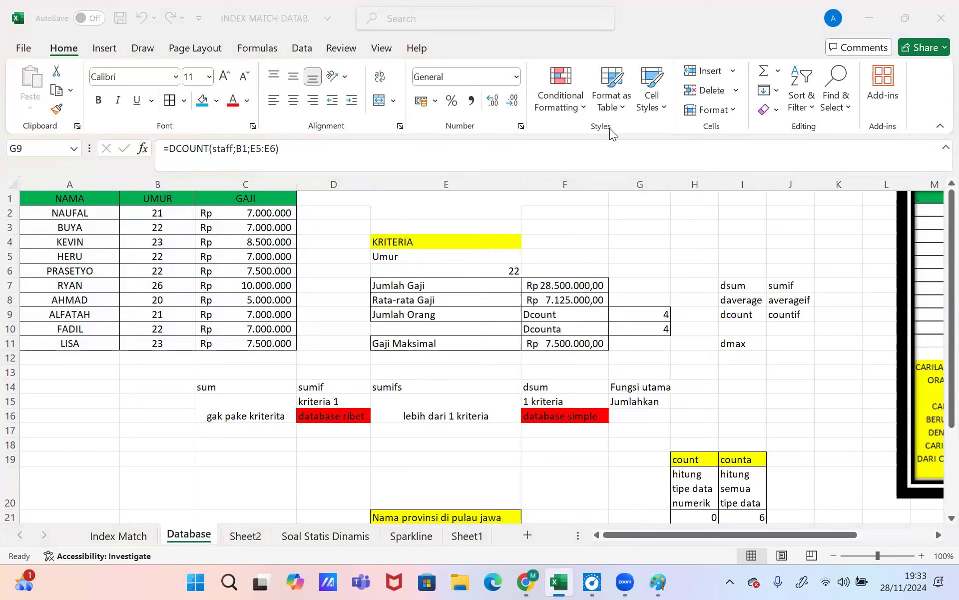
{"action": "left_click", "coordinate": [630, 310]}
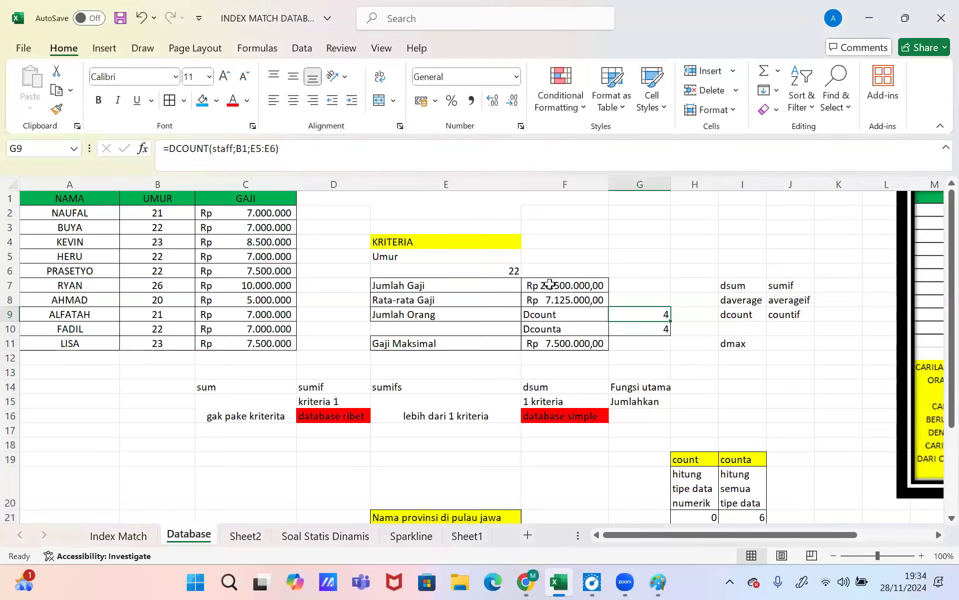
{"action": "left_click", "coordinate": [270, 214]}
{"action": "left_click_drag", "start_coordinate": [270, 214], "coordinate": [253, 341]}
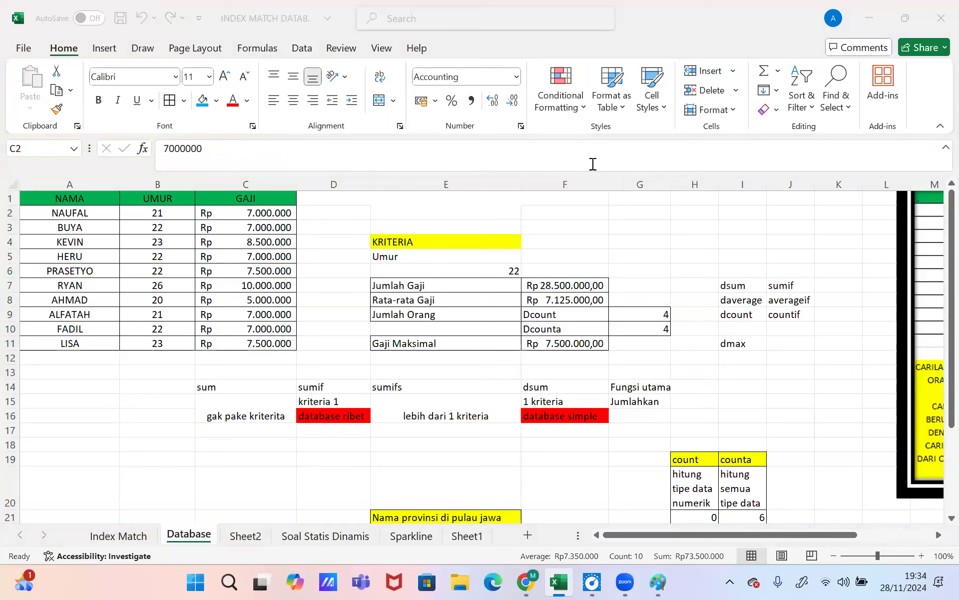
{"action": "left_click", "coordinate": [562, 176]}
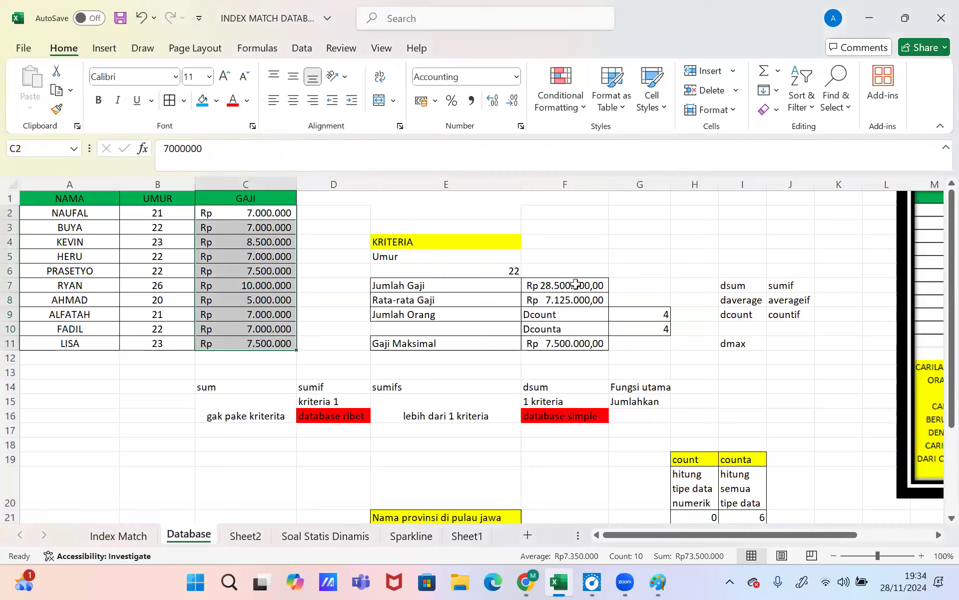
{"action": "left_click", "coordinate": [732, 285]}
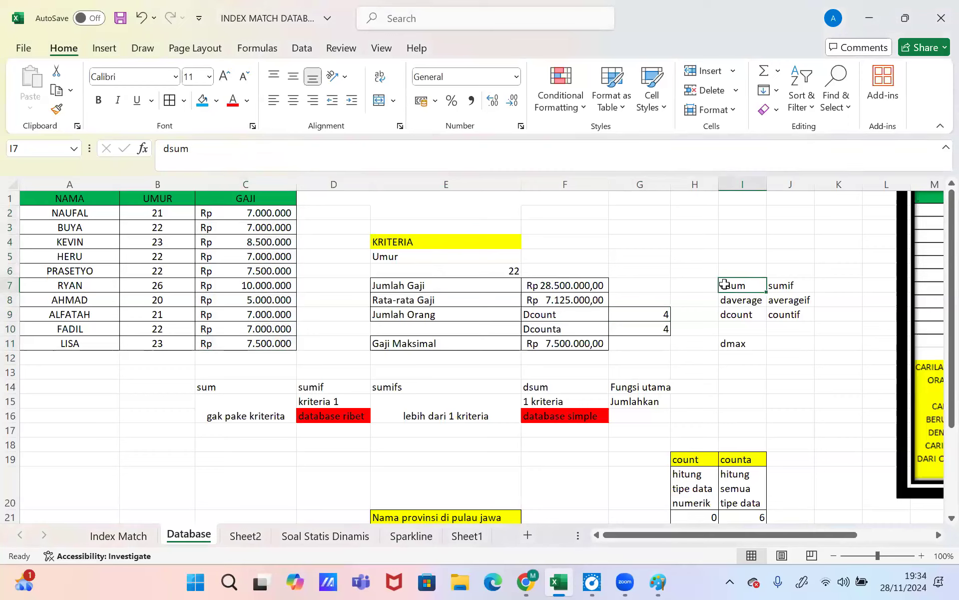
{"action": "left_click", "coordinate": [784, 289]}
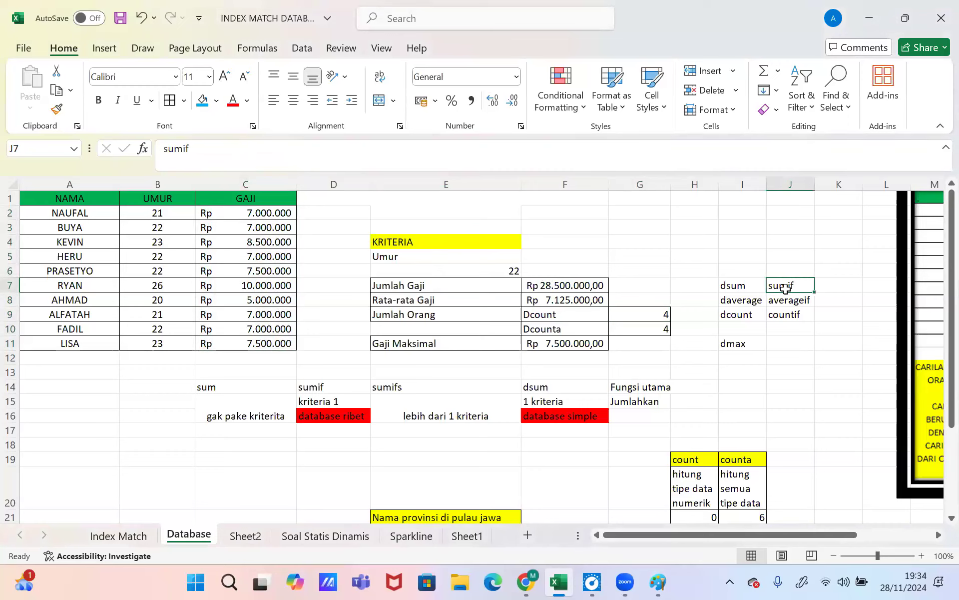
Step: Add a note with "sum" in H4 and its meaning "menjumlahkan" in I4
{"action": "left_click", "coordinate": [716, 242]}
{"action": "type", "text": "sum"}
{"action": "key", "text": "Tab"}
{"action": "type", "text": "m"}
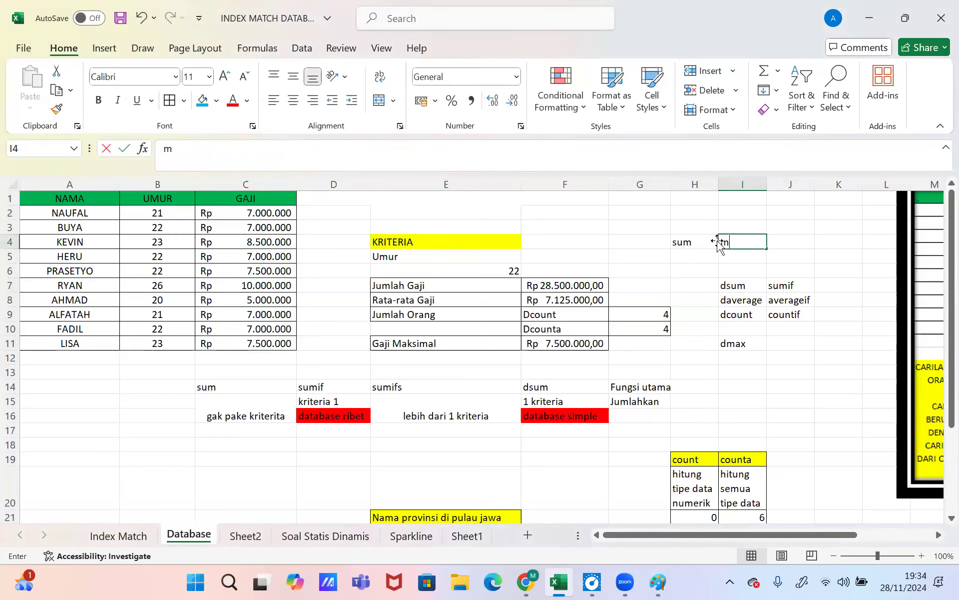
{"action": "type", "text": "enjumlahkan"}
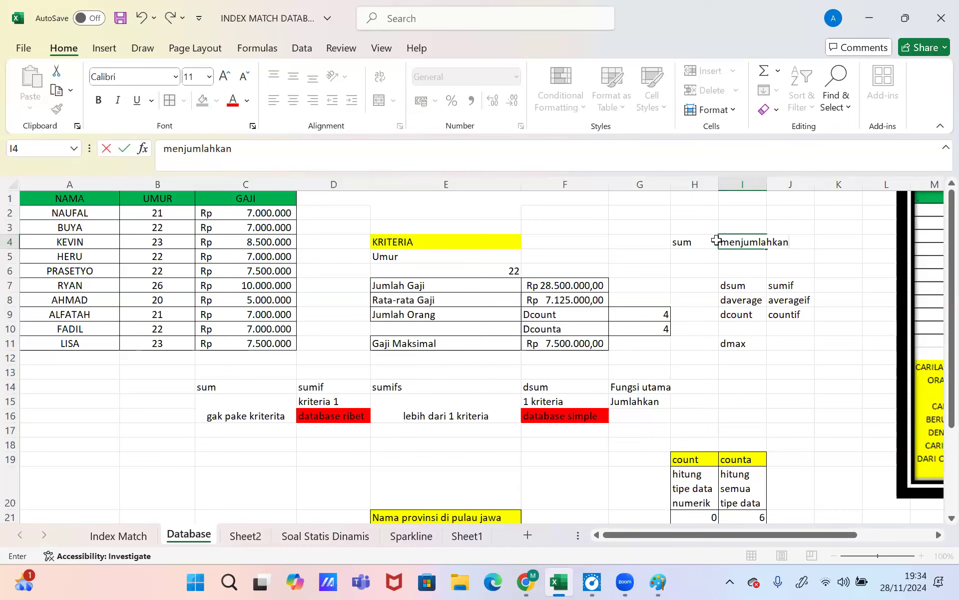
{"action": "key", "text": "Return"}
Step: Add a note with "dsum" in H5 and "menjumlahkan+ 1 kriteria" in I5
{"action": "type", "text": "dsum"}
{"action": "key", "text": "Tab"}
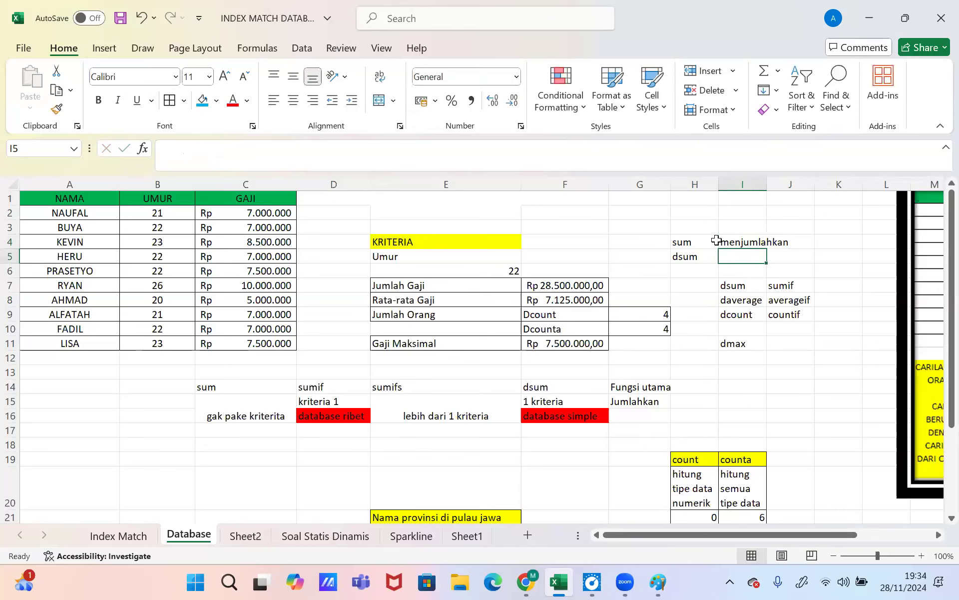
{"action": "type", "text": "m"}
{"action": "key", "text": "Return"}
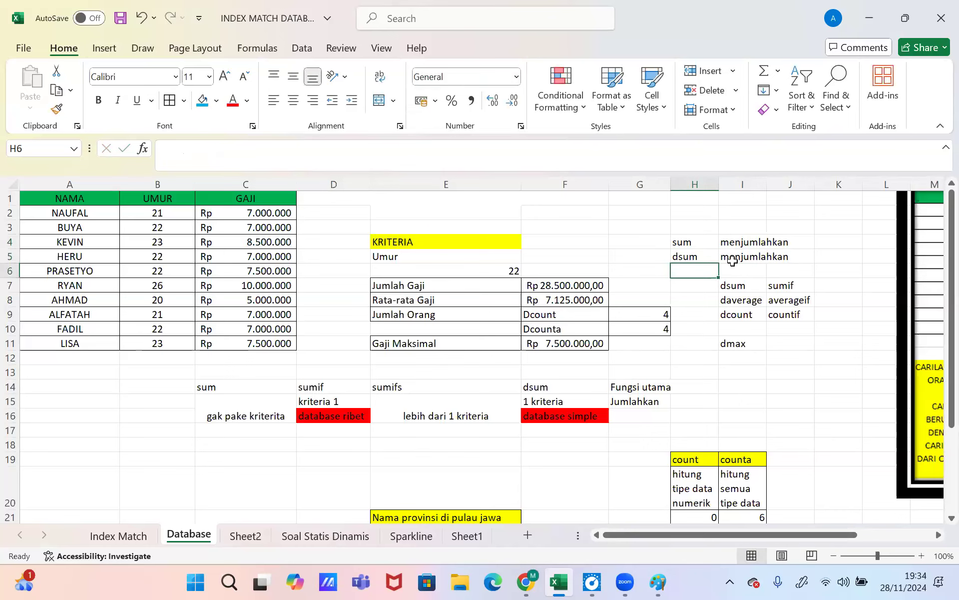
{"action": "left_click", "coordinate": [732, 259]}
{"action": "left_click", "coordinate": [617, 158]}
{"action": "type", "text": "+ 1 kriteria"}
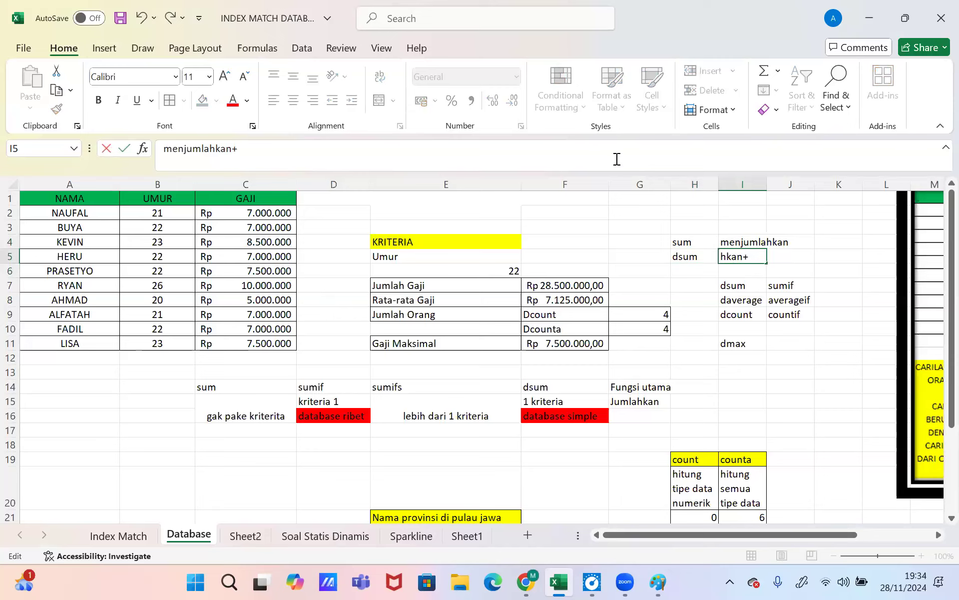
{"action": "key", "text": "Return"}
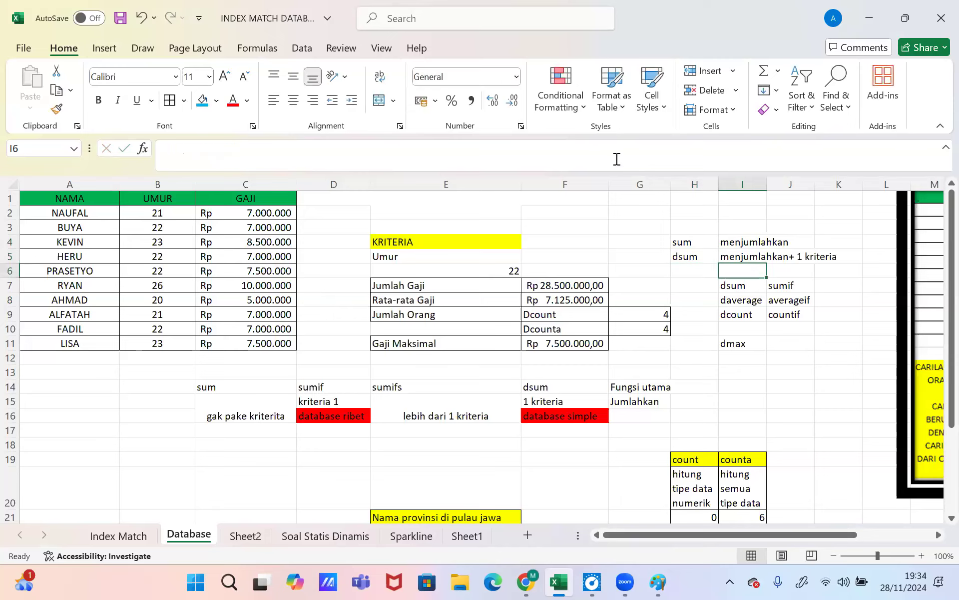
Step: Add a note with "sumif" in H6 and "menjumlahkan+ 1 kriteria" in I6
{"action": "key", "text": "Left"}
{"action": "type", "text": "sumif"}
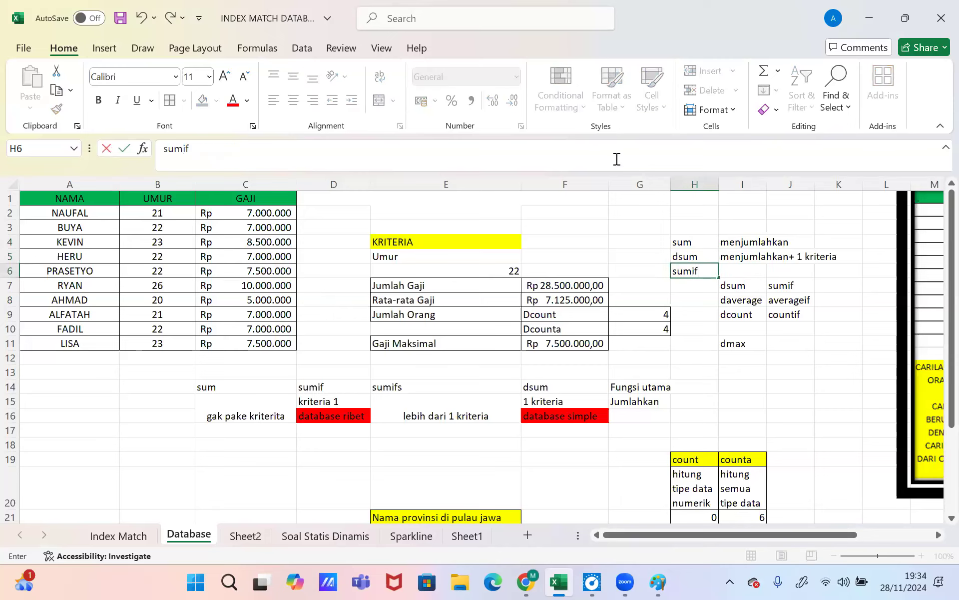
{"action": "key", "text": "Tab"}
{"action": "type", "text": "menjum"}
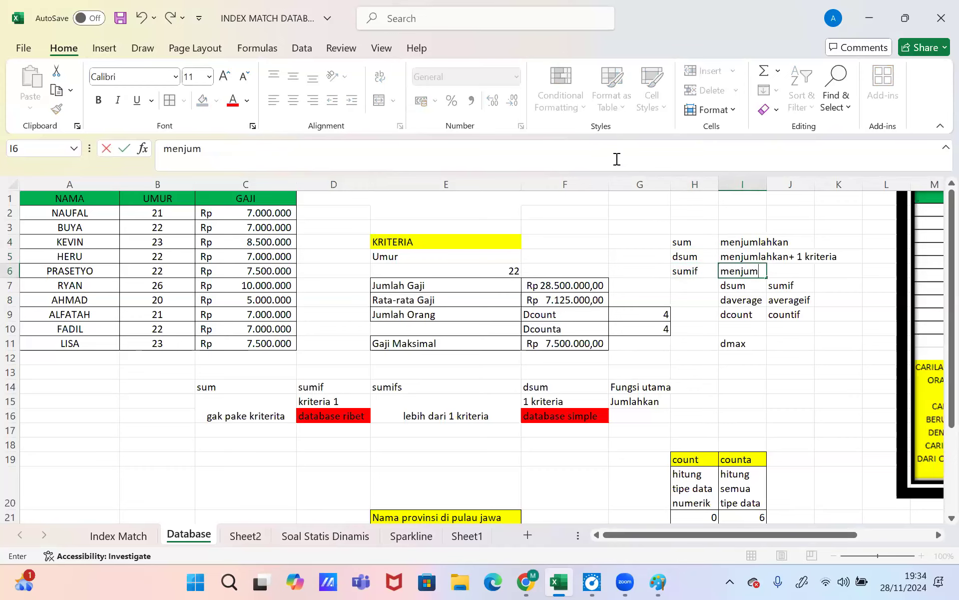
{"action": "type", "text": "lahkan+1"}
{"action": "key", "text": "BackSpace"}
{"action": "key", "text": "BackSpace"}
{"action": "type", "text": "+"}
{"action": "key", "text": "BackSpace"}
{"action": "type", "text": "1"}
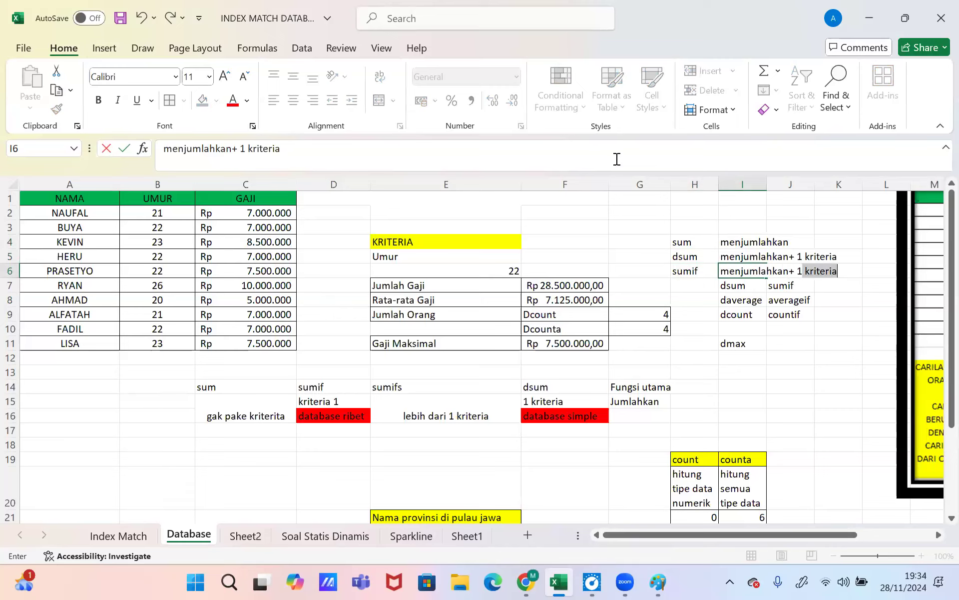
{"action": "key", "text": "Return"}
Step: Check the DAVERAGE formula in F8 and the DCOUNT formula in G9
{"action": "key", "text": "Left"}
{"action": "key", "text": "Down"}
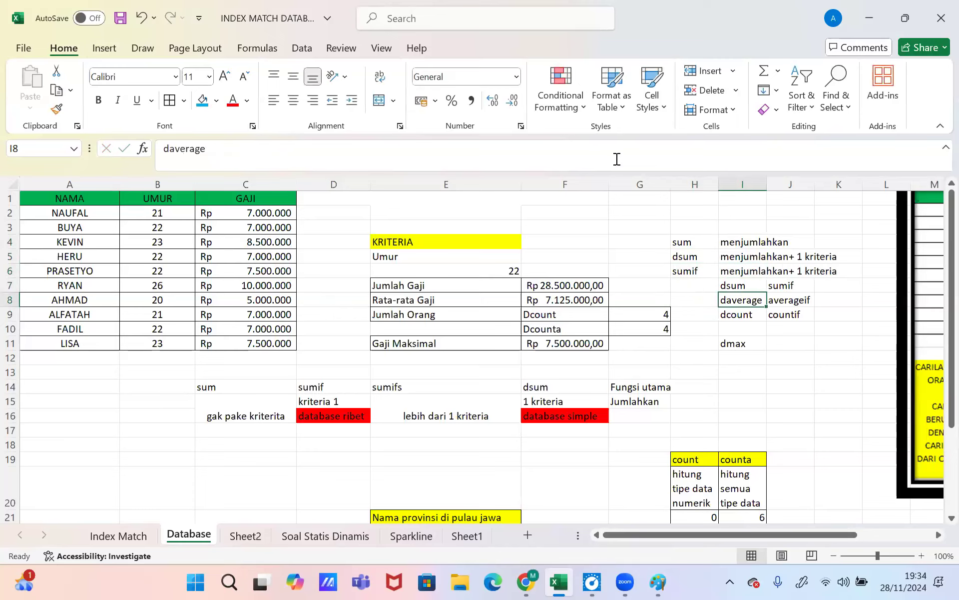
{"action": "key", "text": "Left"}
{"action": "key", "text": "Left"}
{"action": "key", "text": "Left"}
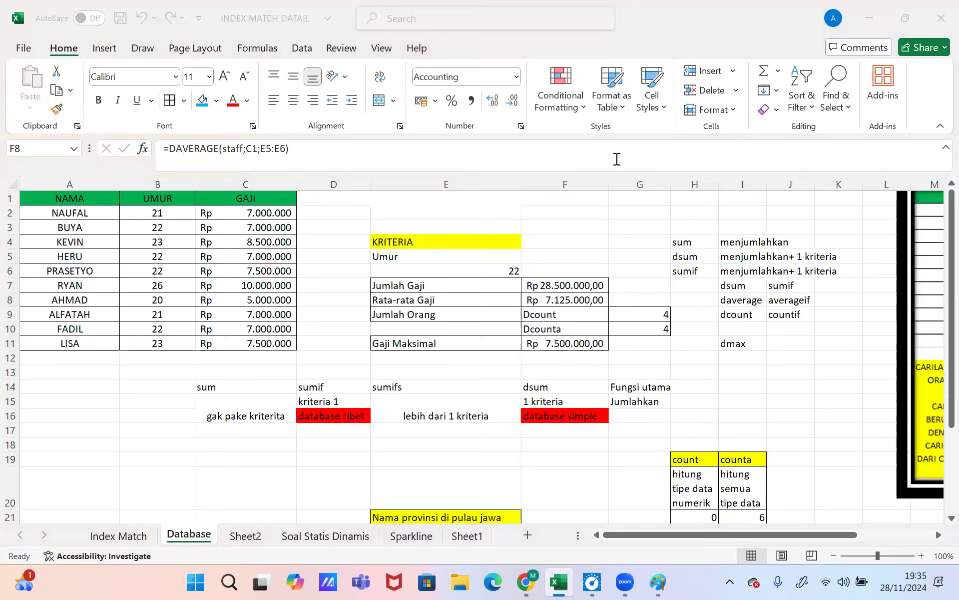
{"action": "left_click", "coordinate": [555, 302]}
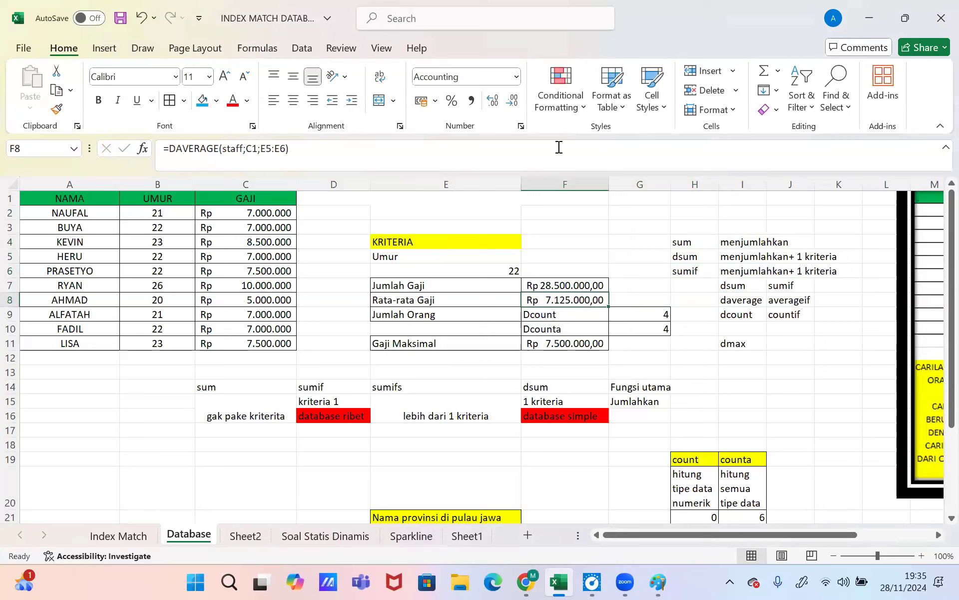
{"action": "left_click", "coordinate": [625, 313]}
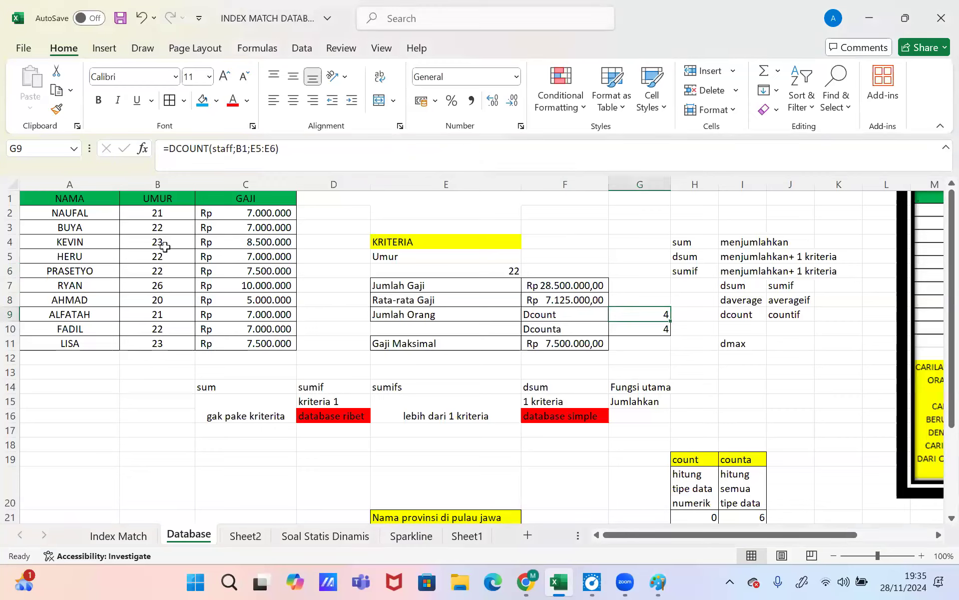
Step: Examine the ages in the UMUR column for entries matching the criterion 22
{"action": "left_click", "coordinate": [167, 228]}
{"action": "left_click", "coordinate": [165, 257]}
{"action": "left_click", "coordinate": [165, 270]}
{"action": "left_click", "coordinate": [165, 328]}
{"action": "left_click", "coordinate": [162, 285]}
{"action": "left_click", "coordinate": [166, 226]}
{"action": "left_click", "coordinate": [168, 242]}
{"action": "left_click", "coordinate": [172, 315]}
{"action": "left_click_drag", "start_coordinate": [168, 199], "coordinate": [167, 345]}
{"action": "left_click_drag", "start_coordinate": [159, 199], "coordinate": [157, 345]}
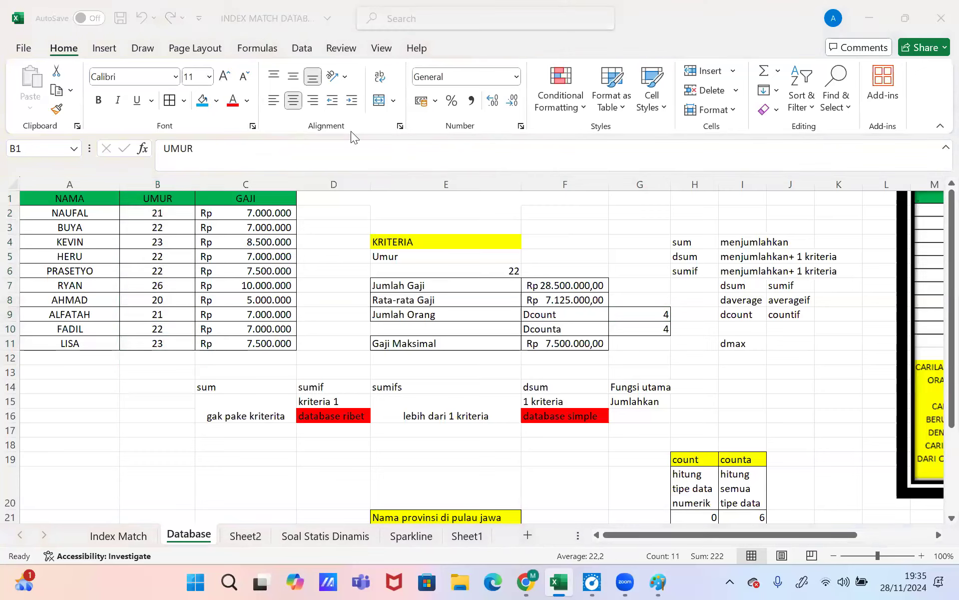
Step: Compare the GAJI column salaries belonging to the staff aged 22
{"action": "left_click", "coordinate": [234, 231]}
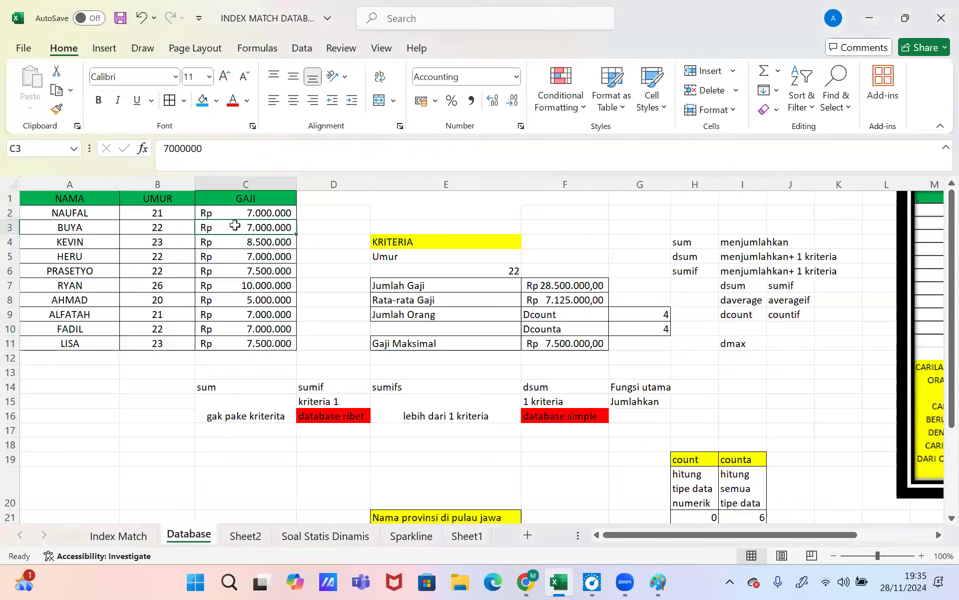
{"action": "left_click", "coordinate": [248, 256]}
{"action": "left_click", "coordinate": [256, 270]}
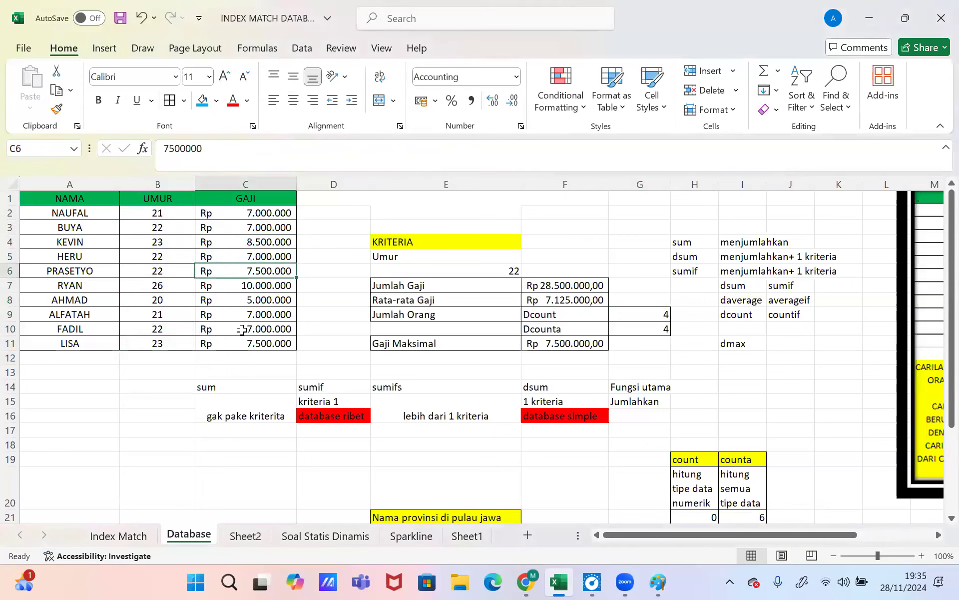
{"action": "left_click_drag", "start_coordinate": [245, 273], "coordinate": [242, 313]}
{"action": "left_click", "coordinate": [243, 314]}
{"action": "left_click", "coordinate": [245, 327]}
{"action": "left_click", "coordinate": [244, 275]}
{"action": "left_click", "coordinate": [244, 242]}
{"action": "left_click", "coordinate": [243, 228]}
{"action": "left_click", "coordinate": [241, 254]}
Step: Fill the salary cells C3, C5, C6 and C10 with blue, and select the Gaji Maksimal result in F11
{"action": "left_click", "coordinate": [236, 228]}
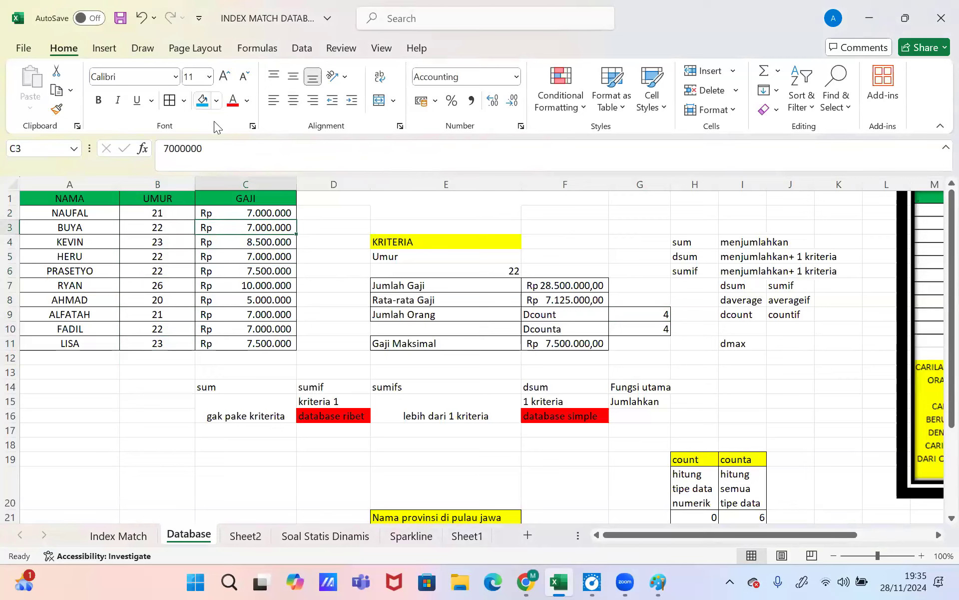
{"action": "left_click", "coordinate": [203, 101]}
{"action": "left_click", "coordinate": [234, 260]}
{"action": "left_click", "coordinate": [202, 102]}
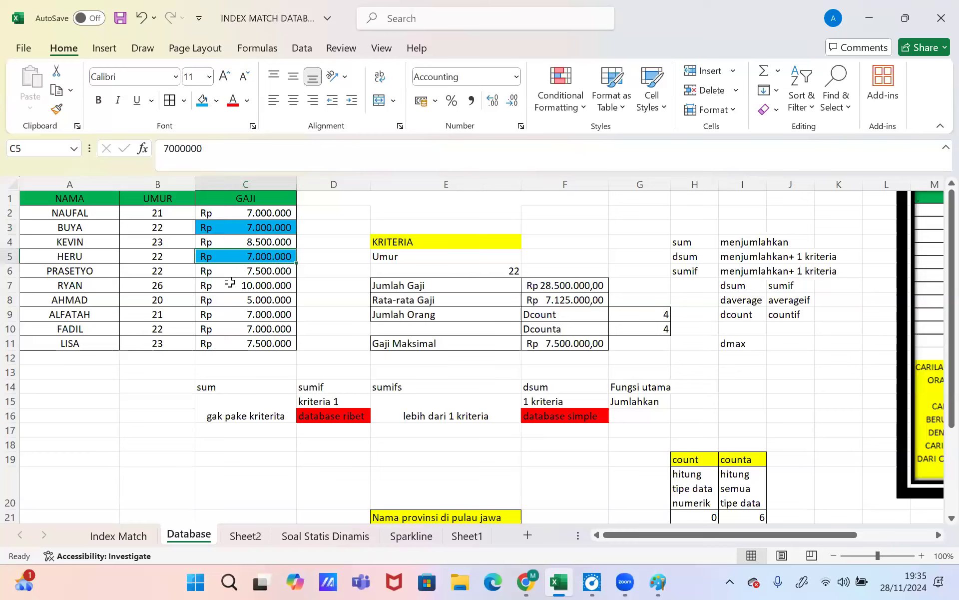
{"action": "left_click", "coordinate": [231, 272]}
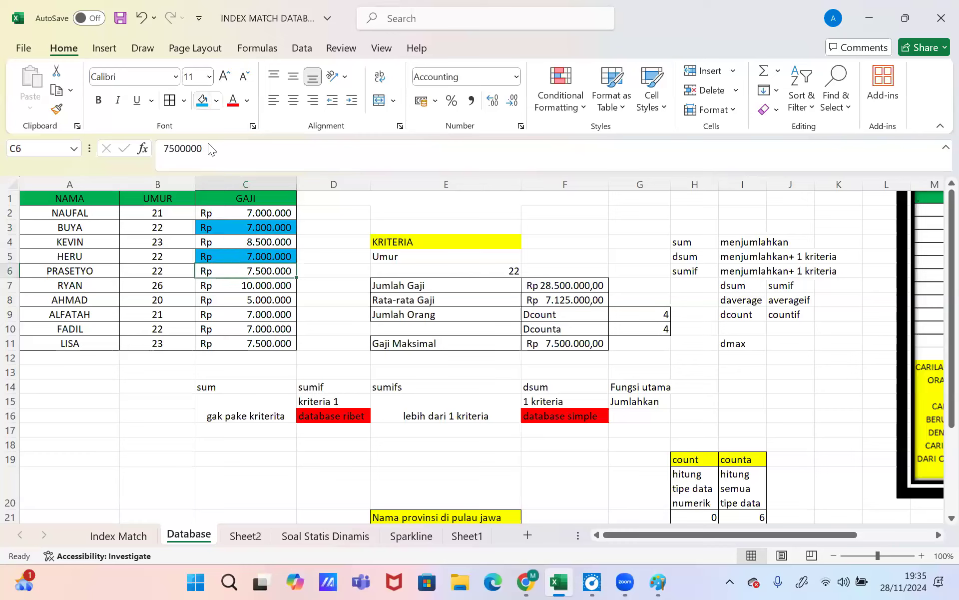
{"action": "left_click", "coordinate": [202, 101]}
{"action": "left_click", "coordinate": [238, 329]}
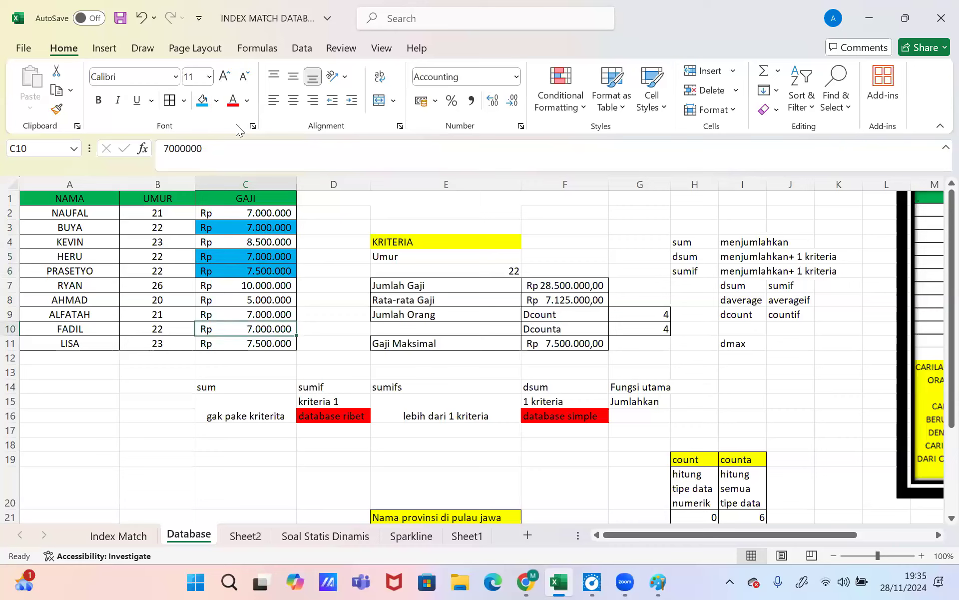
{"action": "left_click", "coordinate": [201, 100]}
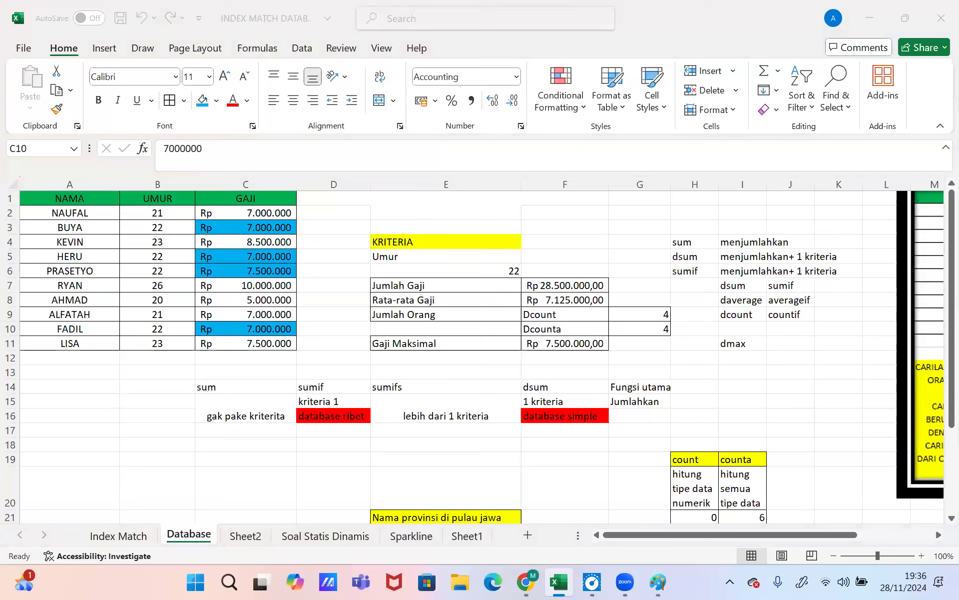
{"action": "left_click", "coordinate": [584, 340]}
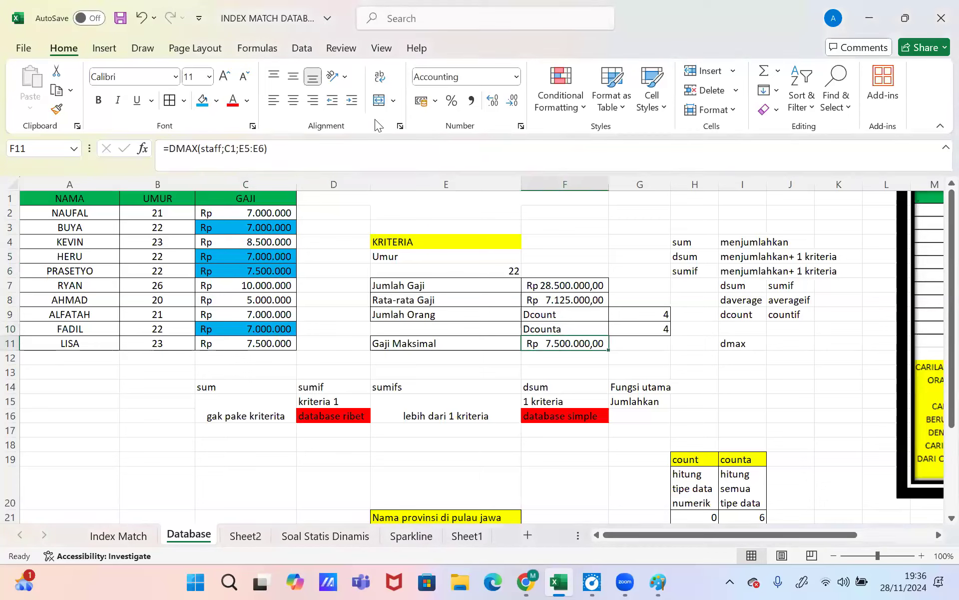
Step: Add the note "sumifs" in cell K7, beside the sumif entry in the function comparison notes
{"action": "left_click", "coordinate": [553, 284]}
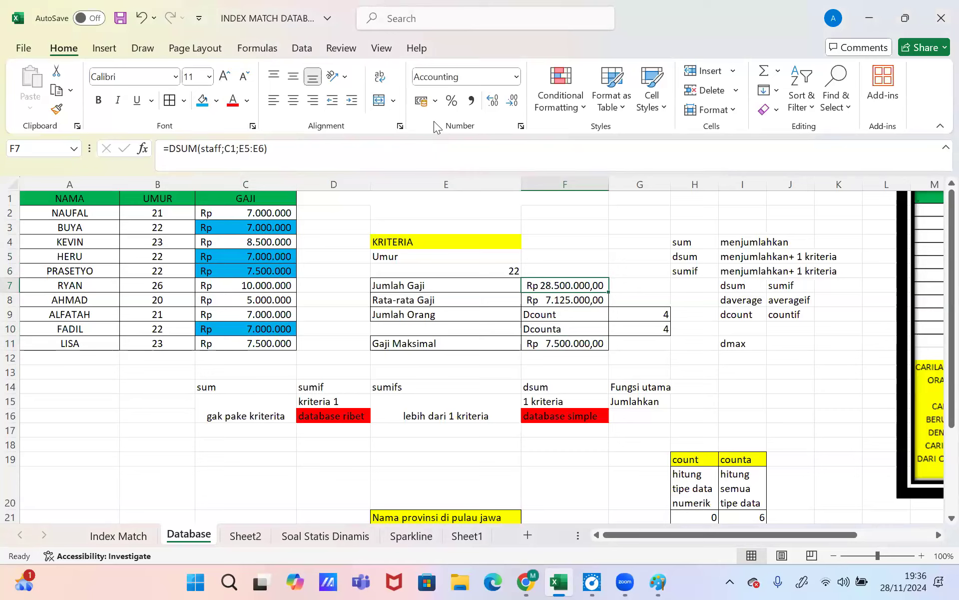
{"action": "left_click", "coordinate": [827, 286]}
{"action": "type", "text": "sumifs"}
{"action": "key", "text": "BackSpace"}
{"action": "key", "text": "BackSpace"}
{"action": "type", "text": "fs"}
{"action": "key", "text": "Return"}
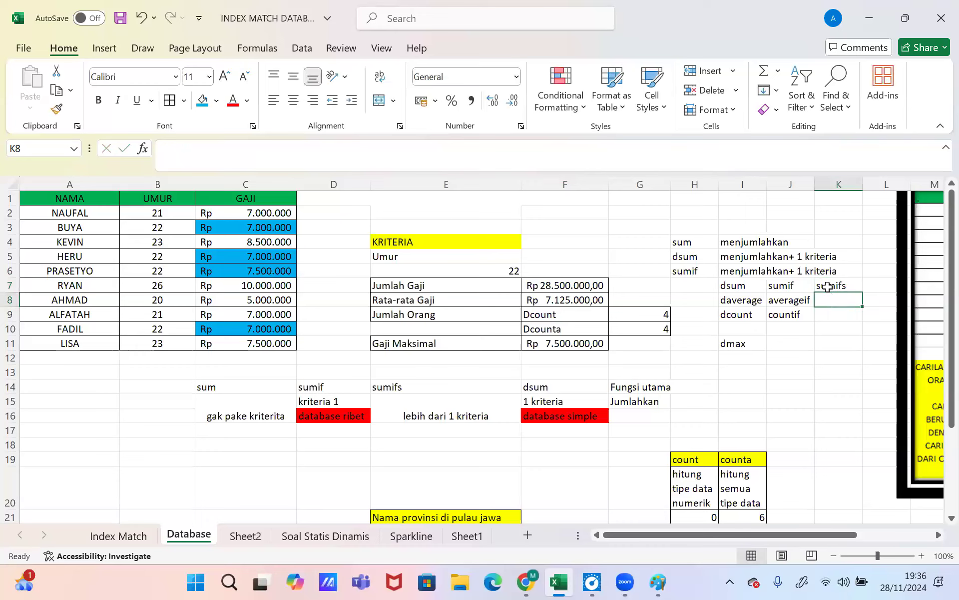
Step: Review the DSUM formula in F7, the age criterion in E6 and the DAVERAGE formula in F8
{"action": "left_click", "coordinate": [828, 286]}
{"action": "key", "text": "Left"}
{"action": "key", "text": "Left"}
{"action": "key", "text": "Left"}
{"action": "key", "text": "Left"}
{"action": "key", "text": "Left"}
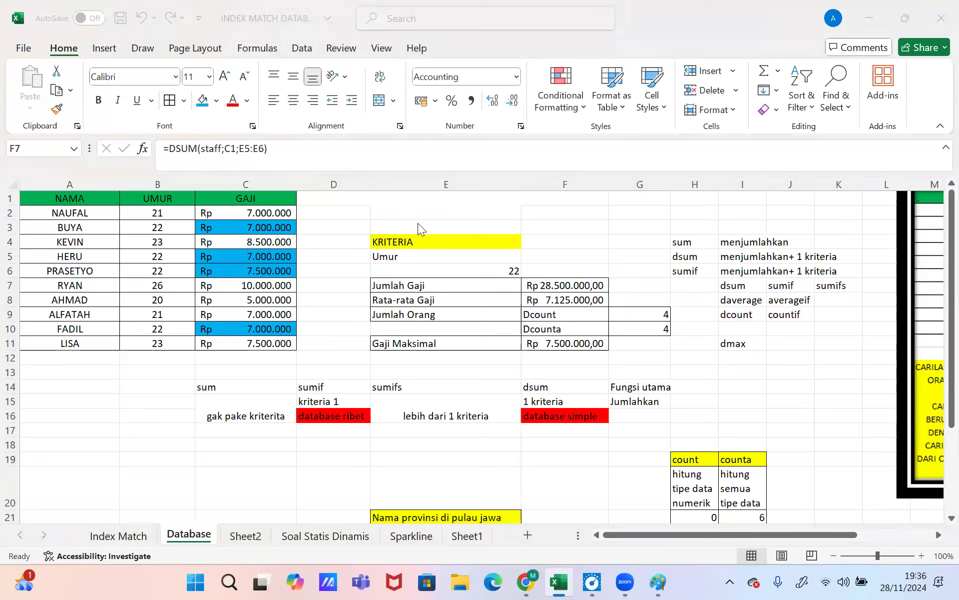
{"action": "left_click", "coordinate": [472, 271]}
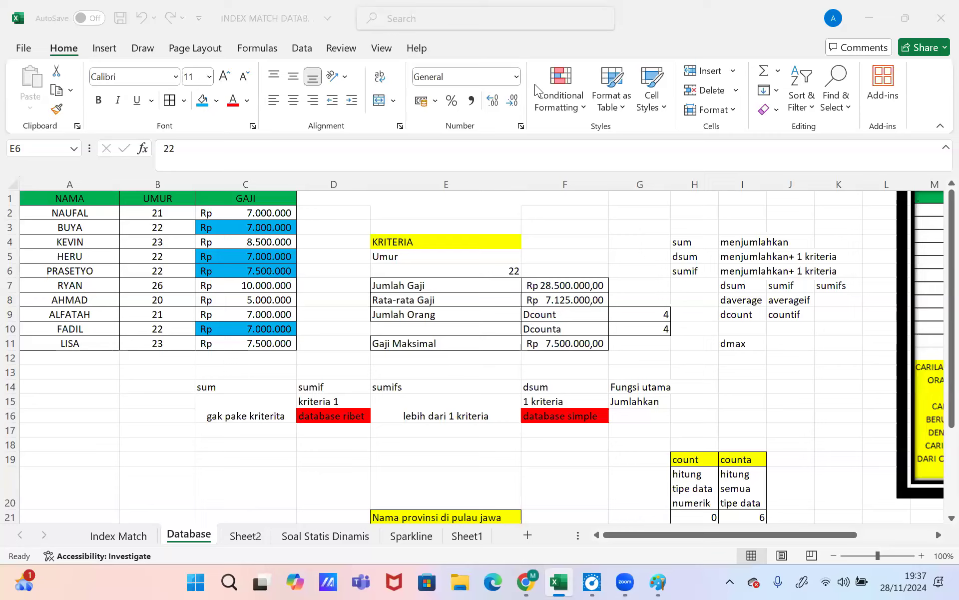
{"action": "left_click", "coordinate": [568, 300]}
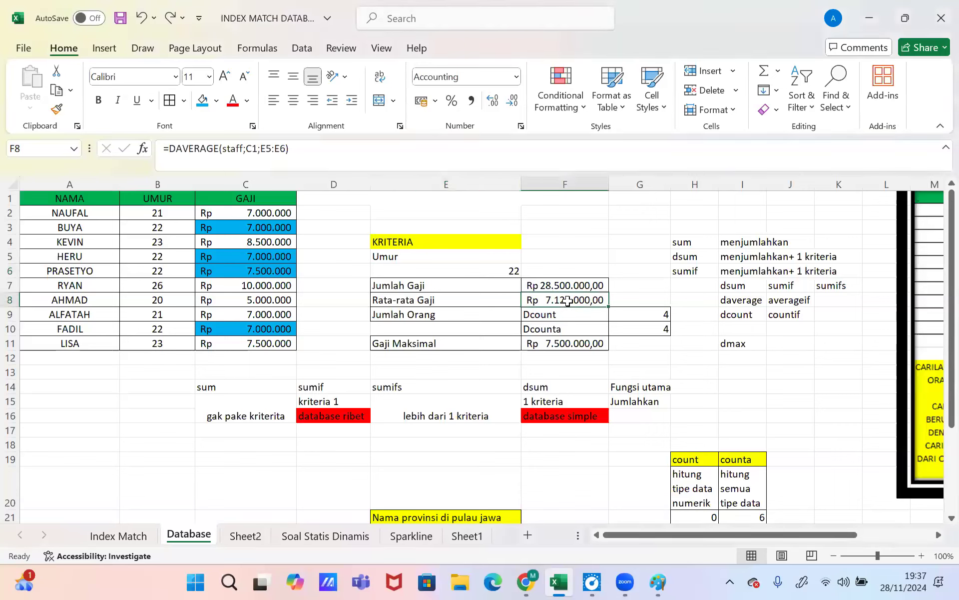
Step: Check the staff table range A1:C11 and the DMAX formula in F11
{"action": "left_click_drag", "start_coordinate": [75, 197], "coordinate": [262, 343]}
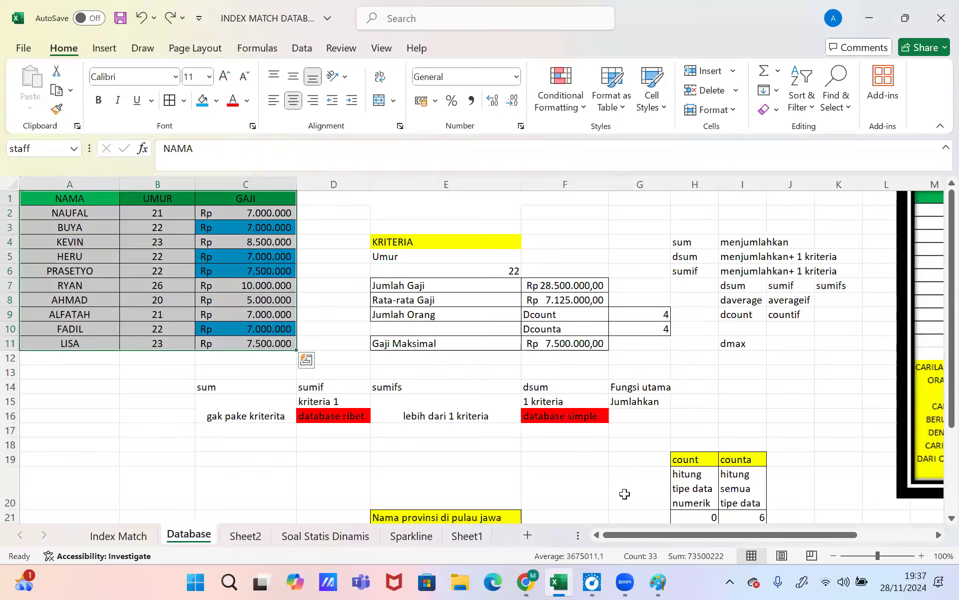
{"action": "left_click", "coordinate": [881, 572]}
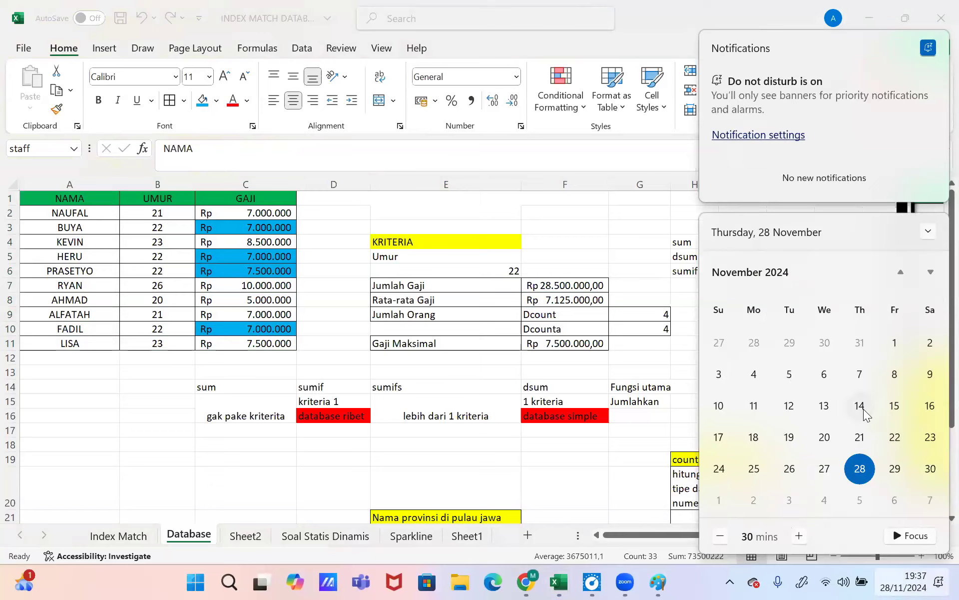
{"action": "left_click", "coordinate": [638, 332]}
{"action": "left_click", "coordinate": [519, 330]}
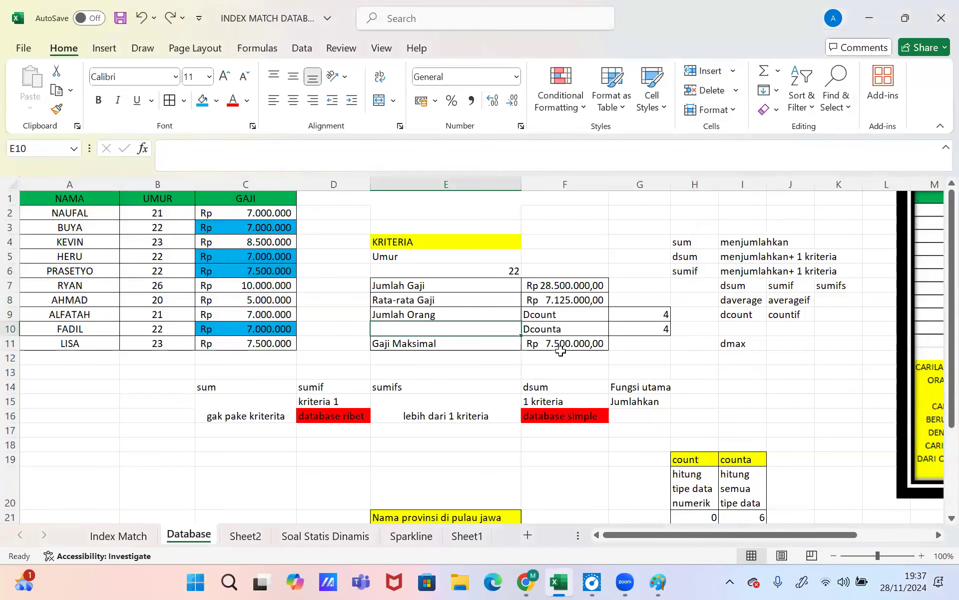
{"action": "left_click", "coordinate": [562, 355]}
{"action": "left_click", "coordinate": [558, 342]}
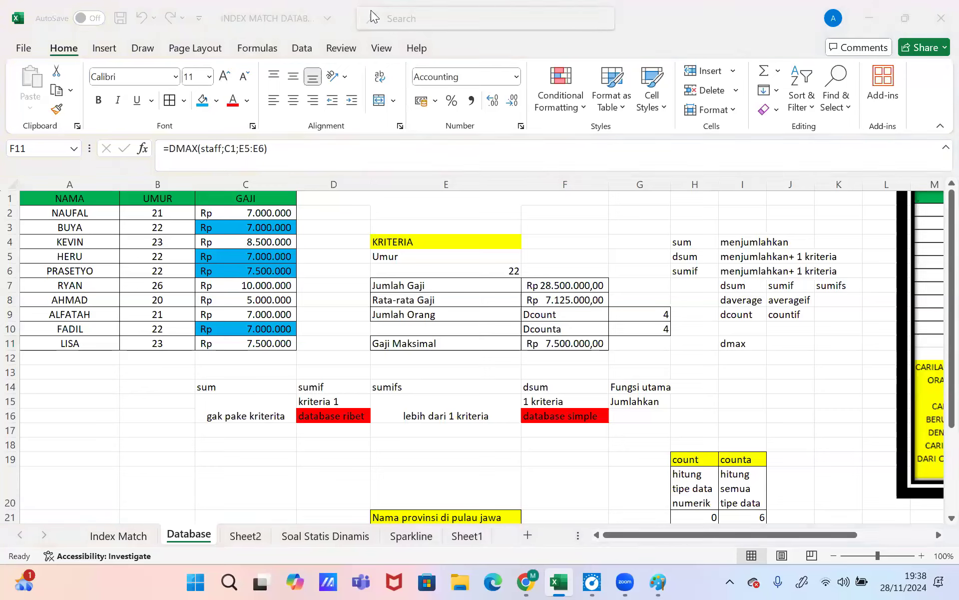
{"action": "left_click_drag", "start_coordinate": [71, 199], "coordinate": [265, 344]}
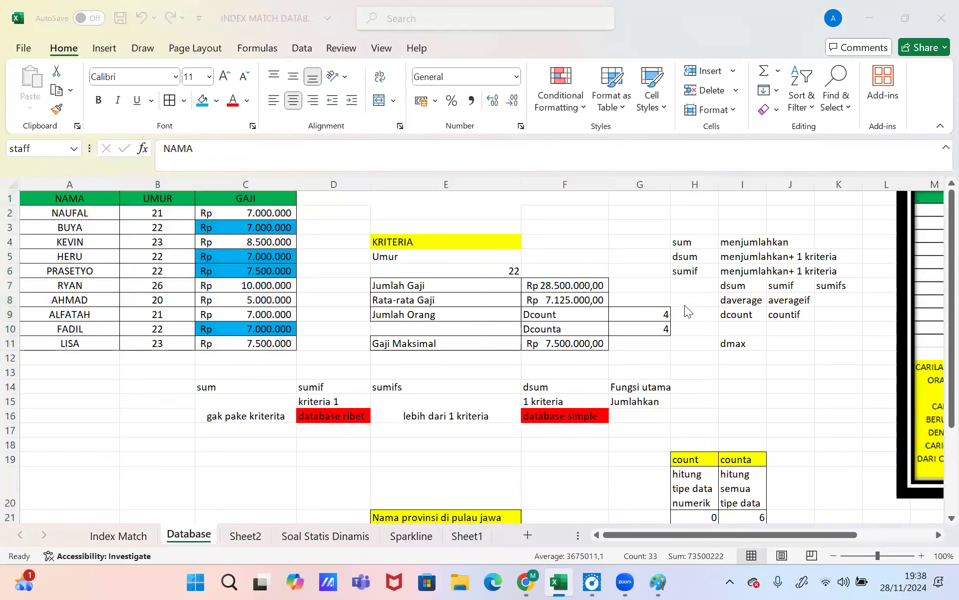
Step: Clear the DCOUNT formula in G10, beside the Dcounta label, keeping only the equals sign
{"action": "left_click", "coordinate": [663, 327]}
{"action": "double_click", "coordinate": [663, 328]}
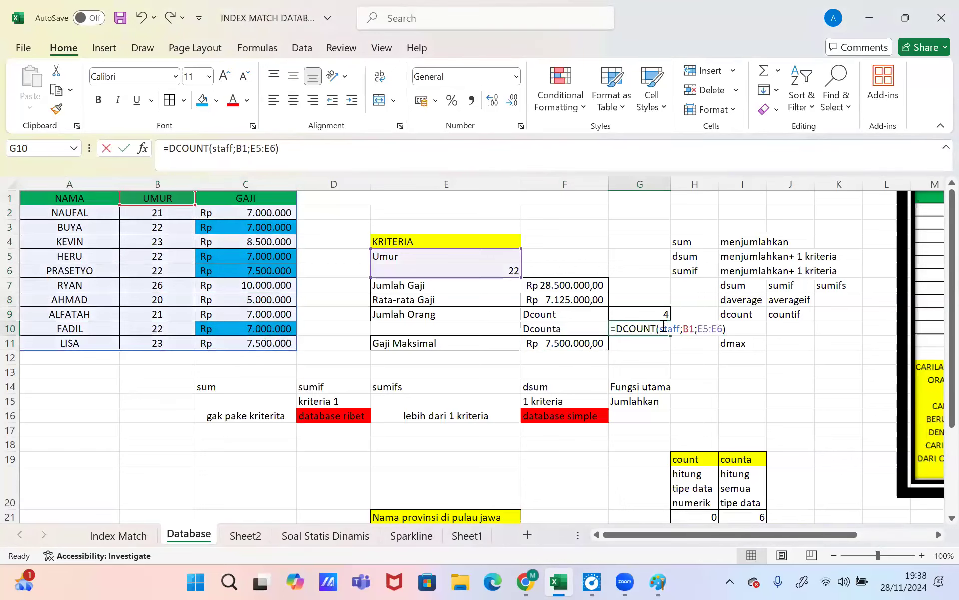
{"action": "key", "text": "BackSpace"}
{"action": "key", "text": "BackSpace"}
{"action": "key", "text": "BackSpace"}
{"action": "key", "text": "BackSpace"}
{"action": "key", "text": "BackSpace"}
{"action": "key", "text": "BackSpace"}
{"action": "key", "text": "BackSpace"}
{"action": "key", "text": "BackSpace"}
{"action": "key", "text": "BackSpace"}
{"action": "key", "text": "BackSpace"}
{"action": "key", "text": "BackSpace"}
{"action": "key", "text": "BackSpace"}
{"action": "key", "text": "BackSpace"}
{"action": "key", "text": "BackSpace"}
{"action": "key", "text": "BackSpace"}
{"action": "key", "text": "BackSpace"}
{"action": "key", "text": "BackSpace"}
{"action": "key", "text": "BackSpace"}
{"action": "key", "text": "BackSpace"}
{"action": "key", "text": "BackSpace"}
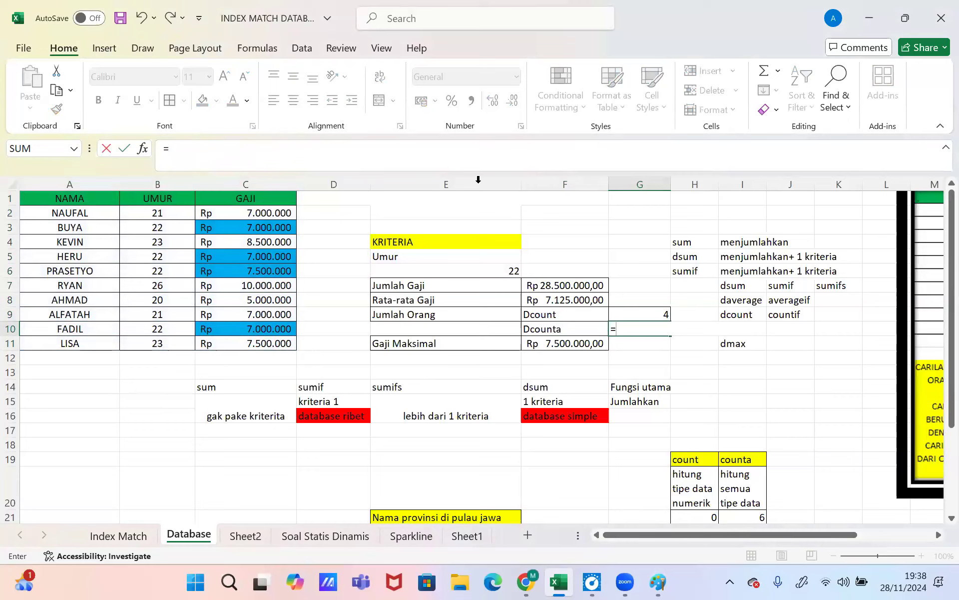
Step: Enter the formula =DCOUNTA(staff;B1;E6) in G10 and select the cell again
{"action": "left_click", "coordinate": [440, 158]}
{"action": "type", "text": "dc"}
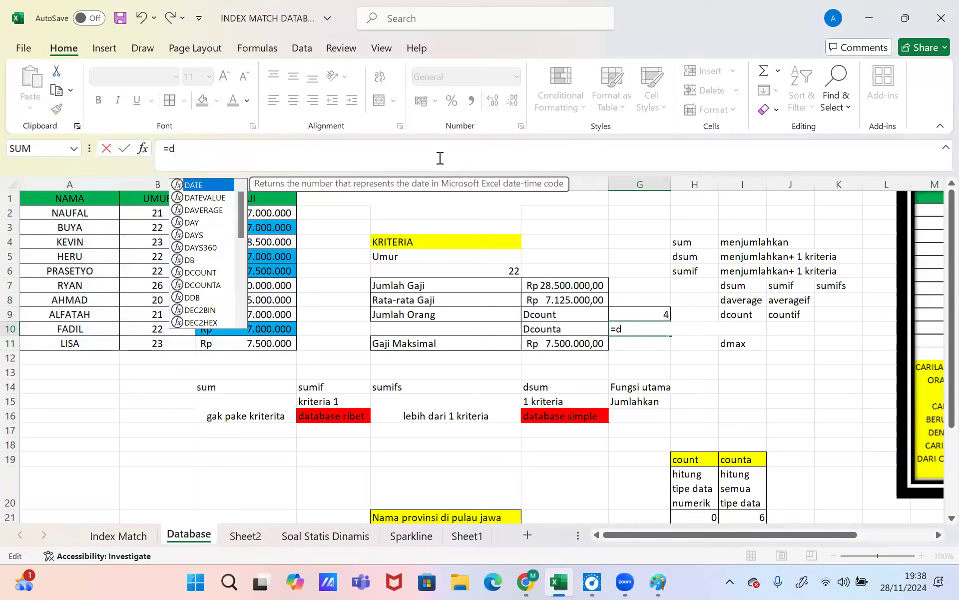
{"action": "key", "text": "Down"}
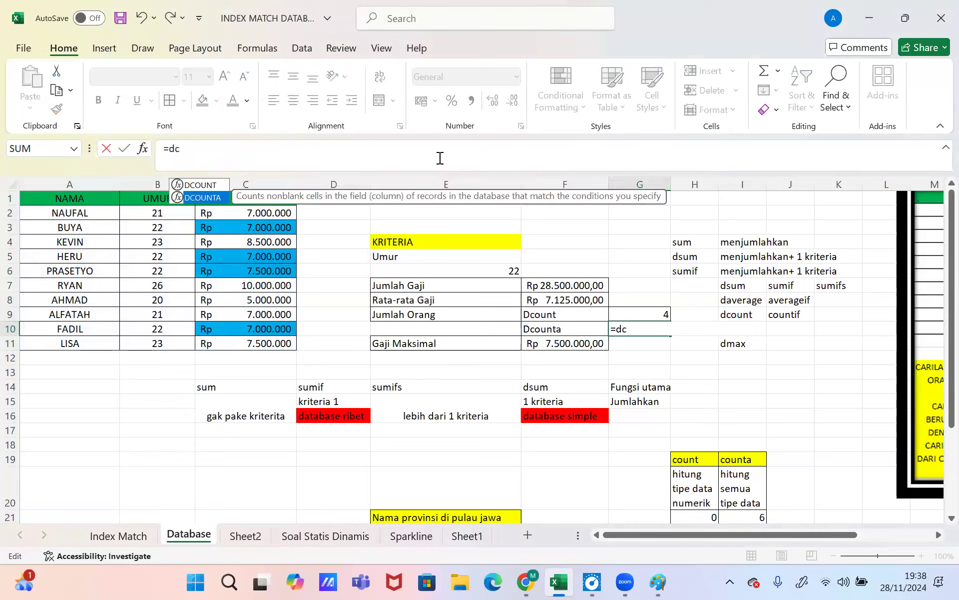
{"action": "key", "text": "Tab"}
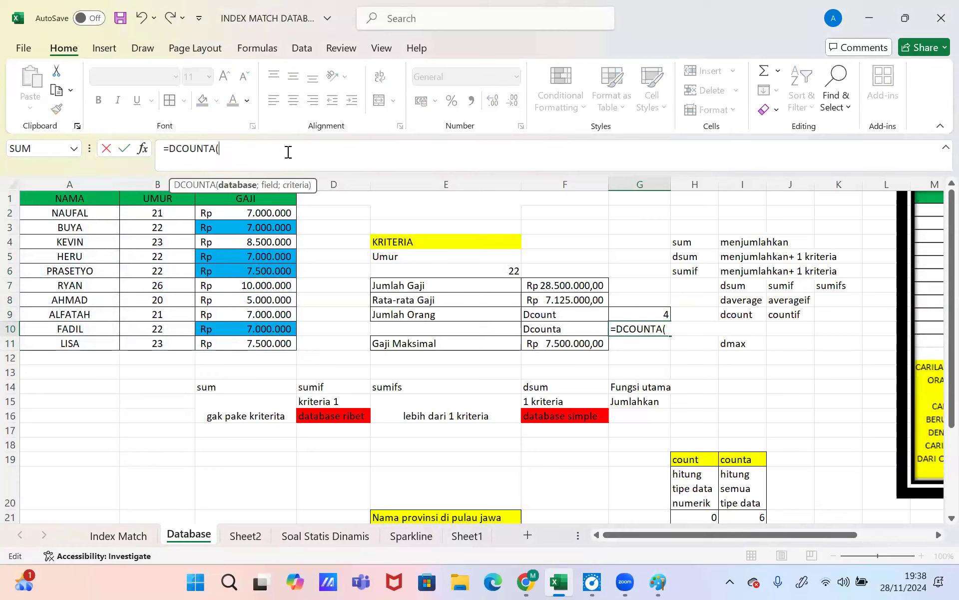
{"action": "type", "text": "staff"}
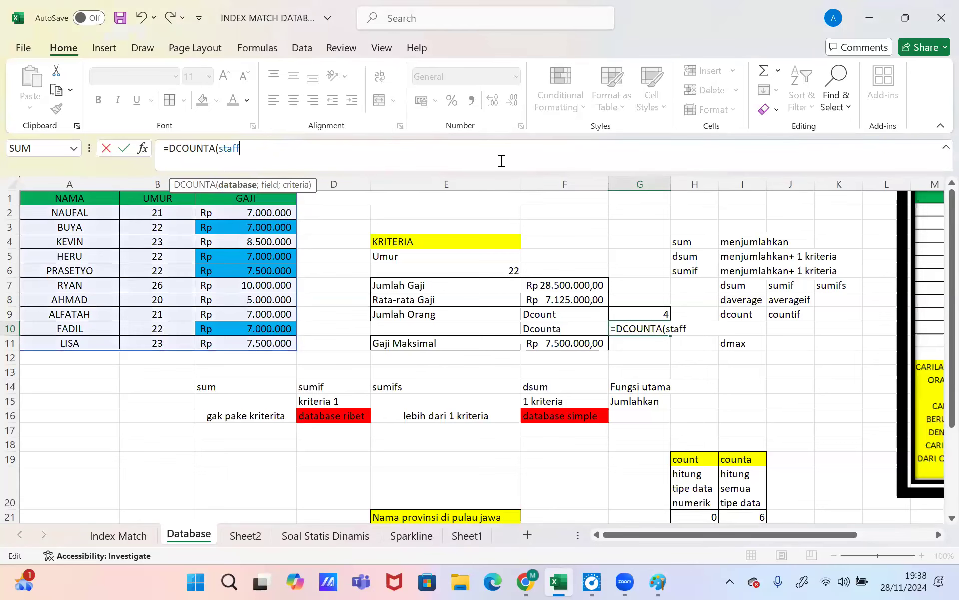
{"action": "type", "text": ";"}
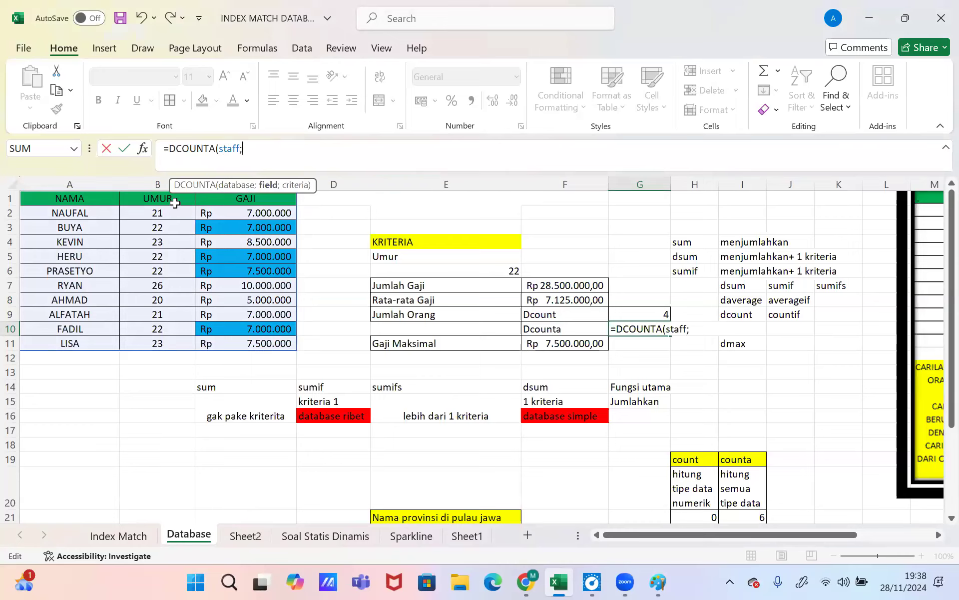
{"action": "left_click", "coordinate": [160, 199]}
{"action": "type", "text": ";"}
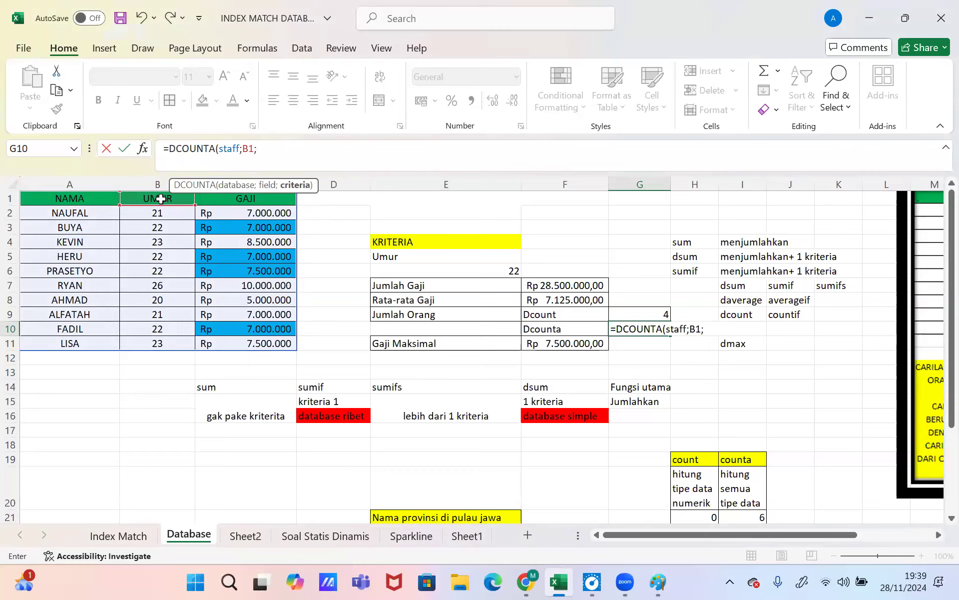
{"action": "left_click", "coordinate": [395, 258]}
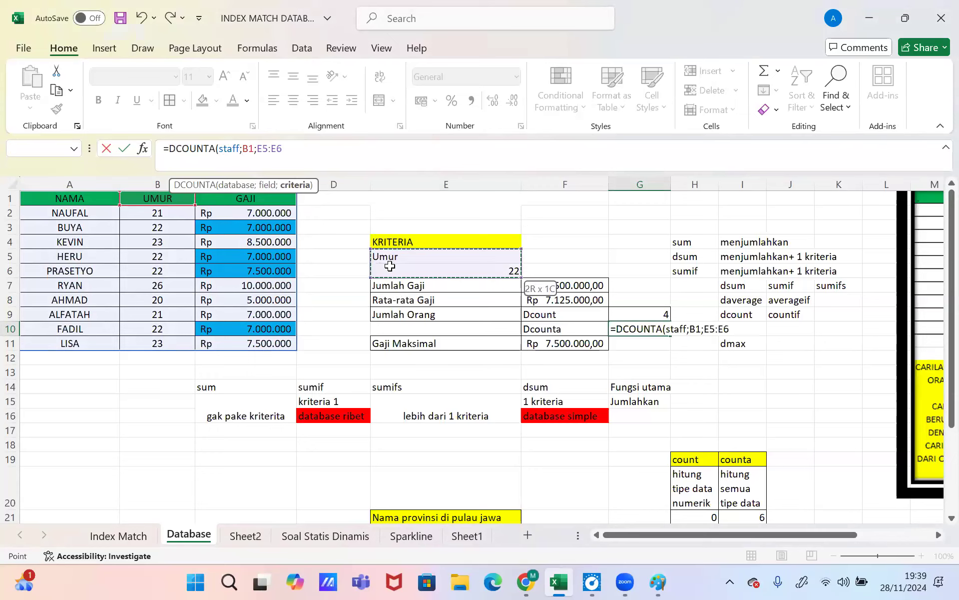
{"action": "left_click", "coordinate": [390, 270]}
{"action": "left_click_drag", "start_coordinate": [395, 256], "coordinate": [395, 270]}
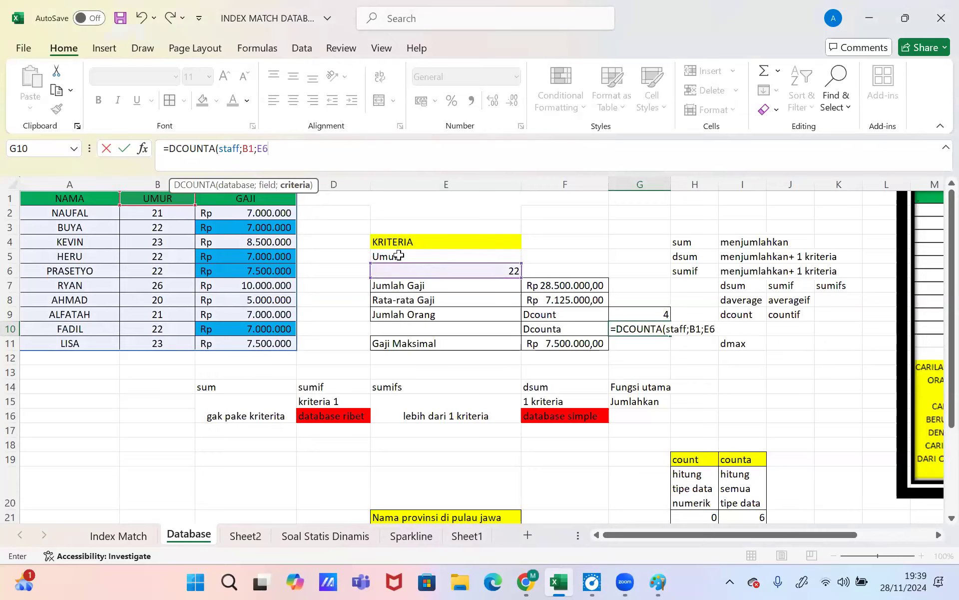
{"action": "key", "text": "Return"}
{"action": "left_click", "coordinate": [640, 326]}
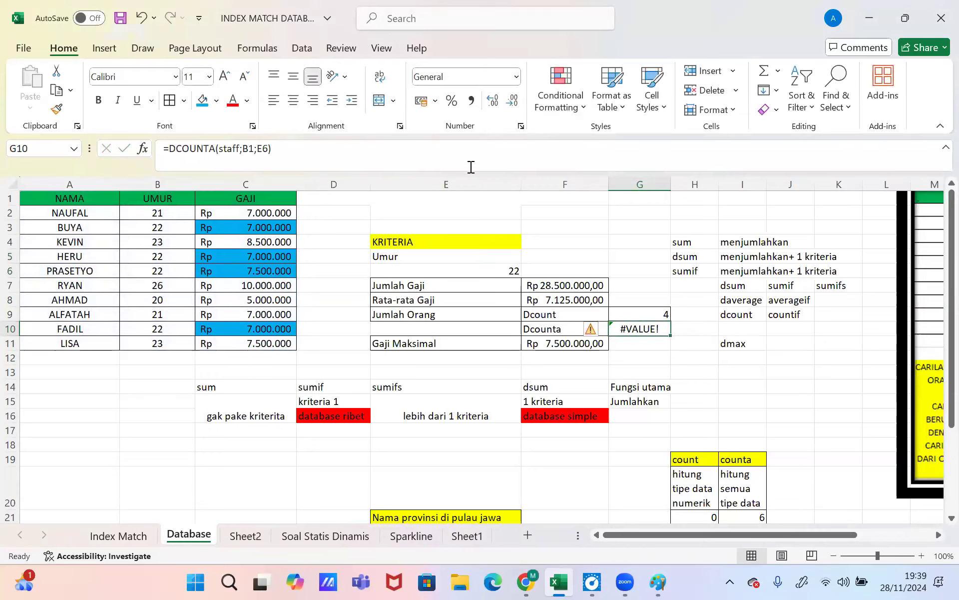
Step: Correct the criteria range of the DCOUNTA formula in G10 to E5:E6
{"action": "left_click", "coordinate": [463, 155]}
{"action": "key", "text": "BackSpace"}
{"action": "key", "text": "BackSpace"}
{"action": "key", "text": "BackSpace"}
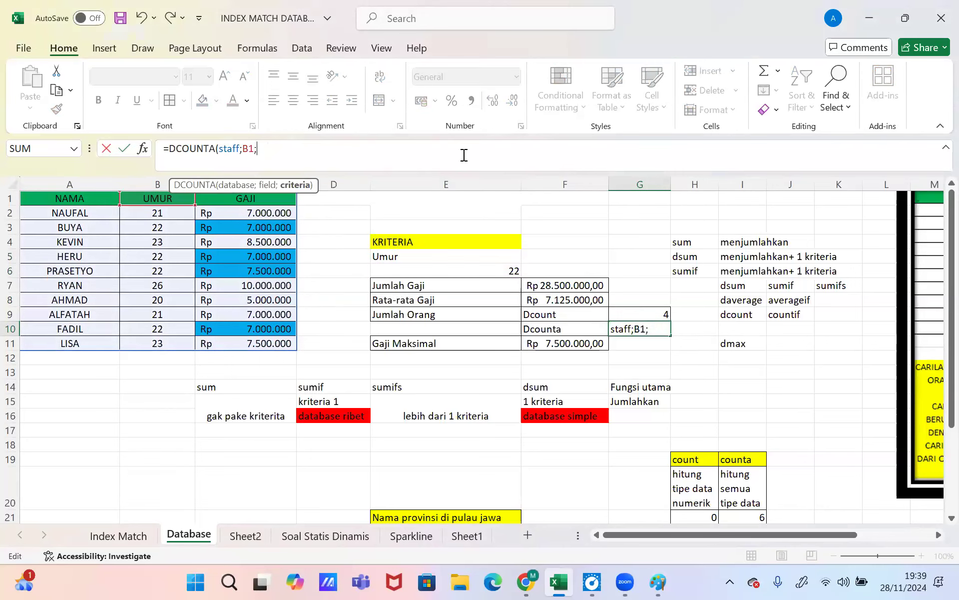
{"action": "left_click_drag", "start_coordinate": [428, 256], "coordinate": [432, 274]}
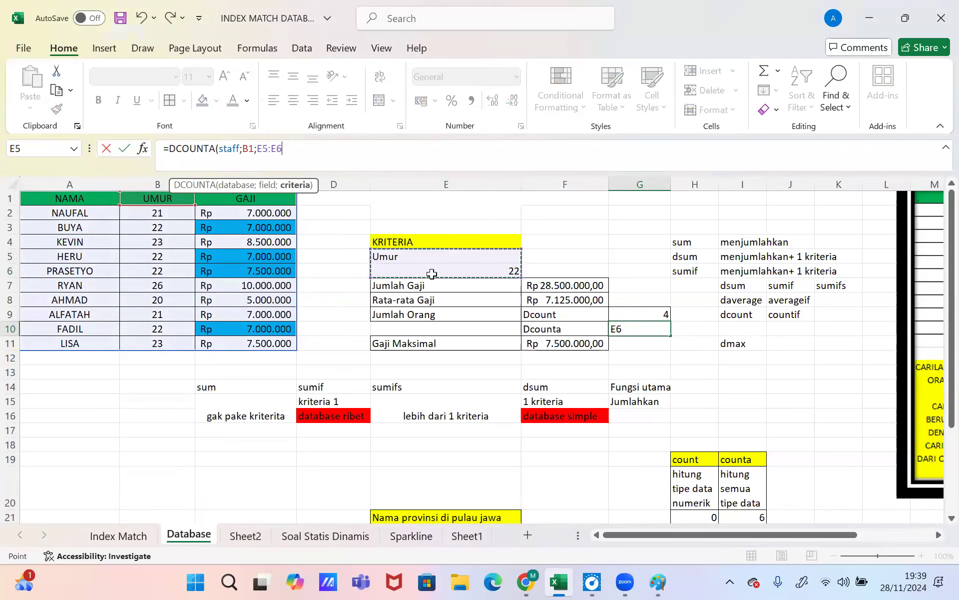
{"action": "key", "text": "Return"}
{"action": "left_click", "coordinate": [633, 326]}
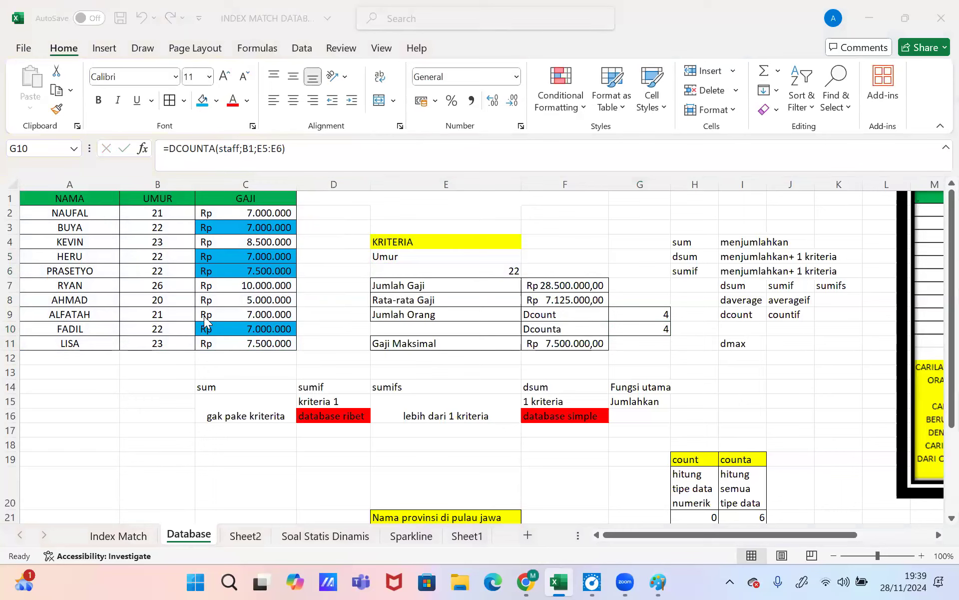
Step: Select the staff table A1:C11 and check its defined range name
{"action": "left_click_drag", "start_coordinate": [55, 199], "coordinate": [250, 343]}
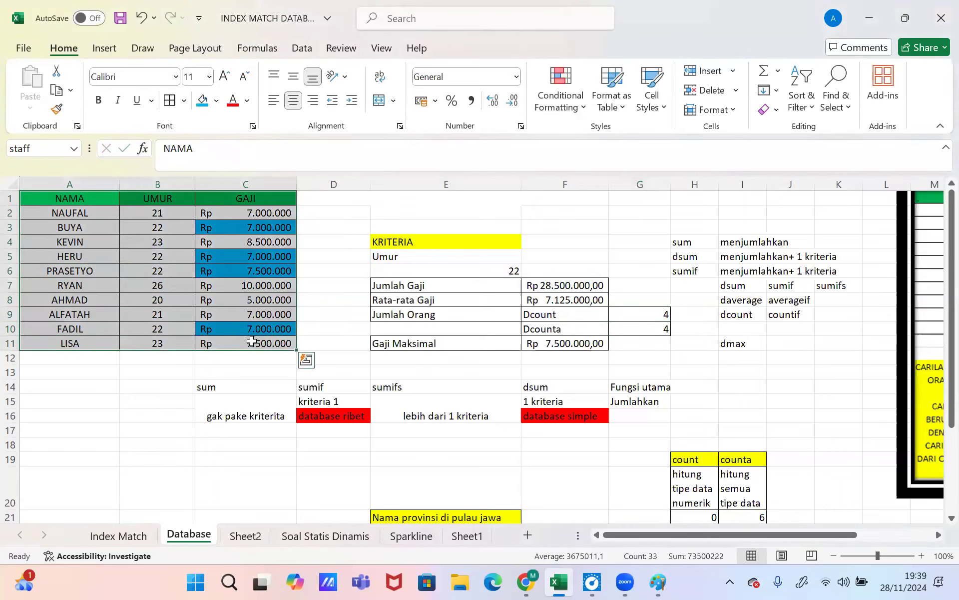
{"action": "left_click", "coordinate": [22, 149]}
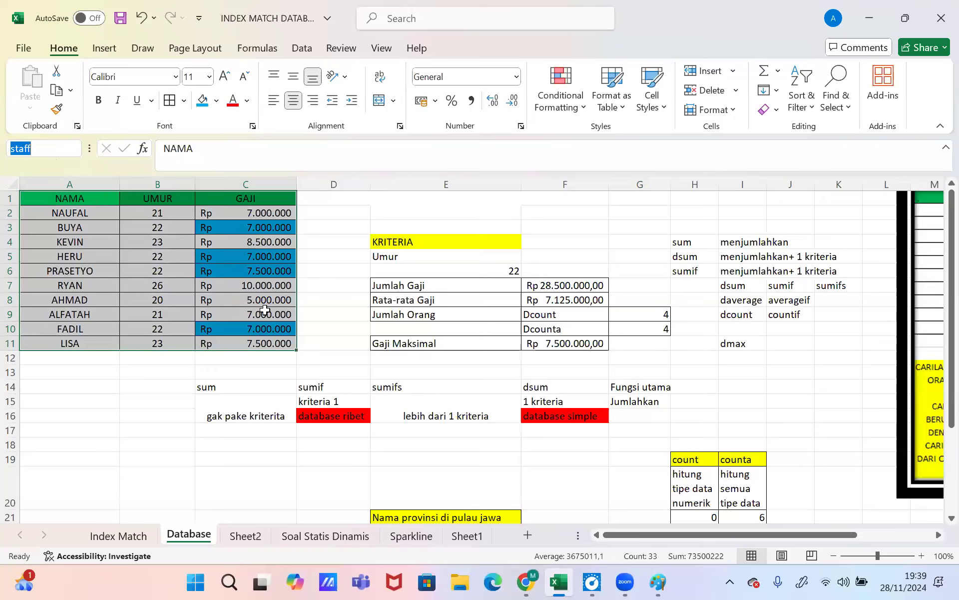
{"action": "key", "text": "Return"}
Step: Compare the DSUM formula in F7 with the DAVERAGE formula in F8 and the DMAX formula in F11
{"action": "left_click", "coordinate": [575, 286]}
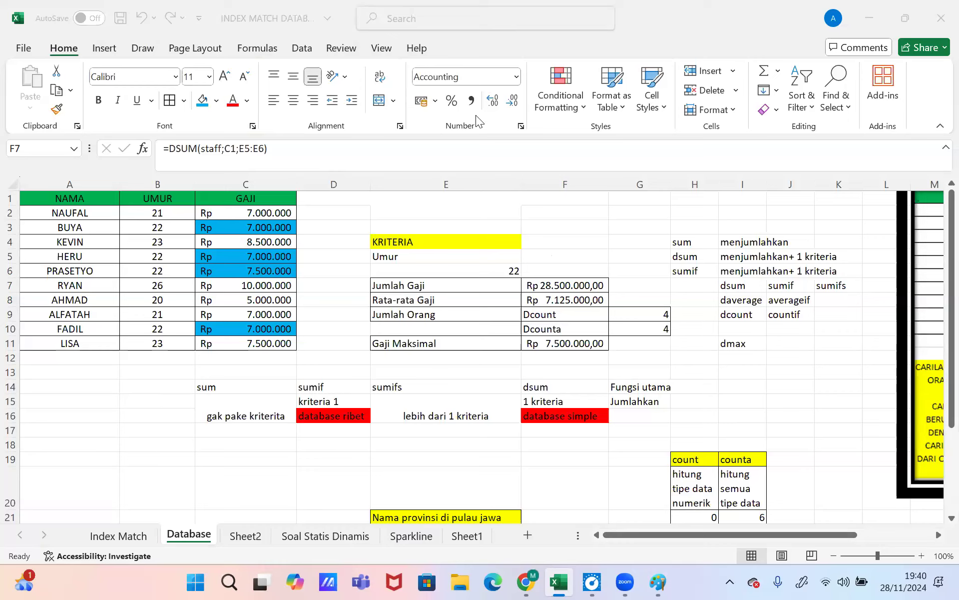
{"action": "left_click", "coordinate": [398, 157]}
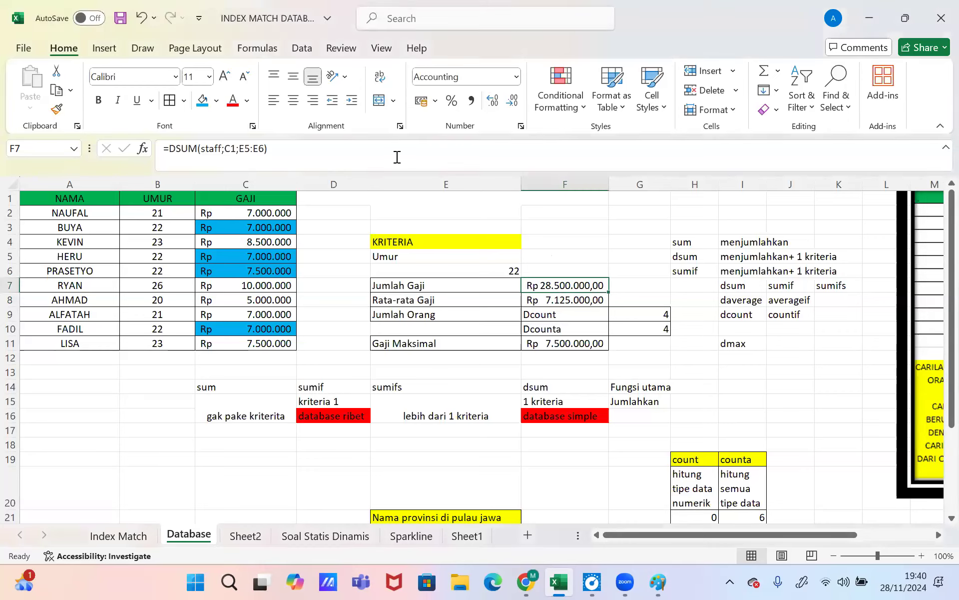
{"action": "key", "text": "Return"}
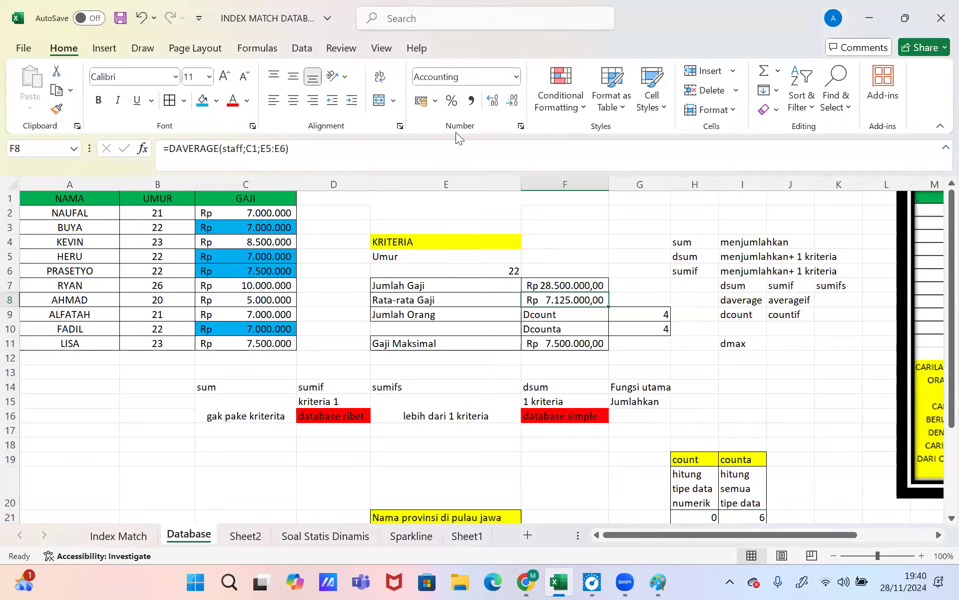
{"action": "left_click", "coordinate": [560, 286]}
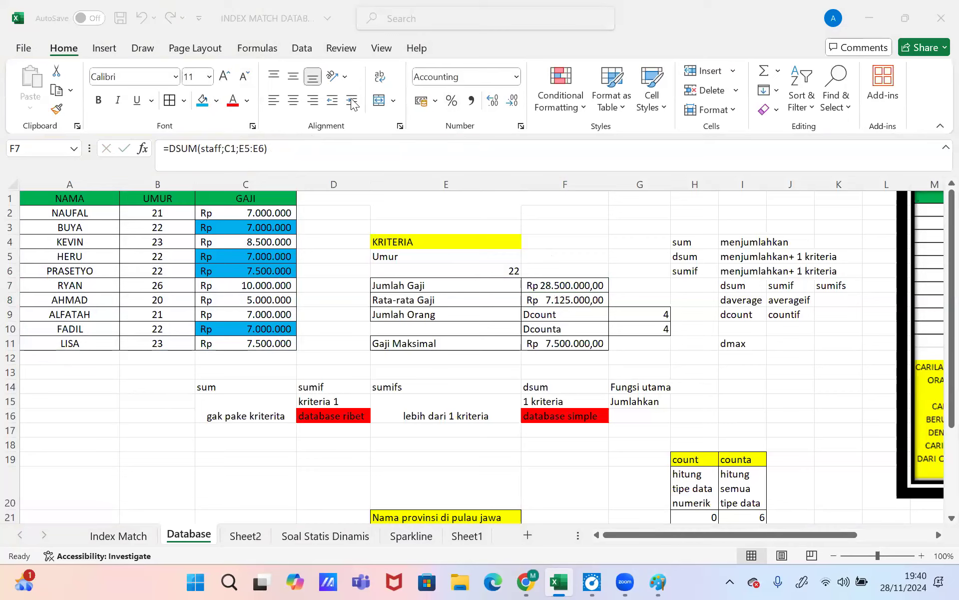
{"action": "left_click", "coordinate": [194, 553]}
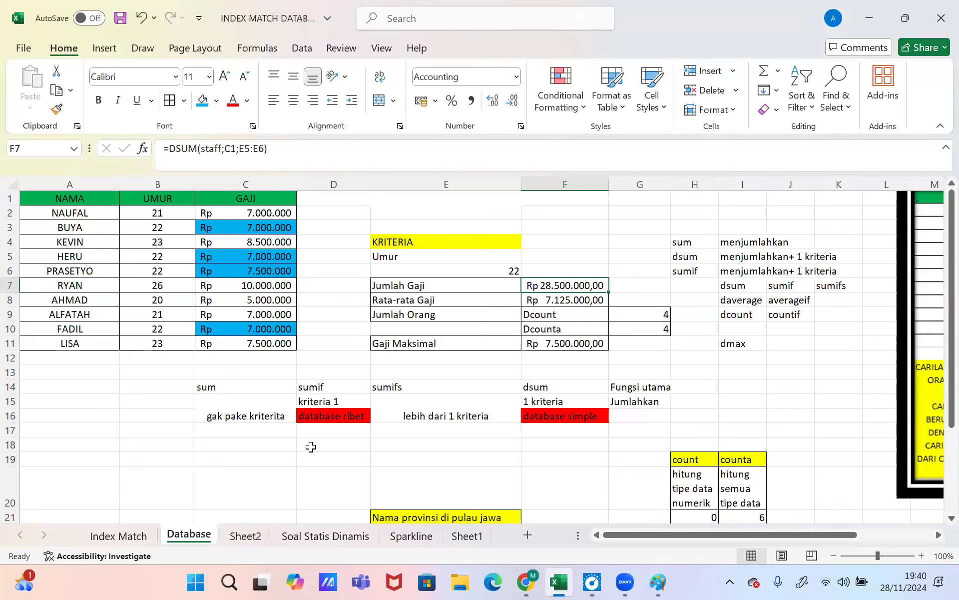
{"action": "left_click", "coordinate": [566, 343]}
{"action": "left_click", "coordinate": [693, 345]}
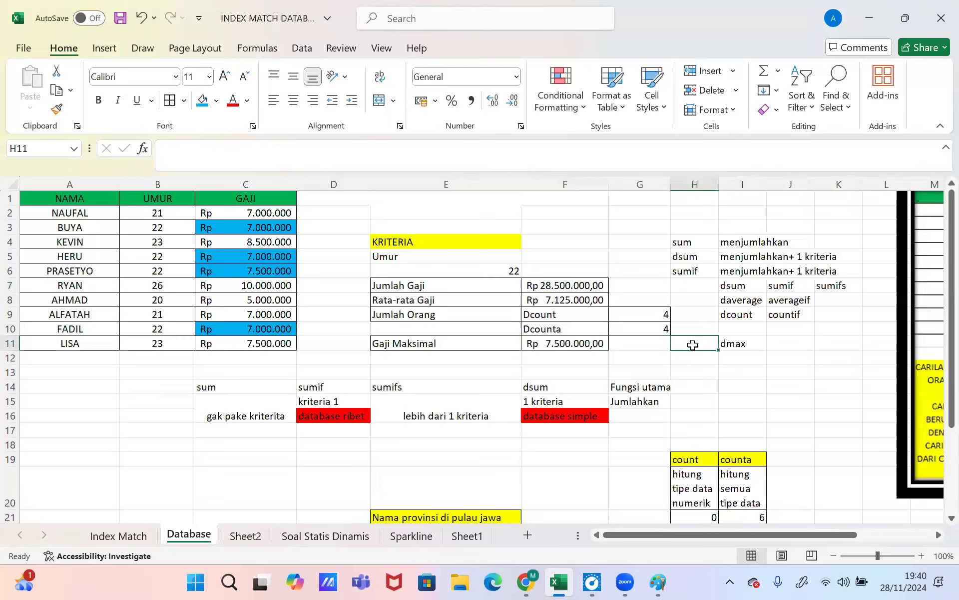
{"action": "left_click", "coordinate": [576, 301]}
{"action": "left_click", "coordinate": [571, 290]}
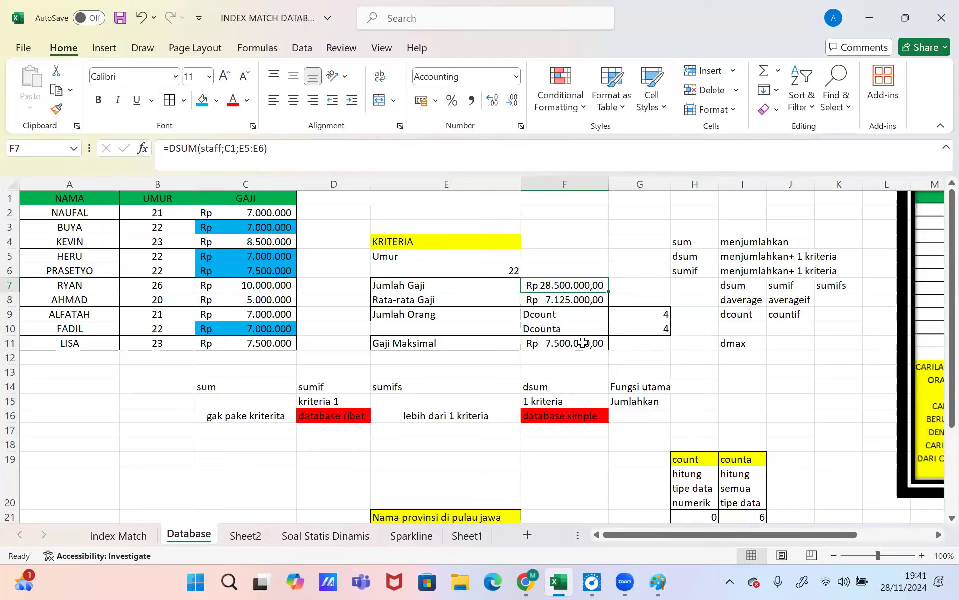
Step: Clear the Jumlah Gaji and Rata-rata Gaji results in F7:F8
{"action": "left_click", "coordinate": [537, 299]}
{"action": "left_click_drag", "start_coordinate": [537, 285], "coordinate": [538, 299]}
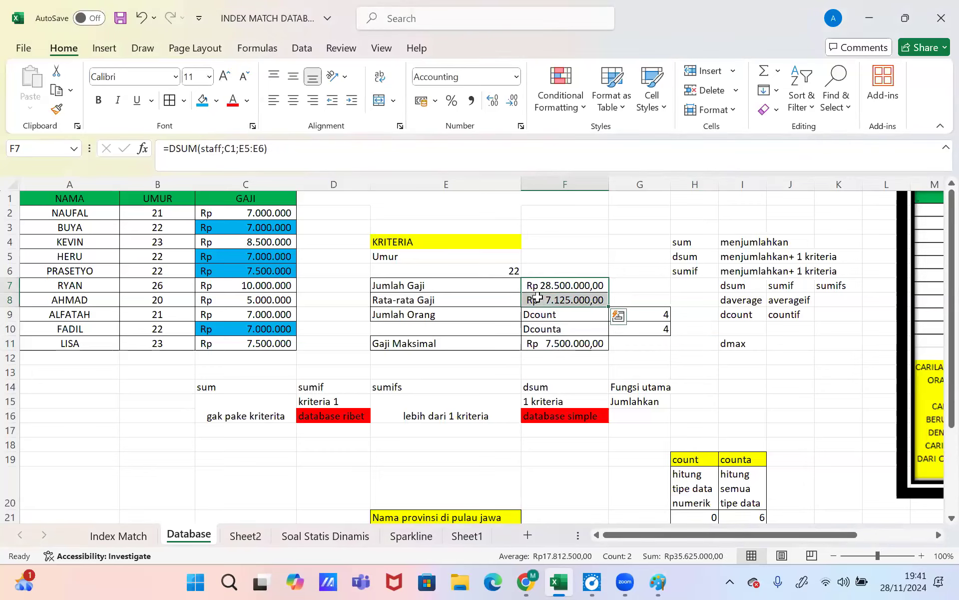
{"action": "right_click", "coordinate": [540, 298]}
{"action": "left_click", "coordinate": [574, 302]}
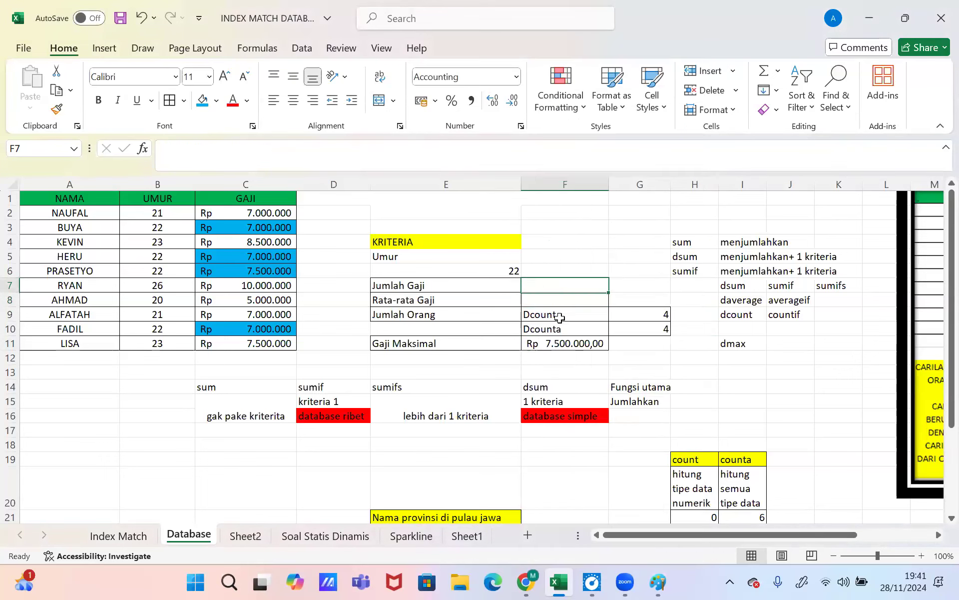
Step: Clear the Dcount and Dcounta results in G9:G10
{"action": "left_click_drag", "start_coordinate": [637, 313], "coordinate": [640, 329]}
{"action": "right_click", "coordinate": [688, 299]}
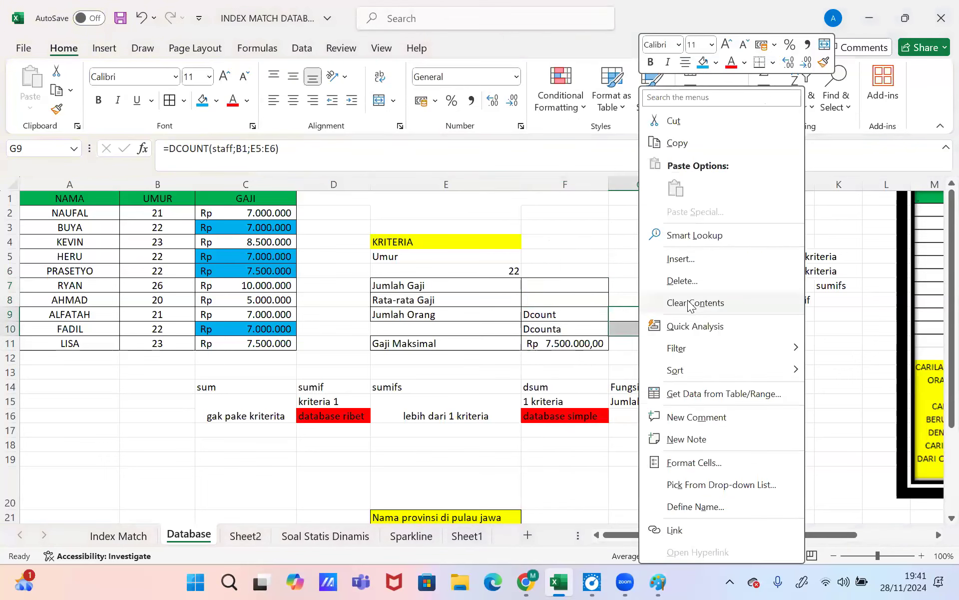
{"action": "left_click", "coordinate": [689, 303]}
{"action": "left_click", "coordinate": [544, 284]}
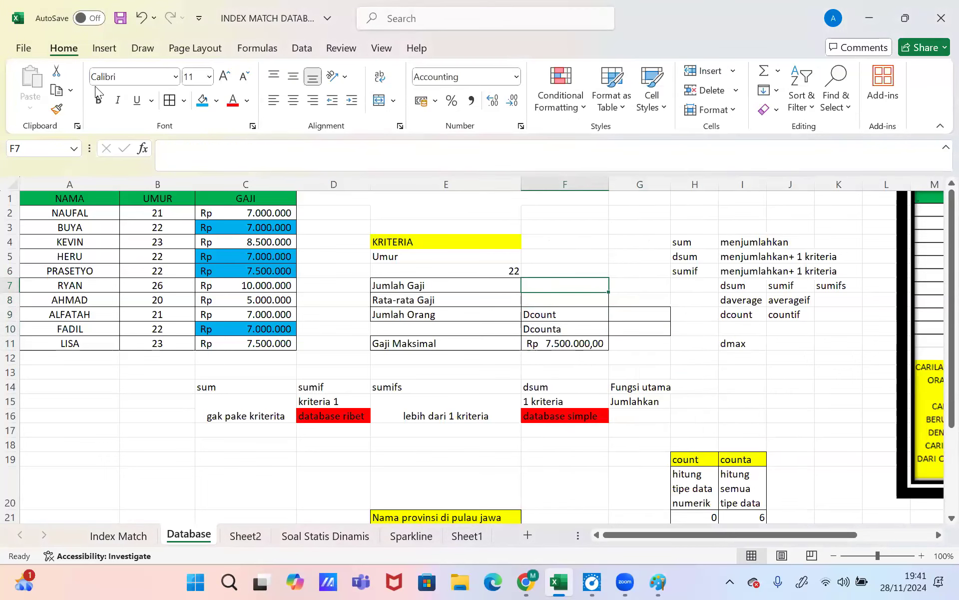
Step: Undo the last two clearings to restore the formulas in G9:G10 and F7:F8
{"action": "left_click", "coordinate": [142, 27]}
{"action": "left_click", "coordinate": [142, 27]}
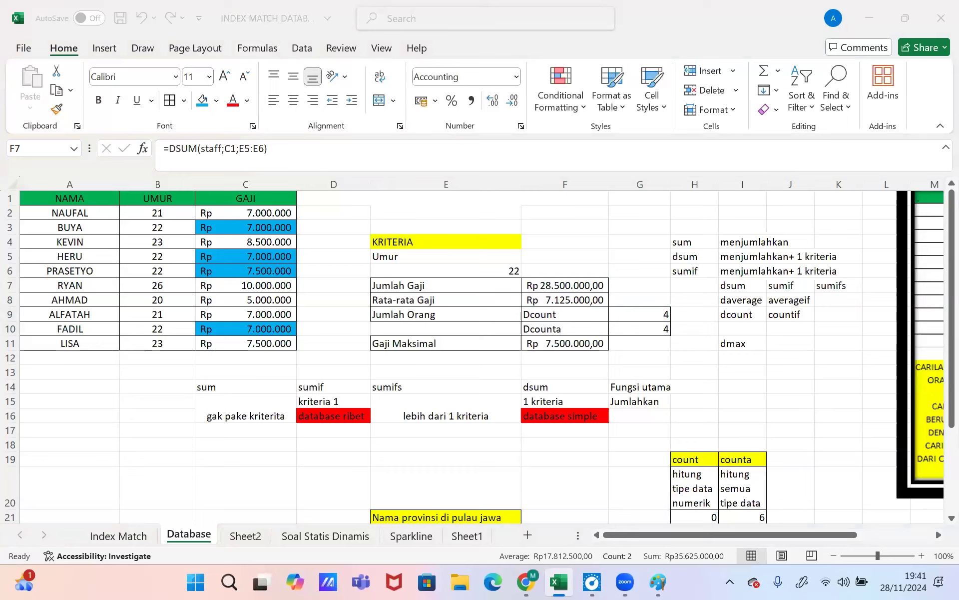
Step: Enter the note "kerjakan dulu sampai 19.44 buat yang sudah boleh diulang" in E2 above the criteria
{"action": "left_click", "coordinate": [470, 209]}
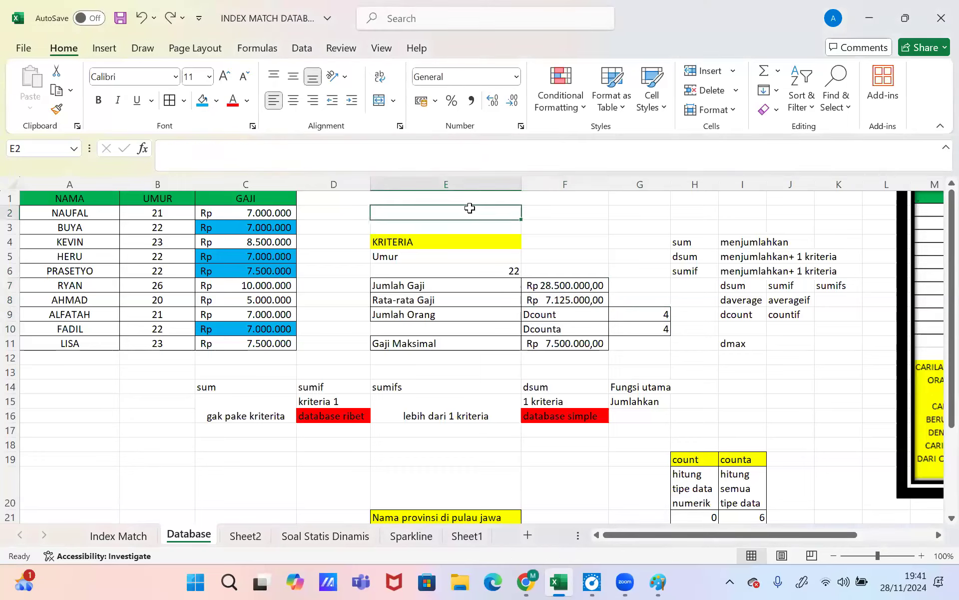
{"action": "type", "text": "kerjakan du"}
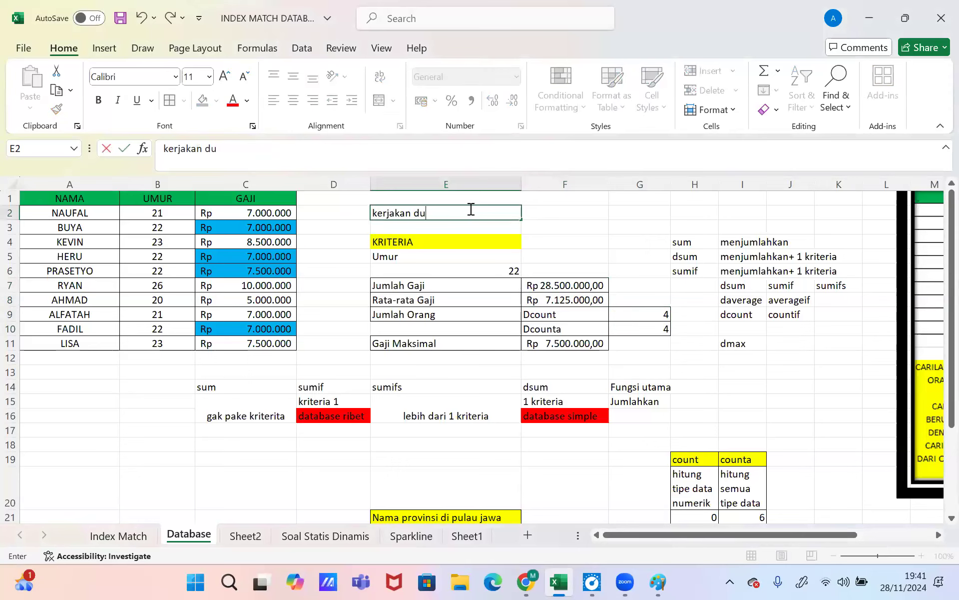
{"action": "type", "text": "lu sampai 19.44 "}
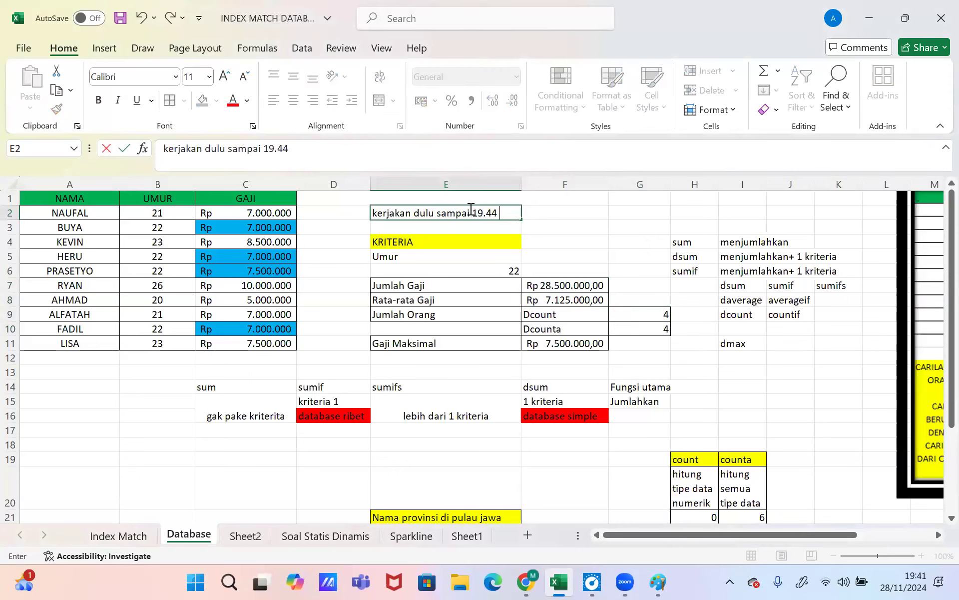
{"action": "type", "text": "buat yang su"}
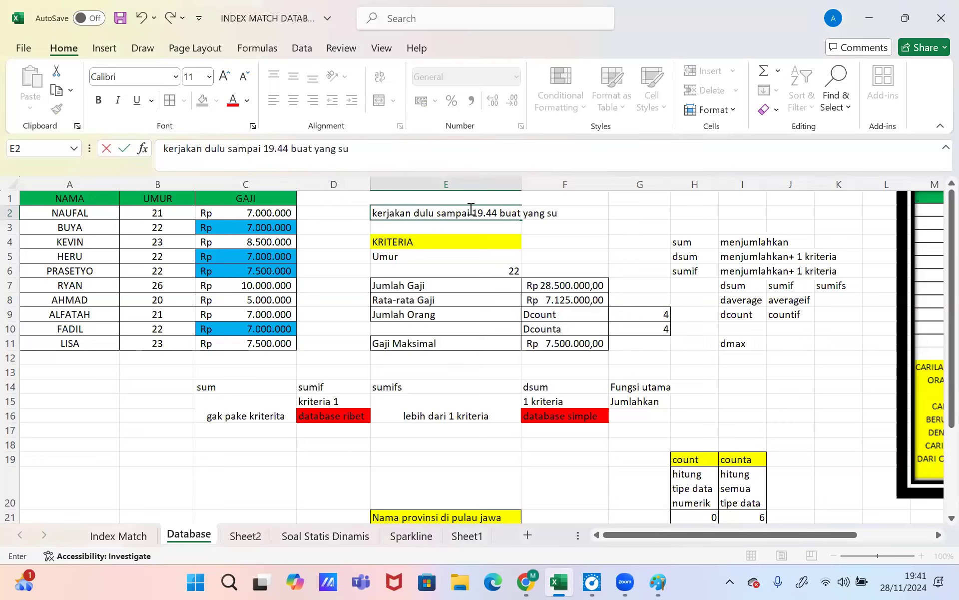
{"action": "type", "text": "dah boleh diu"}
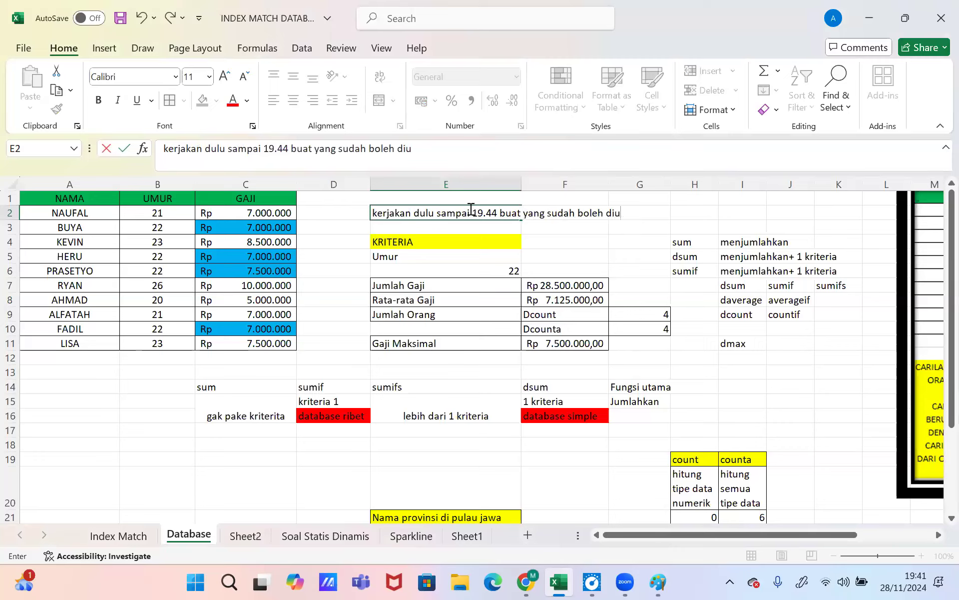
{"action": "type", "text": "lang"}
{"action": "key", "text": "Return"}
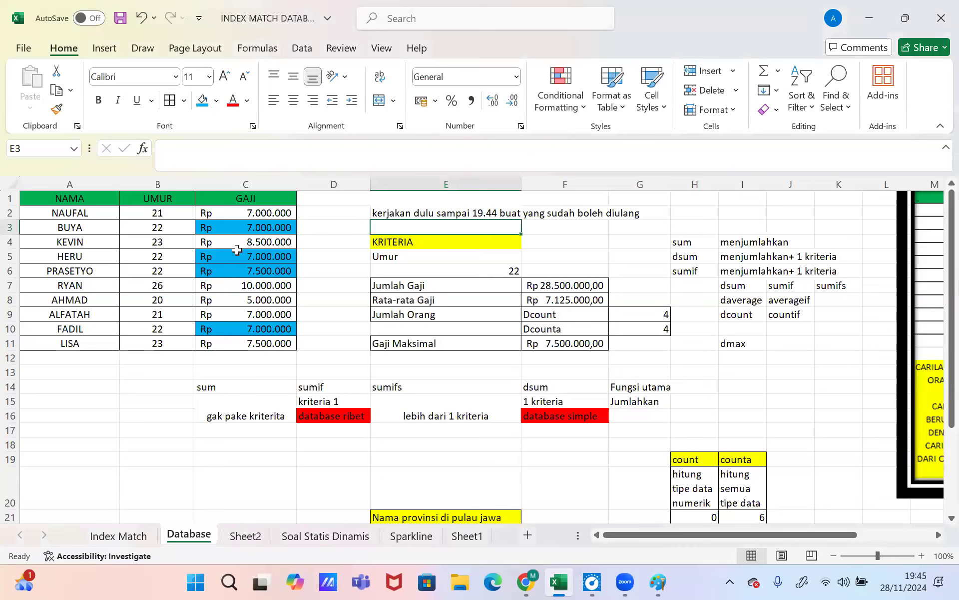
Step: Examine the salary value in C7 and the DMAX formula behind Gaji Maksimal in F11
{"action": "left_click", "coordinate": [247, 280]}
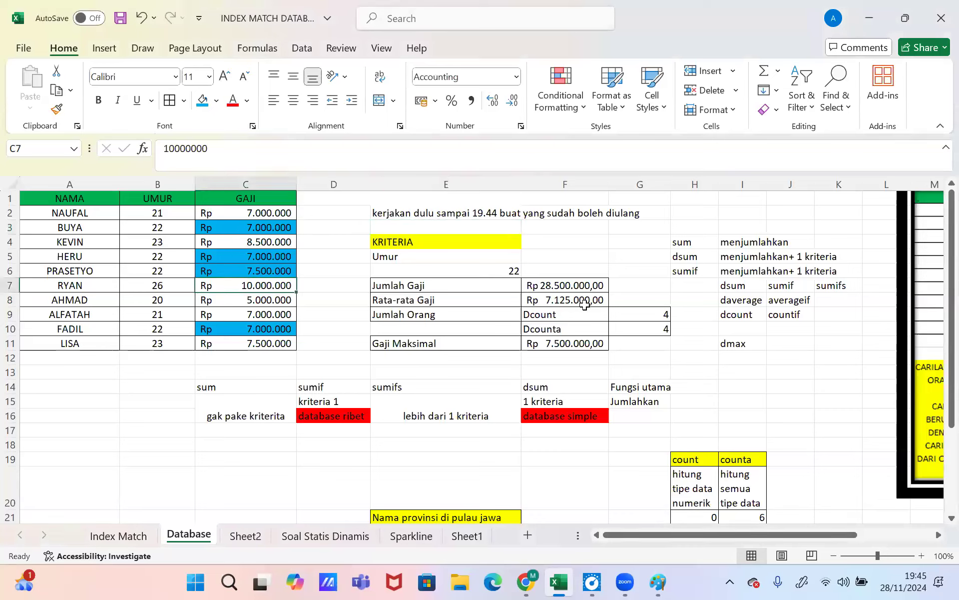
{"action": "left_click", "coordinate": [560, 343]}
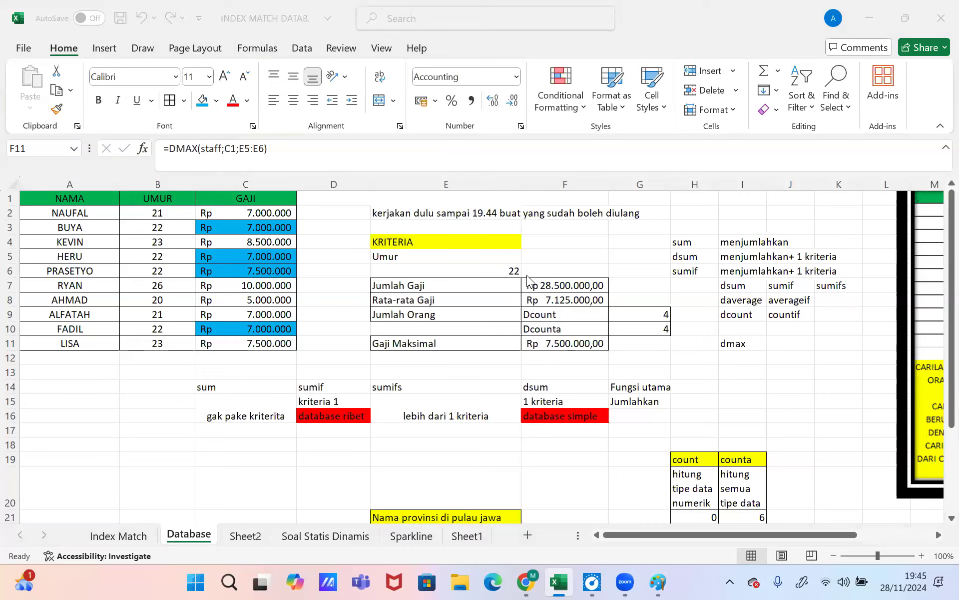
Step: Enter the number 28000000 in C18 below the sum notes
{"action": "scroll", "coordinate": [400, 350], "scroll_direction": "down", "scroll_amount": 1}
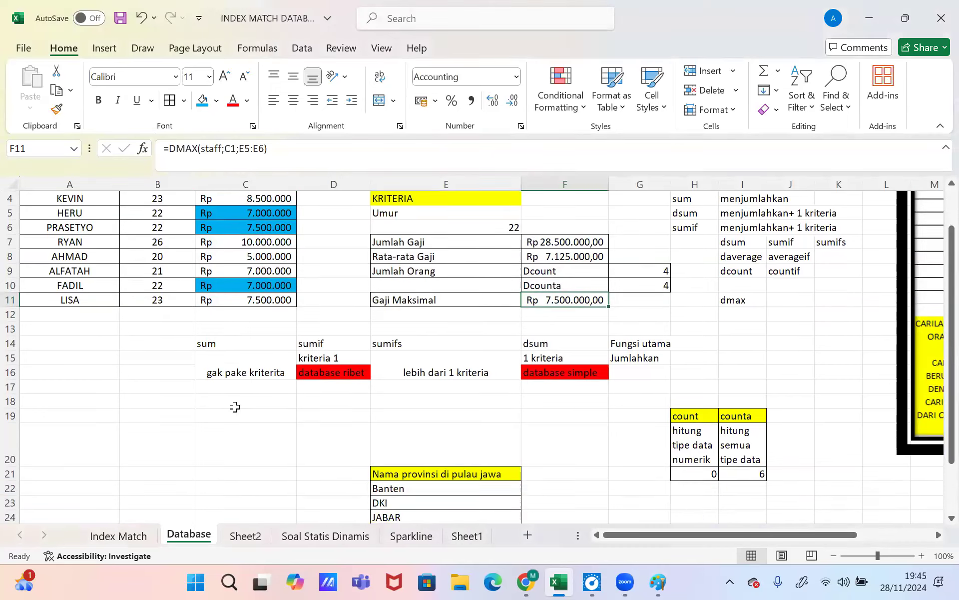
{"action": "left_click", "coordinate": [235, 408]}
{"action": "type", "text": "2800"}
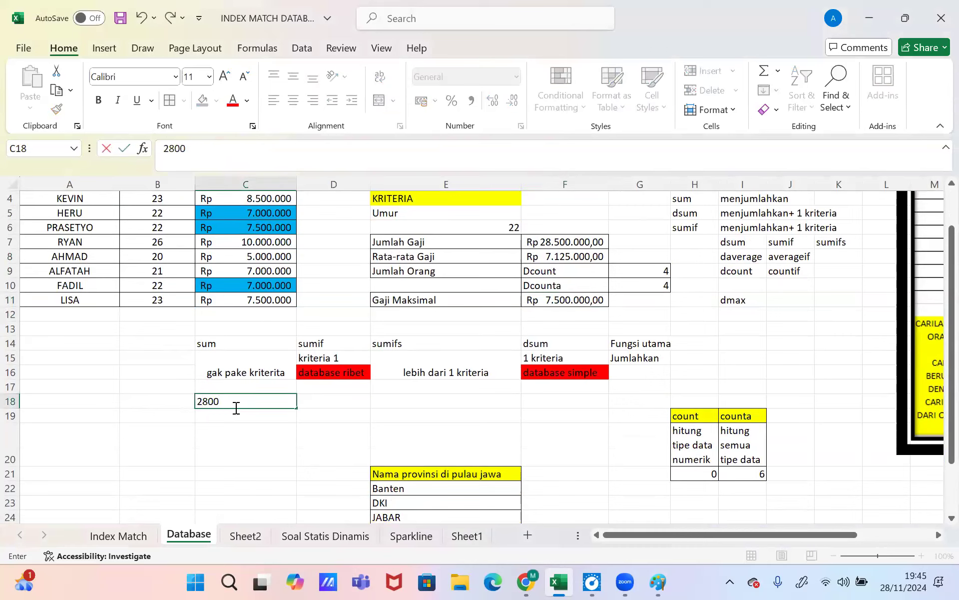
{"action": "type", "text": "00000"}
{"action": "key", "text": "Return"}
{"action": "key", "text": "Up"}
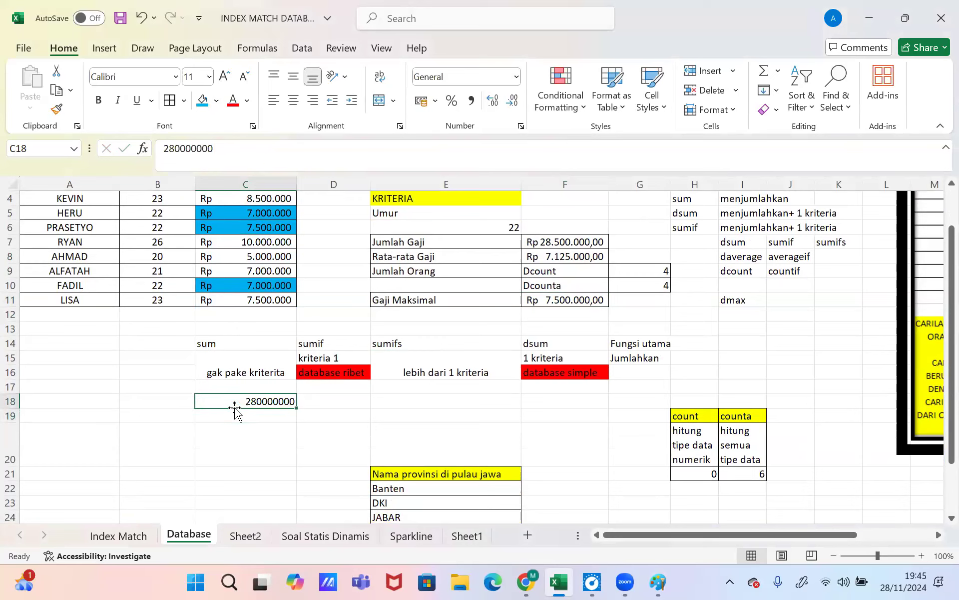
{"action": "left_click", "coordinate": [192, 148]}
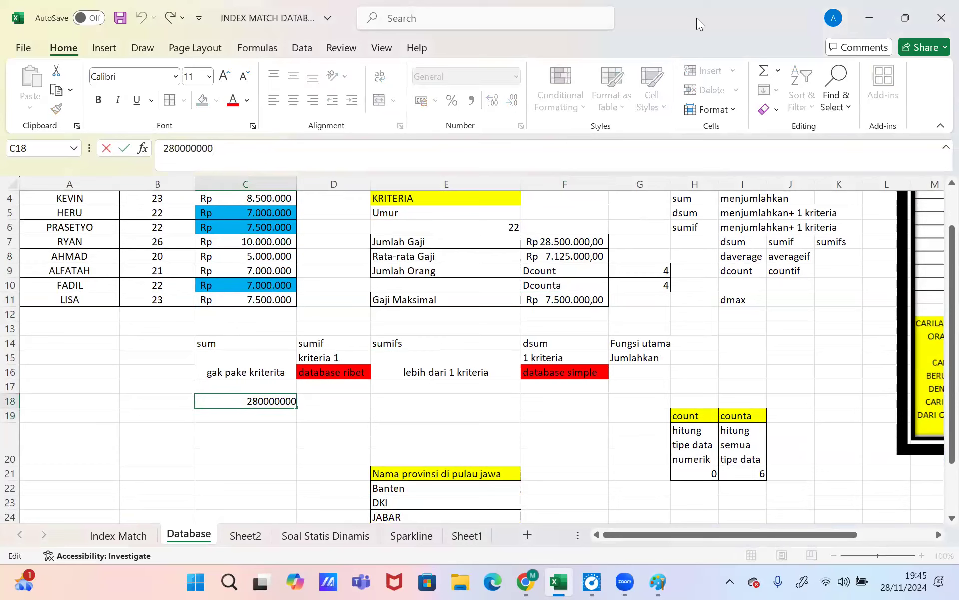
{"action": "key", "text": "BackSpace"}
{"action": "key", "text": "Return"}
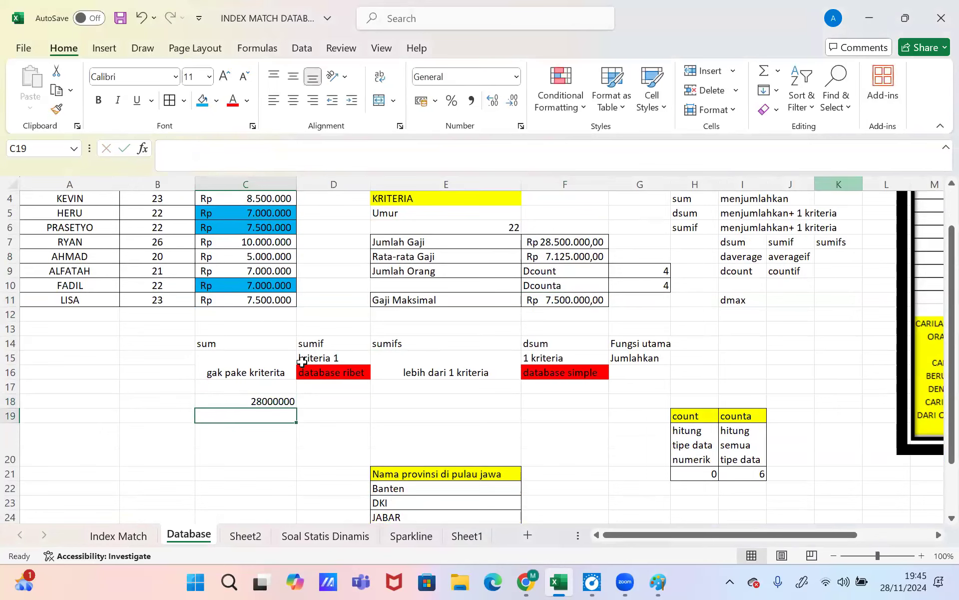
Step: Format C18 with the Accounting number category, using the Rp symbol and 2 decimal places
{"action": "left_click", "coordinate": [218, 400]}
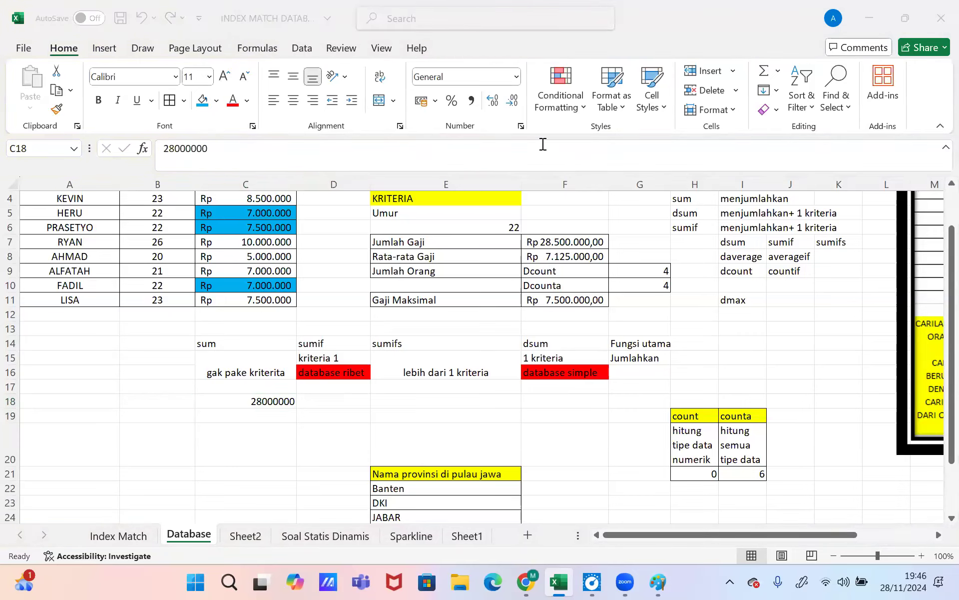
{"action": "left_click", "coordinate": [521, 126]}
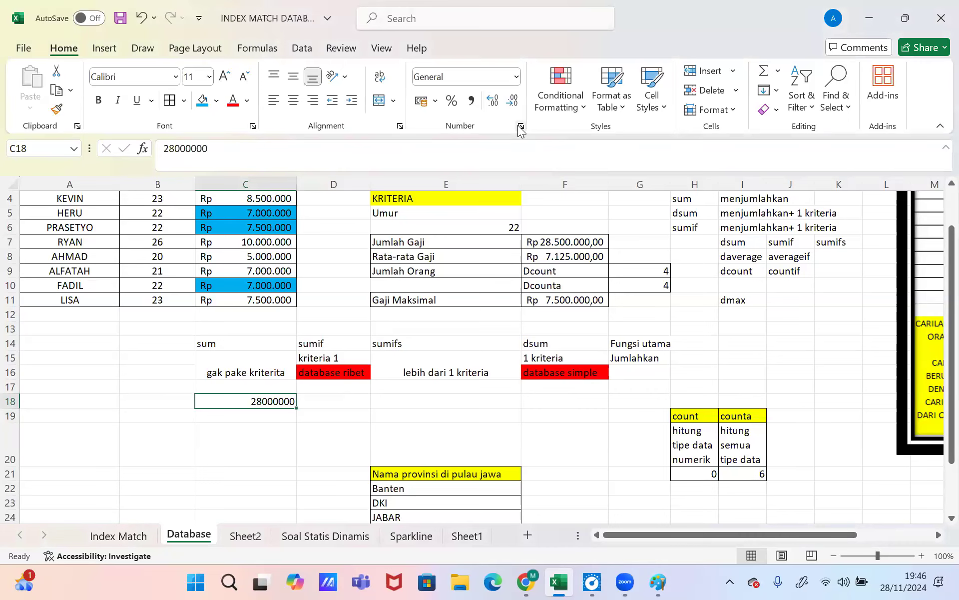
{"action": "left_click", "coordinate": [456, 178]}
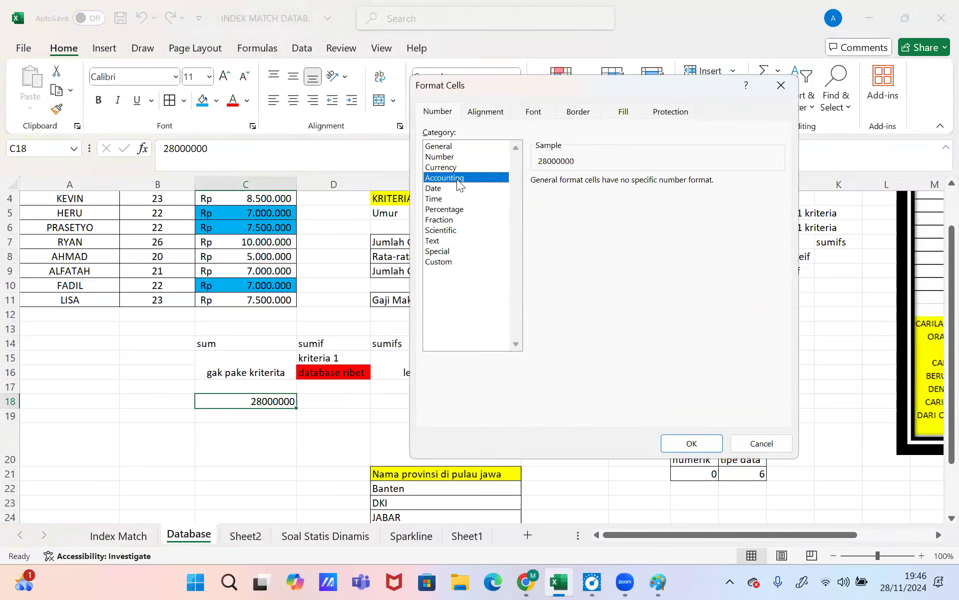
{"action": "left_click", "coordinate": [594, 203]}
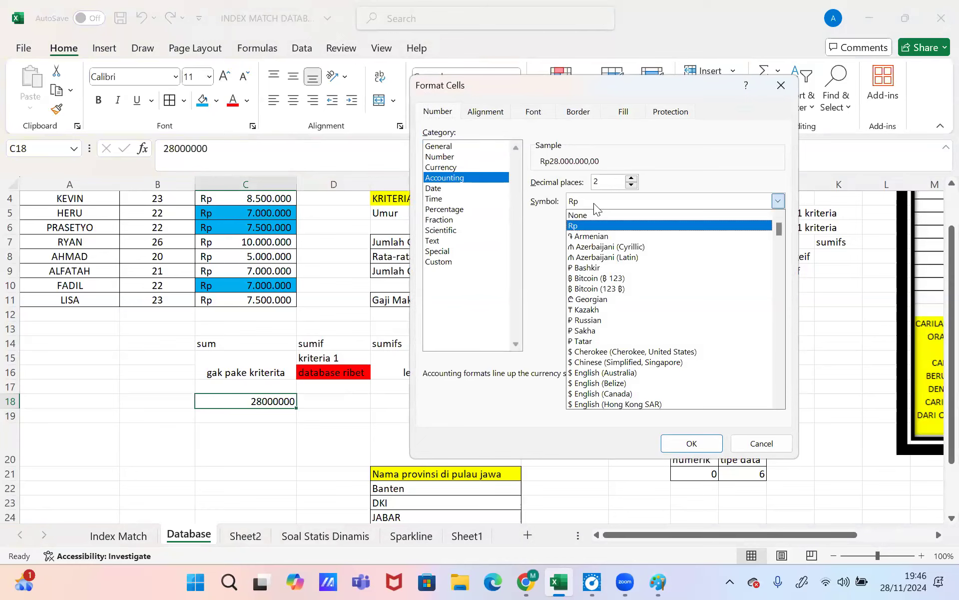
{"action": "left_click", "coordinate": [594, 202]}
{"action": "left_click", "coordinate": [702, 444]}
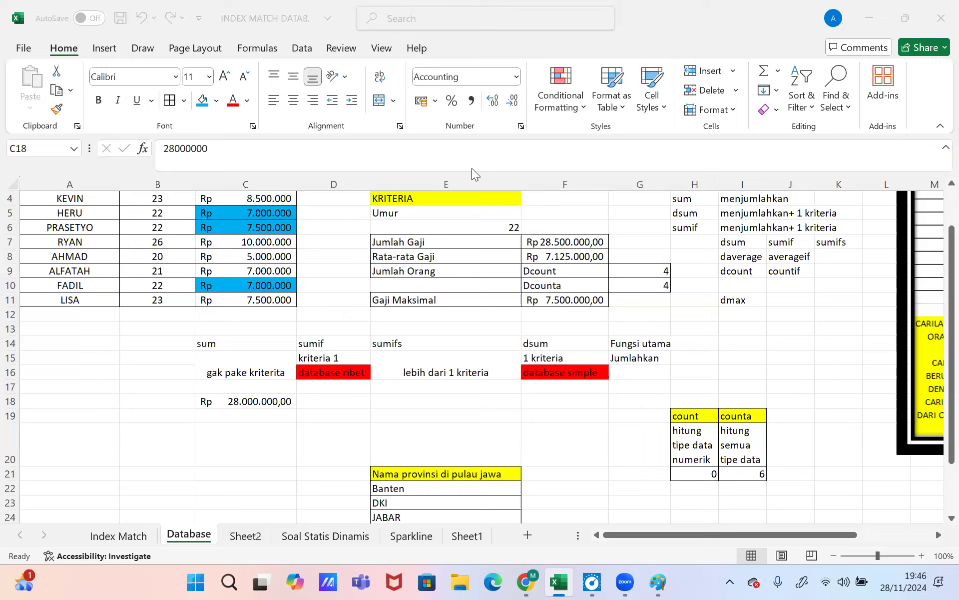
Step: Review the annotated DSUM explanation in Paint and the DAVERAGE and DSUM formulas in F8 and F7 in Excel
{"action": "left_click", "coordinate": [437, 9]}
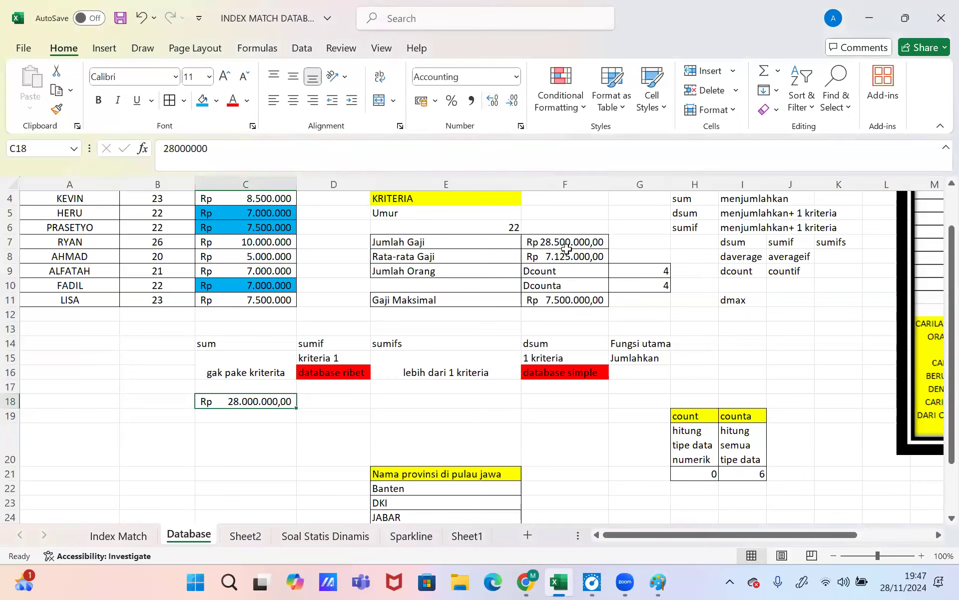
{"action": "left_click", "coordinate": [566, 253]}
{"action": "left_click", "coordinate": [658, 581]}
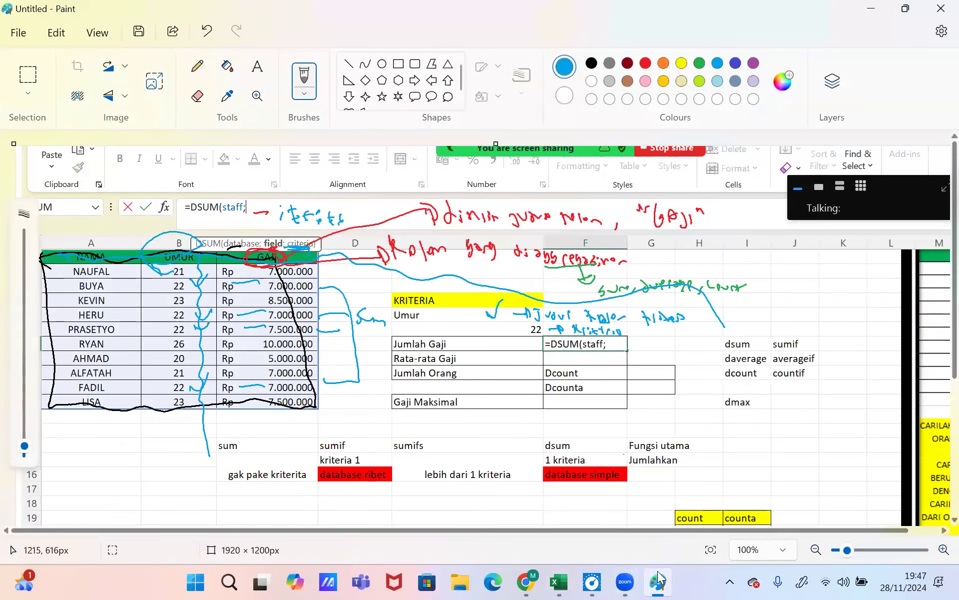
{"action": "left_click", "coordinate": [558, 581]}
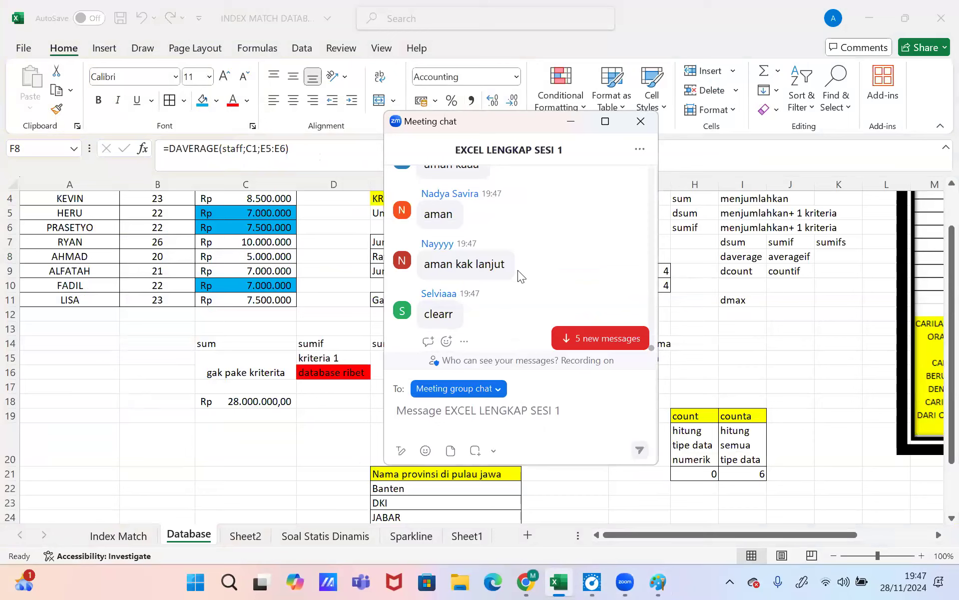
{"action": "left_click", "coordinate": [567, 246]}
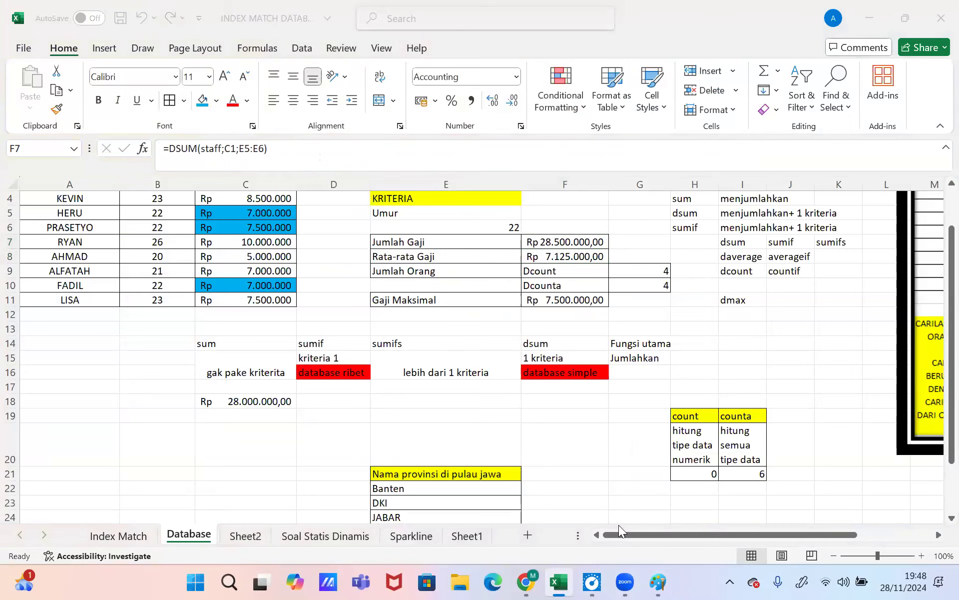
{"action": "left_click", "coordinate": [269, 152]}
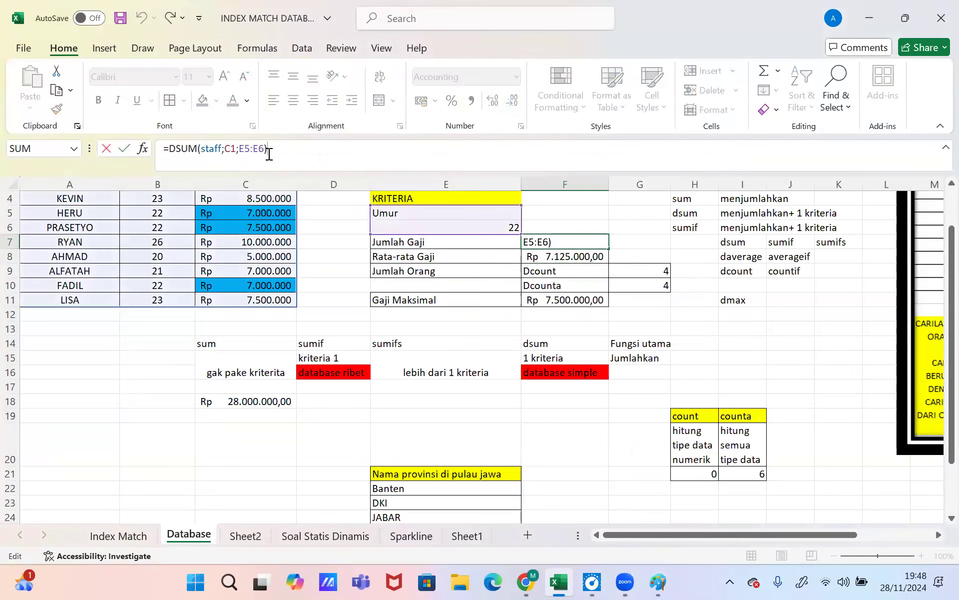
{"action": "scroll", "coordinate": [291, 343], "scroll_direction": "up", "scroll_amount": 1}
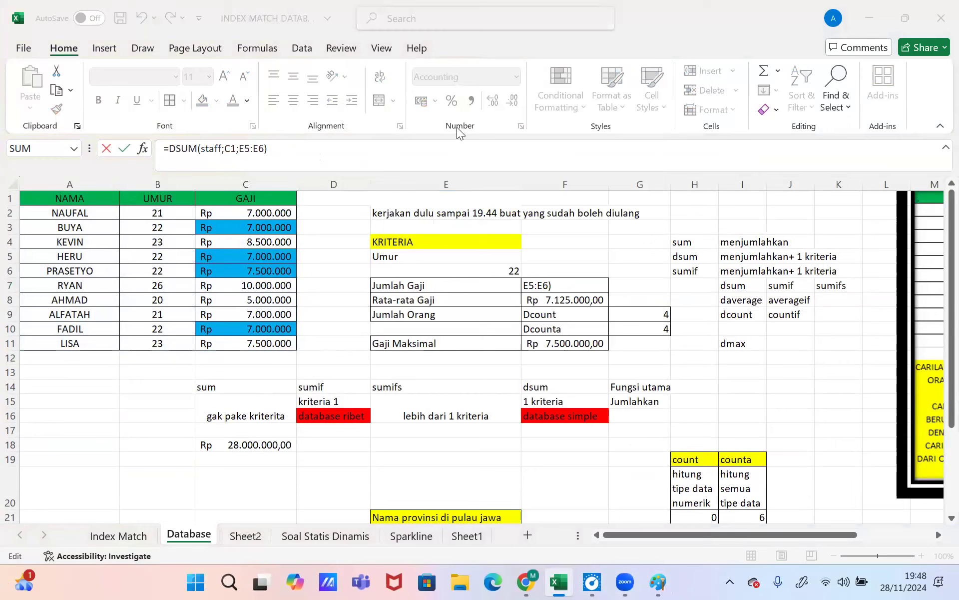
Step: Look at the Soal Statis Dinamis sheet and open the Sparkline sheet with its DATA PENJUALAN table
{"action": "left_click", "coordinate": [296, 536]}
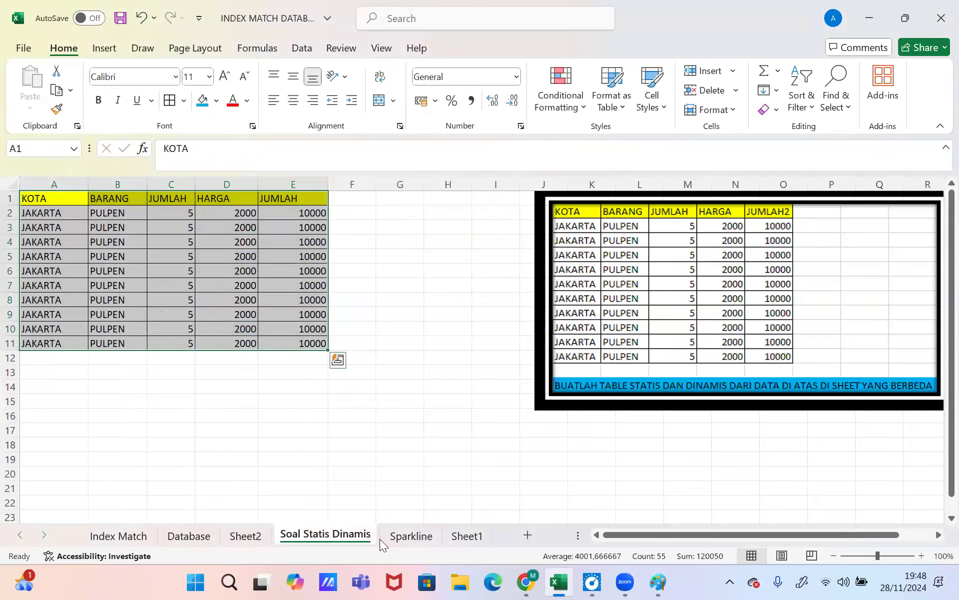
{"action": "left_click", "coordinate": [396, 535]}
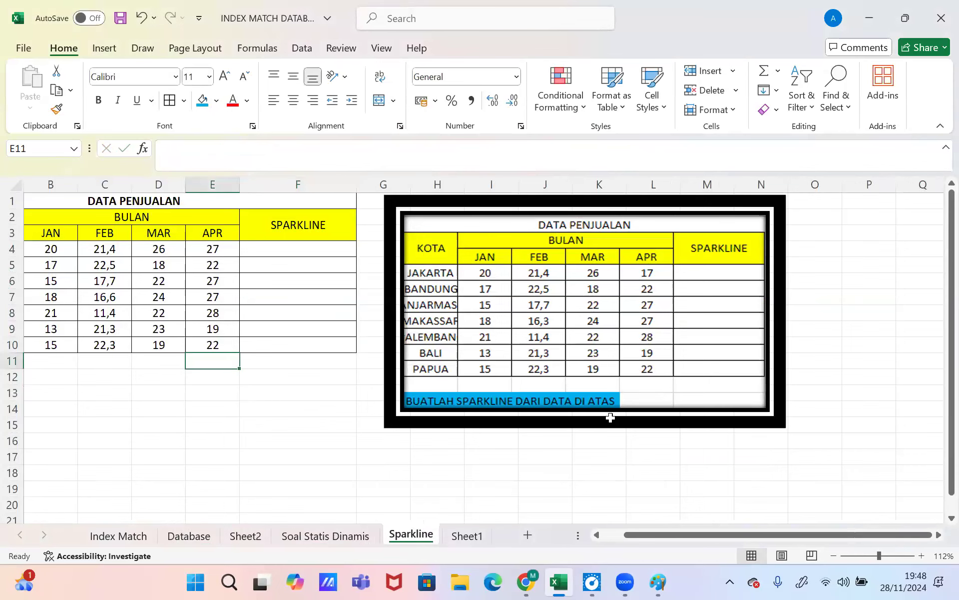
{"action": "key", "text": "Left"}
{"action": "key", "text": "Left"}
{"action": "key", "text": "Left"}
{"action": "key", "text": "Left"}
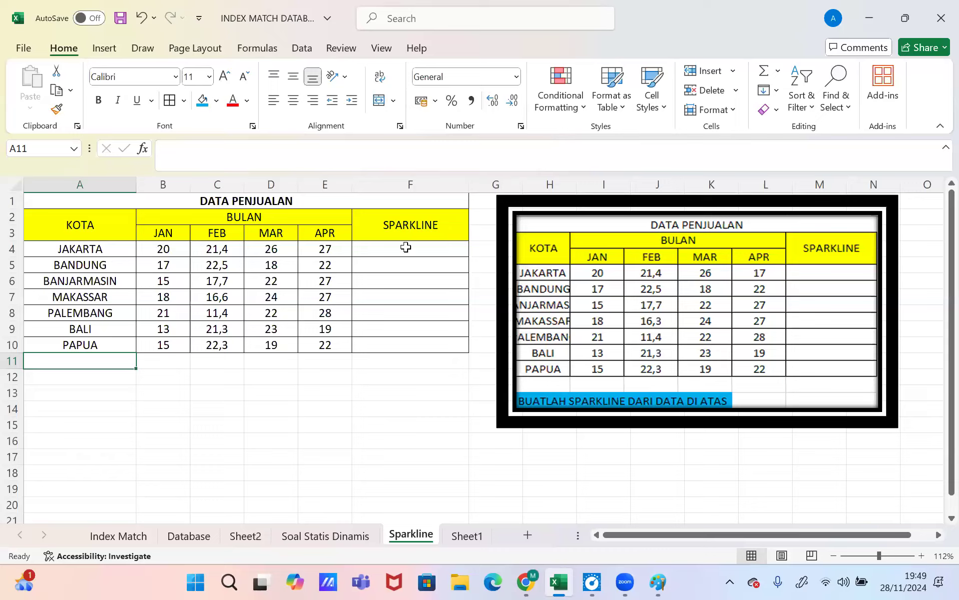
Step: Move the exercise picture about one column farther from the DATA PENJUALAN table and select F4 in the SPARKLINE column
{"action": "left_click_drag", "start_coordinate": [542, 246], "coordinate": [423, 251]}
{"action": "left_click", "coordinate": [423, 251]}
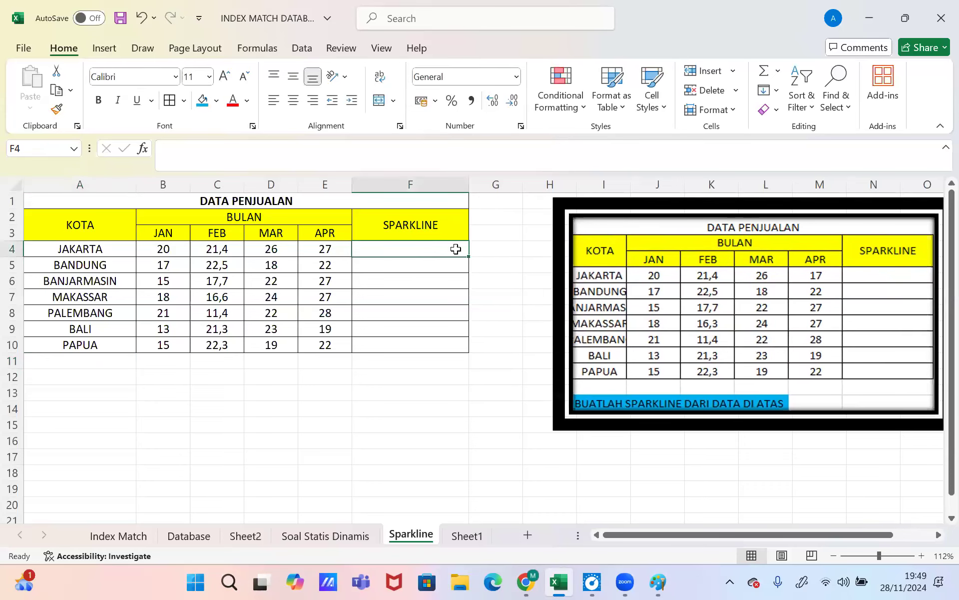
{"action": "left_click", "coordinate": [489, 253]}
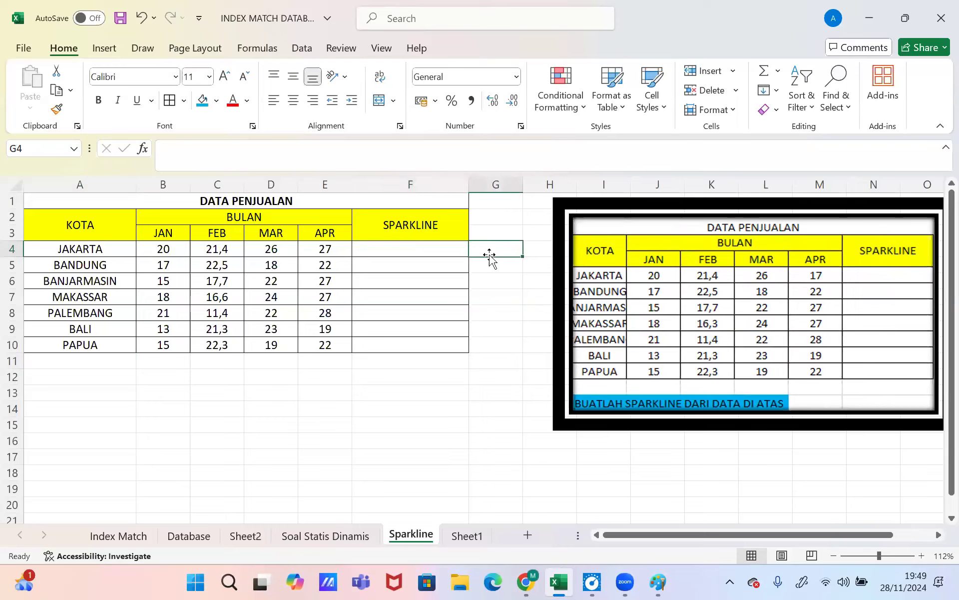
{"action": "left_click", "coordinate": [393, 263]}
{"action": "left_click", "coordinate": [392, 248]}
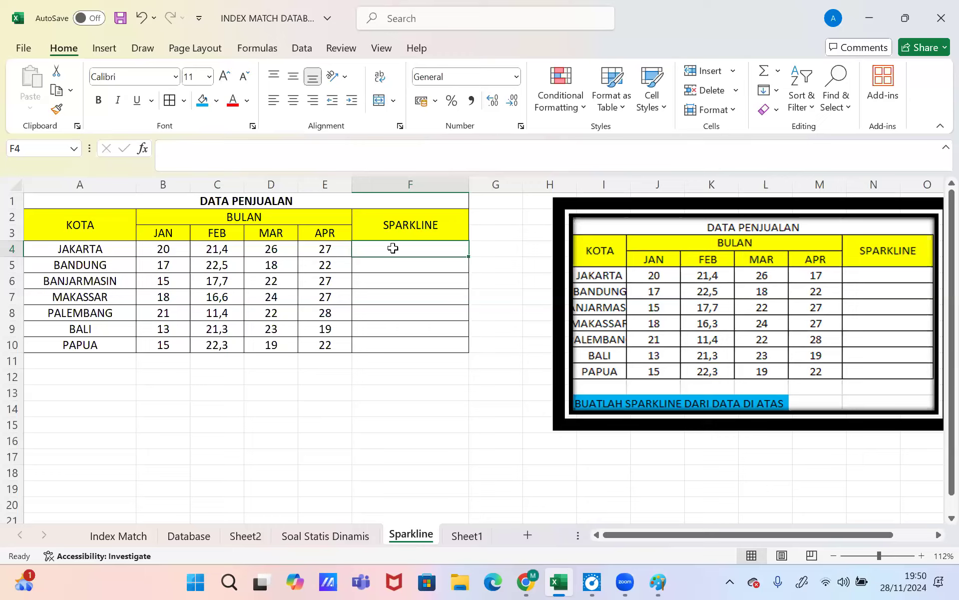
Step: Go through Jakarta's monthly sales values in row 4 and the empty sparkline cell F4
{"action": "left_click_drag", "start_coordinate": [224, 251], "coordinate": [256, 278]}
{"action": "left_click", "coordinate": [272, 249]}
{"action": "left_click", "coordinate": [310, 248]}
{"action": "left_click", "coordinate": [379, 247]}
{"action": "left_click", "coordinate": [370, 251]}
Step: Select Jakarta's January to April sales values in B4:E4
{"action": "left_click", "coordinate": [158, 249]}
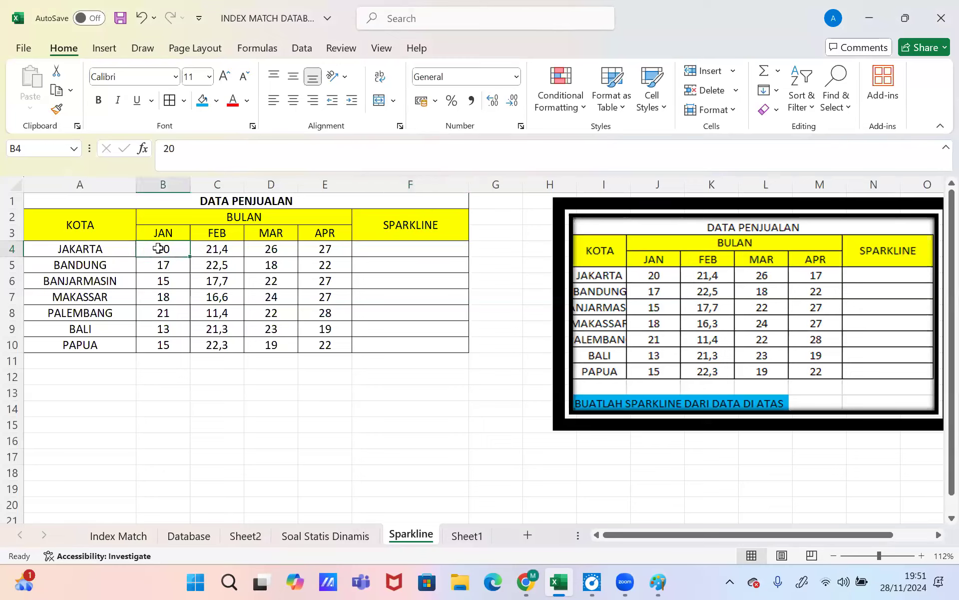
{"action": "left_click_drag", "start_coordinate": [171, 248], "coordinate": [325, 247]}
{"action": "left_click", "coordinate": [102, 49]}
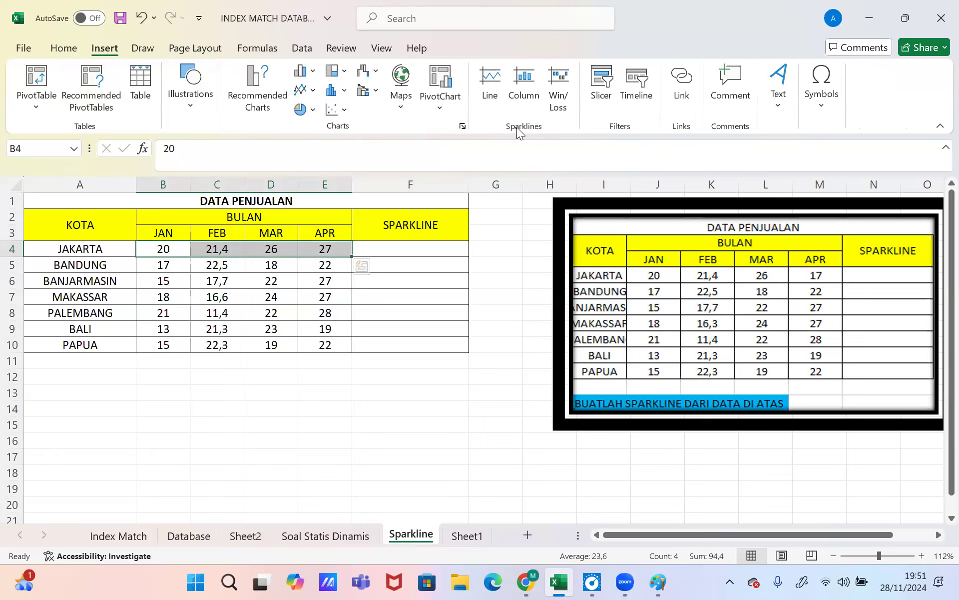
{"action": "left_click", "coordinate": [520, 83]}
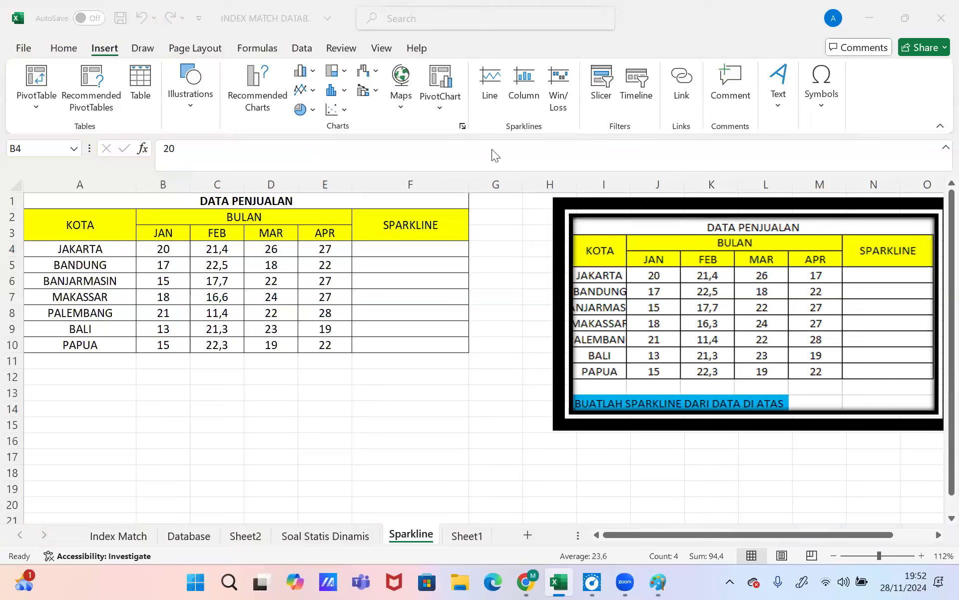
{"action": "key", "text": "Escape"}
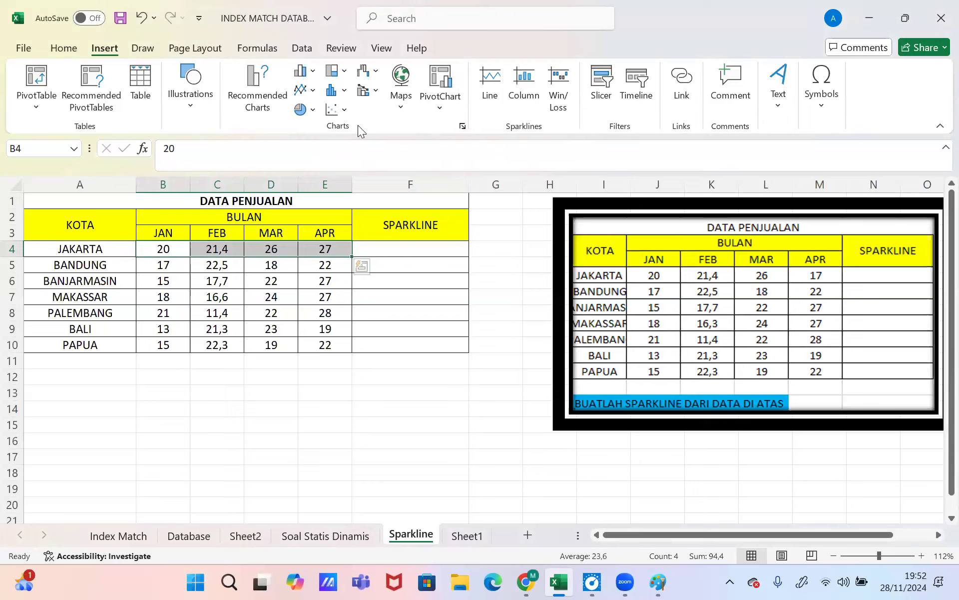
{"action": "left_click", "coordinate": [538, 103]}
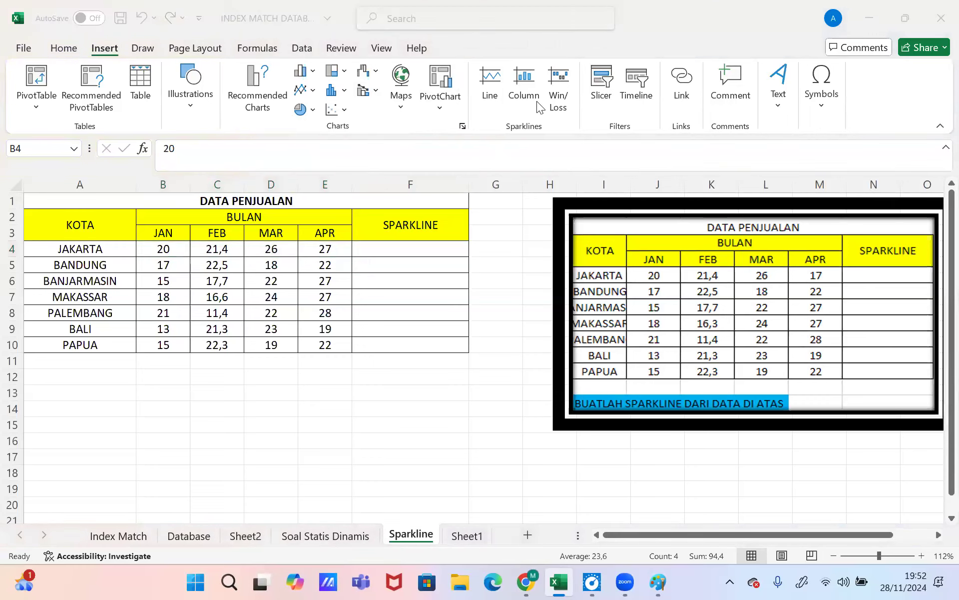
{"action": "key", "text": "Escape"}
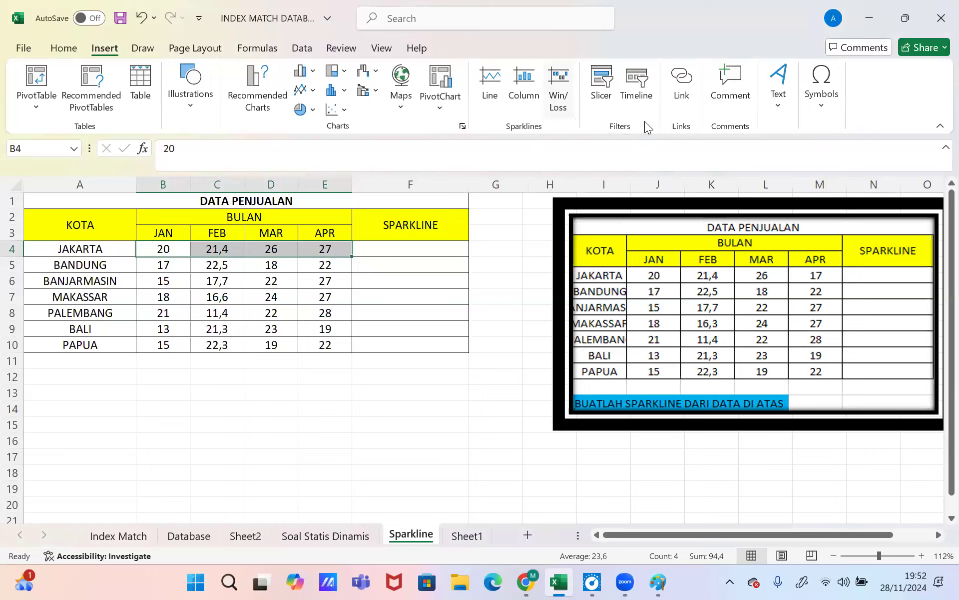
Step: Create a line sparkline in F4 from Jakarta's data range B4:E4
{"action": "left_click", "coordinate": [64, 48]}
{"action": "left_click", "coordinate": [103, 48]}
{"action": "left_click", "coordinate": [489, 92]}
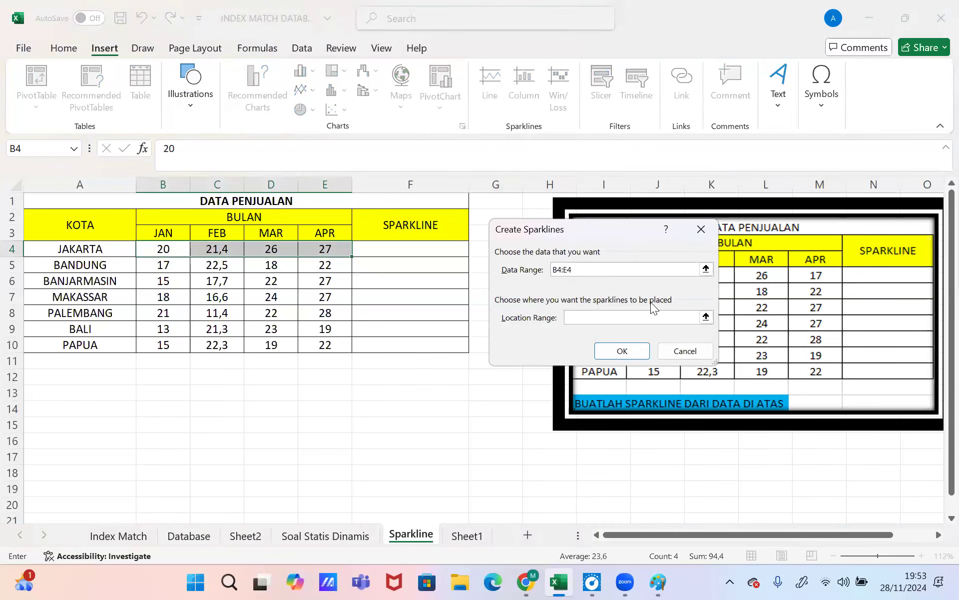
{"action": "left_click", "coordinate": [403, 248]}
{"action": "left_click", "coordinate": [621, 351]}
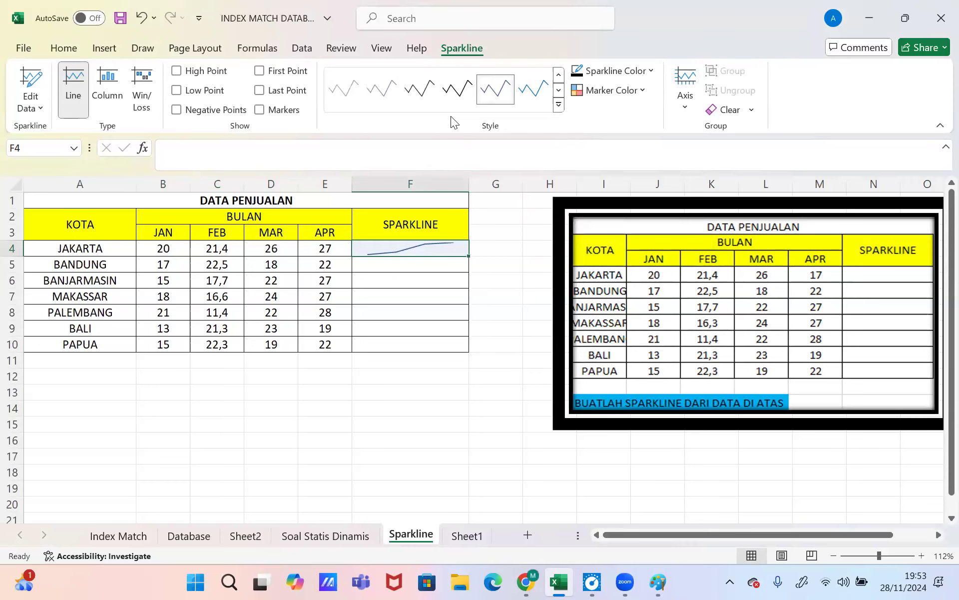
Step: Try filling the F4 sparkline down through F10, and undo both the fill and the F4 sparkline
{"action": "left_click", "coordinate": [463, 260]}
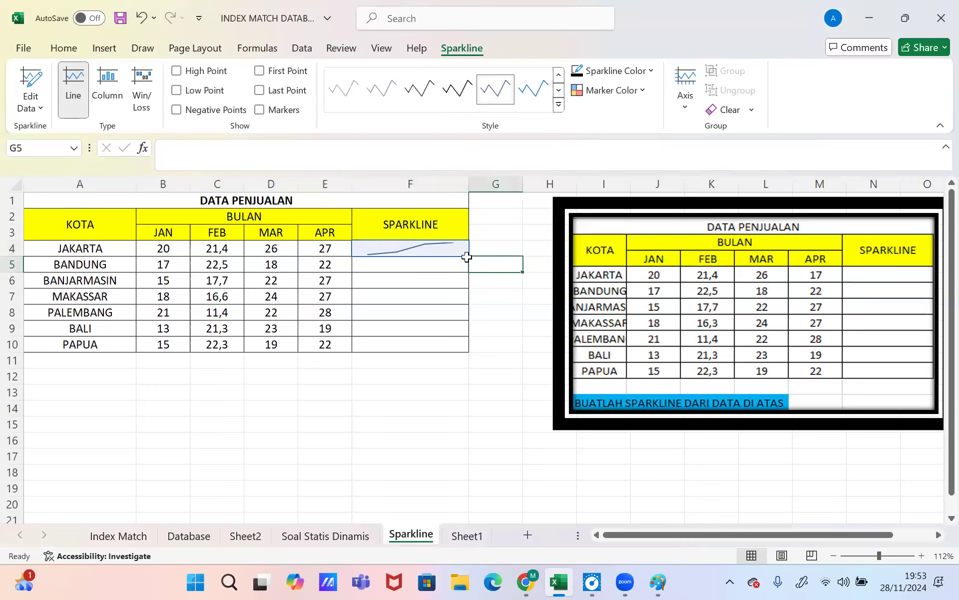
{"action": "left_click", "coordinate": [467, 251]}
{"action": "left_click_drag", "start_coordinate": [469, 256], "coordinate": [451, 356]}
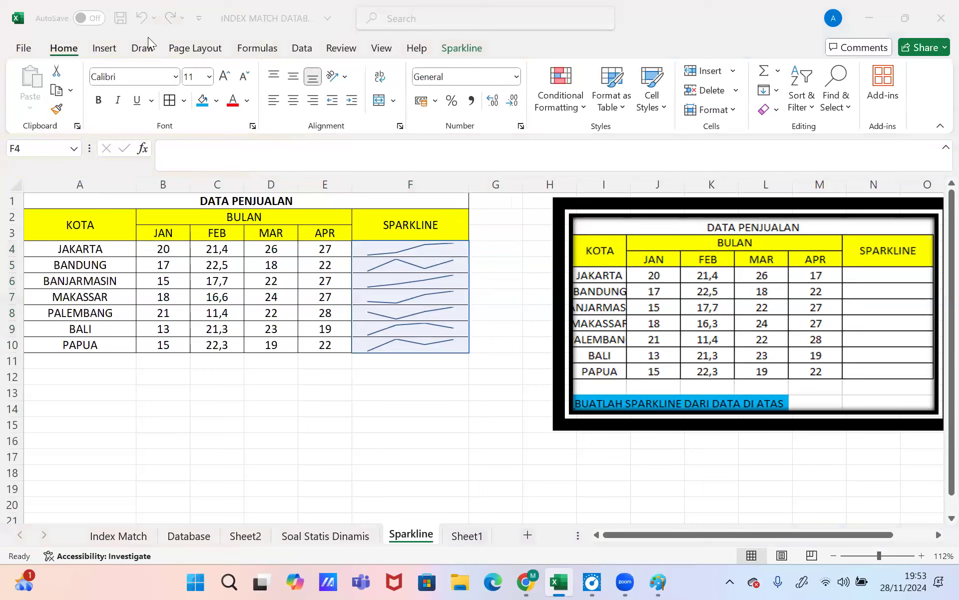
{"action": "left_click", "coordinate": [141, 18]}
{"action": "left_click", "coordinate": [141, 18]}
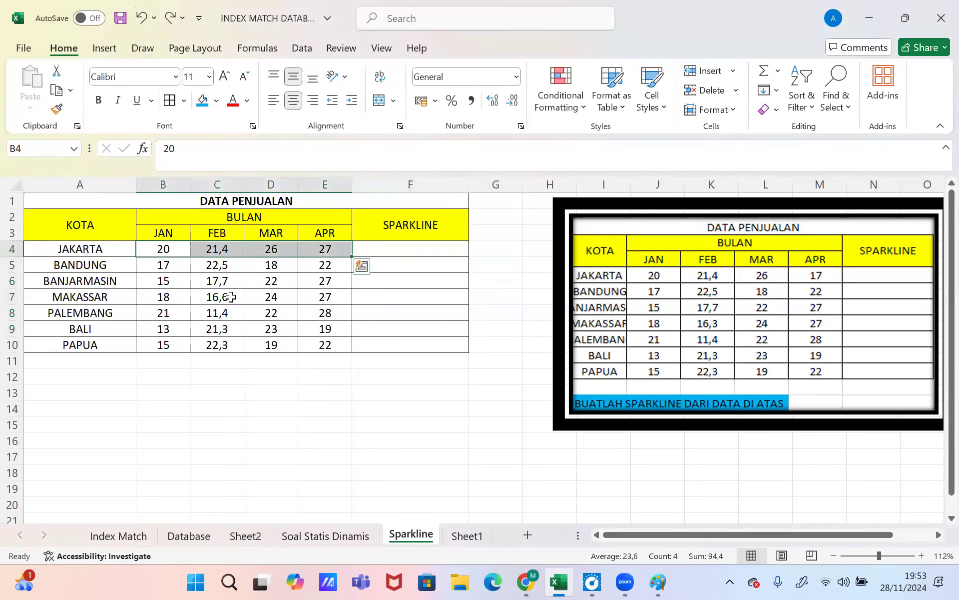
Step: Shade Jakarta's values B4:E4 blue and insert a line sparkline of that range in F4
{"action": "left_click", "coordinate": [201, 101]}
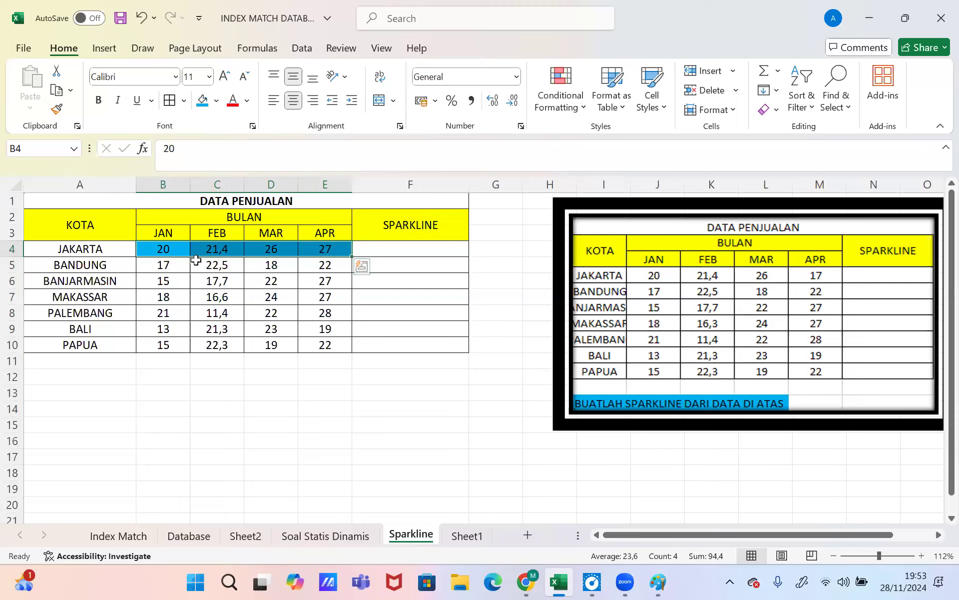
{"action": "mouse_move", "coordinate": [310, 247]}
{"action": "left_click", "coordinate": [103, 50]}
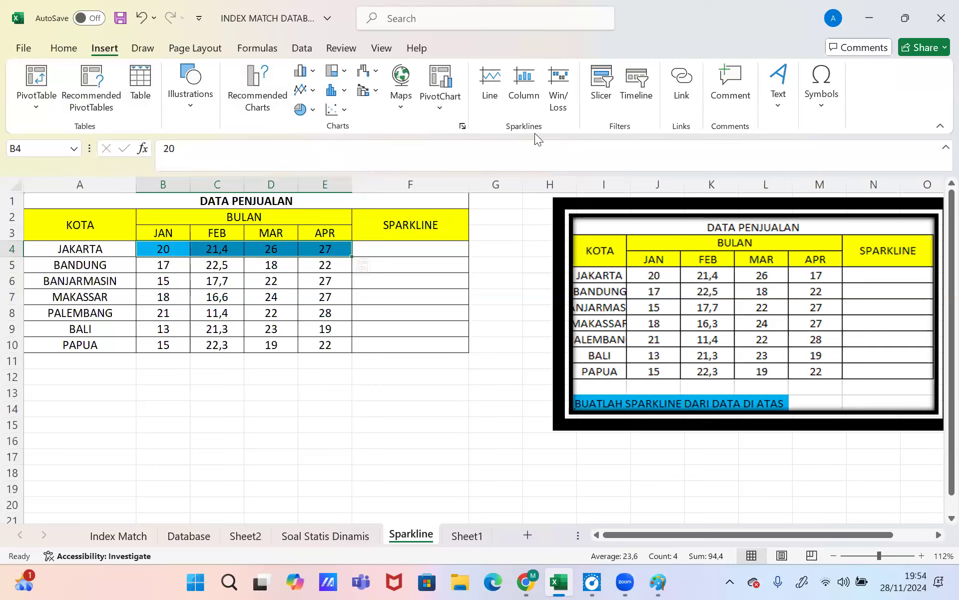
{"action": "left_click", "coordinate": [490, 87]}
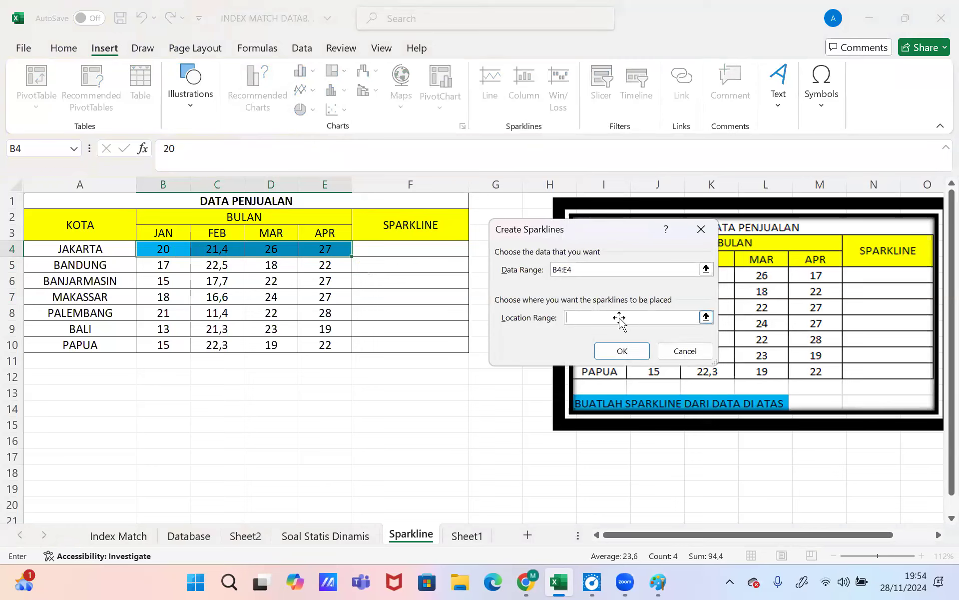
{"action": "left_click", "coordinate": [414, 250]}
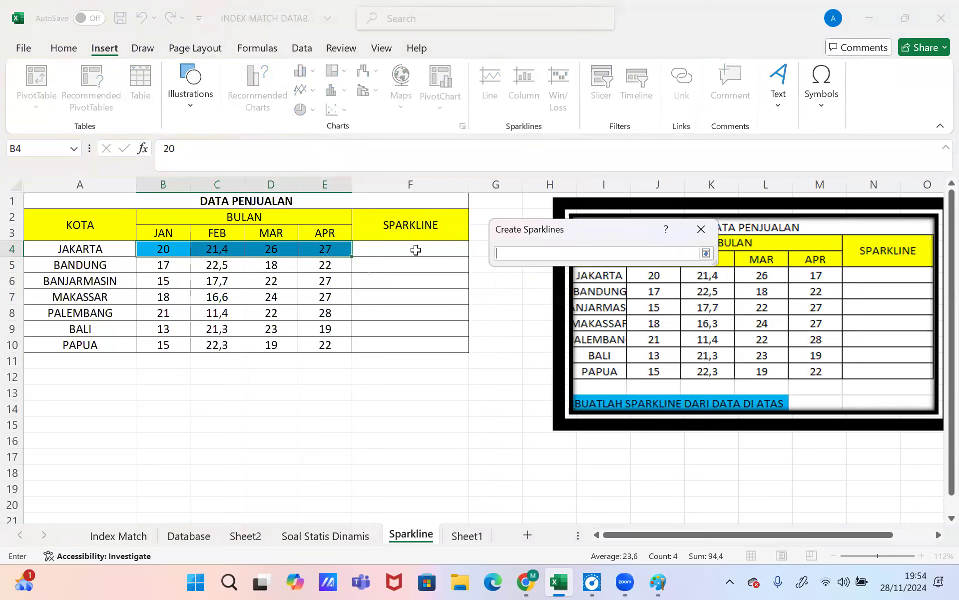
{"action": "left_click", "coordinate": [706, 253]}
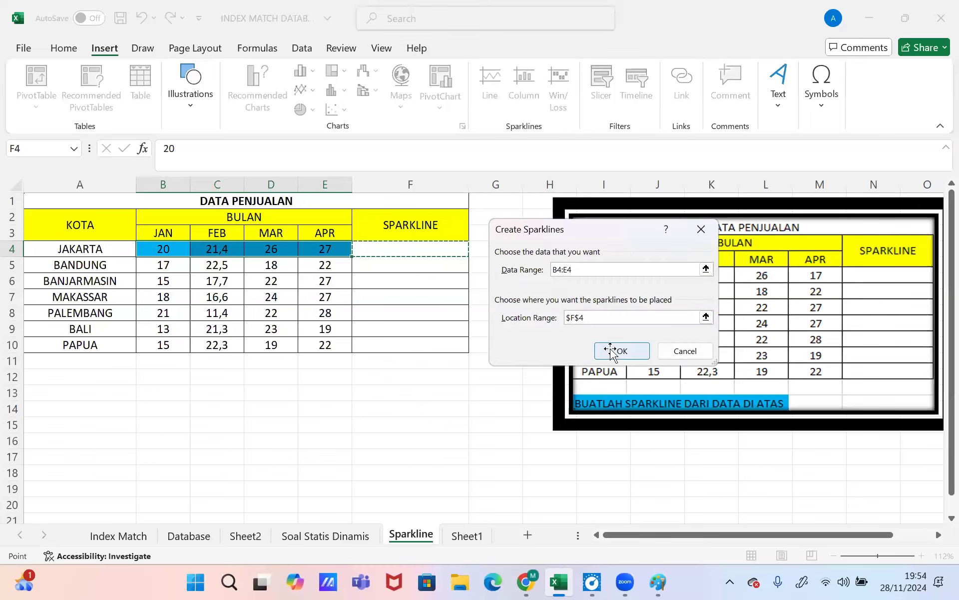
{"action": "left_click", "coordinate": [613, 352]}
Step: Fill the Jakarta sparkline from F4 down to F10 for all the other cities
{"action": "left_click", "coordinate": [449, 269]}
{"action": "left_click", "coordinate": [446, 245]}
{"action": "left_click", "coordinate": [922, 556]}
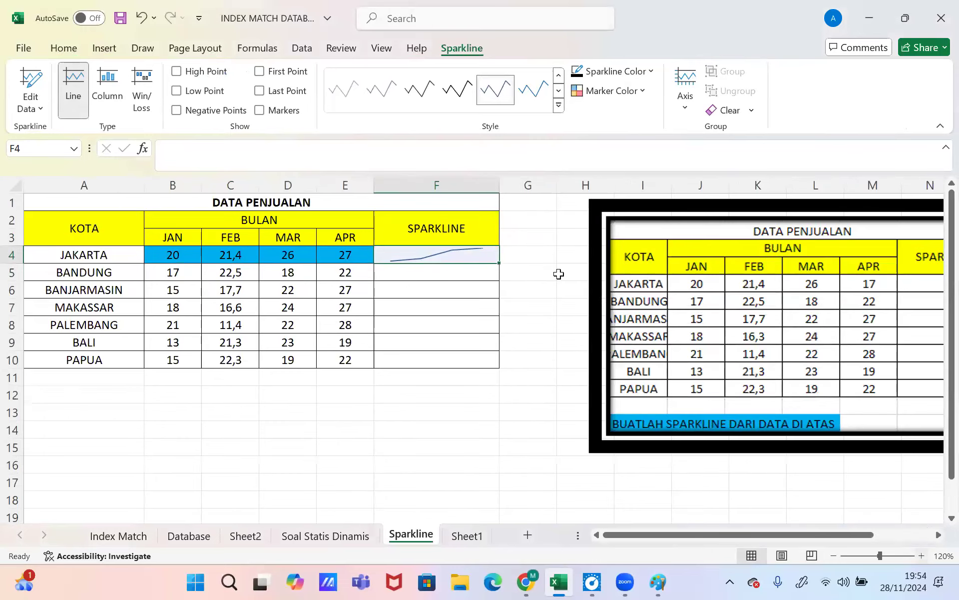
{"action": "scroll", "coordinate": [546, 266], "scroll_direction": "up", "scroll_amount": 1}
{"action": "left_click_drag", "start_coordinate": [531, 374], "coordinate": [534, 372]}
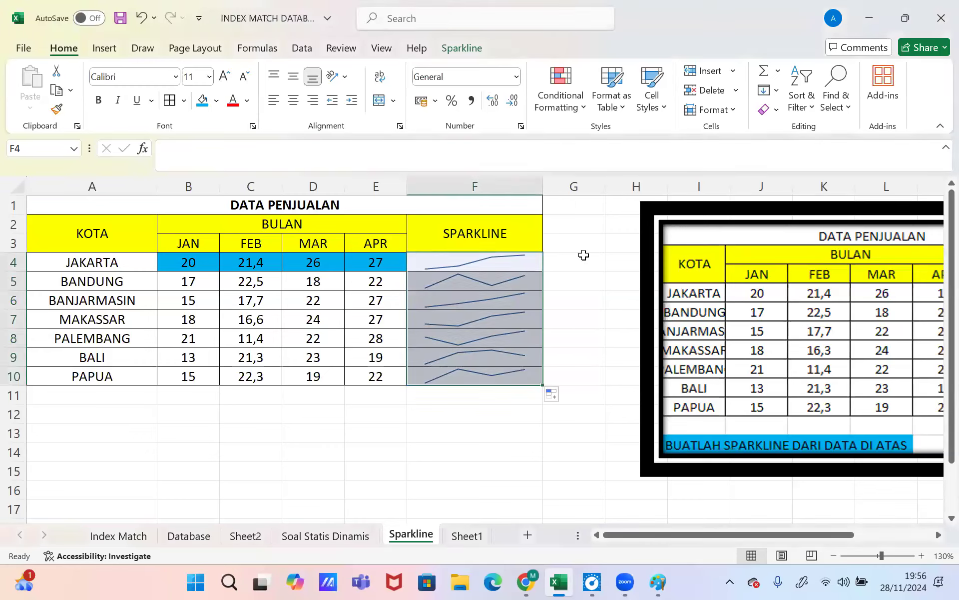
Step: Cut the exercise picture next to the DATA PENJUALAN table out of the sheet
{"action": "left_click", "coordinate": [582, 256]}
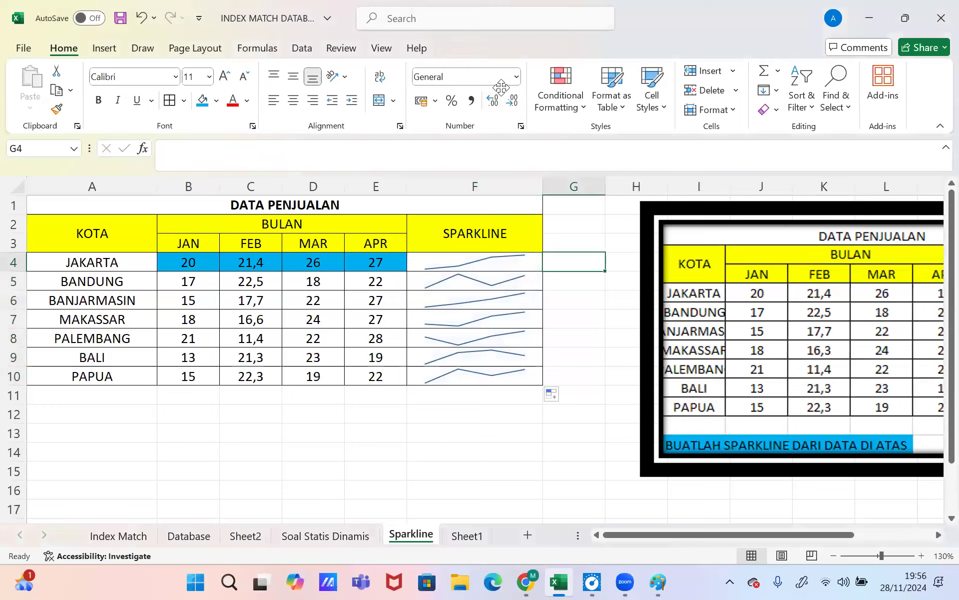
{"action": "left_click", "coordinate": [594, 233]}
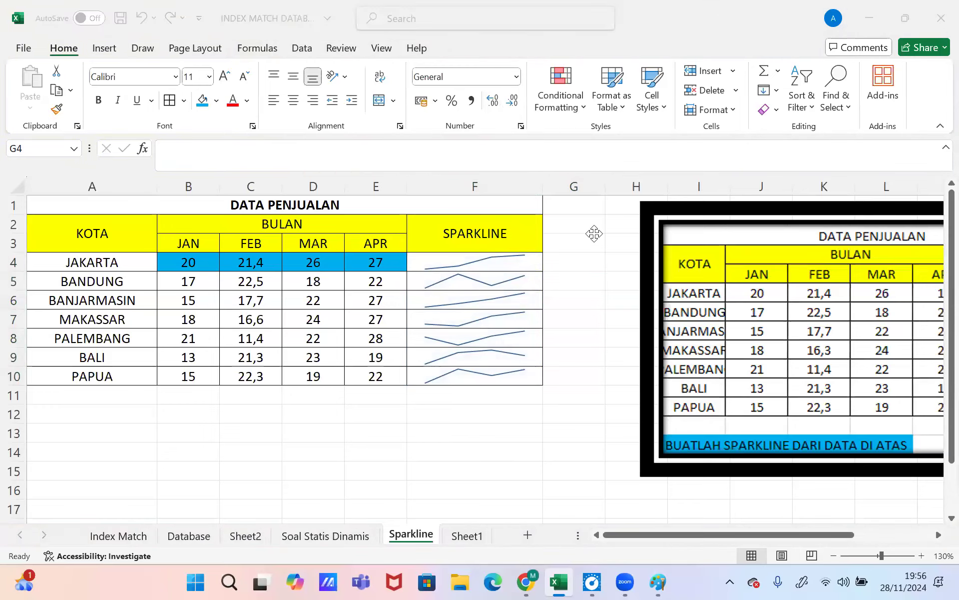
{"action": "left_click_drag", "start_coordinate": [721, 277], "coordinate": [864, 326]}
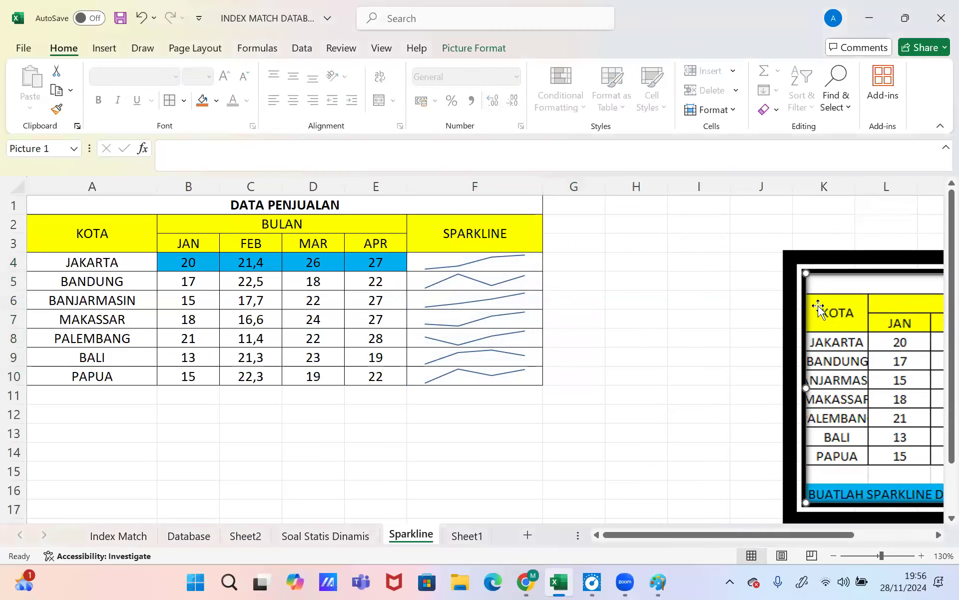
{"action": "right_click", "coordinate": [783, 256]}
{"action": "left_click", "coordinate": [679, 232]}
{"action": "left_click", "coordinate": [597, 246]}
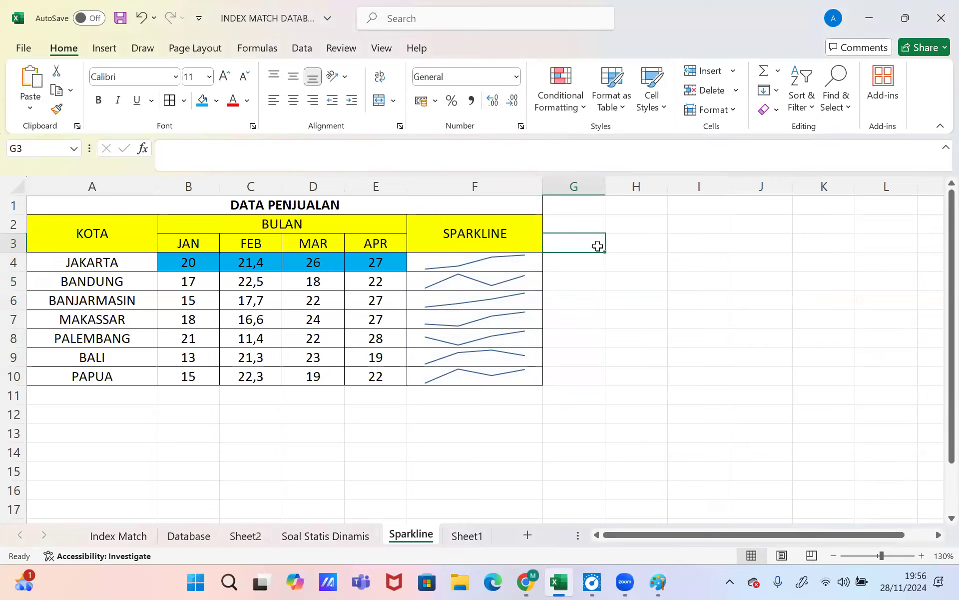
Step: Create a merged, centred and bordered heading reading Tren in G2:G3 beside the SPARKLINE heading
{"action": "left_click", "coordinate": [598, 257]}
{"action": "left_click_drag", "start_coordinate": [597, 224], "coordinate": [597, 246]}
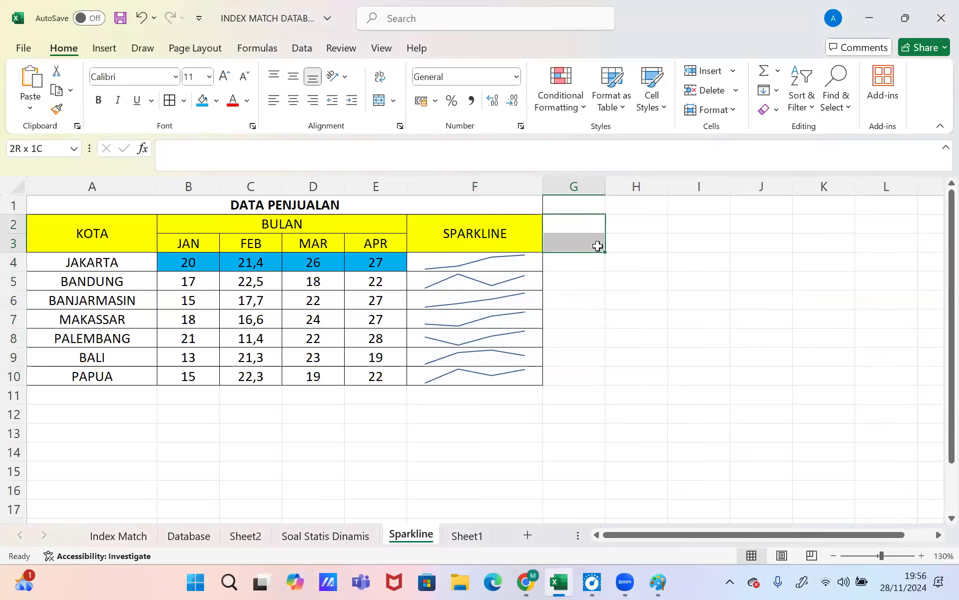
{"action": "left_click", "coordinate": [378, 100]}
{"action": "left_click", "coordinate": [390, 146]}
{"action": "type", "text": "Tren"}
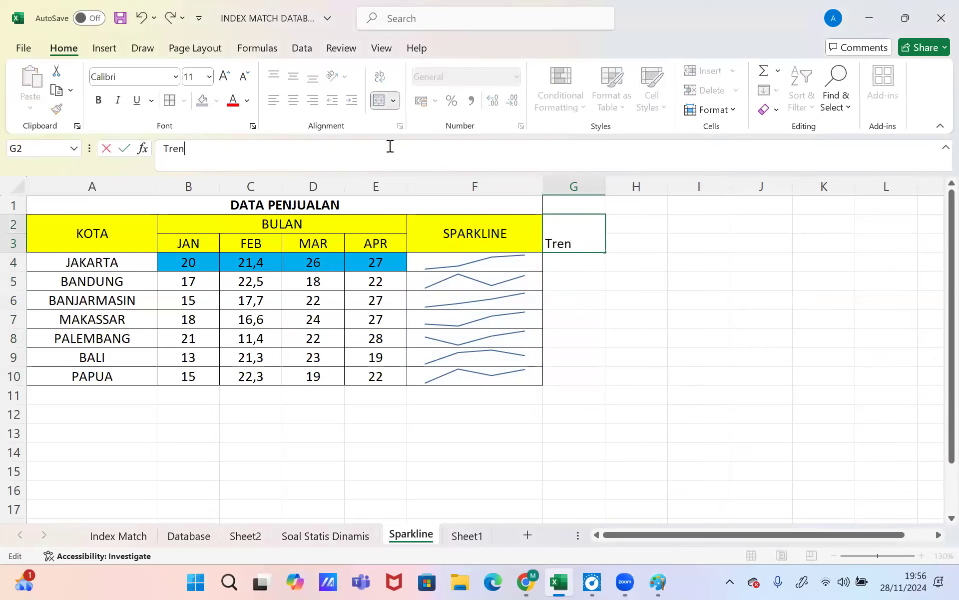
{"action": "key", "text": "Return"}
{"action": "key", "text": "Up"}
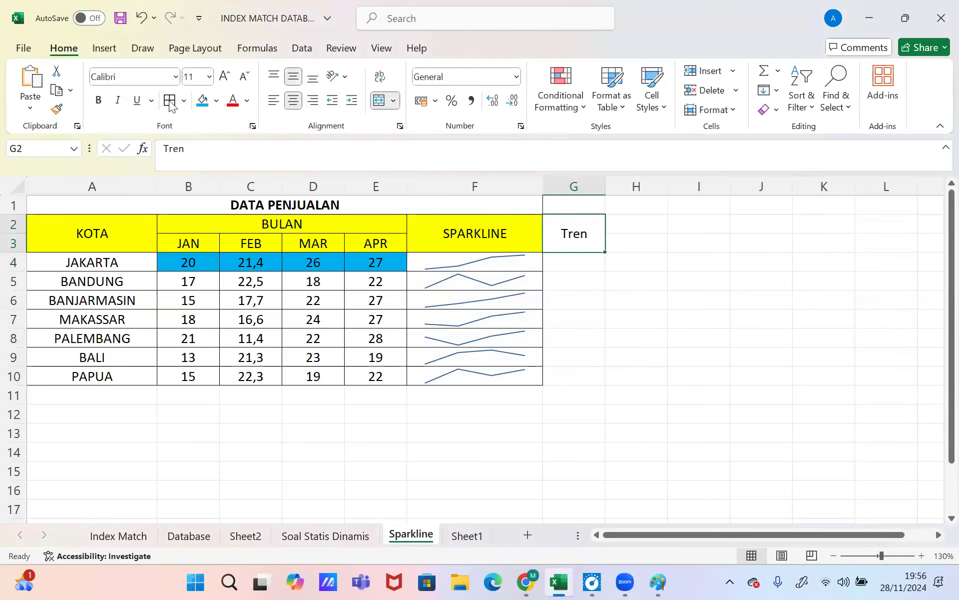
Step: Enter the Jakarta trend description "Penjualan jakarta trennya naik dari bulan januari-april" in G4
{"action": "left_click", "coordinate": [569, 270]}
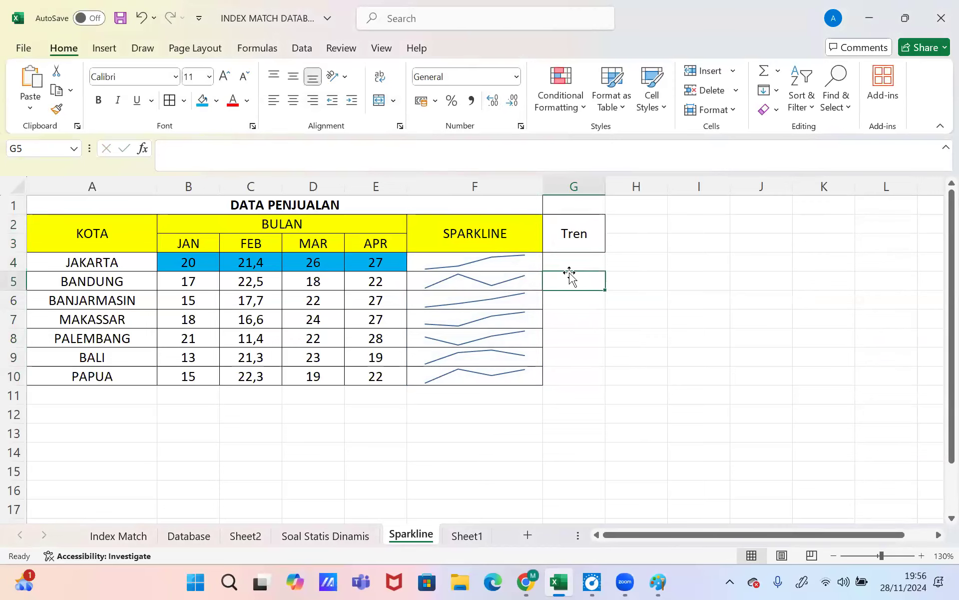
{"action": "type", "text": "Cend"}
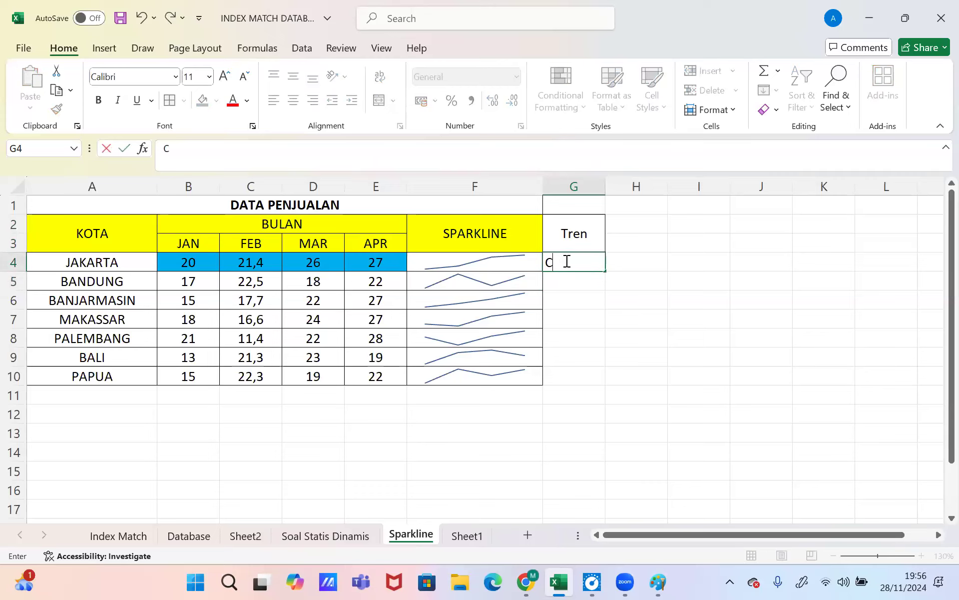
{"action": "key", "text": "BackSpace"}
{"action": "key", "text": "BackSpace"}
{"action": "key", "text": "BackSpace"}
{"action": "key", "text": "BackSpace"}
{"action": "type", "text": "cE"}
{"action": "key", "text": "BackSpace"}
{"action": "key", "text": "BackSpace"}
{"action": "type", "text": "C"}
{"action": "key", "text": "BackSpace"}
{"action": "type", "text": "Penjualan jakarta"}
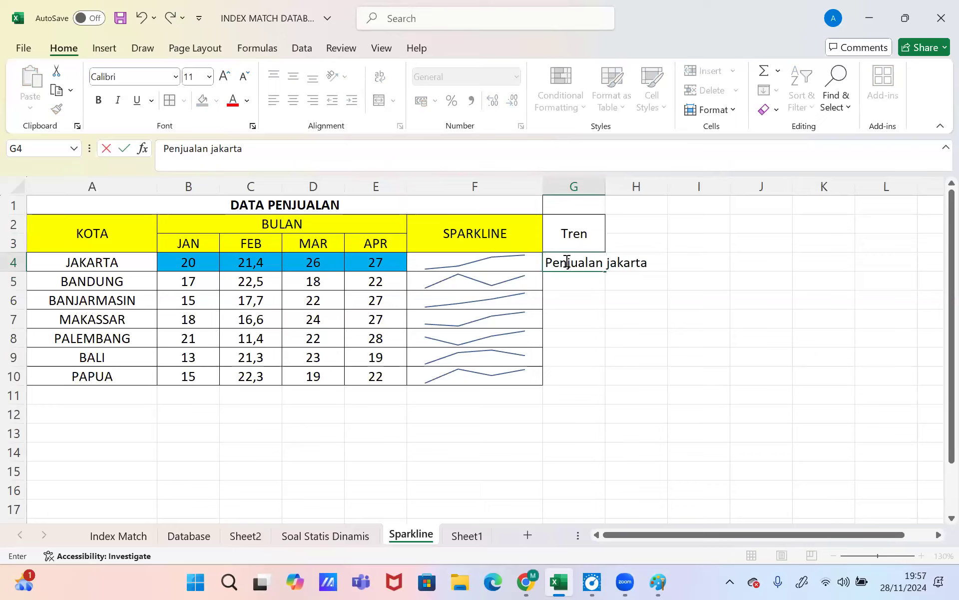
{"action": "type", "text": " trennya naik dari bu"}
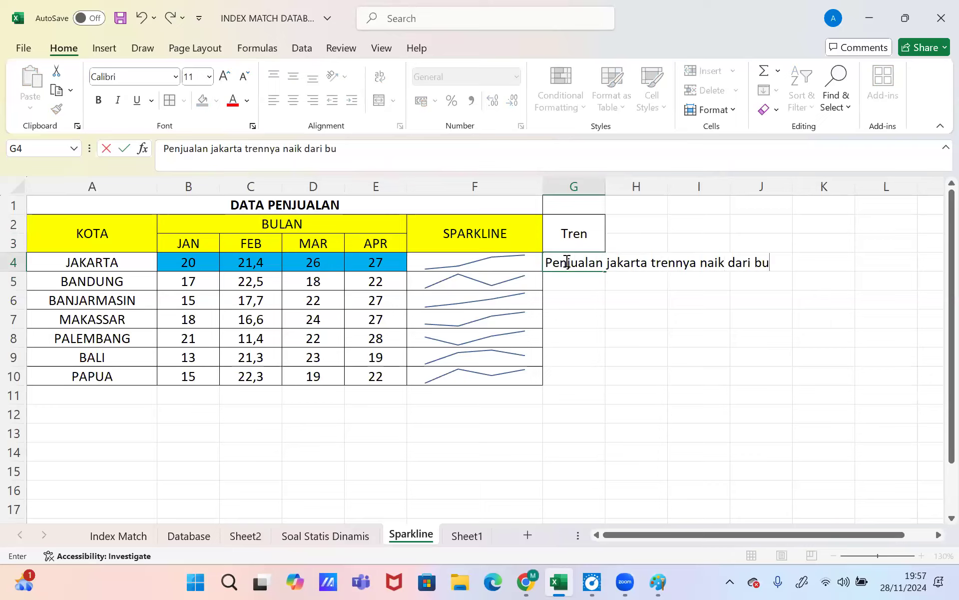
{"action": "type", "text": "lan januari-april"}
{"action": "key", "text": "Return"}
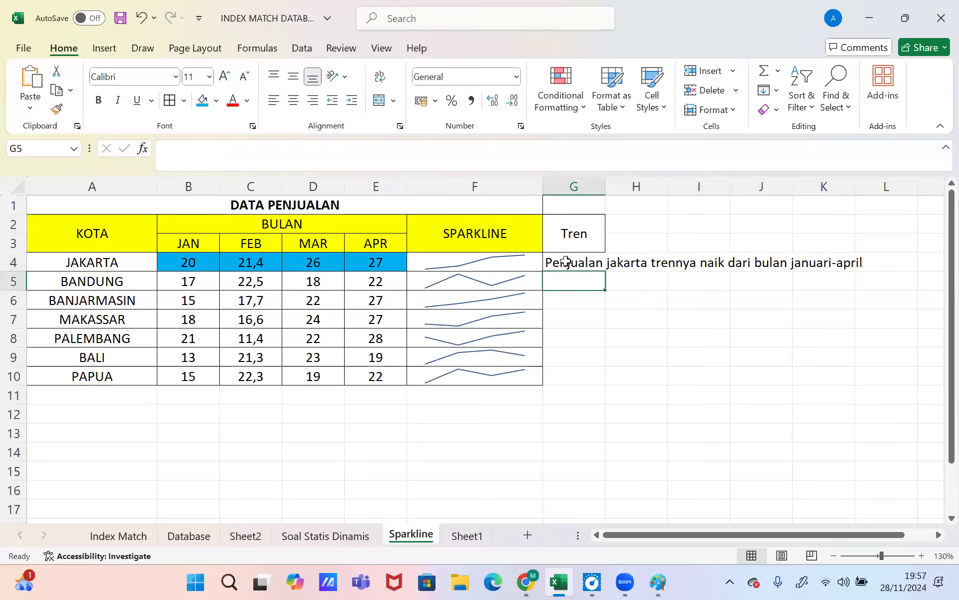
Step: Enter the Bandung trend description "Penjualan di Bandung fluktuatif" in G5
{"action": "type", "text": "Penjula"}
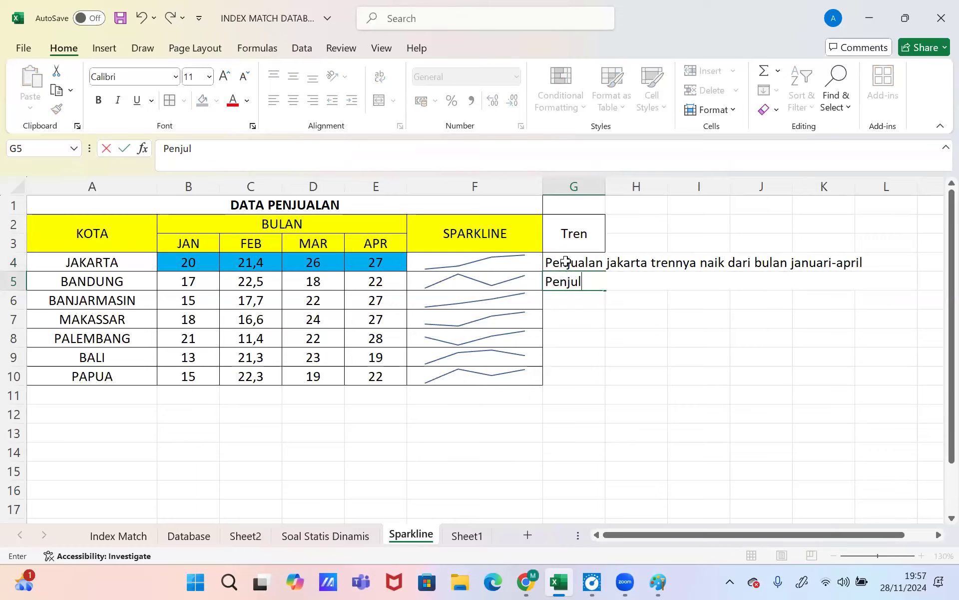
{"action": "key", "text": "BackSpace"}
{"action": "key", "text": "BackSpace"}
{"action": "type", "text": "alan di ba"}
{"action": "key", "text": "BackSpace"}
{"action": "key", "text": "BackSpace"}
{"action": "type", "text": "Bandung"}
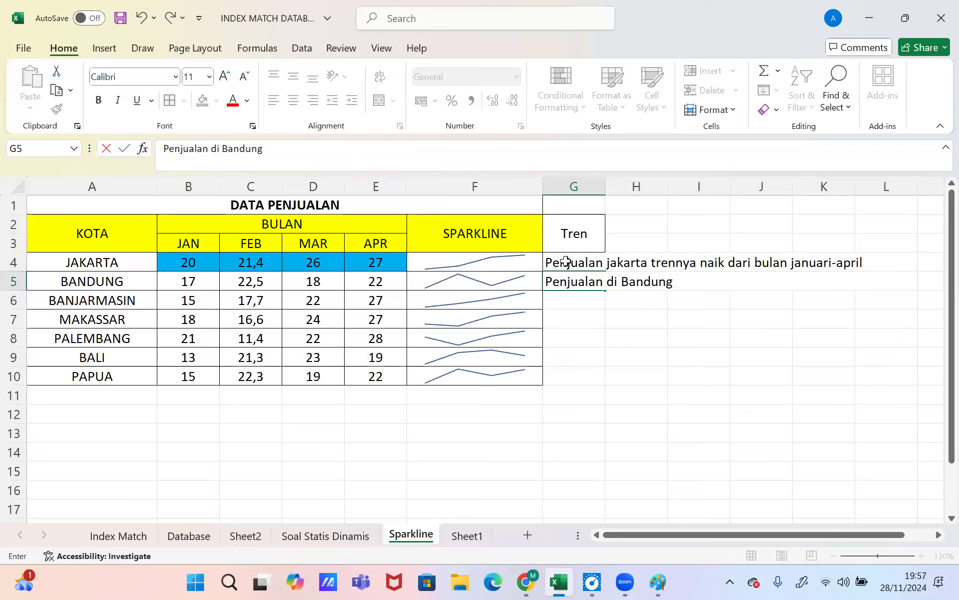
{"action": "left_click", "coordinate": [398, 160]}
{"action": "type", "text": "fluktuatif"}
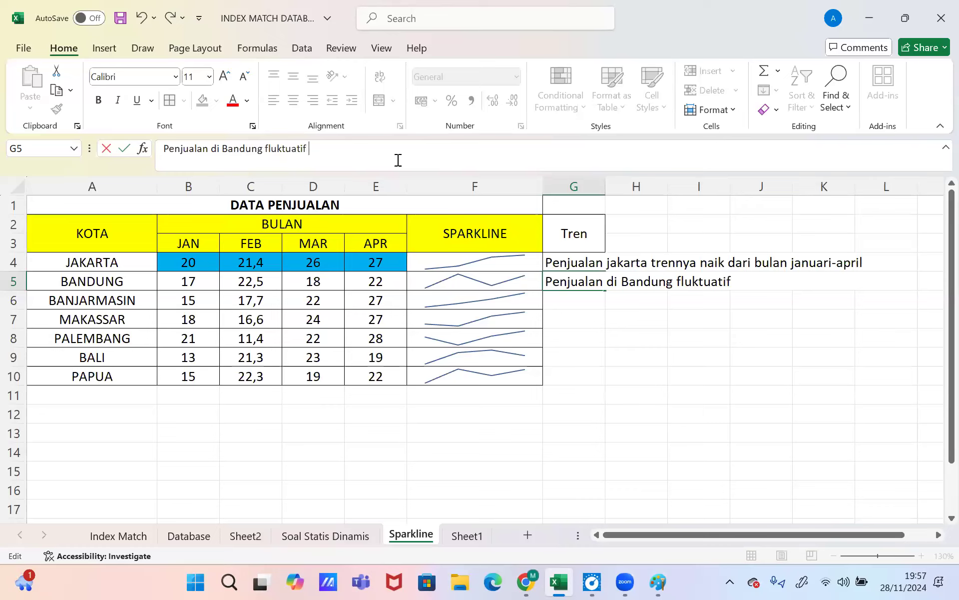
{"action": "key", "text": "Return"}
{"action": "key", "text": "Up"}
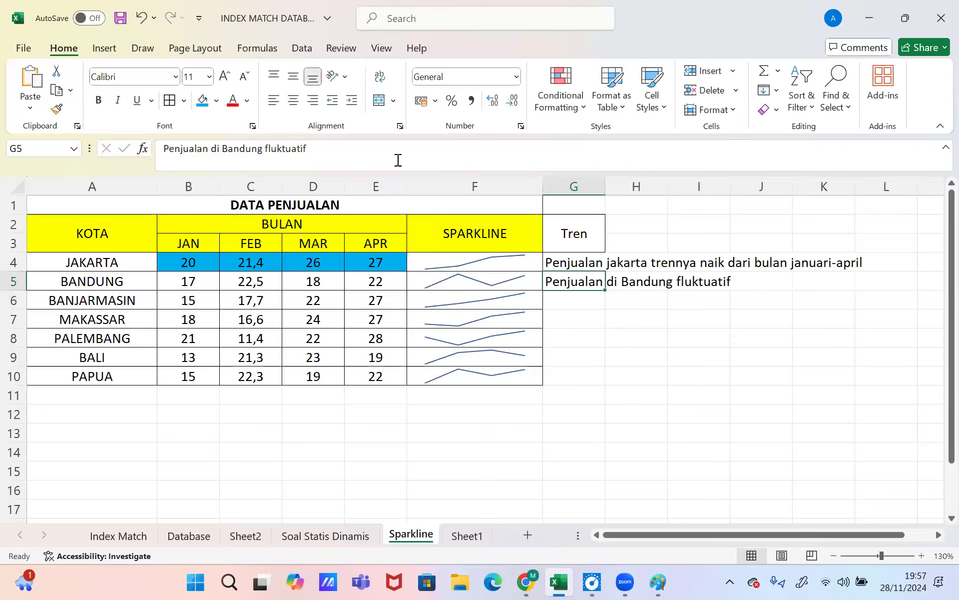
{"action": "key", "text": "Down"}
{"action": "type", "text": "penj"}
{"action": "key", "text": "BackSpace"}
{"action": "key", "text": "BackSpace"}
{"action": "key", "text": "BackSpace"}
{"action": "key", "text": "BackSpace"}
Step: Copy the Jakarta trend description from G4 into G6 in the Banjarmasin row
{"action": "key", "text": "Up"}
{"action": "key", "text": "Up"}
{"action": "key", "text": "ctrl+c"}
{"action": "key", "text": "Down"}
{"action": "key", "text": "Down"}
{"action": "key", "text": "ctrl+v"}
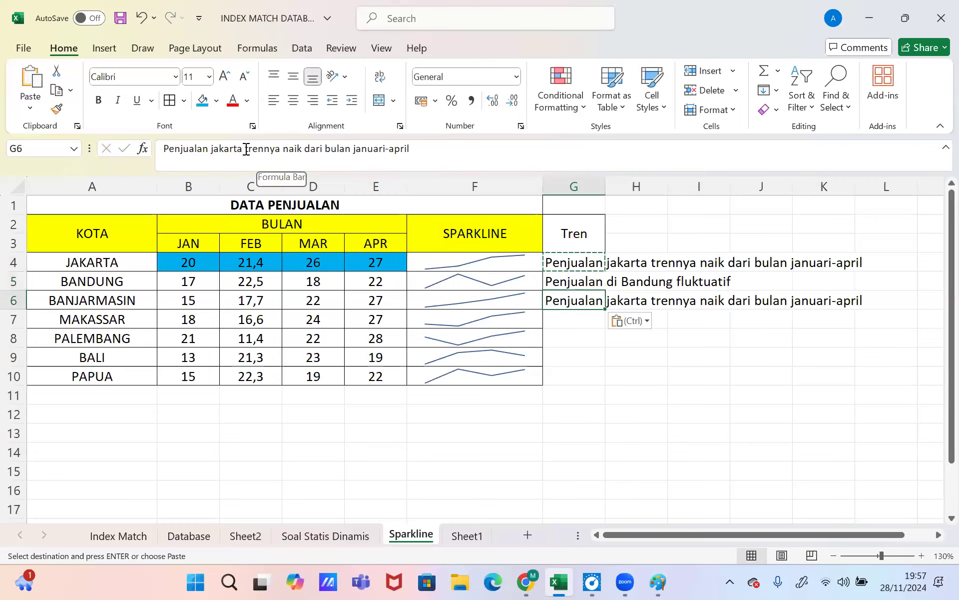
Step: Replace "jakarta" with "Banjarmasin" in the trend description in G6
{"action": "left_click", "coordinate": [246, 149]}
{"action": "key", "text": "BackSpace"}
{"action": "key", "text": "BackSpace"}
{"action": "key", "text": "BackSpace"}
{"action": "key", "text": "BackSpace"}
{"action": "key", "text": "BackSpace"}
{"action": "key", "text": "BackSpace"}
{"action": "key", "text": "BackSpace"}
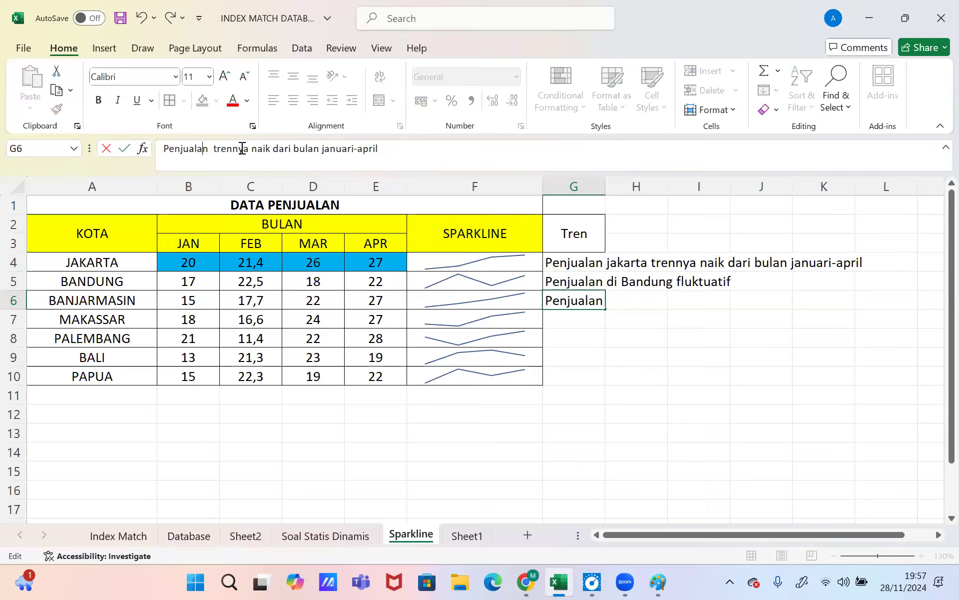
{"action": "type", "text": "b"}
{"action": "key", "text": "BackSpace"}
{"action": "type", "text": "Banjarmasin"}
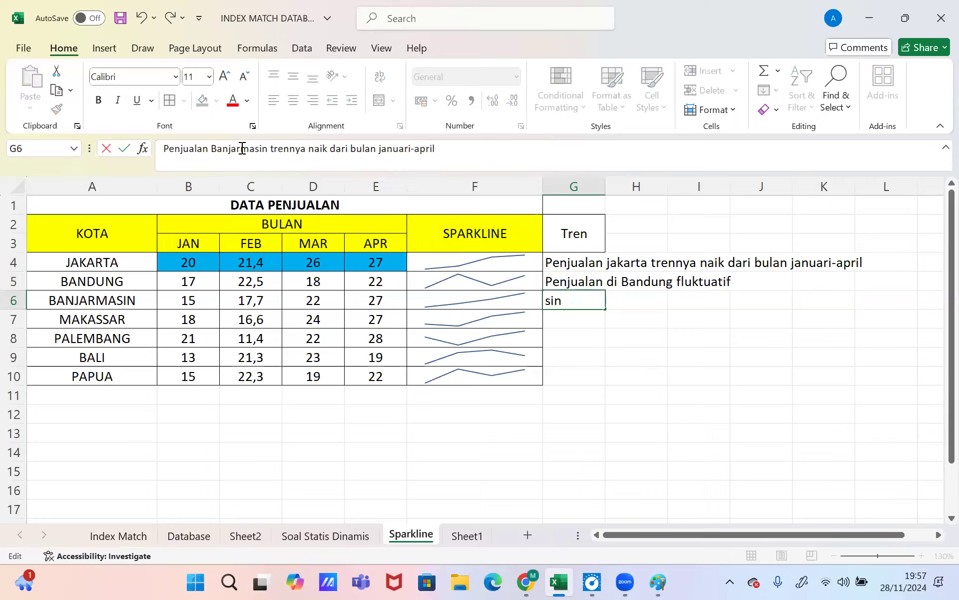
{"action": "key", "text": "Return"}
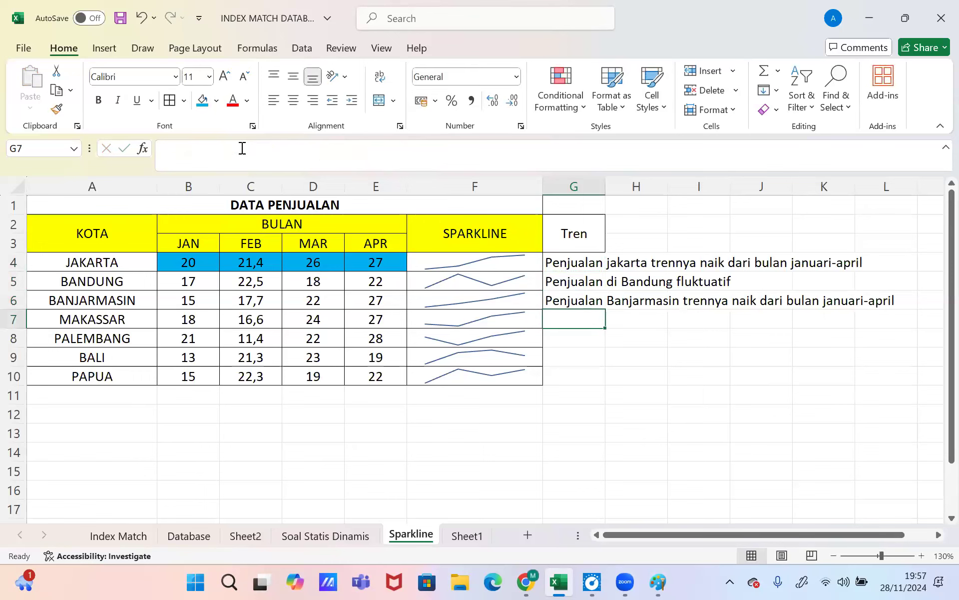
Step: Enter the Makassar trend description "Penjualan Makassar cenderung naik,sempat turun di bulan februari" in G7
{"action": "type", "text": "p"}
{"action": "key", "text": "BackSpace"}
{"action": "type", "text": "Penjualan Makassar tre"}
{"action": "key", "text": "BackSpace"}
{"action": "key", "text": "BackSpace"}
{"action": "key", "text": "BackSpace"}
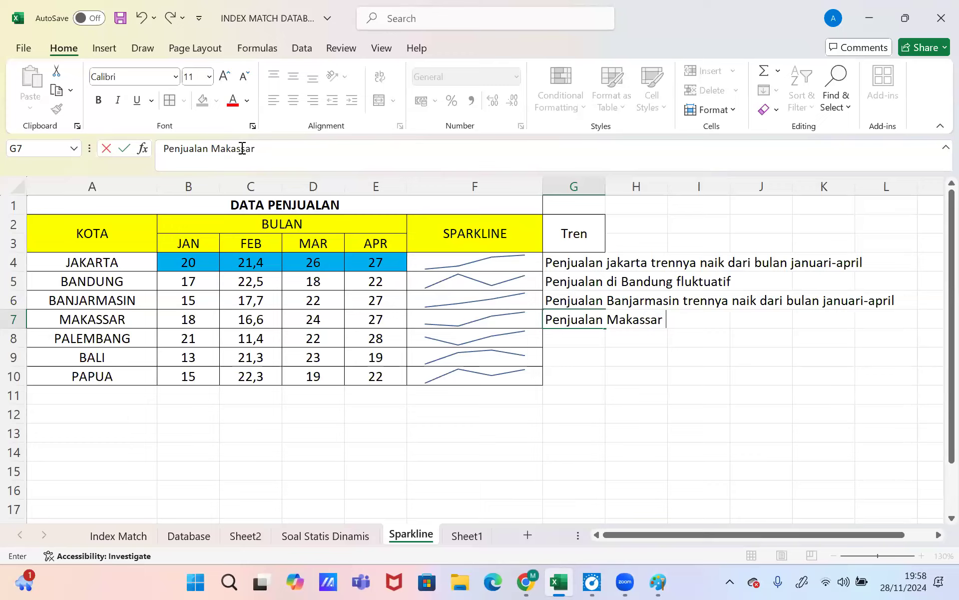
{"action": "type", "text": "cenderung naik biarpun s"}
{"action": "key", "text": "BackSpace"}
{"action": "key", "text": "BackSpace"}
{"action": "key", "text": "BackSpace"}
{"action": "key", "text": "BackSpace"}
{"action": "key", "text": "BackSpace"}
{"action": "key", "text": "BackSpace"}
{"action": "key", "text": "BackSpace"}
{"action": "key", "text": "BackSpace"}
{"action": "key", "text": "BackSpace"}
{"action": "key", "text": "BackSpace"}
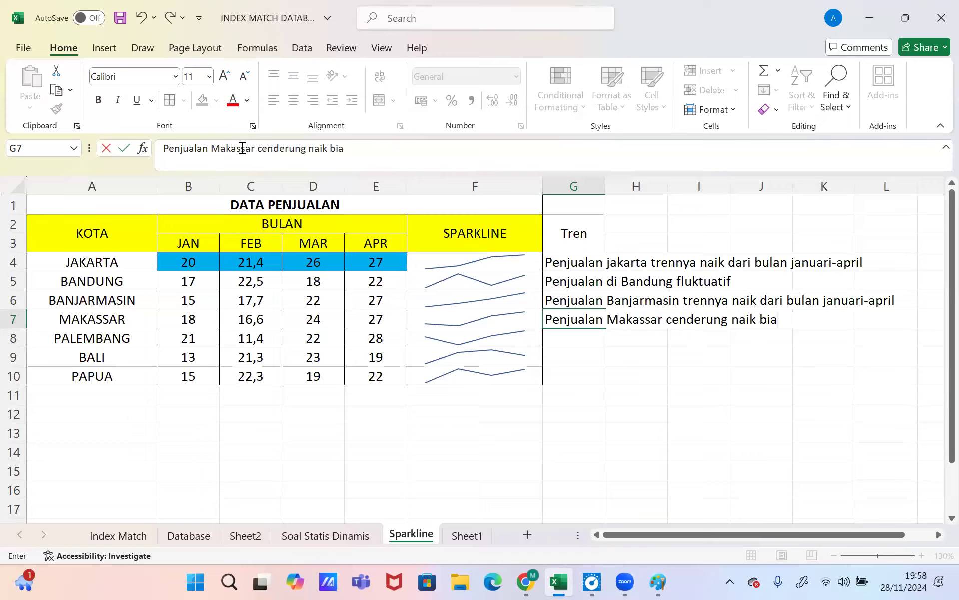
{"action": "type", "text": "pat turun di bulan februari"}
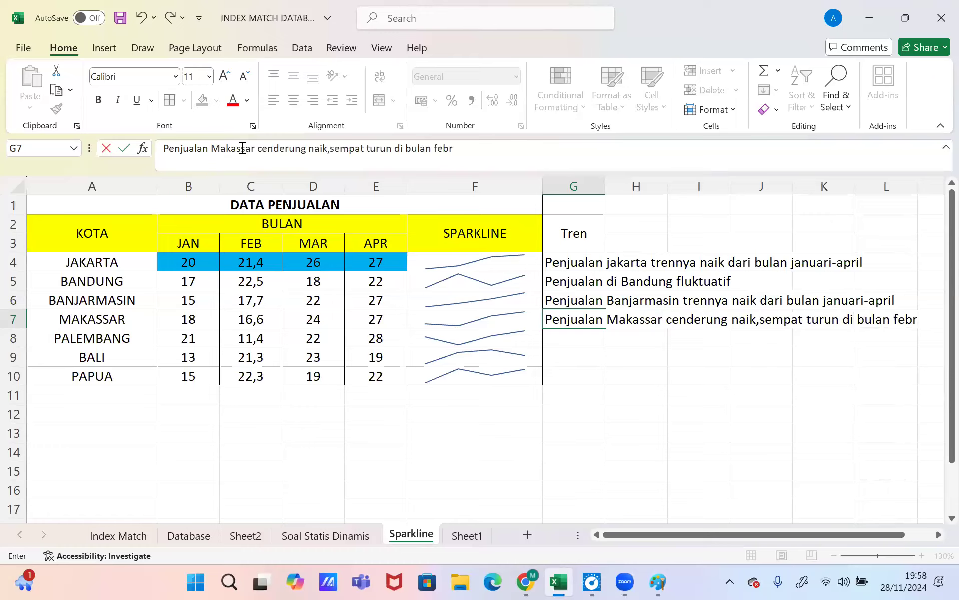
{"action": "key", "text": "Return"}
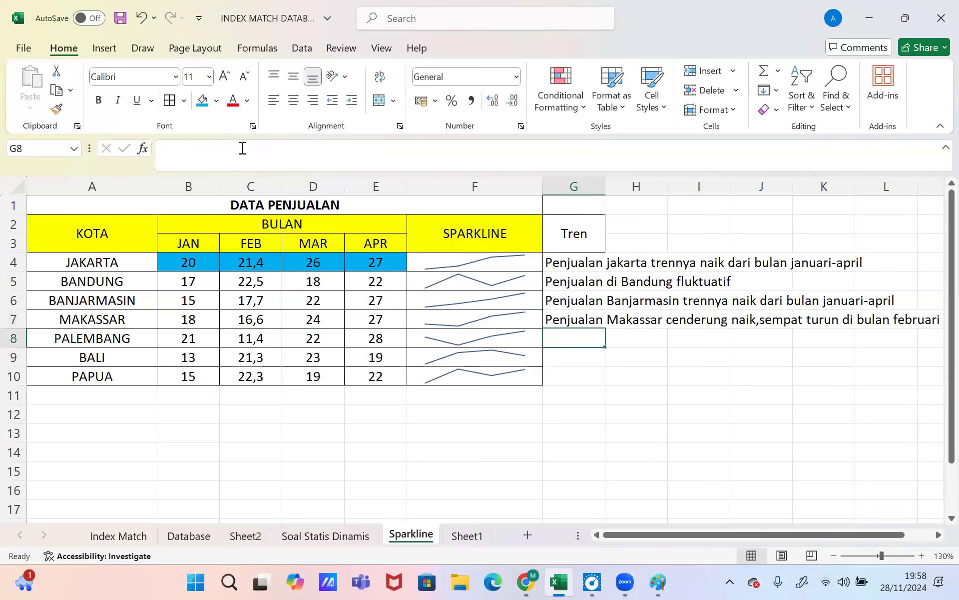
{"action": "type", "text": "penju"}
{"action": "key", "text": "BackSpace"}
{"action": "key", "text": "BackSpace"}
{"action": "key", "text": "BackSpace"}
{"action": "key", "text": "BackSpace"}
{"action": "key", "text": "BackSpace"}
Step: Copy the Makassar trend description from G7 into G8 in the Palembang row
{"action": "key", "text": "Up"}
{"action": "key", "text": "ctrl+c"}
{"action": "key", "text": "Down"}
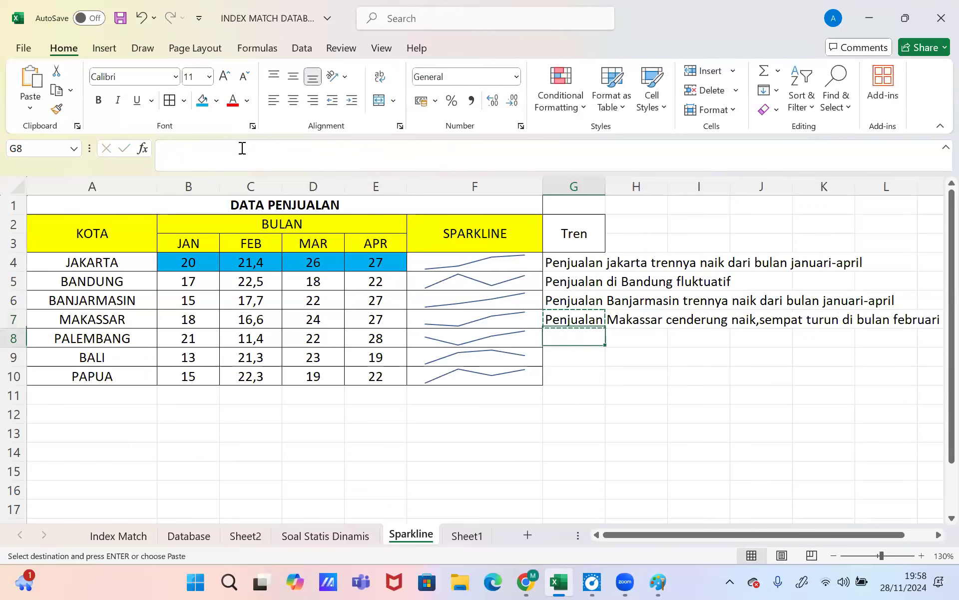
{"action": "key", "text": "ctrl+v"}
Step: Replace "Makassar" with "Palembang" in the trend description in G8
{"action": "left_click", "coordinate": [254, 150]}
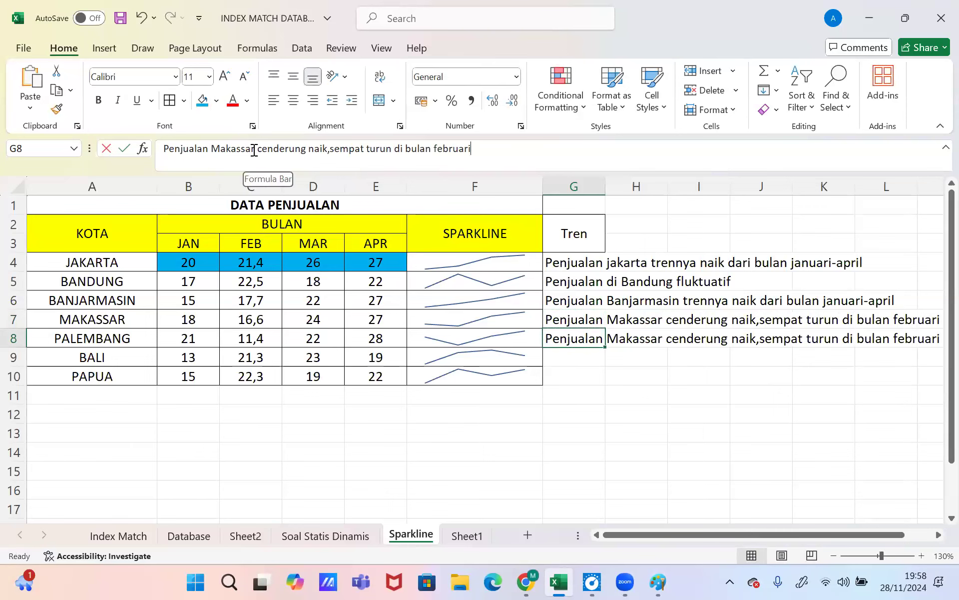
{"action": "key", "text": "BackSpace"}
{"action": "key", "text": "BackSpace"}
{"action": "key", "text": "BackSpace"}
{"action": "key", "text": "BackSpace"}
{"action": "key", "text": "BackSpace"}
{"action": "key", "text": "BackSpace"}
{"action": "key", "text": "BackSpace"}
{"action": "key", "text": "BackSpace"}
{"action": "type", "text": "Februari"}
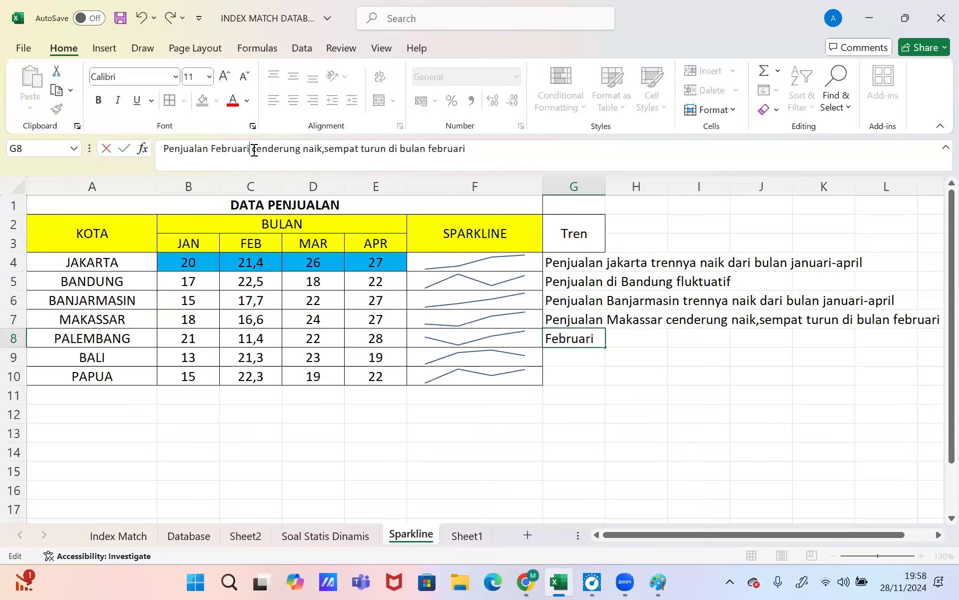
{"action": "key", "text": "BackSpace"}
{"action": "key", "text": "BackSpace"}
{"action": "key", "text": "BackSpace"}
{"action": "key", "text": "BackSpace"}
{"action": "key", "text": "BackSpace"}
{"action": "key", "text": "BackSpace"}
{"action": "key", "text": "BackSpace"}
{"action": "key", "text": "BackSpace"}
{"action": "type", "text": "n"}
{"action": "key", "text": "BackSpace"}
{"action": "type", "text": "p"}
{"action": "key", "text": "BackSpace"}
{"action": "type", "text": "Palemba"}
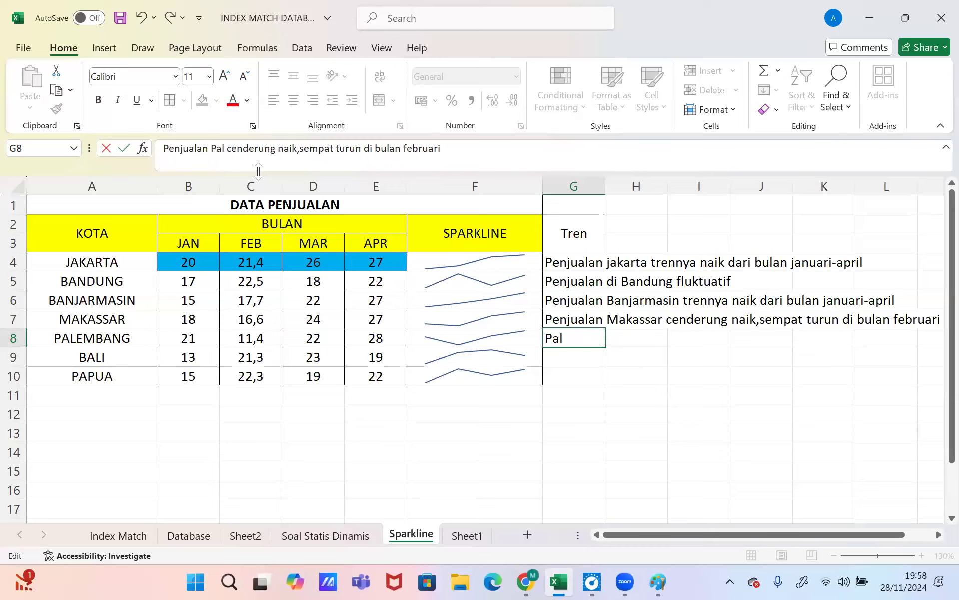
{"action": "type", "text": "ng"}
{"action": "key", "text": "Return"}
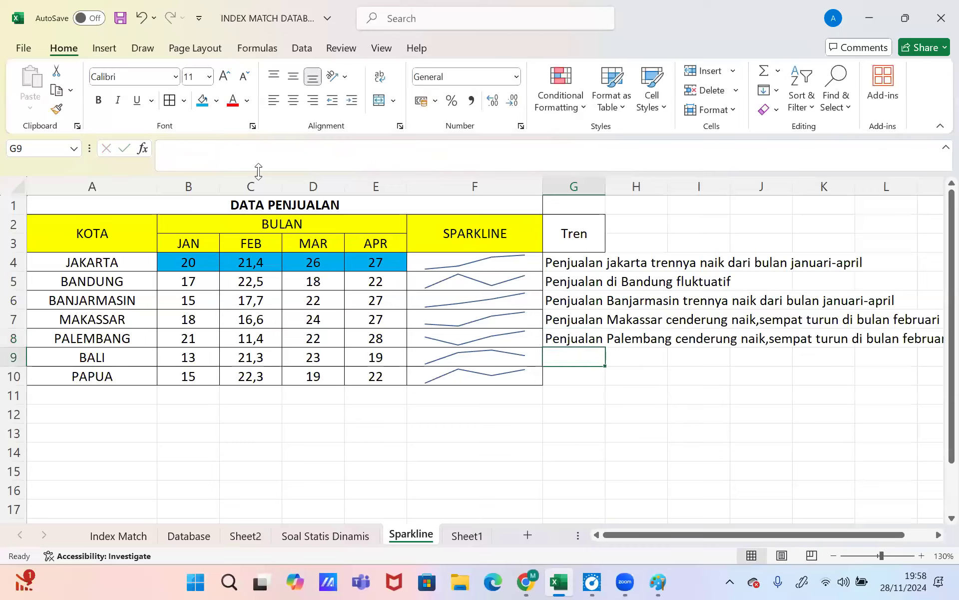
Step: Enter the Bali trend description "penjualan cenderung turun meskipun sempat naik di bulan februari& maret" in G9
{"action": "type", "text": "p"}
{"action": "key", "text": "BackSpace"}
{"action": "type", "text": "p"}
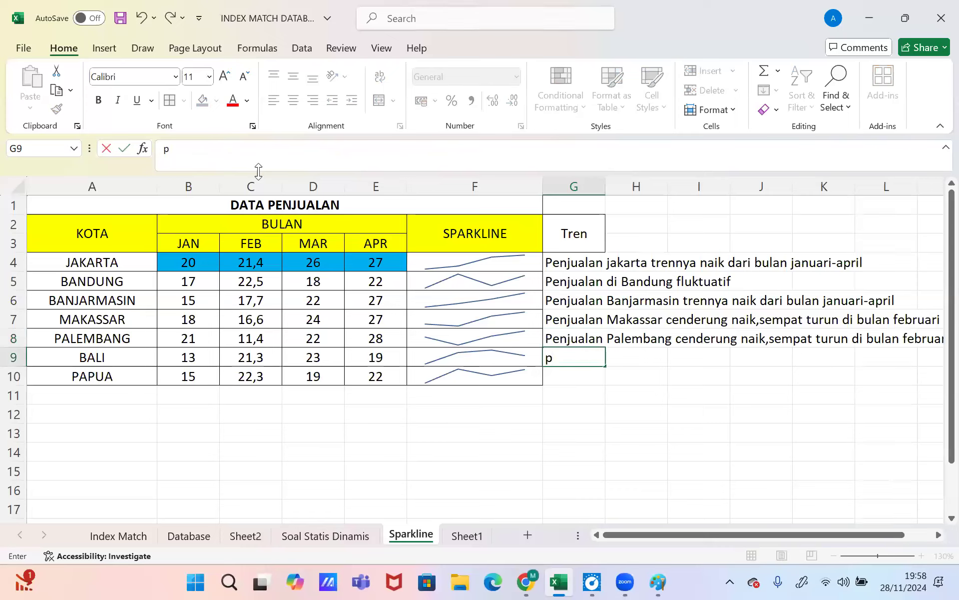
{"action": "type", "text": "enjualan cend"}
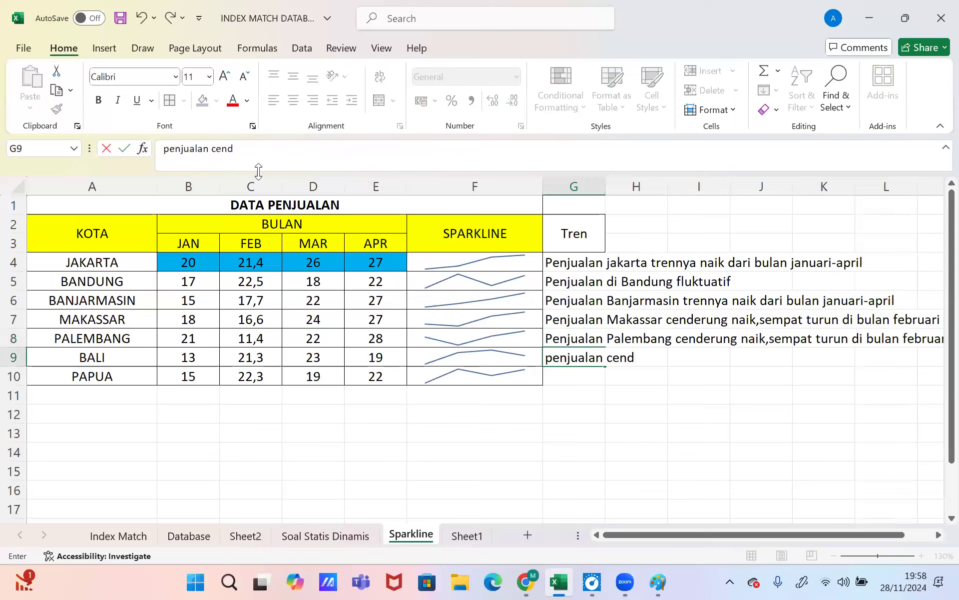
{"action": "type", "text": "erung turun meskipi"}
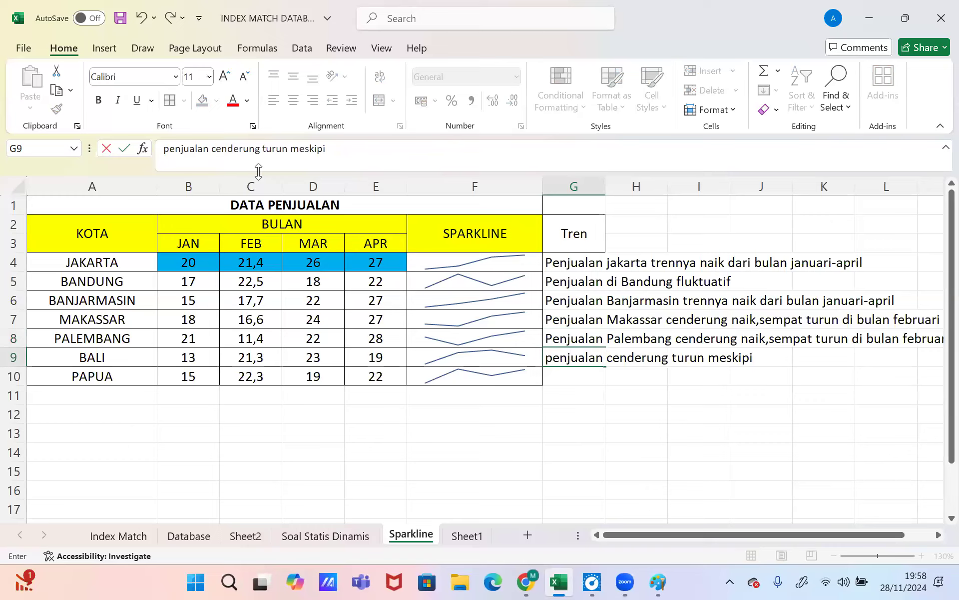
{"action": "key", "text": "BackSpace"}
{"action": "type", "text": "un sempat naik di b"}
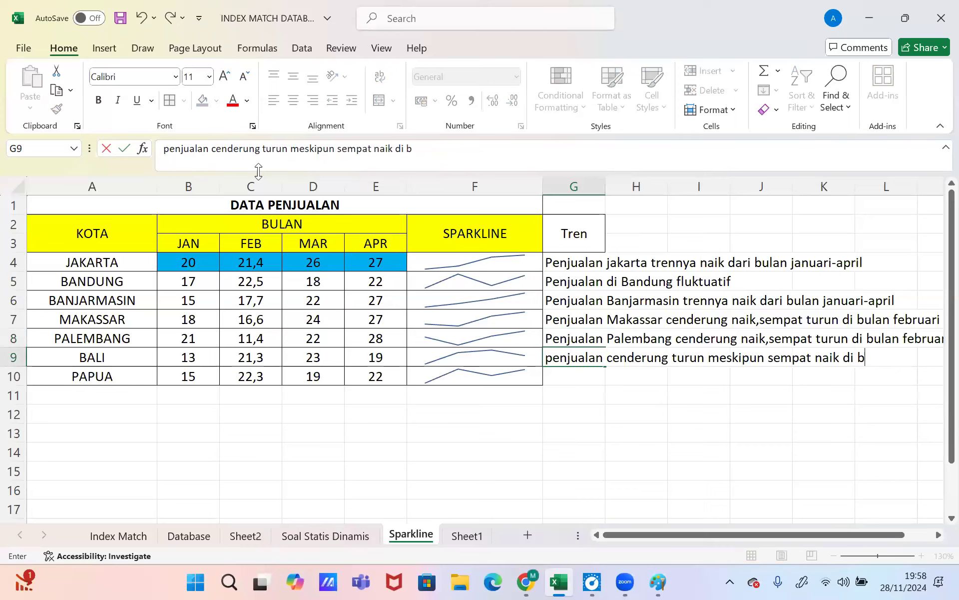
{"action": "type", "text": "ulan februari"}
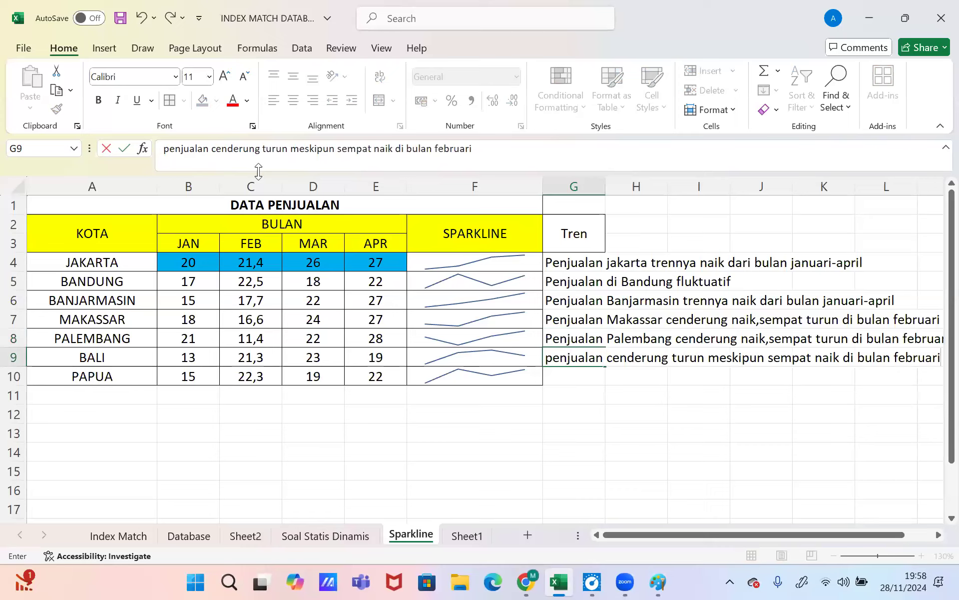
{"action": "type", "text": "& maret"}
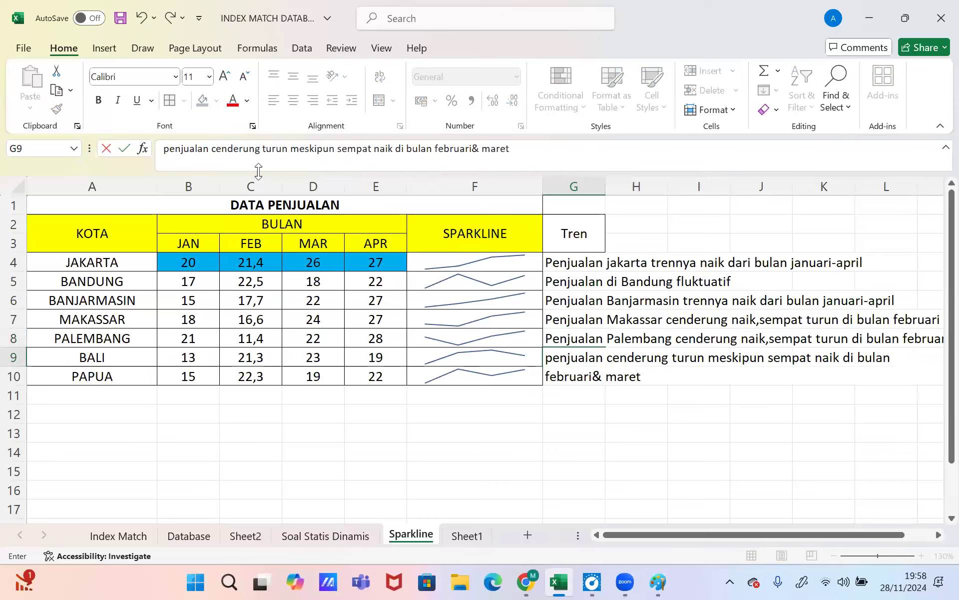
{"action": "key", "text": "Return"}
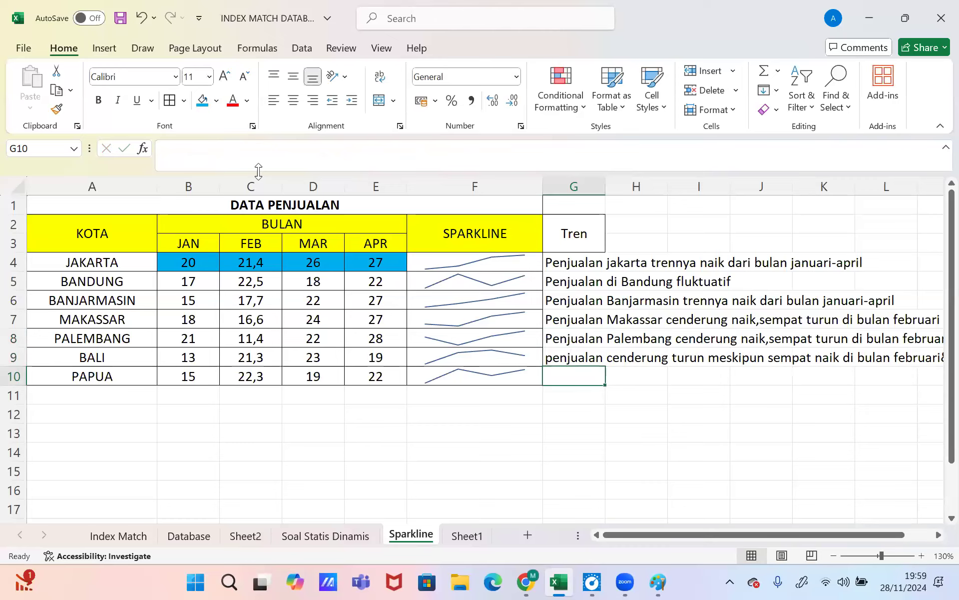
Step: Copy the Bandung trend description from G5 into G10 in the Papua row
{"action": "key", "text": "Up"}
{"action": "key", "text": "Up"}
{"action": "key", "text": "Up"}
{"action": "key", "text": "Up"}
{"action": "key", "text": "Up"}
{"action": "key", "text": "ctrl+c"}
{"action": "key", "text": "Down"}
{"action": "key", "text": "Down"}
{"action": "key", "text": "Down"}
{"action": "key", "text": "Down"}
{"action": "key", "text": "Down"}
{"action": "key", "text": "ctrl+v"}
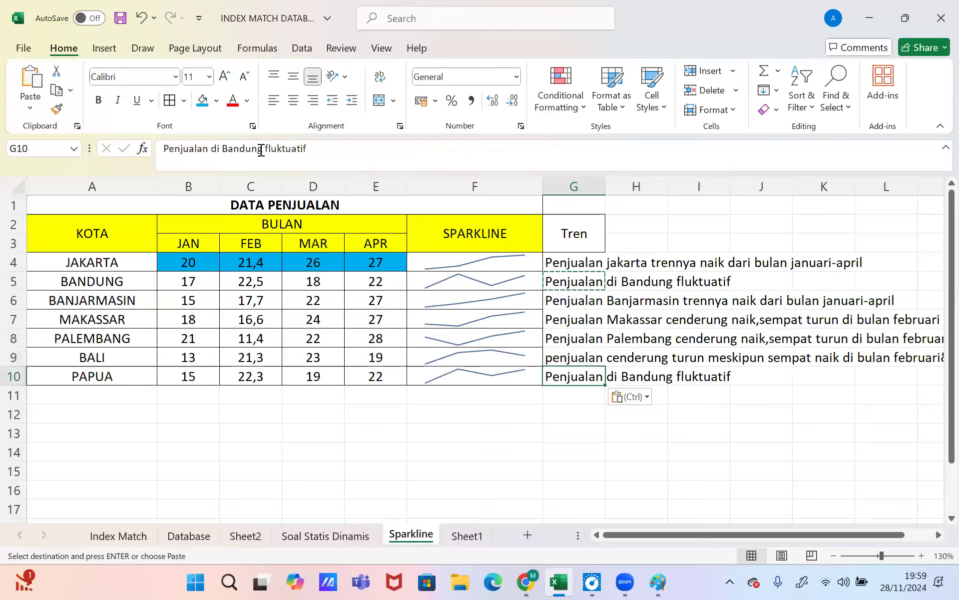
Step: Replace "Bandung" with "Papua" in the trend description in G10
{"action": "left_click", "coordinate": [266, 150]}
{"action": "key", "text": "BackSpace"}
{"action": "key", "text": "BackSpace"}
{"action": "key", "text": "BackSpace"}
{"action": "key", "text": "BackSpace"}
{"action": "key", "text": "BackSpace"}
{"action": "key", "text": "BackSpace"}
{"action": "key", "text": "BackSpace"}
{"action": "key", "text": "BackSpace"}
{"action": "type", "text": "Papua"}
{"action": "key", "text": "Return"}
Step: Enter the heading Kesimpulan in C12 below the sales table
{"action": "key", "text": "Down"}
{"action": "key", "text": "Left"}
{"action": "key", "text": "Left"}
{"action": "key", "text": "Left"}
{"action": "key", "text": "Left"}
{"action": "key", "text": "Left"}
{"action": "key", "text": "Left"}
{"action": "key", "text": "Right"}
{"action": "key", "text": "Right"}
{"action": "type", "text": "Ke"}
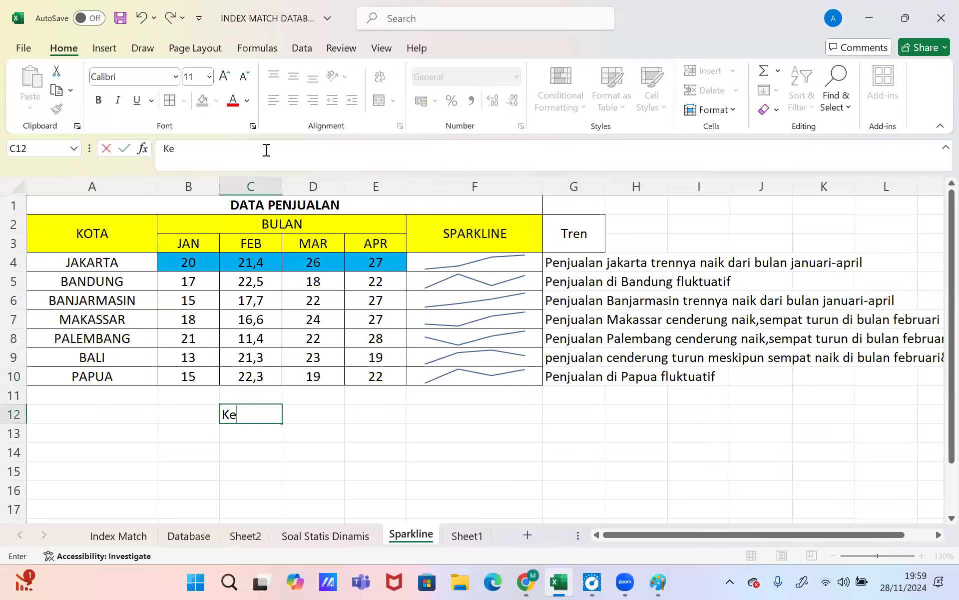
{"action": "type", "text": "simpulan"}
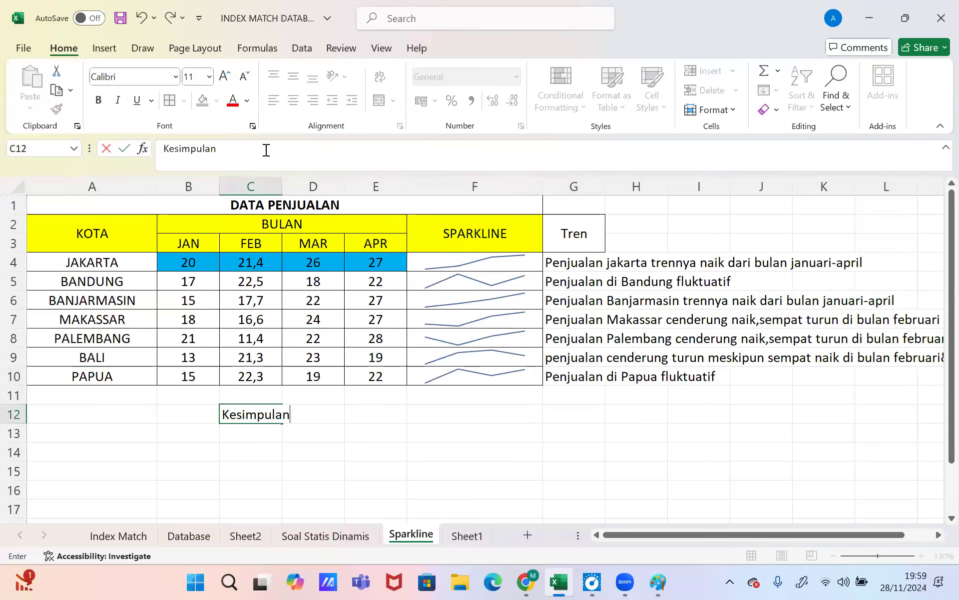
{"action": "key", "text": "Return"}
Step: Enter the conclusion "Tren cabang terbaik dimiliki oleh banjarmasin karena kenaikan relatif signifikan" in C13
{"action": "key", "text": "Down"}
{"action": "key", "text": "Left"}
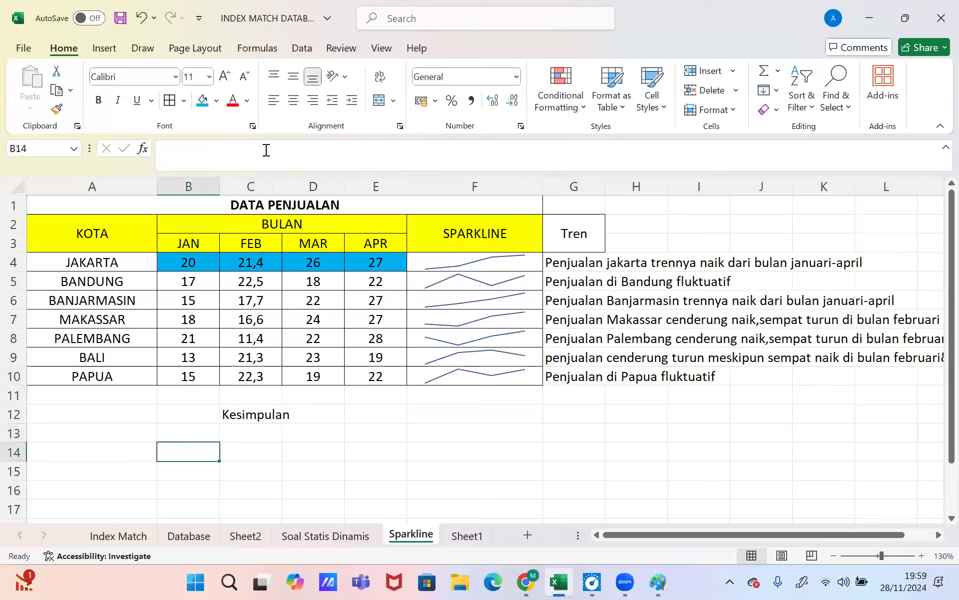
{"action": "key", "text": "Right"}
{"action": "key", "text": "Up"}
{"action": "key", "text": "Right"}
{"action": "key", "text": "Up"}
{"action": "key", "text": "Down"}
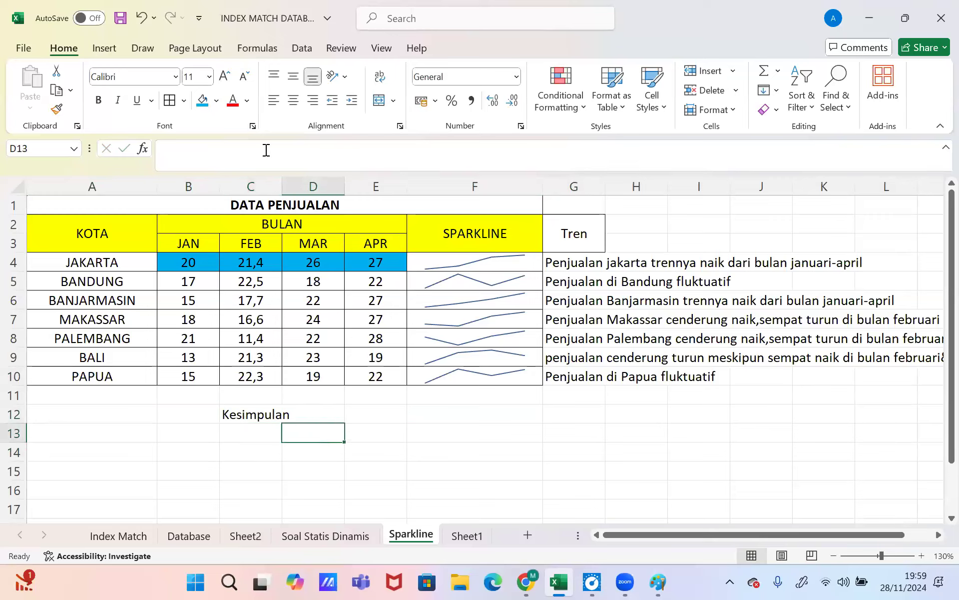
{"action": "key", "text": "Left"}
{"action": "type", "text": "Tren cabang terbaik dimiliki oleh banjarma"}
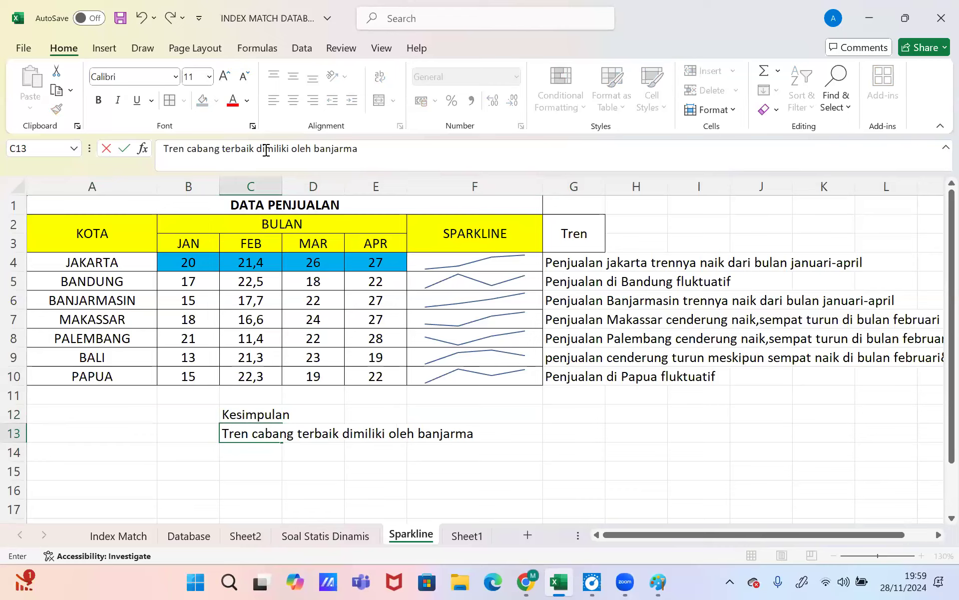
{"action": "type", "text": "sin karena kenaikan"}
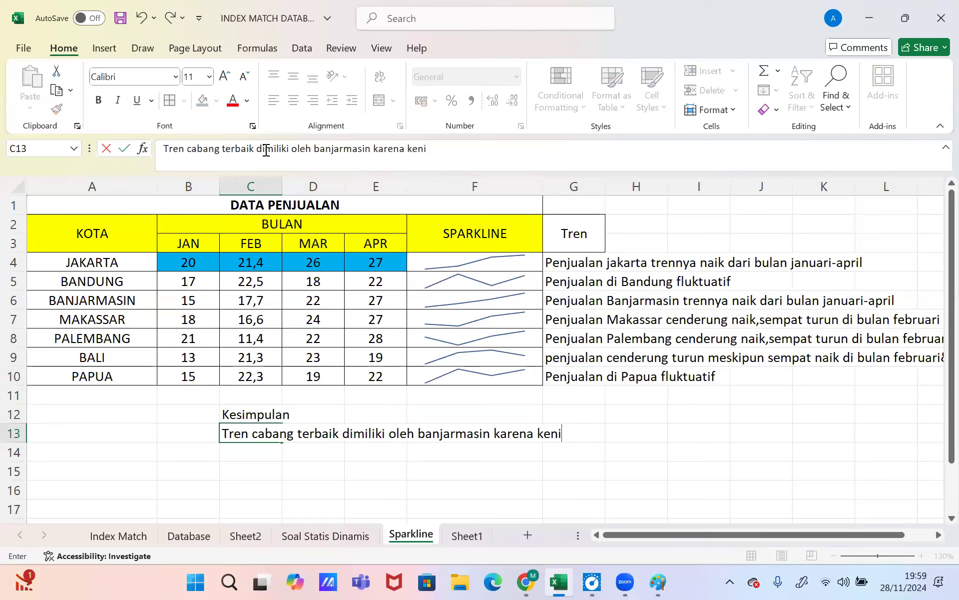
{"action": "type", "text": " rela"}
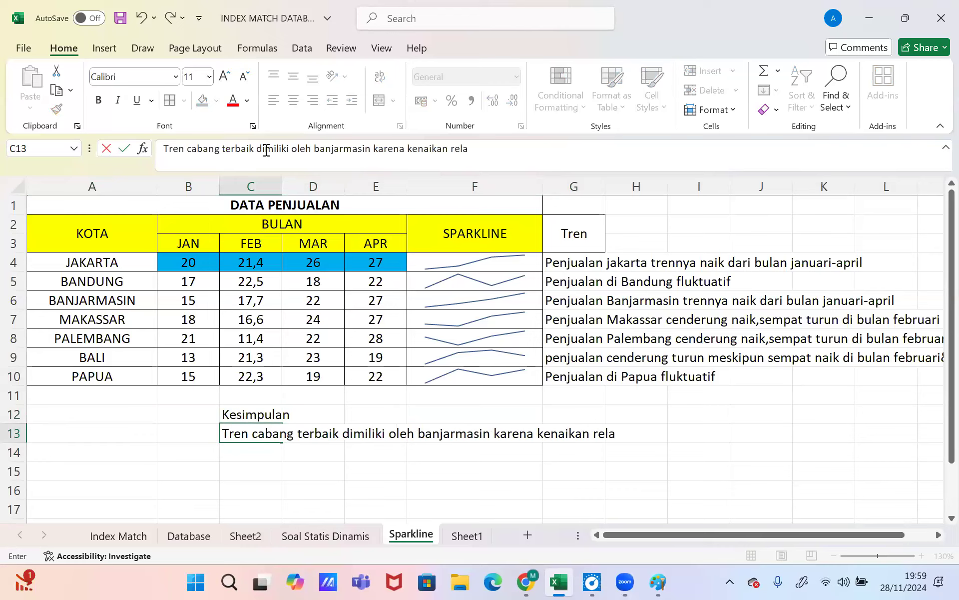
{"action": "type", "text": "tif signifikan"}
{"action": "key", "text": "Return"}
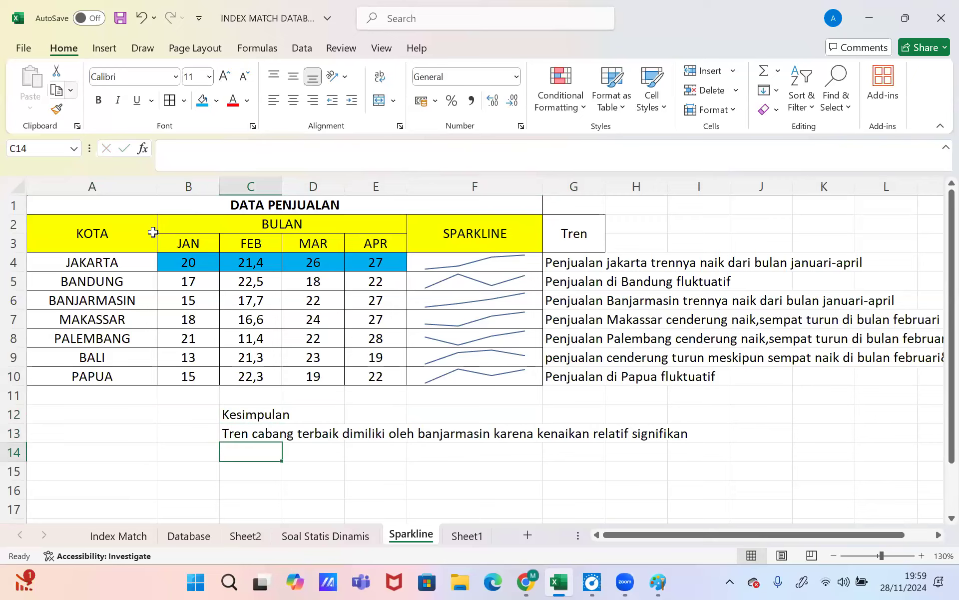
{"action": "left_click", "coordinate": [314, 301]}
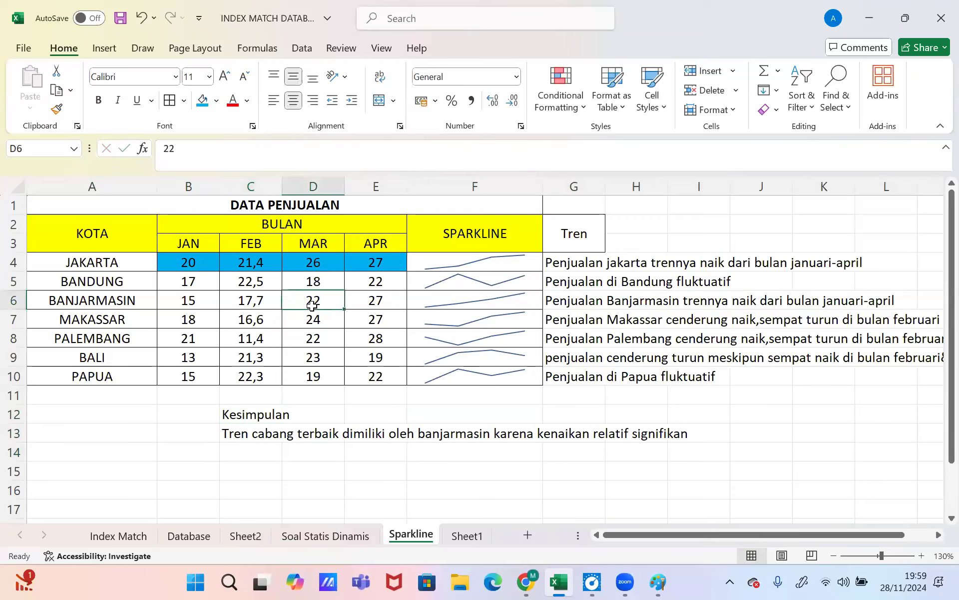
{"action": "left_click", "coordinate": [375, 300]}
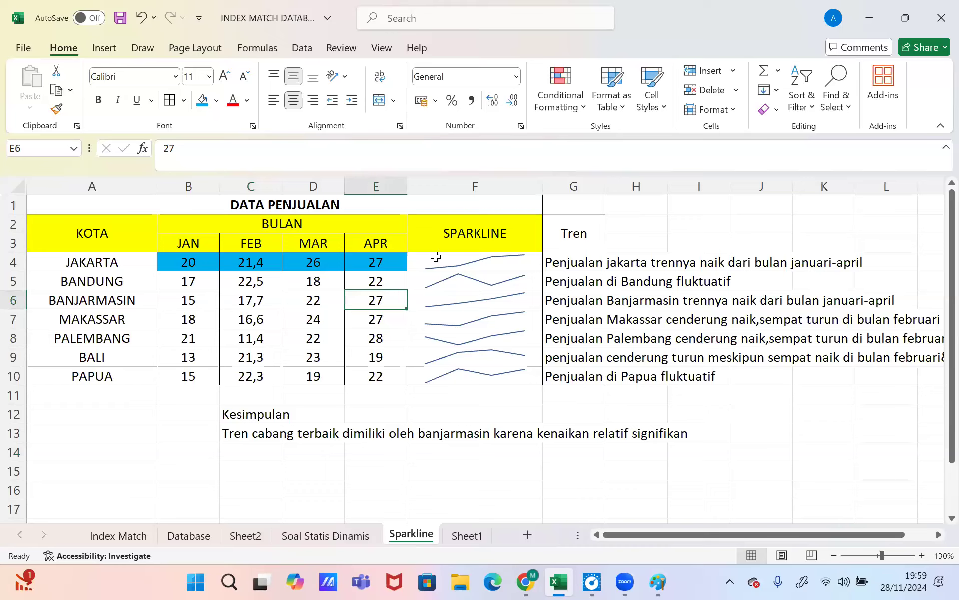
Step: Add borders to the Tren column range G2:G10 and fill the Tren heading with yellow
{"action": "left_click", "coordinate": [556, 256]}
{"action": "left_click_drag", "start_coordinate": [561, 250], "coordinate": [559, 378]}
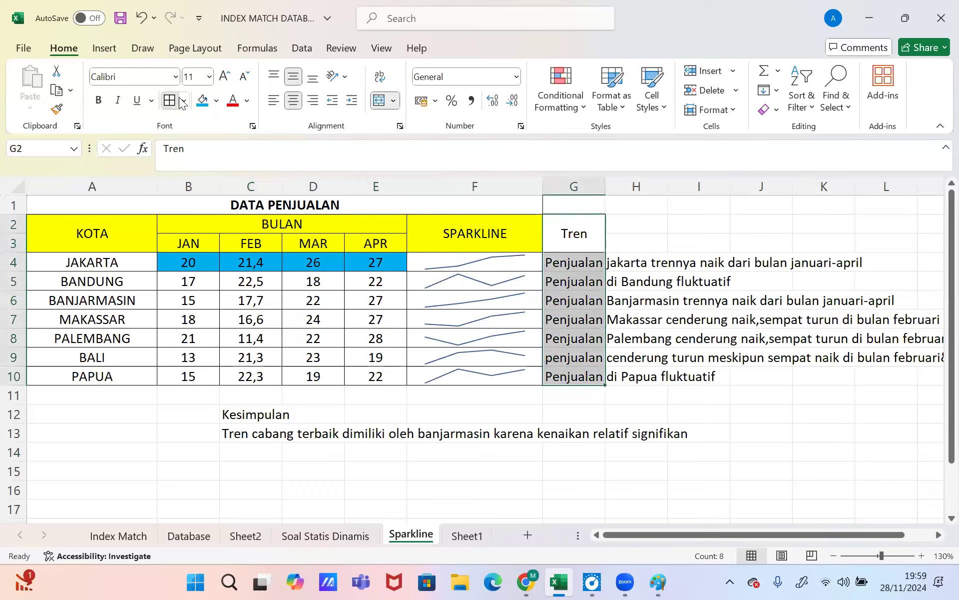
{"action": "left_click", "coordinate": [570, 233]}
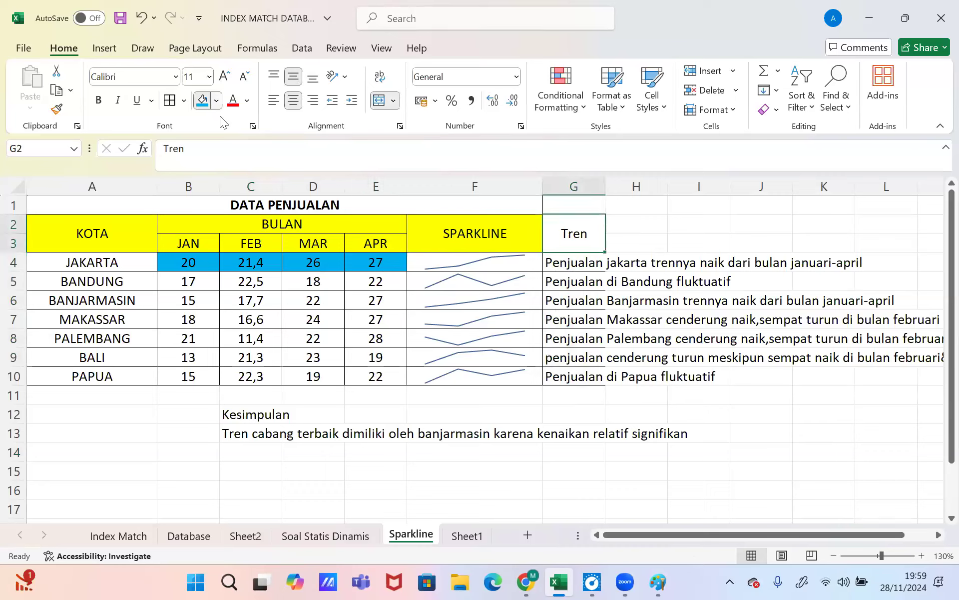
{"action": "left_click", "coordinate": [216, 100]}
{"action": "left_click", "coordinate": [240, 273]}
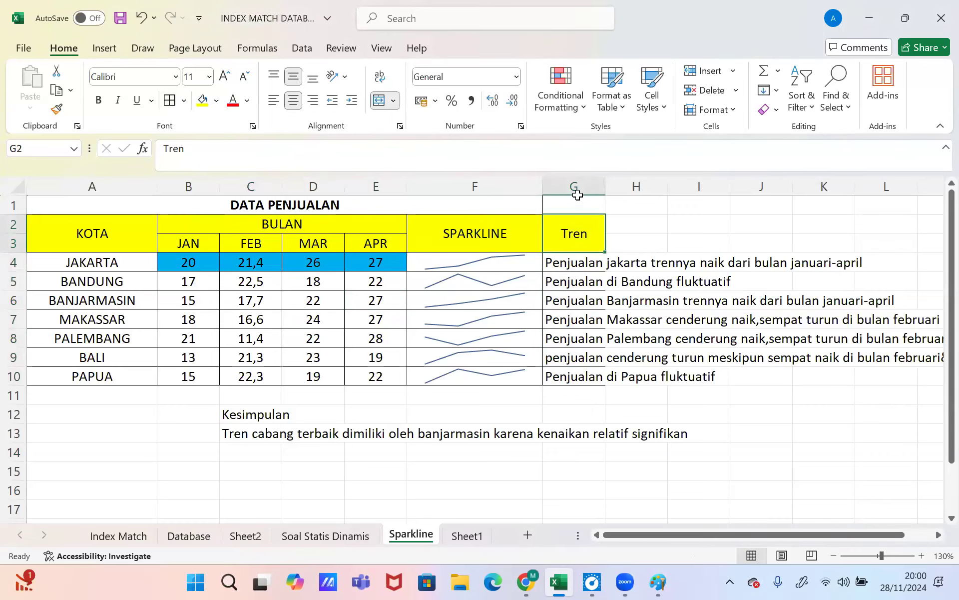
Step: Widen column G to give the trend descriptions more room
{"action": "left_click_drag", "start_coordinate": [627, 193], "coordinate": [735, 197]}
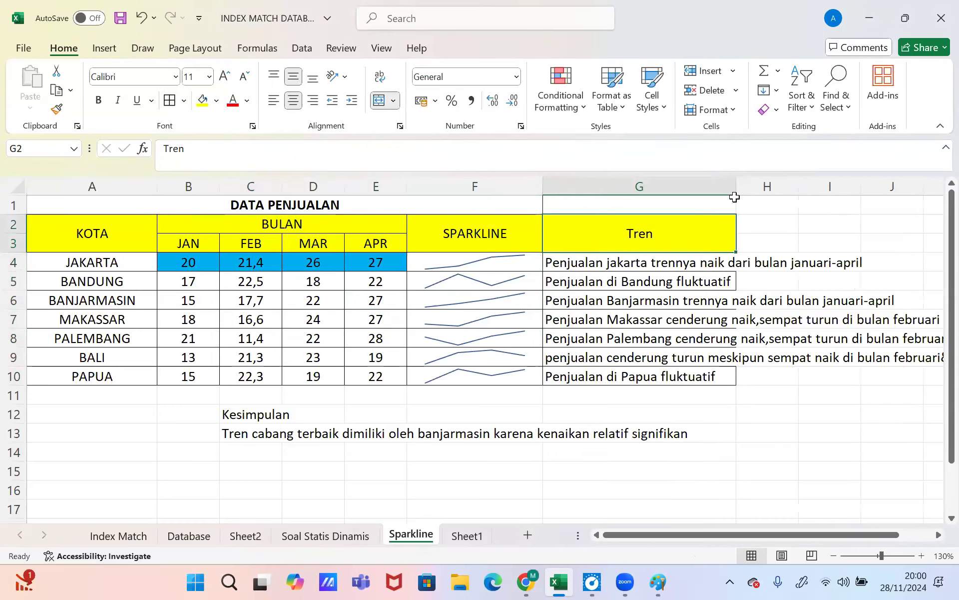
{"action": "left_click", "coordinate": [833, 557]}
{"action": "left_click", "coordinate": [690, 426]}
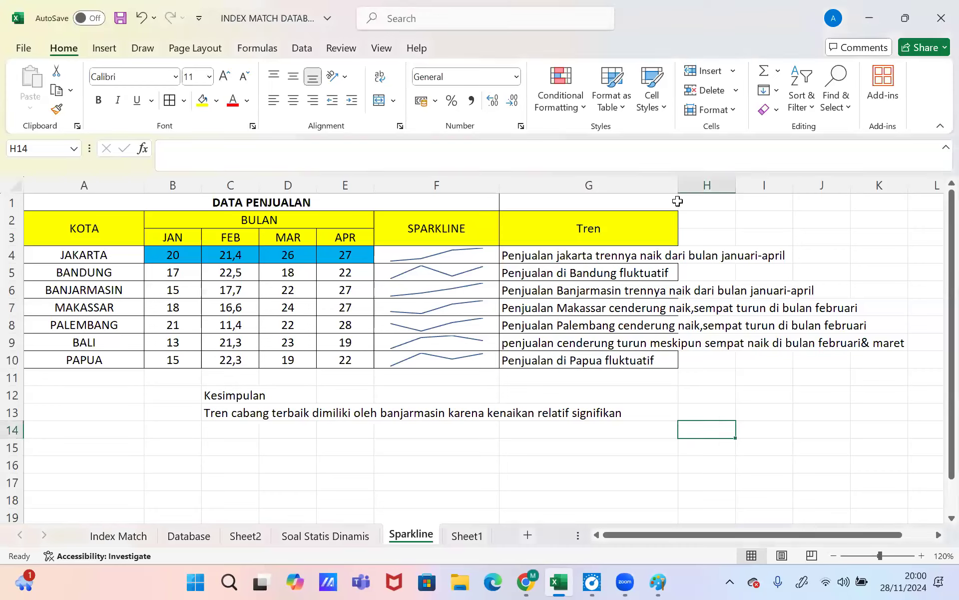
Step: Widen column G further to give the Tren descriptions in G4:G10 more space
{"action": "left_click_drag", "start_coordinate": [678, 186], "coordinate": [721, 192]}
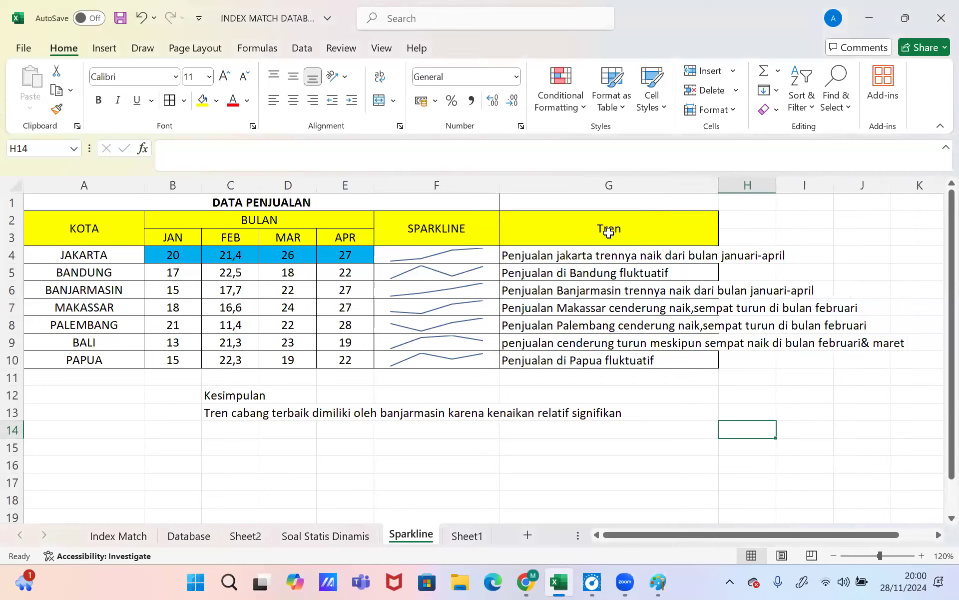
{"action": "left_click_drag", "start_coordinate": [569, 254], "coordinate": [555, 360]}
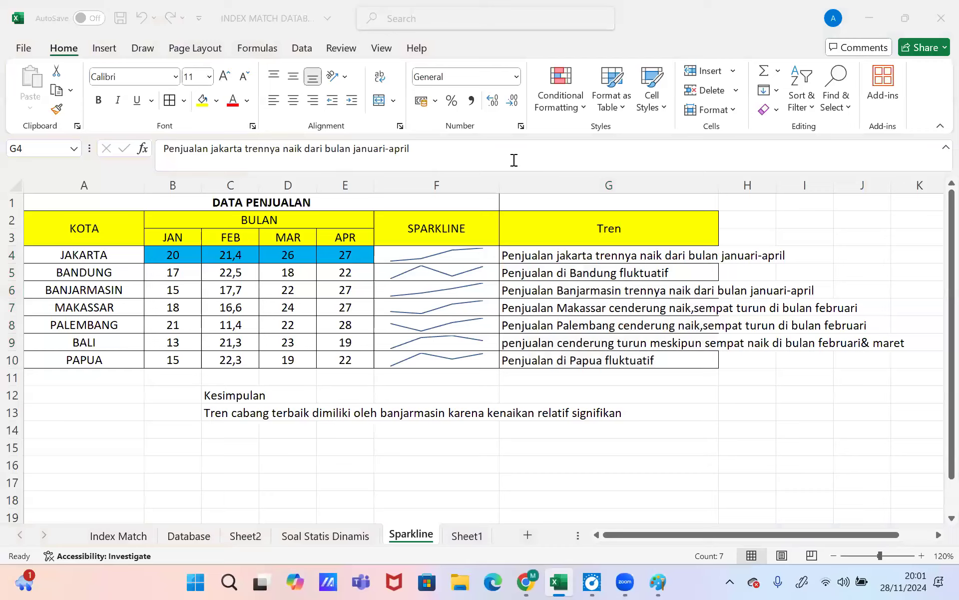
Step: Examine Jakarta's monthly sales values from January to March in B4:D4
{"action": "left_click", "coordinate": [175, 254]}
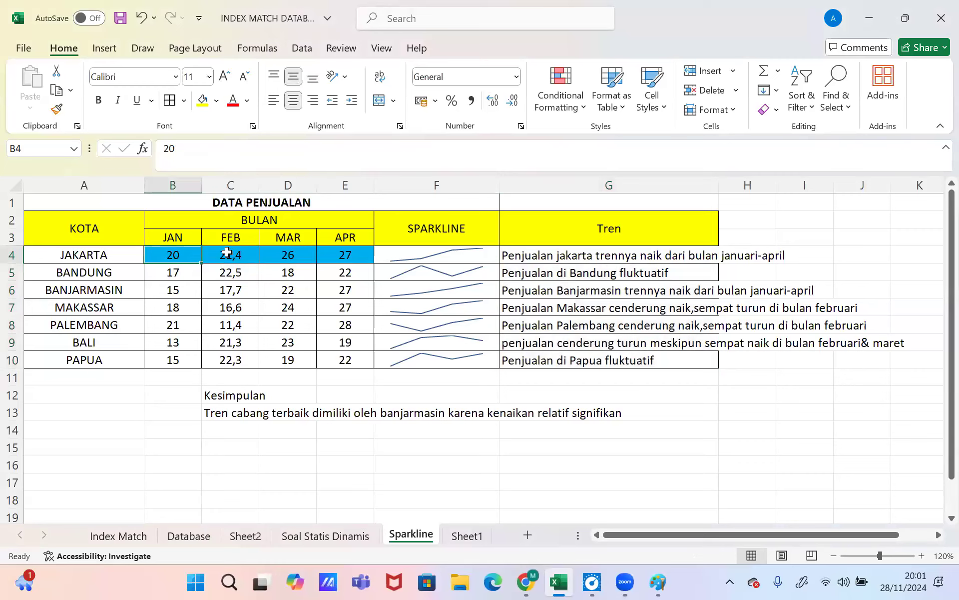
{"action": "left_click", "coordinate": [225, 254]}
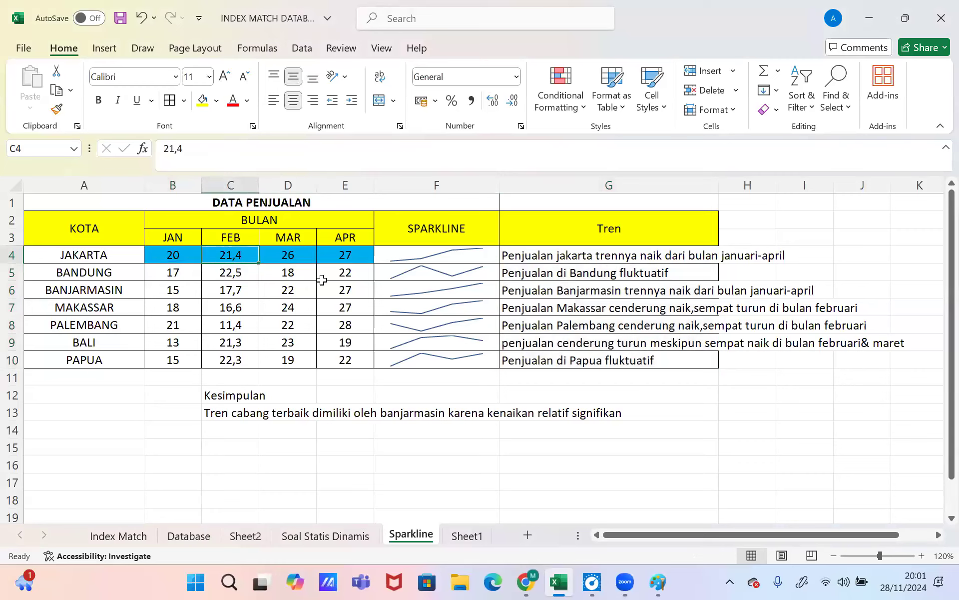
{"action": "left_click", "coordinate": [167, 253]}
{"action": "left_click", "coordinate": [213, 255]}
{"action": "left_click", "coordinate": [169, 254]}
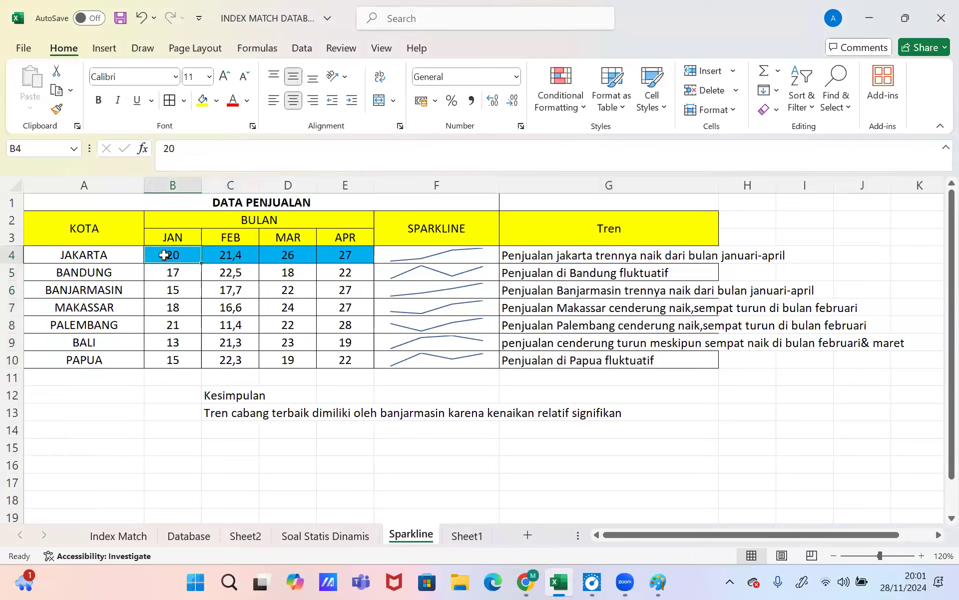
{"action": "left_click", "coordinate": [119, 254]}
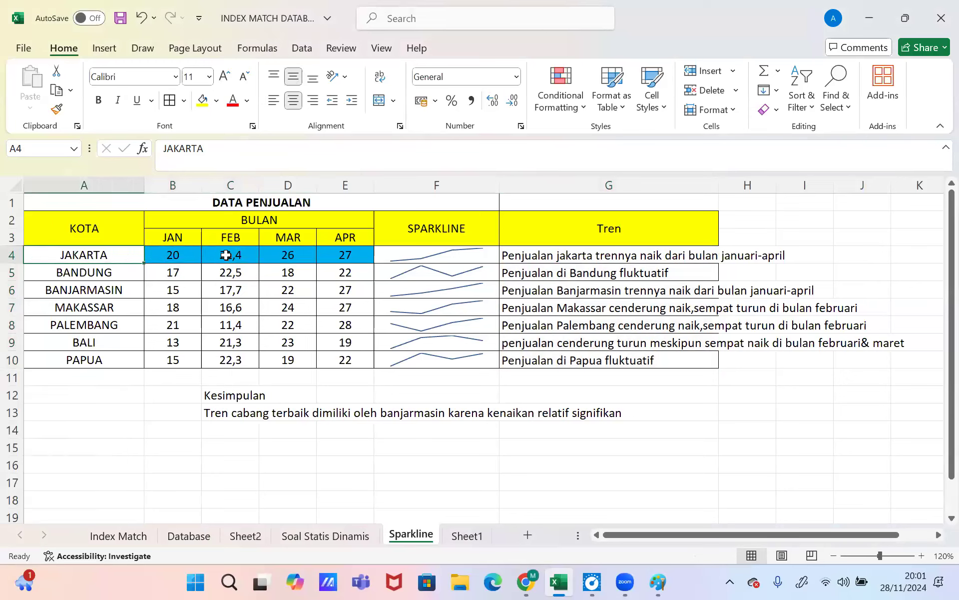
{"action": "left_click", "coordinate": [226, 255]}
{"action": "left_click", "coordinate": [174, 256]}
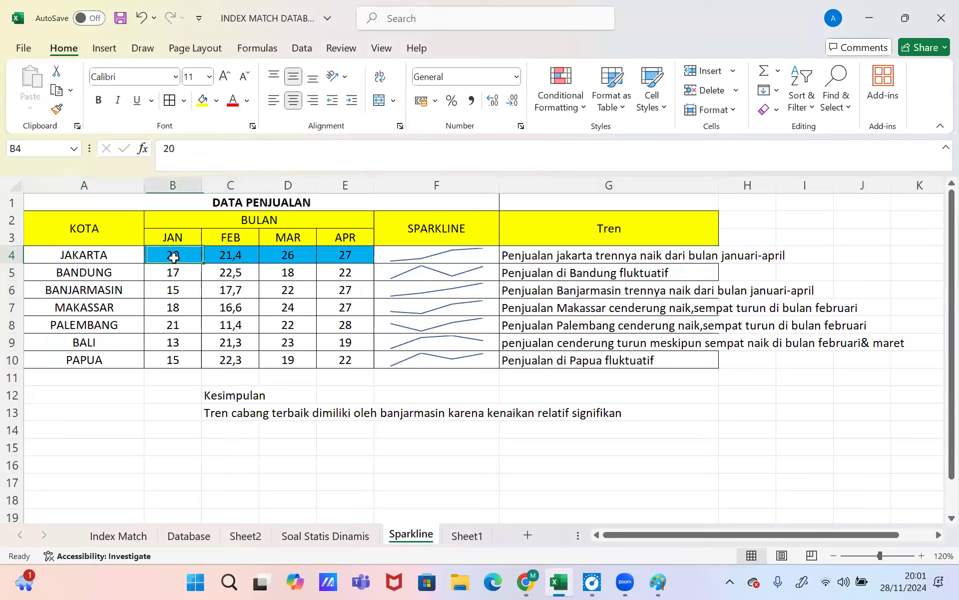
{"action": "left_click", "coordinate": [286, 256]}
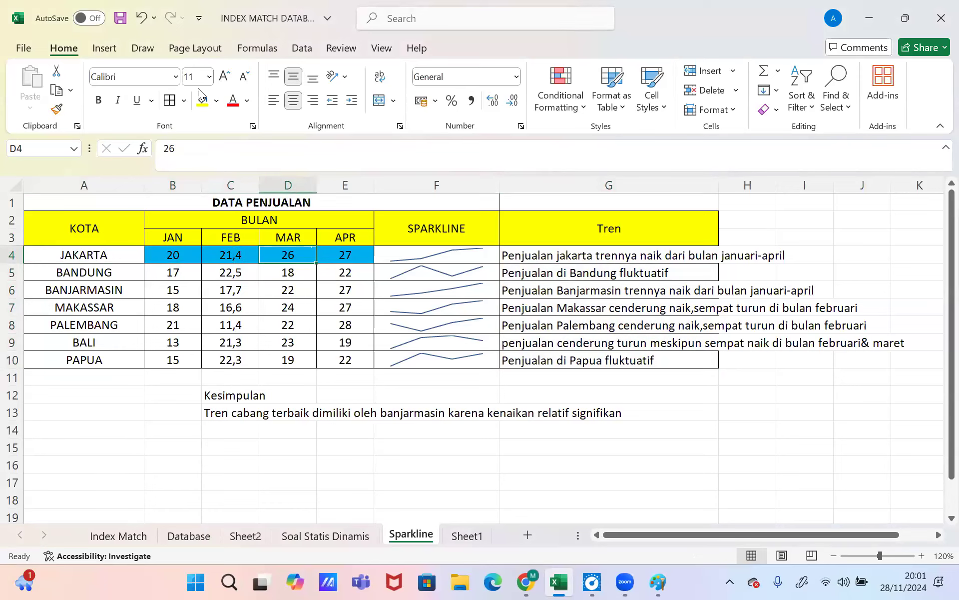
Step: Insert a Win/Loss sparkline for Jakarta in F4 using the data range B4:E4
{"action": "left_click", "coordinate": [105, 48]}
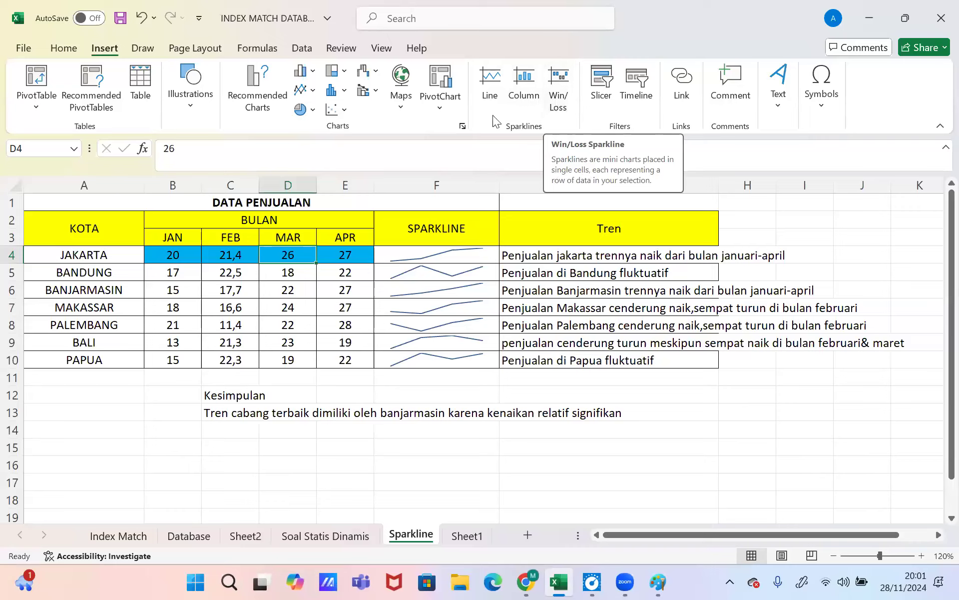
{"action": "key", "text": "Right"}
{"action": "key", "text": "Right"}
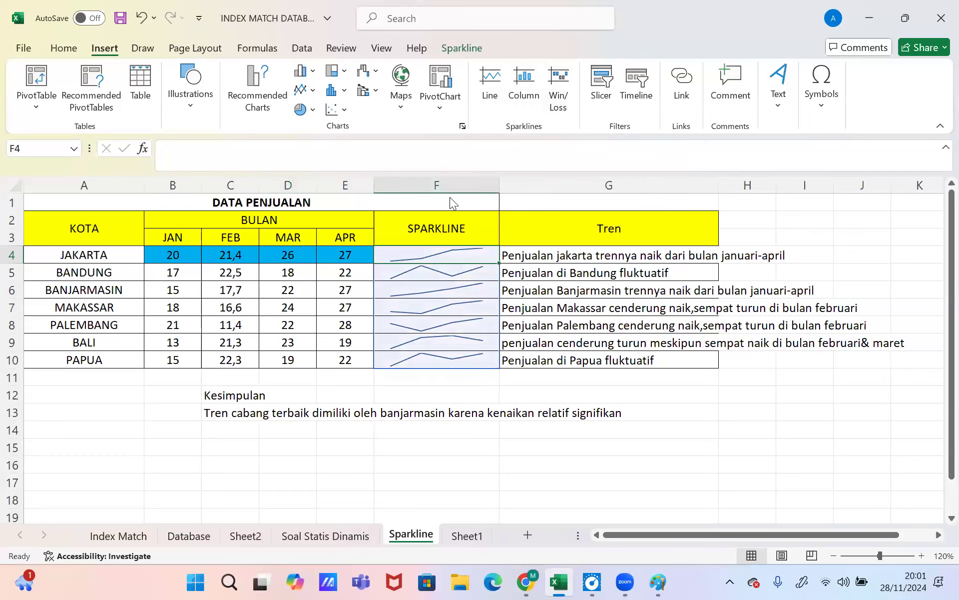
{"action": "left_click", "coordinate": [552, 96]}
{"action": "left_click_drag", "start_coordinate": [188, 248], "coordinate": [340, 253]}
{"action": "left_click", "coordinate": [615, 347]}
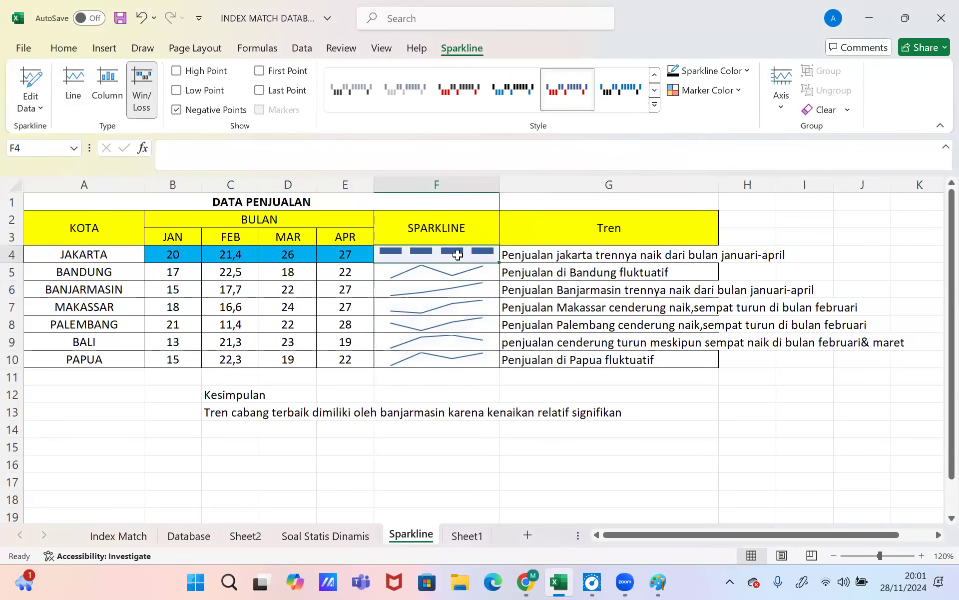
Step: Undo the Win/Loss sparkline inserted for Jakarta in F4
{"action": "key", "text": "ctrl+z"}
{"action": "left_click", "coordinate": [407, 353]}
{"action": "left_click", "coordinate": [539, 437]}
{"action": "key", "text": "Down"}
{"action": "key", "text": "Down"}
{"action": "key", "text": "Down"}
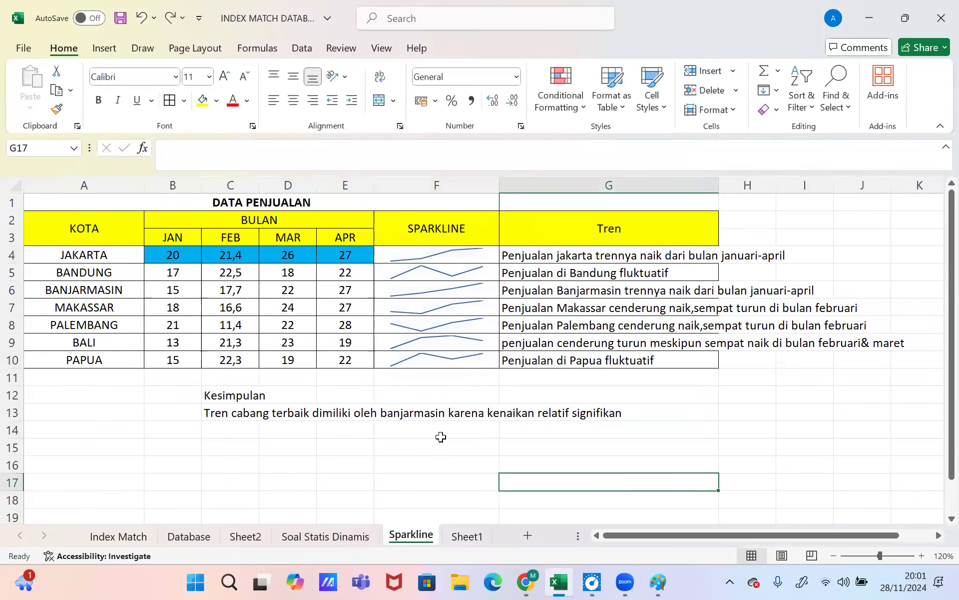
Step: Insert a Win/Loss sparkline for Bali in F9 from B9:E9 and adjust the row heights so row 9 is taller
{"action": "left_click", "coordinate": [417, 350]}
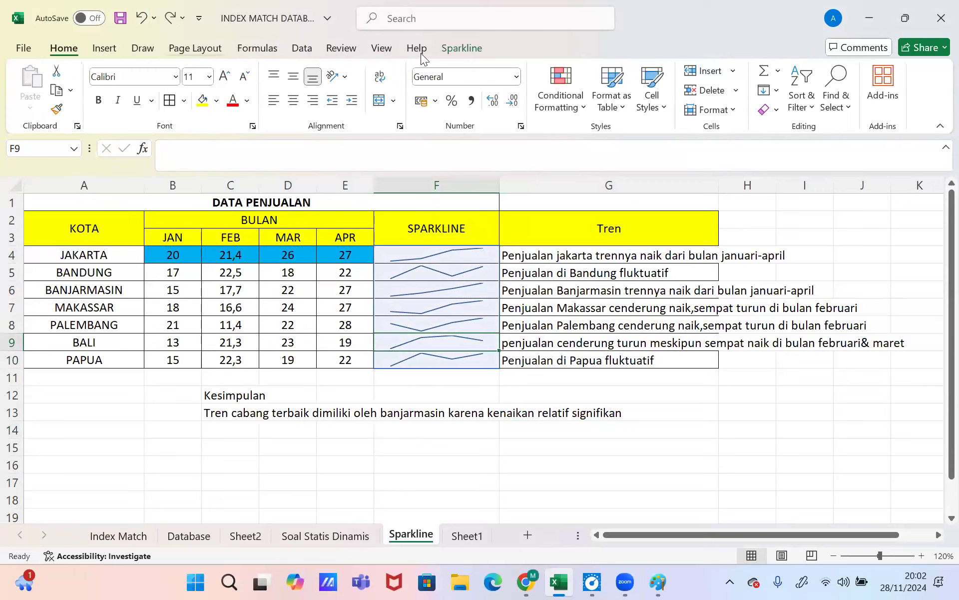
{"action": "left_click", "coordinate": [455, 52]}
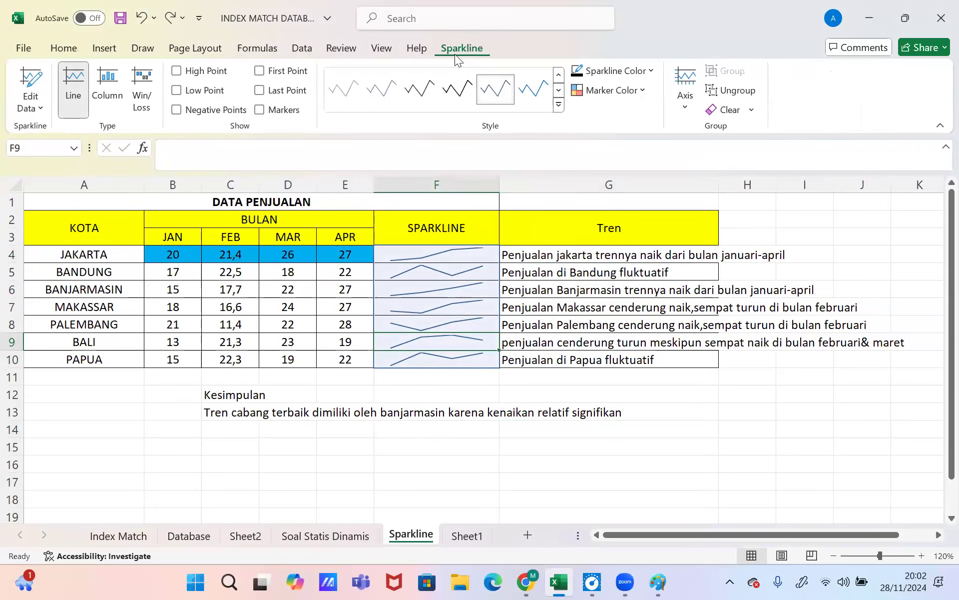
{"action": "left_click", "coordinate": [106, 49]}
{"action": "left_click", "coordinate": [558, 98]}
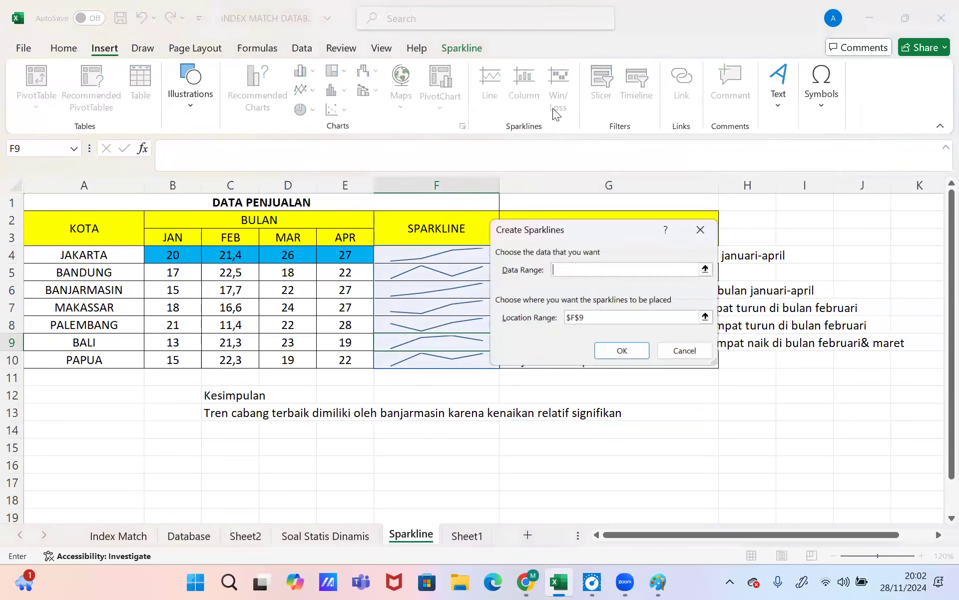
{"action": "left_click_drag", "start_coordinate": [172, 342], "coordinate": [345, 343]}
{"action": "left_click", "coordinate": [619, 355]}
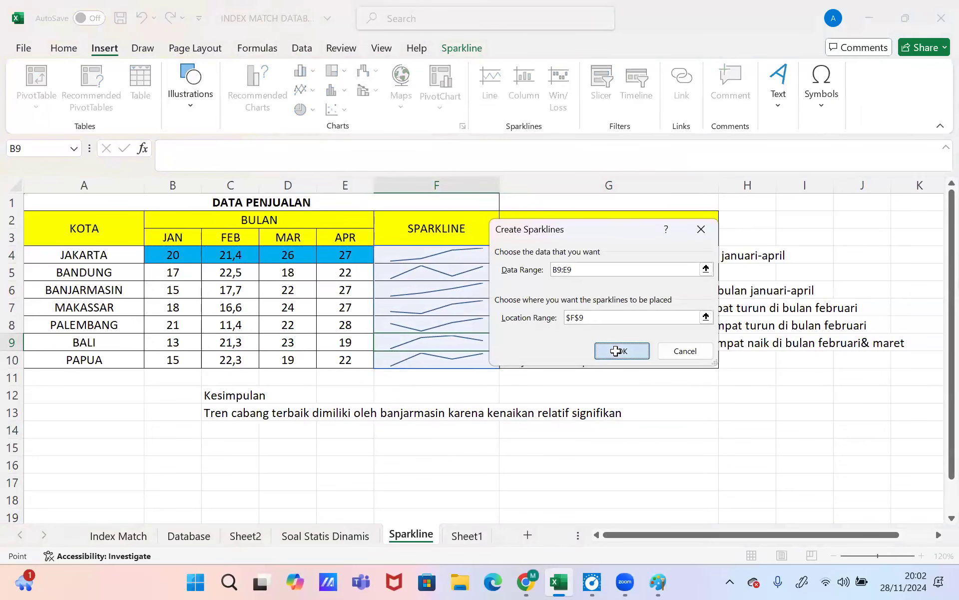
{"action": "left_click", "coordinate": [509, 412]}
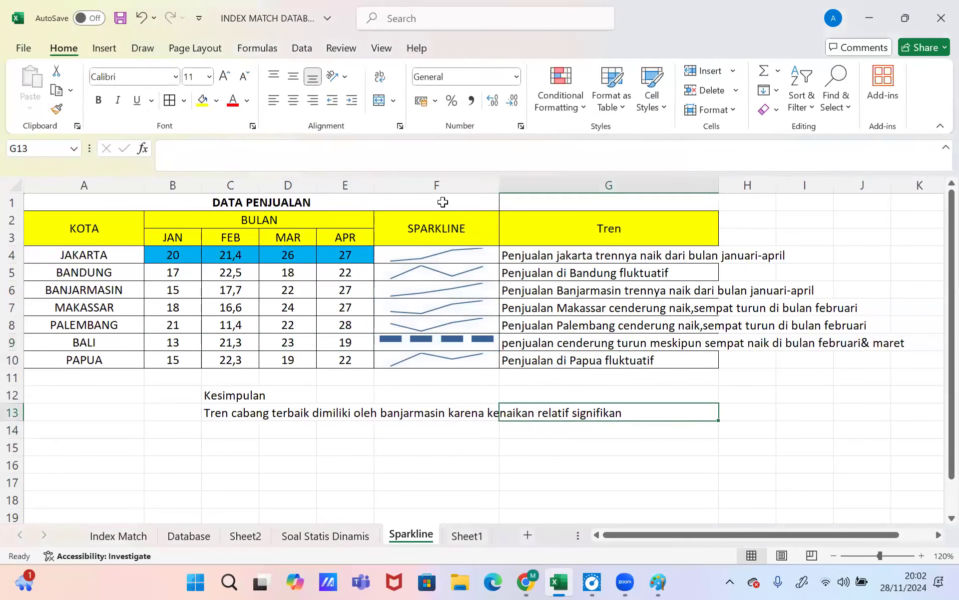
{"action": "left_click_drag", "start_coordinate": [12, 333], "coordinate": [14, 387]}
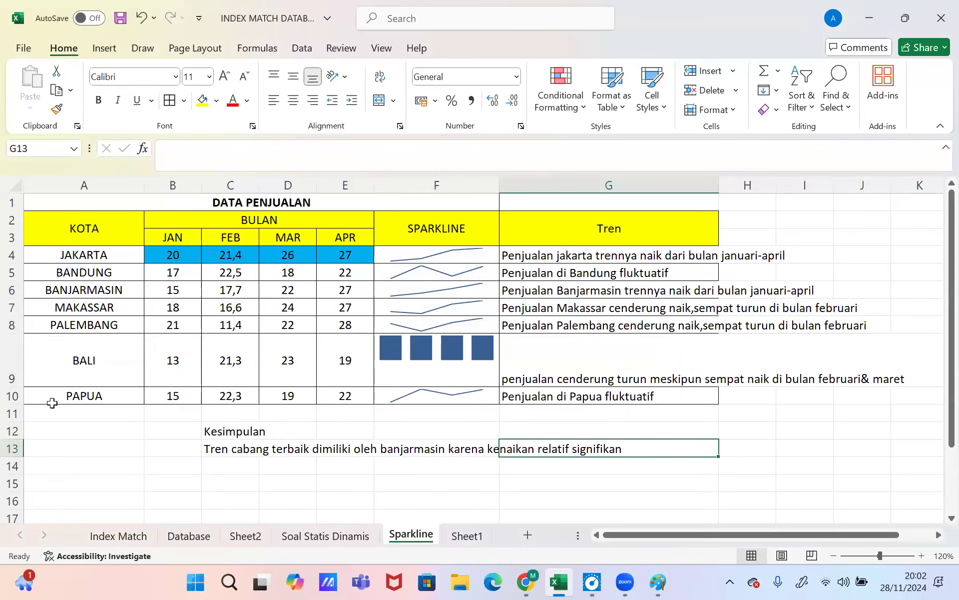
{"action": "left_click_drag", "start_coordinate": [13, 333], "coordinate": [19, 318]}
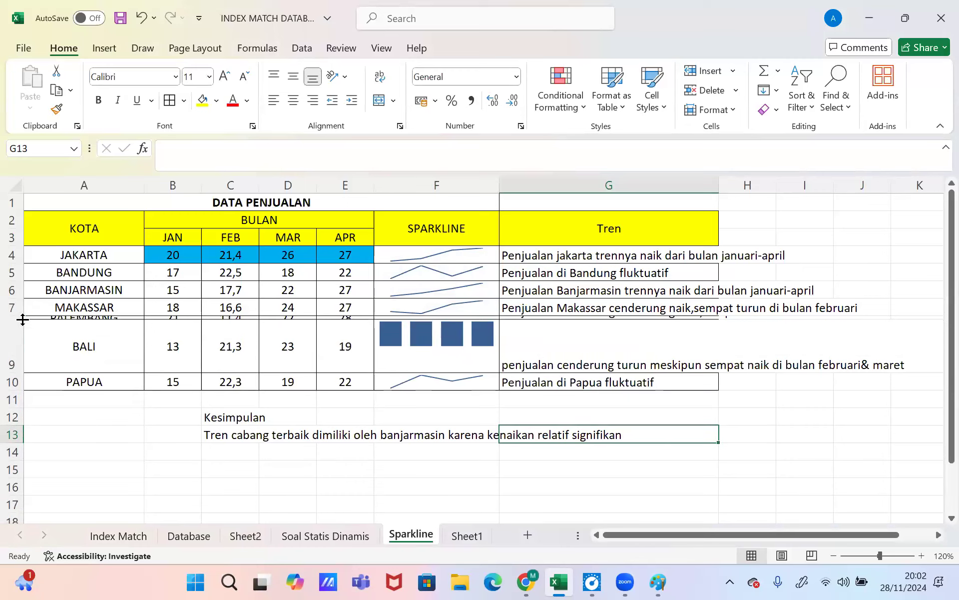
Step: Set the Negative Points marker color of Bali's Win/Loss sparkline in F9 to standard red
{"action": "left_click", "coordinate": [426, 328]}
{"action": "left_click", "coordinate": [463, 41]}
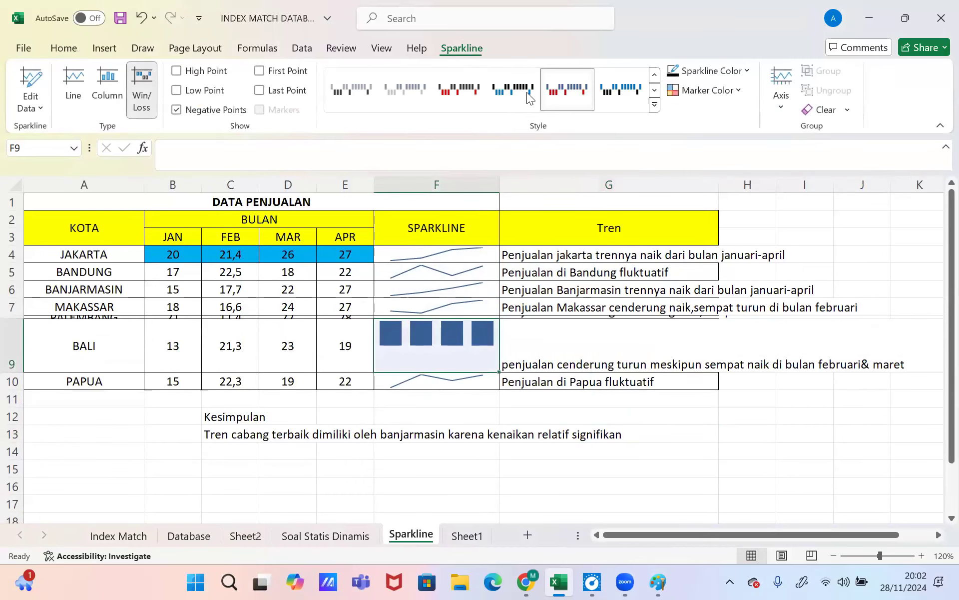
{"action": "left_click", "coordinate": [716, 81]}
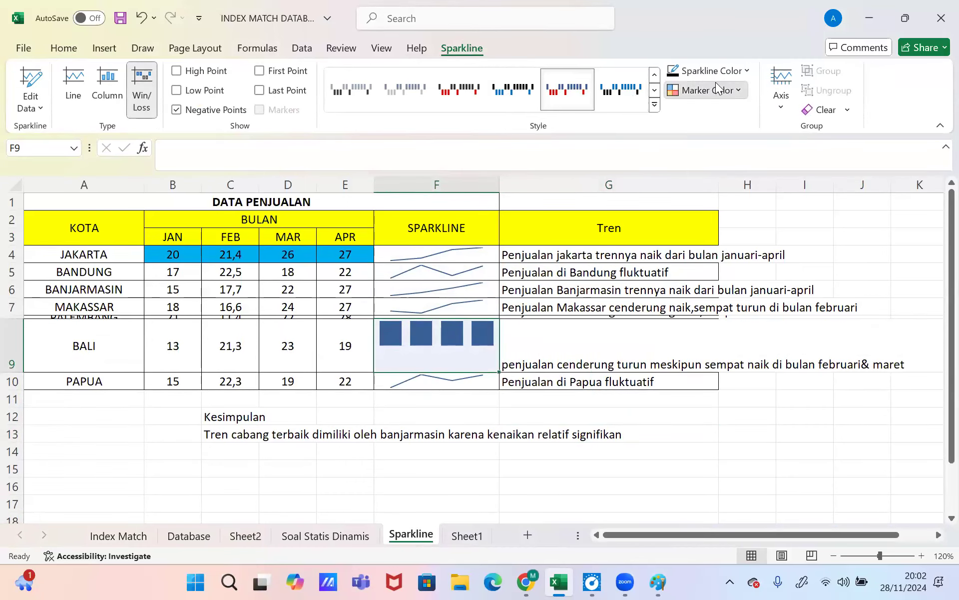
{"action": "mouse_move", "coordinate": [704, 114]}
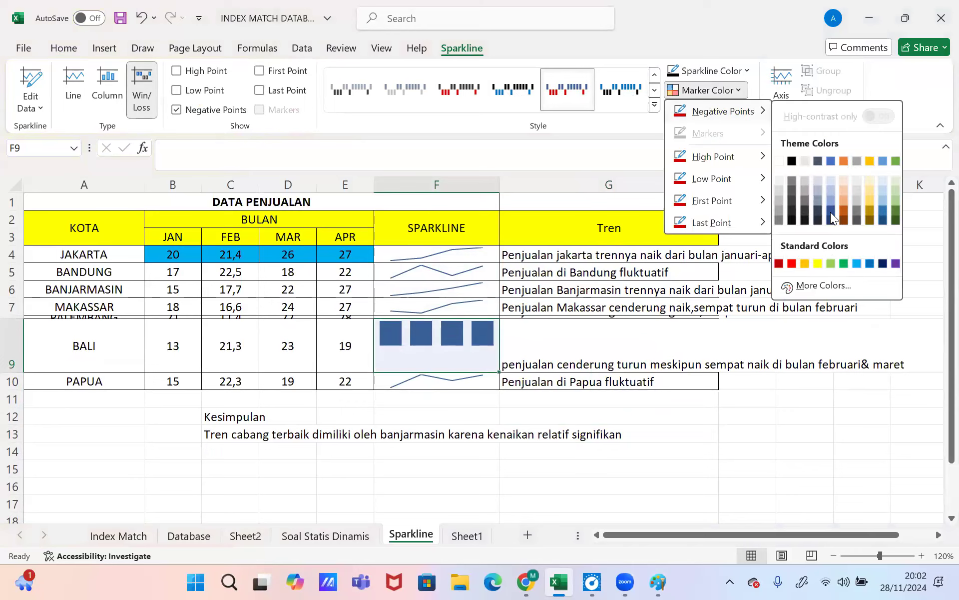
{"action": "left_click", "coordinate": [792, 265]}
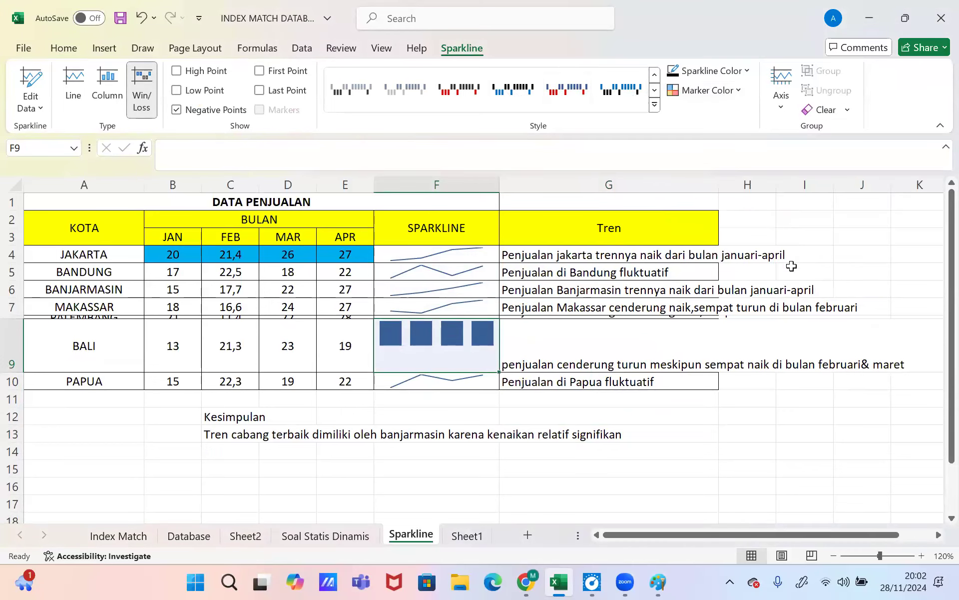
{"action": "left_click", "coordinate": [692, 93]}
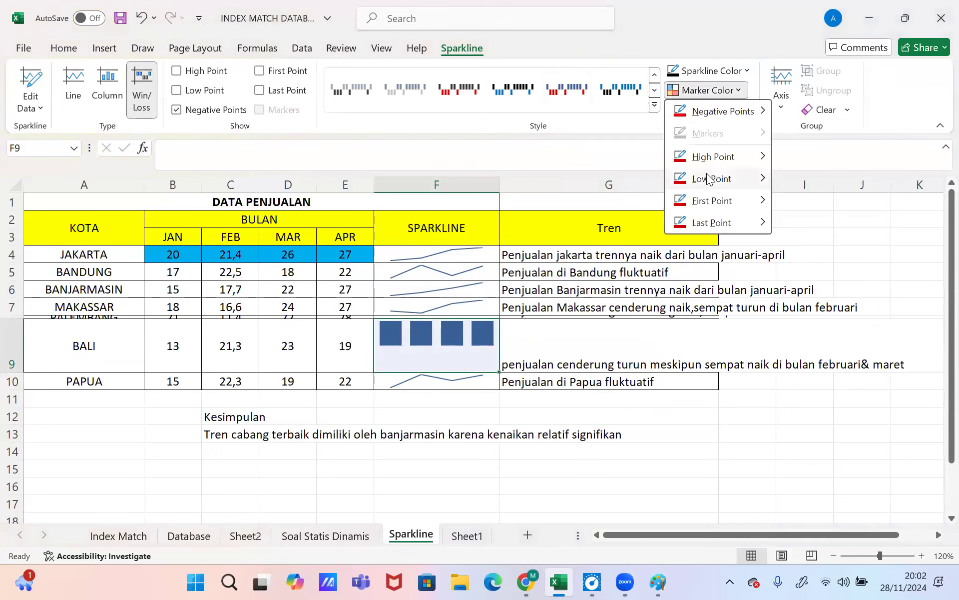
Step: Highlight the High Point and Low Point on Bali's Win/Loss sparkline in F9
{"action": "left_click", "coordinate": [179, 74]}
{"action": "left_click", "coordinate": [179, 88]}
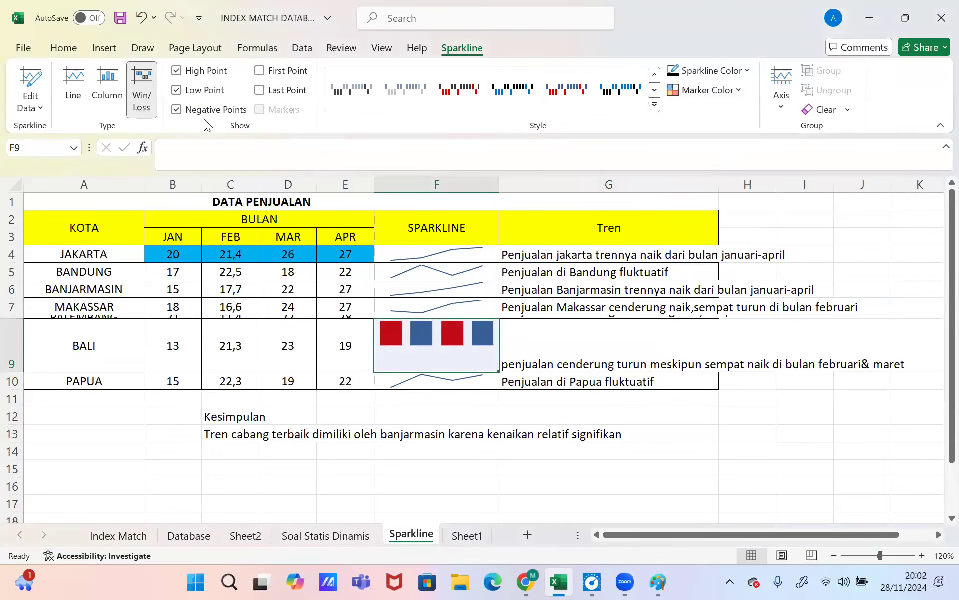
{"action": "left_click", "coordinate": [859, 396]}
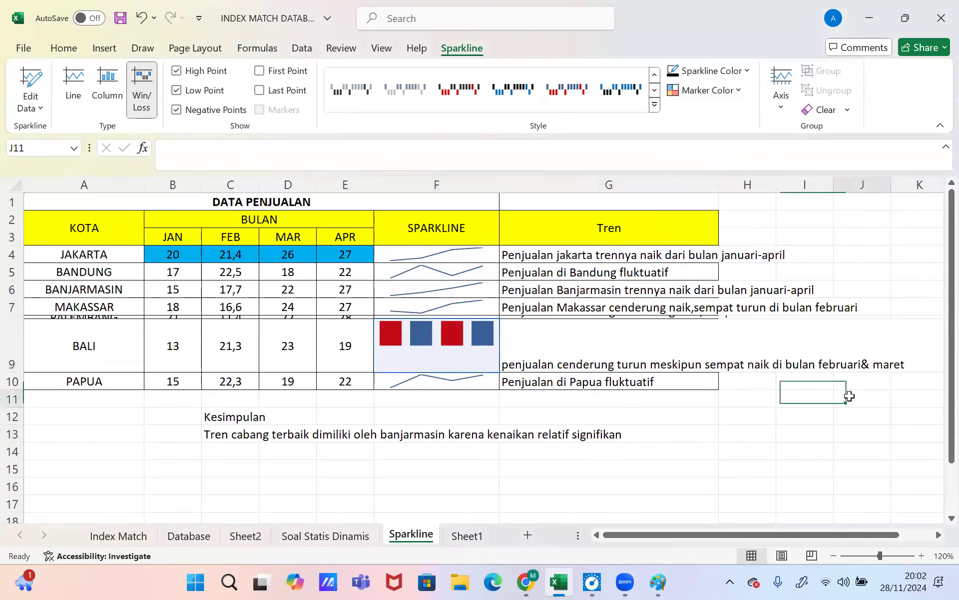
{"action": "left_click", "coordinate": [386, 343]}
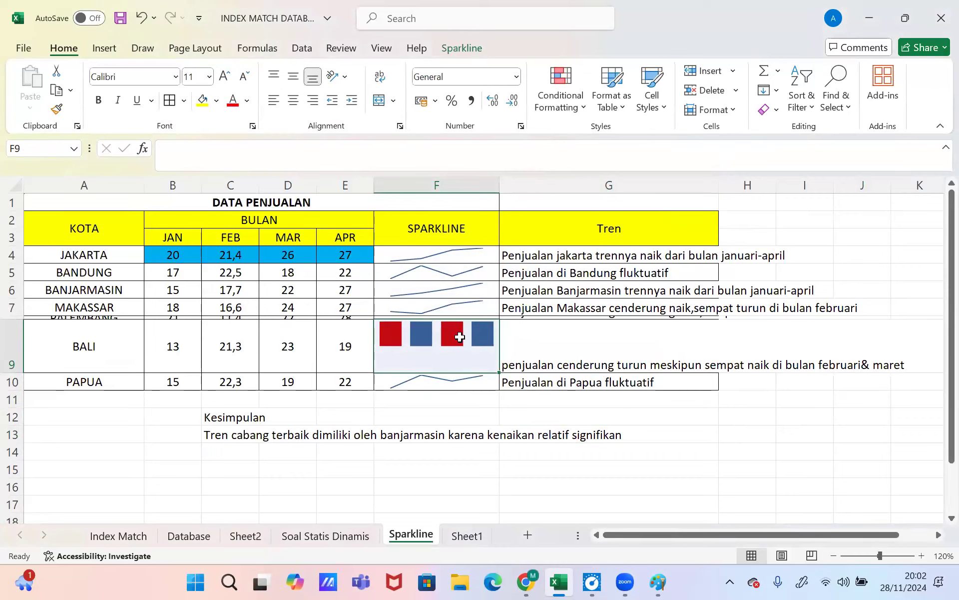
{"action": "left_click", "coordinate": [457, 49]}
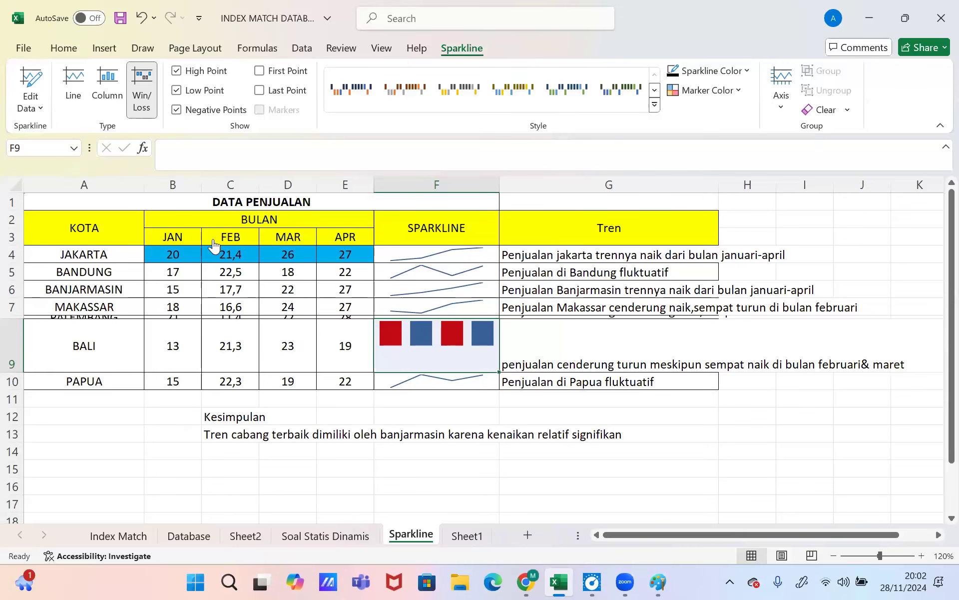
Step: Switch to Chrome and open the Emtrade candlestick chart image from the stock chart image results
{"action": "key", "text": "alt+Tab"}
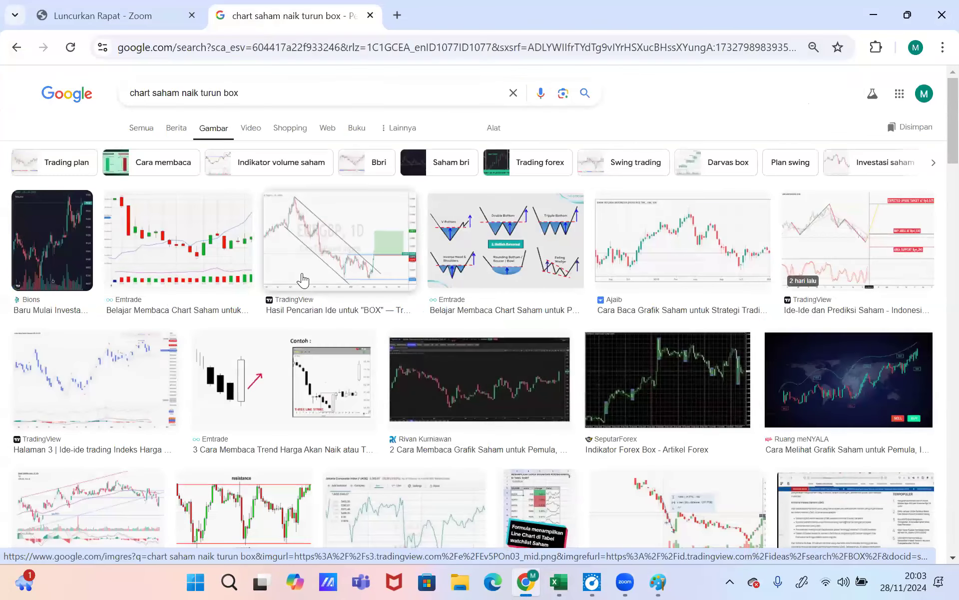
{"action": "left_click", "coordinate": [178, 265]}
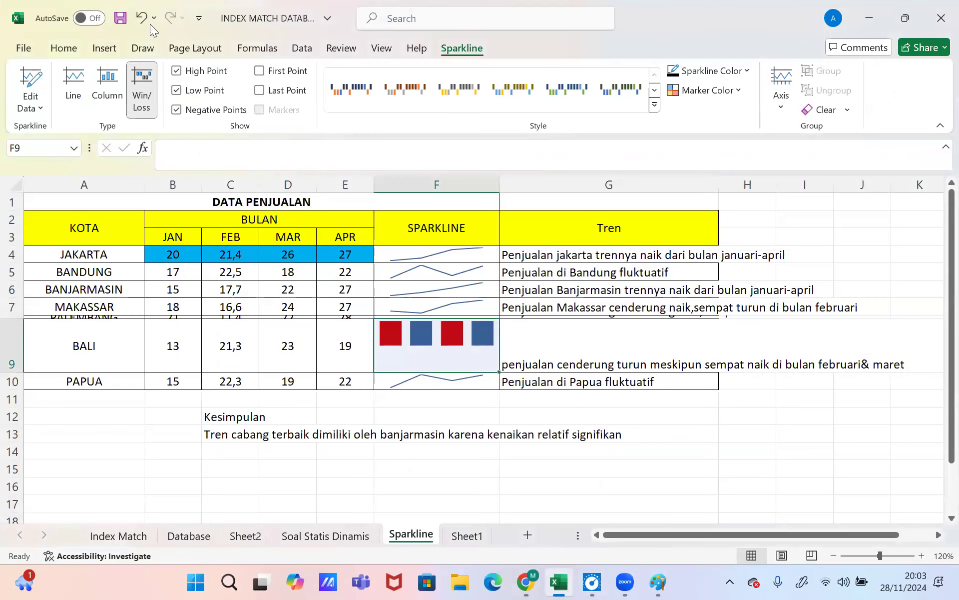
Step: In Excel, undo the point highlights, marker color, row height changes and Win/Loss sparkline made for Bali in F9
{"action": "left_click", "coordinate": [138, 22]}
{"action": "left_click", "coordinate": [138, 22]}
{"action": "left_click", "coordinate": [138, 22]}
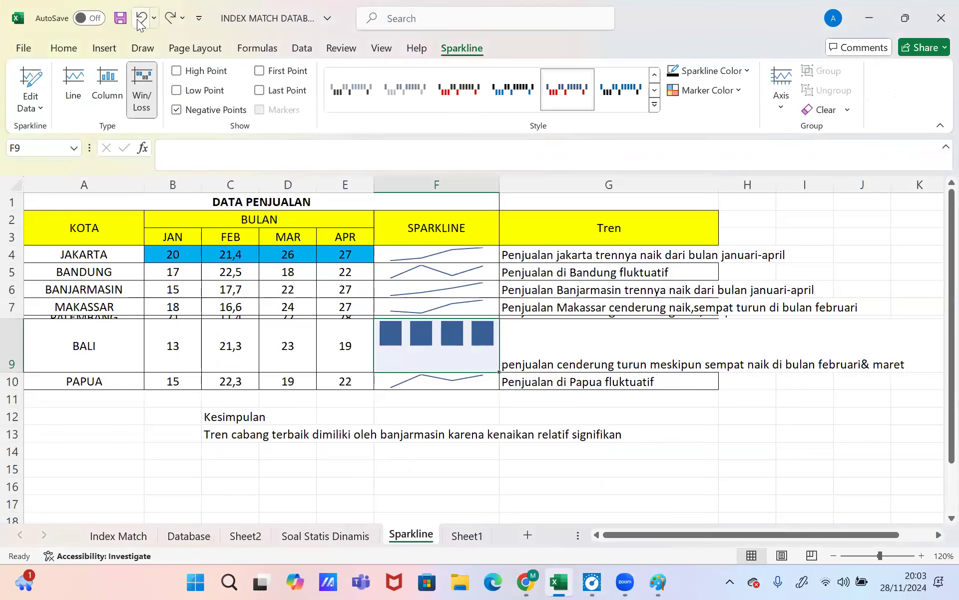
{"action": "left_click", "coordinate": [138, 22]}
{"action": "left_click", "coordinate": [138, 22]}
{"action": "left_click", "coordinate": [138, 22]}
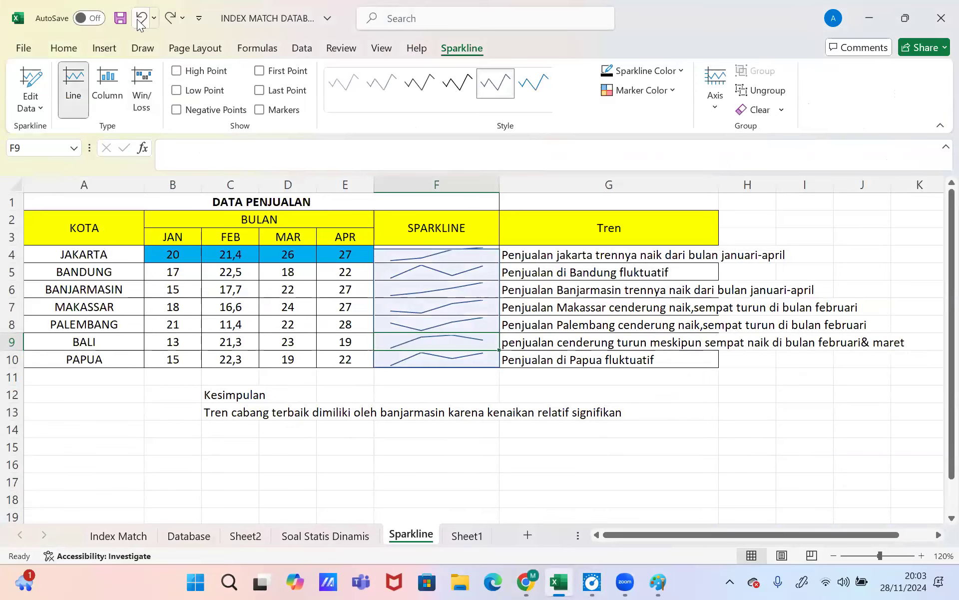
{"action": "left_click", "coordinate": [502, 343]}
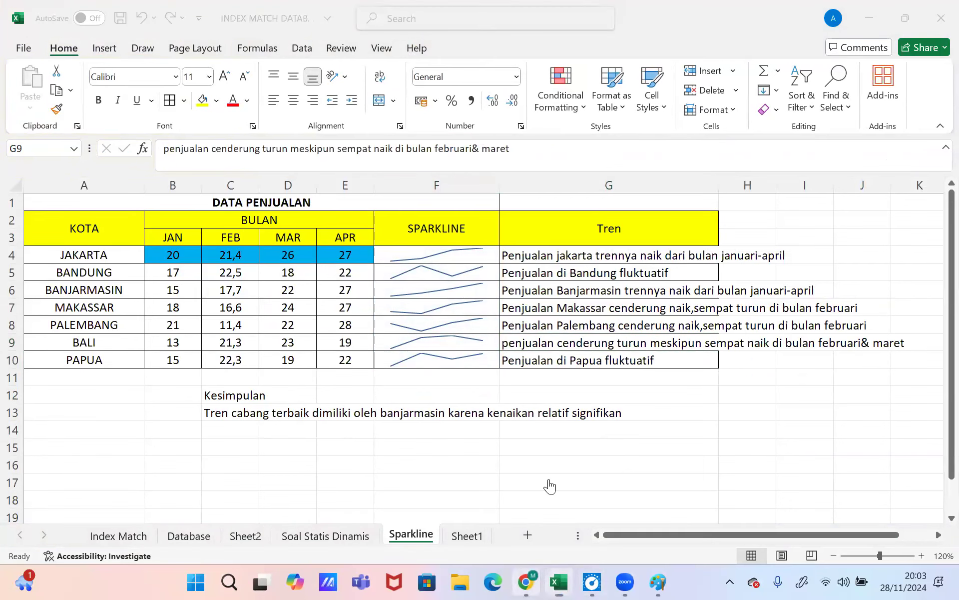
Step: Switch to Chrome and open the Ajaib stock chart image to examine its rising and falling candles
{"action": "key", "text": "alt+Tab"}
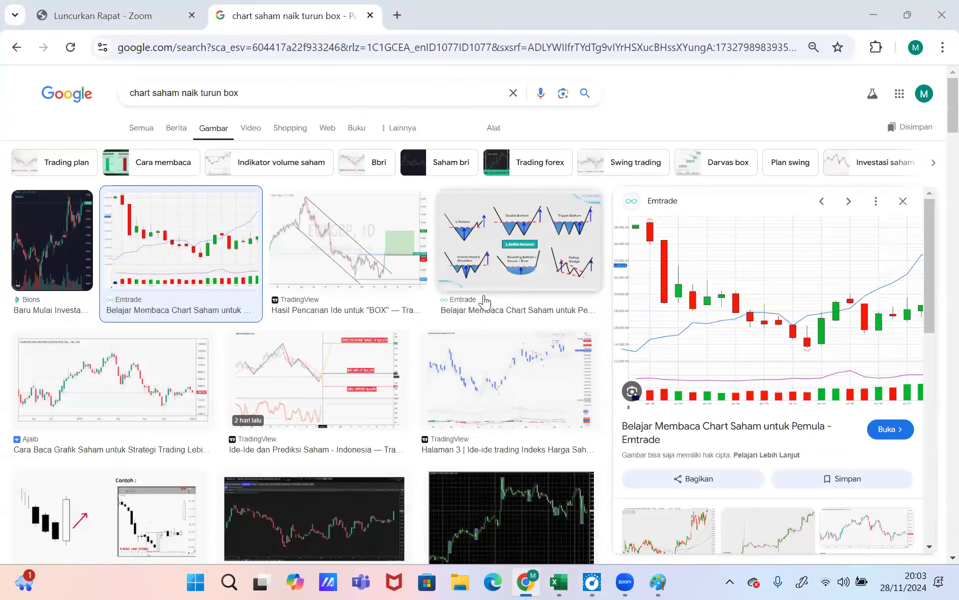
{"action": "left_click", "coordinate": [112, 398]}
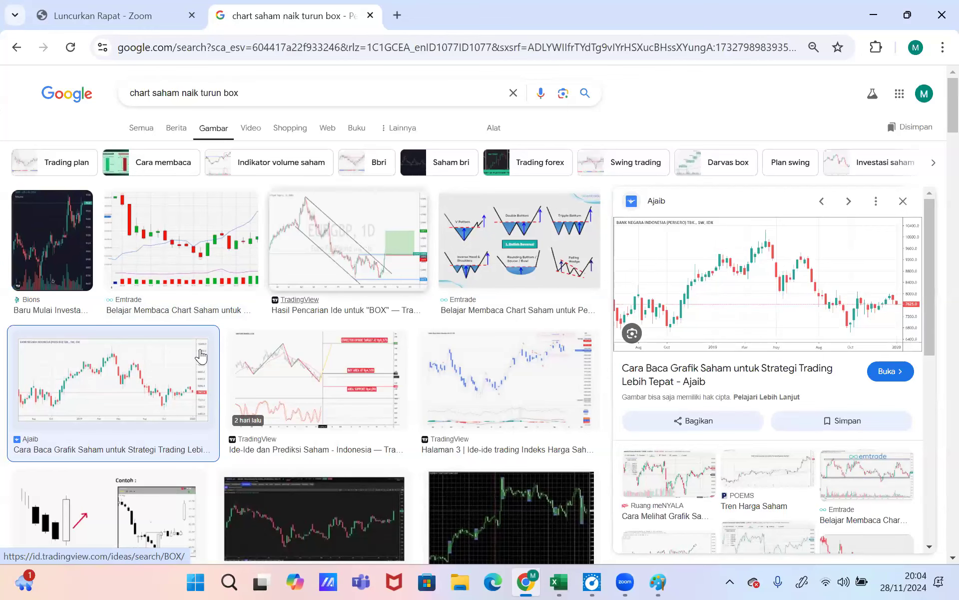
Step: Browse further through the stock chart image results and switch back to the Sparkline sheet in Excel
{"action": "scroll", "coordinate": [198, 373], "scroll_direction": "down", "scroll_amount": 3}
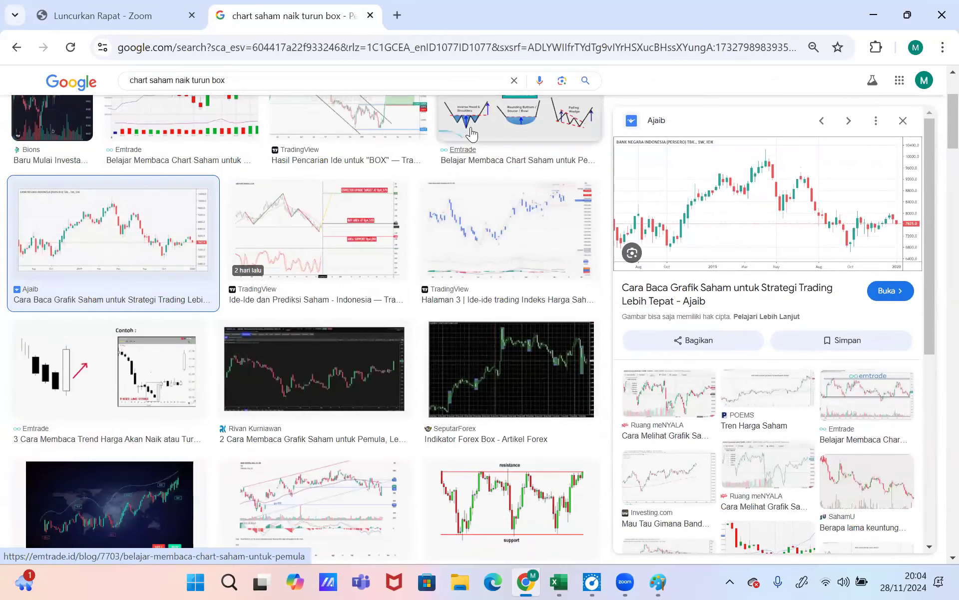
{"action": "scroll", "coordinate": [604, 520], "scroll_direction": "up", "scroll_amount": 2}
{"action": "key", "text": "alt+Tab"}
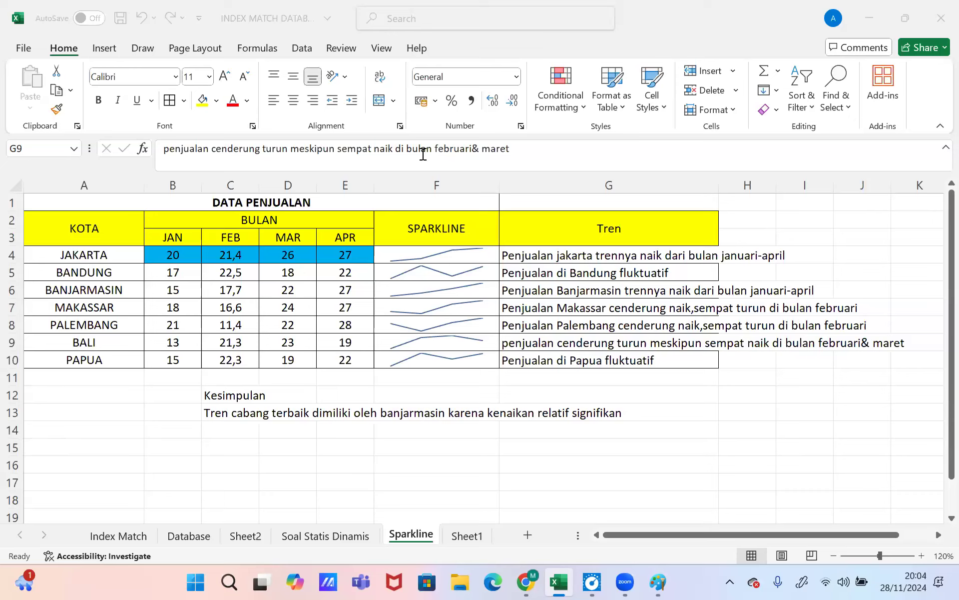
{"action": "left_click", "coordinate": [344, 113]}
{"action": "left_click", "coordinate": [442, 258]}
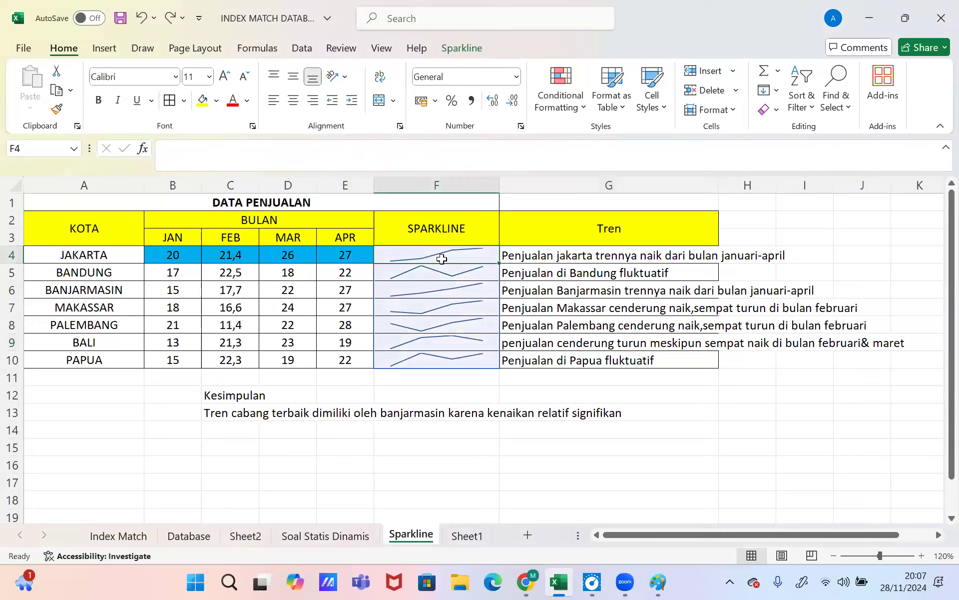
{"action": "left_click", "coordinate": [544, 376]}
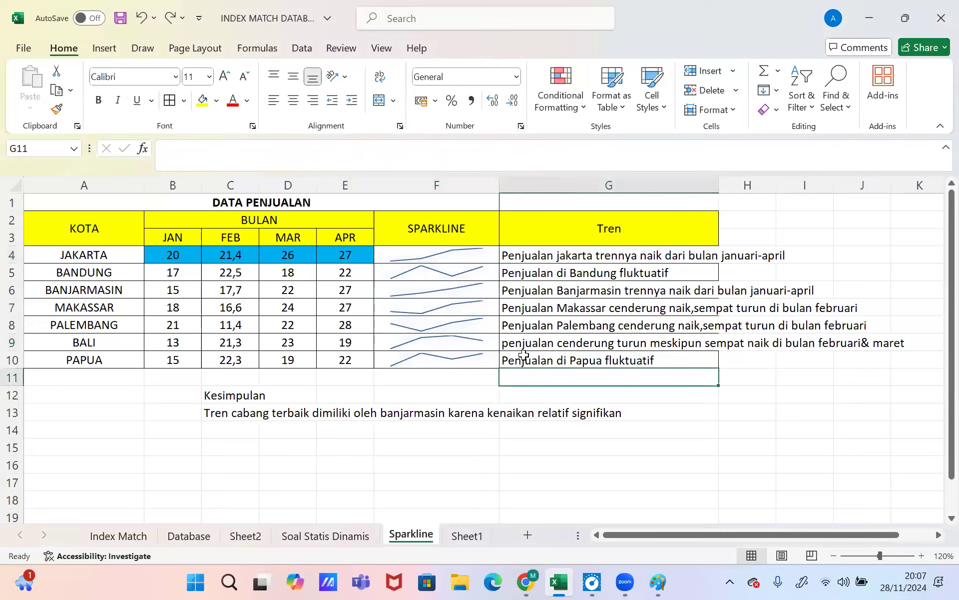
Step: Show markers on the line sparklines in F4:F10
{"action": "left_click_drag", "start_coordinate": [456, 257], "coordinate": [437, 360]}
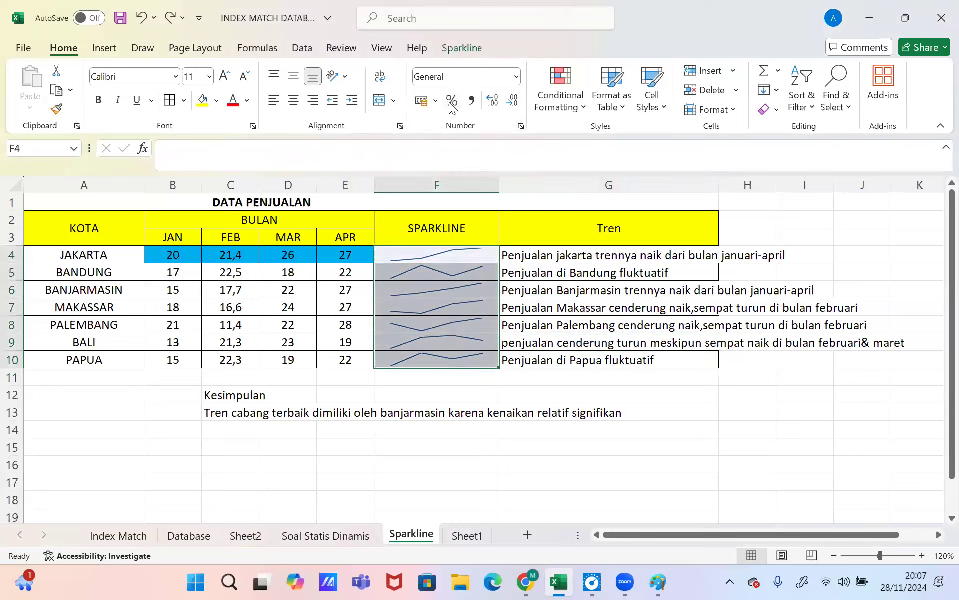
{"action": "left_click", "coordinate": [461, 48]}
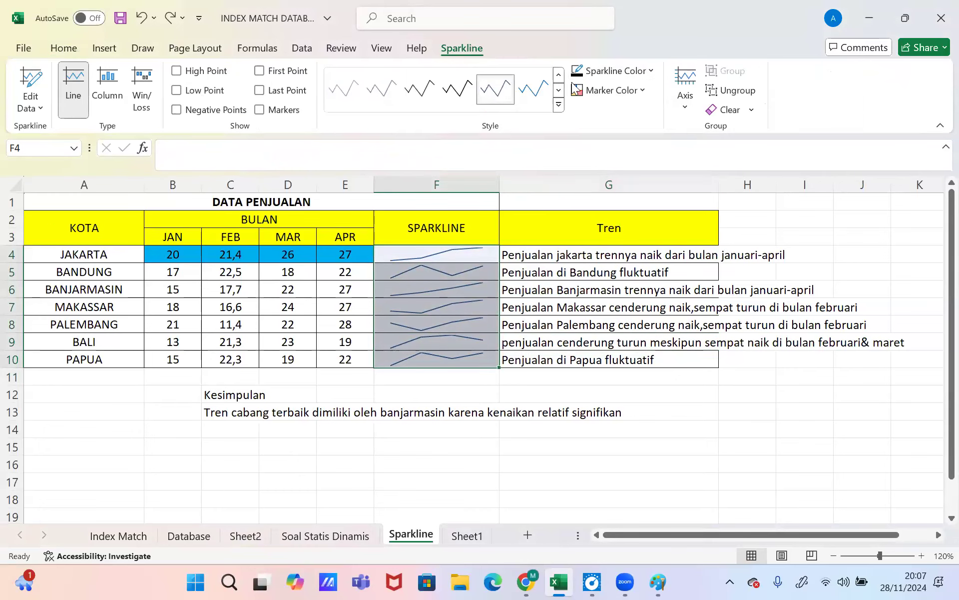
{"action": "left_click", "coordinate": [636, 83]}
{"action": "left_click", "coordinate": [636, 83]}
{"action": "left_click", "coordinate": [265, 110]}
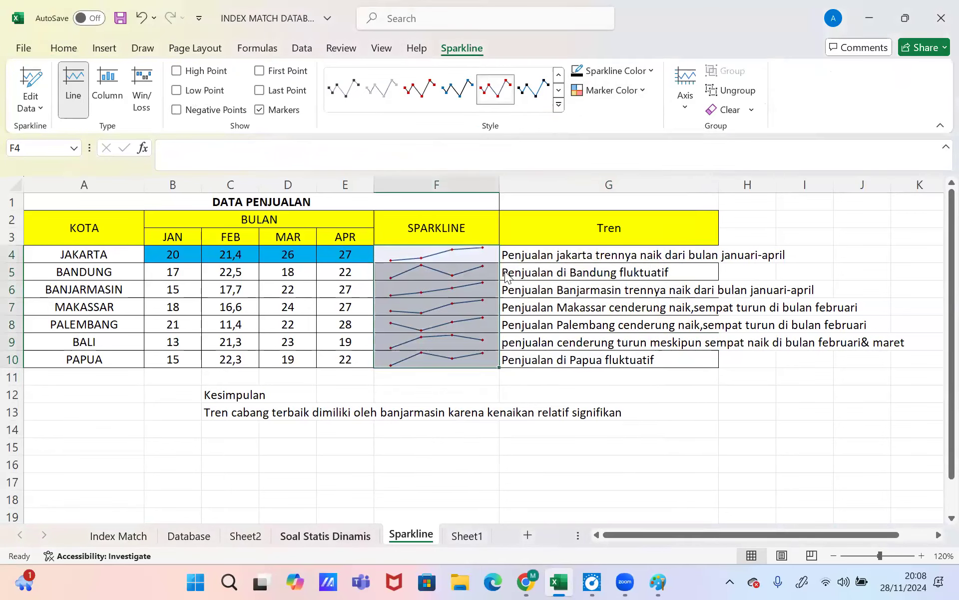
Step: Add two new sheets after Soal Statis Dinamis and rename the first one statis
{"action": "left_click", "coordinate": [333, 534]}
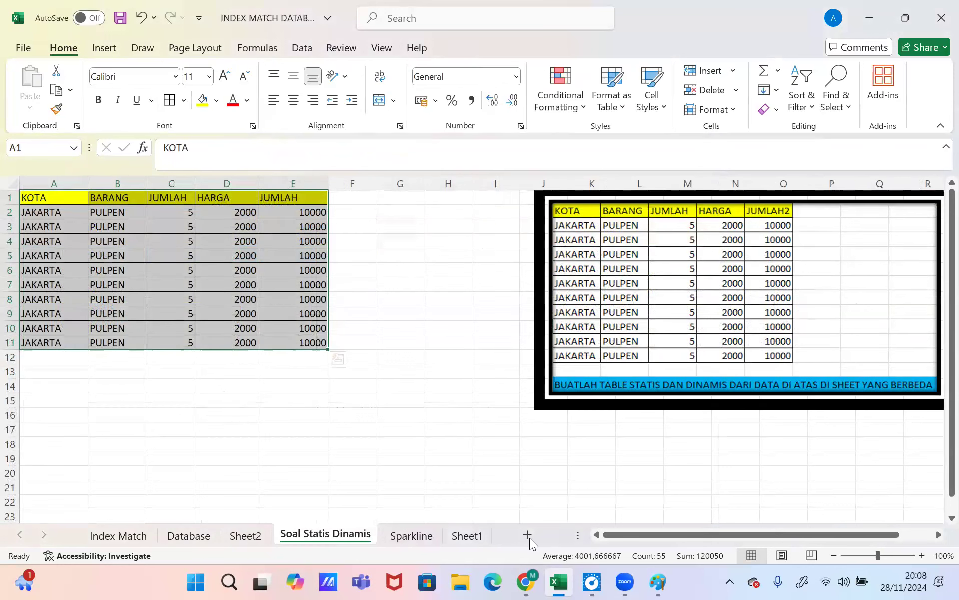
{"action": "right_click", "coordinate": [408, 537]}
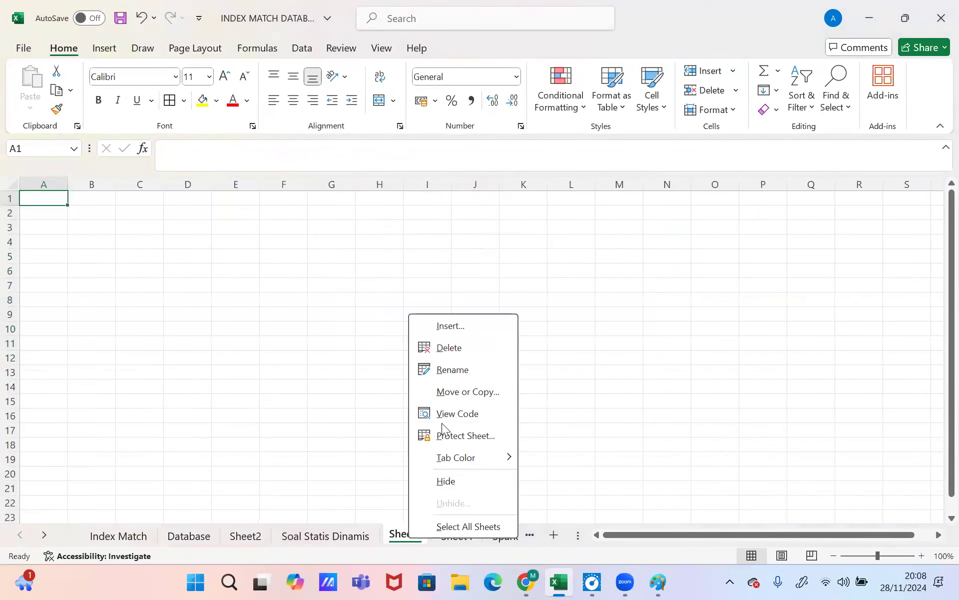
{"action": "left_click", "coordinate": [450, 368]}
{"action": "type", "text": "statis"}
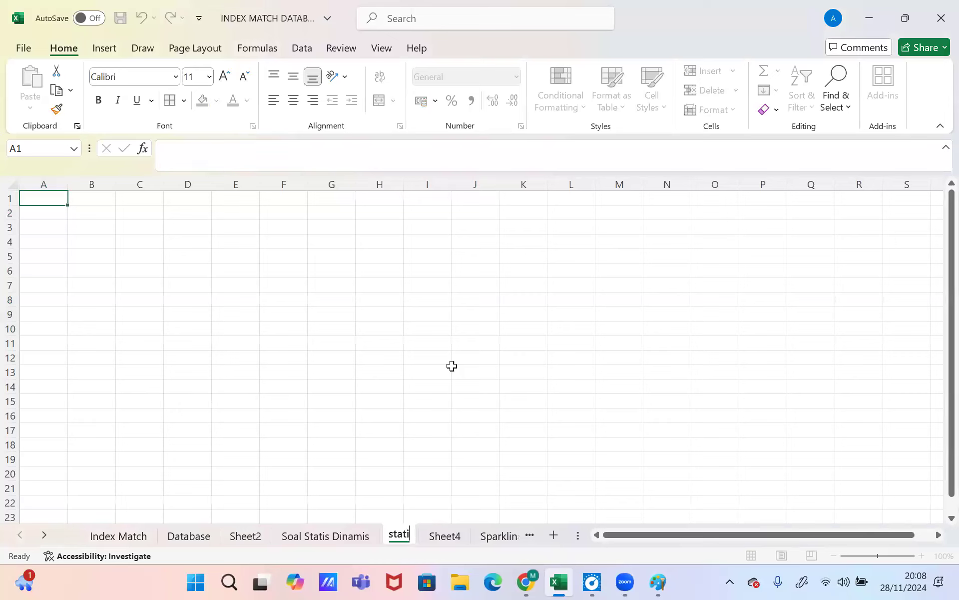
{"action": "key", "text": "Return"}
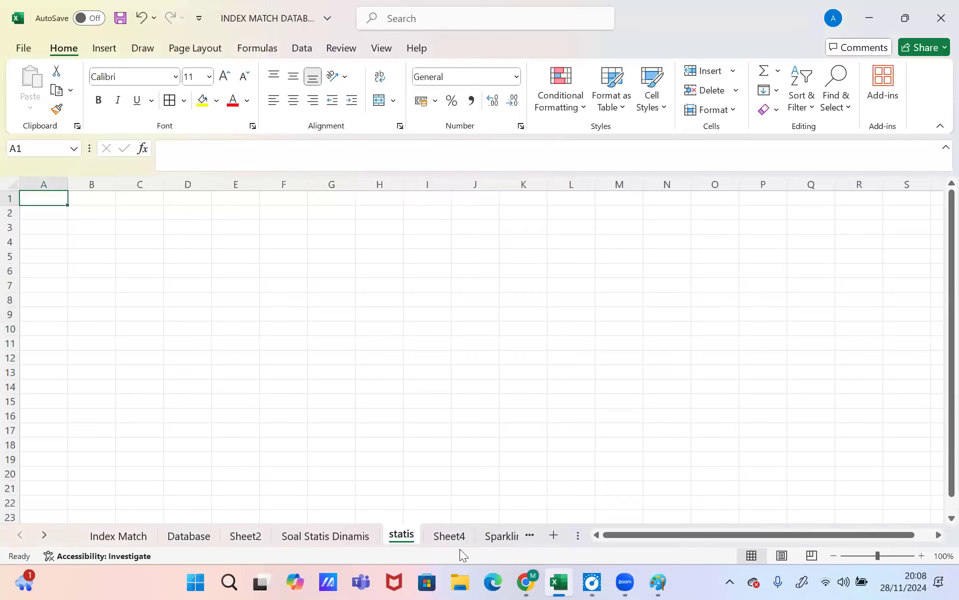
Step: Rename the second new sheet, Sheet4, as dinamis
{"action": "right_click", "coordinate": [444, 538]}
{"action": "left_click", "coordinate": [483, 372]}
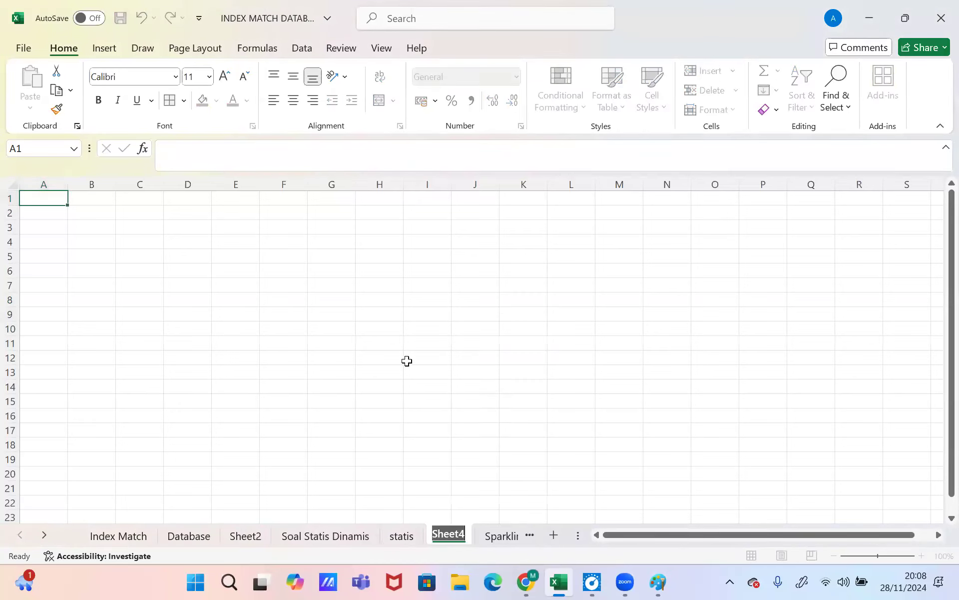
{"action": "type", "text": "d"}
{"action": "type", "text": "inam"}
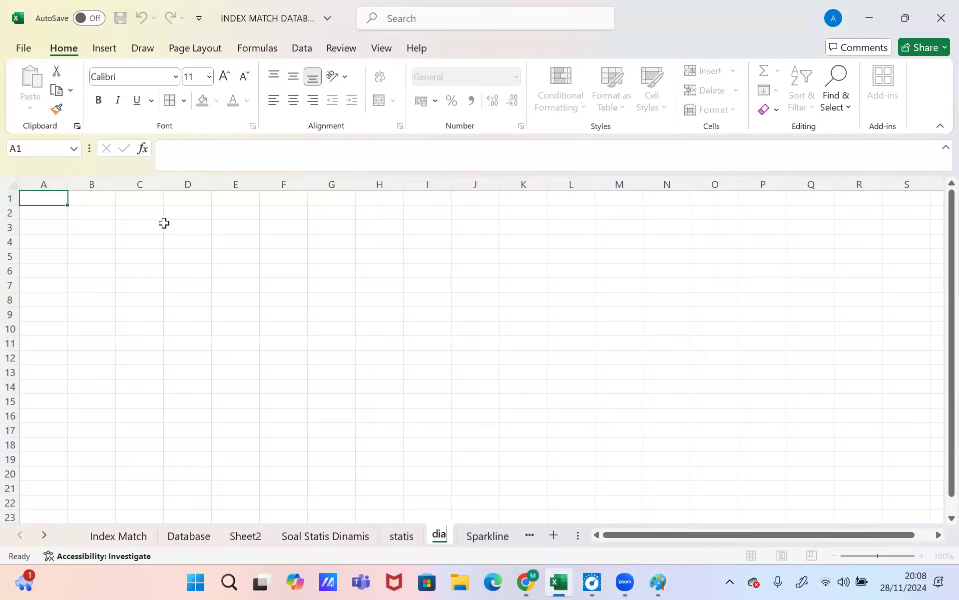
{"action": "type", "text": "is"}
{"action": "key", "text": "Return"}
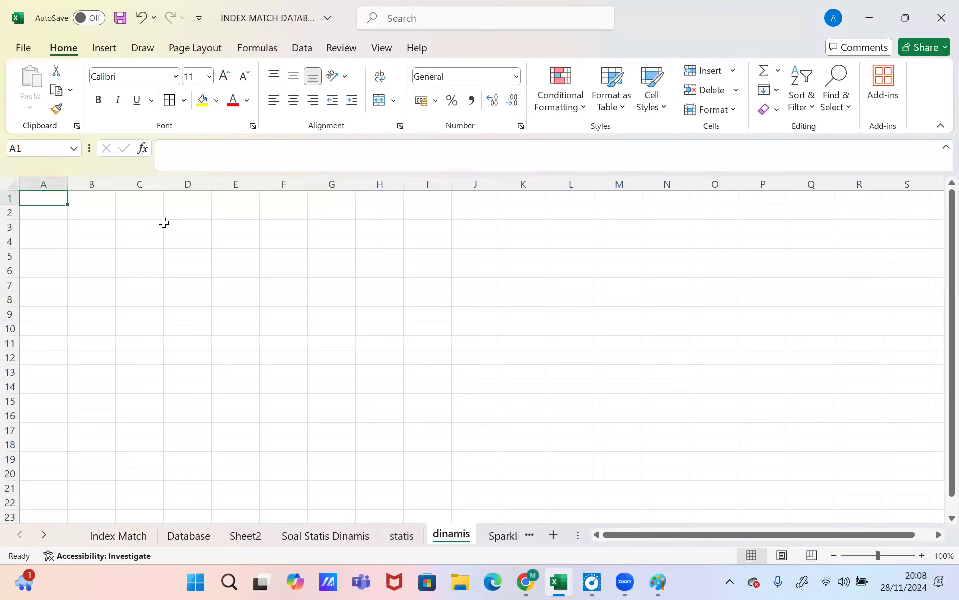
Step: Copy the table A1:E11 from Soal Statis Dinamis into cell A1 of both the statis and dinamis sheets
{"action": "left_click", "coordinate": [312, 536]}
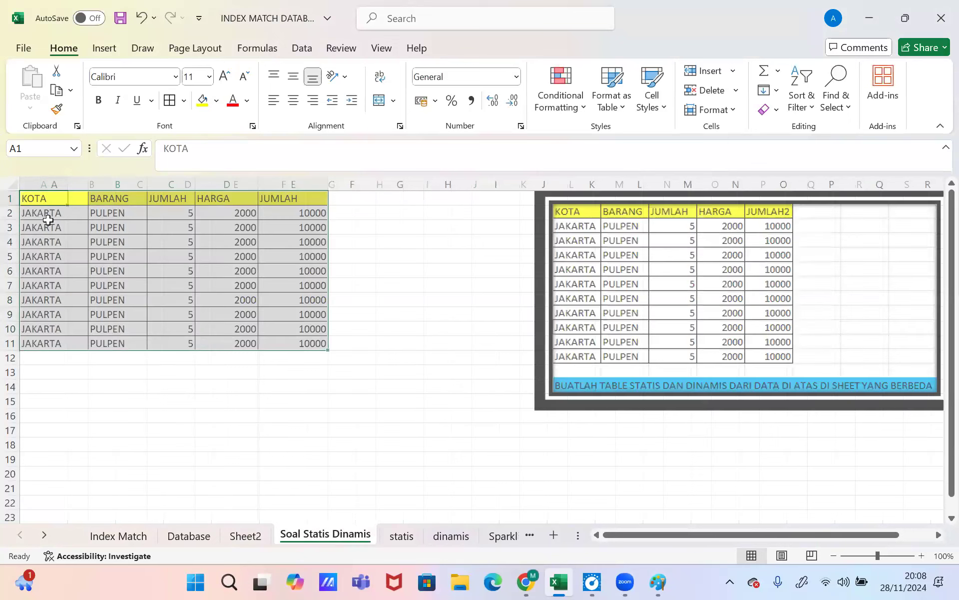
{"action": "key", "text": "ctrl+c"}
{"action": "left_click", "coordinate": [402, 536]}
{"action": "key", "text": "ctrl+v"}
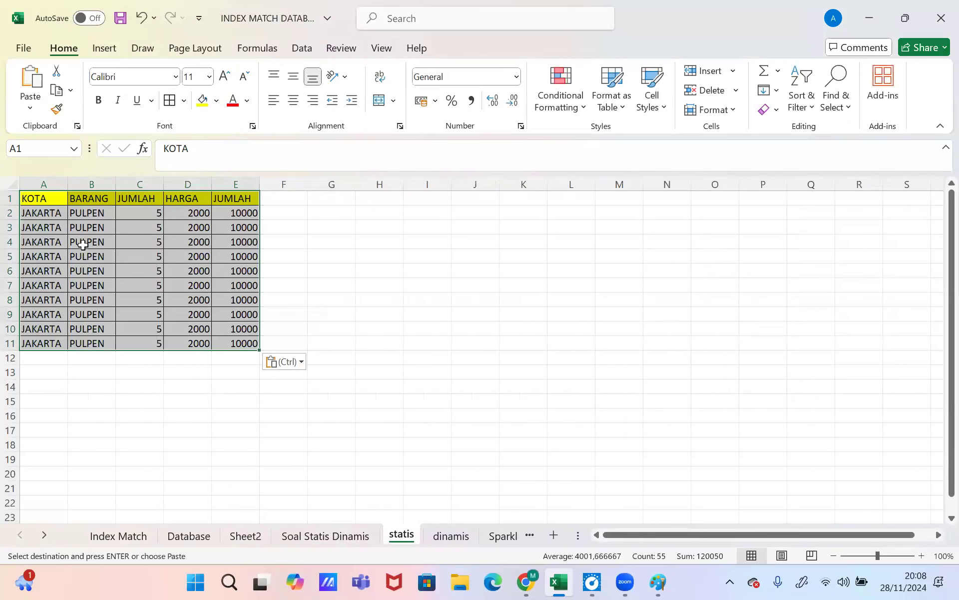
{"action": "left_click", "coordinate": [436, 536]}
{"action": "key", "text": "ctrl+v"}
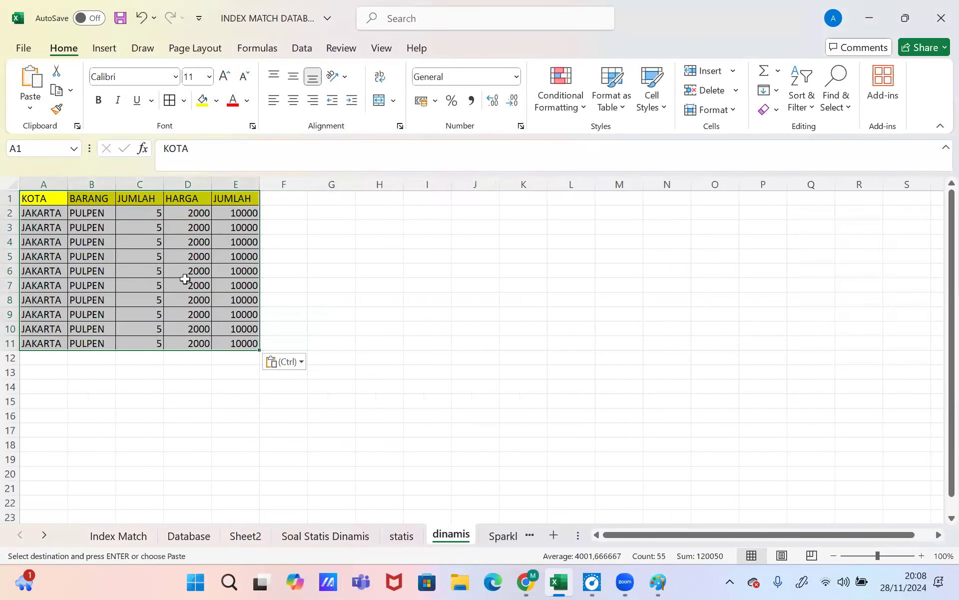
Step: On the statis sheet, copy the data rows A2:E11 and paste them below the table at A12, A22 and A32
{"action": "left_click", "coordinate": [401, 536]}
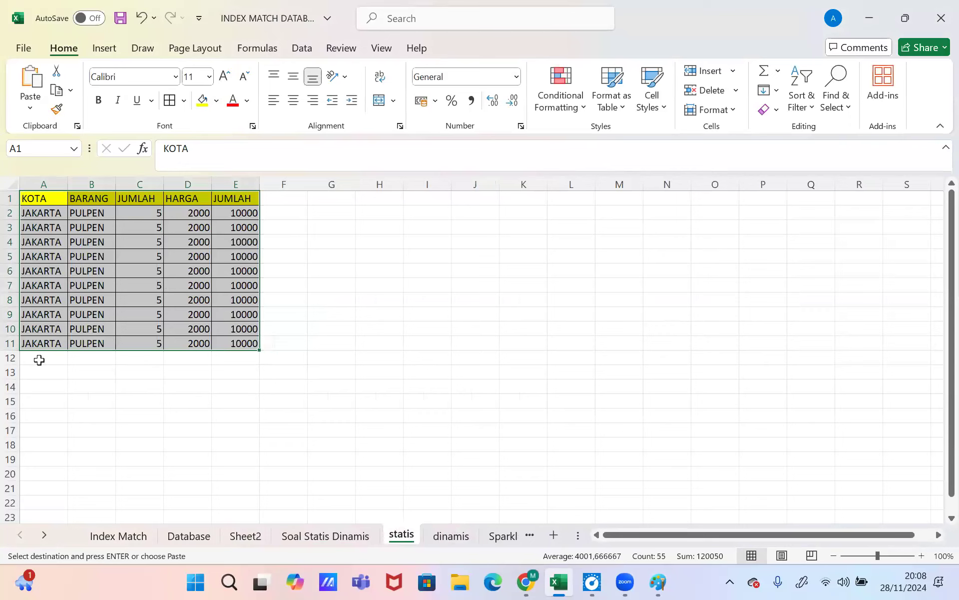
{"action": "left_click_drag", "start_coordinate": [41, 212], "coordinate": [240, 343]}
{"action": "key", "text": "ctrl+c"}
{"action": "left_click", "coordinate": [37, 358]}
{"action": "key", "text": "ctrl+v"}
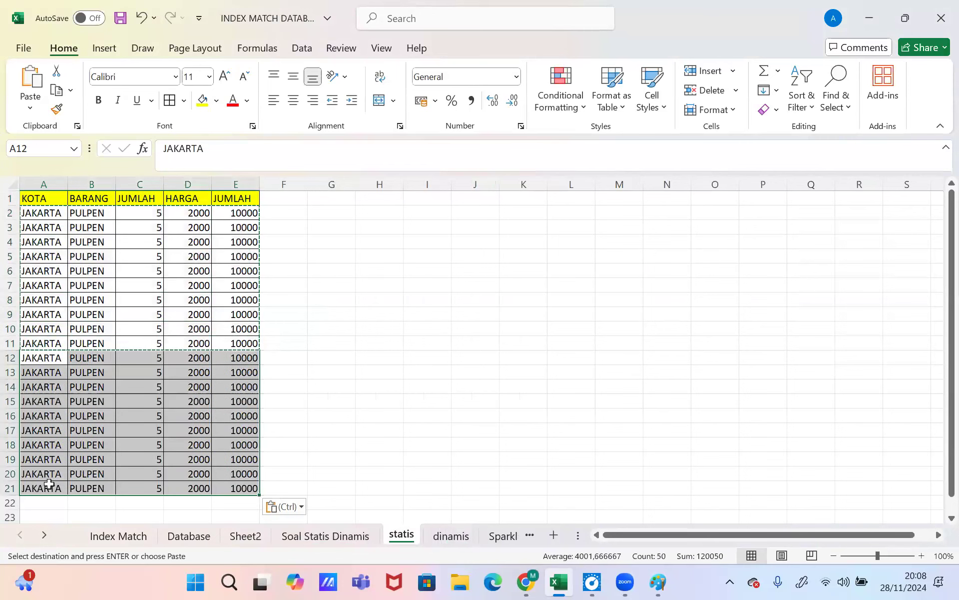
{"action": "left_click", "coordinate": [49, 500]}
{"action": "key", "text": "ctrl+v"}
{"action": "scroll", "coordinate": [45, 495], "scroll_direction": "down", "scroll_amount": 4}
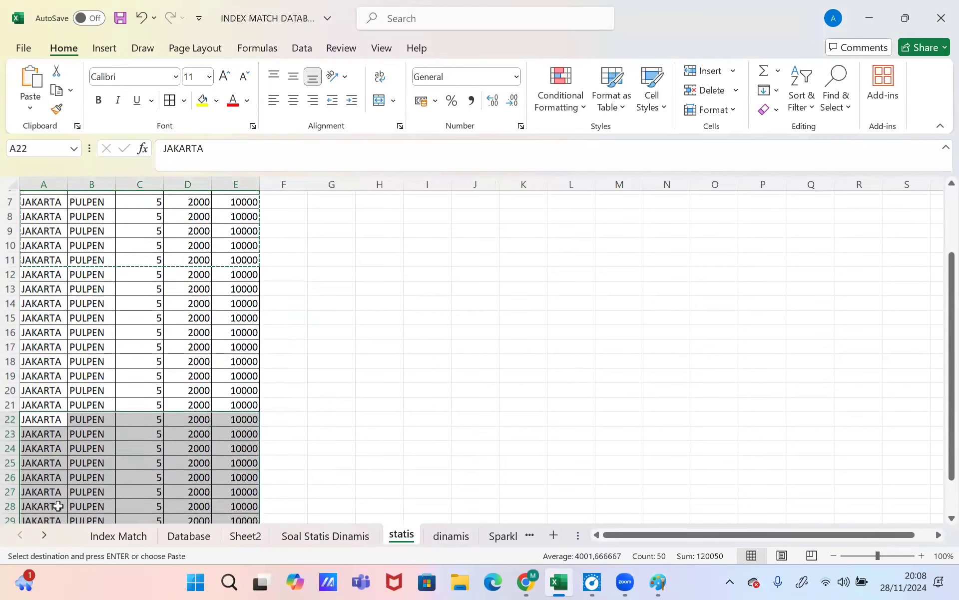
{"action": "left_click", "coordinate": [43, 472]}
{"action": "key", "text": "ctrl+v"}
{"action": "scroll", "coordinate": [37, 220], "scroll_direction": "up", "scroll_amount": 4}
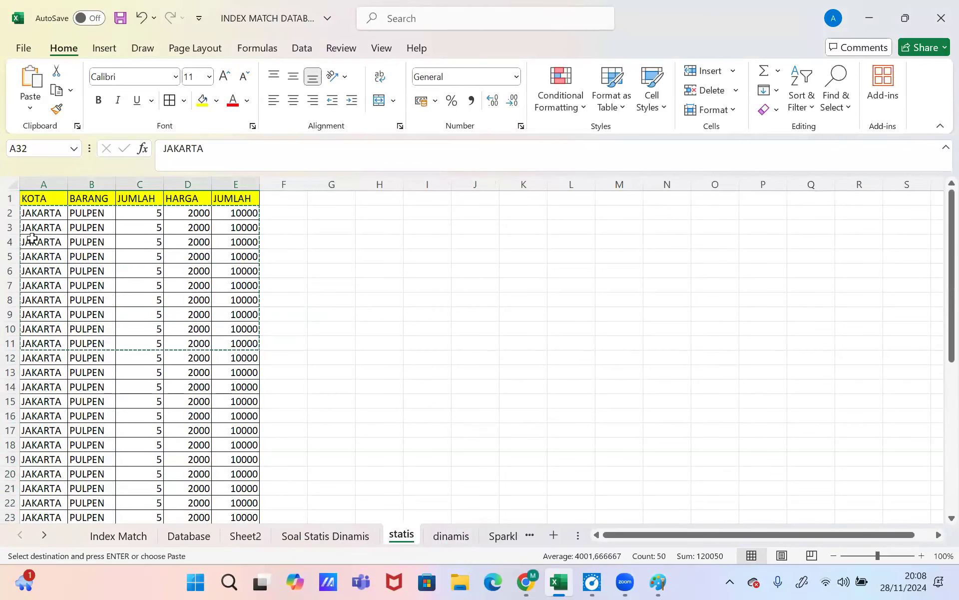
Step: Fill the header row A1:E1 of the statis sheet with light blue
{"action": "left_click_drag", "start_coordinate": [40, 198], "coordinate": [250, 193]}
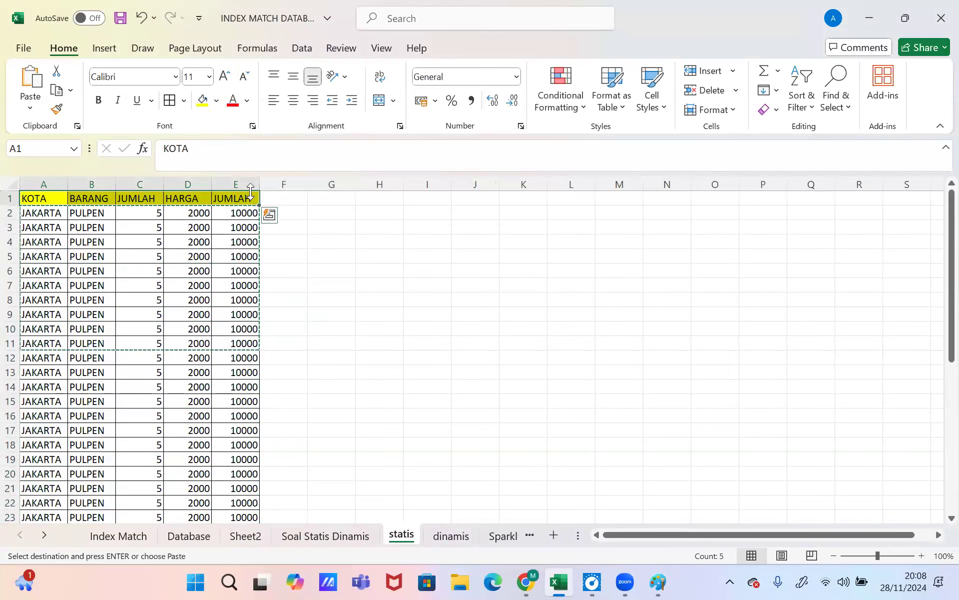
{"action": "left_click", "coordinate": [216, 101]}
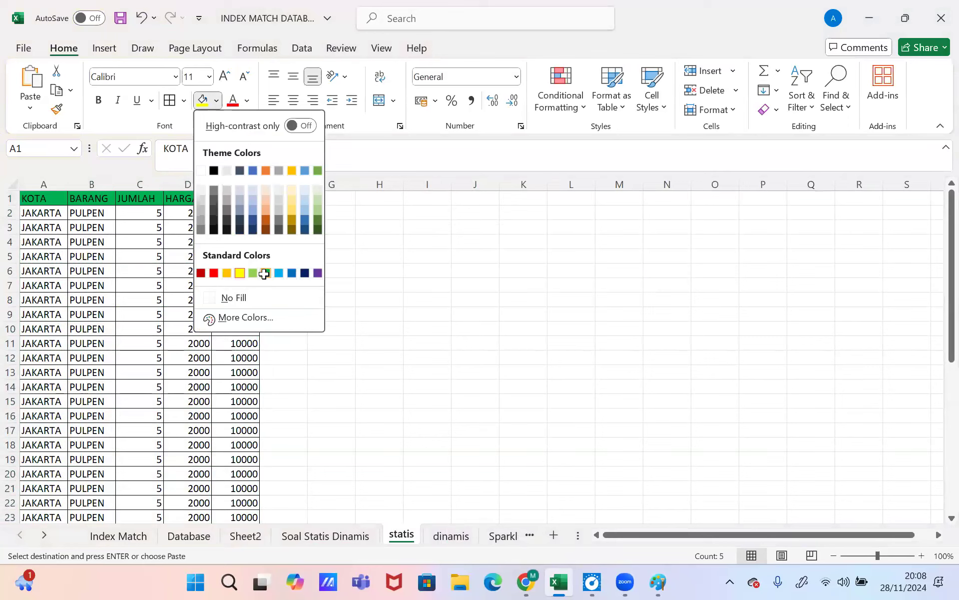
{"action": "left_click", "coordinate": [265, 273]}
{"action": "left_click", "coordinate": [216, 100]}
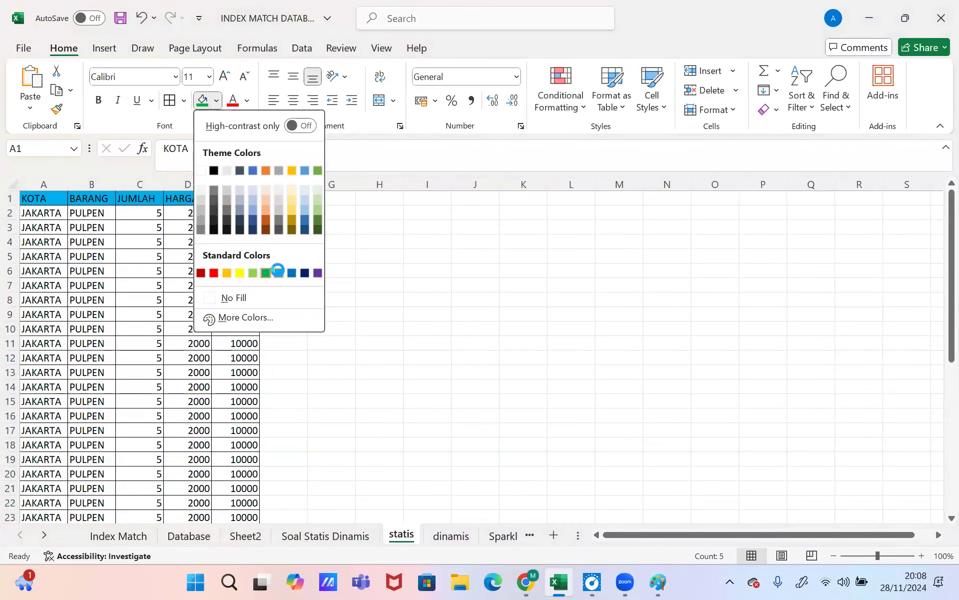
{"action": "left_click", "coordinate": [279, 272]}
Step: Enter "freeze panes" in G1 and widen column G to fit the text
{"action": "left_click", "coordinate": [285, 198]}
{"action": "key", "text": "Right"}
{"action": "type", "text": "fr"}
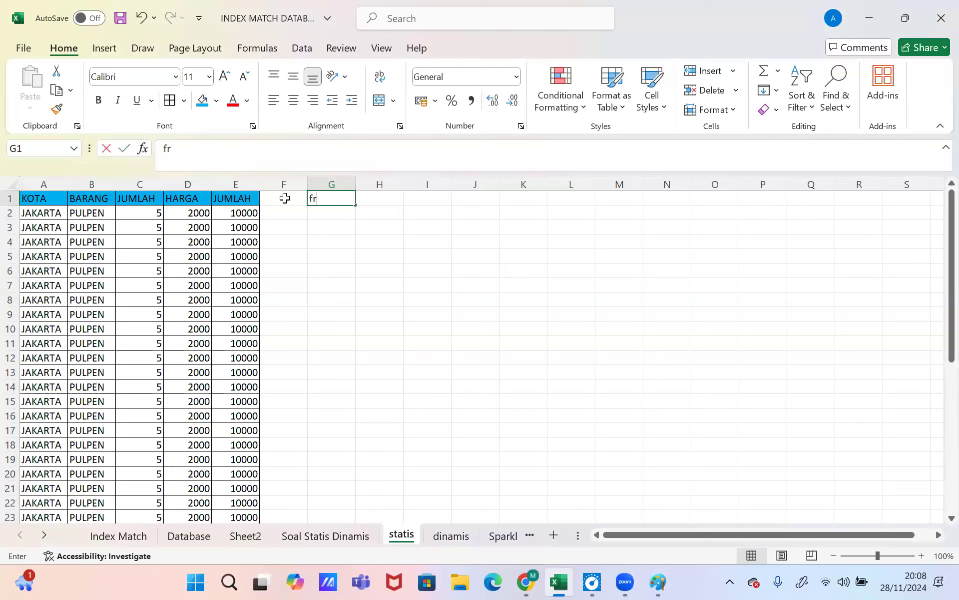
{"action": "type", "text": "eeze panes"}
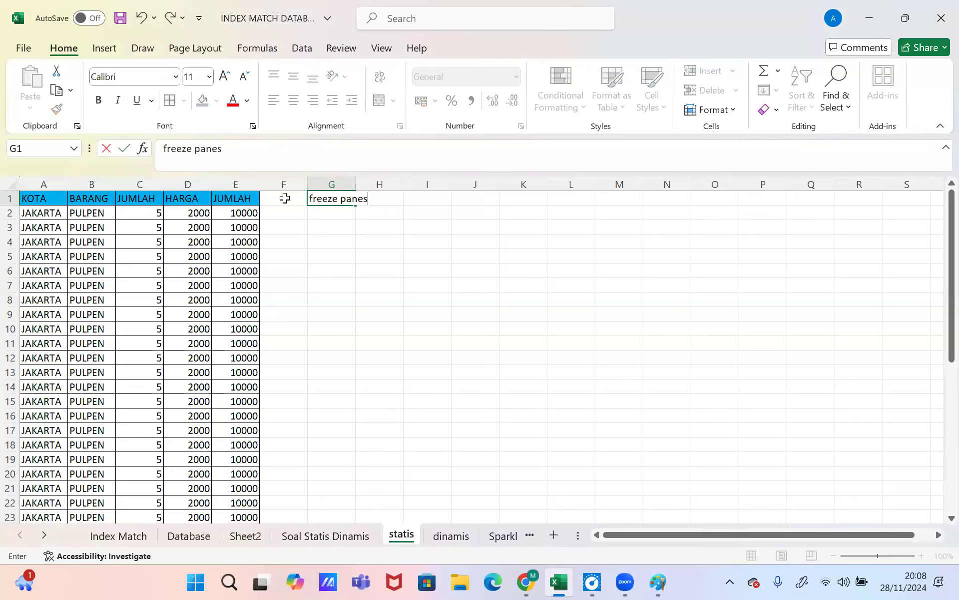
{"action": "key", "text": "Return"}
{"action": "left_click_drag", "start_coordinate": [371, 179], "coordinate": [377, 163]}
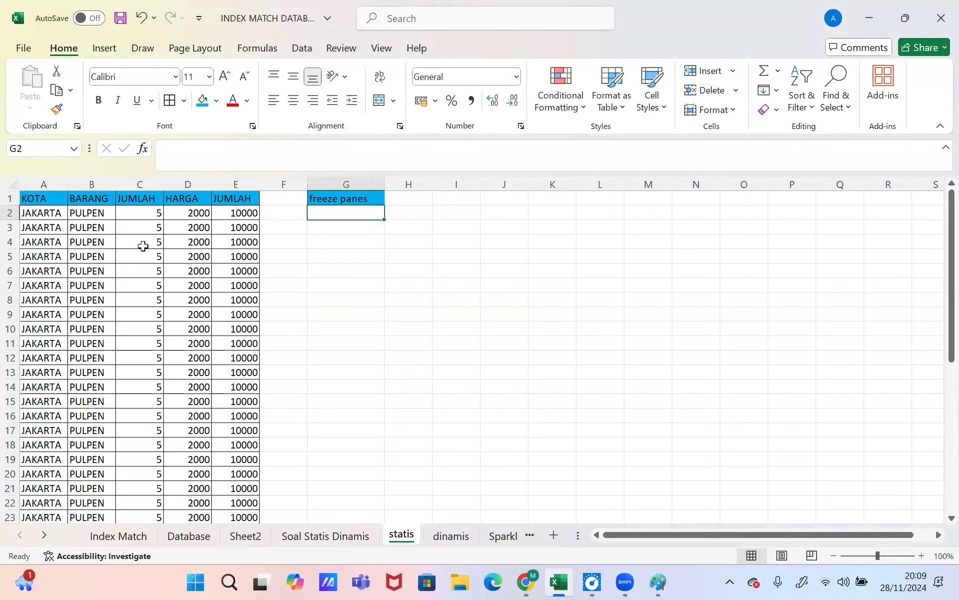
Step: Fill rows 1 to 3 with light blue as the rows for freezing, and select row 4 below them
{"action": "scroll", "coordinate": [192, 300], "scroll_direction": "down", "scroll_amount": 11}
{"action": "scroll", "coordinate": [199, 311], "scroll_direction": "up", "scroll_amount": 7}
{"action": "scroll", "coordinate": [199, 311], "scroll_direction": "up", "scroll_amount": 4}
{"action": "left_click_drag", "start_coordinate": [10, 199], "coordinate": [9, 231]}
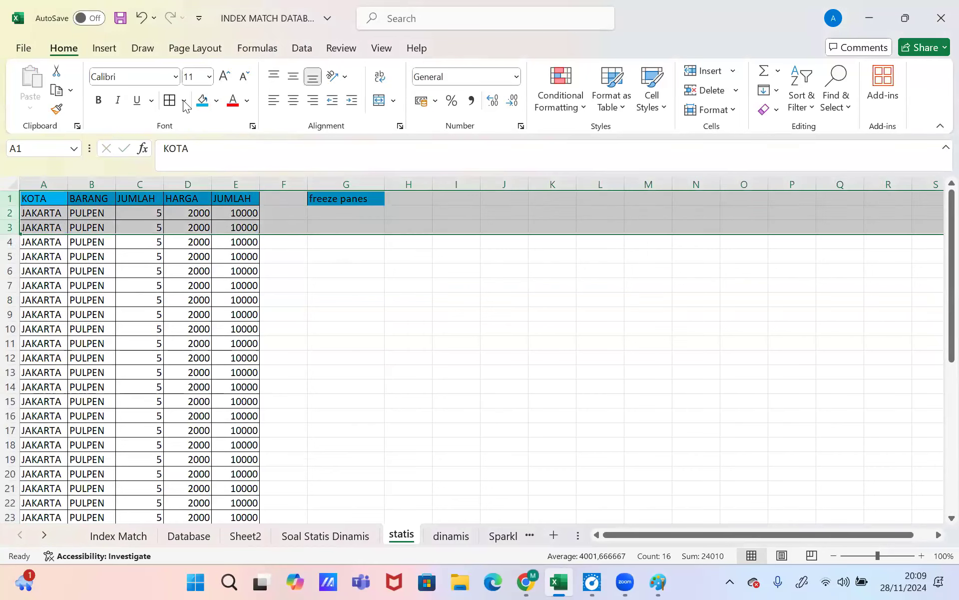
{"action": "left_click", "coordinate": [202, 99]}
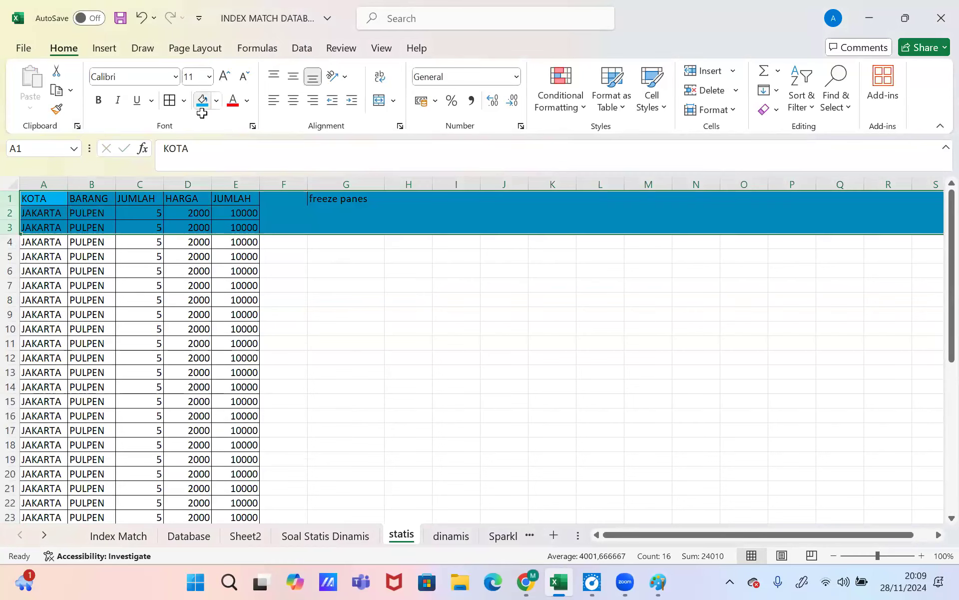
{"action": "scroll", "coordinate": [352, 282], "scroll_direction": "down", "scroll_amount": 6}
{"action": "scroll", "coordinate": [346, 286], "scroll_direction": "down", "scroll_amount": 6}
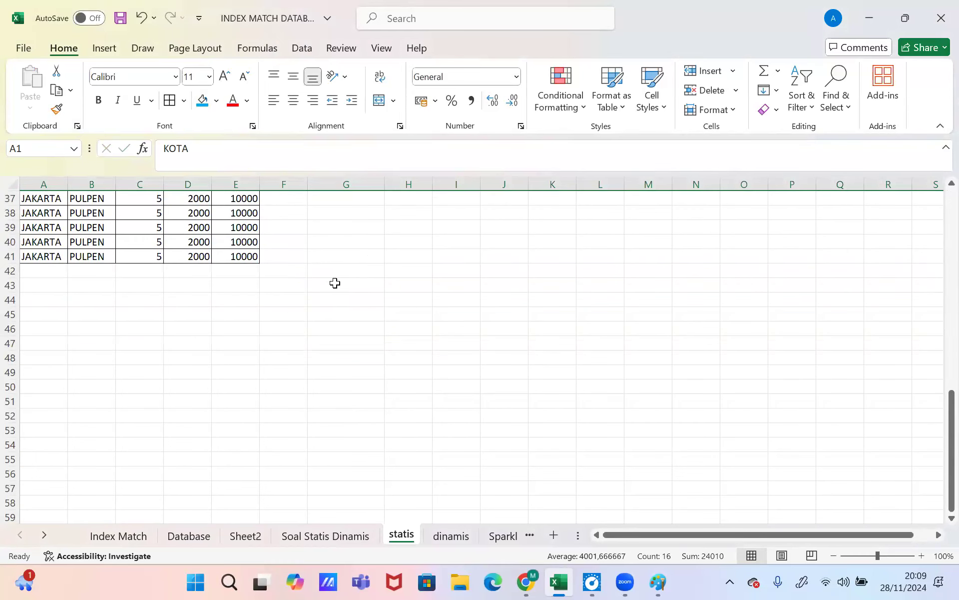
{"action": "scroll", "coordinate": [334, 281], "scroll_direction": "up", "scroll_amount": 12}
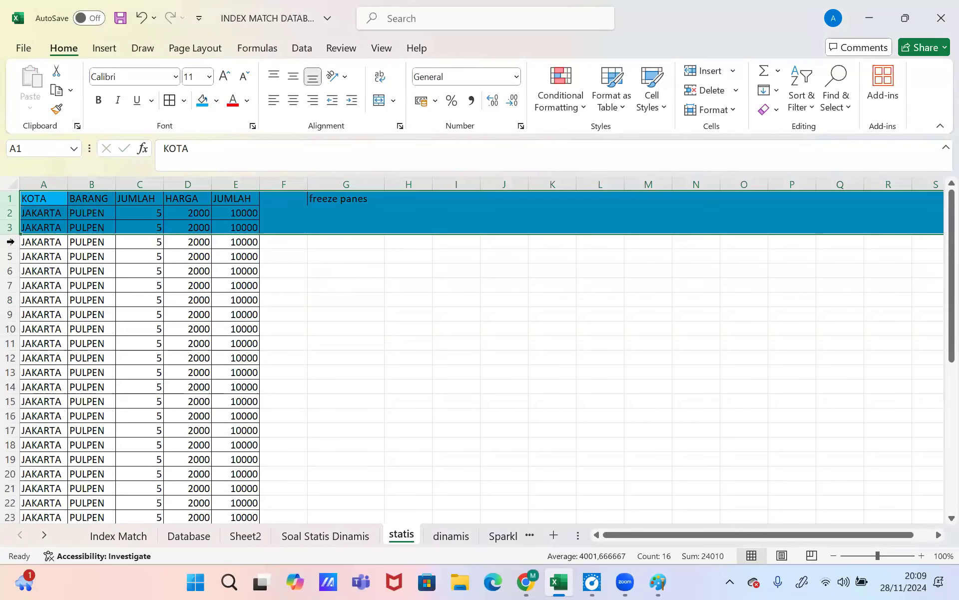
{"action": "left_click", "coordinate": [9, 242]}
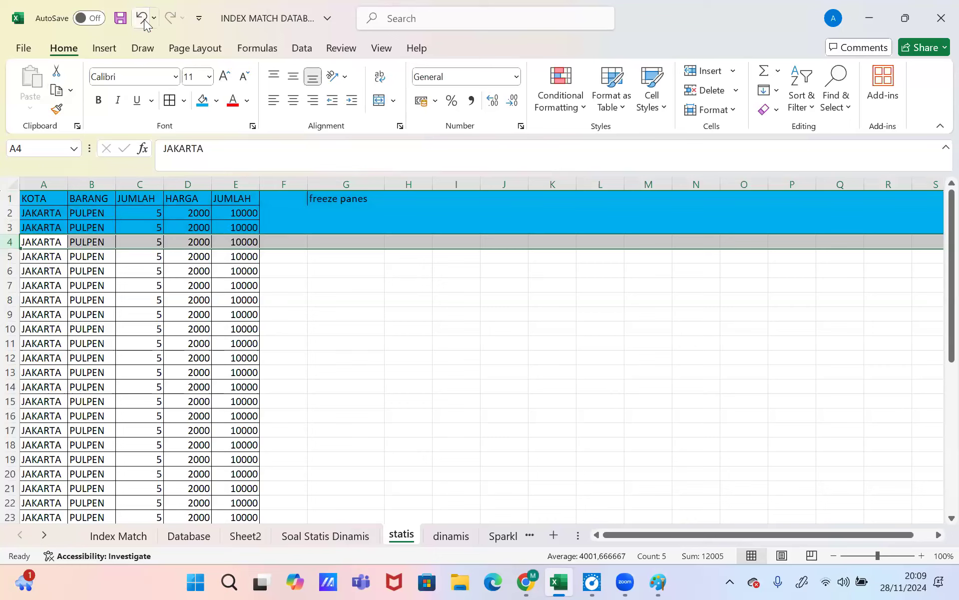
Step: Undo the three-row fill and the widening of column G, and fill only rows 1 and 2 with light blue
{"action": "left_click", "coordinate": [144, 19]}
{"action": "left_click", "coordinate": [144, 19]}
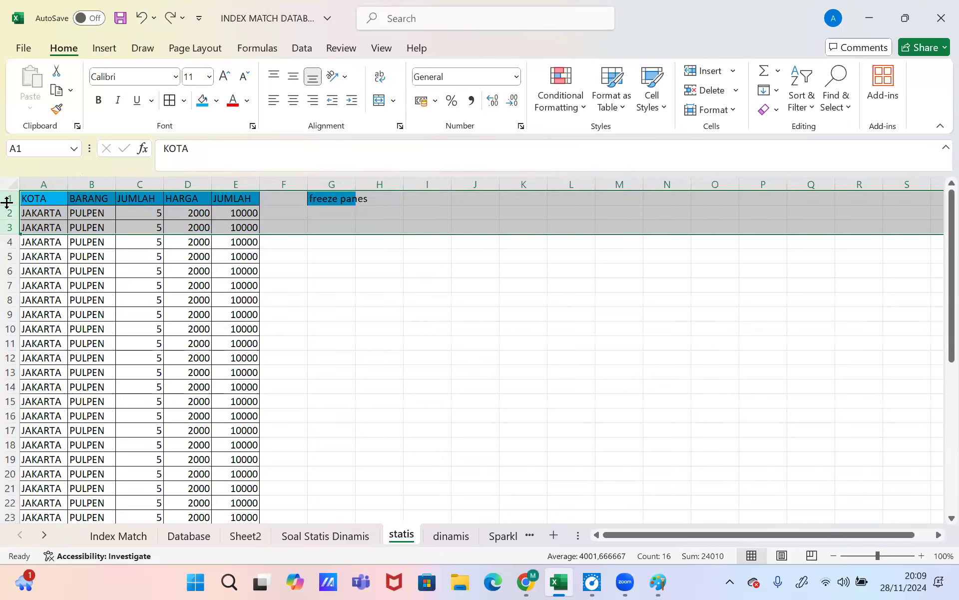
{"action": "left_click_drag", "start_coordinate": [10, 198], "coordinate": [10, 213]}
{"action": "left_click", "coordinate": [203, 100]}
{"action": "left_click", "coordinate": [96, 235]}
Step: Freeze rows 1 and 2 of the statis sheet by applying Freeze Panes with row 3 selected
{"action": "left_click", "coordinate": [10, 228]}
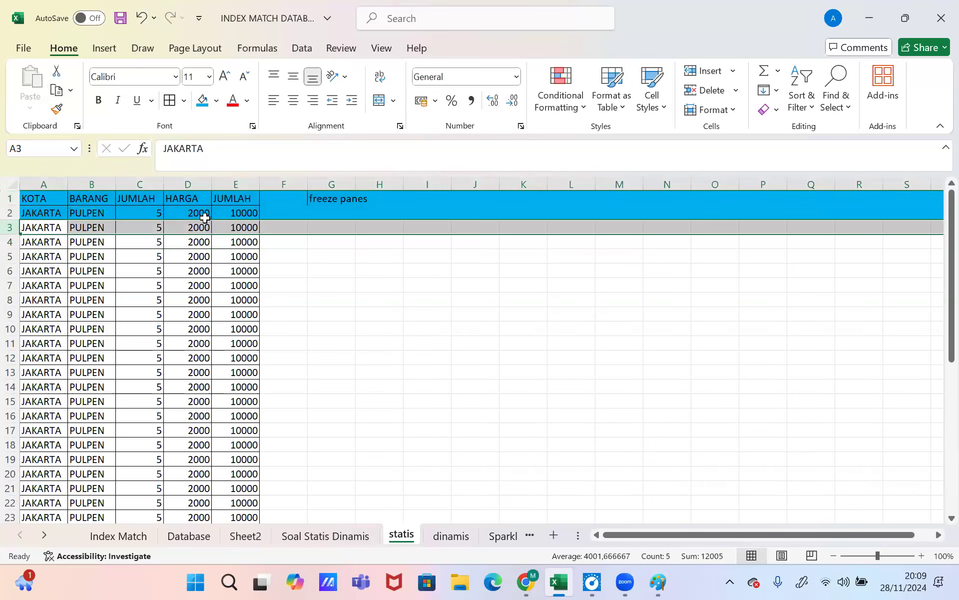
{"action": "scroll", "coordinate": [475, 301], "scroll_direction": "down", "scroll_amount": 4}
{"action": "scroll", "coordinate": [463, 298], "scroll_direction": "up", "scroll_amount": 4}
{"action": "mouse_move", "coordinate": [952, 240]}
{"action": "left_mouse_down"}
{"action": "mouse_move", "coordinate": [939, 386]}
{"action": "mouse_move", "coordinate": [940, 234]}
{"action": "left_mouse_up"}
{"action": "left_click", "coordinate": [297, 50]}
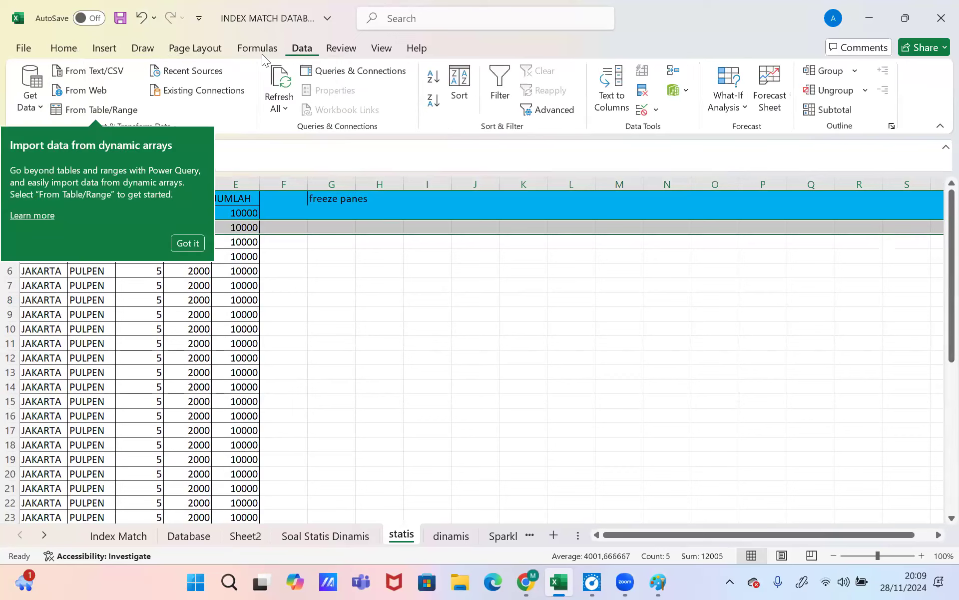
{"action": "left_click", "coordinate": [187, 242]}
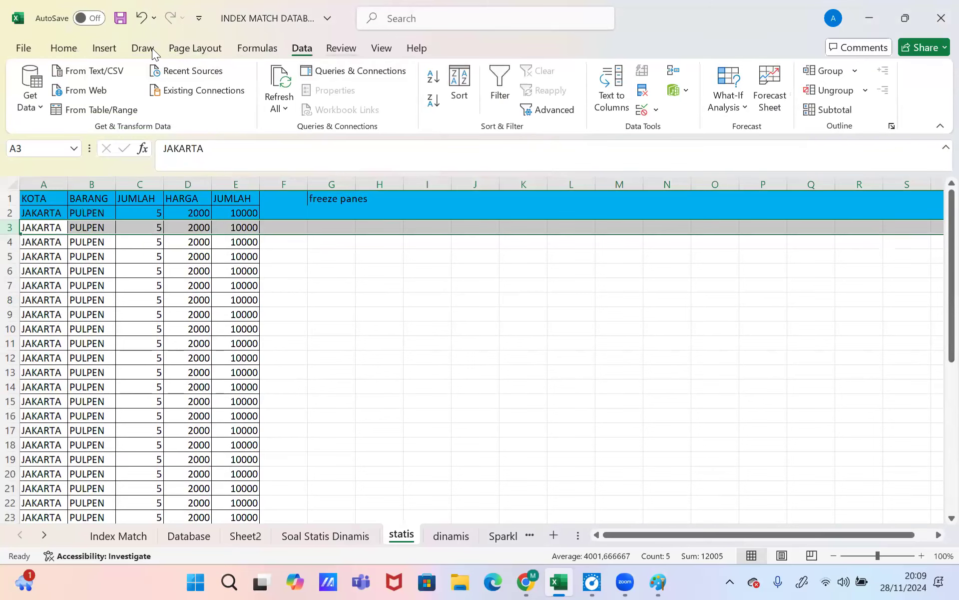
{"action": "left_click", "coordinate": [69, 50]}
{"action": "left_click", "coordinate": [381, 48]}
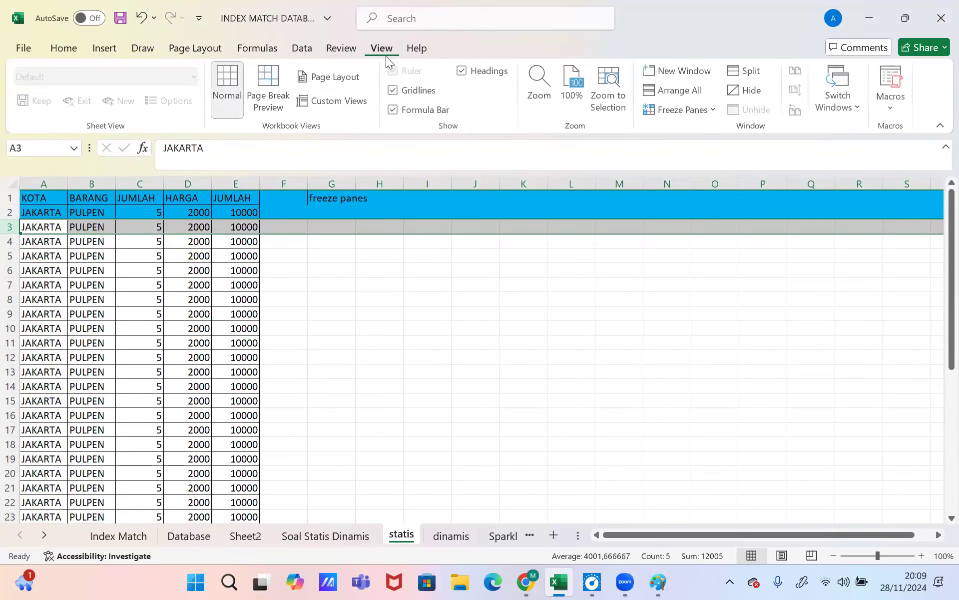
{"action": "left_click", "coordinate": [684, 110]}
{"action": "left_click", "coordinate": [682, 136]}
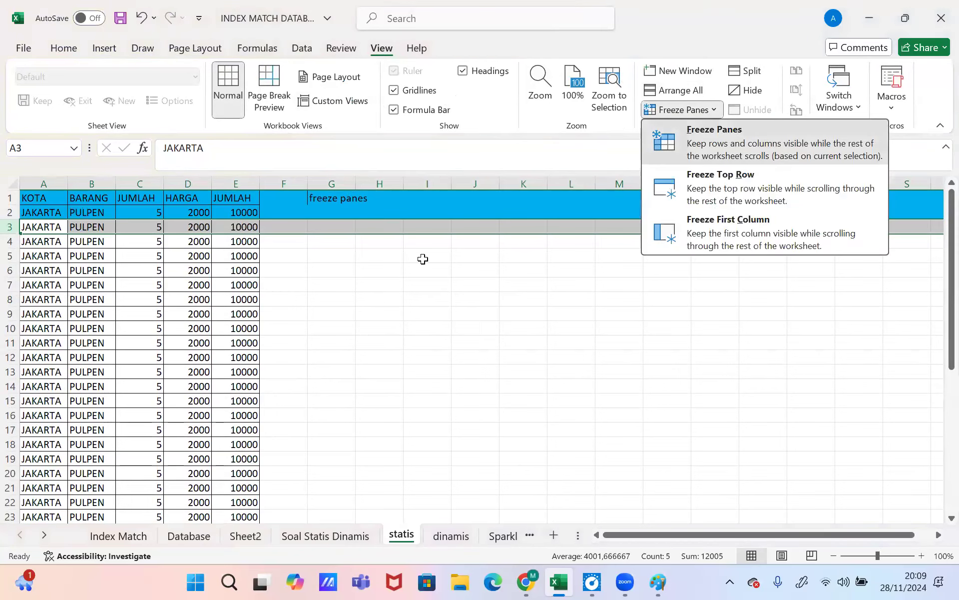
Step: Move down past the end of the data and back up to examine how the two frozen rows behave
{"action": "left_click", "coordinate": [422, 259]}
{"action": "key", "text": "Down"}
{"action": "key", "text": "Down"}
{"action": "key", "text": "Down"}
{"action": "key", "text": "Down"}
{"action": "key", "text": "Down"}
{"action": "key", "text": "Down"}
{"action": "key", "text": "Down"}
{"action": "key", "text": "Down"}
{"action": "key", "text": "Down"}
{"action": "key", "text": "Down"}
{"action": "key", "text": "Down"}
{"action": "key", "text": "Down"}
{"action": "key", "text": "Down"}
{"action": "key", "text": "Down"}
{"action": "key", "text": "Down"}
{"action": "key", "text": "Down"}
{"action": "key", "text": "Down"}
{"action": "key", "text": "Down"}
{"action": "key", "text": "Down"}
{"action": "key", "text": "Down"}
{"action": "key", "text": "Down"}
{"action": "key", "text": "Down"}
{"action": "key", "text": "Down"}
{"action": "key", "text": "Down"}
{"action": "key", "text": "Down"}
{"action": "key", "text": "Down"}
{"action": "key", "text": "Down"}
{"action": "key", "text": "Down"}
{"action": "key", "text": "Down"}
{"action": "key", "text": "Down"}
{"action": "key", "text": "Down"}
{"action": "key", "text": "Down"}
{"action": "key", "text": "Down"}
{"action": "key", "text": "Down"}
{"action": "key", "text": "Down"}
{"action": "key", "text": "Down"}
{"action": "key", "text": "Down"}
{"action": "key", "text": "Down"}
{"action": "key", "text": "Down"}
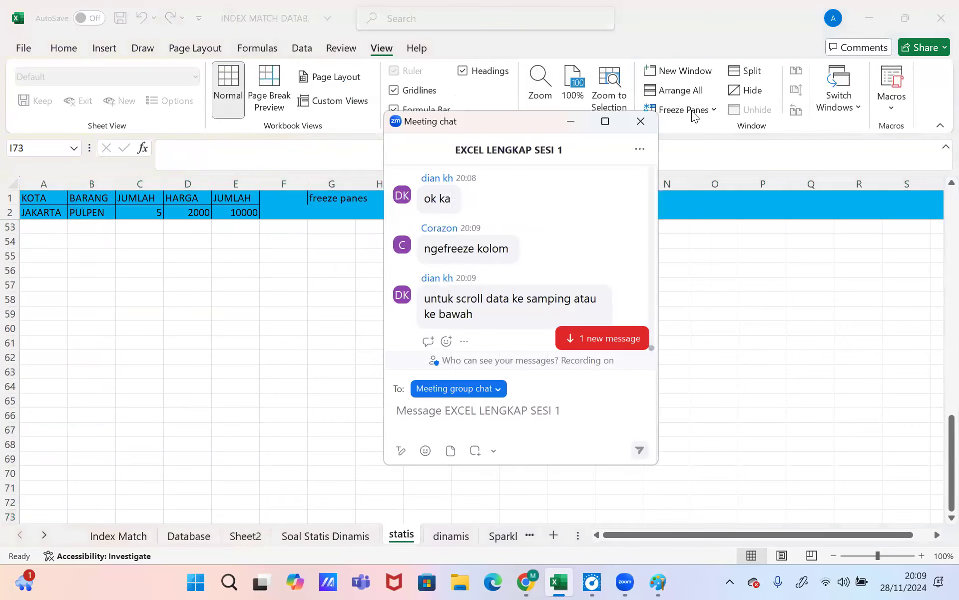
{"action": "scroll", "coordinate": [939, 400], "scroll_direction": "up", "scroll_amount": 5}
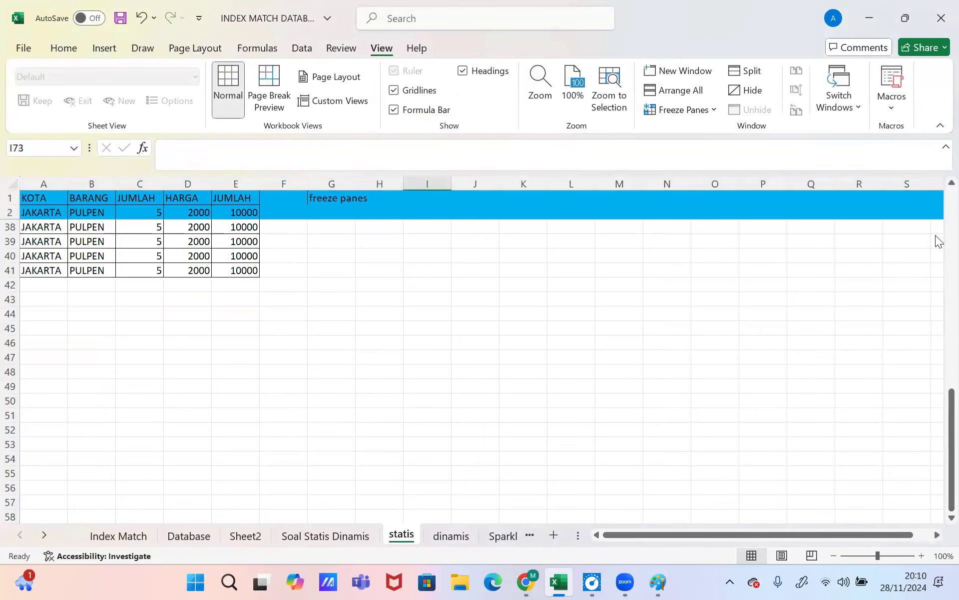
{"action": "left_click_drag", "start_coordinate": [952, 394], "coordinate": [952, 195]}
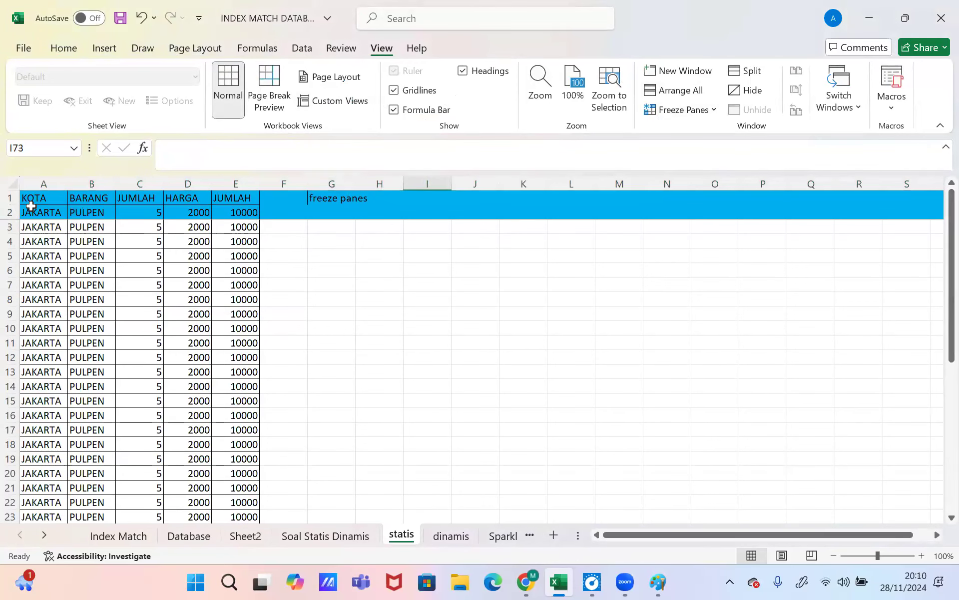
{"action": "scroll", "coordinate": [360, 320], "scroll_direction": "down", "scroll_amount": 16}
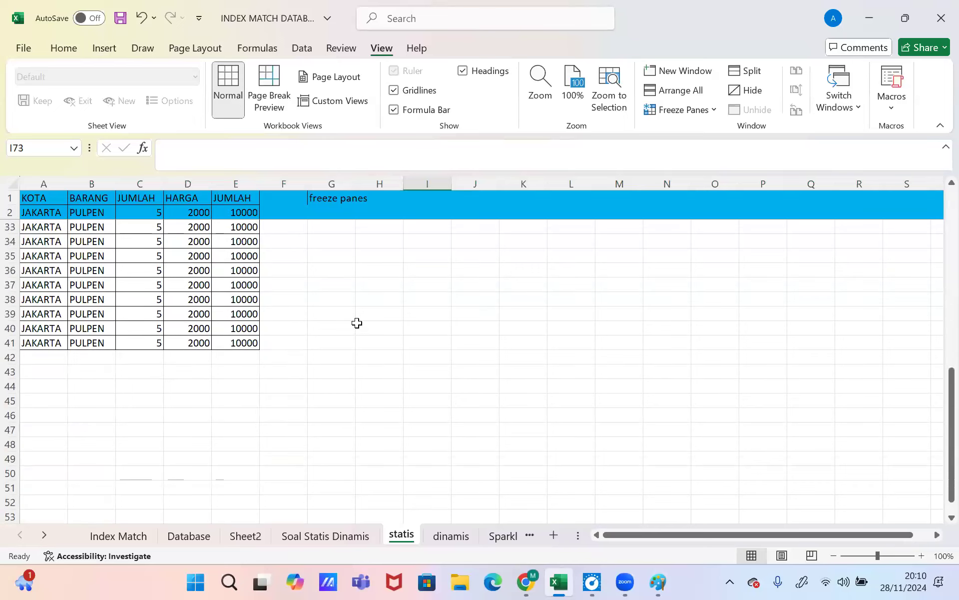
Step: Undo the light blue fill of rows 1 and 2 and the "freeze panes" text in G1
{"action": "left_click", "coordinate": [142, 18]}
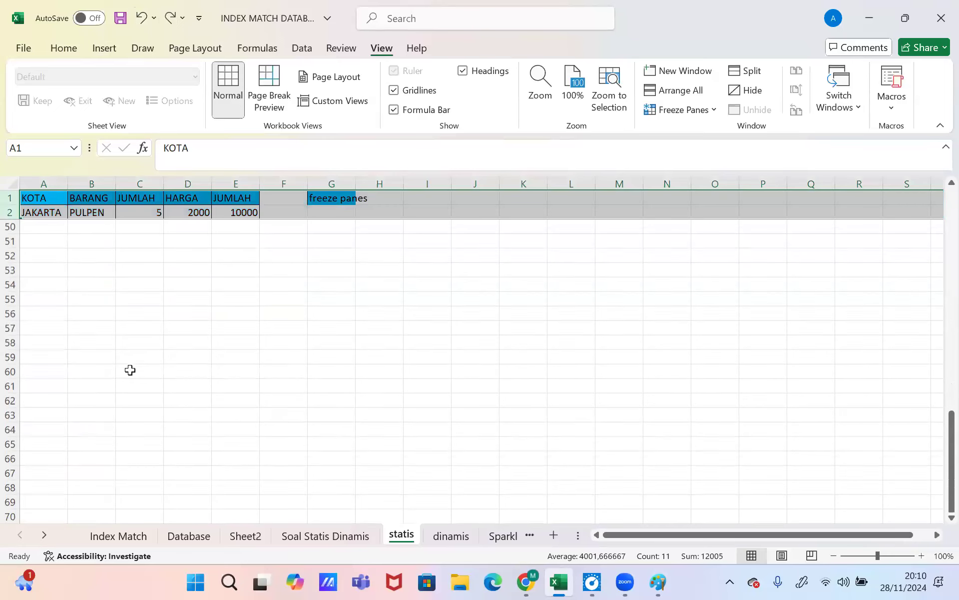
{"action": "left_click", "coordinate": [142, 18]}
{"action": "left_click", "coordinate": [146, 23]}
{"action": "scroll", "coordinate": [55, 245], "scroll_direction": "up", "scroll_amount": 2}
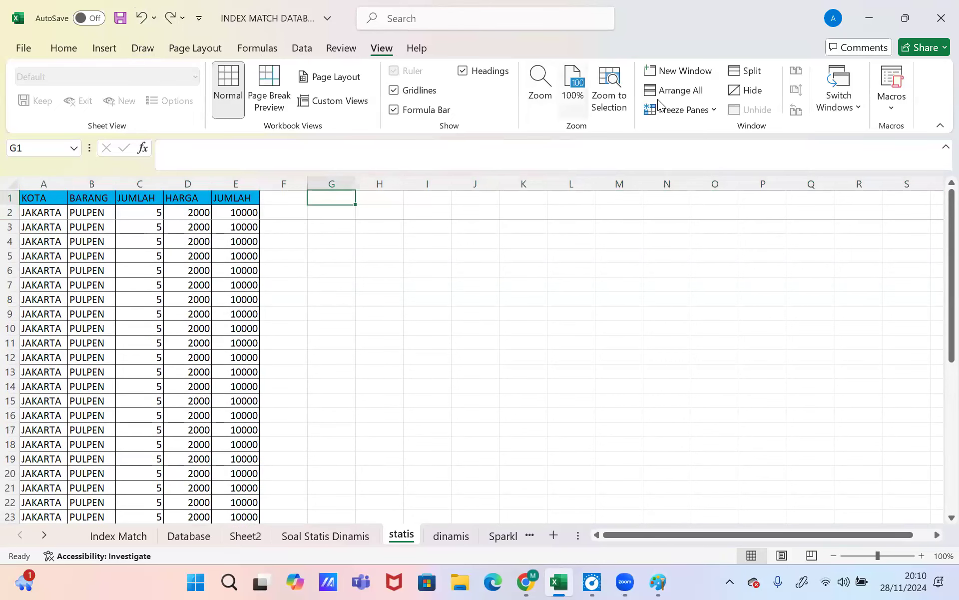
Step: Unfreeze the panes, and freeze rows 1 and 2 again with row 3 selected
{"action": "left_click", "coordinate": [672, 109]}
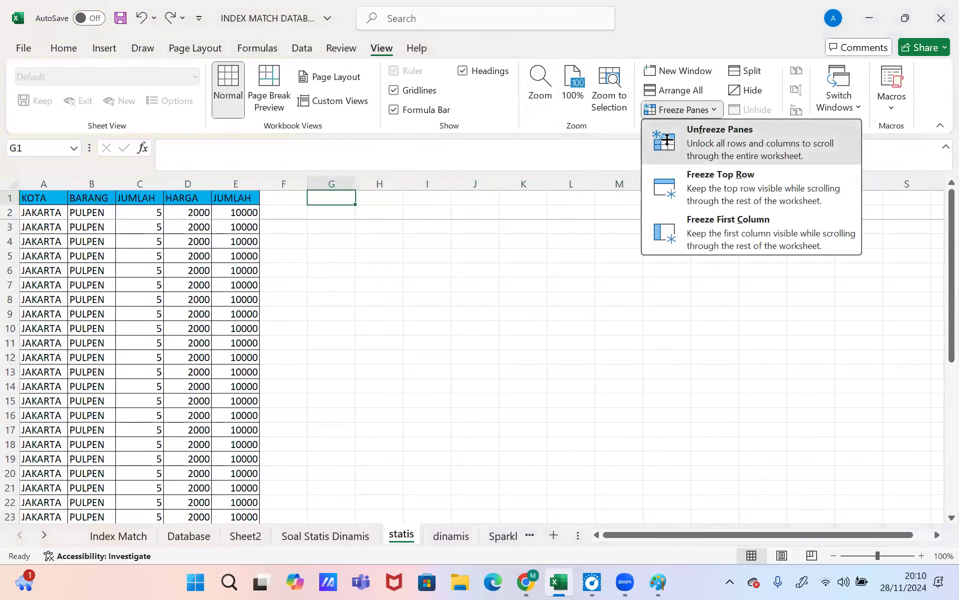
{"action": "left_click", "coordinate": [667, 140]}
{"action": "left_click", "coordinate": [9, 227]}
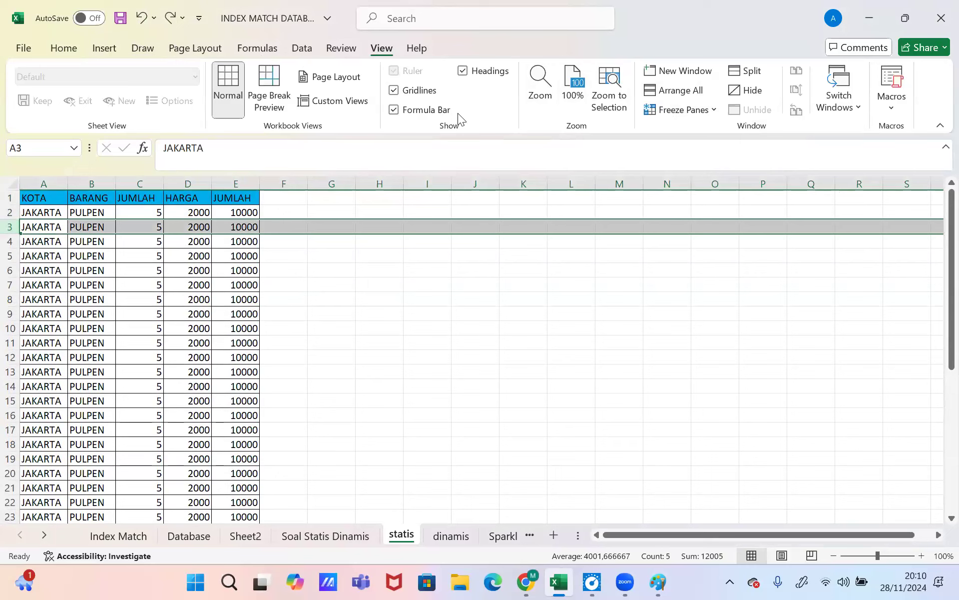
{"action": "left_click", "coordinate": [645, 109]}
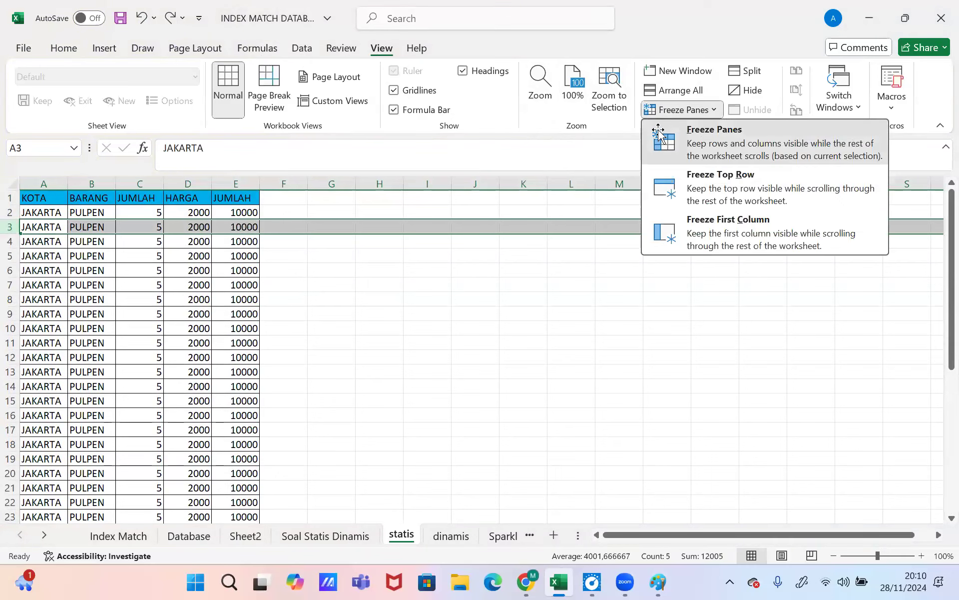
{"action": "left_click", "coordinate": [658, 133]}
Step: Move down column I well below the data to check the frozen header and first data row
{"action": "left_click", "coordinate": [441, 265]}
{"action": "key", "text": "Down"}
{"action": "key", "text": "Down"}
{"action": "key", "text": "Down"}
{"action": "key", "text": "Down"}
{"action": "key", "text": "Down"}
{"action": "key", "text": "Down"}
{"action": "key", "text": "Down"}
{"action": "key", "text": "Down"}
{"action": "key", "text": "Down"}
{"action": "key", "text": "Down"}
{"action": "key", "text": "Down"}
{"action": "key", "text": "Down"}
{"action": "key", "text": "Down"}
{"action": "key", "text": "Down"}
{"action": "key", "text": "Down"}
{"action": "key", "text": "Down"}
{"action": "key", "text": "Down"}
{"action": "key", "text": "Down"}
{"action": "key", "text": "Down"}
{"action": "key", "text": "Down"}
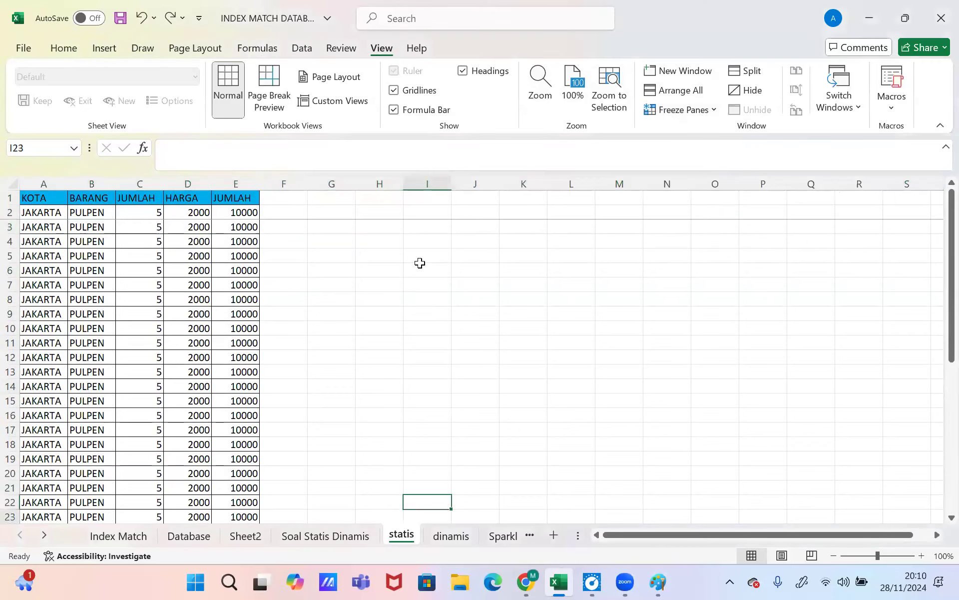
{"action": "key", "text": "Down"}
{"action": "key", "text": "Down"}
{"action": "key", "text": "Down"}
{"action": "key", "text": "Down"}
{"action": "key", "text": "Down"}
{"action": "key", "text": "Down"}
{"action": "key", "text": "Down"}
{"action": "key", "text": "Down"}
{"action": "key", "text": "Down"}
{"action": "key", "text": "Down"}
{"action": "key", "text": "Down"}
{"action": "key", "text": "Down"}
{"action": "key", "text": "Down"}
{"action": "key", "text": "Down"}
{"action": "key", "text": "Down"}
{"action": "key", "text": "Down"}
{"action": "key", "text": "Down"}
{"action": "key", "text": "Down"}
{"action": "key", "text": "Down"}
{"action": "key", "text": "Down"}
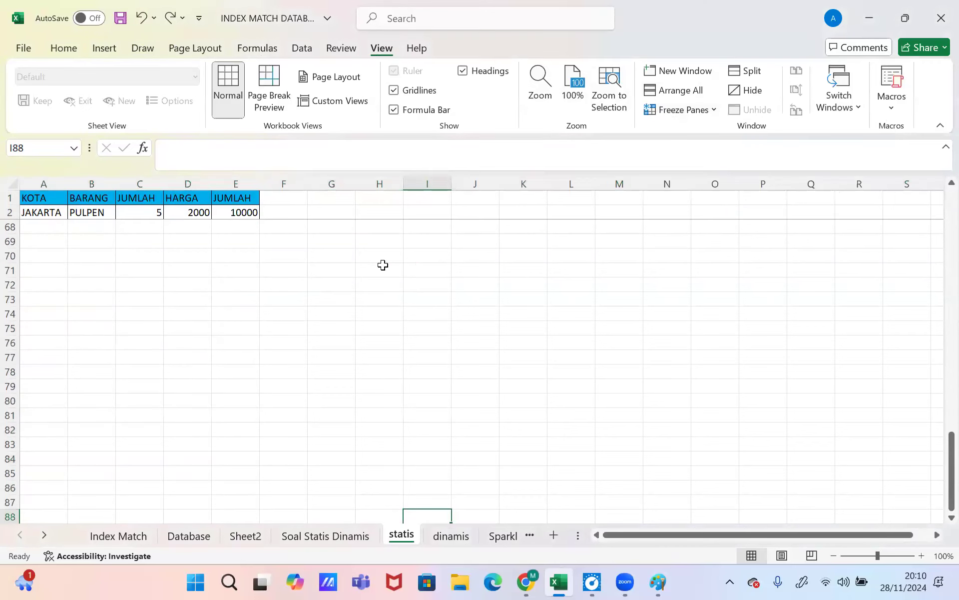
Step: Undo the light blue header fill and the pasted data in rows 22 to 41, and cancel the pending copy selection
{"action": "left_click", "coordinate": [146, 19]}
{"action": "left_click", "coordinate": [146, 19]}
{"action": "left_click", "coordinate": [145, 19]}
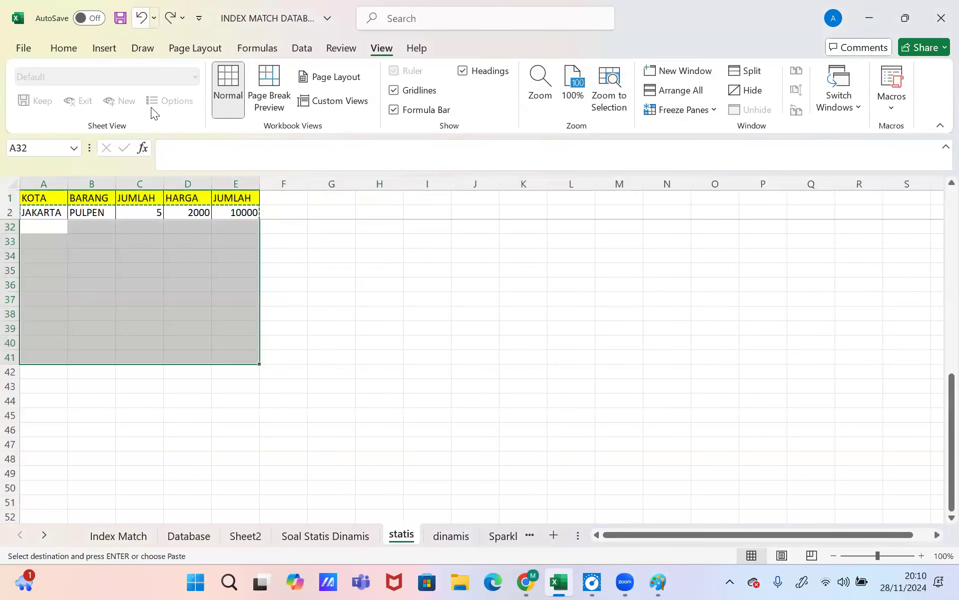
{"action": "left_click", "coordinate": [136, 29]}
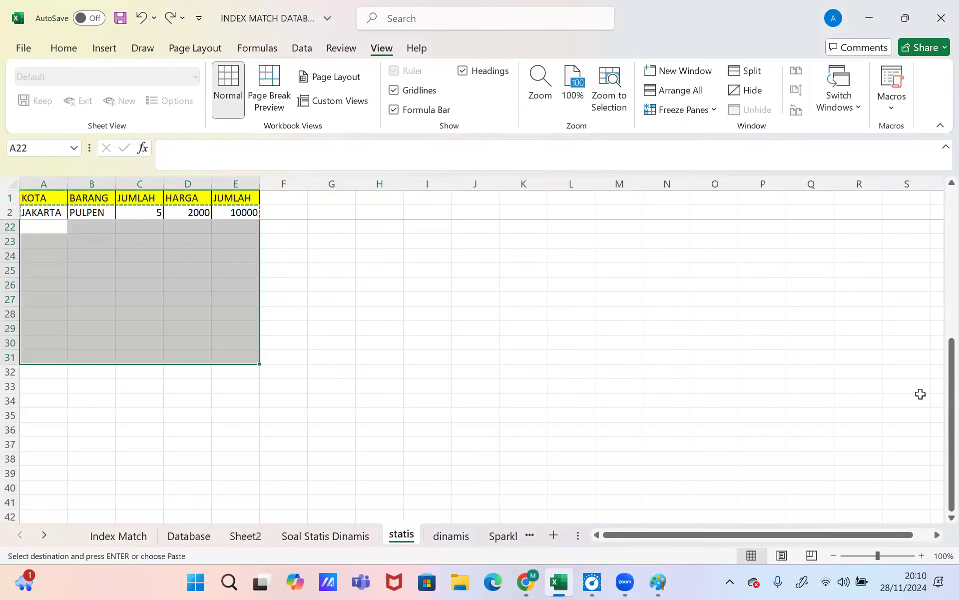
{"action": "left_click_drag", "start_coordinate": [951, 363], "coordinate": [921, 170]}
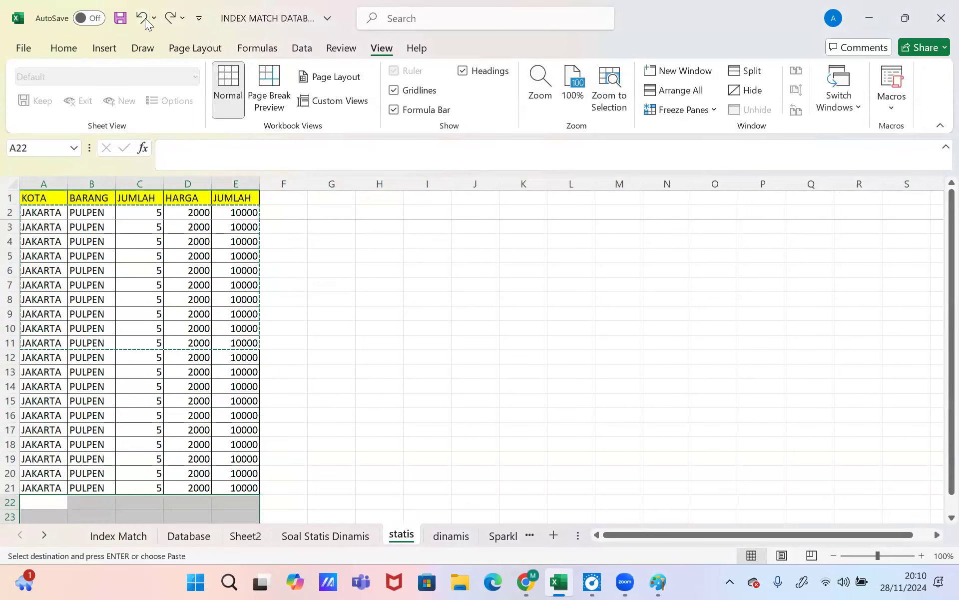
{"action": "left_click", "coordinate": [218, 240]}
{"action": "key", "text": "Escape"}
{"action": "left_click", "coordinate": [337, 330]}
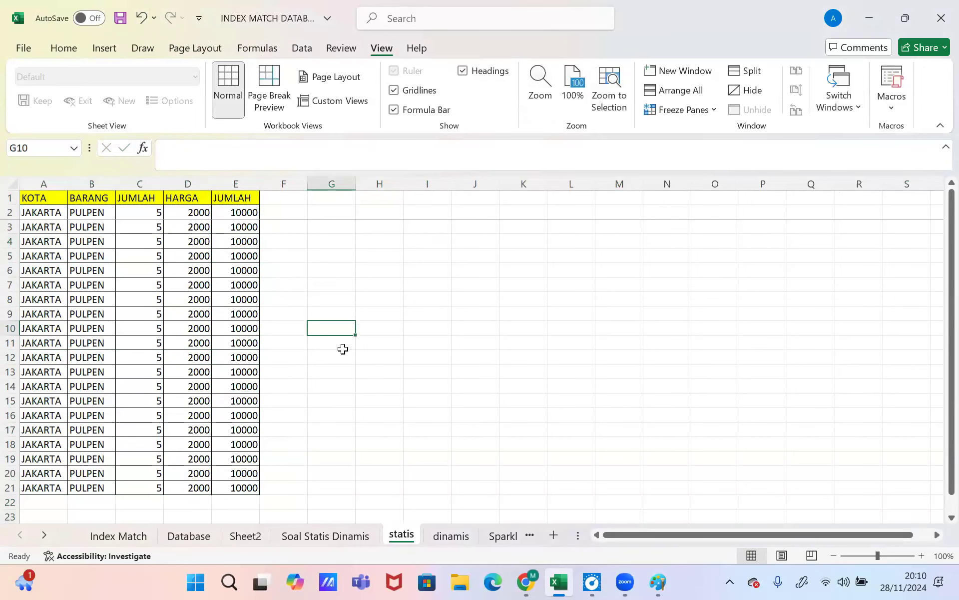
{"action": "scroll", "coordinate": [680, 90], "scroll_direction": "up", "scroll_amount": 1}
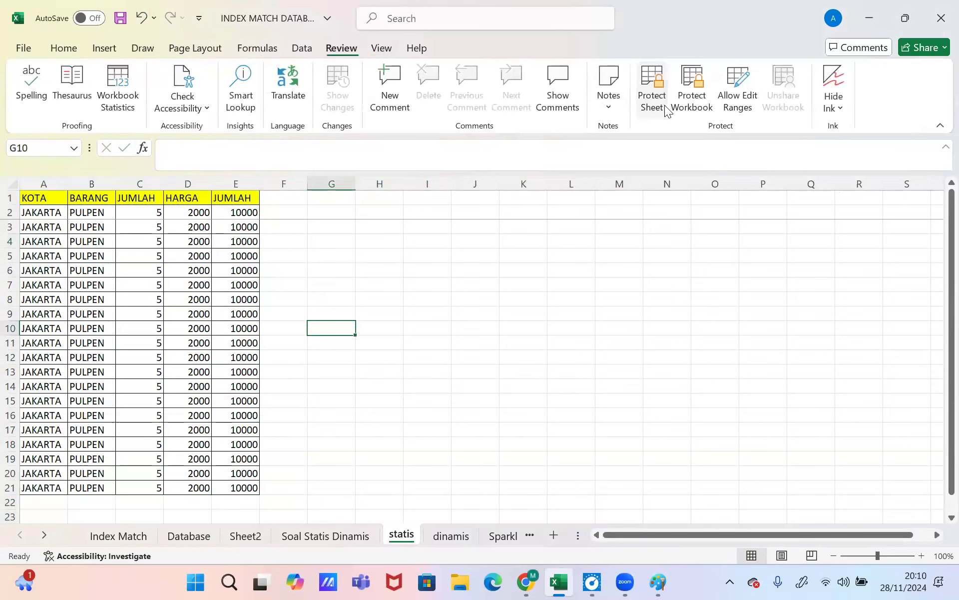
Step: Unfreeze the panes on the statis sheet
{"action": "left_click", "coordinate": [653, 95]}
{"action": "left_click", "coordinate": [679, 148]}
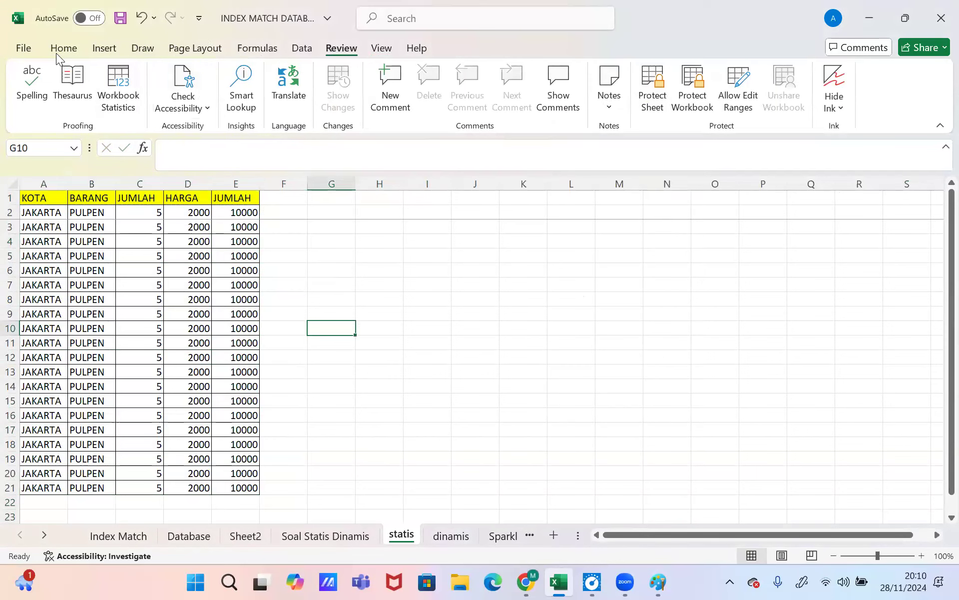
{"action": "left_click", "coordinate": [56, 49]}
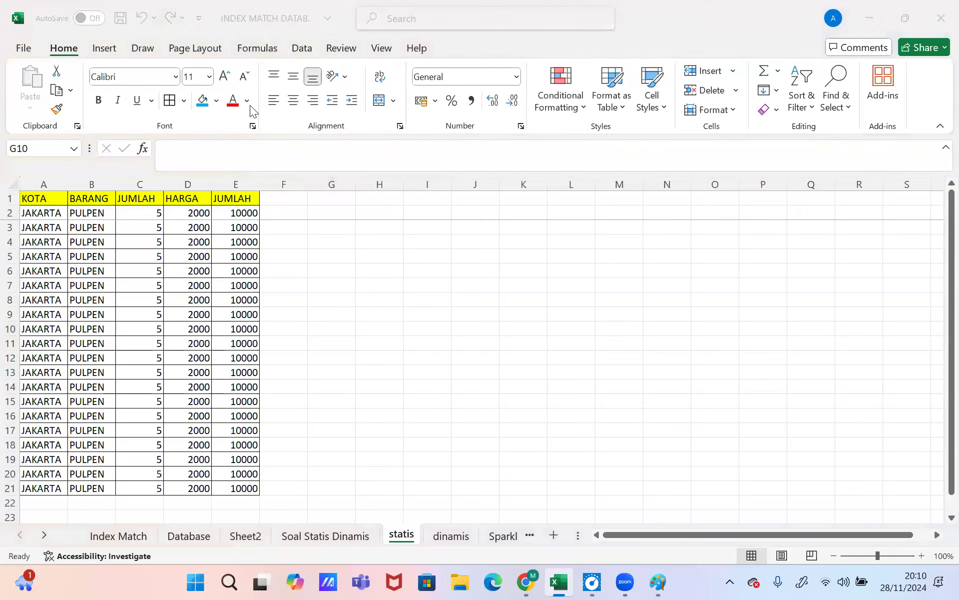
{"action": "left_click", "coordinate": [382, 48]}
{"action": "left_click", "coordinate": [670, 111]}
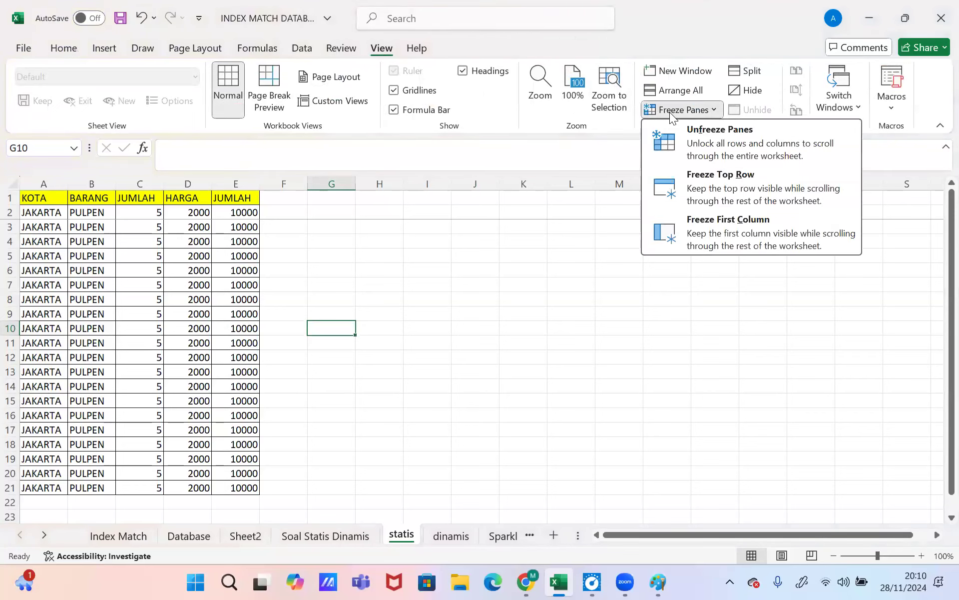
{"action": "left_click", "coordinate": [686, 146]}
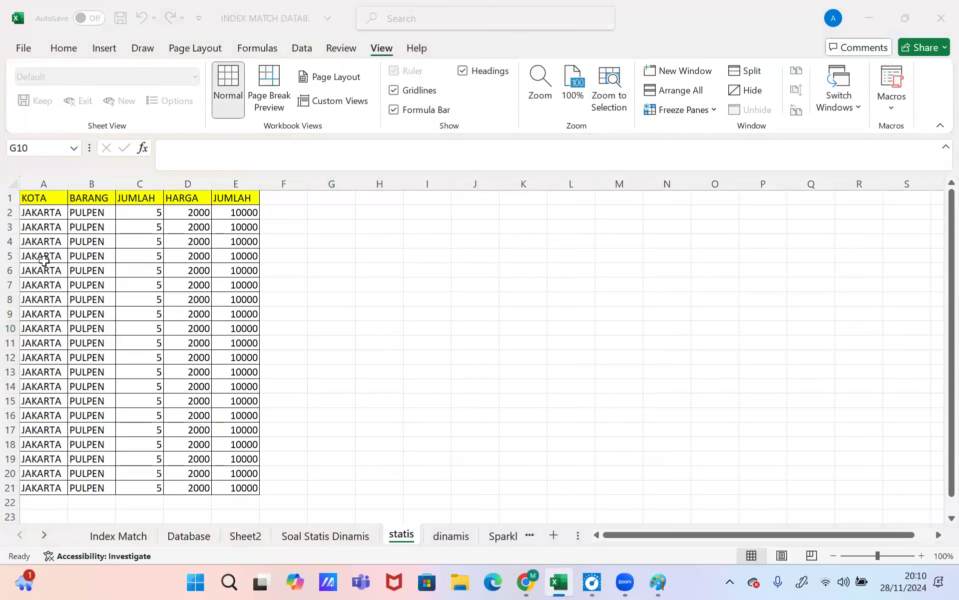
Step: Check the latest participant questions in the Zoom meeting chat and return to the statis sheet in Excel
{"action": "left_click", "coordinate": [10, 241]}
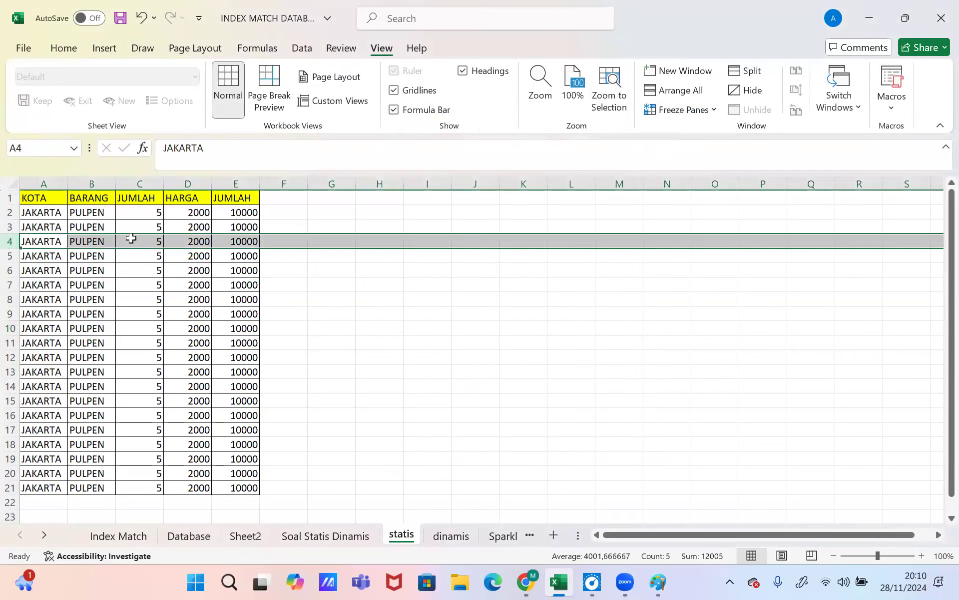
{"action": "left_click", "coordinate": [128, 239]}
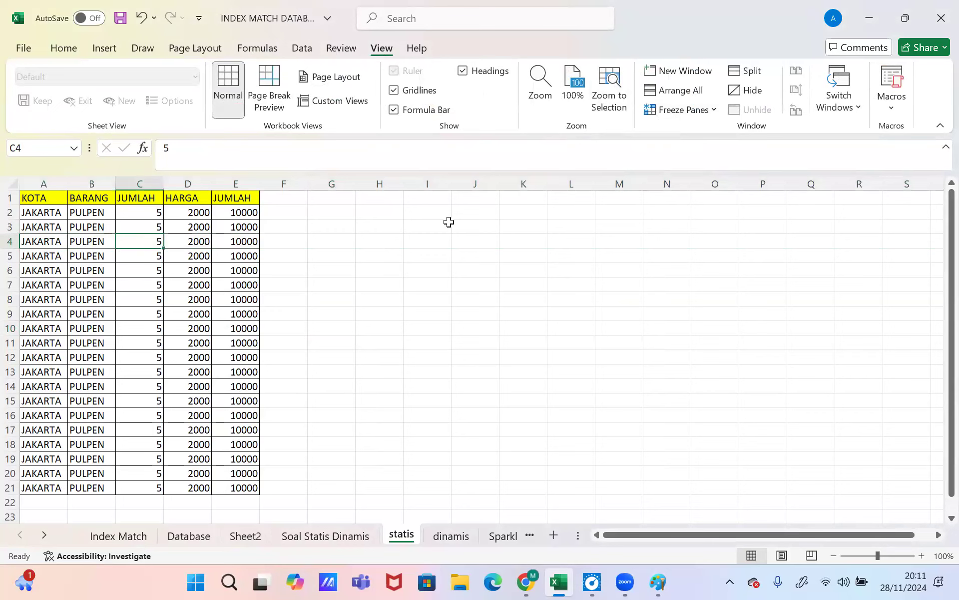
{"action": "key", "text": "alt+Tab"}
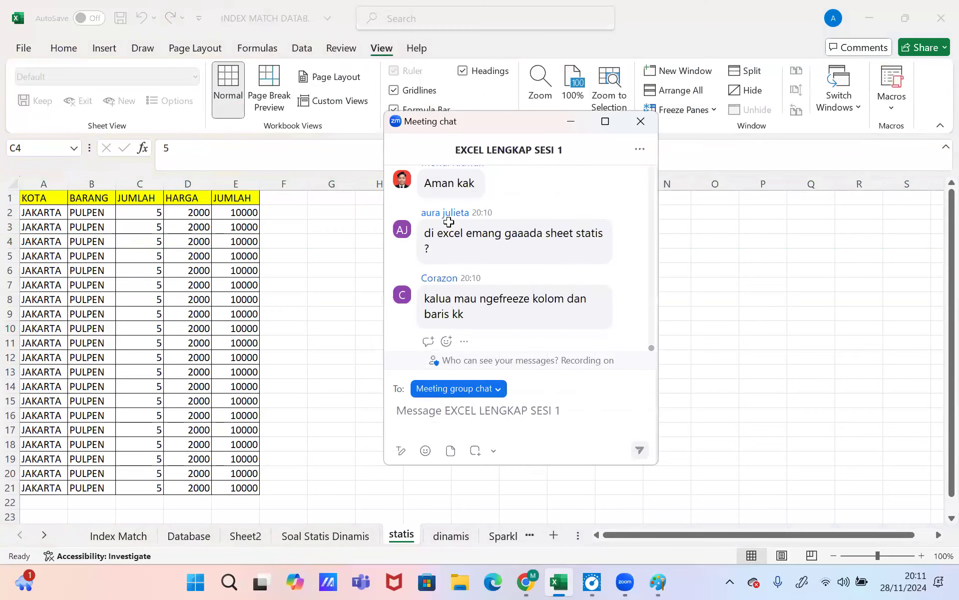
{"action": "key", "text": "alt+Tab"}
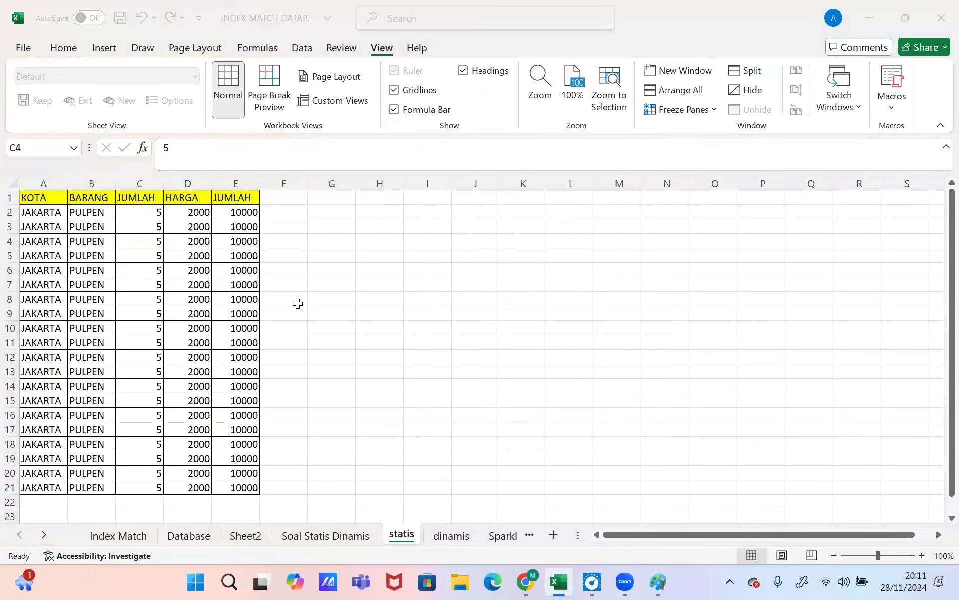
{"action": "key", "text": "alt+Tab"}
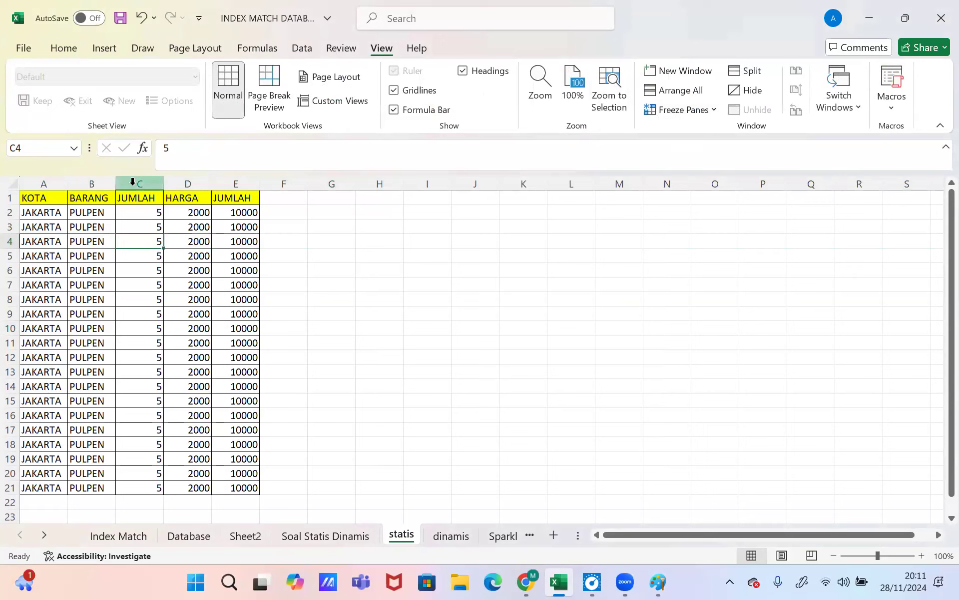
Step: Freeze columns A and B on the statis sheet with column C selected
{"action": "left_click", "coordinate": [135, 184]}
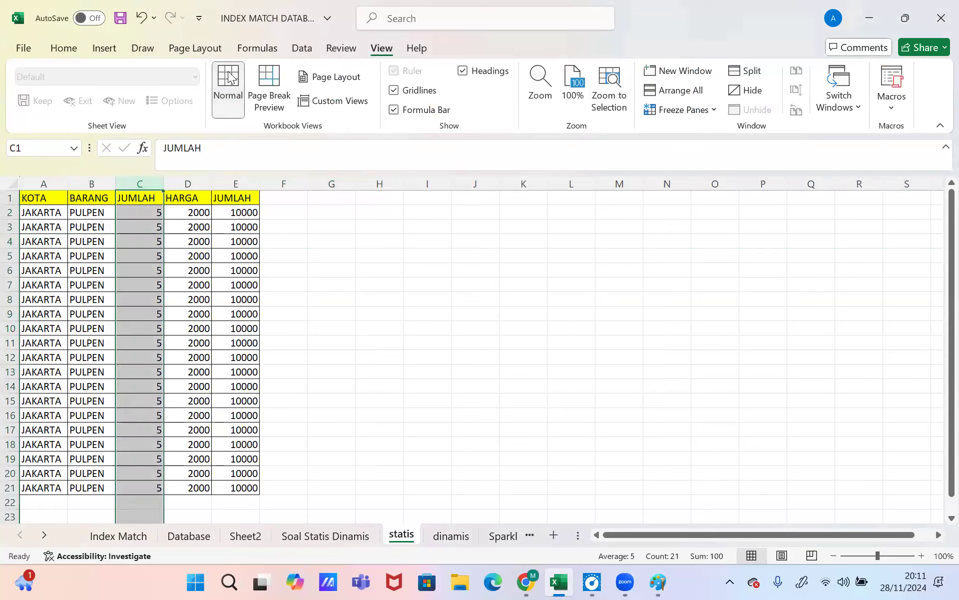
{"action": "left_click", "coordinate": [669, 111]}
{"action": "left_click", "coordinate": [685, 149]}
Step: Move along row 7 far beyond the data and back to column A to check the frozen KOTA and BARANG columns
{"action": "left_click", "coordinate": [416, 290]}
{"action": "key", "text": "Right"}
{"action": "key", "text": "Right"}
{"action": "key", "text": "Right"}
{"action": "key", "text": "Right"}
{"action": "key", "text": "Right"}
{"action": "key", "text": "Right"}
{"action": "key", "text": "Right"}
{"action": "key", "text": "Right"}
{"action": "key", "text": "Right"}
{"action": "key", "text": "Right"}
{"action": "key", "text": "Right"}
{"action": "key", "text": "Right"}
{"action": "key", "text": "Right"}
{"action": "key", "text": "Right"}
{"action": "key", "text": "Right"}
{"action": "key", "text": "Right"}
{"action": "key", "text": "Right"}
{"action": "key", "text": "Right"}
{"action": "key", "text": "Right"}
{"action": "key", "text": "Right"}
{"action": "key", "text": "Right"}
{"action": "key", "text": "Right"}
{"action": "key", "text": "Right"}
{"action": "key", "text": "Right"}
{"action": "key", "text": "Right"}
{"action": "key", "text": "Right"}
{"action": "key", "text": "Right"}
{"action": "key", "text": "Right"}
{"action": "key", "text": "Right"}
{"action": "key", "text": "Right"}
{"action": "key", "text": "Right"}
{"action": "key", "text": "Right"}
{"action": "key", "text": "Right"}
{"action": "key", "text": "Right"}
{"action": "key", "text": "Right"}
{"action": "key", "text": "Right"}
{"action": "key", "text": "Right"}
{"action": "key", "text": "Right"}
{"action": "key", "text": "Left"}
{"action": "key", "text": "Left"}
{"action": "key", "text": "Left"}
{"action": "key", "text": "Left"}
{"action": "key", "text": "Left"}
{"action": "key", "text": "Left"}
{"action": "key", "text": "Left"}
{"action": "key", "text": "Left"}
{"action": "key", "text": "Left"}
{"action": "key", "text": "Left"}
{"action": "key", "text": "Left"}
{"action": "key", "text": "Left"}
{"action": "key", "text": "Left"}
{"action": "key", "text": "Left"}
{"action": "key", "text": "Left"}
{"action": "key", "text": "Left"}
{"action": "key", "text": "Left"}
{"action": "key", "text": "Left"}
{"action": "key", "text": "Left"}
{"action": "key", "text": "Left"}
{"action": "key", "text": "Left"}
{"action": "key", "text": "Left"}
{"action": "key", "text": "Left"}
{"action": "key", "text": "Left"}
{"action": "key", "text": "Left"}
{"action": "key", "text": "Left"}
{"action": "key", "text": "Left"}
{"action": "key", "text": "Left"}
{"action": "key", "text": "Left"}
{"action": "key", "text": "Left"}
{"action": "key", "text": "Left"}
{"action": "key", "text": "Left"}
{"action": "key", "text": "Left"}
{"action": "key", "text": "Left"}
{"action": "key", "text": "Left"}
{"action": "key", "text": "Left"}
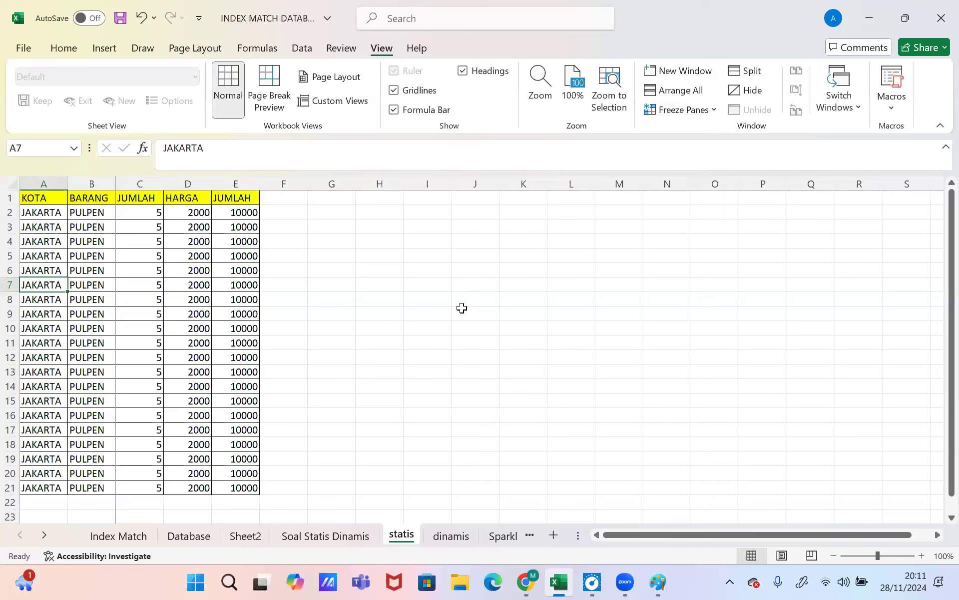
Step: Unfreeze the panes on the statis sheet and switch to the Soal Statis Dinamis sheet
{"action": "left_click", "coordinate": [682, 109]}
{"action": "left_click", "coordinate": [704, 159]}
{"action": "left_click", "coordinate": [696, 110]}
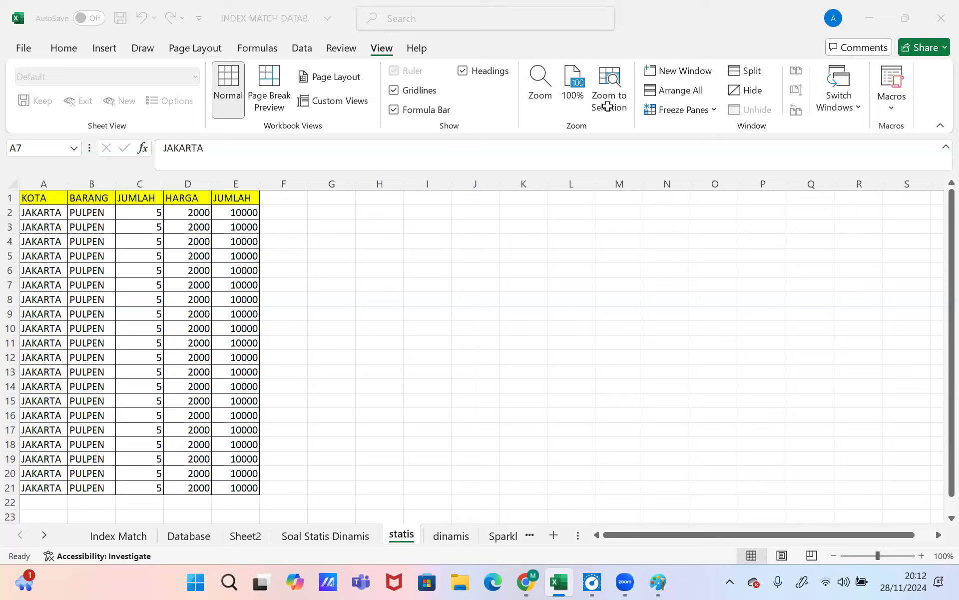
{"action": "key", "text": "ctrl+Page_Up"}
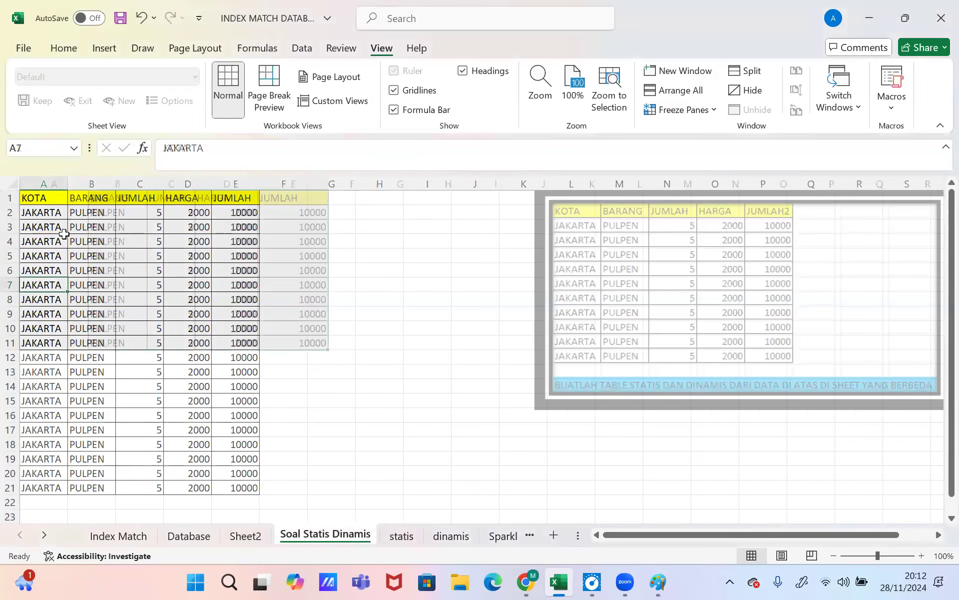
Step: On the dinamis sheet, fill the header row A1:E1 with green
{"action": "left_click", "coordinate": [384, 544]}
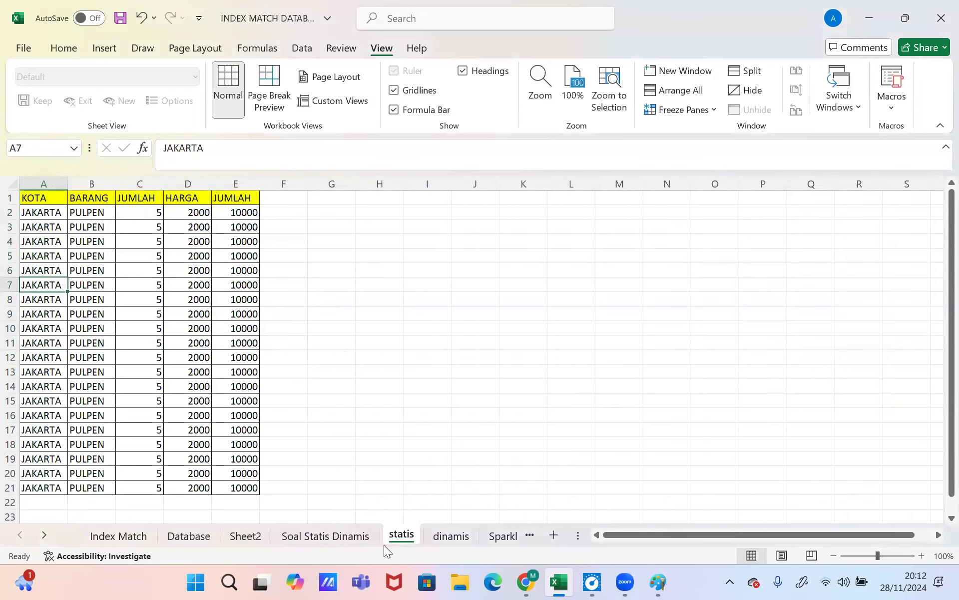
{"action": "left_click", "coordinate": [443, 543]}
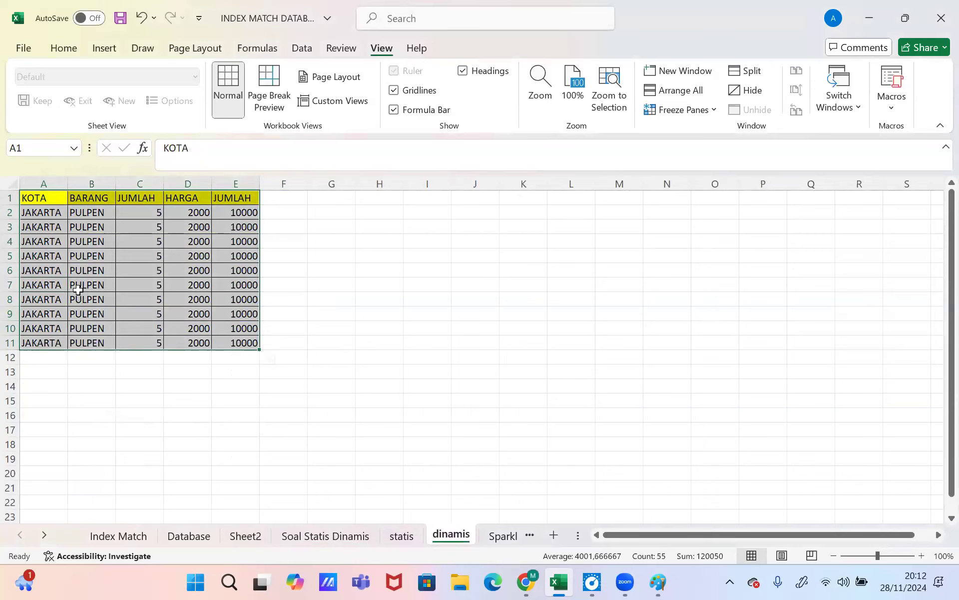
{"action": "left_click_drag", "start_coordinate": [55, 197], "coordinate": [235, 200]}
{"action": "left_click", "coordinate": [74, 44]}
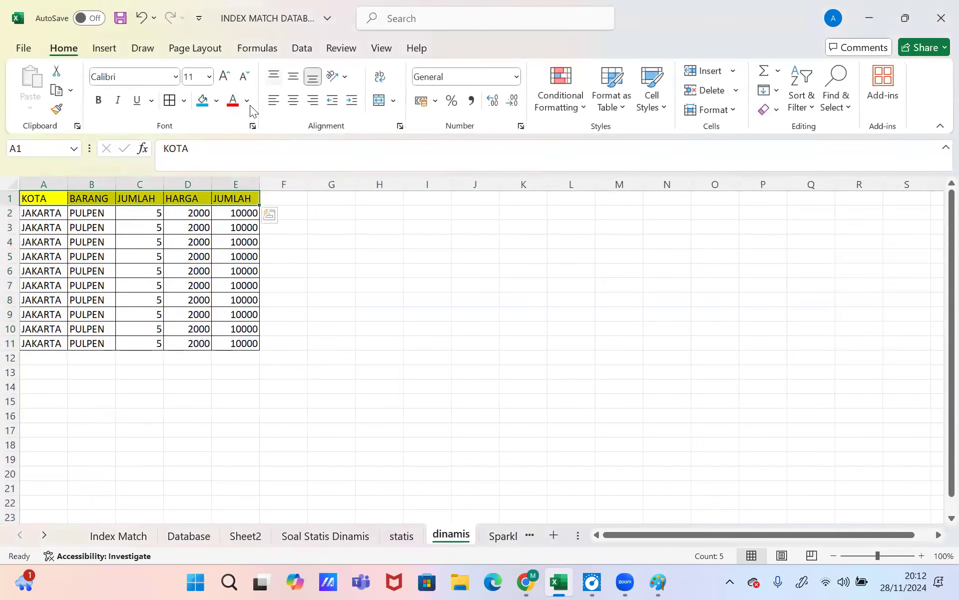
{"action": "left_click", "coordinate": [215, 101]}
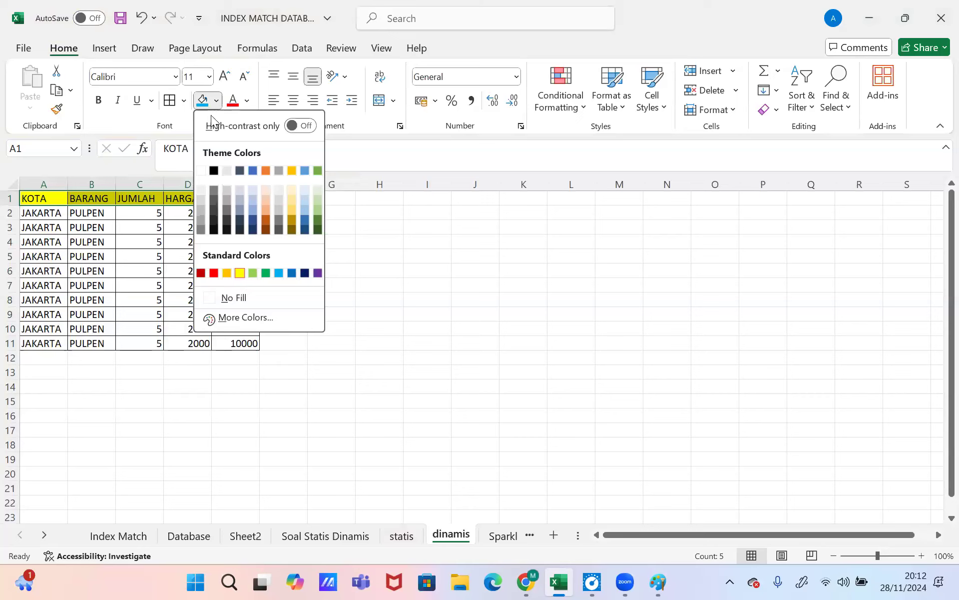
{"action": "left_click", "coordinate": [265, 272]}
{"action": "left_click", "coordinate": [146, 270]}
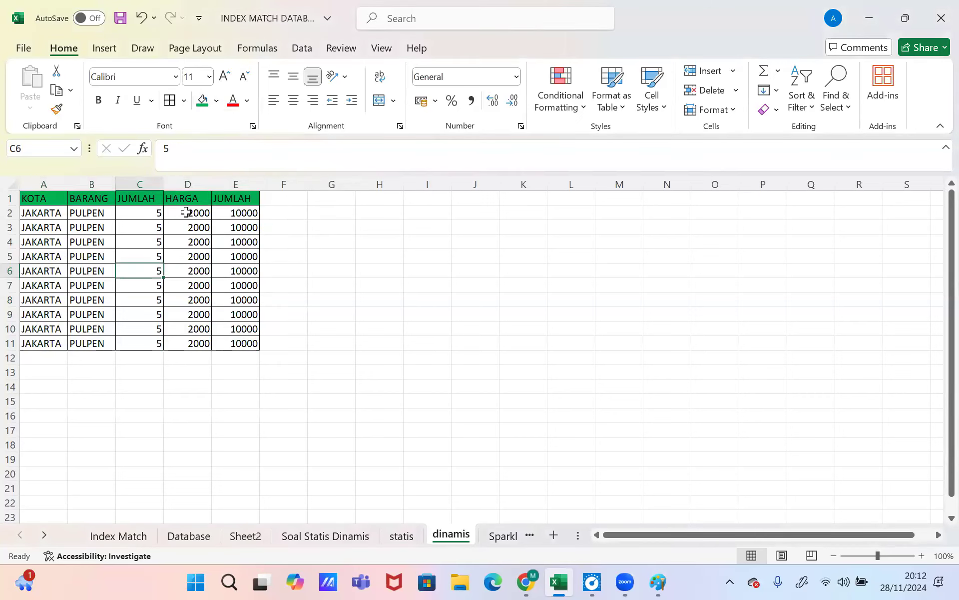
Step: Enter BOGOR as the city in A5 and PENSIL as the item in B7
{"action": "left_click", "coordinate": [48, 258]}
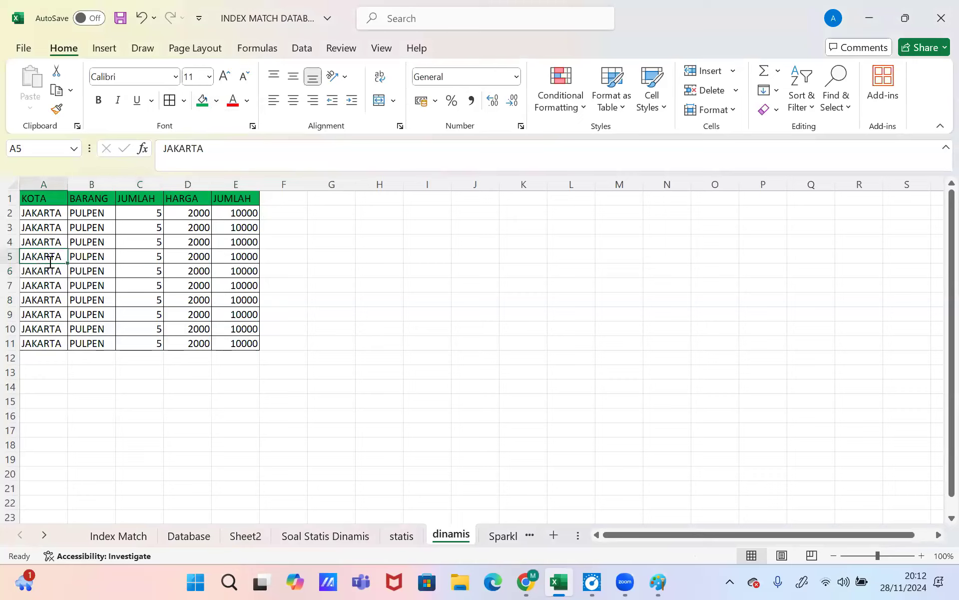
{"action": "type", "text": "BOGOR"}
{"action": "key", "text": "Return"}
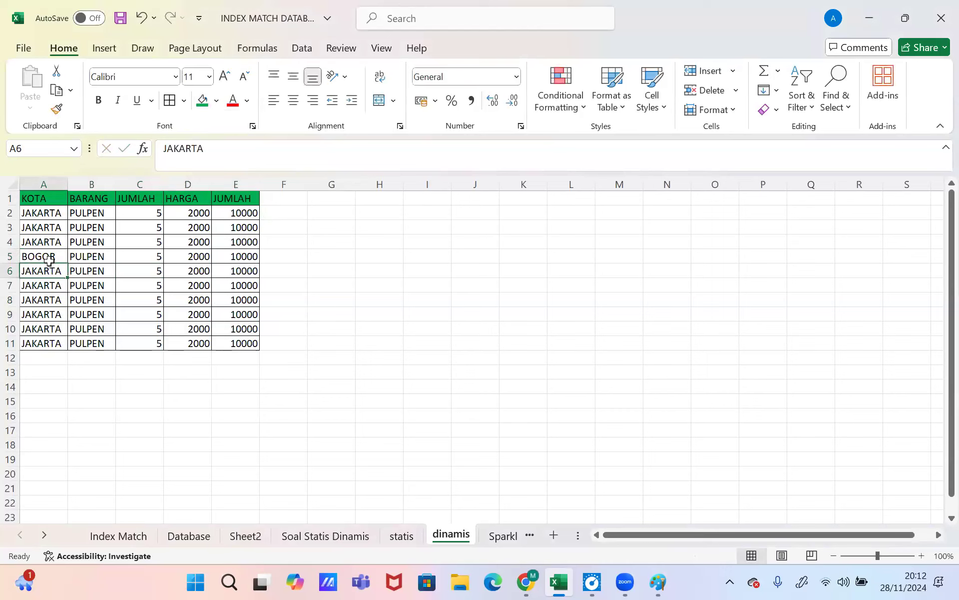
{"action": "key", "text": "Right"}
{"action": "key", "text": "Down"}
{"action": "type", "text": "PENSIL"}
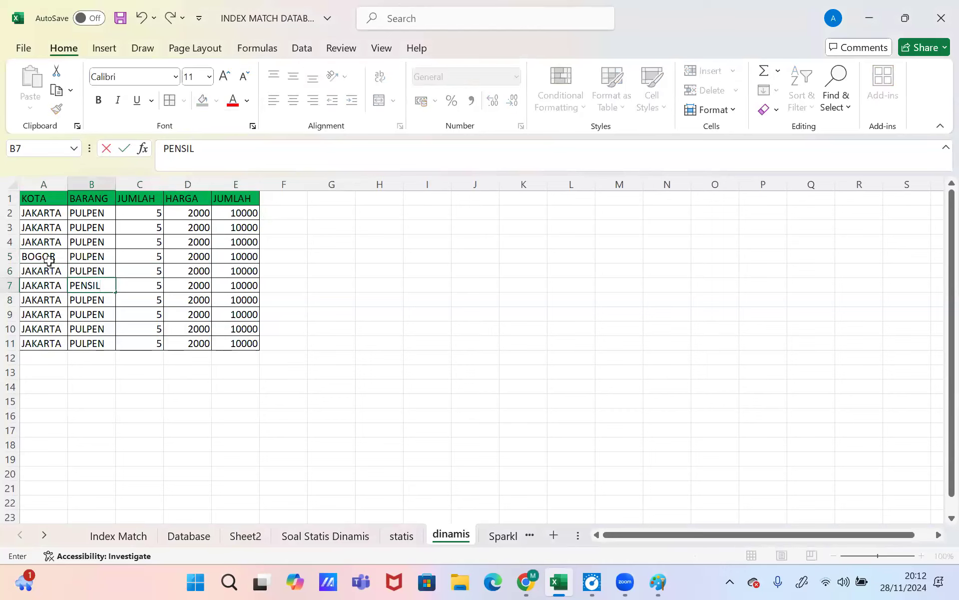
{"action": "key", "text": "Return"}
Step: Copy PENSIL from B7 into B10 and B3 of the BARANG column
{"action": "key", "text": "Up"}
{"action": "key", "text": "ctrl+c"}
{"action": "key", "text": "Down"}
{"action": "key", "text": "Down"}
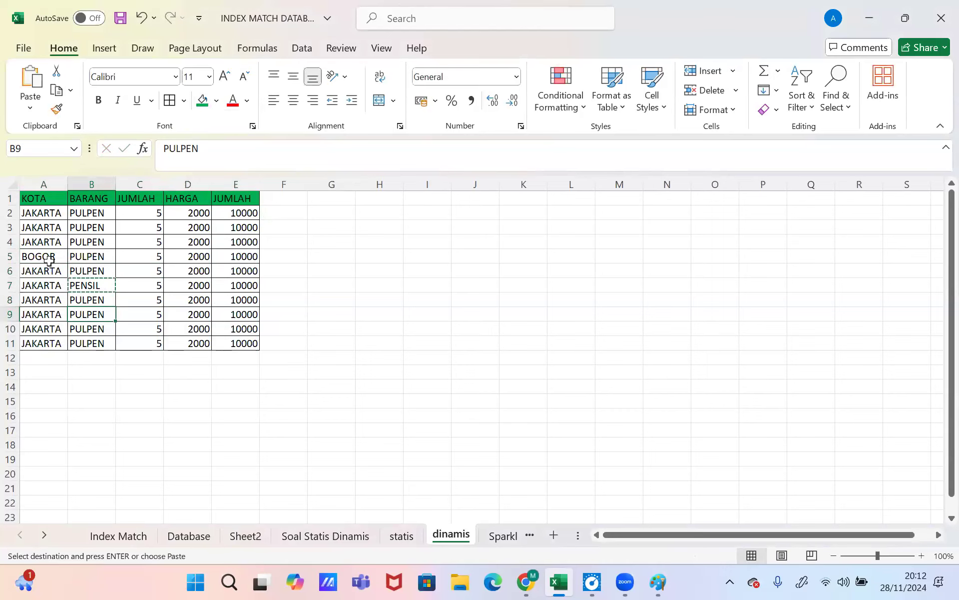
{"action": "key", "text": "Down"}
{"action": "key", "text": "ctrl+v"}
{"action": "key", "text": "Up"}
{"action": "key", "text": "Up"}
{"action": "key", "text": "Up"}
{"action": "key", "text": "Up"}
{"action": "key", "text": "Up"}
{"action": "key", "text": "Up"}
{"action": "key", "text": "Up"}
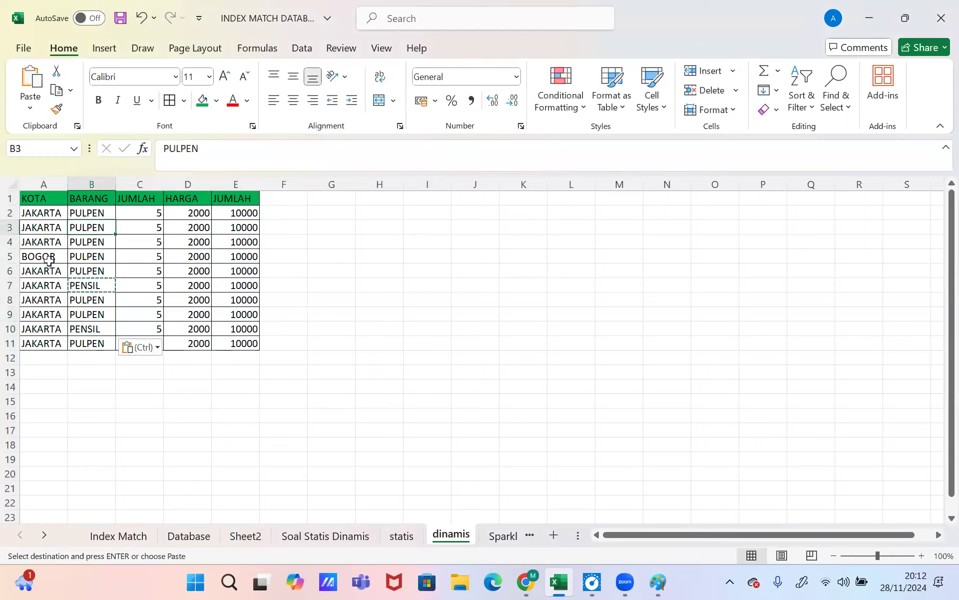
{"action": "key", "text": "ctrl+v"}
Step: Copy BOGOR from A5 into A7 and A9 of the KOTA column
{"action": "key", "text": "Down"}
{"action": "key", "text": "Down"}
{"action": "key", "text": "Down"}
{"action": "key", "text": "Down"}
{"action": "key", "text": "Down"}
{"action": "key", "text": "Left"}
{"action": "key", "text": "Up"}
{"action": "key", "text": "Up"}
{"action": "key", "text": "Up"}
{"action": "key", "text": "Up"}
{"action": "key", "text": "Escape"}
{"action": "key", "text": "Down"}
{"action": "key", "text": "ctrl+c"}
{"action": "key", "text": "Down"}
{"action": "key", "text": "Down"}
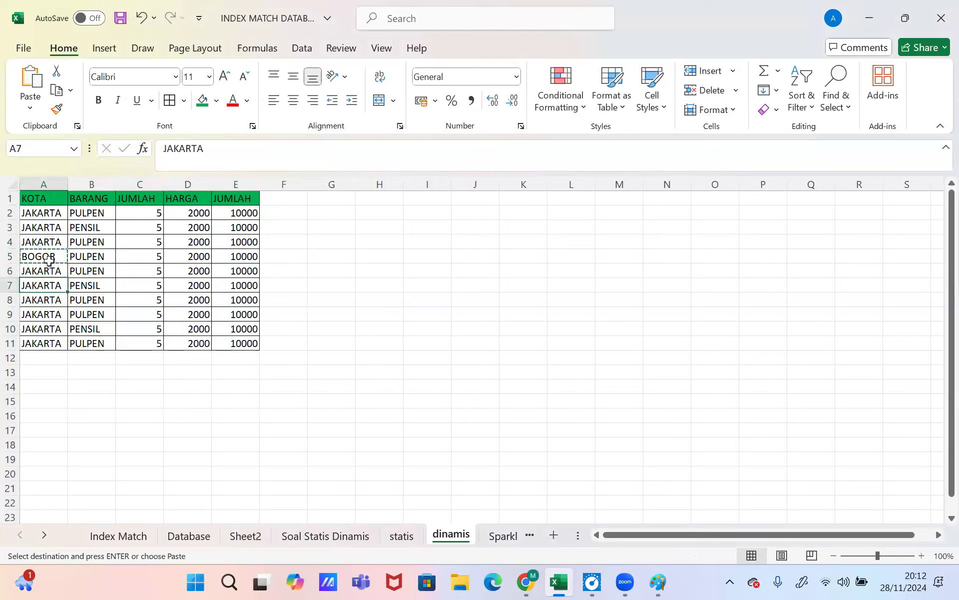
{"action": "key", "text": "ctrl+v"}
{"action": "key", "text": "Down"}
{"action": "key", "text": "Down"}
{"action": "key", "text": "Down"}
{"action": "key", "text": "ctrl"}
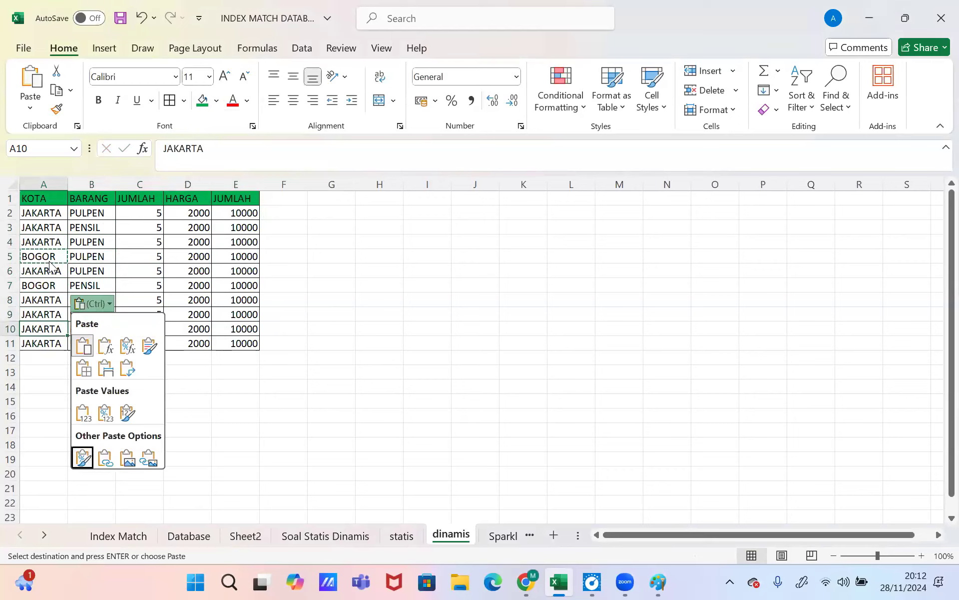
{"action": "key", "text": "Escape"}
{"action": "key", "text": "Up"}
{"action": "key", "text": "ctrl+v"}
Step: Enter TANGERANG as the city in A10 and widen column A to fit the full name
{"action": "key", "text": "Down"}
{"action": "type", "text": "TANGERANG"}
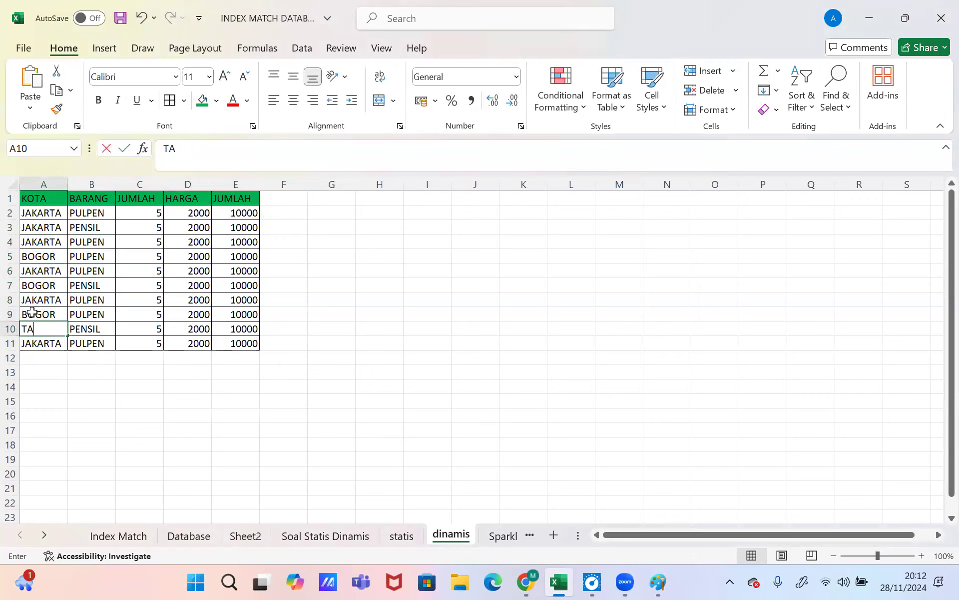
{"action": "key", "text": "Return"}
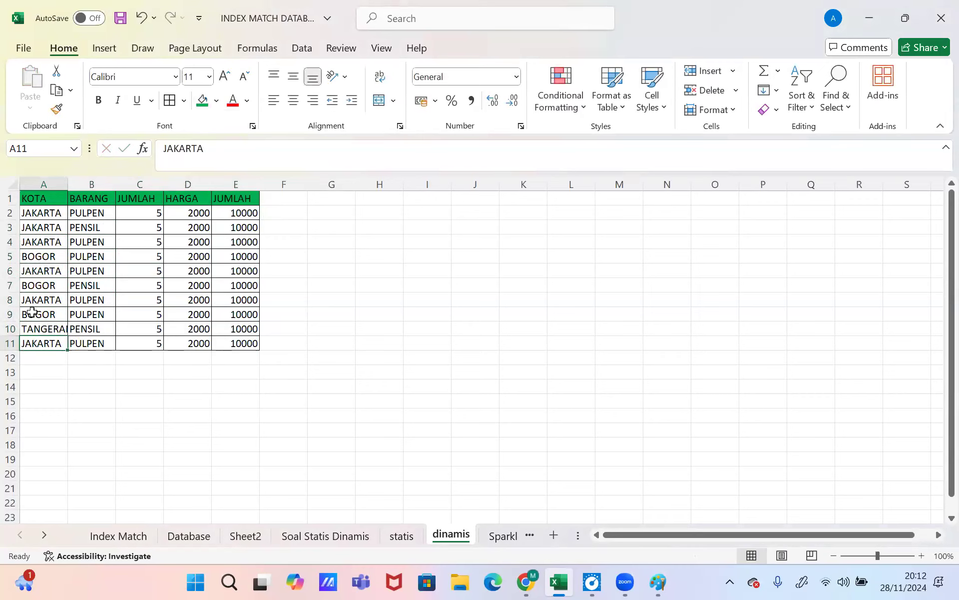
{"action": "left_click_drag", "start_coordinate": [70, 187], "coordinate": [90, 187]}
Step: Set the HARGA value to 1000 for the PENSIL rows in D3, D7 and D10
{"action": "left_click", "coordinate": [214, 226]}
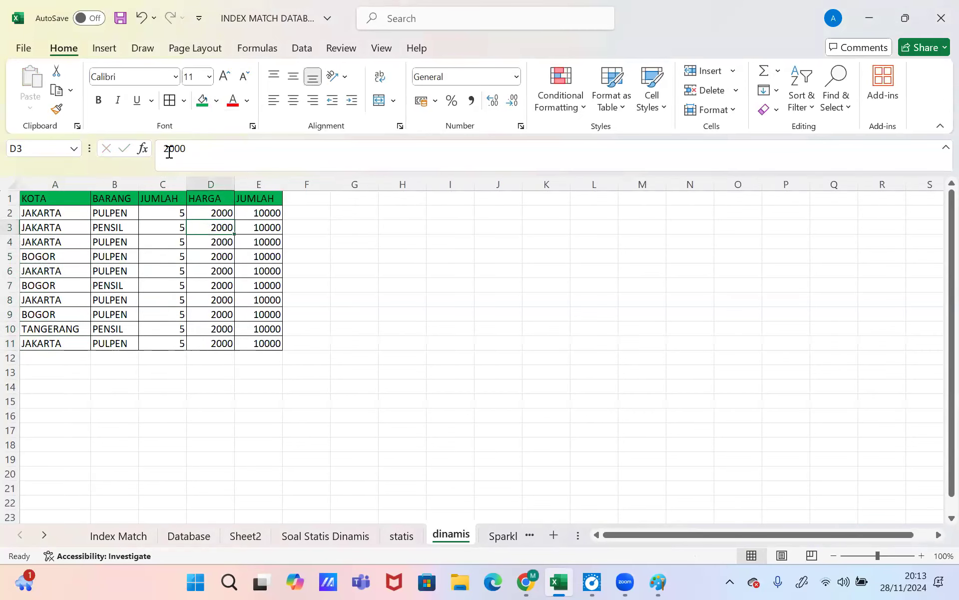
{"action": "left_click", "coordinate": [168, 152]}
{"action": "key", "text": "BackSpace"}
{"action": "type", "text": "1"}
{"action": "key", "text": "Return"}
{"action": "key", "text": "Up"}
{"action": "key", "text": "ctrl+c"}
{"action": "key", "text": "Down"}
{"action": "key", "text": "Down"}
{"action": "key", "text": "Down"}
{"action": "key", "text": "Down"}
{"action": "key", "text": "ctrl+v"}
{"action": "key", "text": "Down"}
{"action": "key", "text": "Down"}
{"action": "key", "text": "Down"}
{"action": "key", "text": "ctrl+v"}
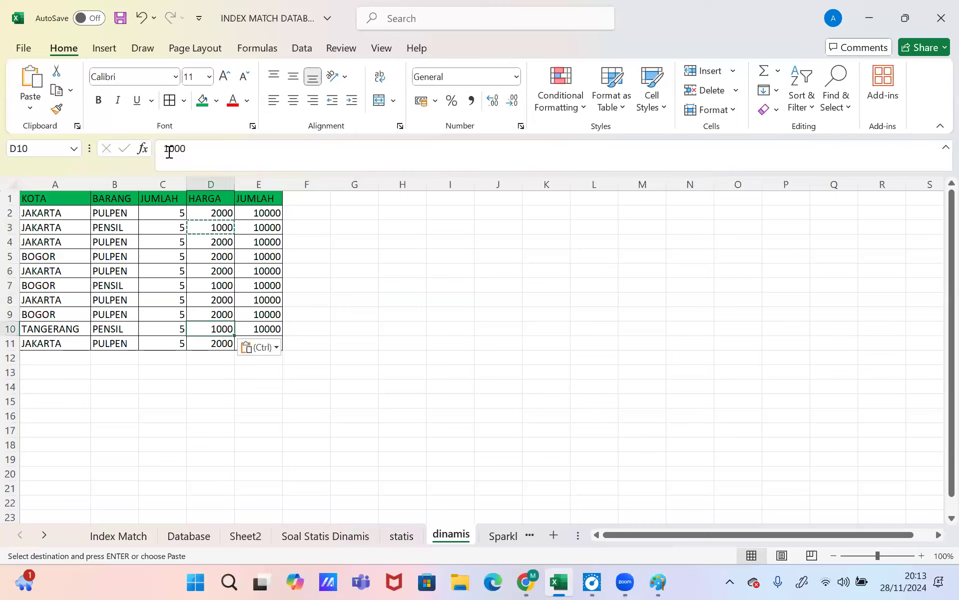
{"action": "key", "text": "Escape"}
Step: Clear the contents of the last JUMLAH column, cells E2:E11
{"action": "key", "text": "Right"}
{"action": "key", "text": "Right"}
{"action": "key", "text": "Left"}
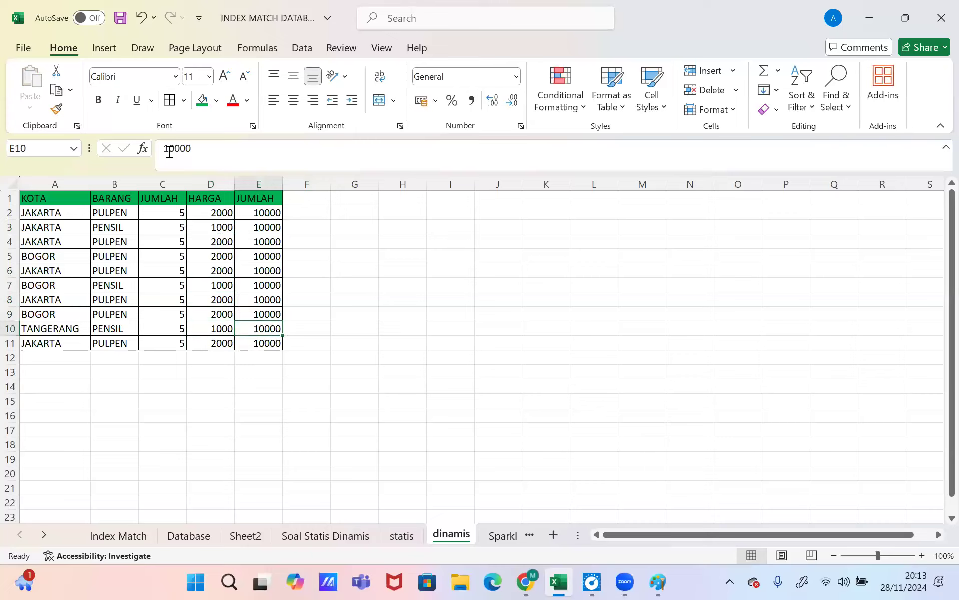
{"action": "key", "text": "Up"}
{"action": "key", "text": "Up"}
{"action": "key", "text": "Up"}
{"action": "key", "text": "Up"}
{"action": "key", "text": "Up"}
{"action": "key", "text": "Up"}
{"action": "key", "text": "Up"}
{"action": "key", "text": "Up"}
{"action": "key", "text": "Up"}
{"action": "key", "text": "Down"}
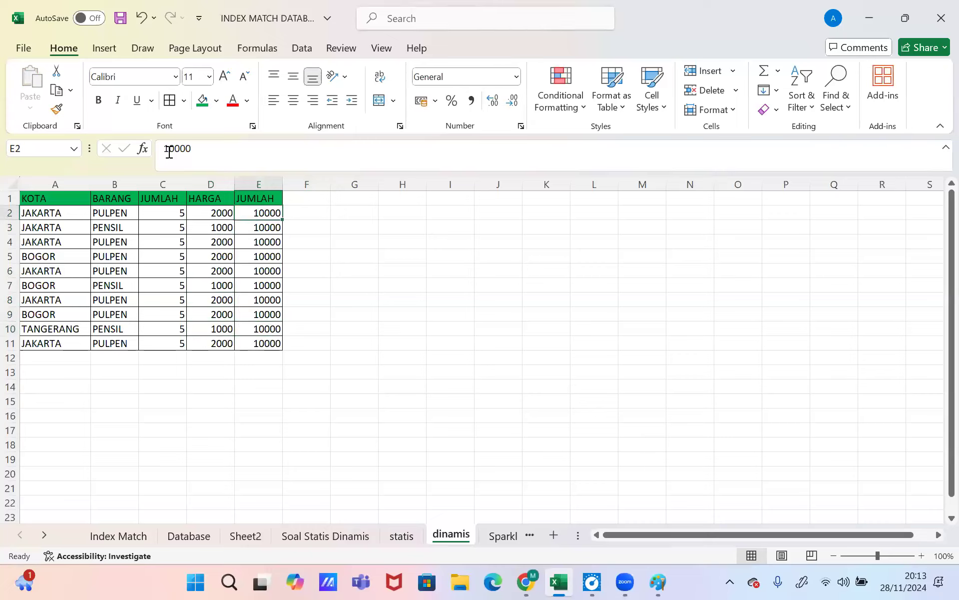
{"action": "key", "text": "shift+Down"}
{"action": "key", "text": "shift+Down"}
{"action": "key", "text": "shift+Down"}
{"action": "key", "text": "shift+Down"}
{"action": "key", "text": "shift+Down"}
{"action": "key", "text": "shift+Down"}
{"action": "key", "text": "shift+Down"}
{"action": "key", "text": "shift+Down"}
{"action": "key", "text": "shift+Down"}
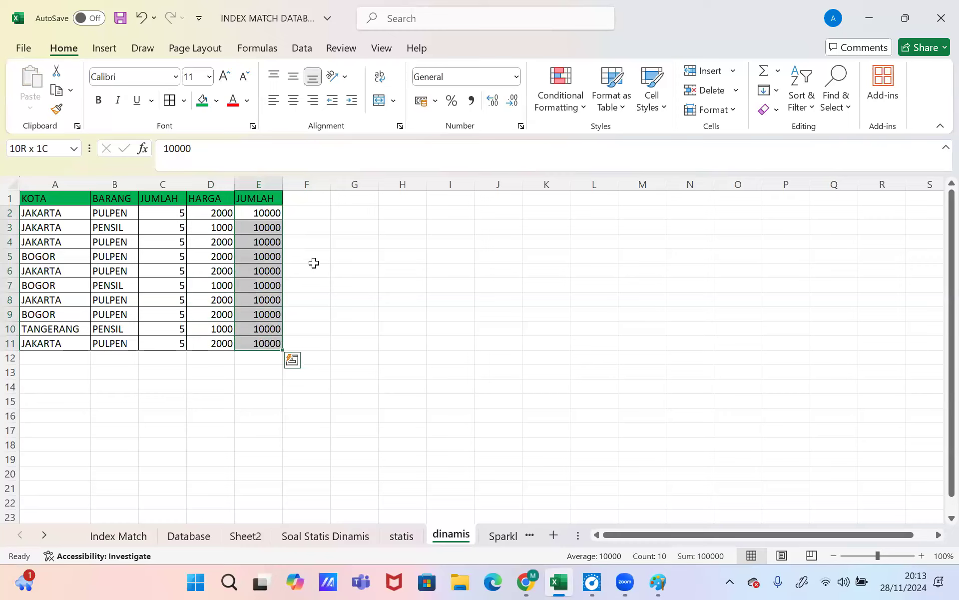
{"action": "right_click", "coordinate": [280, 250]}
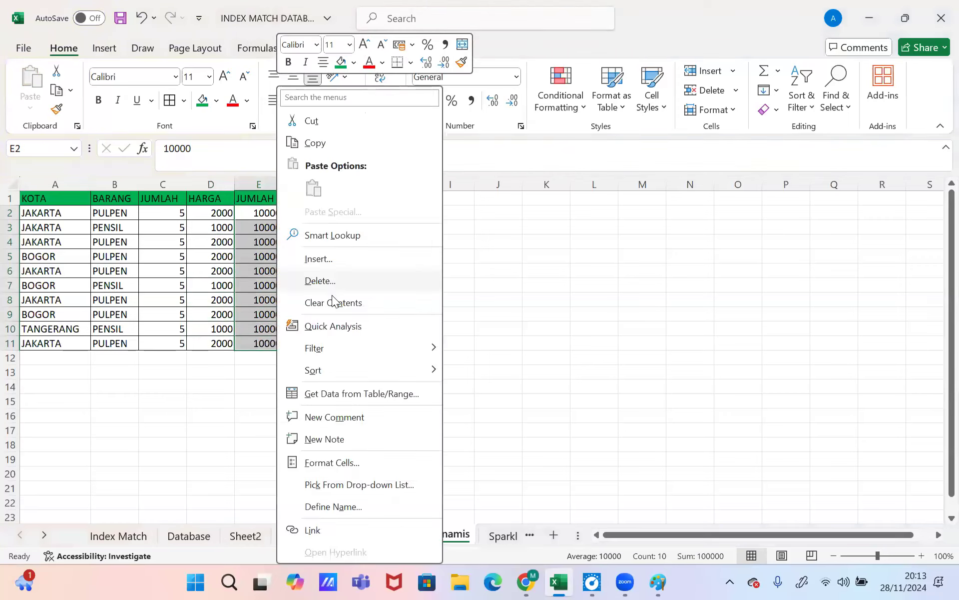
{"action": "left_click", "coordinate": [334, 302]}
Step: Enter the formula =C2*D2 in E2 and fill it down to E11
{"action": "left_click", "coordinate": [261, 215]}
{"action": "type", "text": "="}
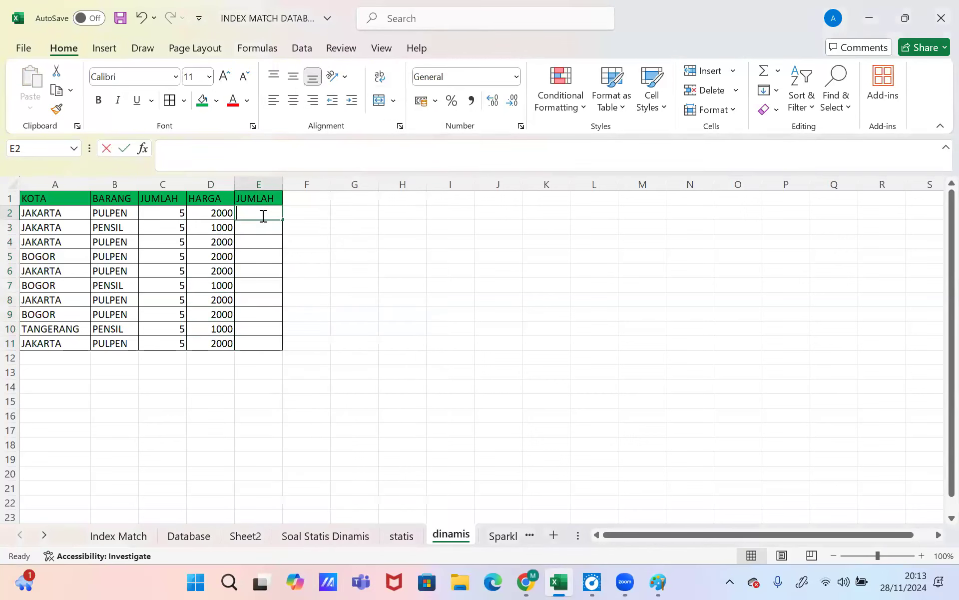
{"action": "left_click", "coordinate": [167, 216]}
{"action": "type", "text": "*"}
{"action": "left_click", "coordinate": [207, 214]}
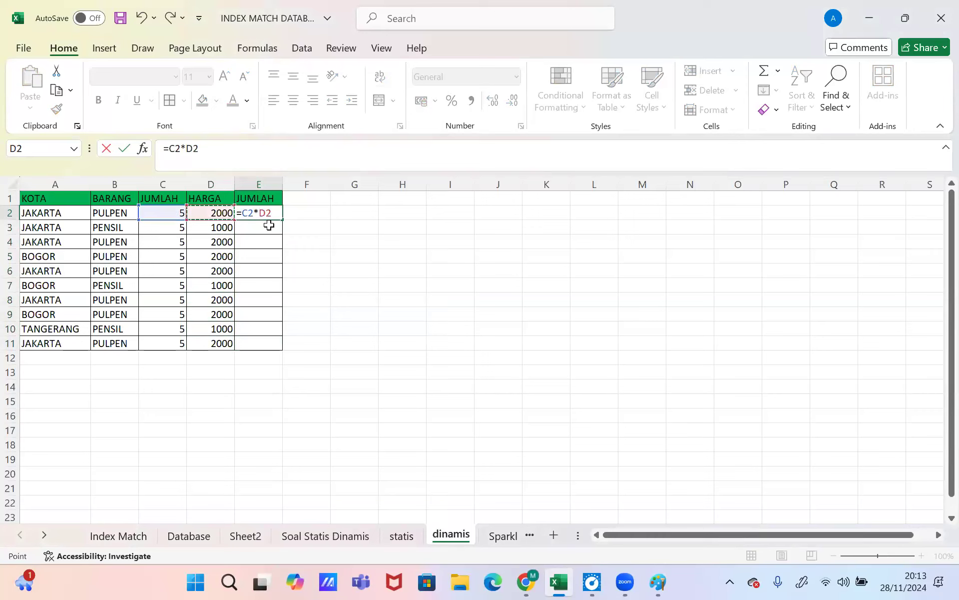
{"action": "key", "text": "Return"}
{"action": "left_click", "coordinate": [277, 212]}
{"action": "left_click_drag", "start_coordinate": [282, 220], "coordinate": [272, 339]}
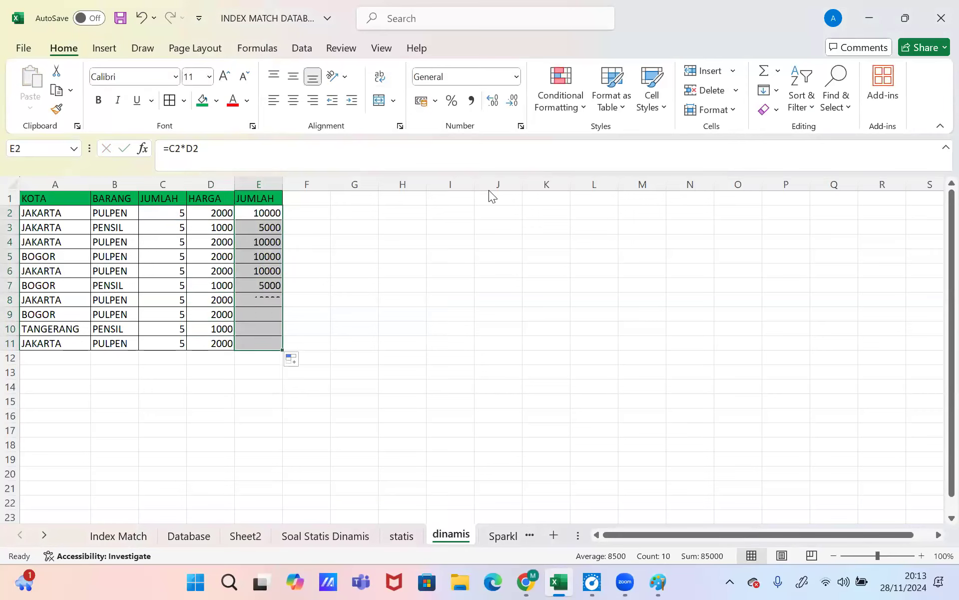
Step: Format the calculated amounts in E2:E11 as Rupiah with two decimals
{"action": "key", "text": "alt+h"}
{"action": "key", "text": "n"}
{"action": "left_click", "coordinate": [489, 209]}
{"action": "left_click", "coordinate": [329, 230]}
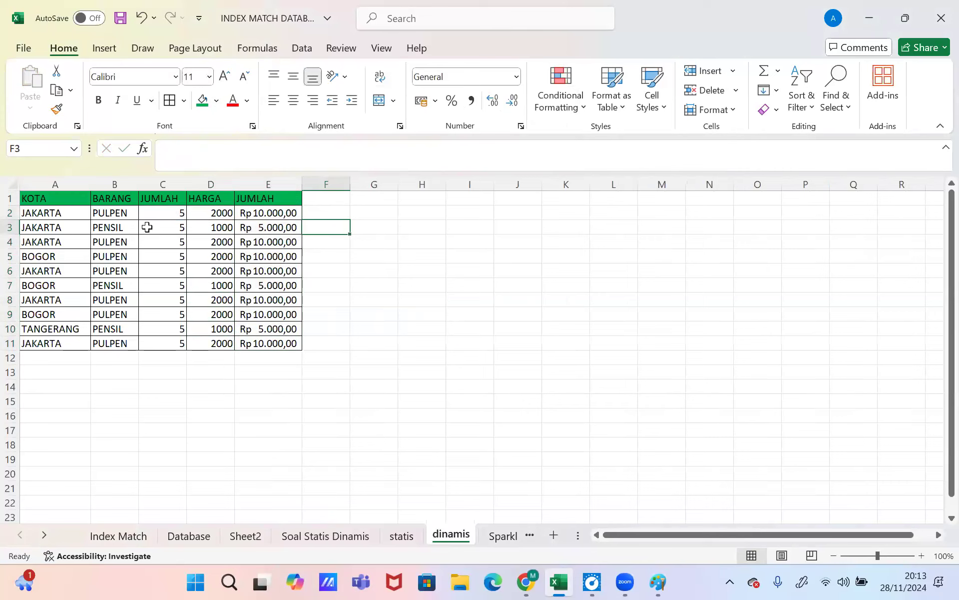
Step: Convert the range A1:E11 into a table with headers
{"action": "left_click", "coordinate": [83, 228]}
{"action": "left_click_drag", "start_coordinate": [47, 198], "coordinate": [258, 339]}
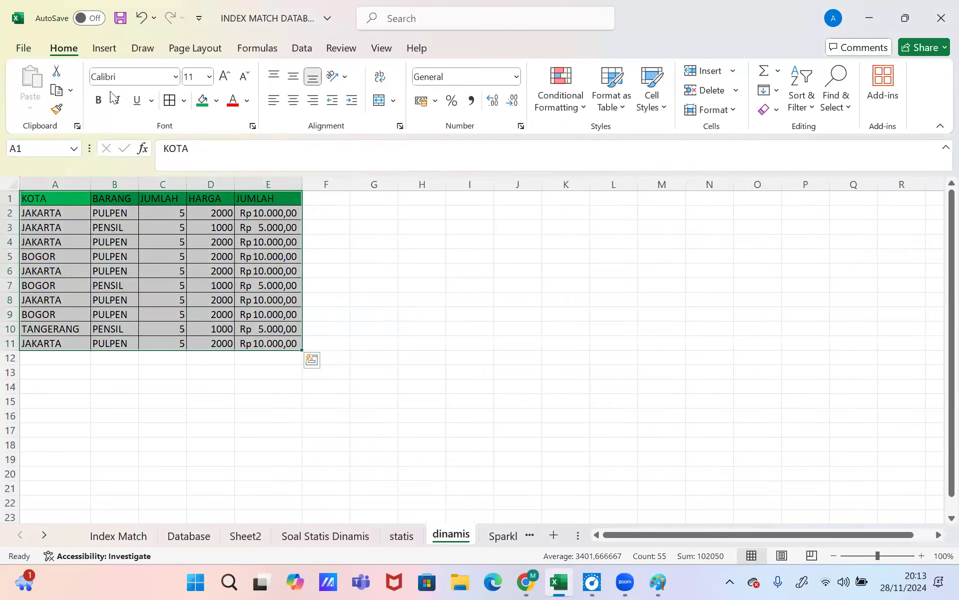
{"action": "left_click", "coordinate": [99, 51]}
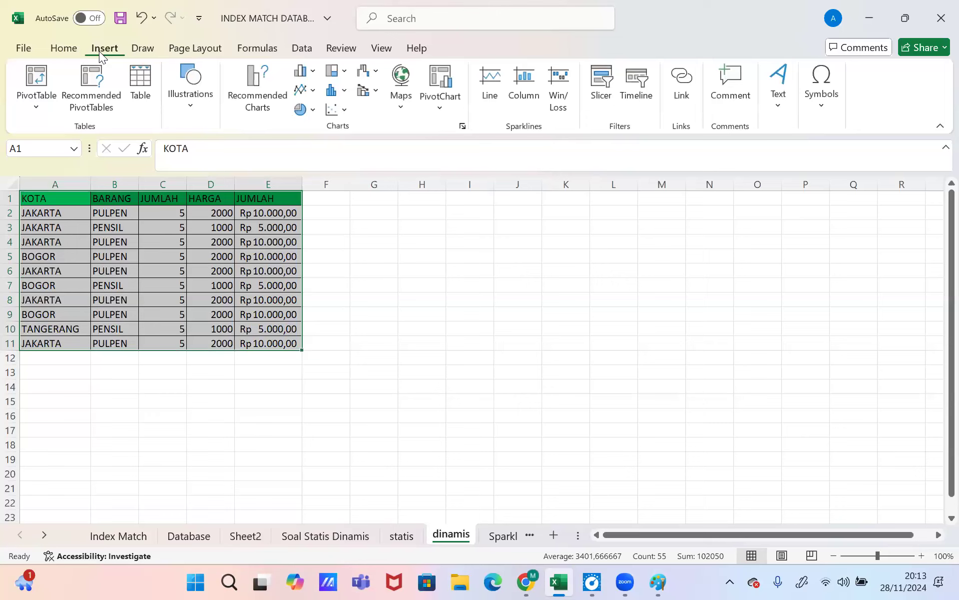
{"action": "left_click", "coordinate": [131, 82]}
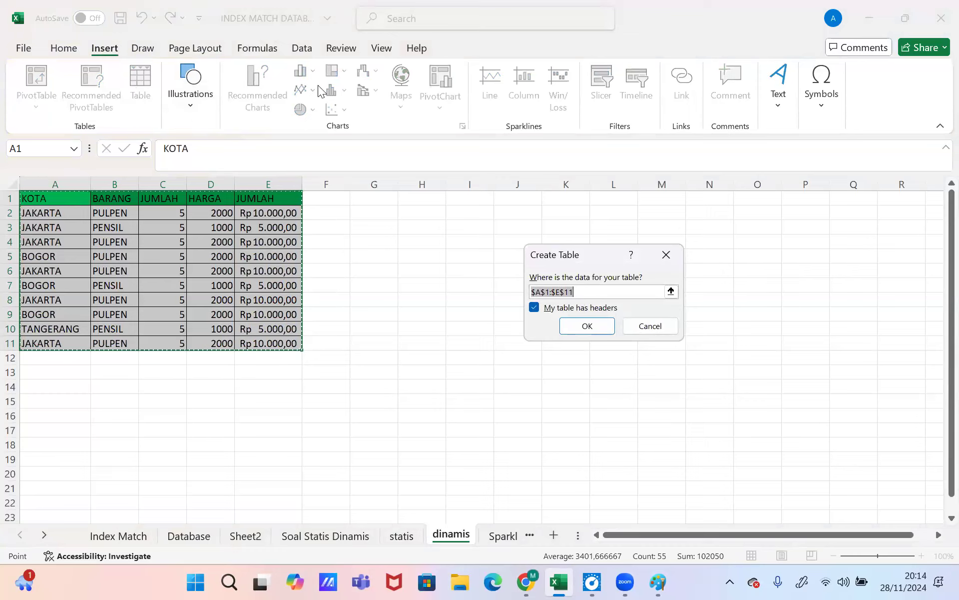
{"action": "left_click", "coordinate": [575, 326]}
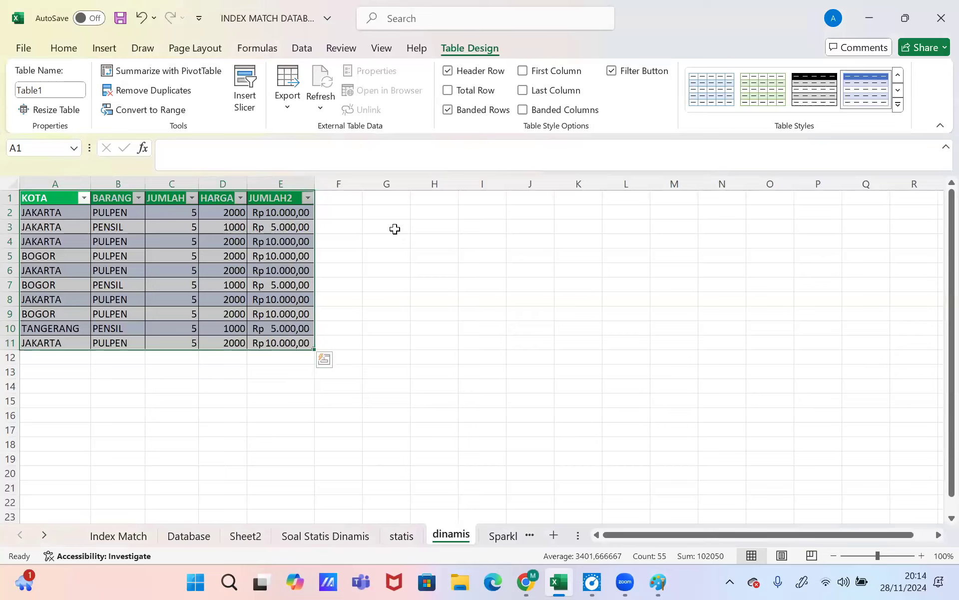
Step: Undo the table conversion and the Rupiah formatting of column E
{"action": "left_click", "coordinate": [138, 20]}
{"action": "left_click", "coordinate": [139, 20]}
Step: Insert a table over the data range A1:E11, using the first row as headers
{"action": "left_click_drag", "start_coordinate": [46, 199], "coordinate": [247, 341]}
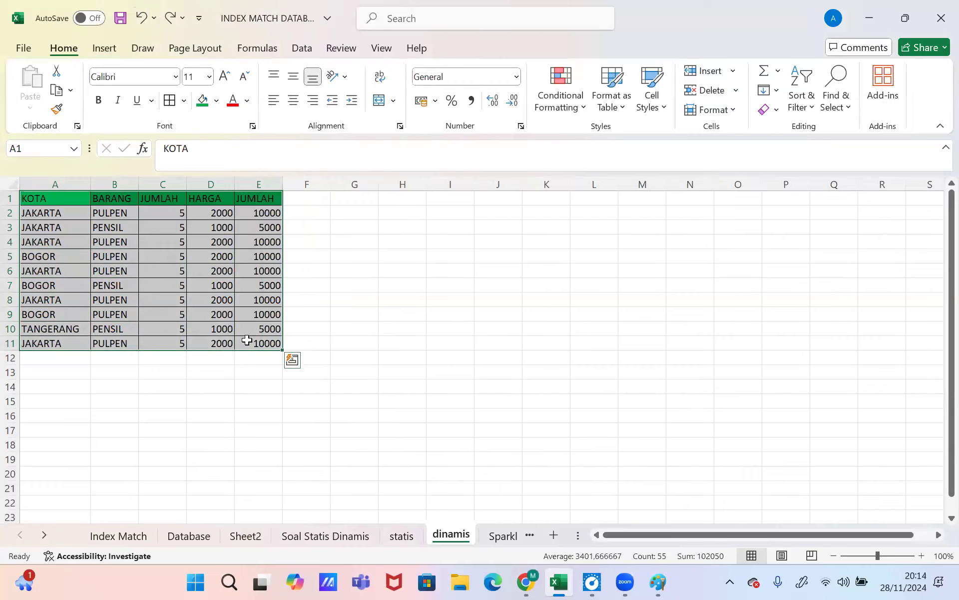
{"action": "left_click", "coordinate": [102, 49]}
{"action": "left_click", "coordinate": [132, 86]}
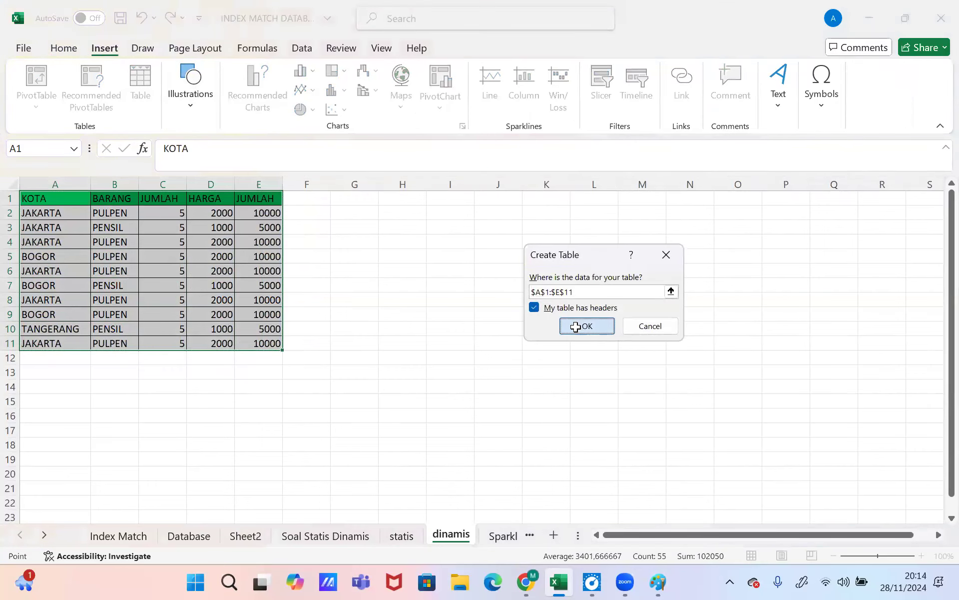
{"action": "left_click", "coordinate": [576, 327]}
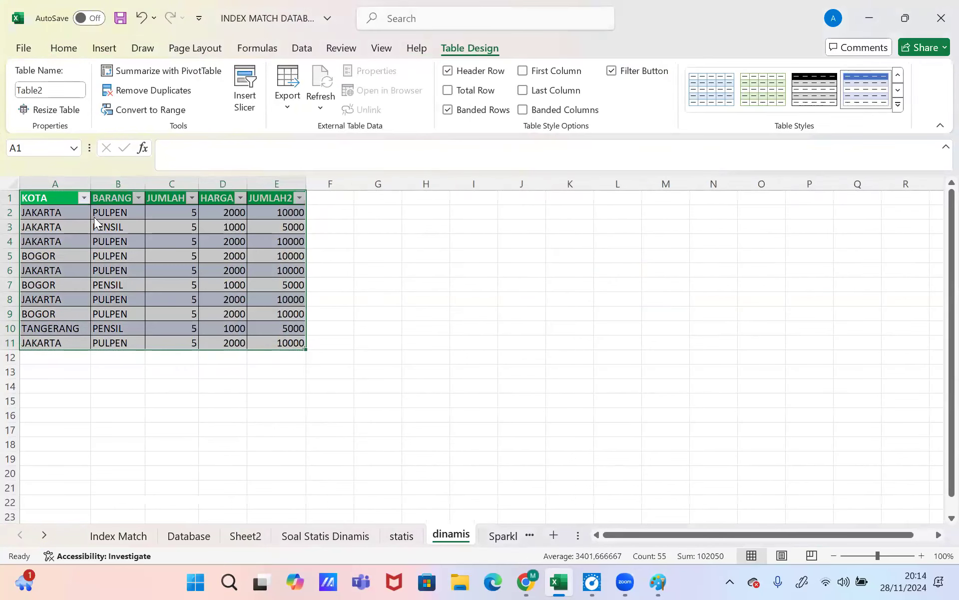
Step: Filter the table's KOTA column to show only BOGOR
{"action": "left_click", "coordinate": [83, 198]}
{"action": "left_click", "coordinate": [129, 344]}
{"action": "left_click", "coordinate": [129, 358]}
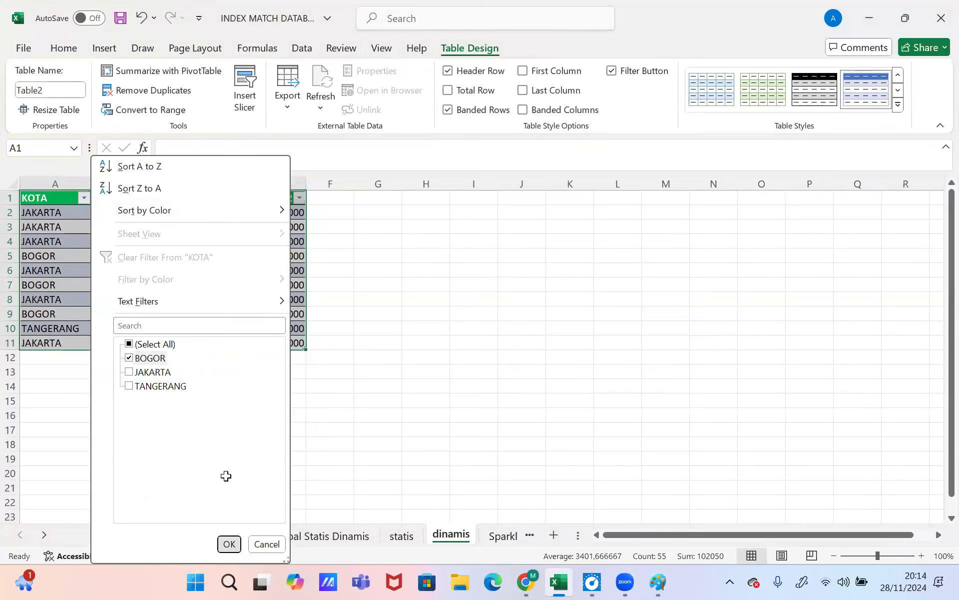
{"action": "key", "text": "Return"}
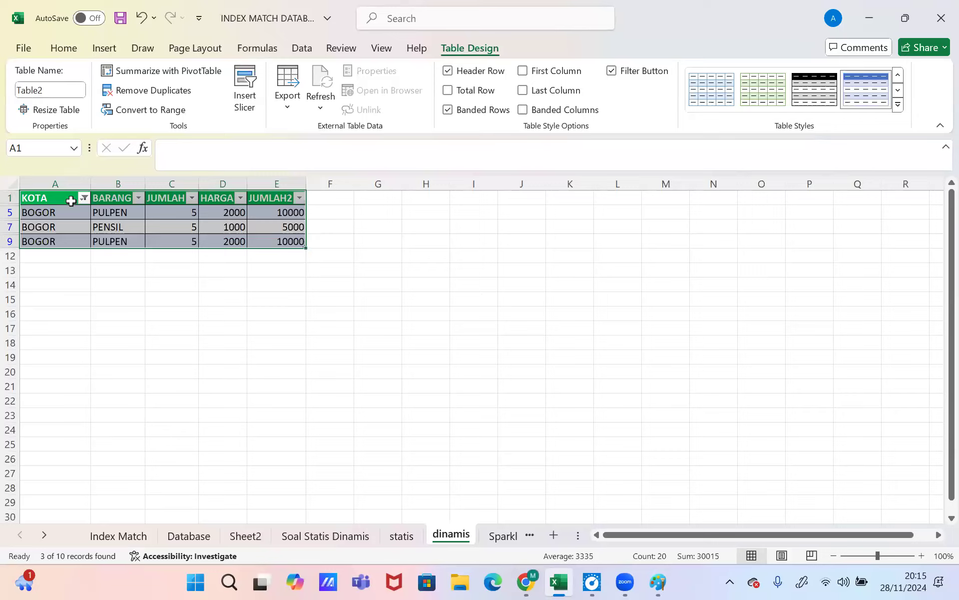
Step: Show all cities again in the table's KOTA filter: BOGOR, JAKARTA and TANGERANG
{"action": "left_click", "coordinate": [84, 202]}
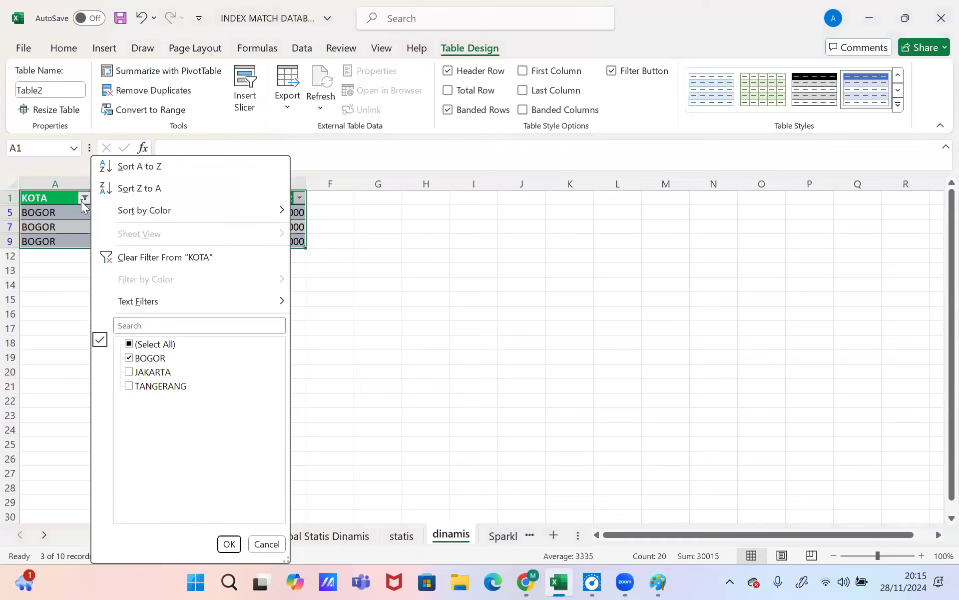
{"action": "left_click", "coordinate": [129, 372]}
{"action": "key", "text": "Down"}
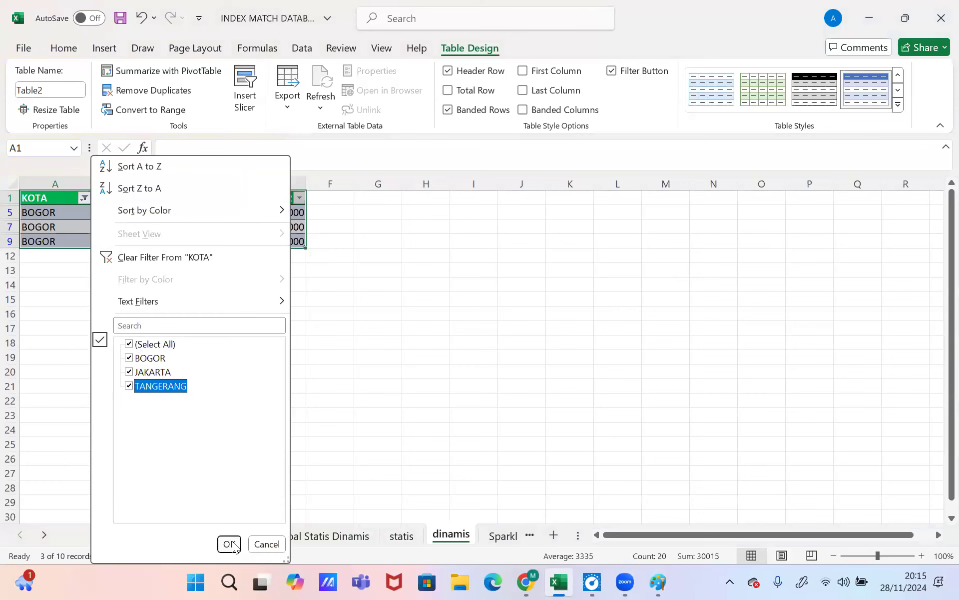
{"action": "left_click", "coordinate": [229, 544]}
Step: Filter the table's KOTA column to show only JAKARTA
{"action": "left_click", "coordinate": [83, 198]}
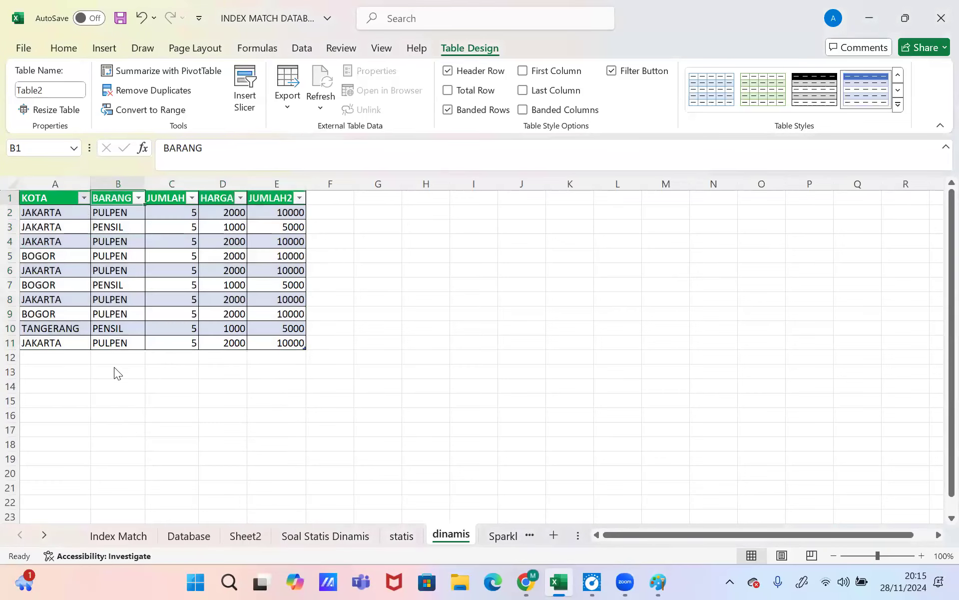
{"action": "left_click", "coordinate": [128, 357]}
{"action": "left_click", "coordinate": [129, 372]}
{"action": "left_click", "coordinate": [129, 386]}
{"action": "left_click", "coordinate": [133, 373]}
{"action": "left_click", "coordinate": [129, 372]}
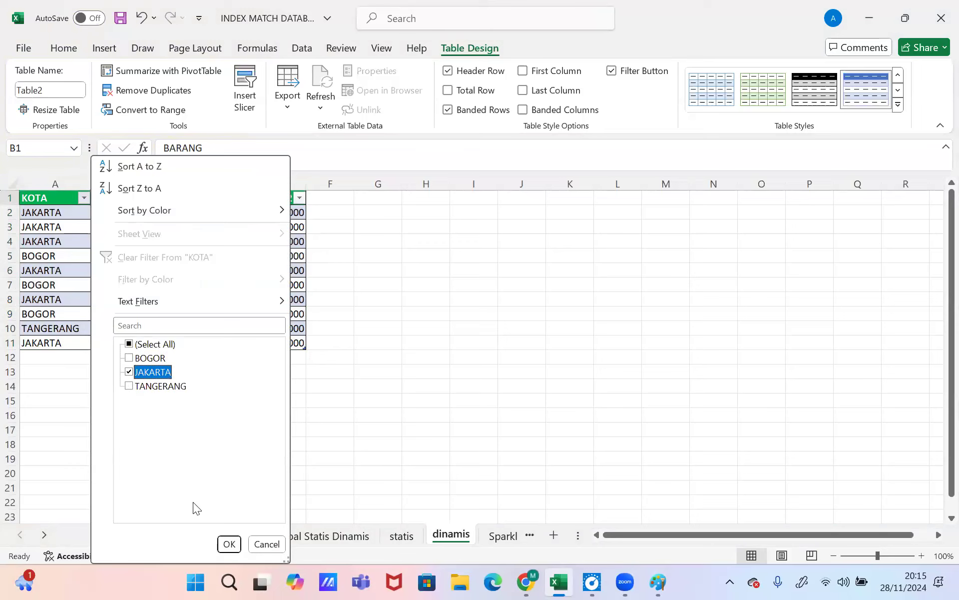
{"action": "left_click", "coordinate": [228, 544]}
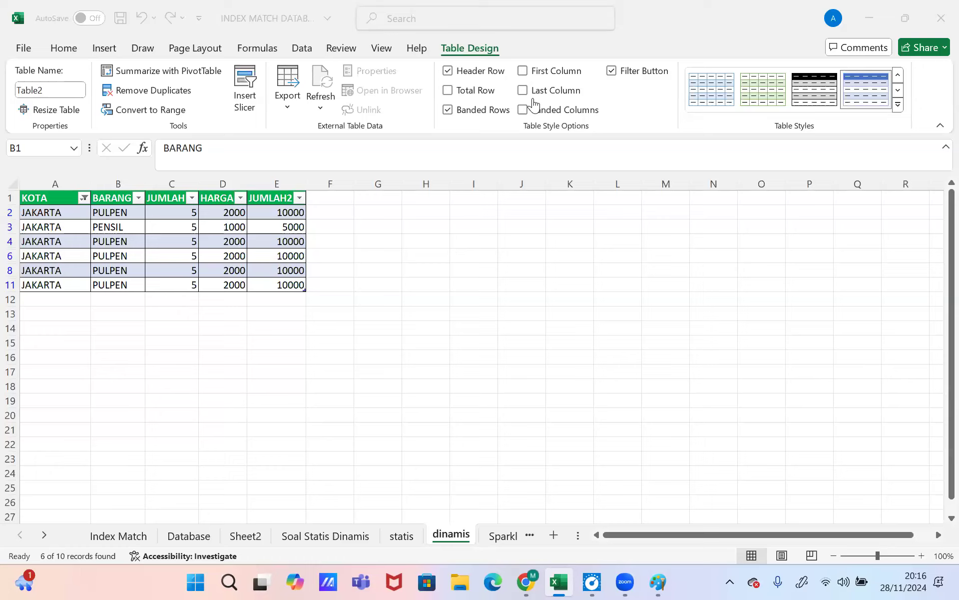
Step: Try the First Column and Last Column style options on the table and turn both off again
{"action": "left_click", "coordinate": [522, 71]}
{"action": "left_click", "coordinate": [523, 90]}
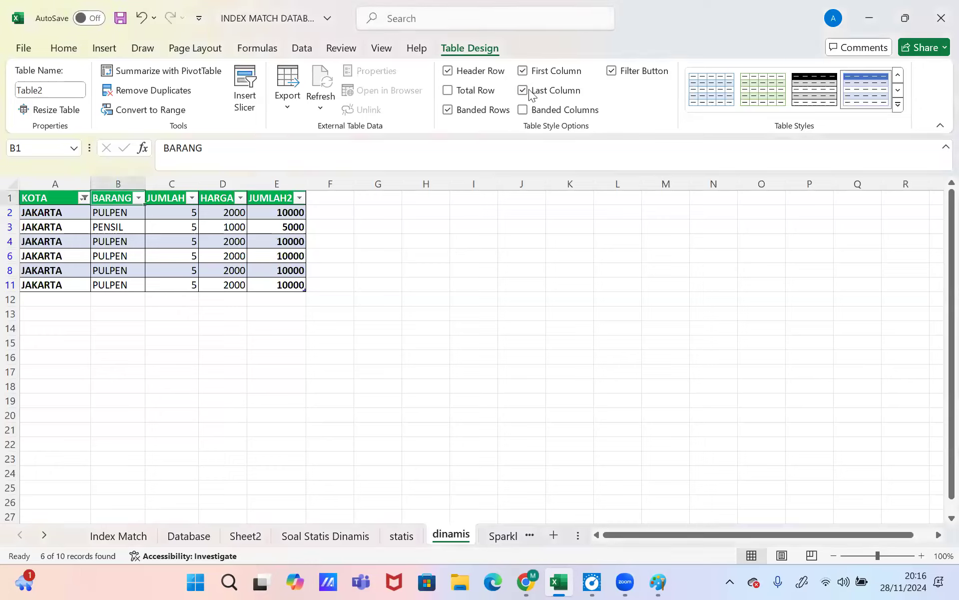
{"action": "left_click", "coordinate": [523, 71]}
{"action": "left_click", "coordinate": [525, 89]}
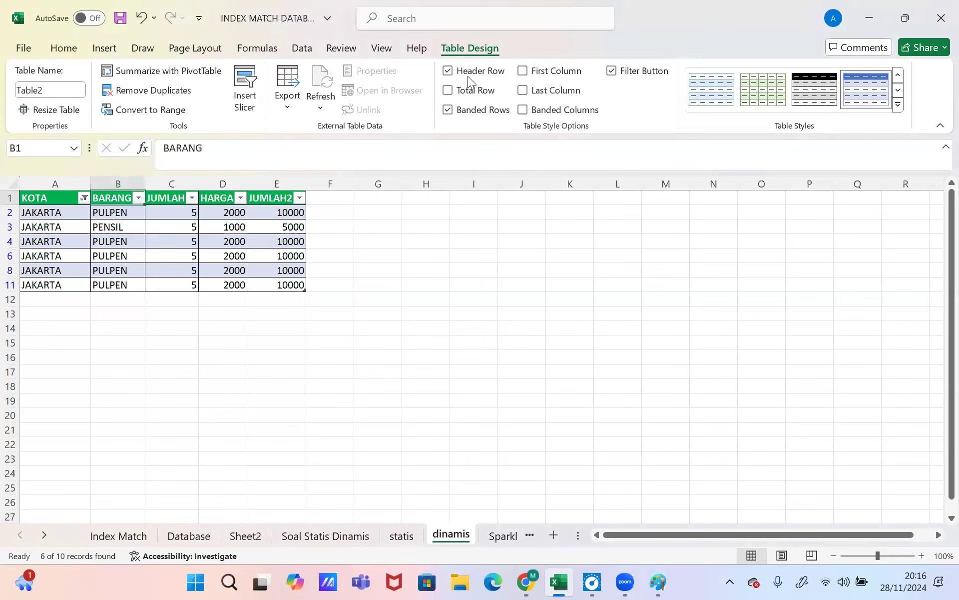
Step: Go to the Index Match sheet and move the pasted picture down to about row 19
{"action": "left_click", "coordinate": [118, 534]}
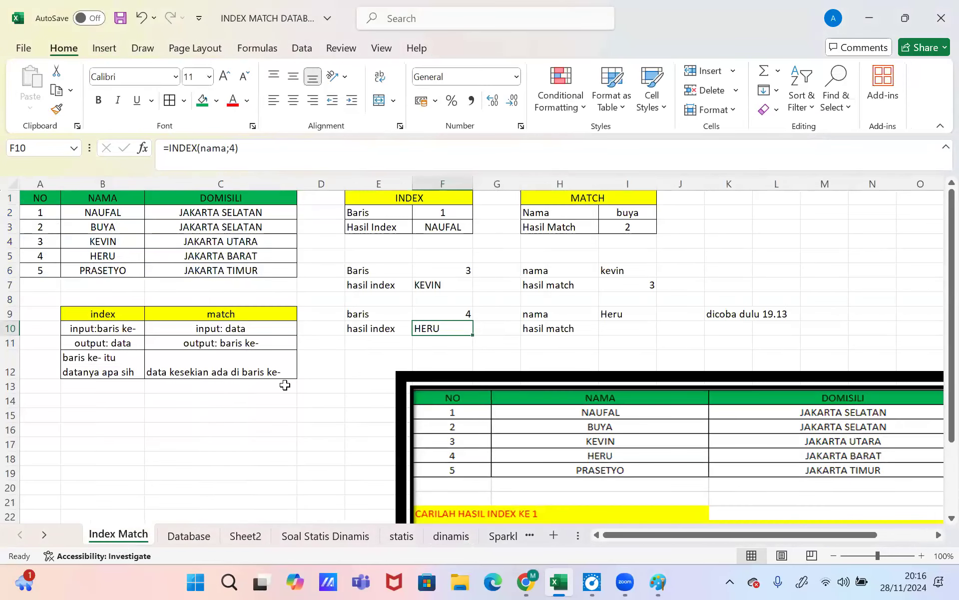
{"action": "left_click", "coordinate": [285, 378]}
{"action": "left_click", "coordinate": [433, 451]}
{"action": "left_click_drag", "start_coordinate": [433, 451], "coordinate": [427, 544]}
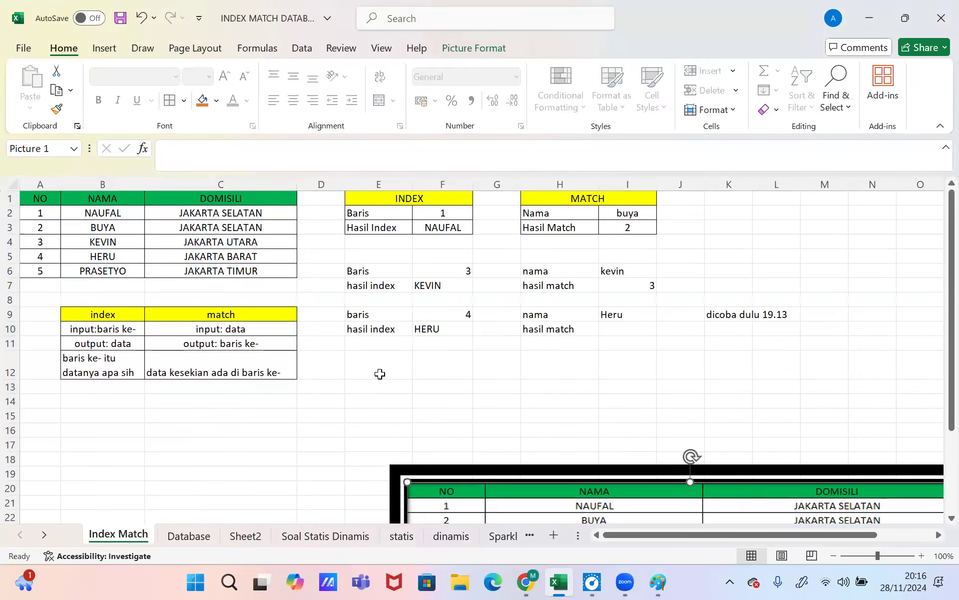
{"action": "left_click", "coordinate": [379, 373]}
{"action": "left_click", "coordinate": [399, 390]}
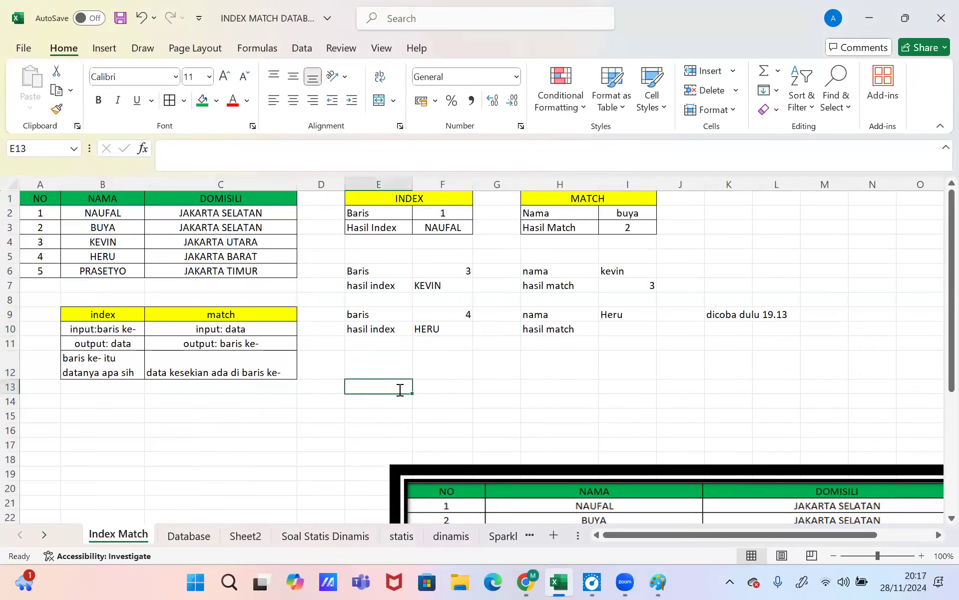
{"action": "type", "text": "BARI"}
{"action": "key", "text": "BackSpace"}
{"action": "key", "text": "BackSpace"}
{"action": "key", "text": "BackSpace"}
{"action": "key", "text": "BackSpace"}
Step: Copy the baris and nama exercise block E9:I10 to a new block starting at E13
{"action": "key", "text": "Up"}
{"action": "key", "text": "Up"}
{"action": "key", "text": "Up"}
{"action": "key", "text": "Up"}
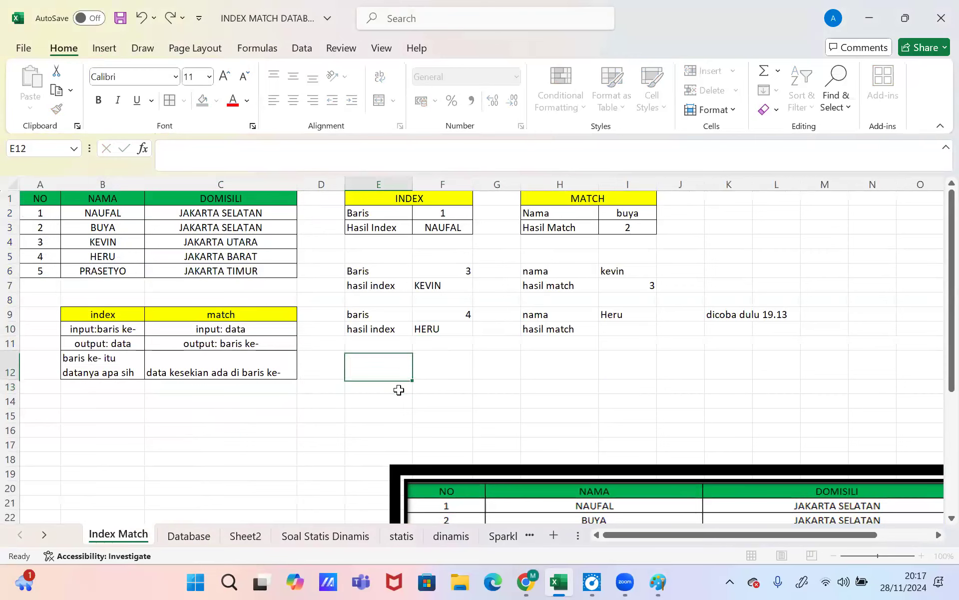
{"action": "key", "text": "shift+Right"}
{"action": "key", "text": "shift+Right"}
{"action": "key", "text": "shift+Right"}
{"action": "key", "text": "shift+Right"}
{"action": "key", "text": "shift+Down"}
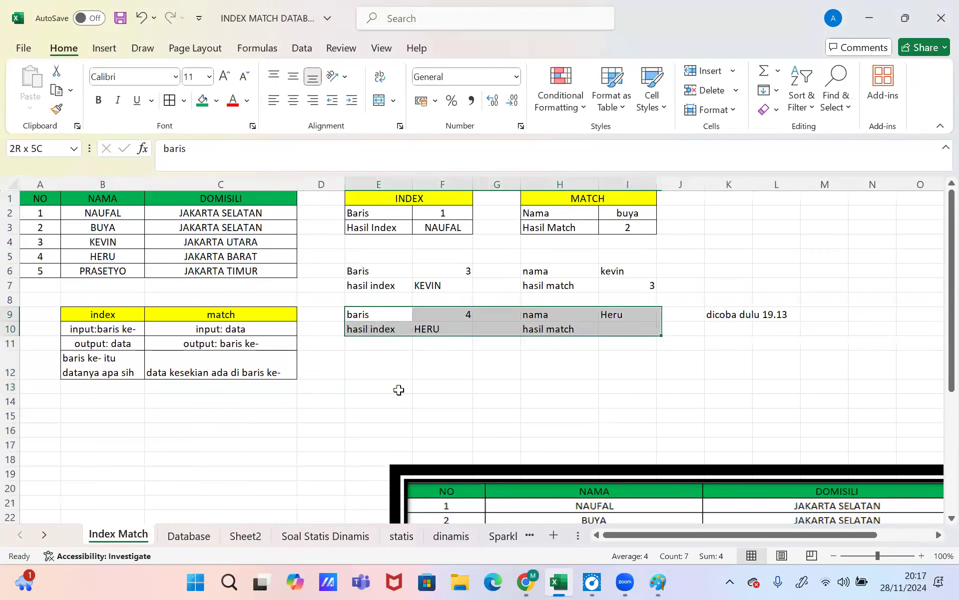
{"action": "key", "text": "ctrl+c"}
{"action": "key", "text": "Down"}
{"action": "key", "text": "Down"}
{"action": "key", "text": "Down"}
{"action": "key", "text": "Down"}
{"action": "key", "text": "ctrl+v"}
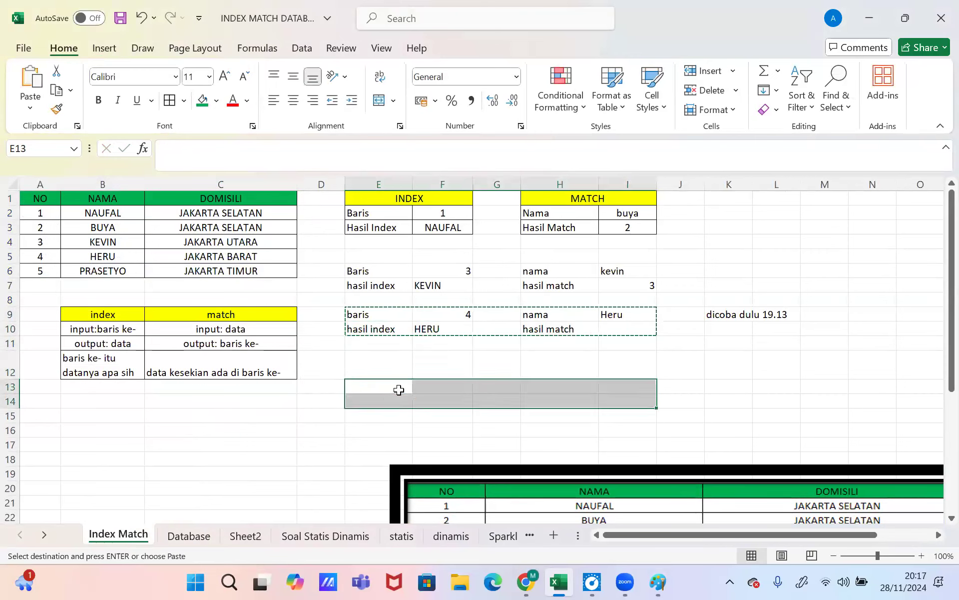
Step: Paste a second copy of the exercise block starting at E17
{"action": "key", "text": "Down"}
{"action": "key", "text": "Down"}
{"action": "key", "text": "Down"}
{"action": "key", "text": "Down"}
{"action": "key", "text": "ctrl+v"}
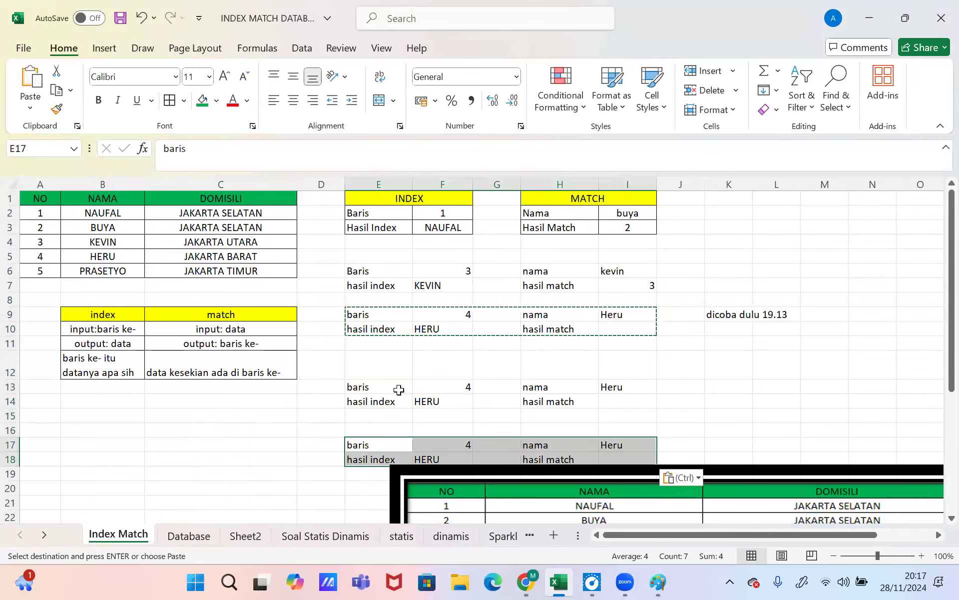
Step: Set the baris value in F13 to 5
{"action": "left_click", "coordinate": [452, 482]}
{"action": "scroll", "coordinate": [452, 370], "scroll_direction": "down", "scroll_amount": 1}
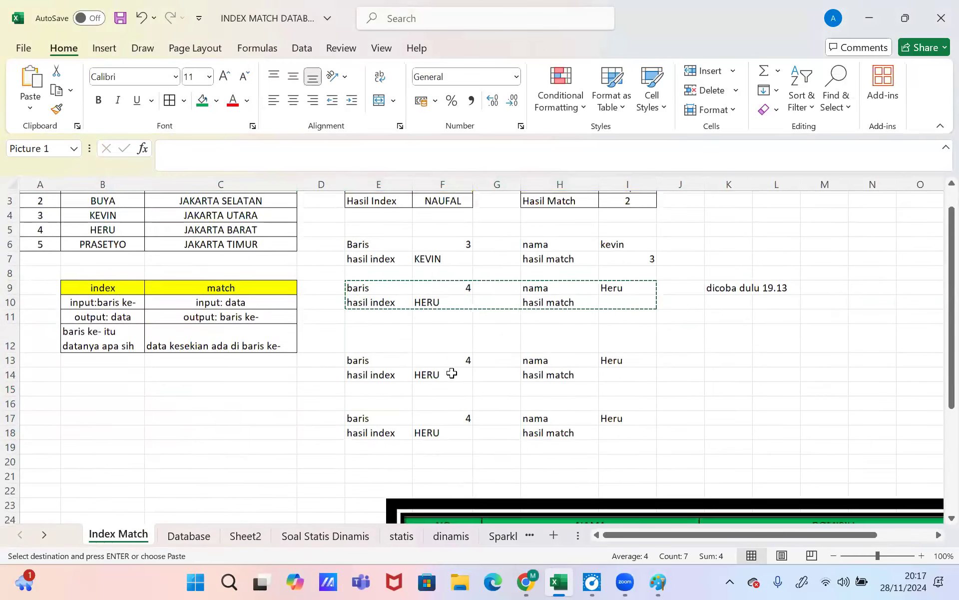
{"action": "left_click", "coordinate": [453, 356]}
{"action": "type", "text": "4"}
{"action": "key", "text": "BackSpace"}
{"action": "type", "text": "5"}
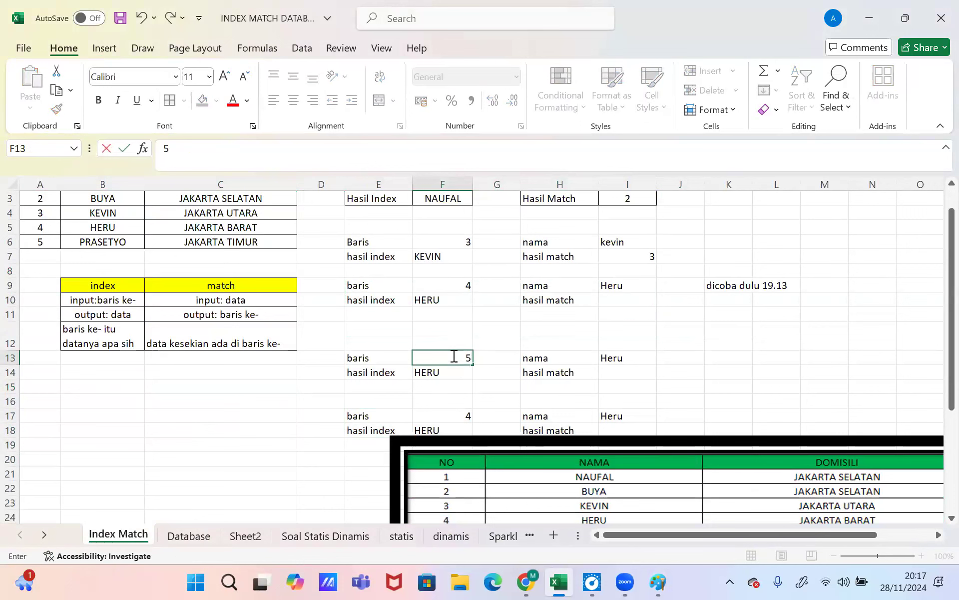
{"action": "key", "text": "Return"}
Step: Replace the name in I13 with the fifth name of the NAMA list
{"action": "key", "text": "Up"}
{"action": "key", "text": "Right"}
{"action": "key", "text": "Right"}
{"action": "key", "text": "Right"}
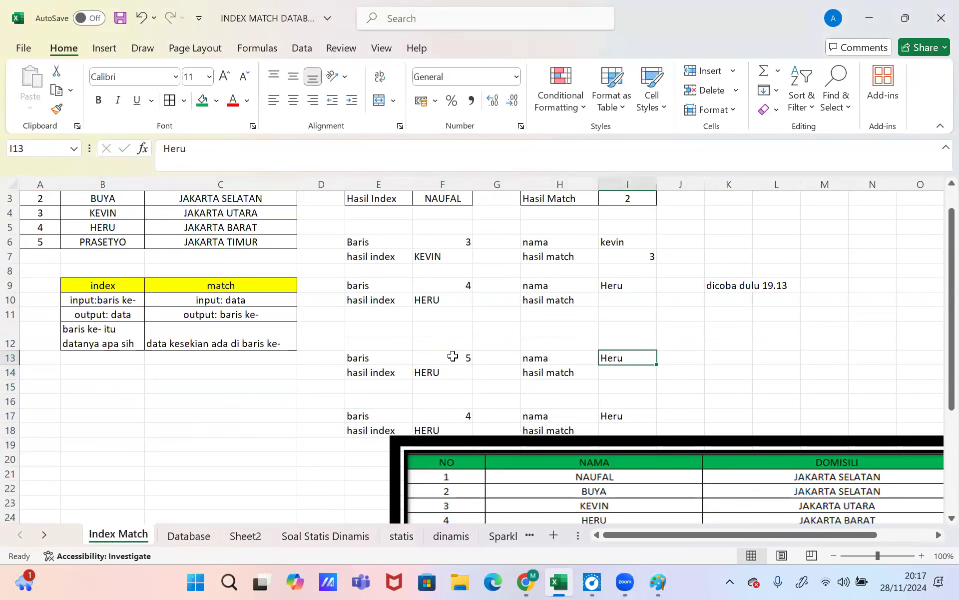
{"action": "type", "text": "Pra"}
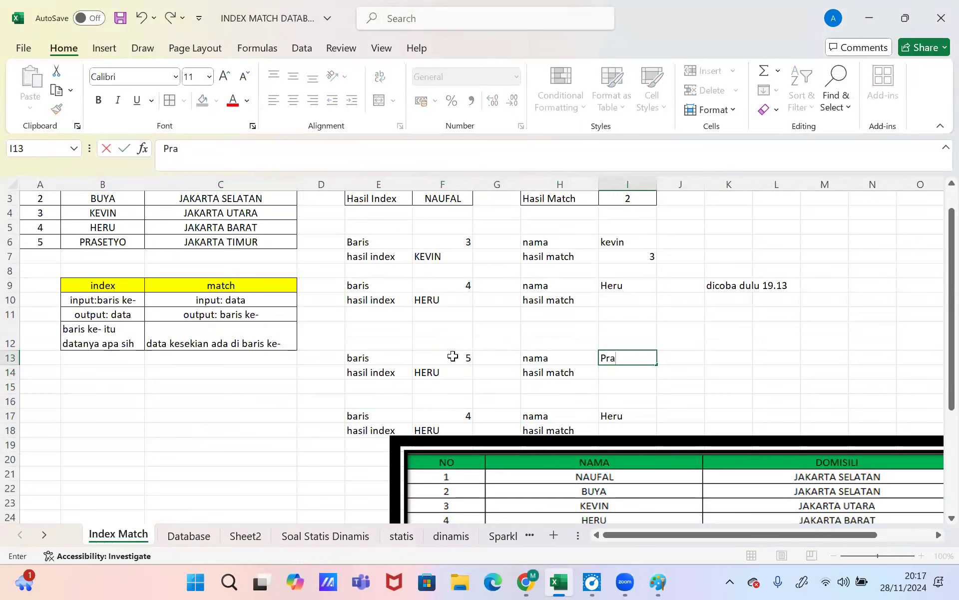
{"action": "type", "text": "setyo"}
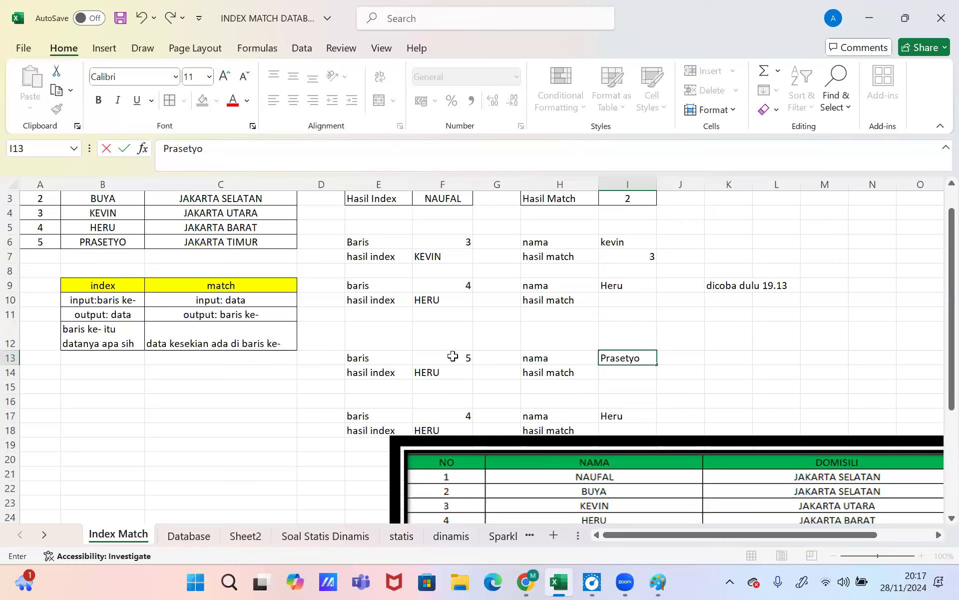
{"action": "key", "text": "Return"}
Step: Set the baris value in F17 to 2
{"action": "key", "text": "Left"}
{"action": "key", "text": "Left"}
{"action": "key", "text": "Down"}
{"action": "key", "text": "Down"}
{"action": "key", "text": "Left"}
{"action": "key", "text": "Down"}
{"action": "type", "text": "2"}
{"action": "key", "text": "Up"}
{"action": "key", "text": "Up"}
{"action": "key", "text": "Up"}
{"action": "key", "text": "Up"}
{"action": "key", "text": "Up"}
{"action": "key", "text": "Up"}
{"action": "key", "text": "Up"}
{"action": "key", "text": "Up"}
{"action": "key", "text": "Up"}
{"action": "key", "text": "Up"}
{"action": "key", "text": "Up"}
{"action": "key", "text": "Up"}
{"action": "key", "text": "Up"}
{"action": "key", "text": "Up"}
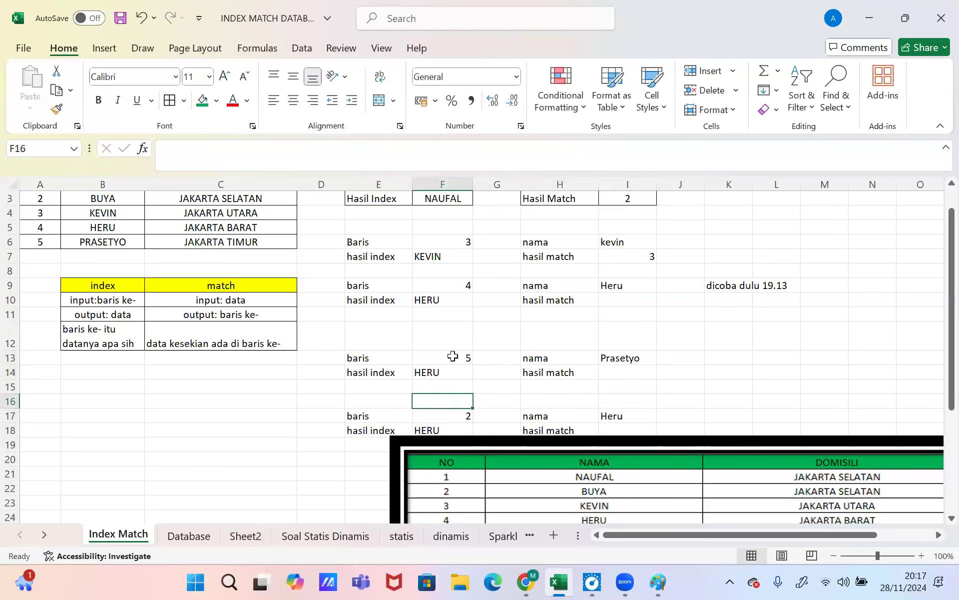
{"action": "key", "text": "Up"}
{"action": "key", "text": "Down"}
{"action": "key", "text": "Down"}
{"action": "key", "text": "Down"}
{"action": "key", "text": "Down"}
{"action": "key", "text": "Down"}
{"action": "key", "text": "Down"}
{"action": "key", "text": "Down"}
{"action": "key", "text": "Down"}
{"action": "key", "text": "Down"}
{"action": "key", "text": "Down"}
{"action": "key", "text": "Down"}
{"action": "key", "text": "Down"}
{"action": "key", "text": "Down"}
{"action": "key", "text": "Down"}
{"action": "key", "text": "Down"}
{"action": "key", "text": "Down"}
{"action": "key", "text": "Down"}
{"action": "key", "text": "Down"}
{"action": "key", "text": "Down"}
{"action": "key", "text": "Down"}
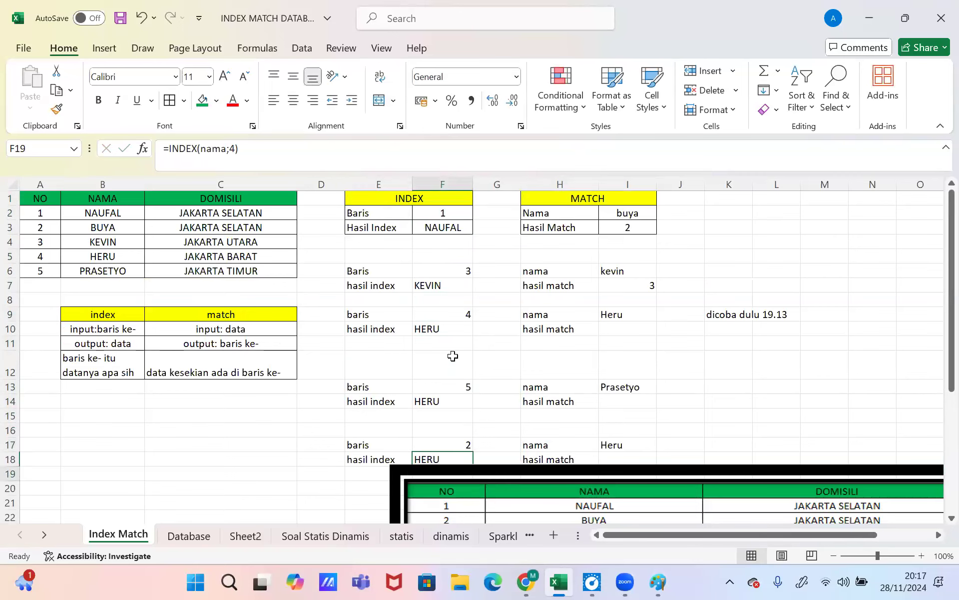
Step: Move the pasted picture further down to about row 21, clear of the exercise block in rows 17 and 18
{"action": "key", "text": "Up"}
{"action": "key", "text": "Up"}
{"action": "left_click_drag", "start_coordinate": [460, 444], "coordinate": [460, 472]}
{"action": "left_click", "coordinate": [453, 433]}
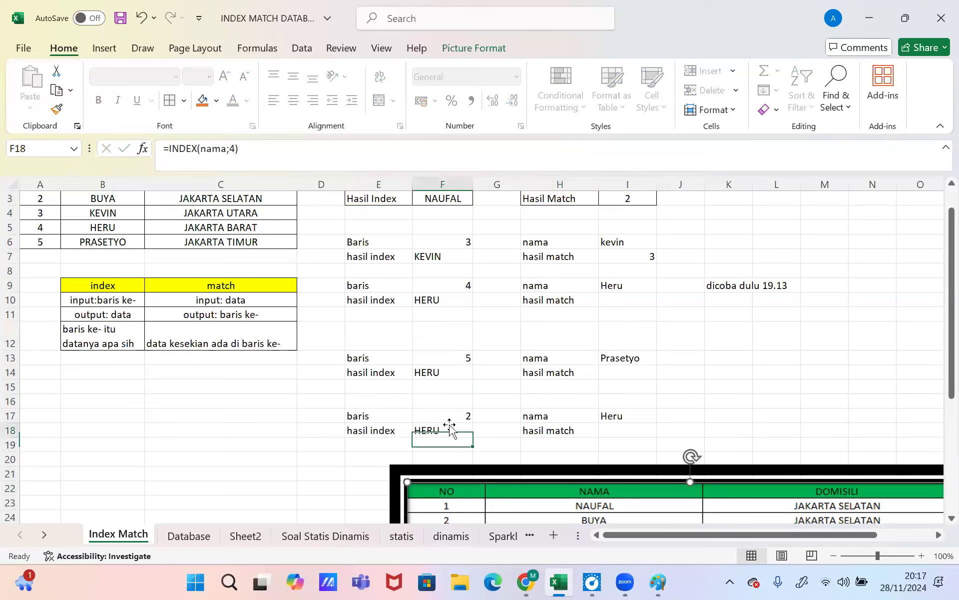
Step: Set the baris value in F17 to 1 and replace the name in I17 with the first name of the NAMA list
{"action": "left_click", "coordinate": [449, 415]}
{"action": "key", "text": "BackSpace"}
{"action": "type", "text": "1"}
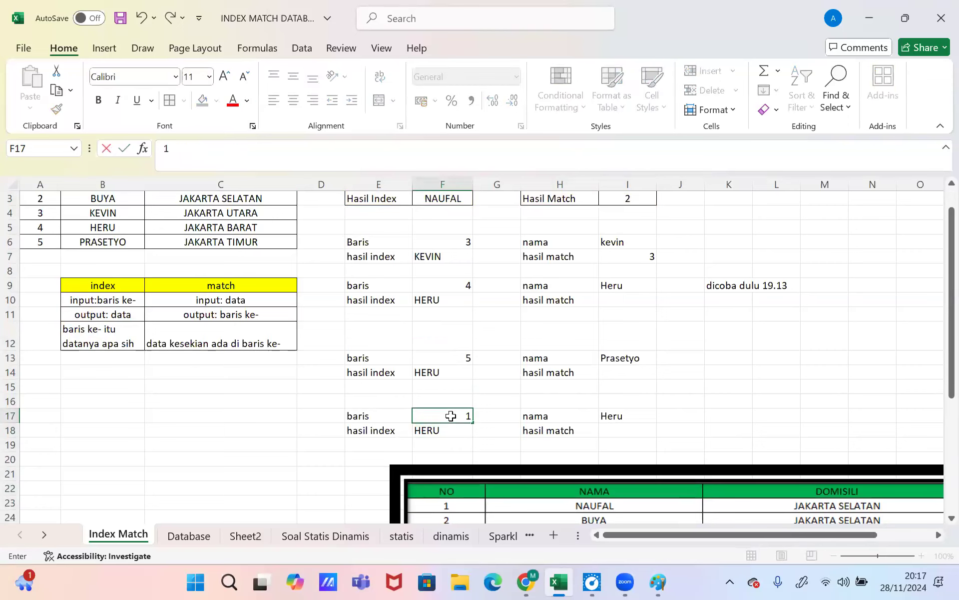
{"action": "key", "text": "Right"}
{"action": "key", "text": "Right"}
{"action": "key", "text": "Right"}
{"action": "type", "text": "naufal"}
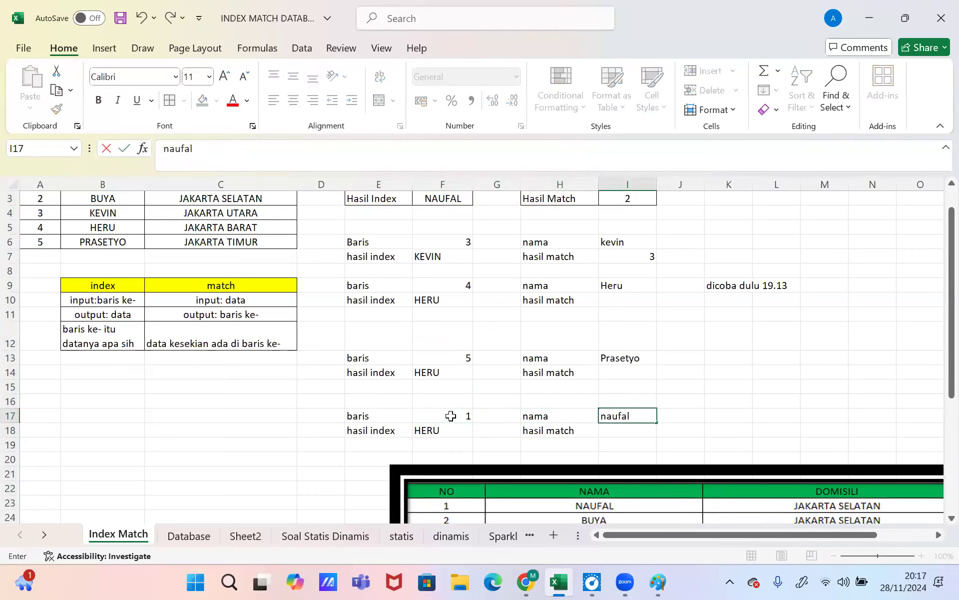
{"action": "key", "text": "Return"}
Step: Clear the copied hasil index results from F18 and F14
{"action": "key", "text": "Delete"}
{"action": "key", "text": "Up"}
{"action": "key", "text": "Up"}
{"action": "key", "text": "Up"}
{"action": "key", "text": "Up"}
{"action": "key", "text": "BackSpace"}
{"action": "key", "text": "Return"}
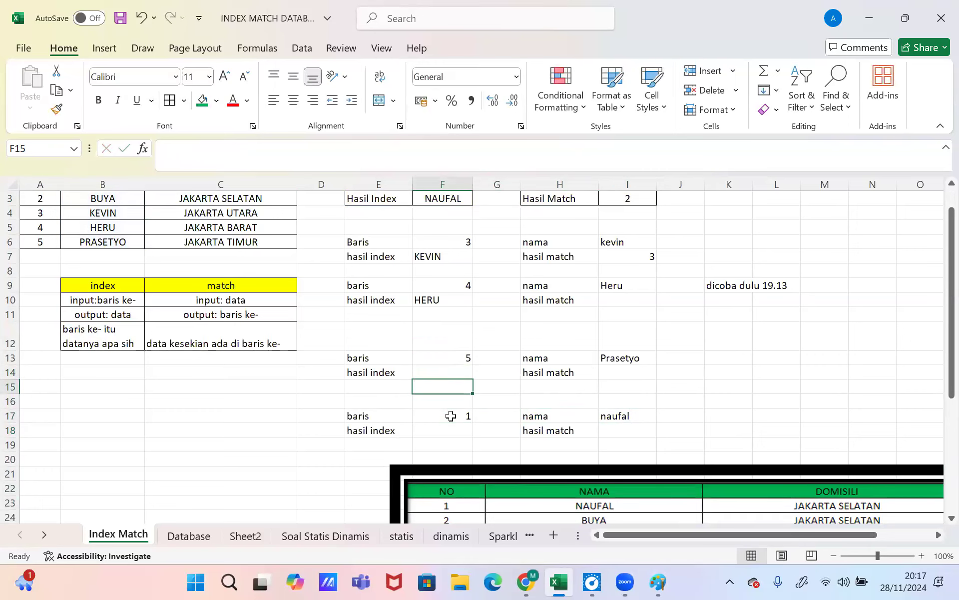
{"action": "key", "text": "Up"}
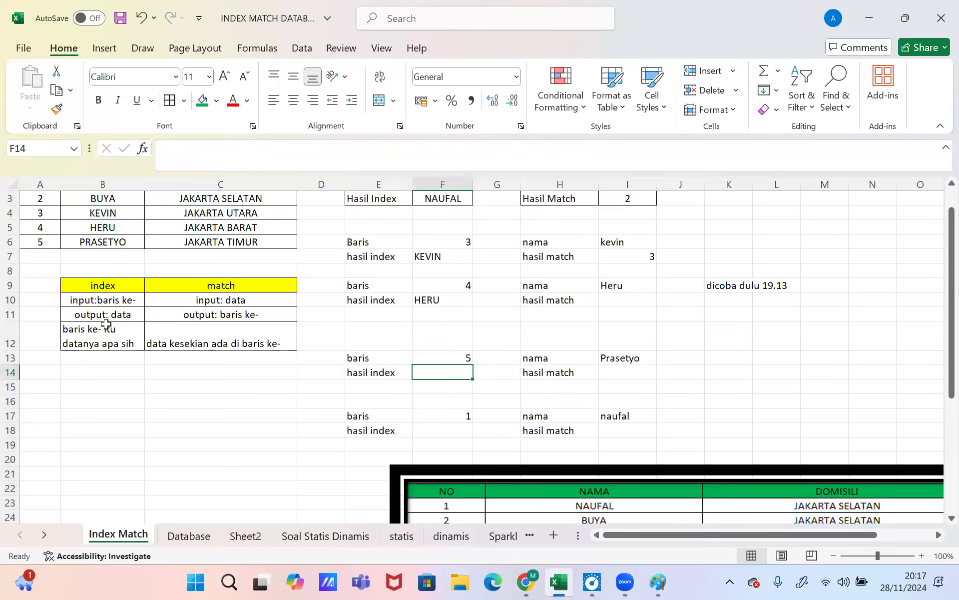
Step: Review the index explanation in B11, then the source table's rows 2 to 6 and their NO values in A2:A6
{"action": "left_click", "coordinate": [105, 312]}
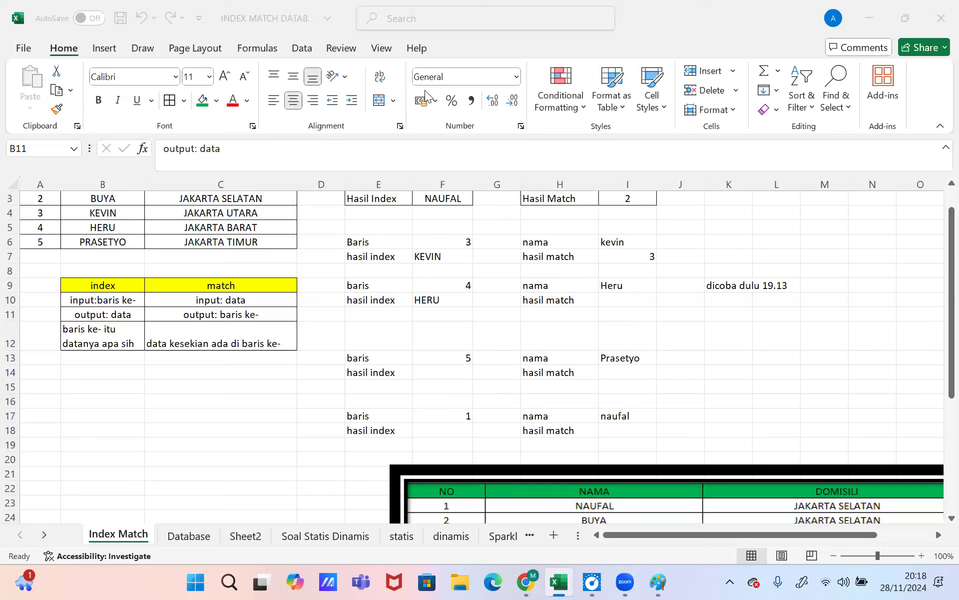
{"action": "key", "text": "alt+u"}
{"action": "key", "text": "alt+u"}
{"action": "scroll", "coordinate": [203, 274], "scroll_direction": "up", "scroll_amount": 1}
{"action": "left_click", "coordinate": [203, 275]}
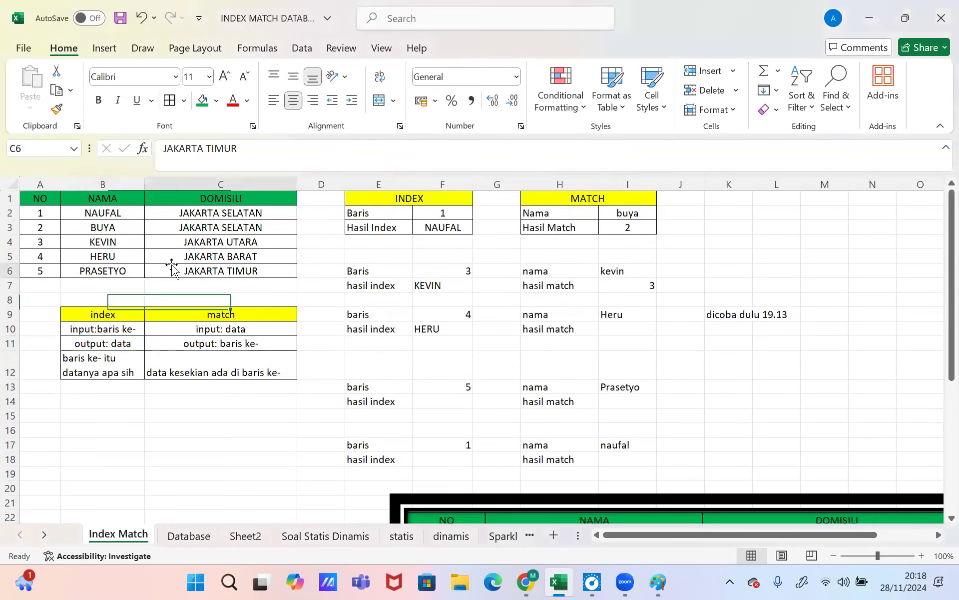
{"action": "left_click_drag", "start_coordinate": [10, 213], "coordinate": [11, 270]}
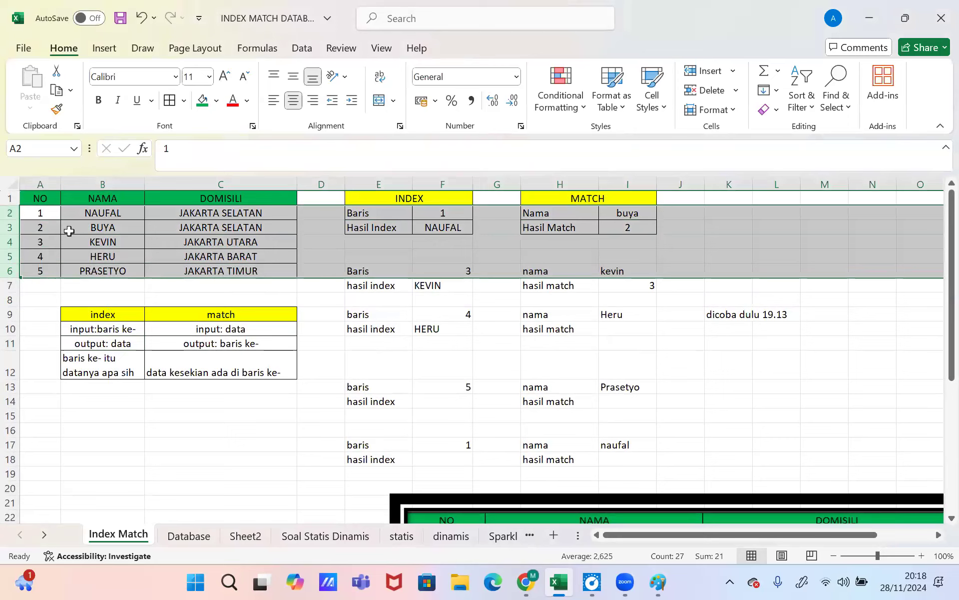
{"action": "left_click", "coordinate": [43, 212]}
{"action": "left_click", "coordinate": [43, 270], "text": "shift"}
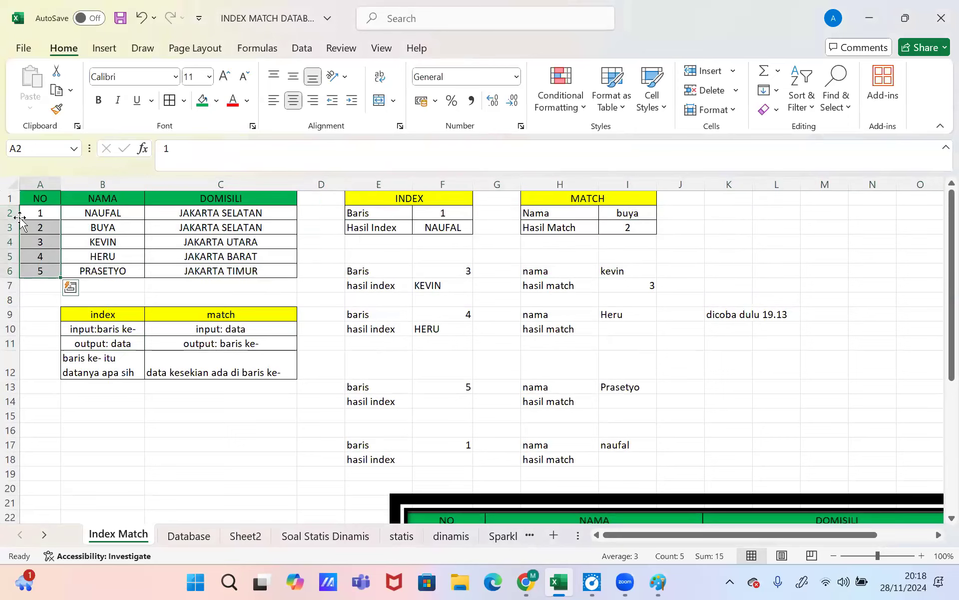
Step: Review the source table by column: DOMISILI values in C2:C6, whole columns B and C, and the NAMA range B2:B6
{"action": "left_click_drag", "start_coordinate": [190, 213], "coordinate": [189, 269]}
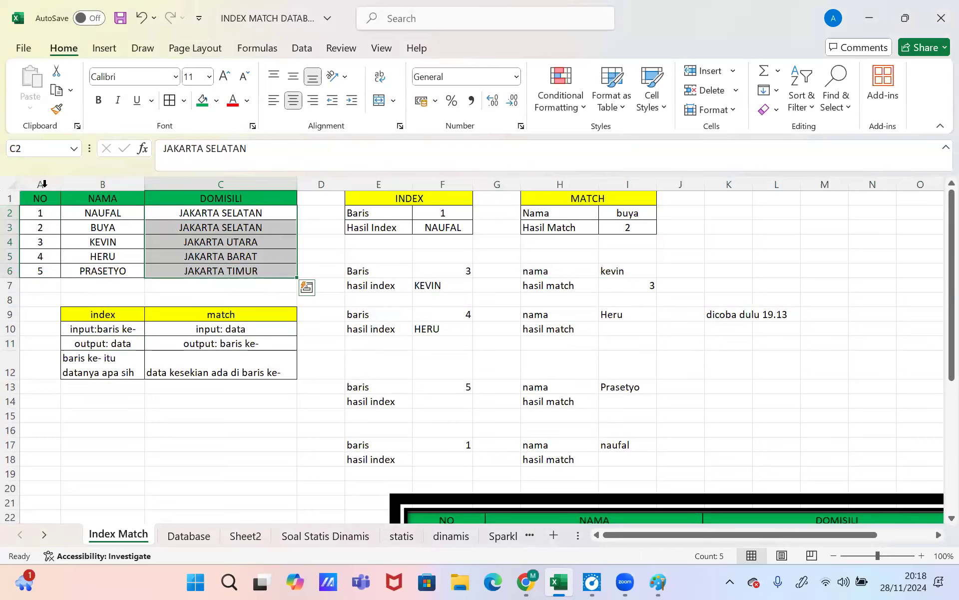
{"action": "left_click_drag", "start_coordinate": [102, 184], "coordinate": [214, 183]}
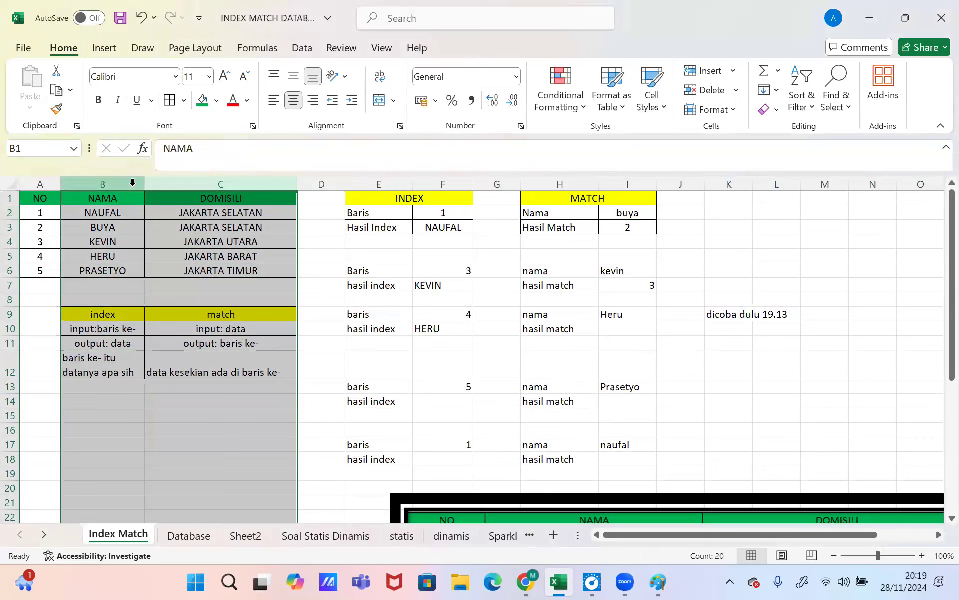
{"action": "left_click", "coordinate": [114, 187], "text": "ctrl"}
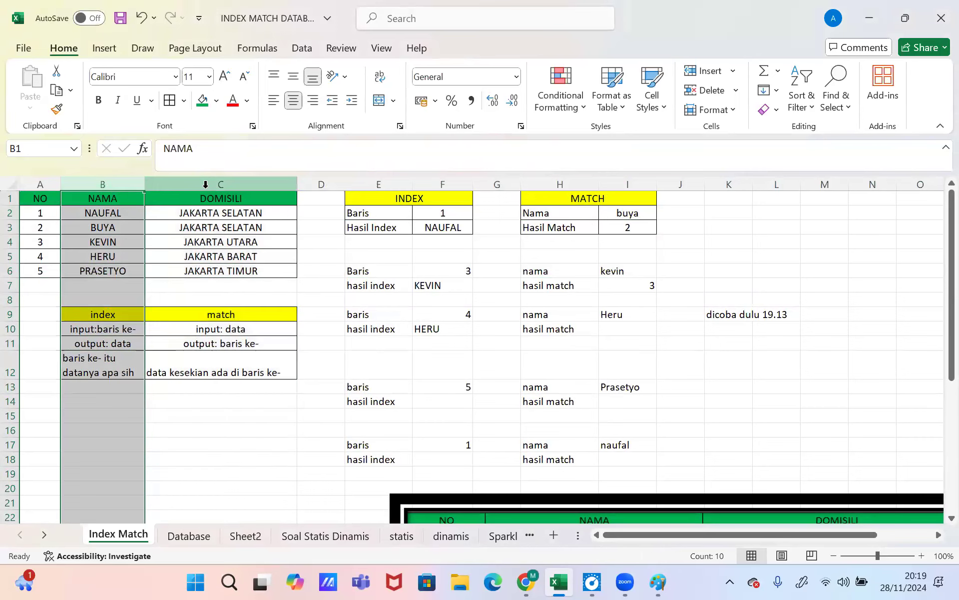
{"action": "left_click", "coordinate": [118, 194]}
{"action": "left_click_drag", "start_coordinate": [102, 184], "coordinate": [159, 191]}
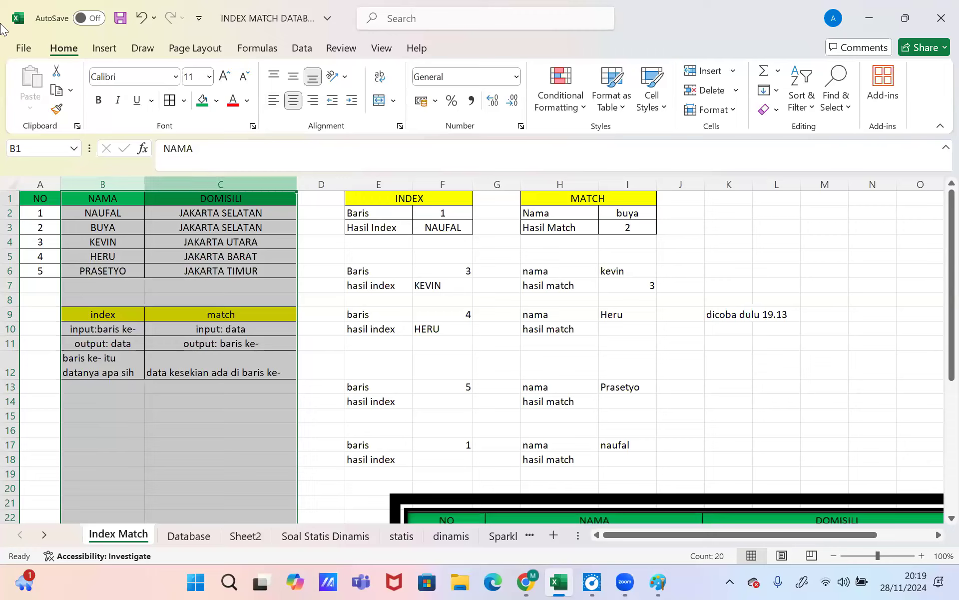
{"action": "left_click", "coordinate": [114, 214]}
{"action": "left_click_drag", "start_coordinate": [115, 214], "coordinate": [103, 271]}
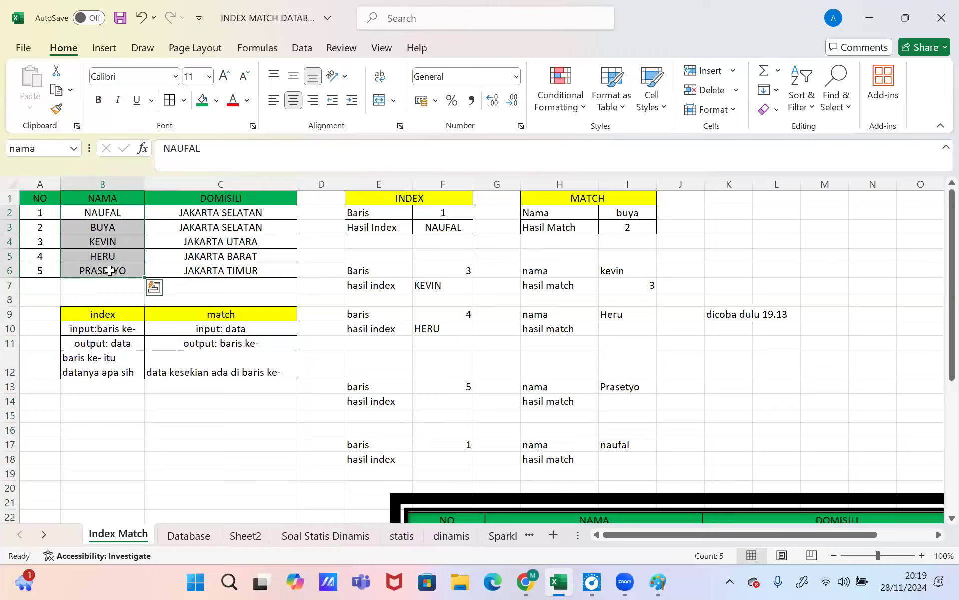
Step: Review the source table's NAMA range B2:B6 and columns B and C against the hasil index cell F14
{"action": "left_click", "coordinate": [421, 404]}
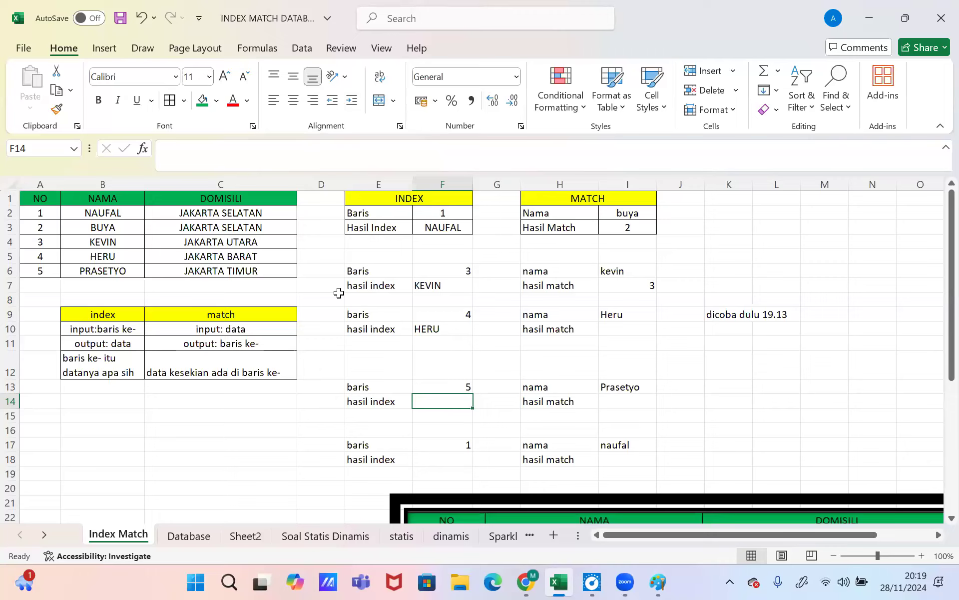
{"action": "left_click", "coordinate": [235, 270]}
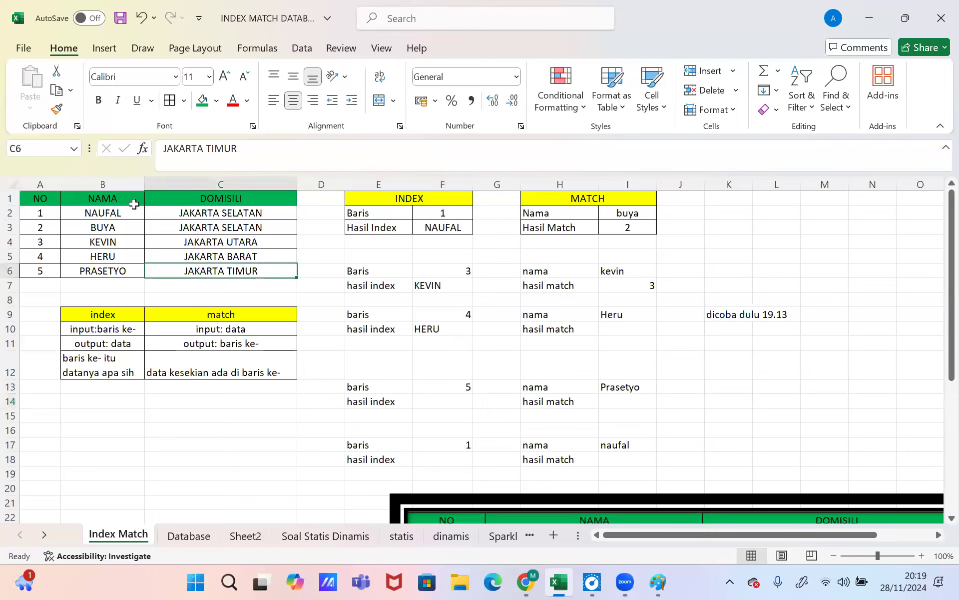
{"action": "left_click_drag", "start_coordinate": [102, 213], "coordinate": [111, 270]}
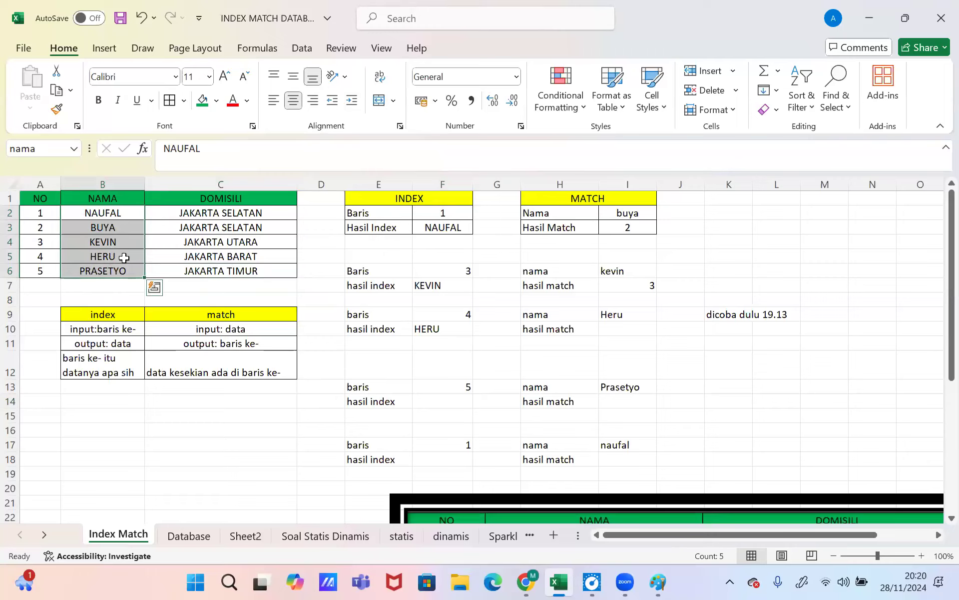
{"action": "left_click_drag", "start_coordinate": [102, 185], "coordinate": [136, 194]}
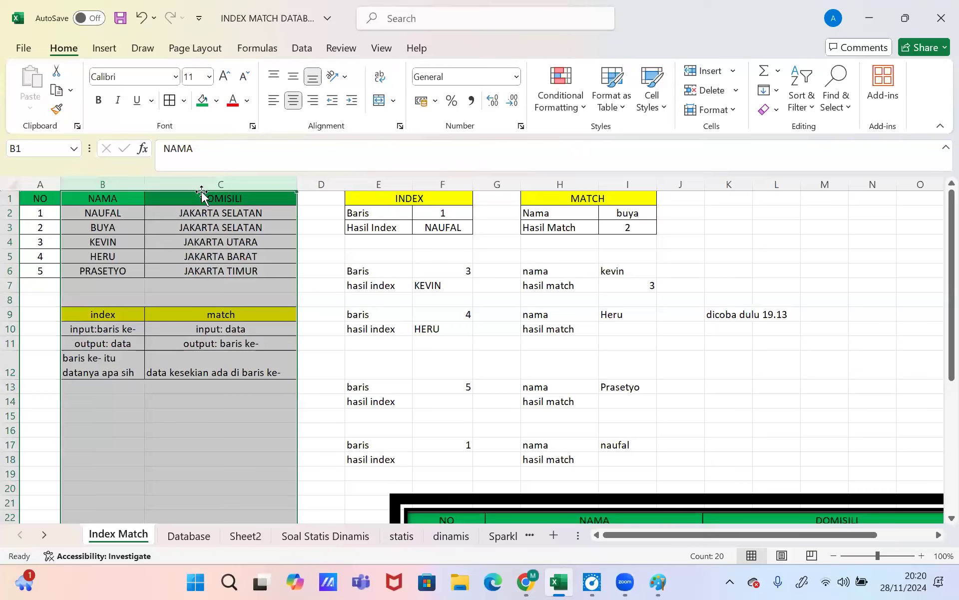
{"action": "left_click", "coordinate": [434, 365]}
{"action": "left_click", "coordinate": [444, 400]}
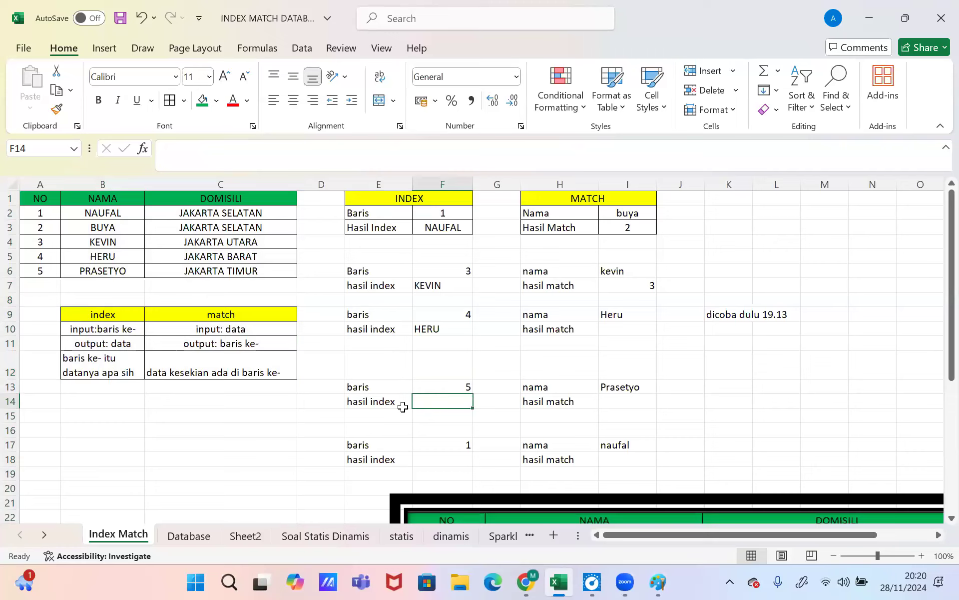
Step: Fill the NAMA range B2:B6 with the standard yellow colour
{"action": "left_click_drag", "start_coordinate": [134, 214], "coordinate": [135, 271]}
{"action": "left_click", "coordinate": [216, 100]}
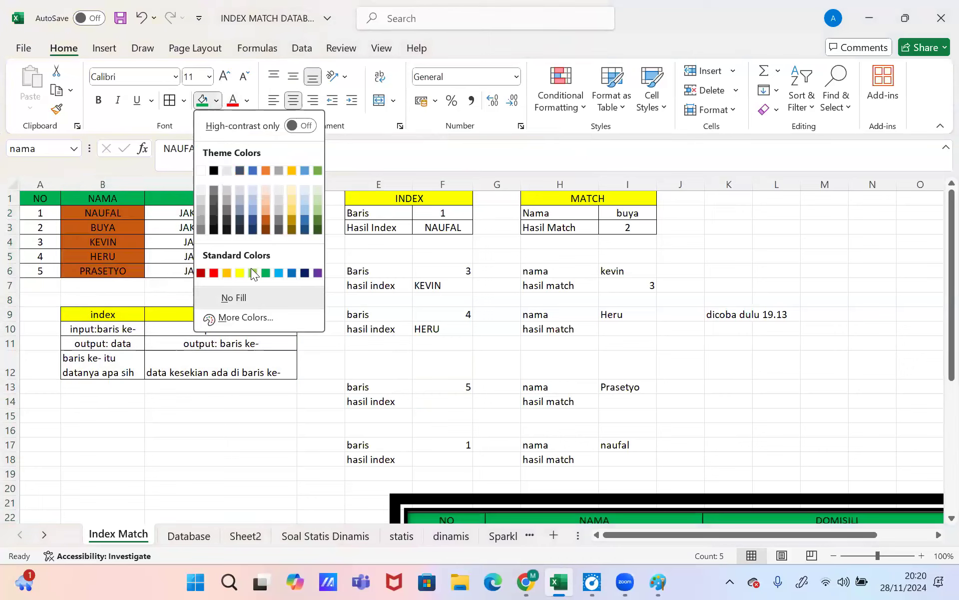
{"action": "left_click", "coordinate": [238, 272]}
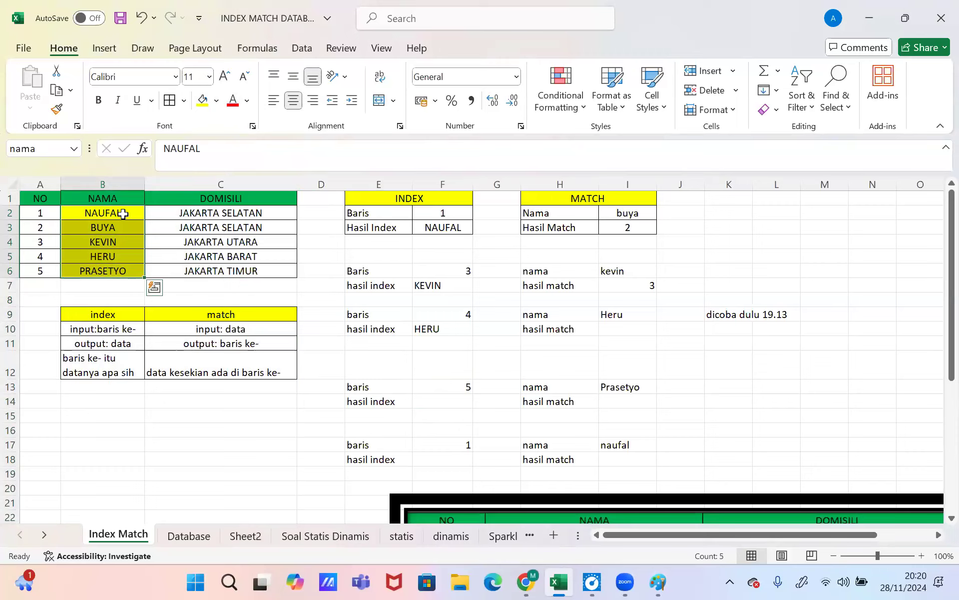
Step: Review the hasil match cell I14, the nama value in I13 and its matching entry in B6
{"action": "left_click", "coordinate": [613, 401]}
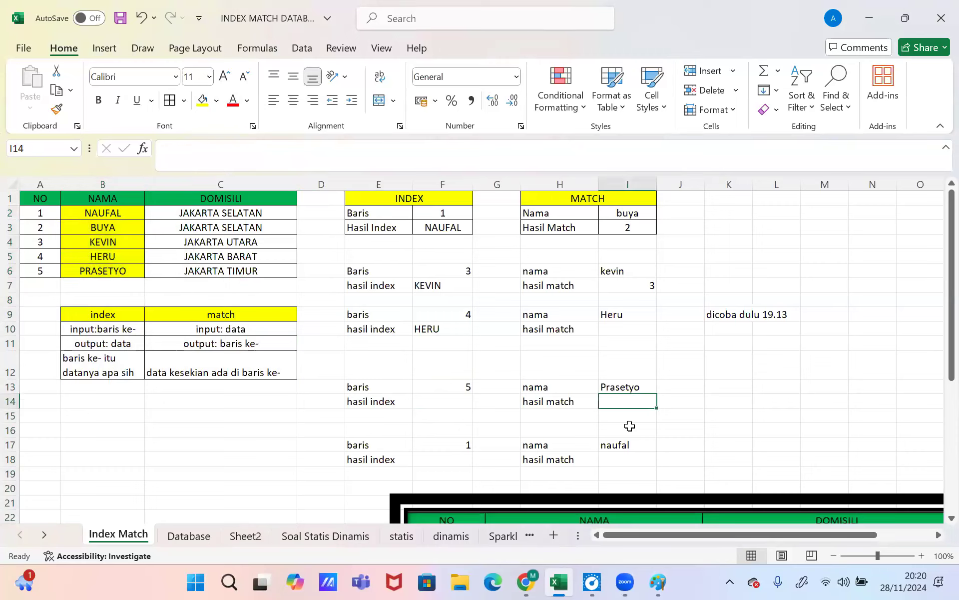
{"action": "left_click", "coordinate": [624, 387]}
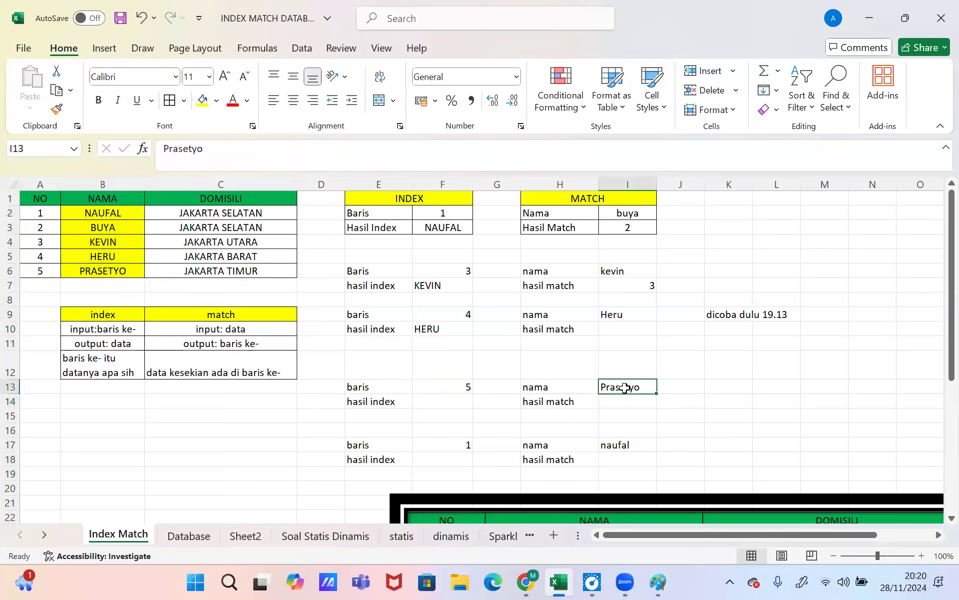
{"action": "left_click", "coordinate": [115, 270]}
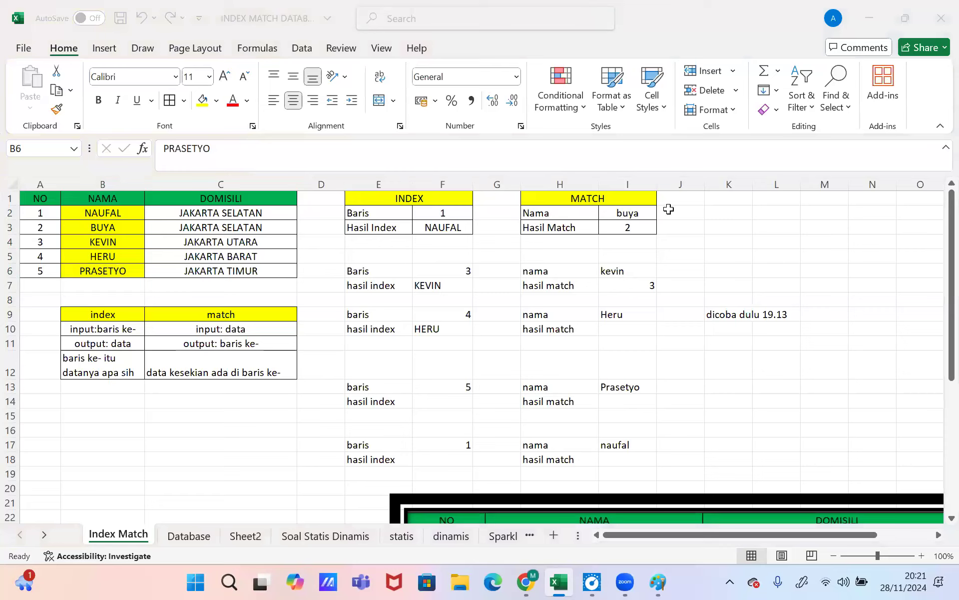
{"action": "left_click", "coordinate": [693, 249]}
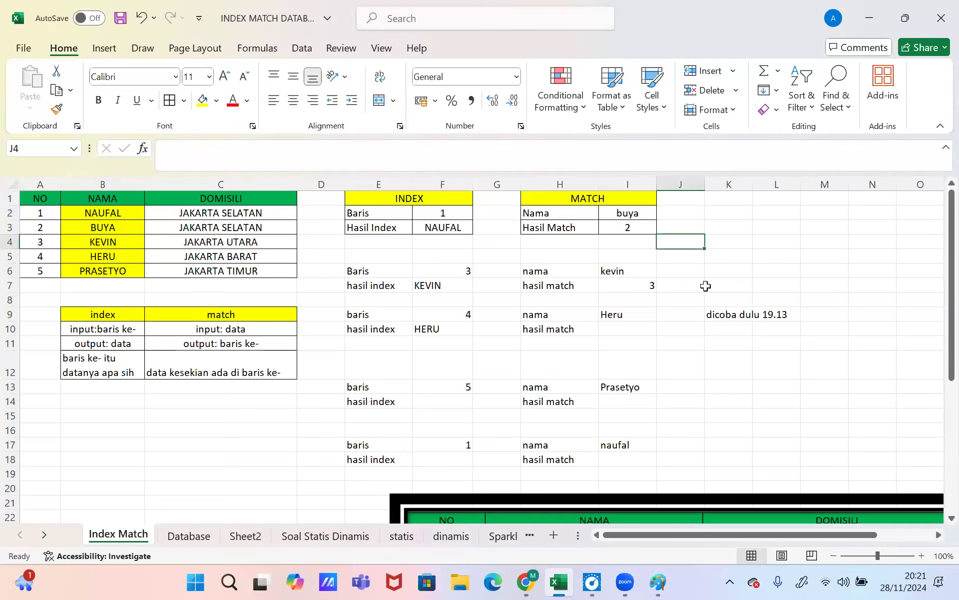
{"action": "left_click", "coordinate": [721, 242]}
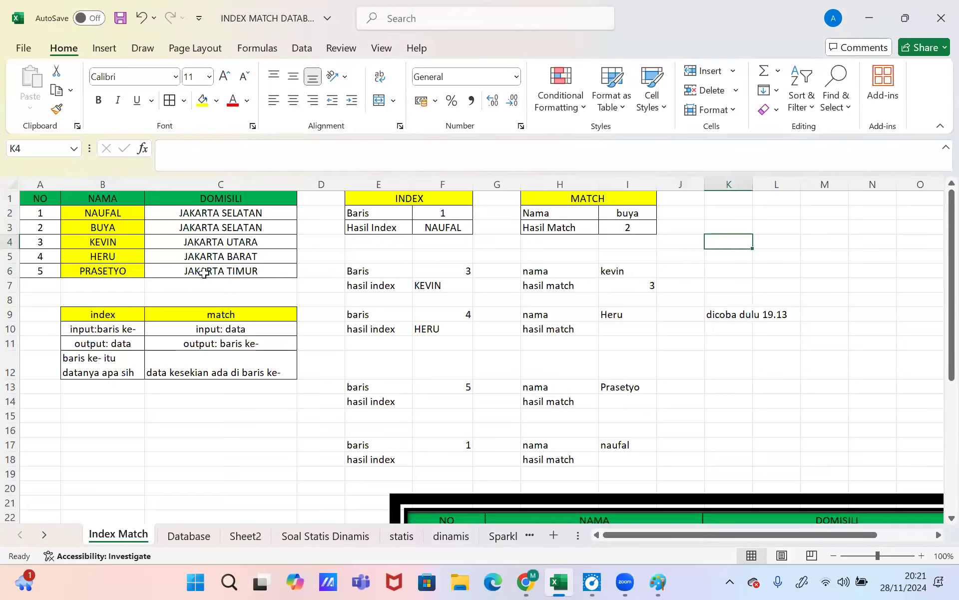
Step: Review rows 2 to 5 of the source table one by one, then rows 2 to 6 together
{"action": "left_click", "coordinate": [10, 213]}
{"action": "left_click", "coordinate": [10, 227]}
{"action": "left_click", "coordinate": [9, 241]}
{"action": "left_click", "coordinate": [10, 256]}
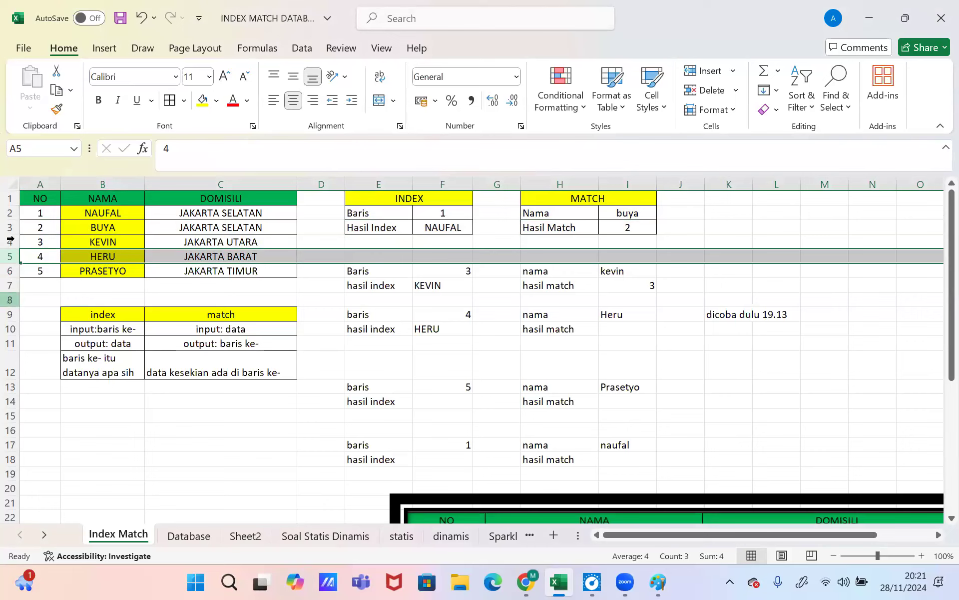
{"action": "left_click", "coordinate": [9, 213]}
{"action": "left_click_drag", "start_coordinate": [7, 262], "coordinate": [8, 271]}
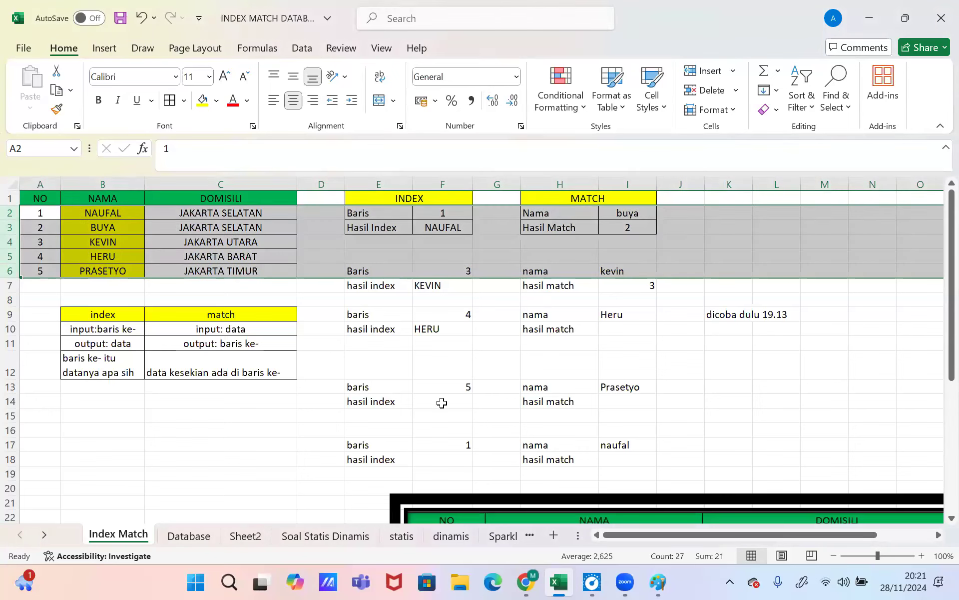
{"action": "left_click", "coordinate": [467, 414]}
{"action": "left_click", "coordinate": [649, 400]}
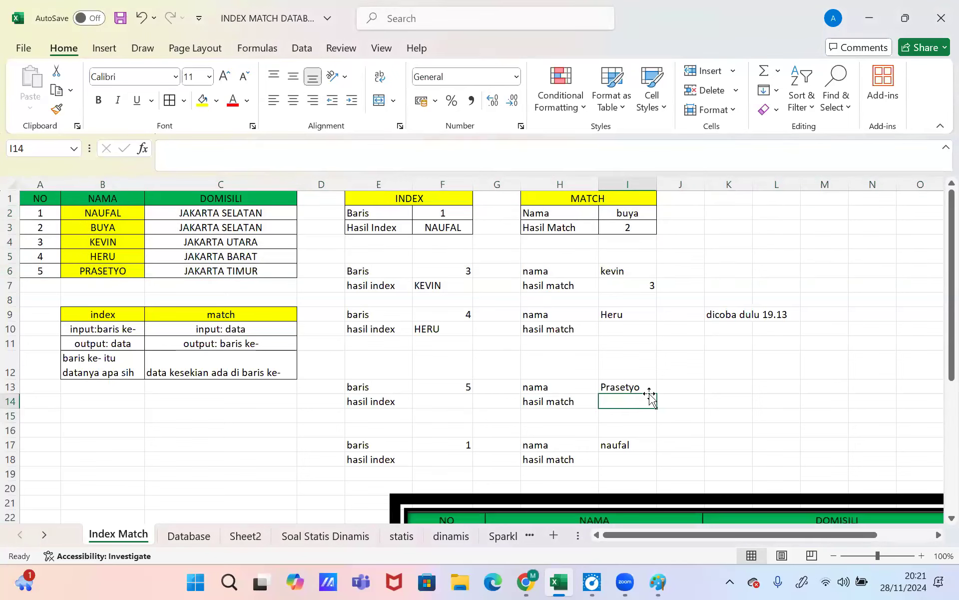
{"action": "type", "text": "=ma"}
{"action": "key", "text": "BackSpace"}
{"action": "key", "text": "BackSpace"}
{"action": "key", "text": "BackSpace"}
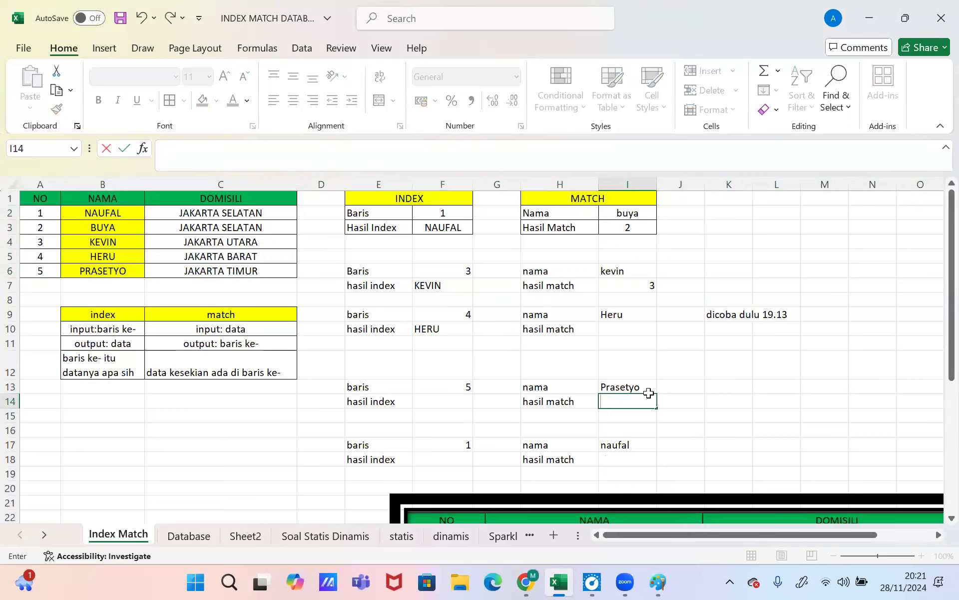
{"action": "key", "text": "Return"}
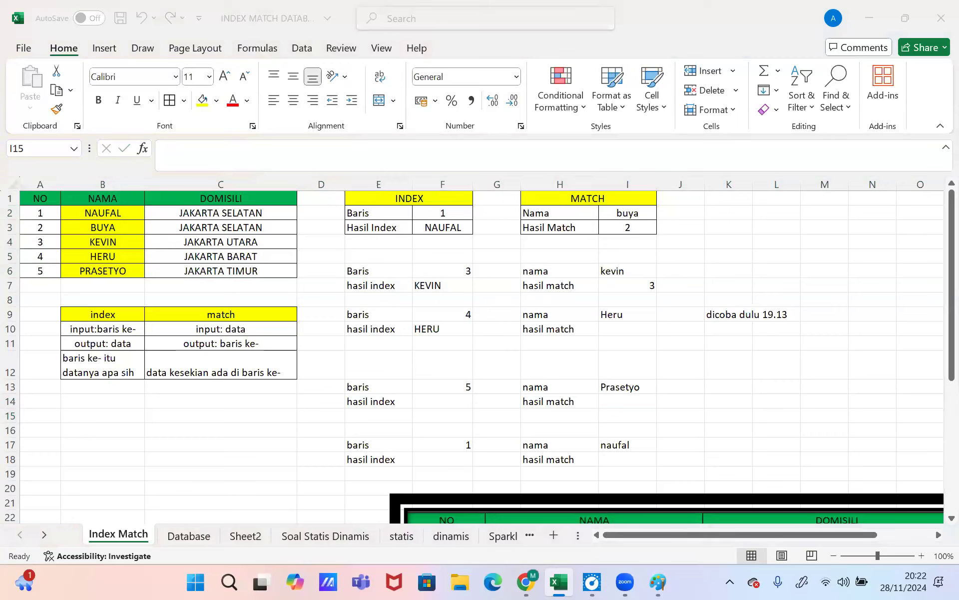
Step: Enter the formula =INDEX(nama;F13) in the hasil index cell F14
{"action": "left_click", "coordinate": [445, 401]}
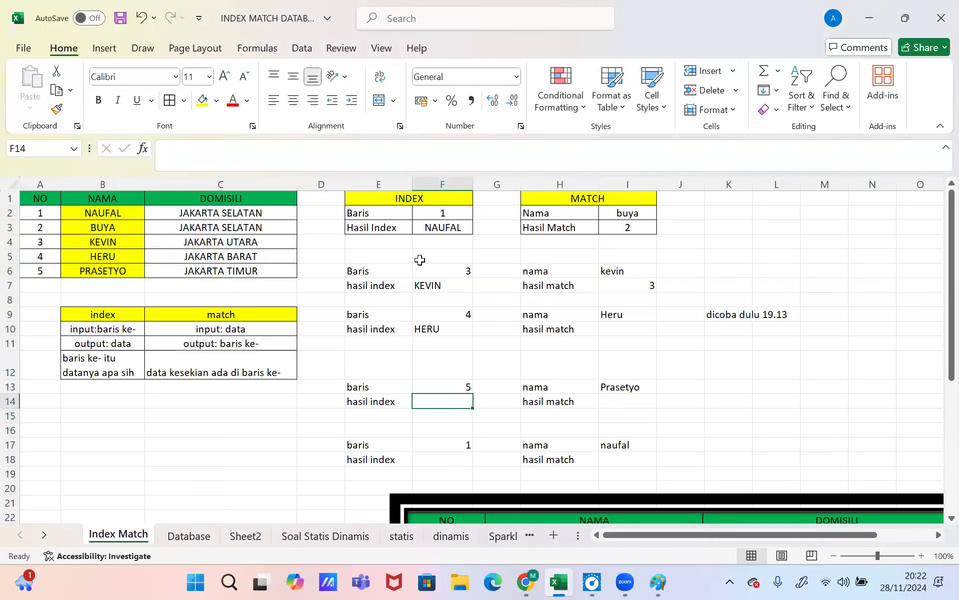
{"action": "left_click", "coordinate": [400, 151]}
{"action": "type", "text": "=in"}
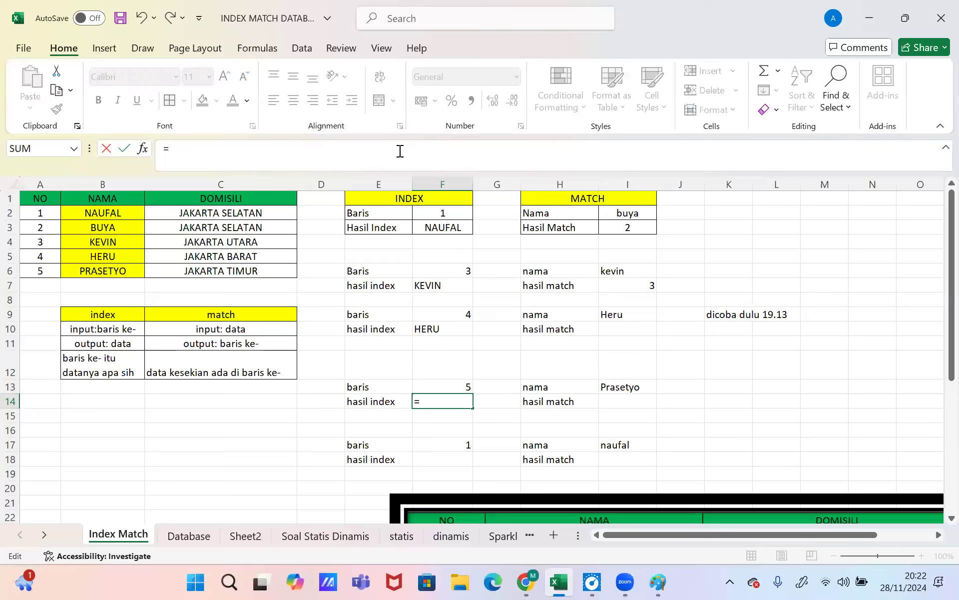
{"action": "key", "text": "Tab"}
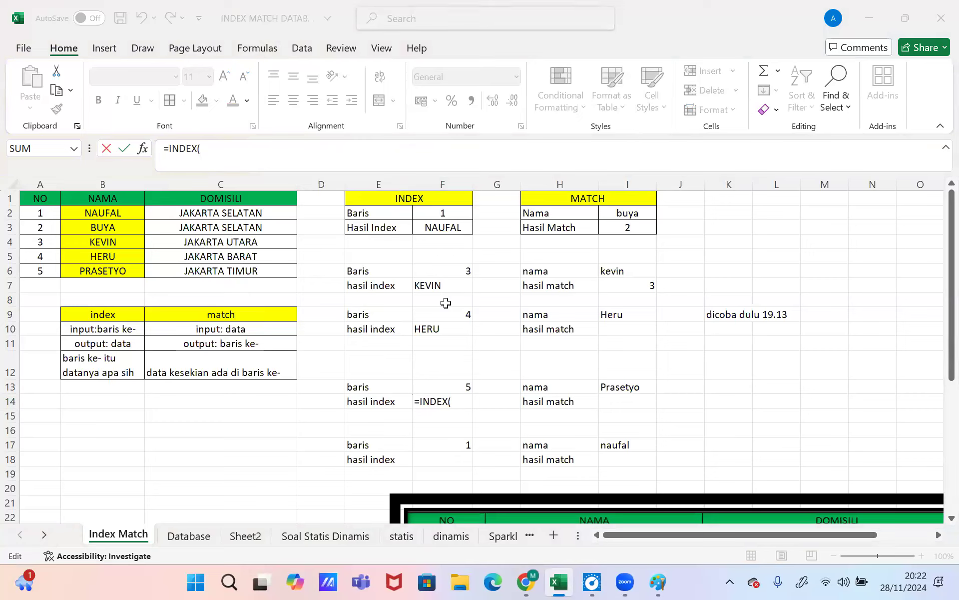
{"action": "left_click", "coordinate": [326, 163]}
{"action": "type", "text": "na"}
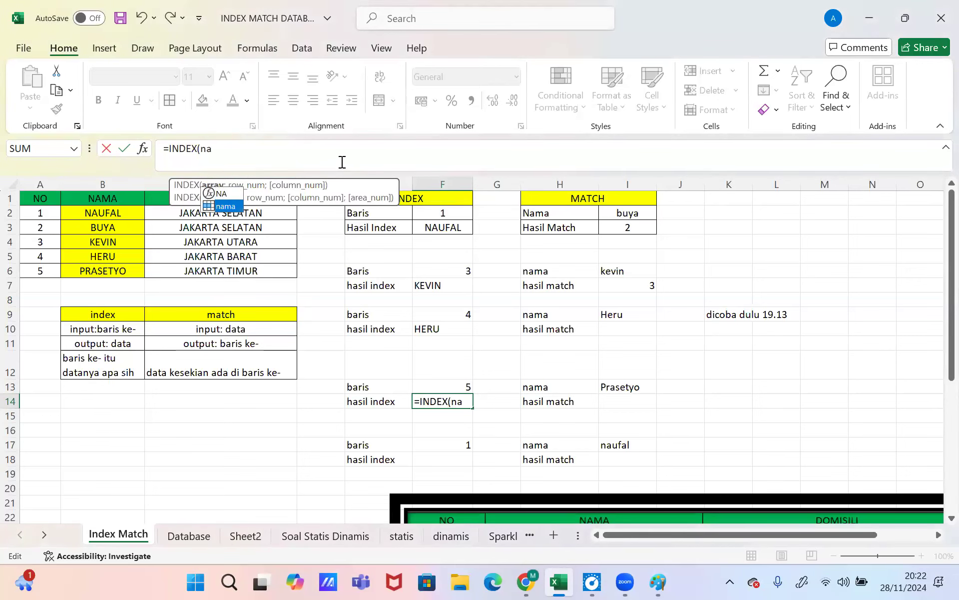
{"action": "key", "text": "Tab"}
{"action": "type", "text": ";"}
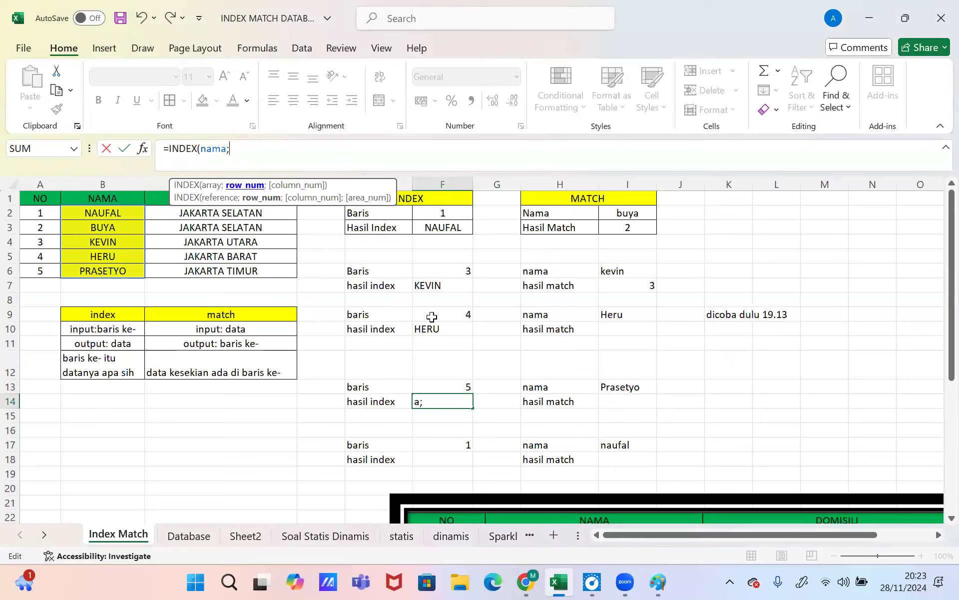
{"action": "left_click", "coordinate": [454, 384]}
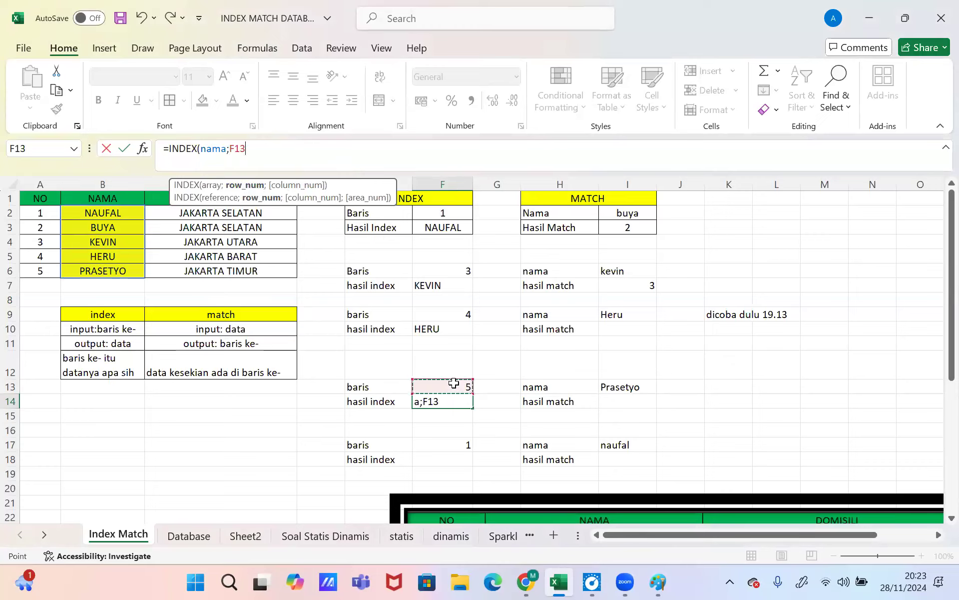
{"action": "key", "text": "Return"}
{"action": "key", "text": "Up"}
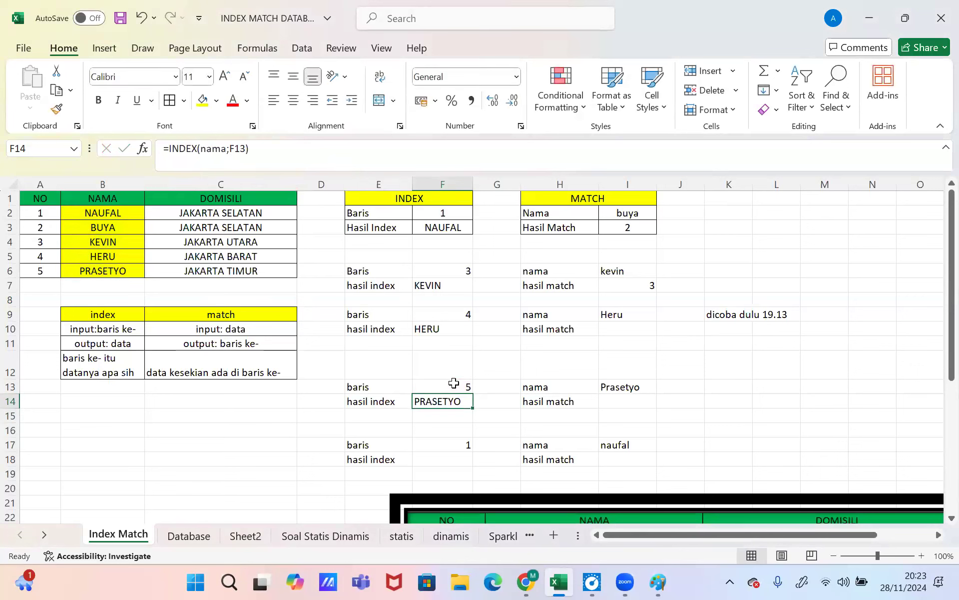
Step: Enter the formula =MATCH(I13;nama;0) in the hasil match cell I14
{"action": "left_click", "coordinate": [611, 401]}
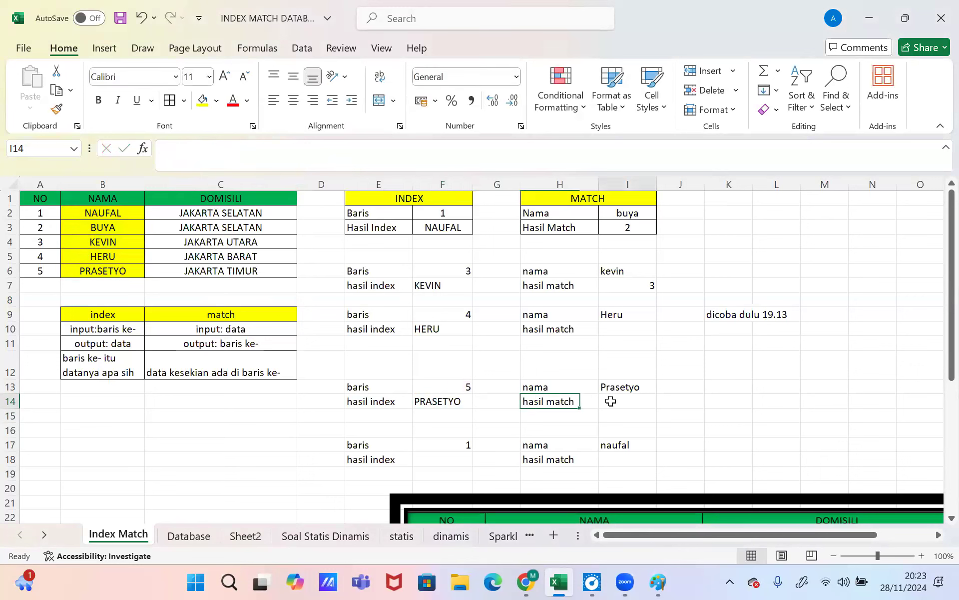
{"action": "type", "text": "=MATCH("}
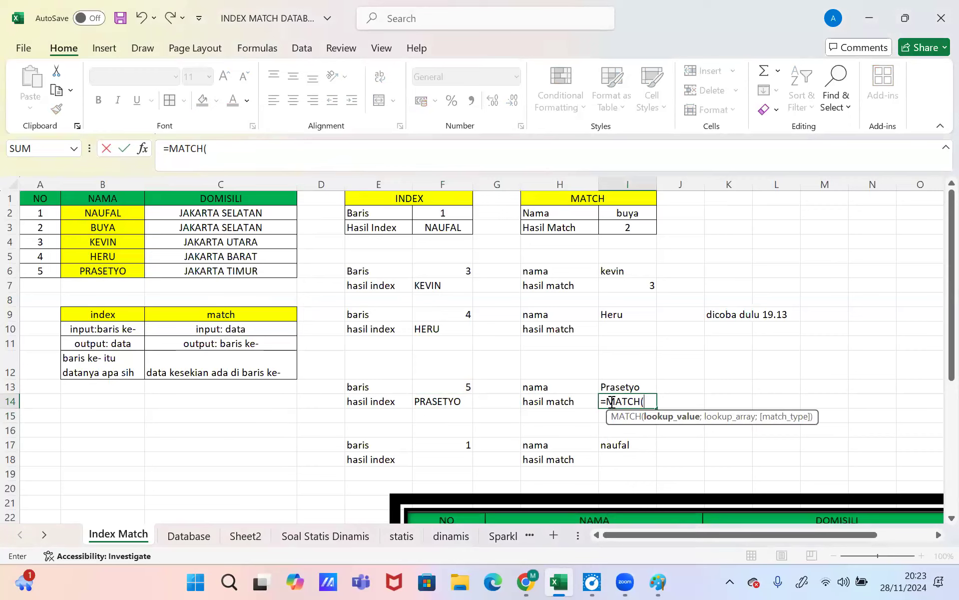
{"action": "left_click", "coordinate": [337, 135]}
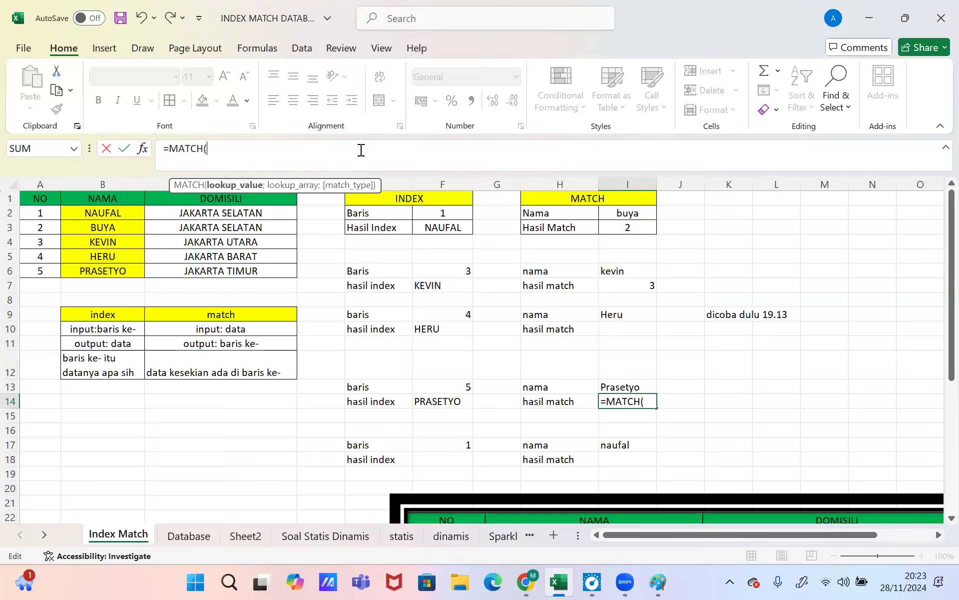
{"action": "type", "text": "da"}
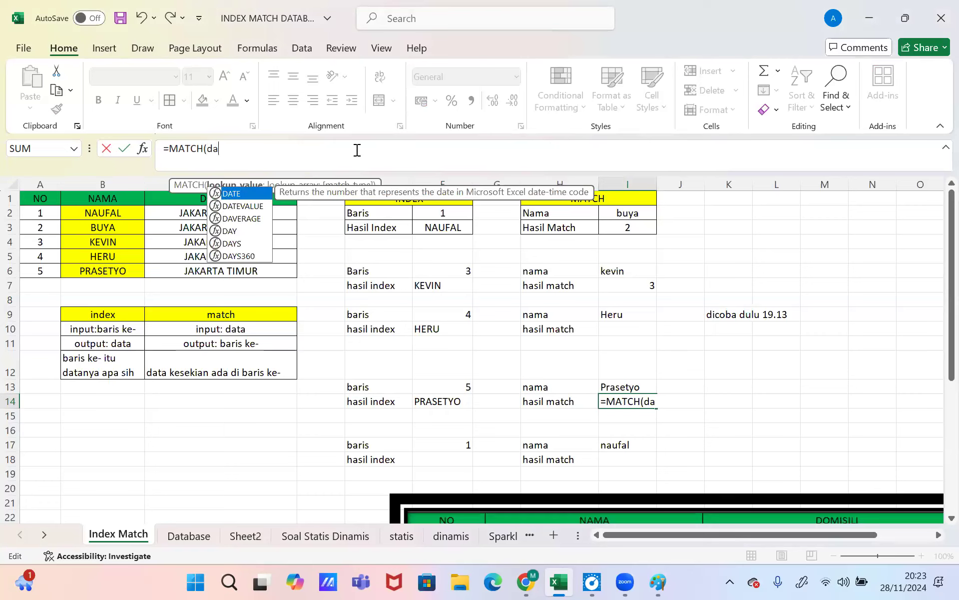
{"action": "key", "text": "BackSpace"}
{"action": "key", "text": "BackSpace"}
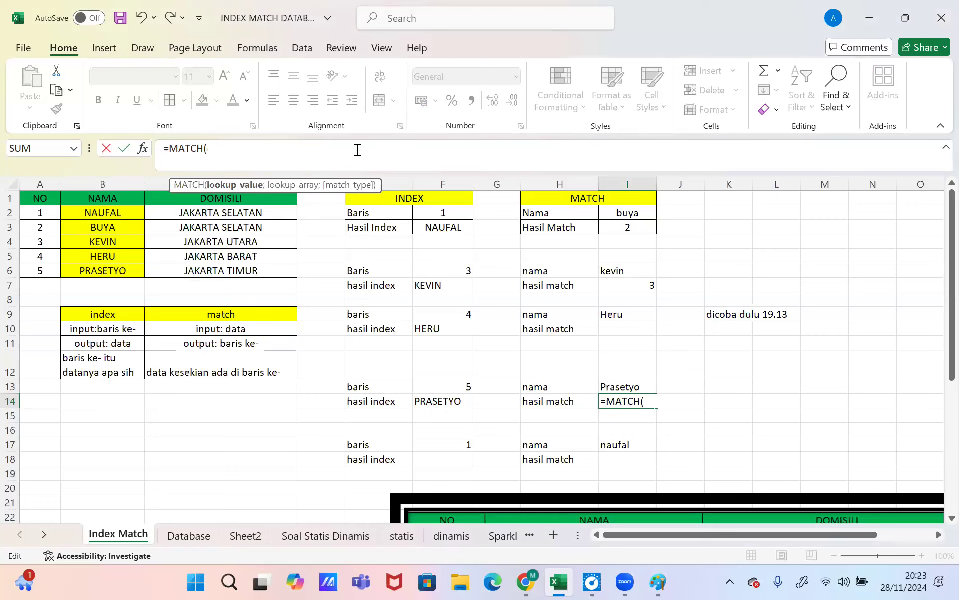
{"action": "left_click", "coordinate": [602, 388]}
{"action": "type", "text": ";"}
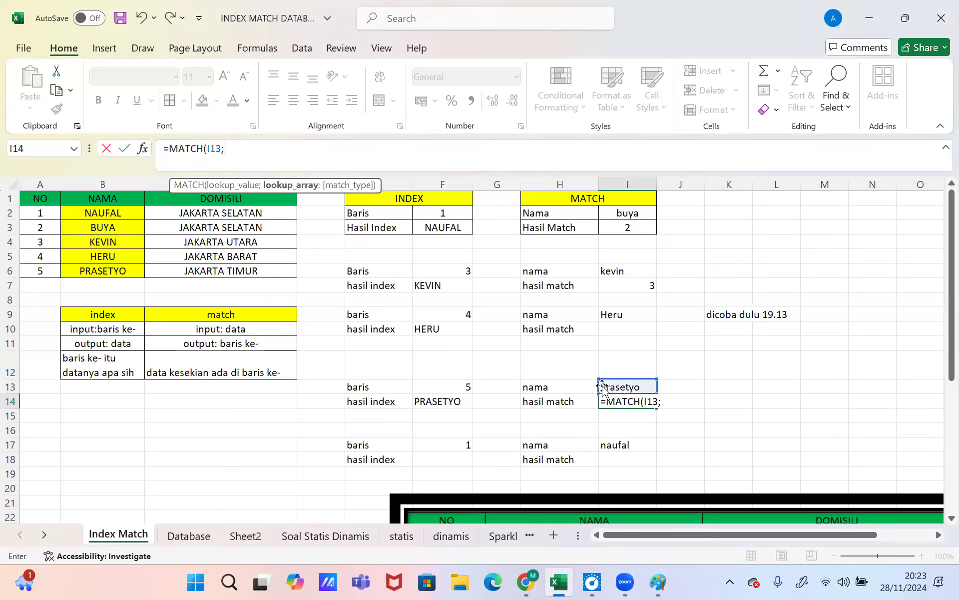
{"action": "type", "text": "nama;"}
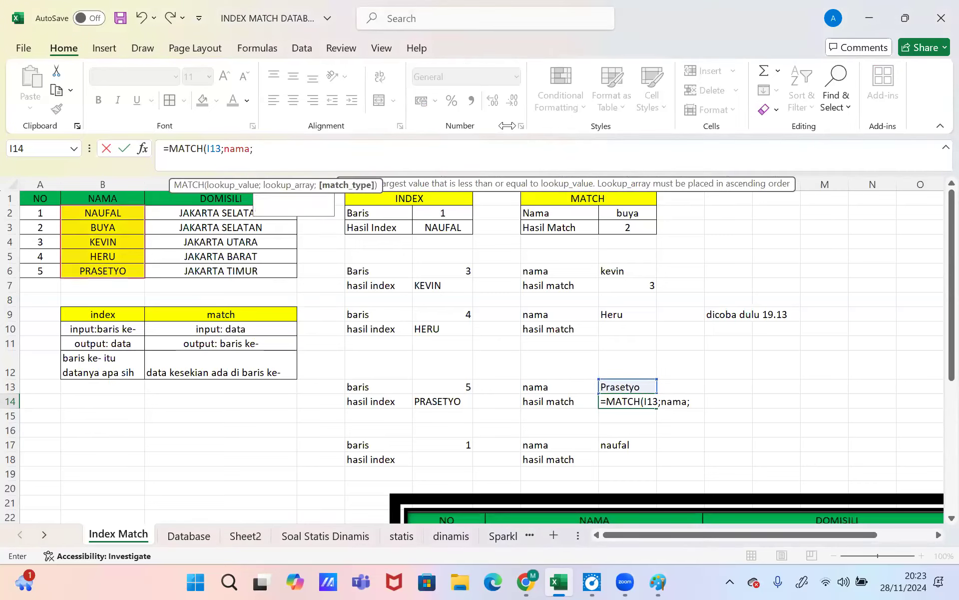
{"action": "type", "text": "0"}
{"action": "key", "text": "Return"}
{"action": "key", "text": "Up"}
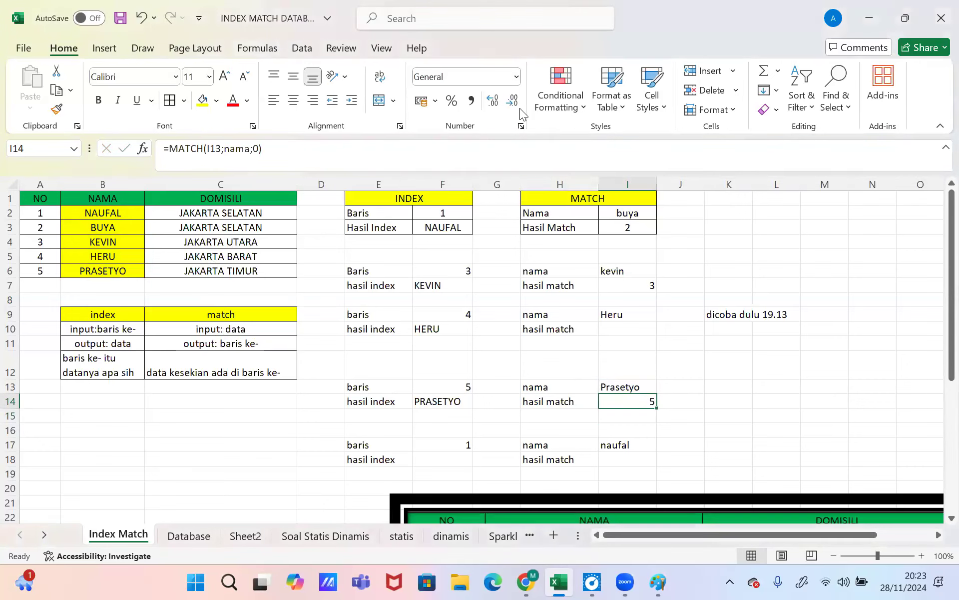
Step: Check the empty result cells F18 and I18, and open the Sparkline sheet
{"action": "left_click", "coordinate": [446, 458]}
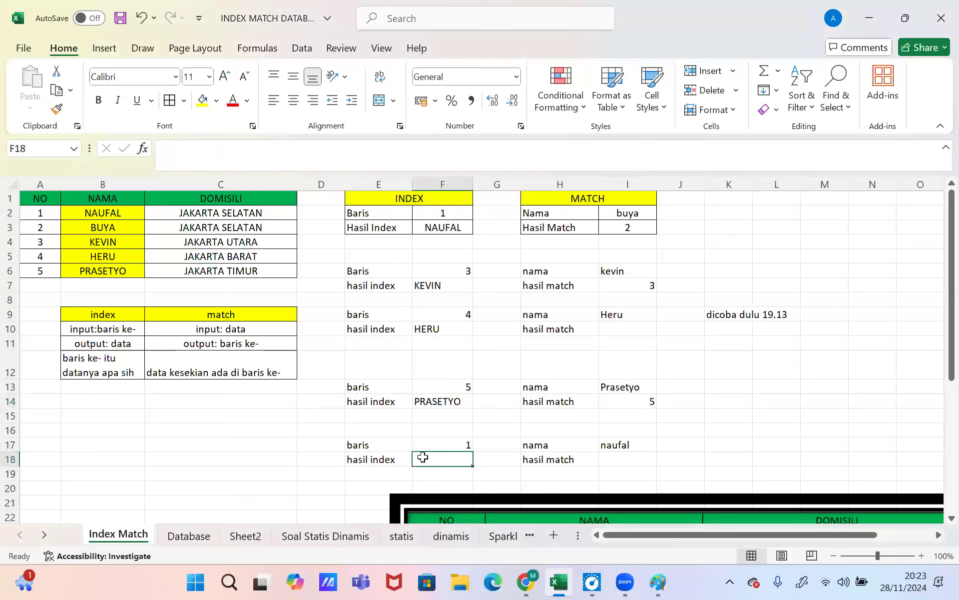
{"action": "left_click", "coordinate": [635, 457]}
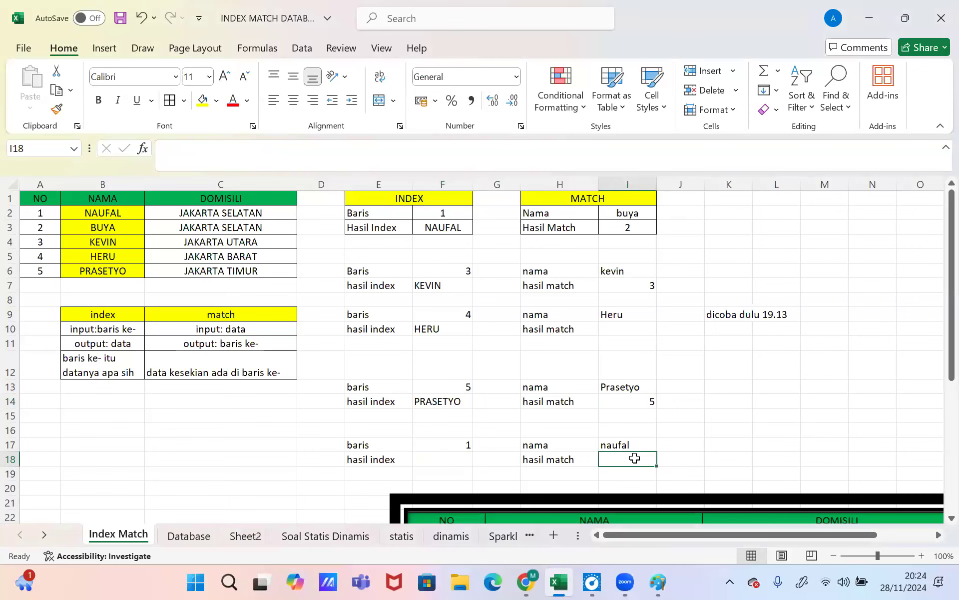
{"action": "left_click", "coordinate": [529, 535]}
{"action": "left_click", "coordinate": [505, 540]}
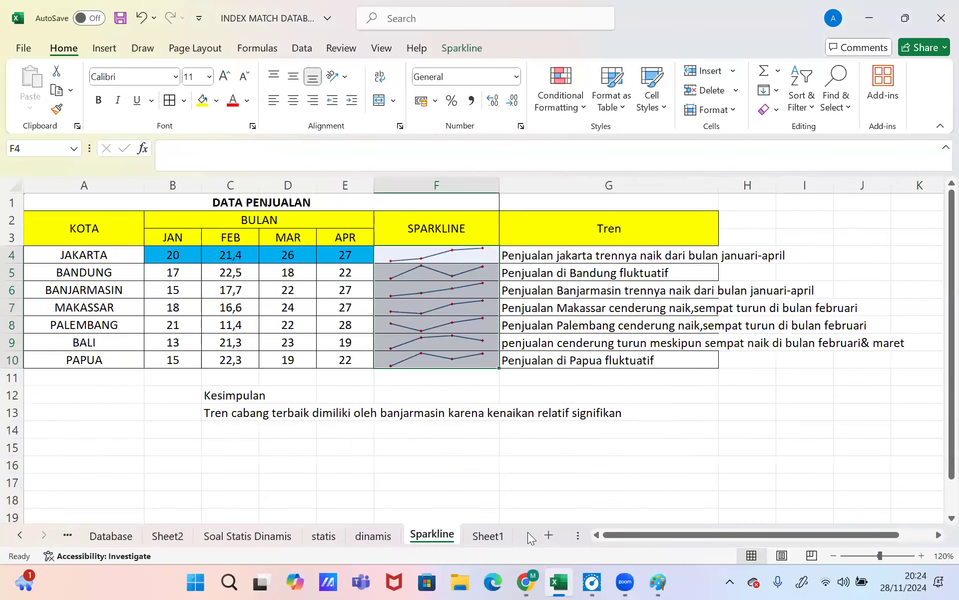
Step: Move Sheet1 to directly after the Index Match sheet in the workbook
{"action": "double_click", "coordinate": [499, 531]}
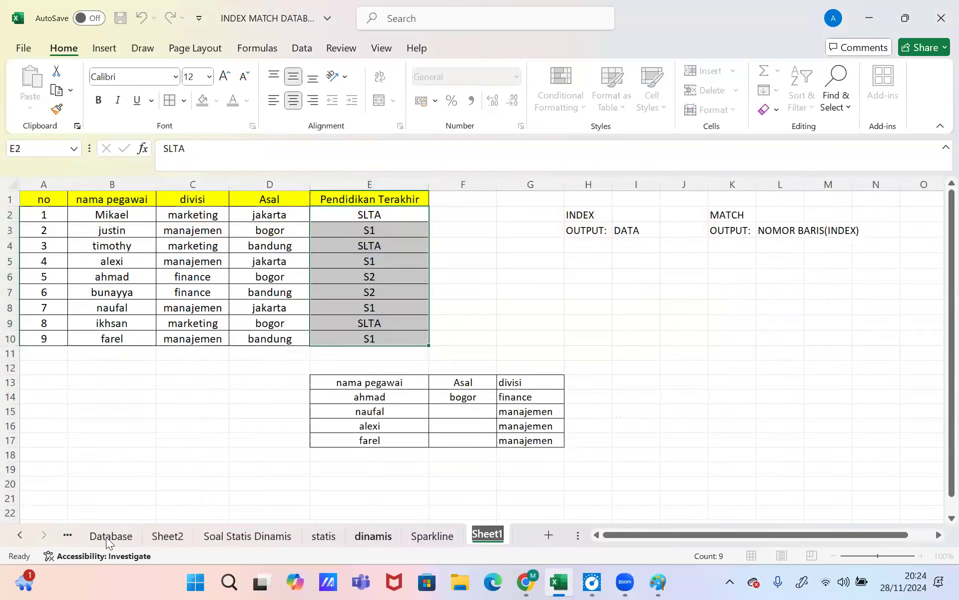
{"action": "left_click", "coordinate": [463, 498]}
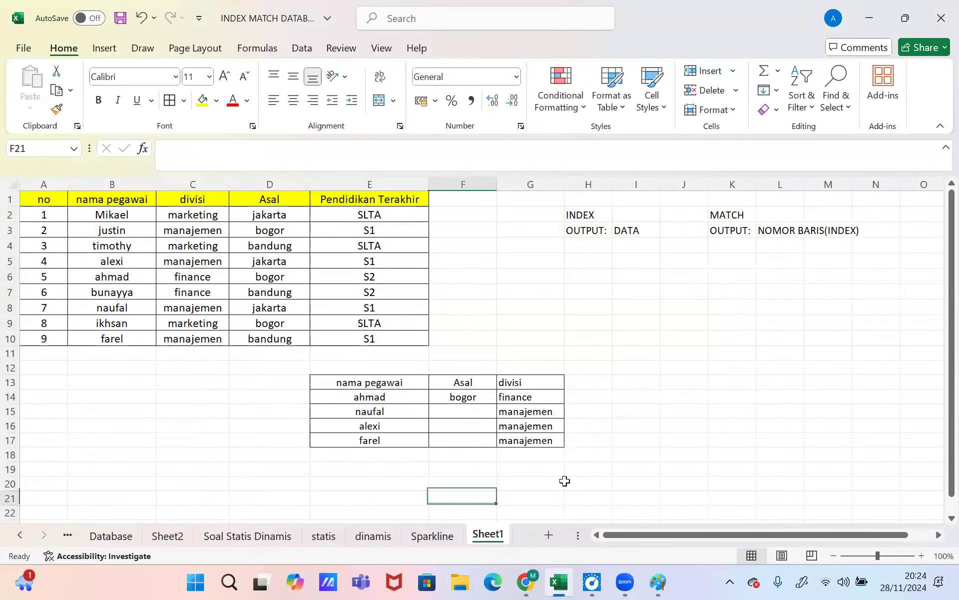
{"action": "left_click_drag", "start_coordinate": [529, 483], "coordinate": [589, 484]}
{"action": "left_click", "coordinate": [20, 535]}
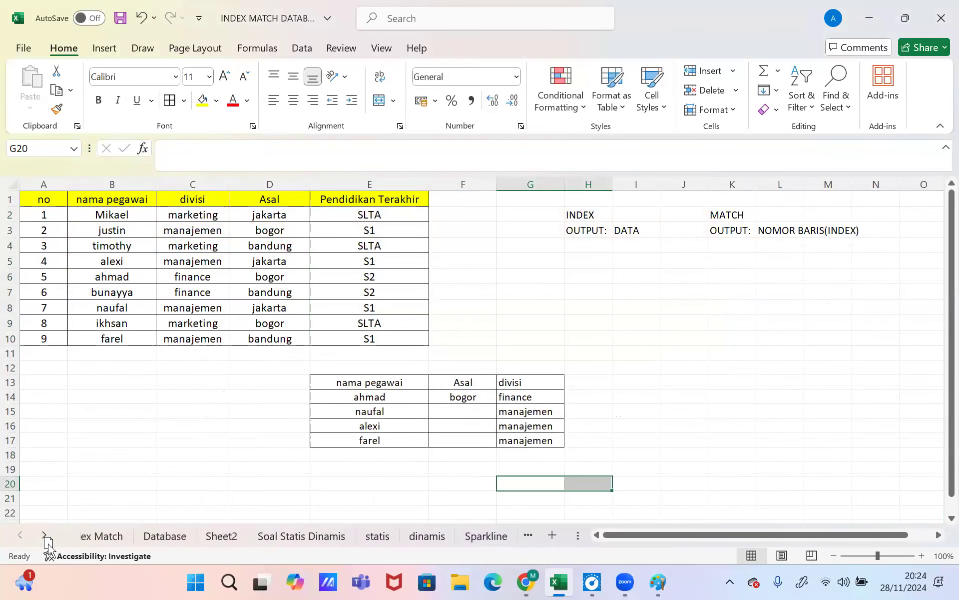
{"action": "left_click", "coordinate": [124, 535]}
{"action": "left_click", "coordinate": [169, 534]}
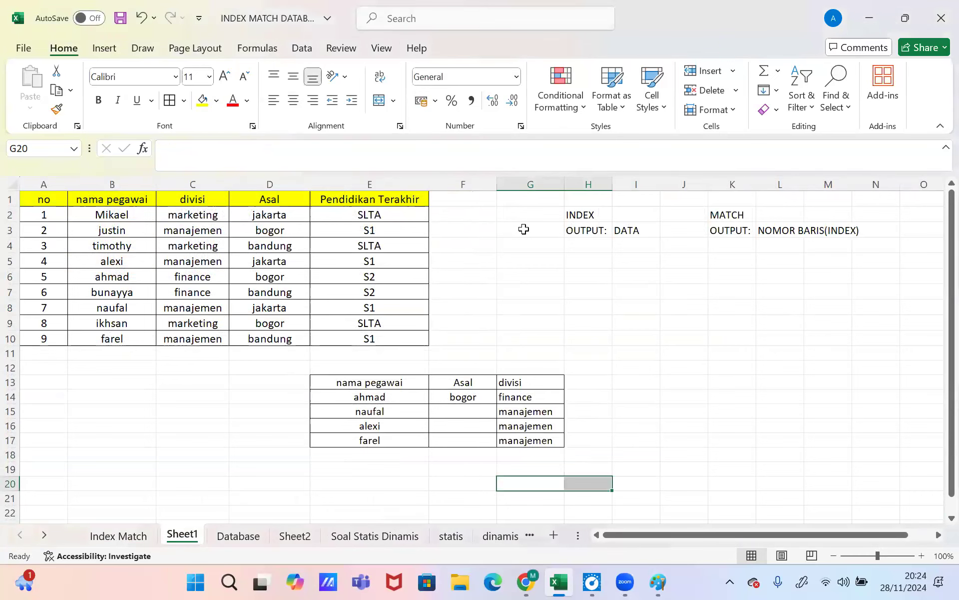
Step: Open the Index Match sheet and examine the references in the INDEX formula of cell F14
{"action": "left_click", "coordinate": [114, 525]}
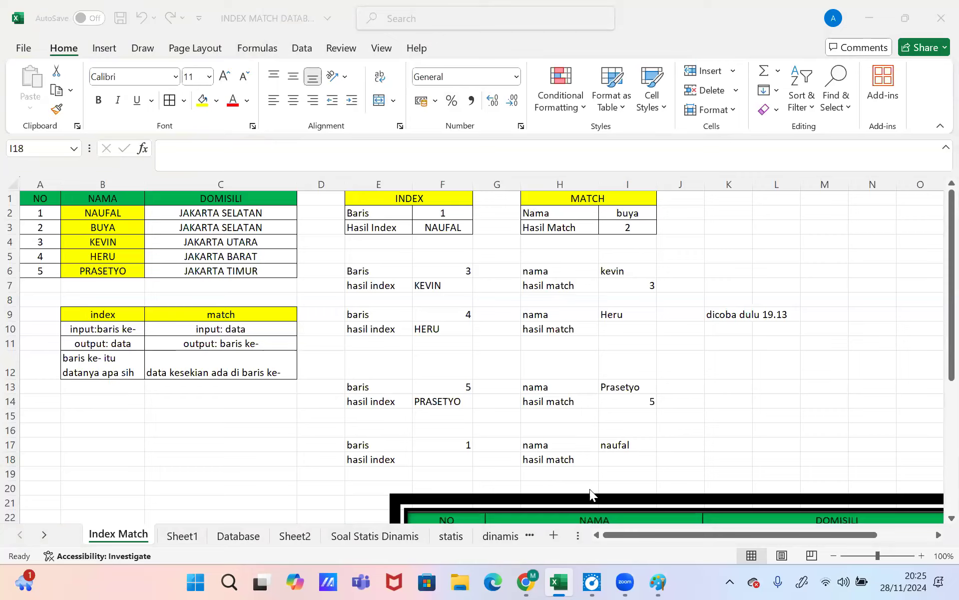
{"action": "left_click", "coordinate": [446, 402]}
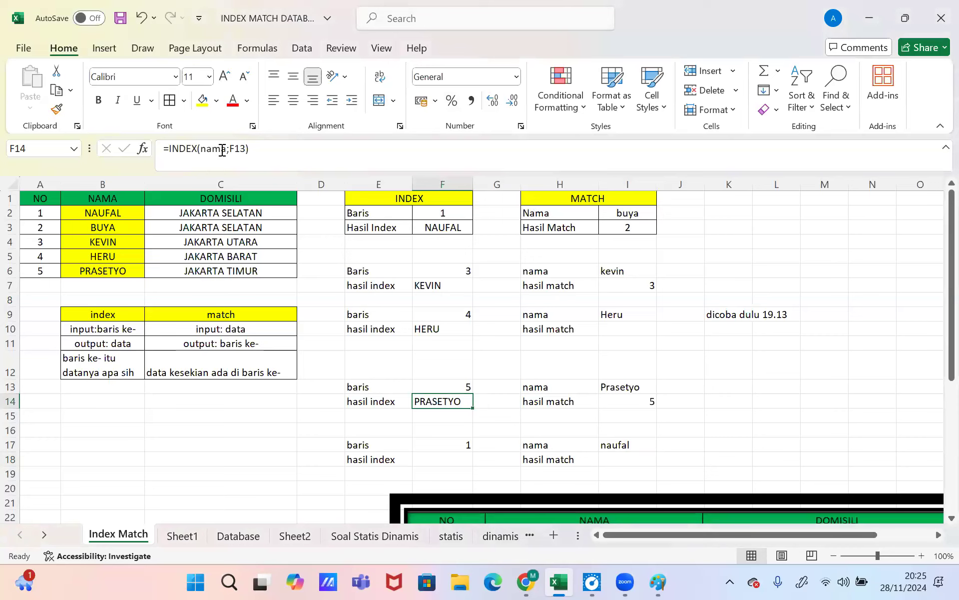
{"action": "left_click", "coordinate": [259, 150]}
{"action": "left_click", "coordinate": [249, 150]}
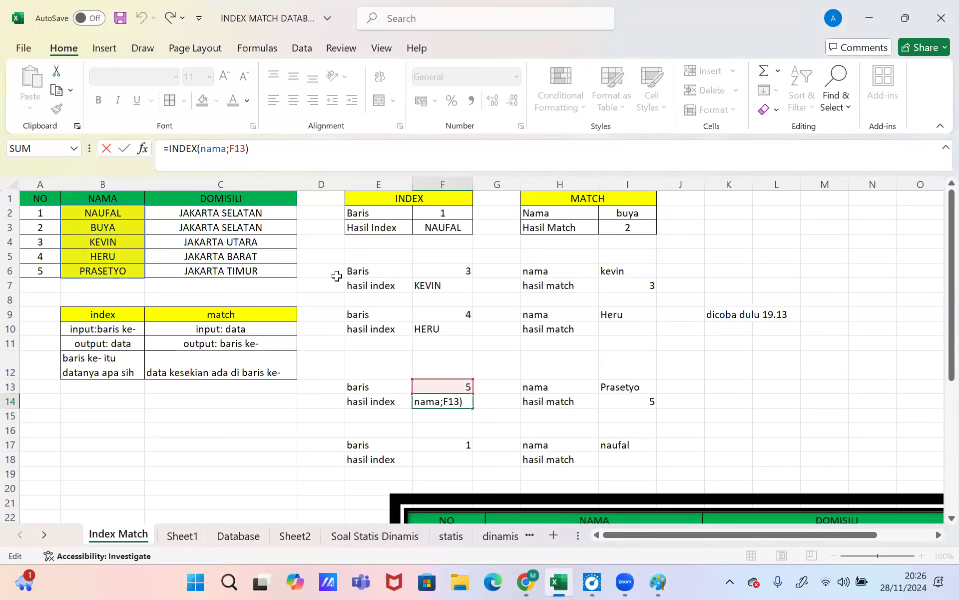
{"action": "key", "text": "Return"}
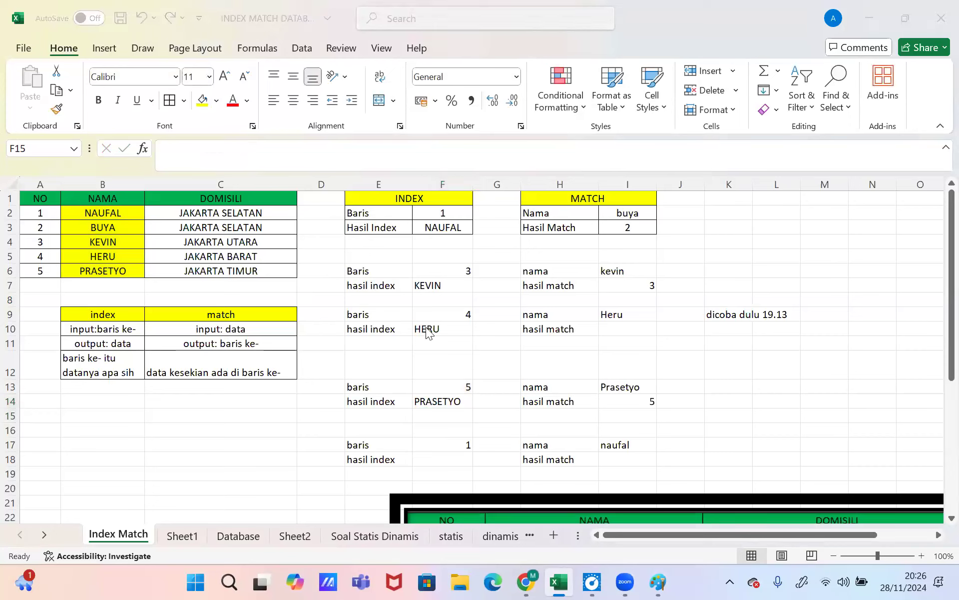
Step: Replace the F13 reference with the row number 5 in the INDEX formula of cell F14
{"action": "left_click", "coordinate": [626, 402]}
{"action": "left_click", "coordinate": [430, 401]}
{"action": "left_click", "coordinate": [259, 152]}
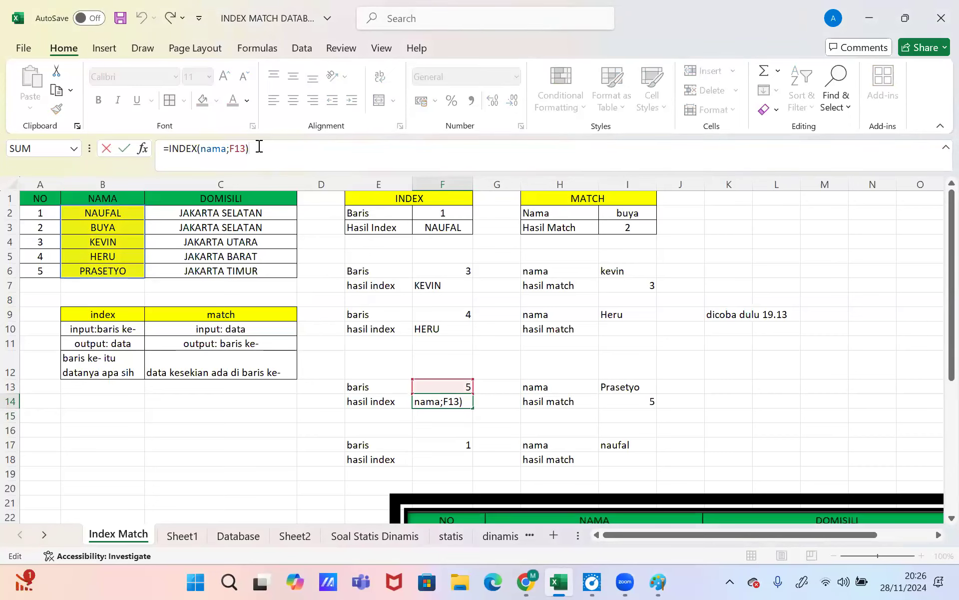
{"action": "key", "text": "BackSpace"}
{"action": "key", "text": "BackSpace"}
{"action": "key", "text": "BackSpace"}
{"action": "key", "text": "BackSpace"}
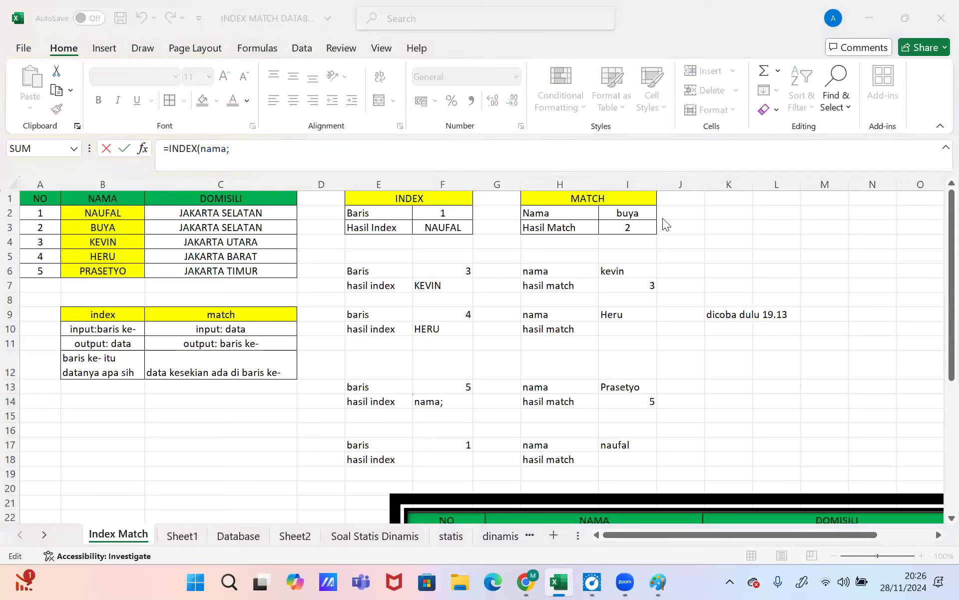
{"action": "left_click", "coordinate": [352, 156]}
{"action": "left_click", "coordinate": [280, 185]}
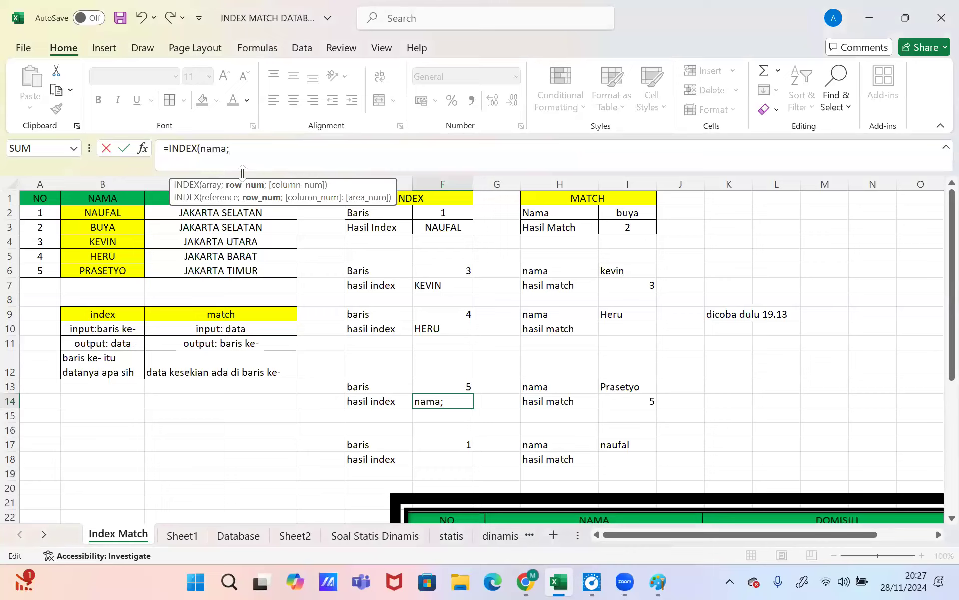
{"action": "type", "text": "1"}
{"action": "key", "text": "BackSpace"}
{"action": "type", "text": "5"}
{"action": "key", "text": "Return"}
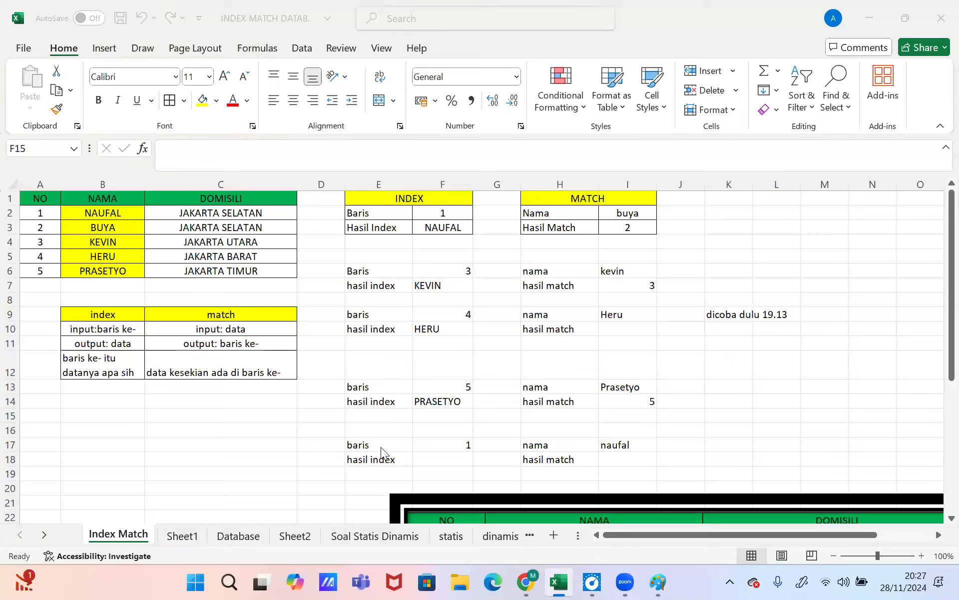
Step: Open Sheet1 and review the INDEX output note in I3 and the employee entries in rows 3 and 5
{"action": "left_click", "coordinate": [198, 524]}
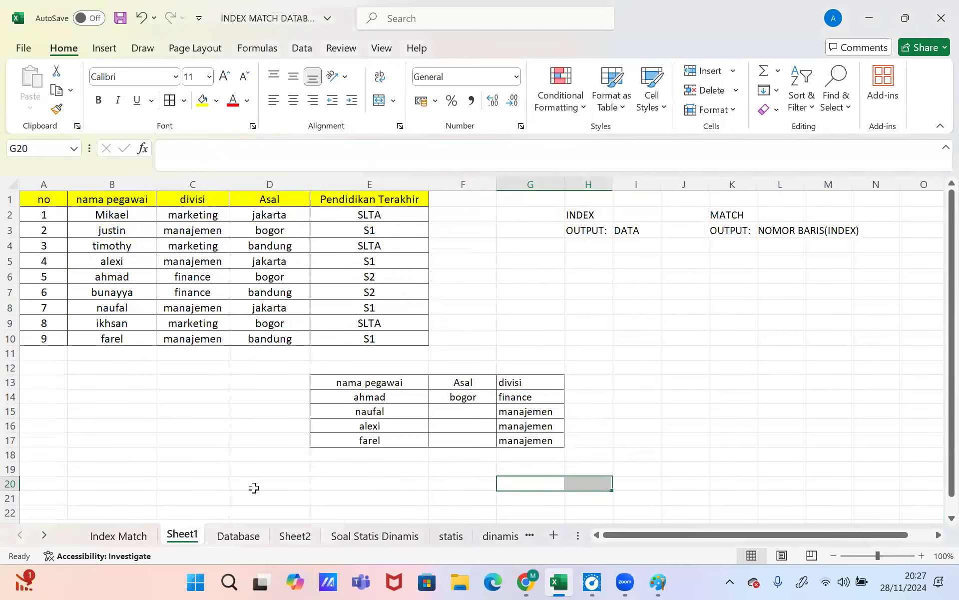
{"action": "left_click", "coordinate": [483, 306]}
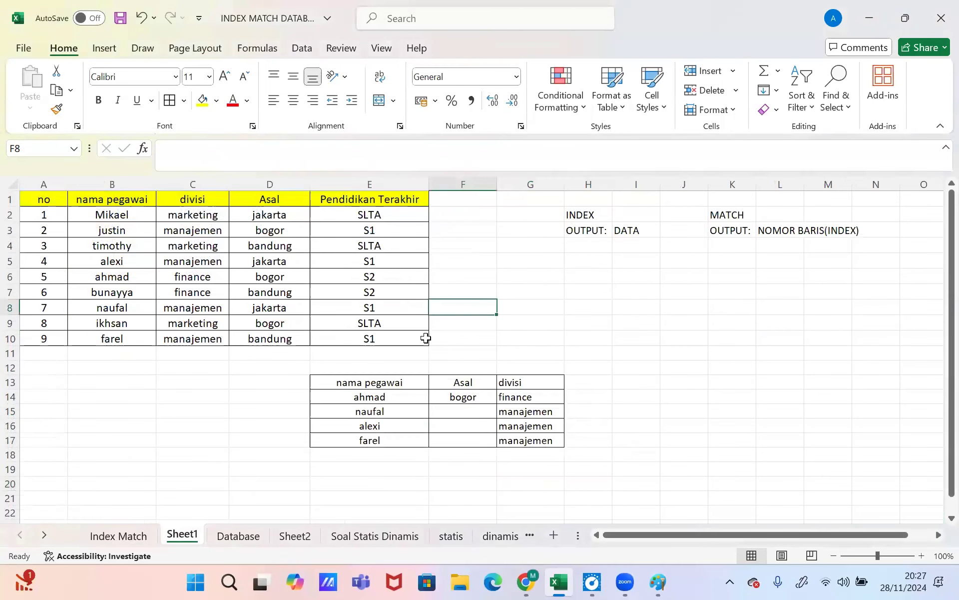
{"action": "left_click", "coordinate": [614, 233]}
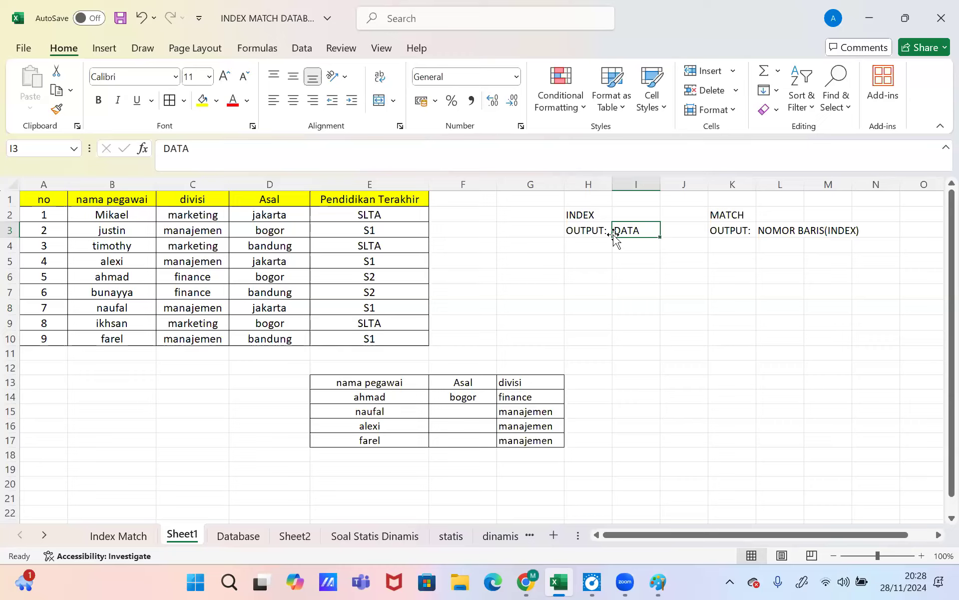
{"action": "left_click", "coordinate": [160, 228]}
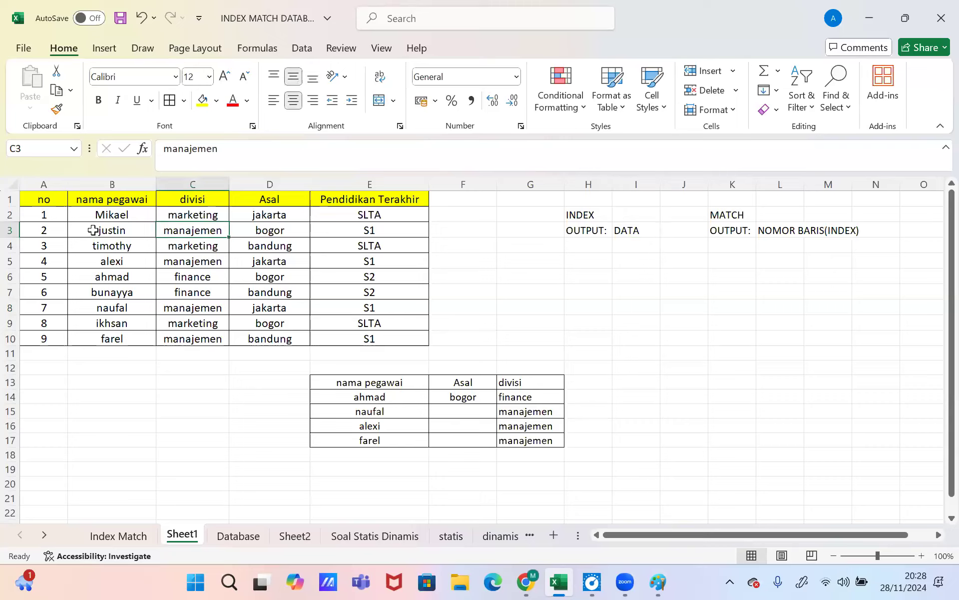
{"action": "left_click", "coordinate": [100, 232]}
{"action": "left_click", "coordinate": [122, 262]}
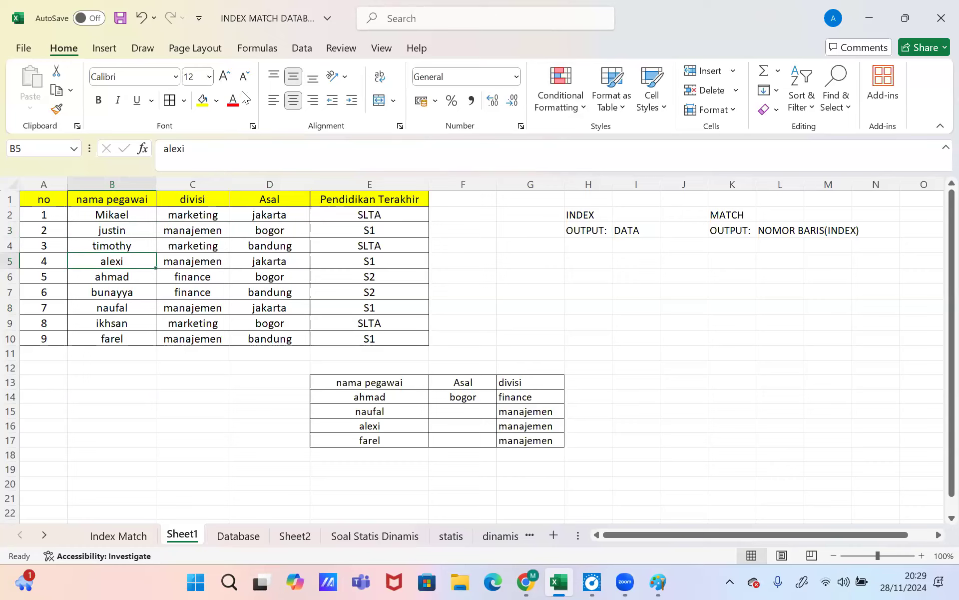
Step: Fill the empty cell I18 with green
{"action": "left_click", "coordinate": [218, 101]}
{"action": "left_click", "coordinate": [550, 229]}
{"action": "left_click", "coordinate": [514, 218]}
{"action": "left_click", "coordinate": [652, 464]}
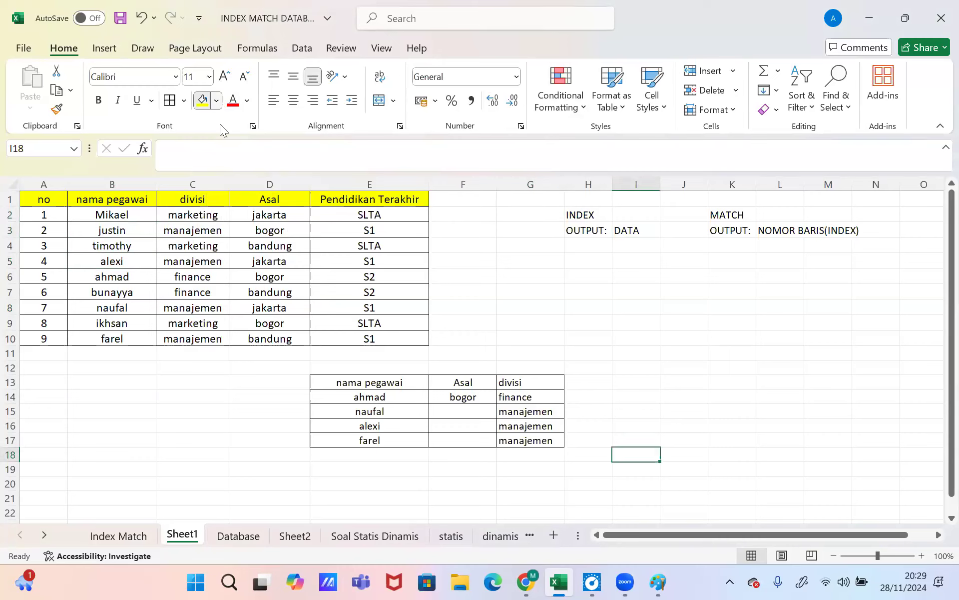
{"action": "left_click", "coordinate": [217, 102]}
{"action": "left_click", "coordinate": [264, 273]}
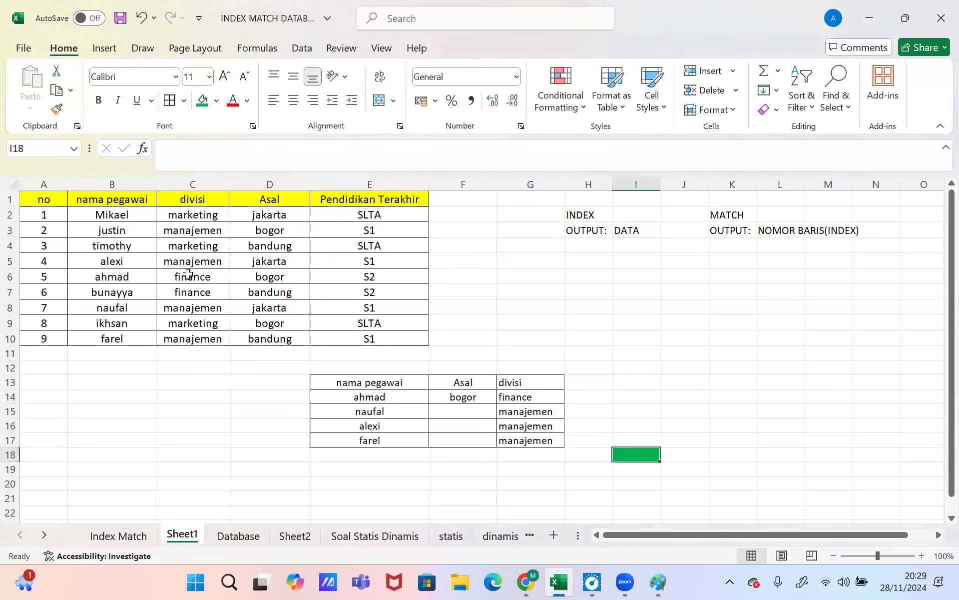
{"action": "left_click", "coordinate": [119, 255]}
{"action": "left_click", "coordinate": [276, 259]}
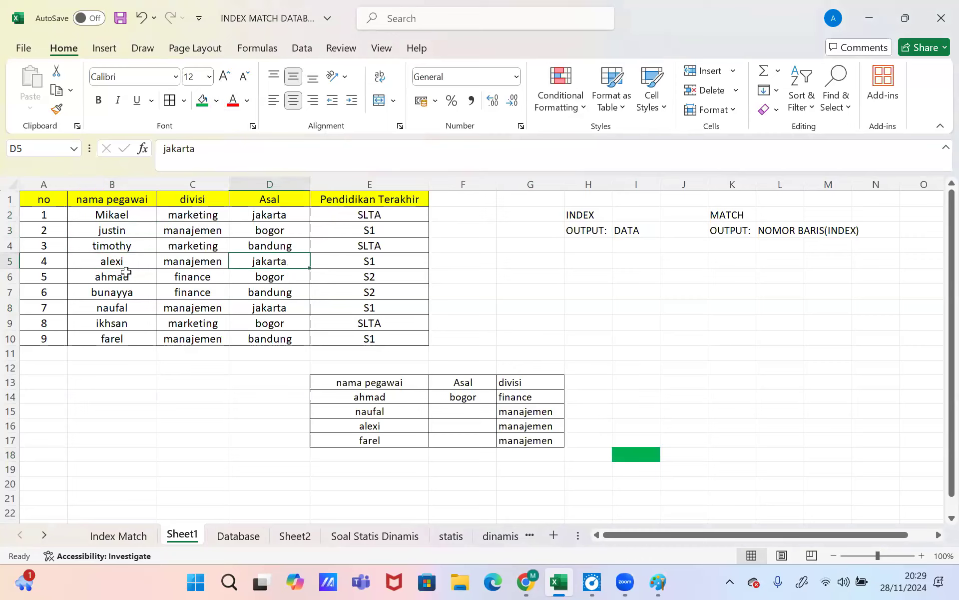
{"action": "left_click", "coordinate": [120, 275]}
{"action": "left_click", "coordinate": [204, 102]}
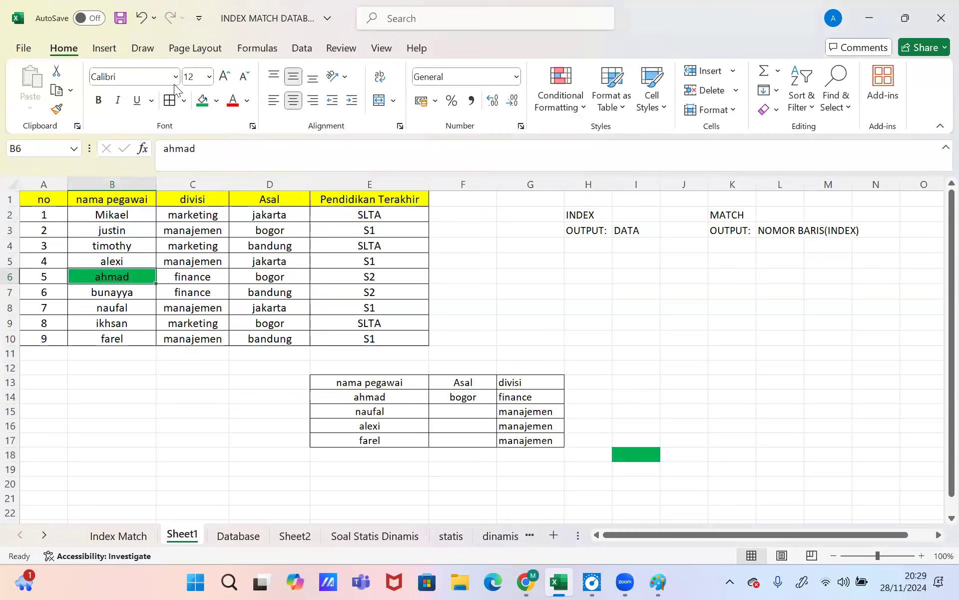
{"action": "left_click", "coordinate": [141, 19]}
Step: Fill the nama pegawai cell B5 and the Asal cell D5 with green
{"action": "left_click", "coordinate": [118, 257]}
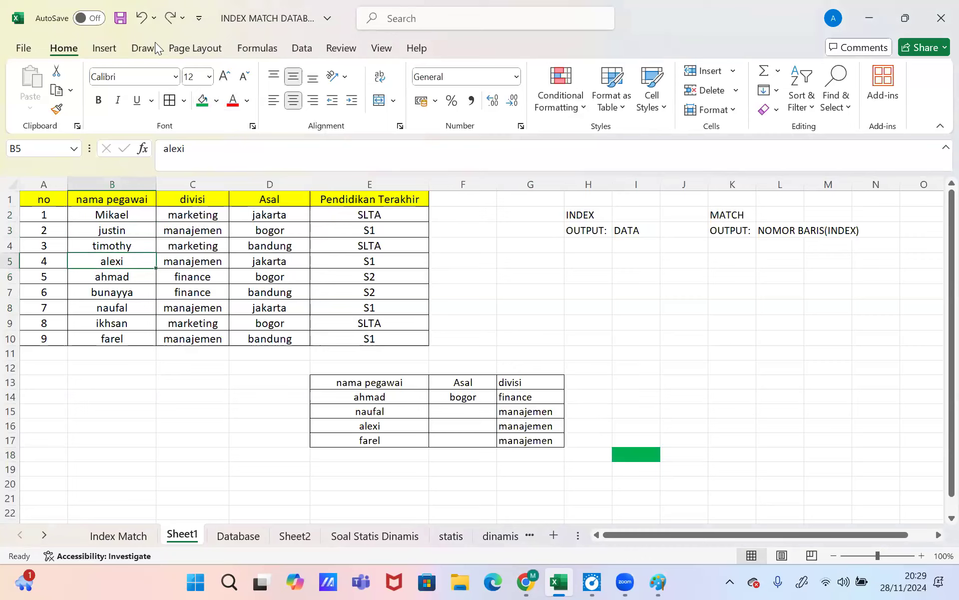
{"action": "left_click", "coordinate": [203, 102]}
{"action": "left_click", "coordinate": [269, 261]}
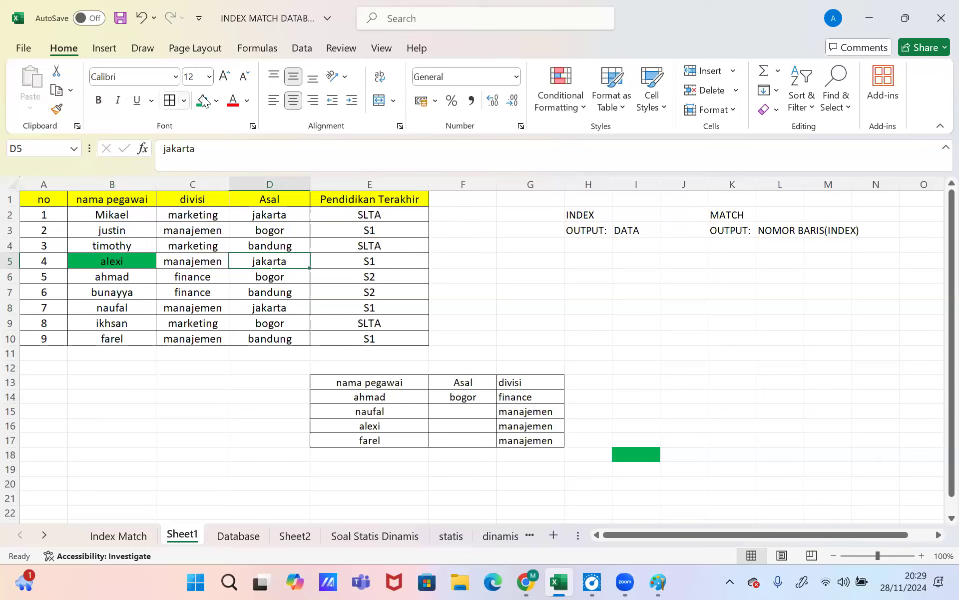
{"action": "left_click", "coordinate": [204, 102]}
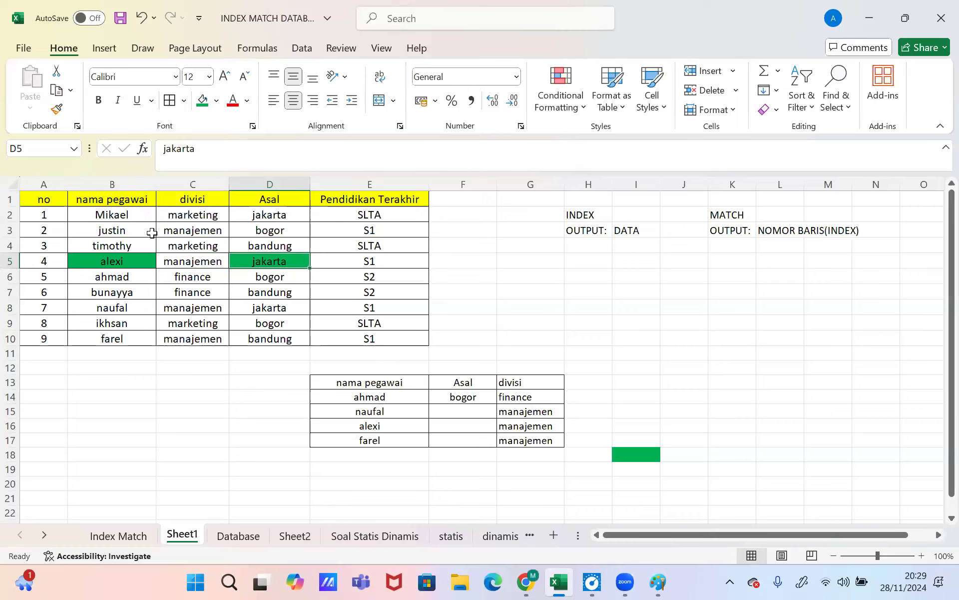
Step: Name the nama pegawai range B1:B10 namapegawai
{"action": "left_click_drag", "start_coordinate": [114, 201], "coordinate": [107, 338]}
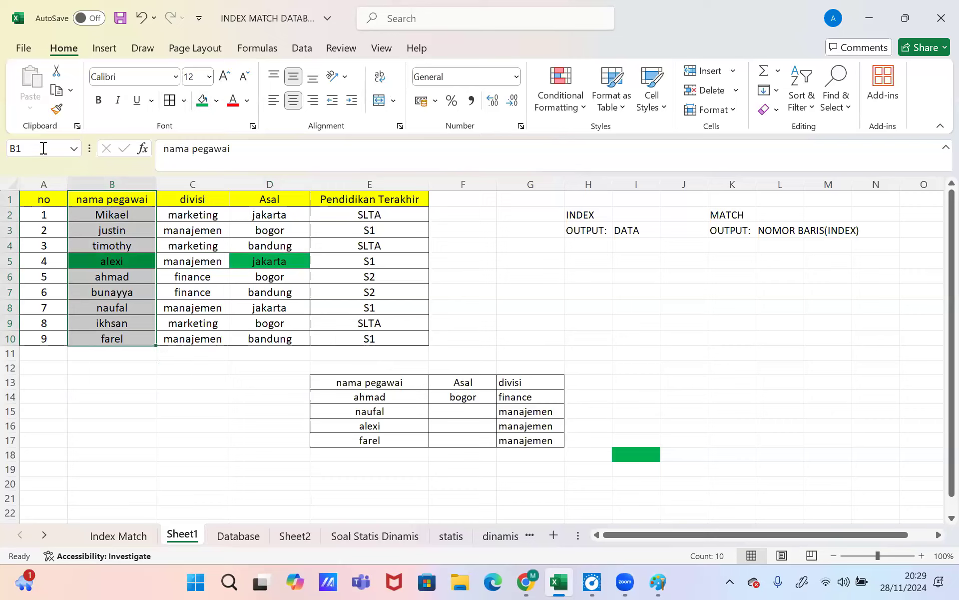
{"action": "left_click", "coordinate": [42, 149]}
{"action": "type", "text": "namapegawai"}
{"action": "key", "text": "Return"}
Step: Try to name the divisi range C1:C10 divisi
{"action": "left_click_drag", "start_coordinate": [203, 200], "coordinate": [192, 340]}
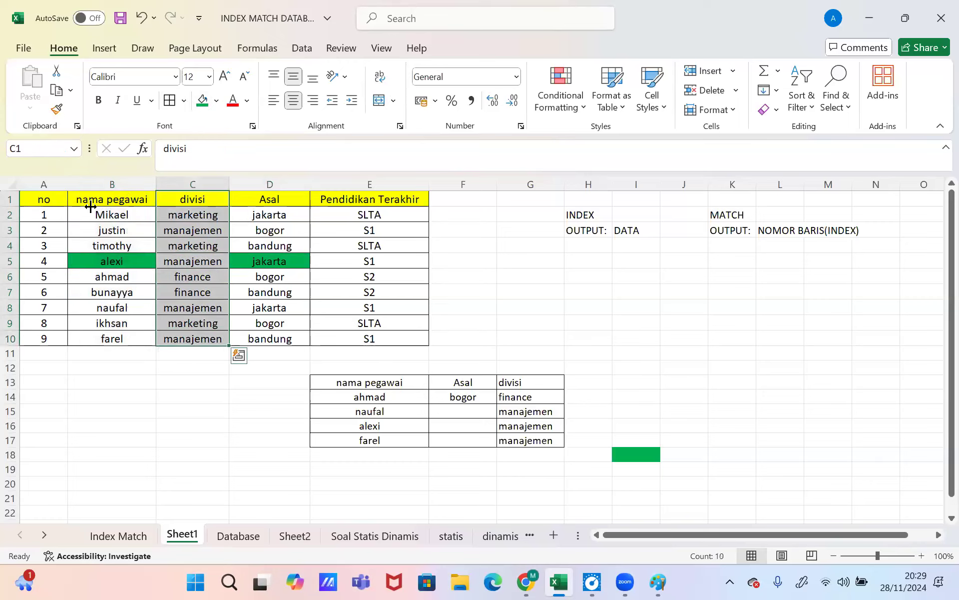
{"action": "left_click", "coordinate": [36, 145]}
{"action": "type", "text": "divisi"}
{"action": "key", "text": "Return"}
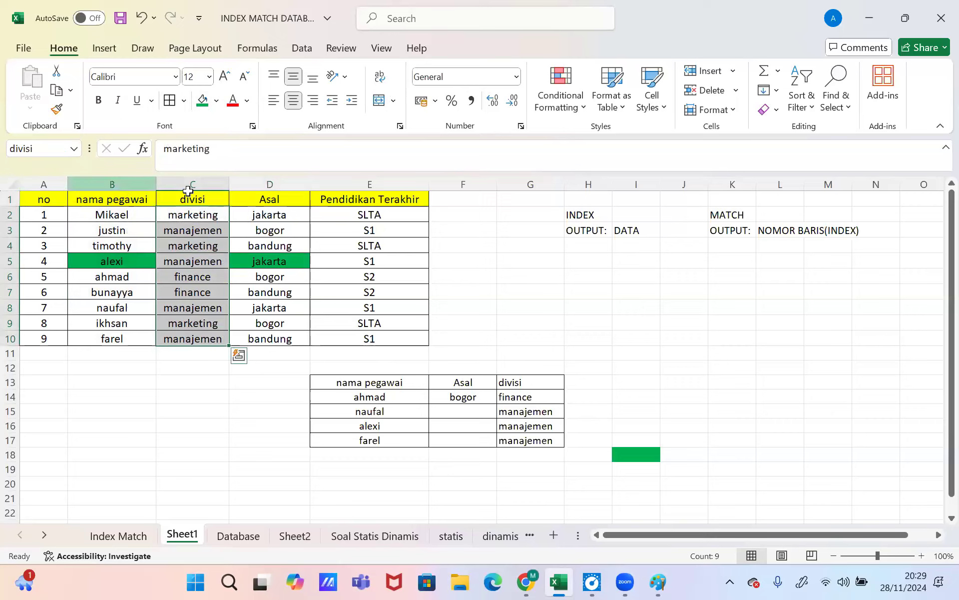
Step: Name the divisi range C1:C10 divisi2
{"action": "left_click_drag", "start_coordinate": [195, 199], "coordinate": [192, 339]}
{"action": "left_click", "coordinate": [33, 148]}
{"action": "type", "text": "divisi"}
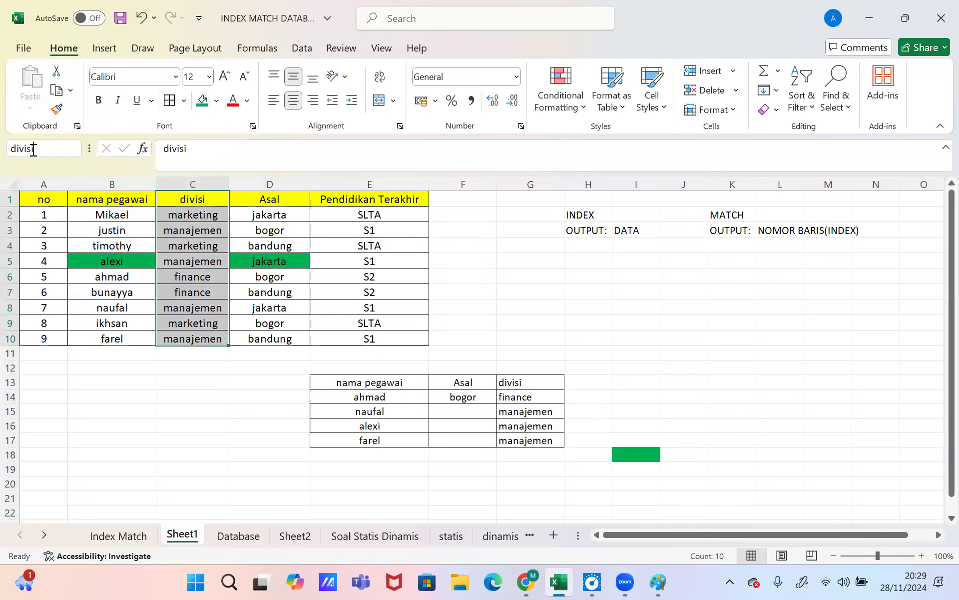
{"action": "type", "text": "2"}
{"action": "key", "text": "Return"}
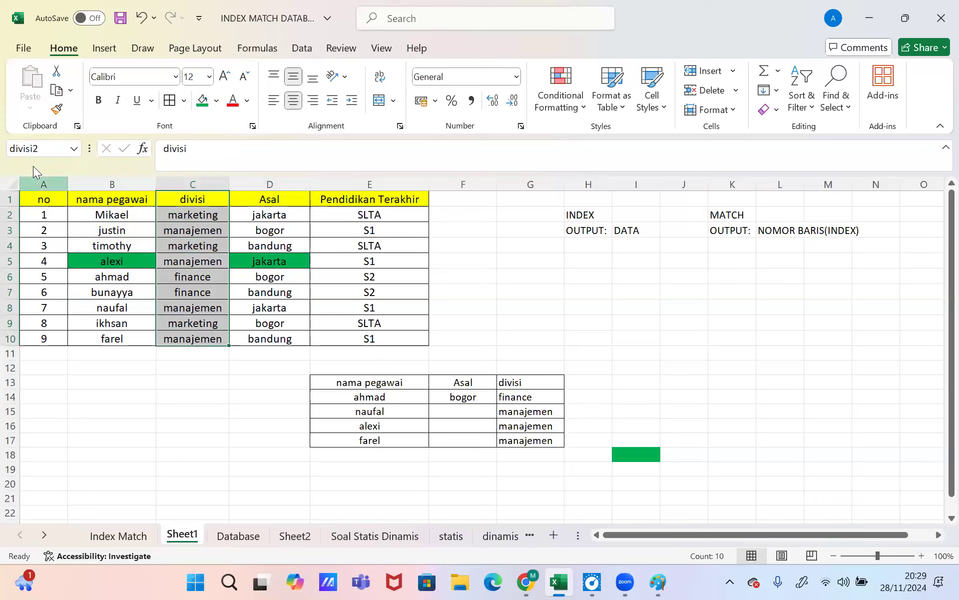
Step: Name the Asal range D1:D10 asal2
{"action": "left_click_drag", "start_coordinate": [291, 198], "coordinate": [289, 338]}
{"action": "left_click", "coordinate": [42, 142]}
{"action": "type", "text": "asal2"}
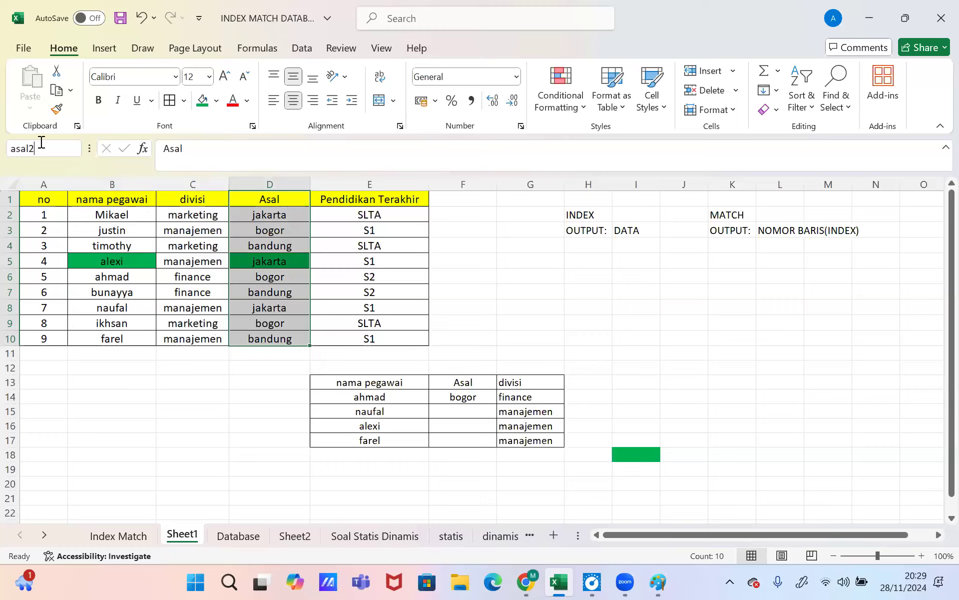
{"action": "key", "text": "Return"}
Step: Name the Pendidikan Terakhir range E1:E10 pendidikan2
{"action": "left_click_drag", "start_coordinate": [362, 197], "coordinate": [371, 344]}
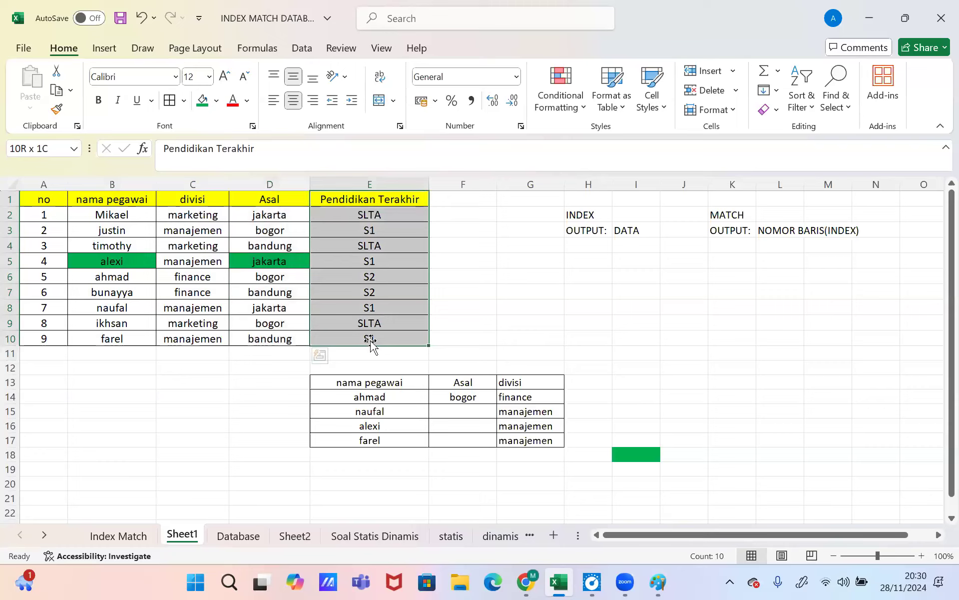
{"action": "left_click", "coordinate": [40, 143]}
{"action": "type", "text": "pendidikan2"}
{"action": "key", "text": "Return"}
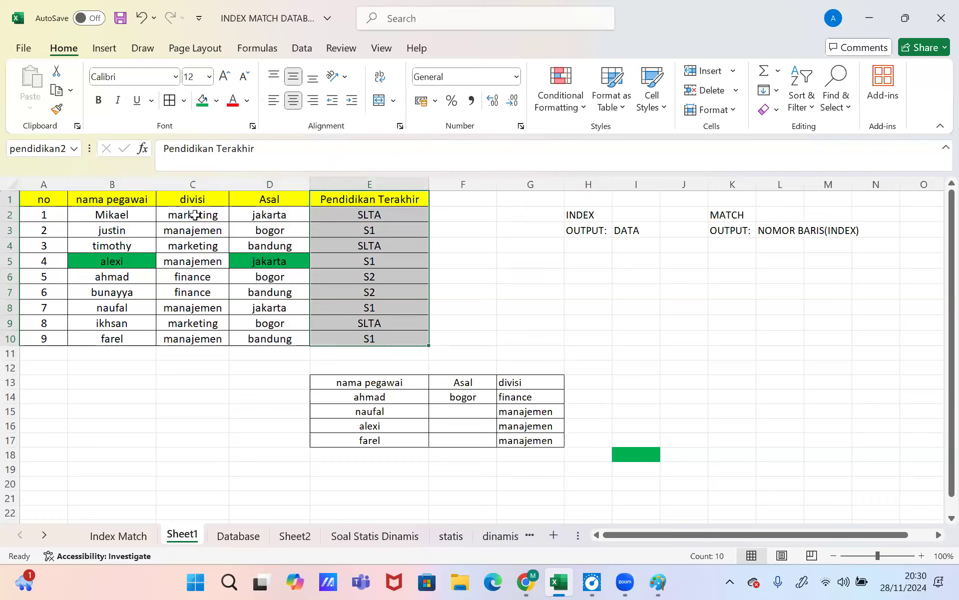
Step: Compare selecting the divisi column with and without its header, and check the name of range B1:B10
{"action": "left_click", "coordinate": [195, 204]}
{"action": "left_click_drag", "start_coordinate": [195, 215], "coordinate": [197, 342]}
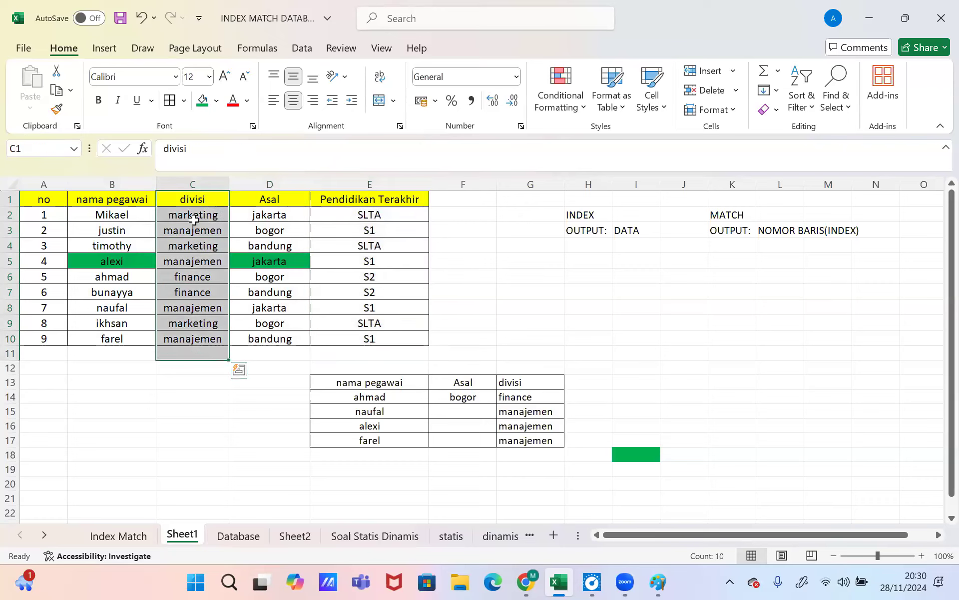
{"action": "left_click", "coordinate": [194, 216]}
{"action": "left_click_drag", "start_coordinate": [194, 216], "coordinate": [193, 324]}
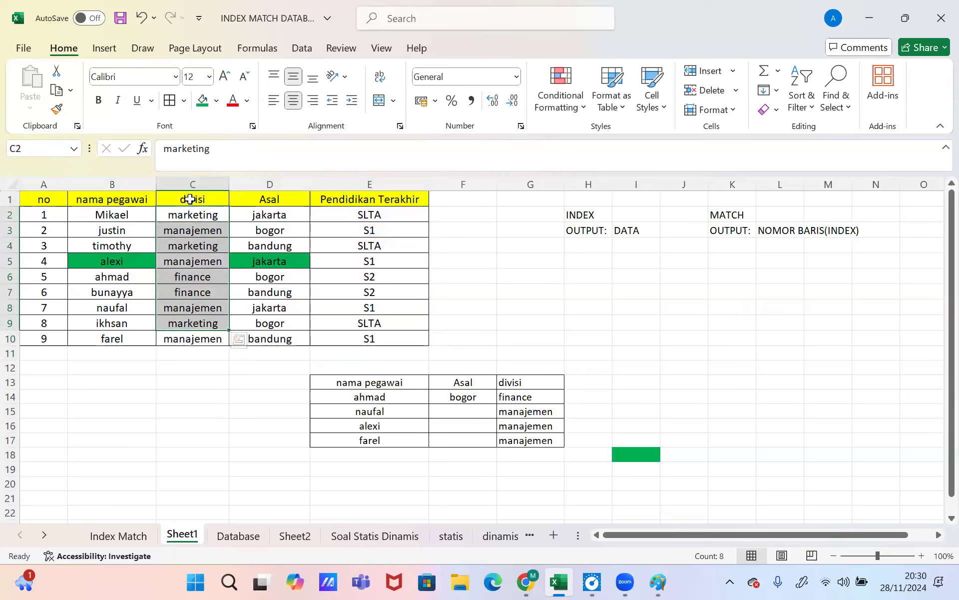
{"action": "left_click_drag", "start_coordinate": [127, 201], "coordinate": [118, 340]}
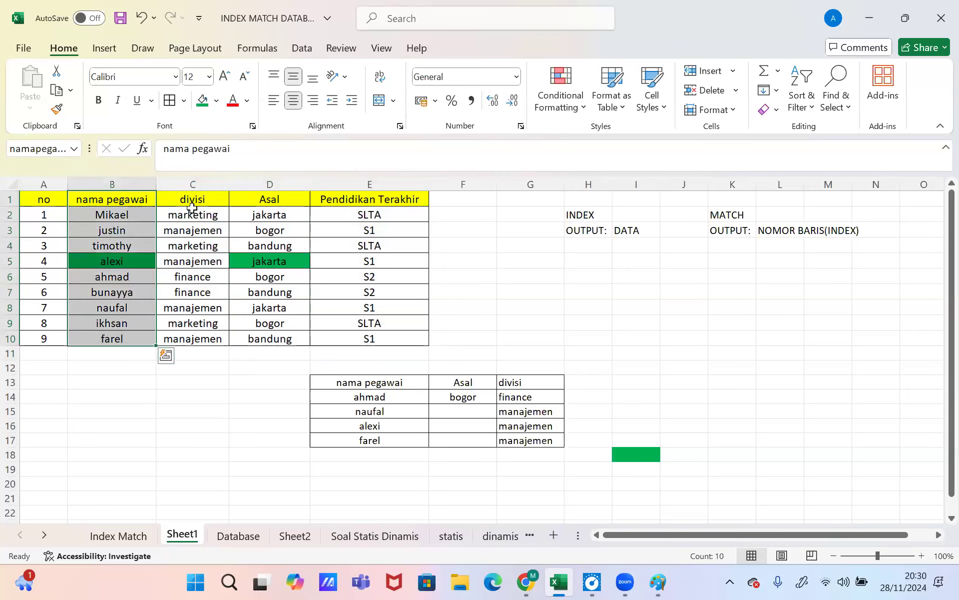
Step: Check the name assigned to range C1:C10, and view the divisi and nama pegawai header cells
{"action": "left_click_drag", "start_coordinate": [191, 203], "coordinate": [193, 339]}
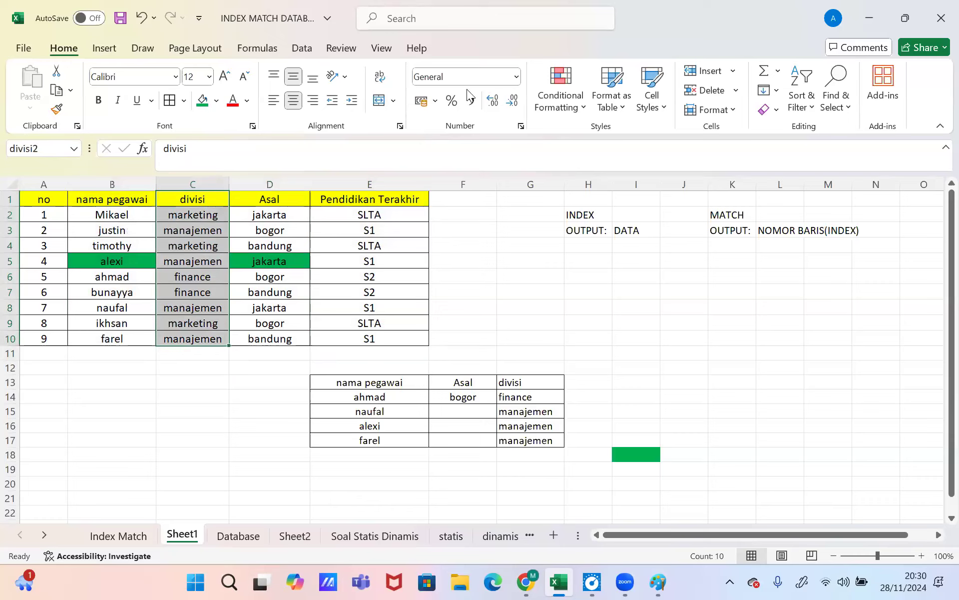
{"action": "left_click", "coordinate": [193, 200]}
{"action": "left_click", "coordinate": [104, 199]}
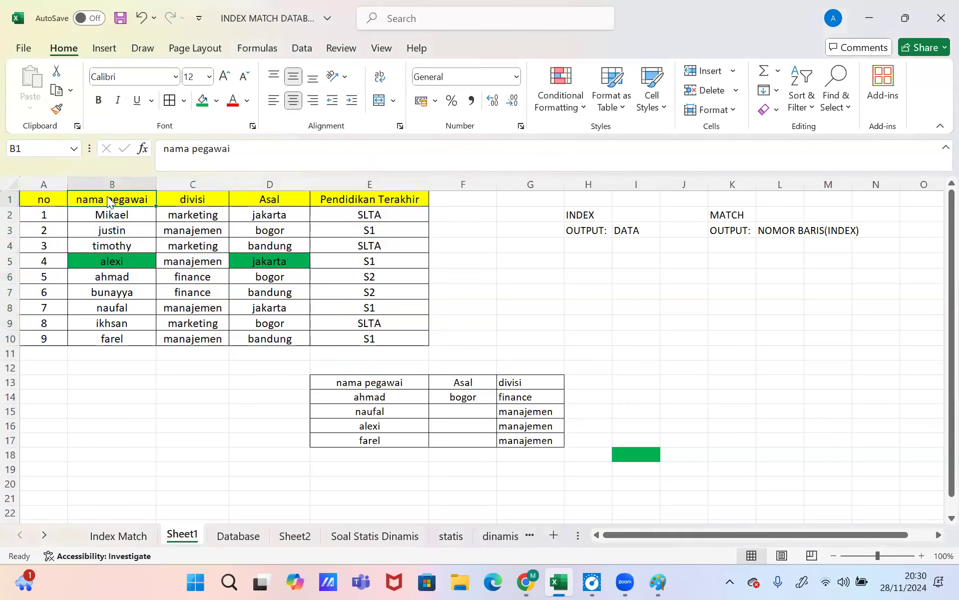
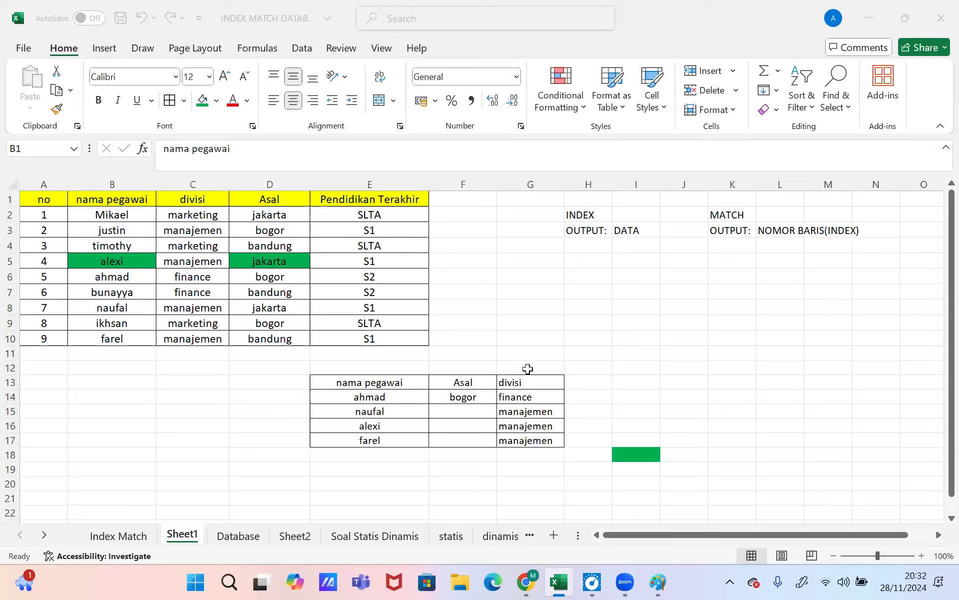
Step: Start an INDEX formula in F15 with the named range asal2 as its array
{"action": "left_click", "coordinate": [440, 414]}
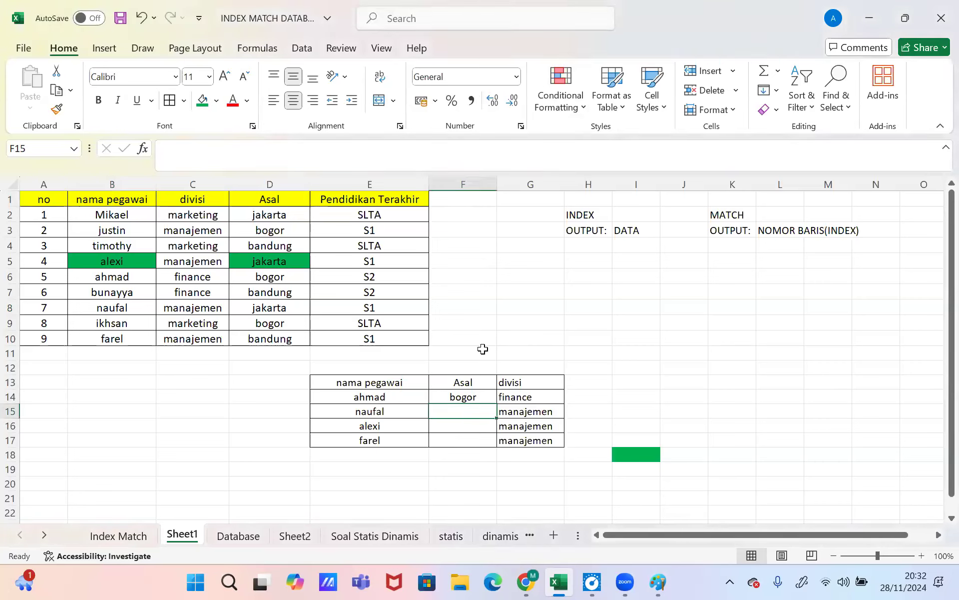
{"action": "left_click", "coordinate": [456, 393]}
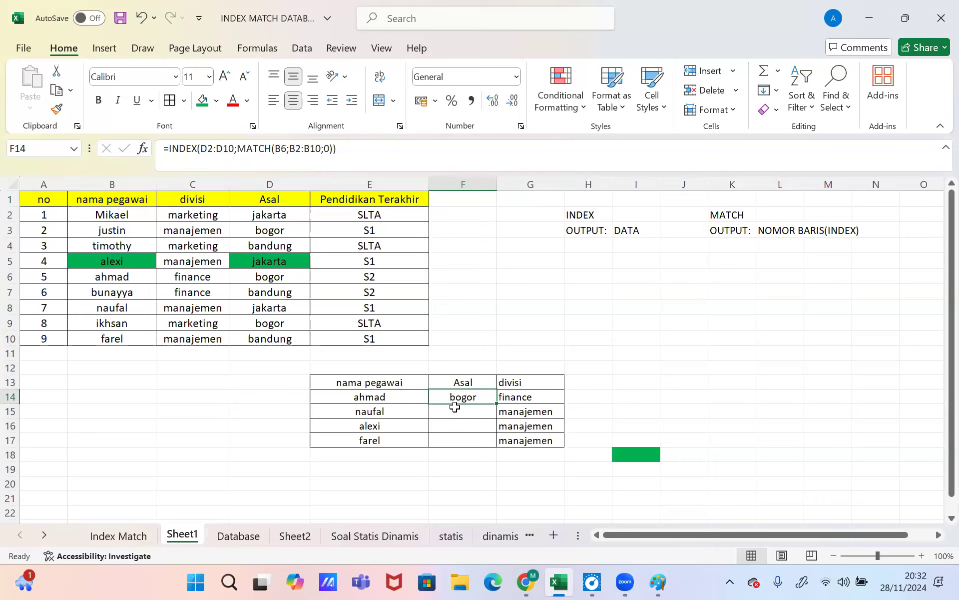
{"action": "left_click", "coordinate": [452, 411]}
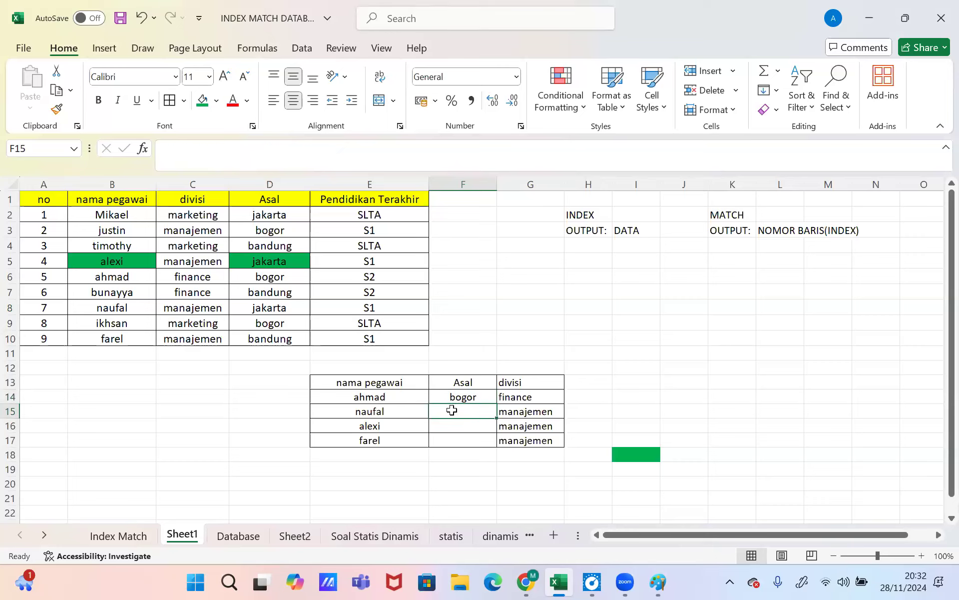
{"action": "left_click", "coordinate": [276, 156]}
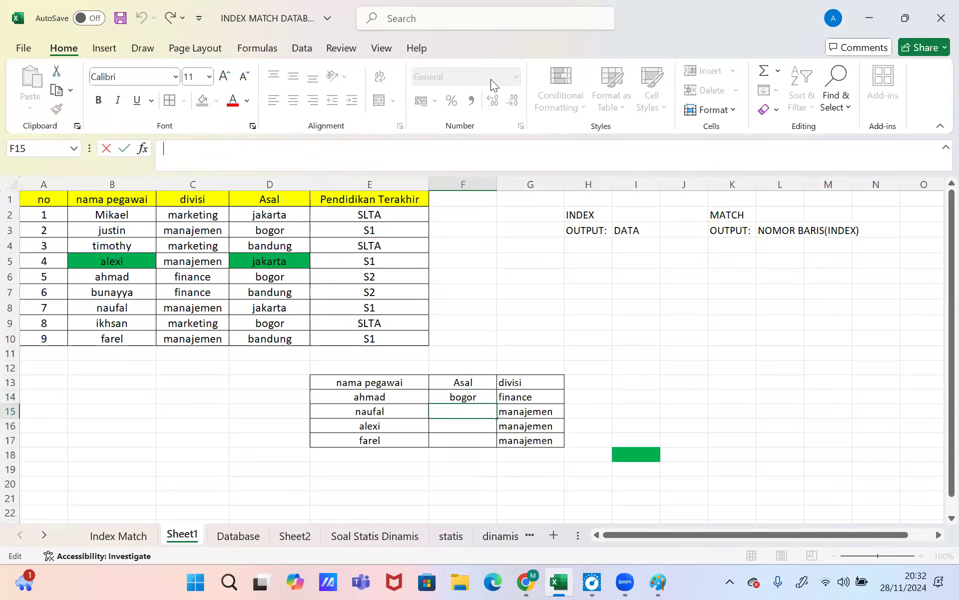
{"action": "left_click", "coordinate": [559, 93]}
{"action": "type", "text": "=in"}
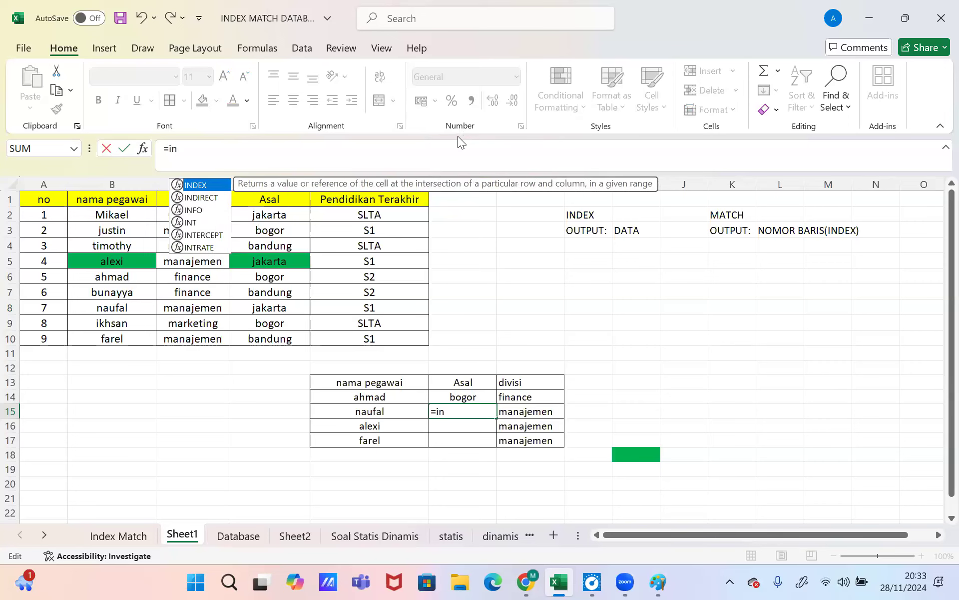
{"action": "key", "text": "Tab"}
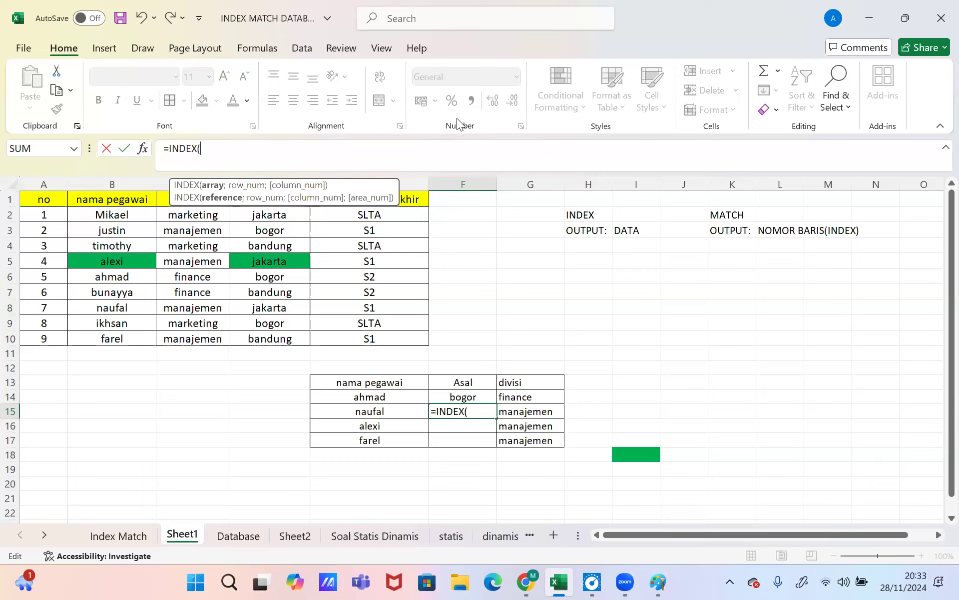
{"action": "type", "text": "asal2"}
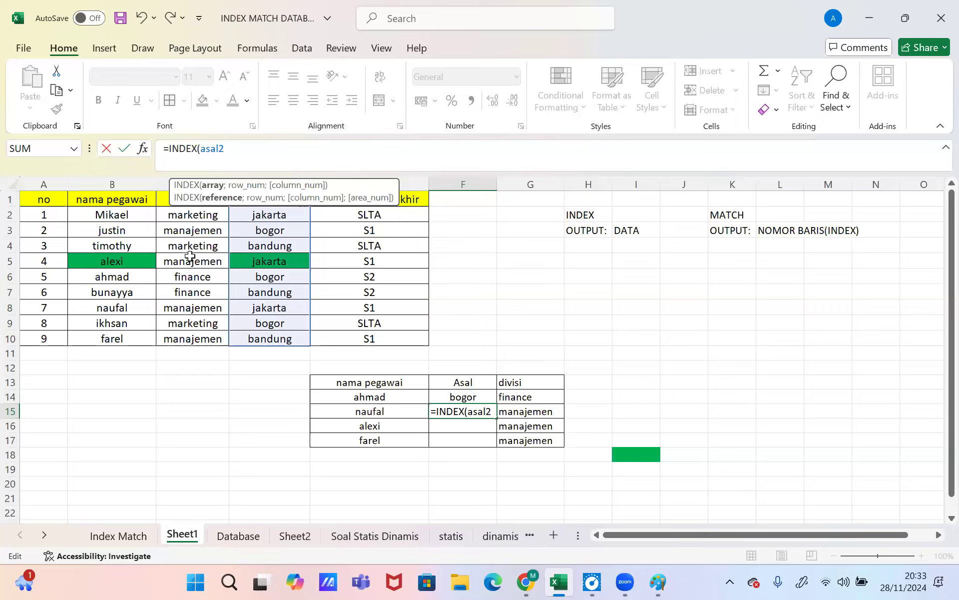
{"action": "type", "text": ";"}
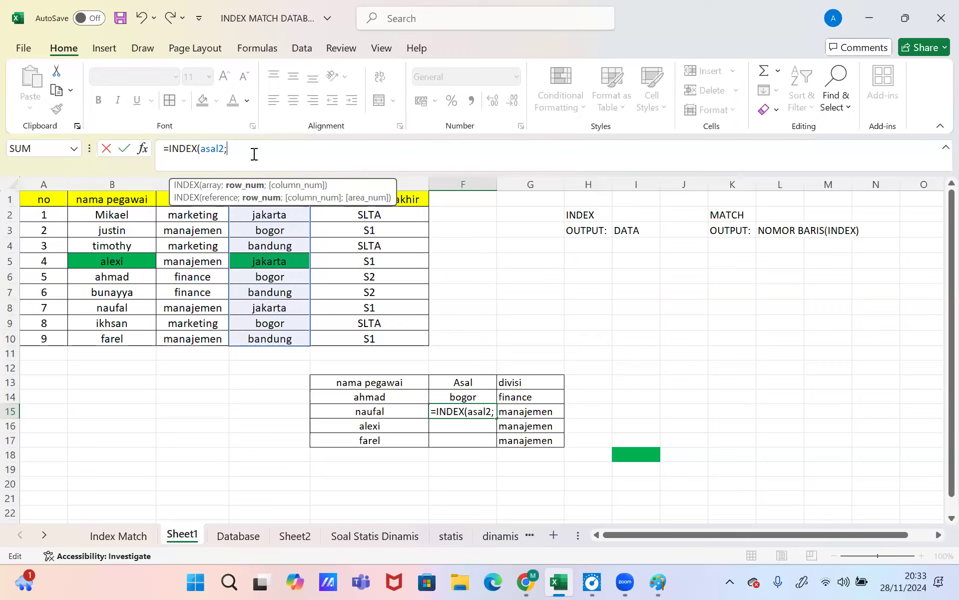
Step: Nest a MATCH function as the row number in F15's formula, with B8 as the lookup value
{"action": "type", "text": "m"}
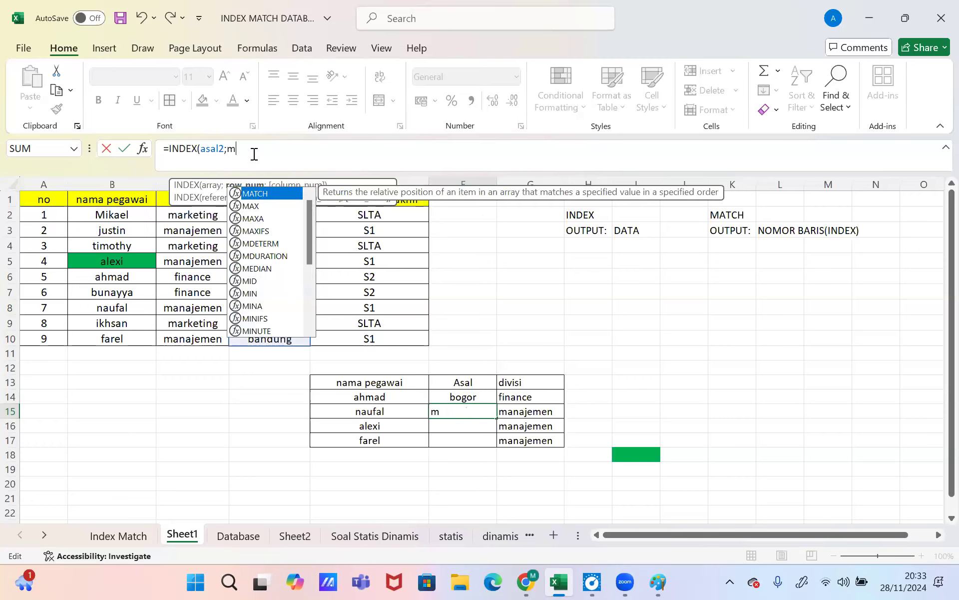
{"action": "key", "text": "Tab"}
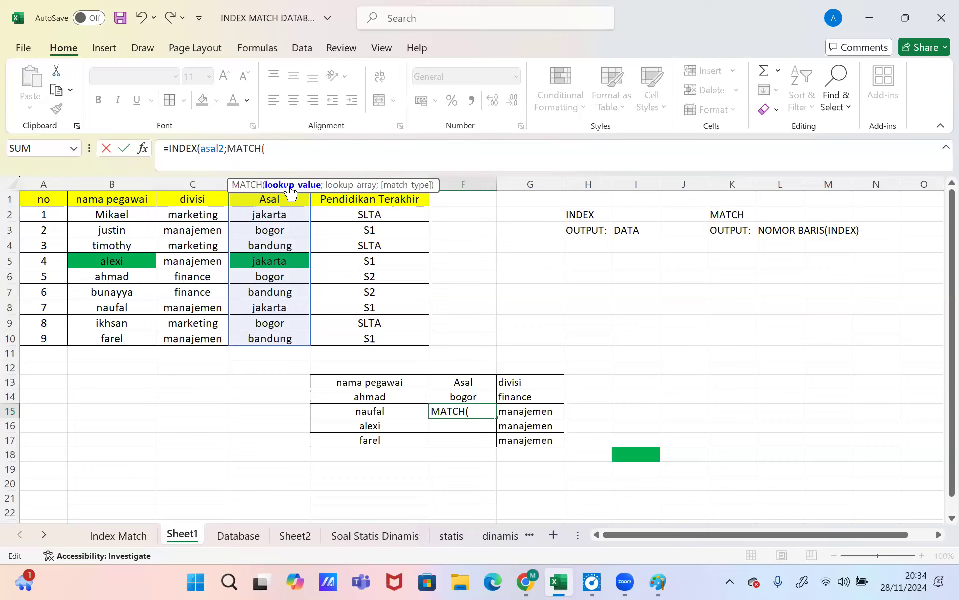
{"action": "left_click", "coordinate": [124, 307]}
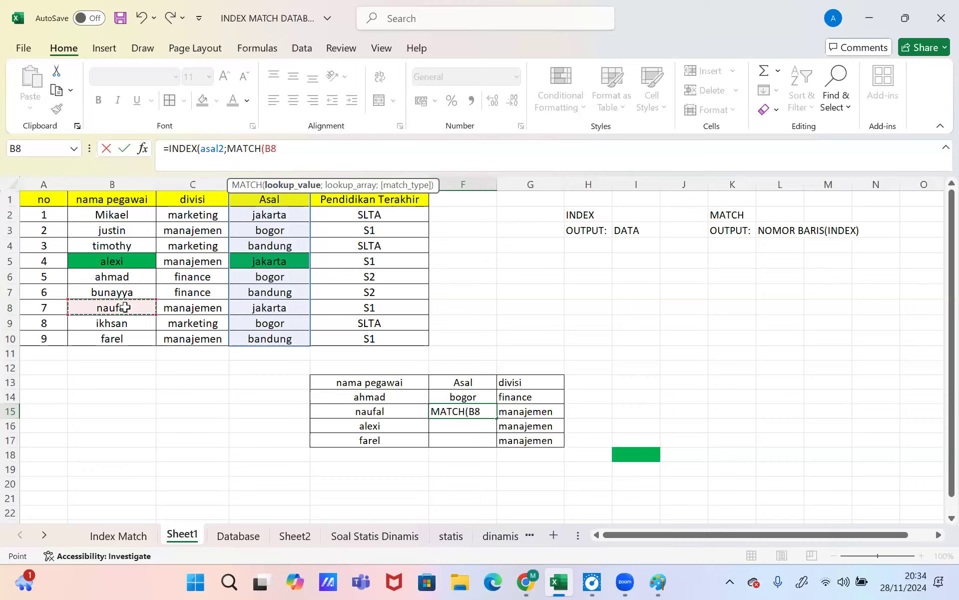
{"action": "type", "text": ";"}
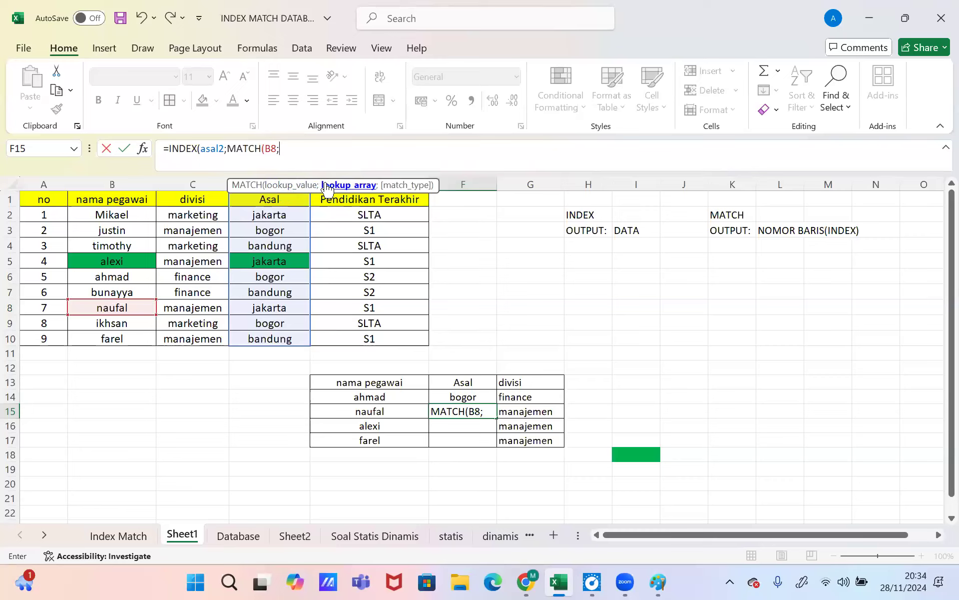
Step: Complete MATCH with the named range namapegawai and exact match 0, and fill F15's formula down through F17
{"action": "type", "text": "na"}
{"action": "key", "text": "Down"}
{"action": "key", "text": "Down"}
{"action": "key", "text": "Down"}
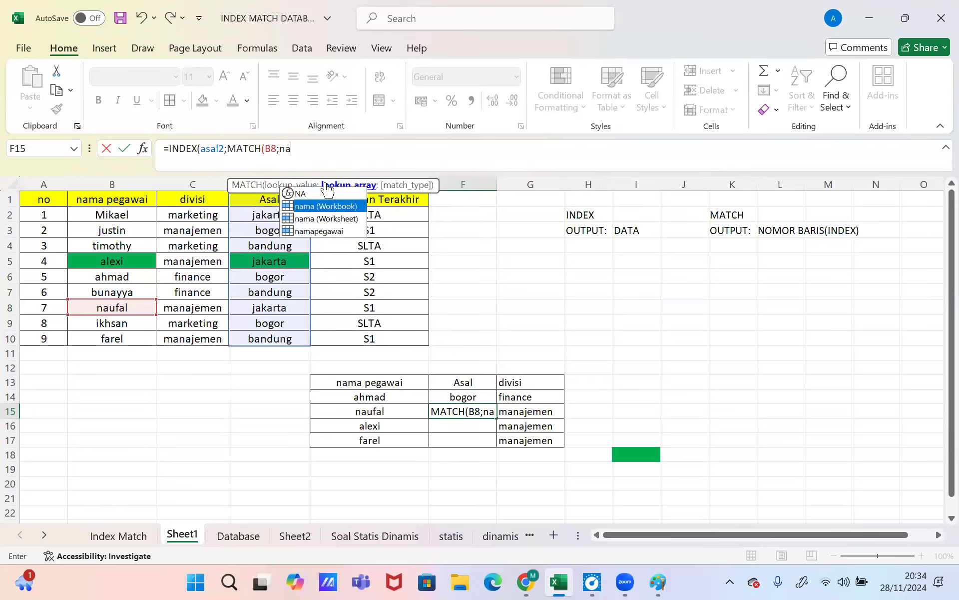
{"action": "key", "text": "Tab"}
{"action": "type", "text": ";"}
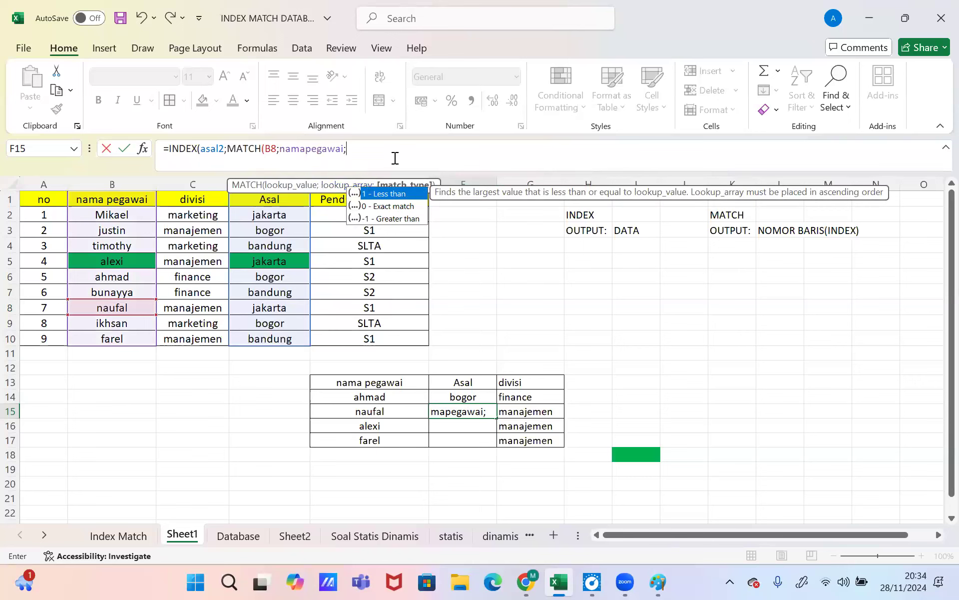
{"action": "type", "text": "0"}
{"action": "key", "text": "Return"}
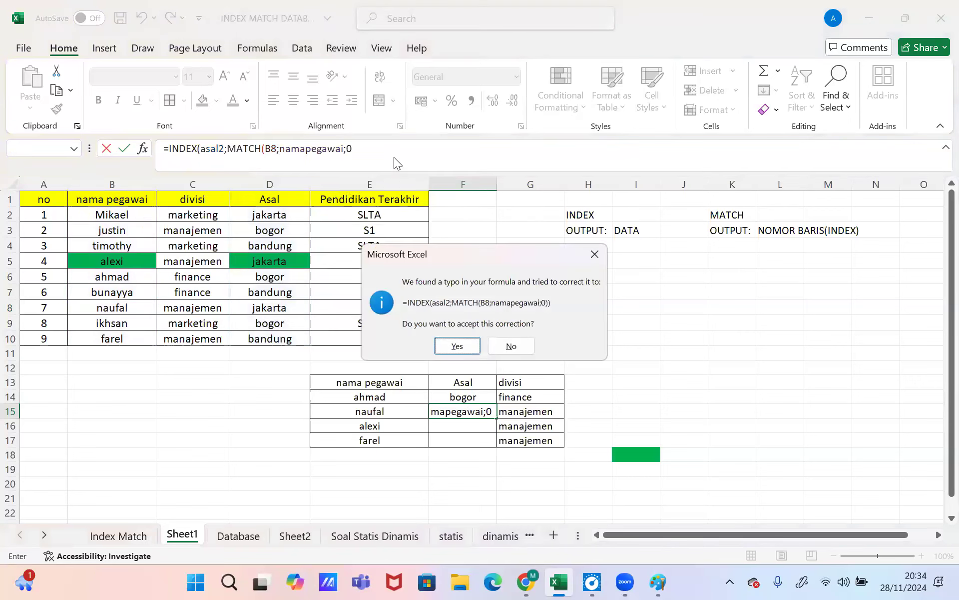
{"action": "key", "text": "Return"}
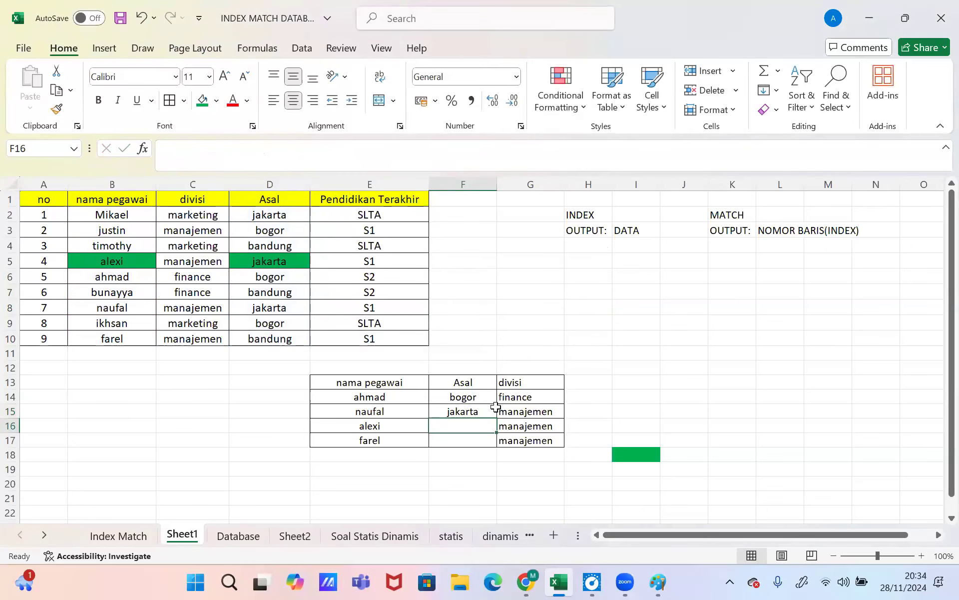
{"action": "left_click", "coordinate": [492, 410]}
{"action": "left_click_drag", "start_coordinate": [497, 418], "coordinate": [497, 444]}
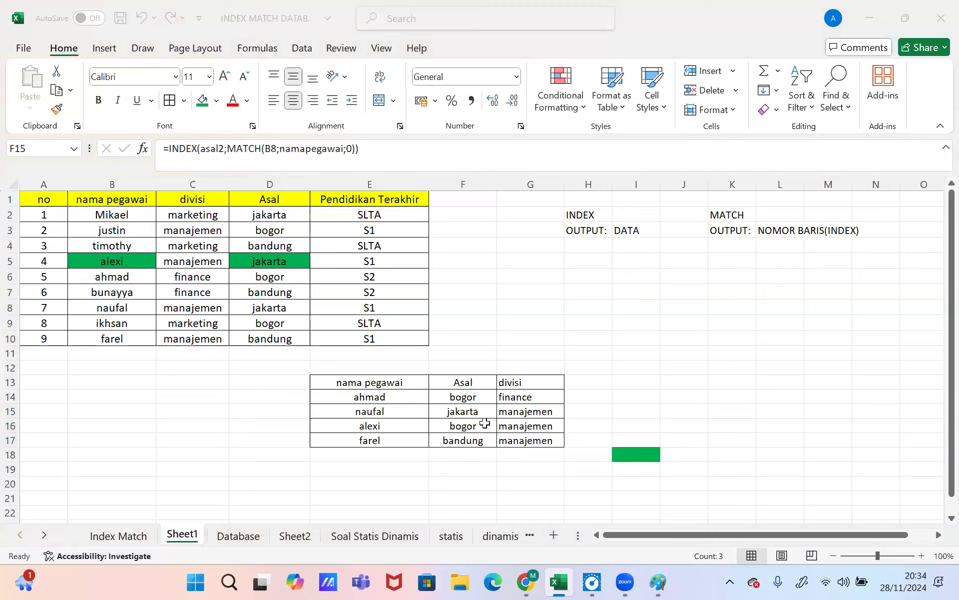
Step: Set the MATCH lookup value in F15 to E15 and fill the formula down through F17
{"action": "left_click", "coordinate": [475, 413]}
{"action": "left_click", "coordinate": [273, 148]}
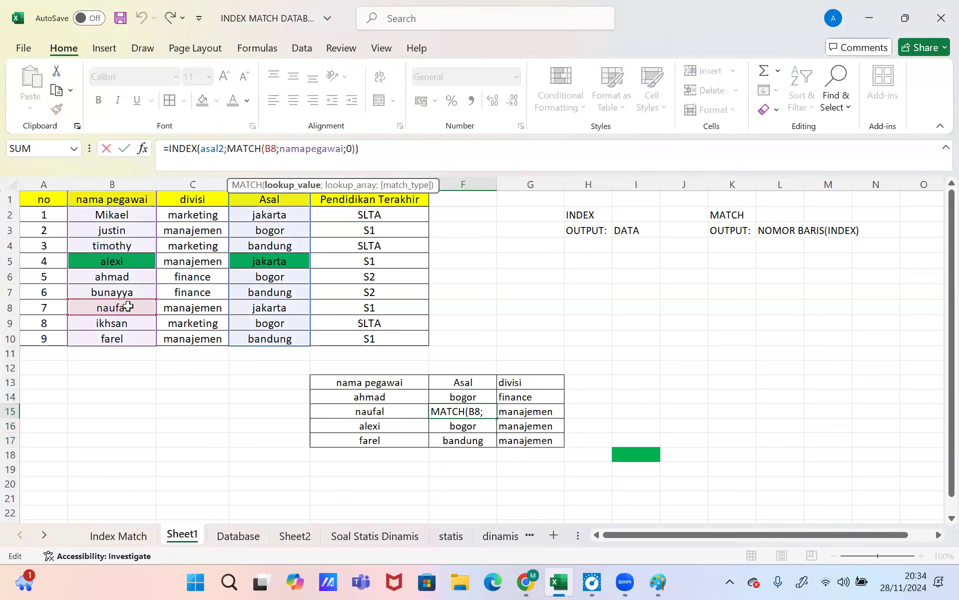
{"action": "key", "text": "BackSpace"}
{"action": "key", "text": "BackSpace"}
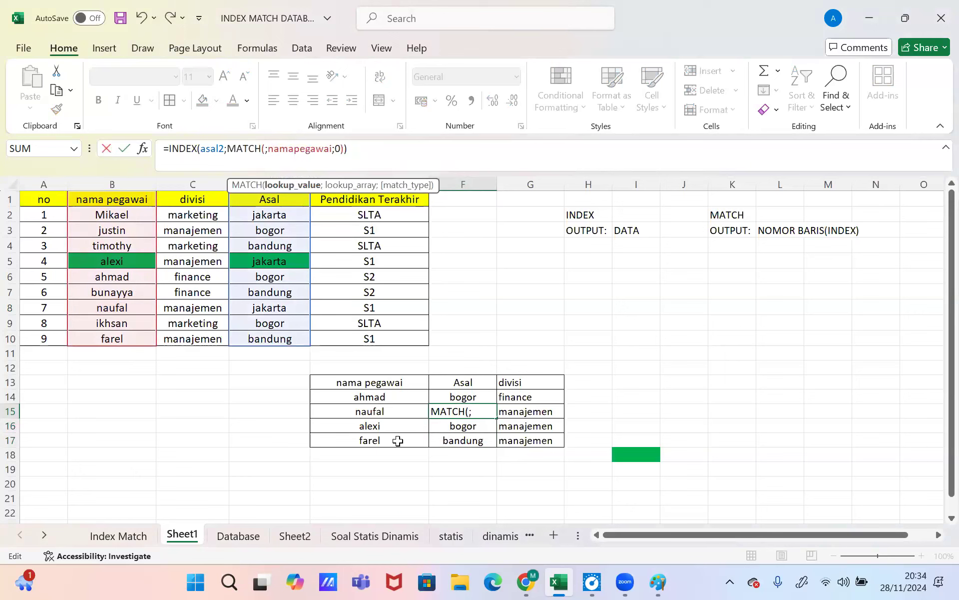
{"action": "left_click", "coordinate": [382, 413]}
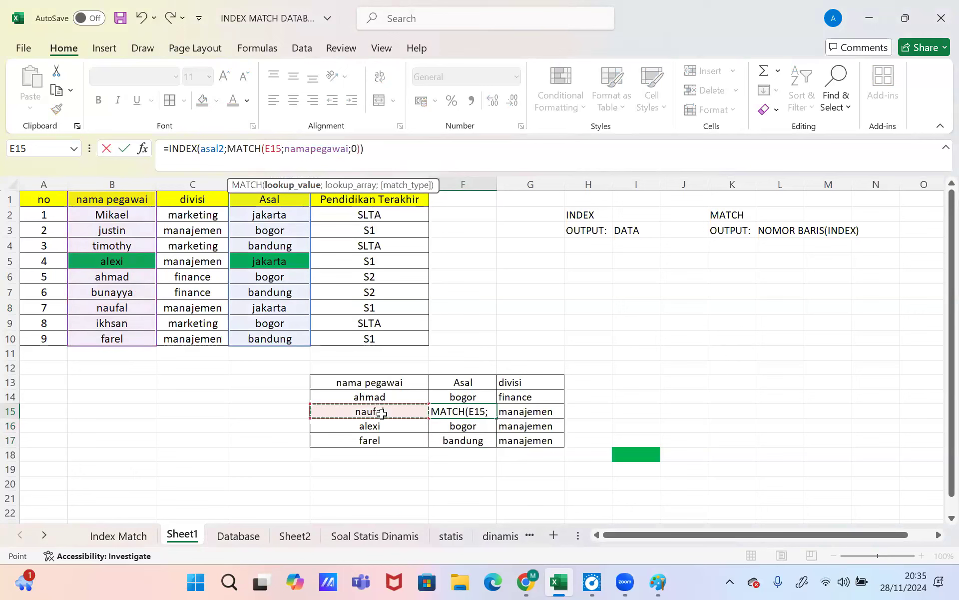
{"action": "key", "text": "Return"}
{"action": "left_click", "coordinate": [448, 411]}
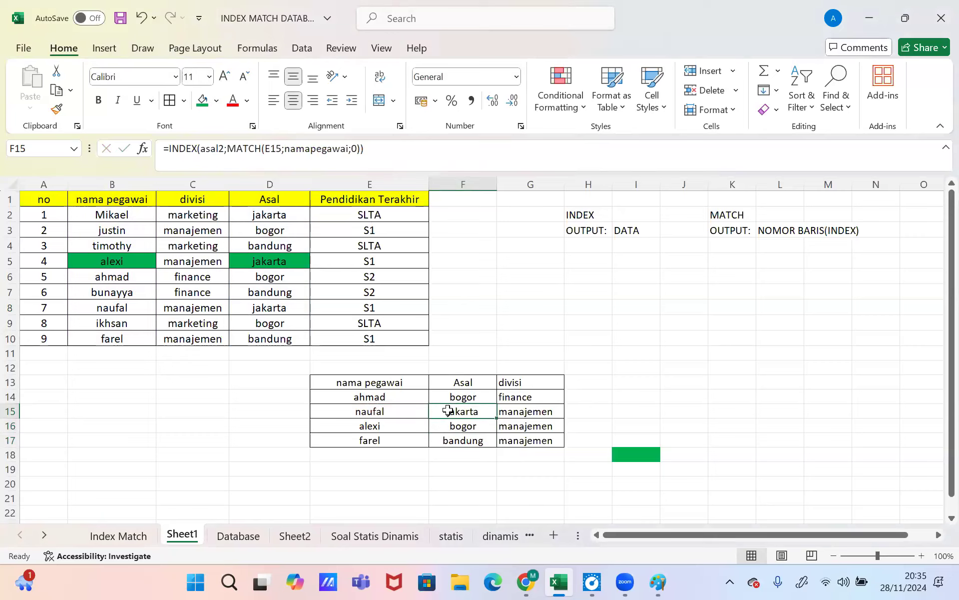
{"action": "left_click_drag", "start_coordinate": [494, 415], "coordinate": [493, 444]}
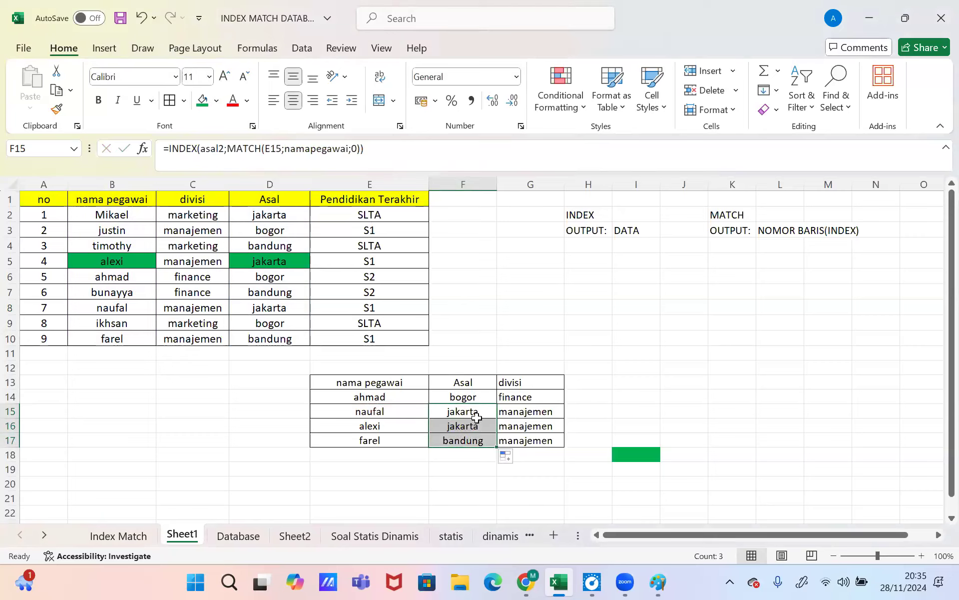
Step: Replace the MATCH lookup reference in F15 with the name of the employee in E15, entered as quoted text
{"action": "left_click", "coordinate": [467, 413]}
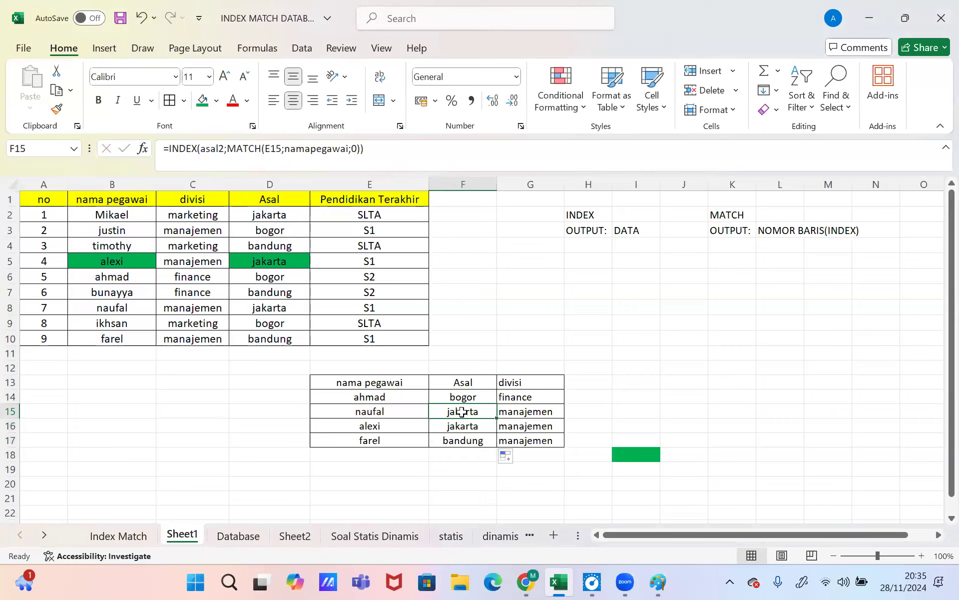
{"action": "left_click", "coordinate": [392, 407]}
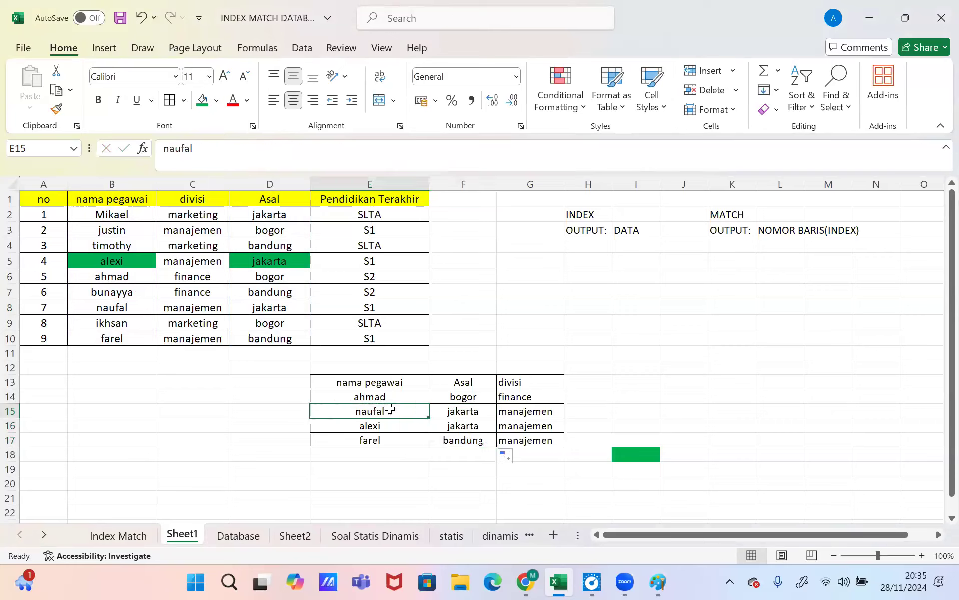
{"action": "left_click", "coordinate": [134, 307]}
{"action": "left_click", "coordinate": [133, 322]}
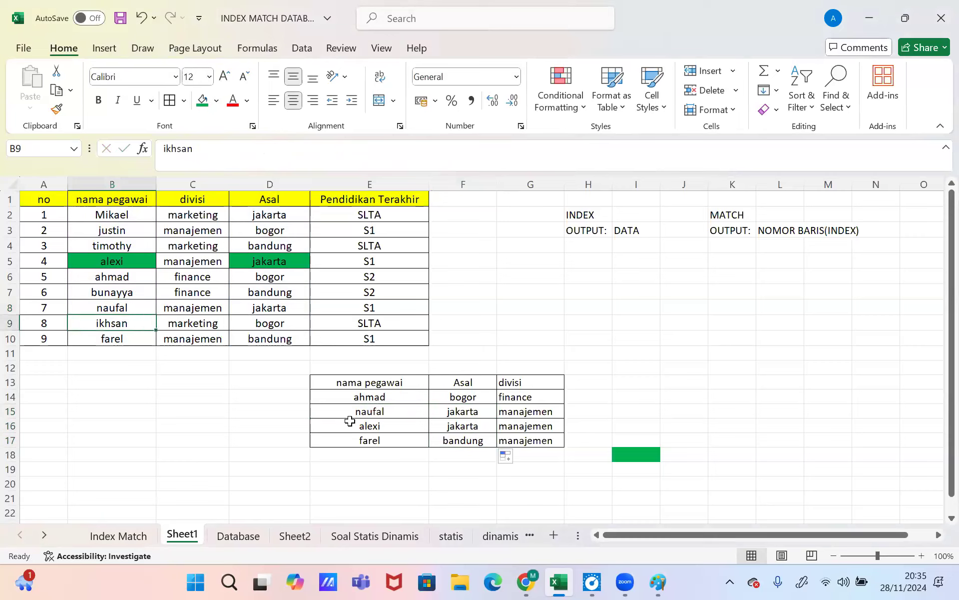
{"action": "left_click", "coordinate": [458, 413]}
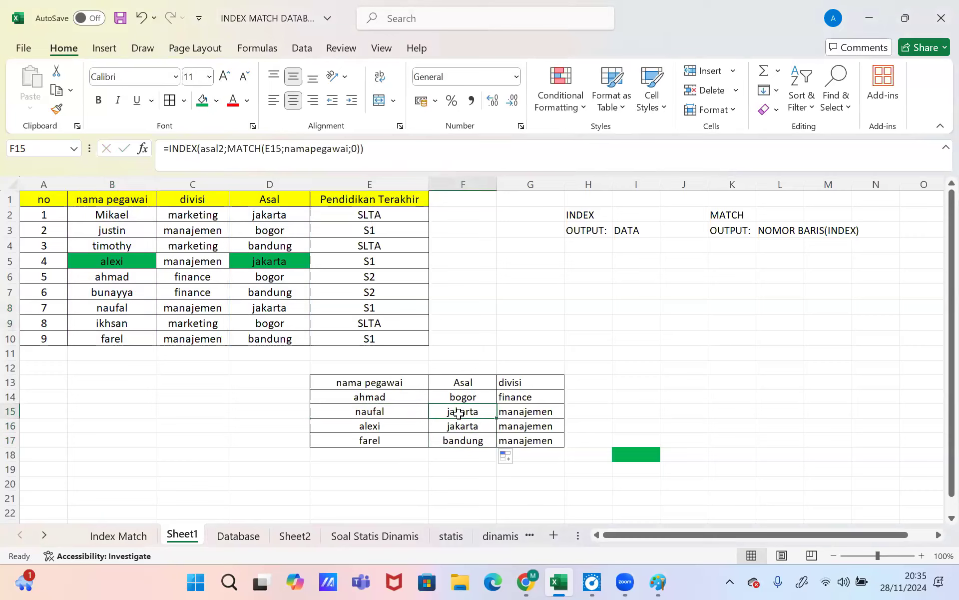
{"action": "left_click", "coordinate": [280, 149]}
{"action": "key", "text": "BackSpace"}
{"action": "key", "text": "BackSpace"}
{"action": "key", "text": "BackSpace"}
{"action": "type", "text": "\"naufal\""}
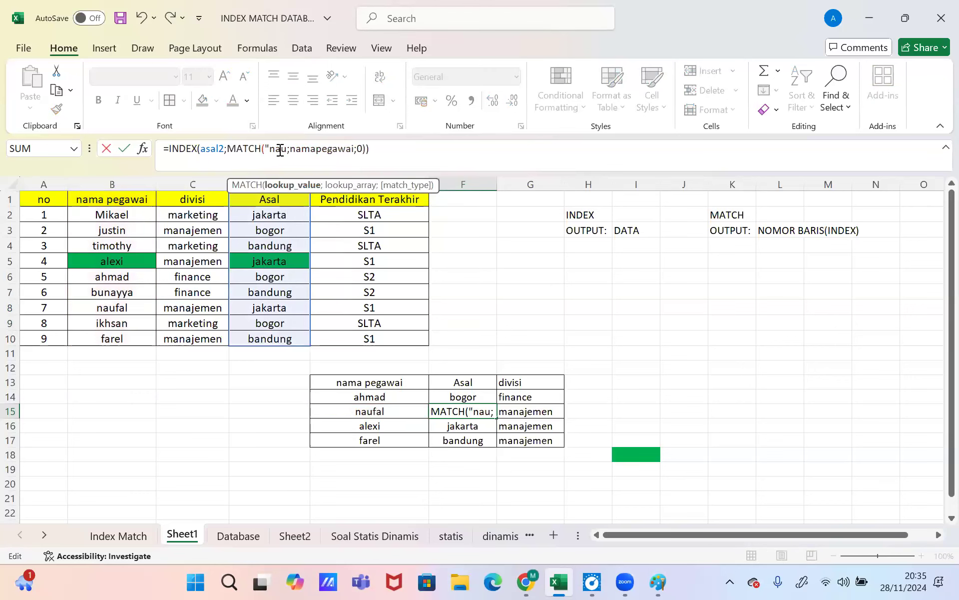
{"action": "key", "text": "Return"}
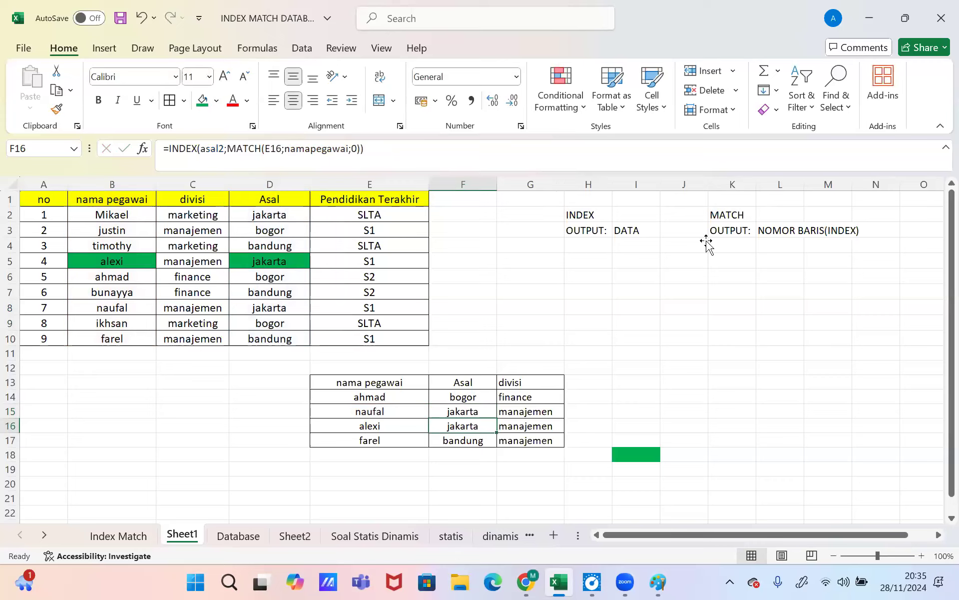
Step: Compare the employee name in E15 with its entry in B8, and examine the formulas in E13 and F15
{"action": "left_click", "coordinate": [706, 245]}
{"action": "left_click", "coordinate": [710, 303]}
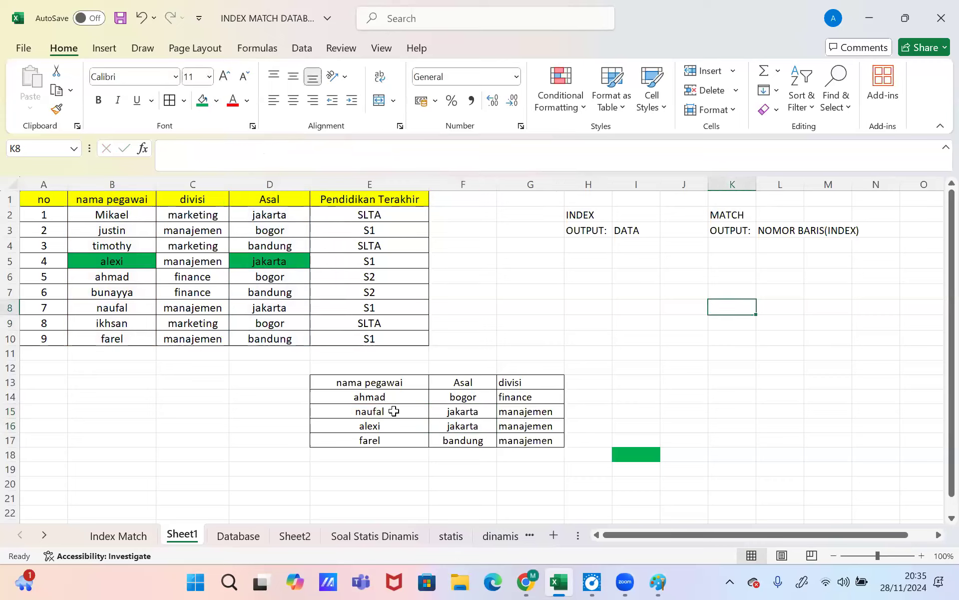
{"action": "left_click", "coordinate": [394, 411]}
{"action": "left_click", "coordinate": [130, 310]}
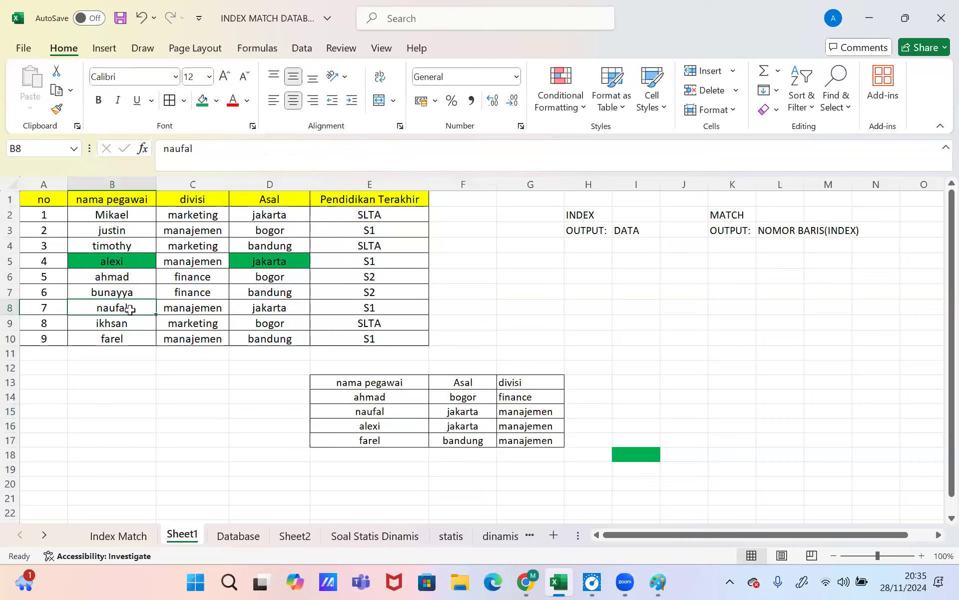
{"action": "left_click", "coordinate": [379, 384]}
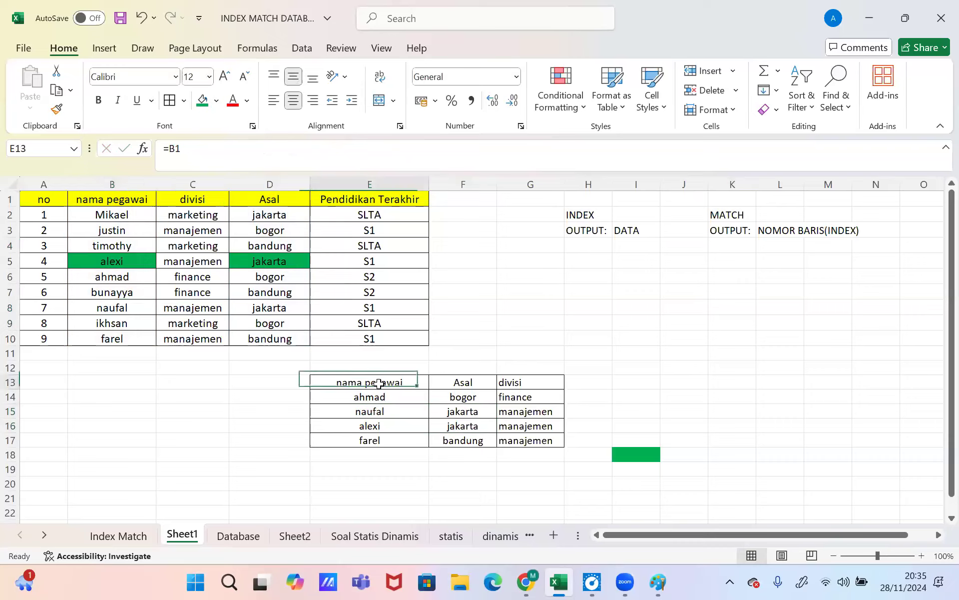
{"action": "left_click", "coordinate": [389, 422]}
{"action": "left_click", "coordinate": [386, 412]}
{"action": "left_click", "coordinate": [480, 414]}
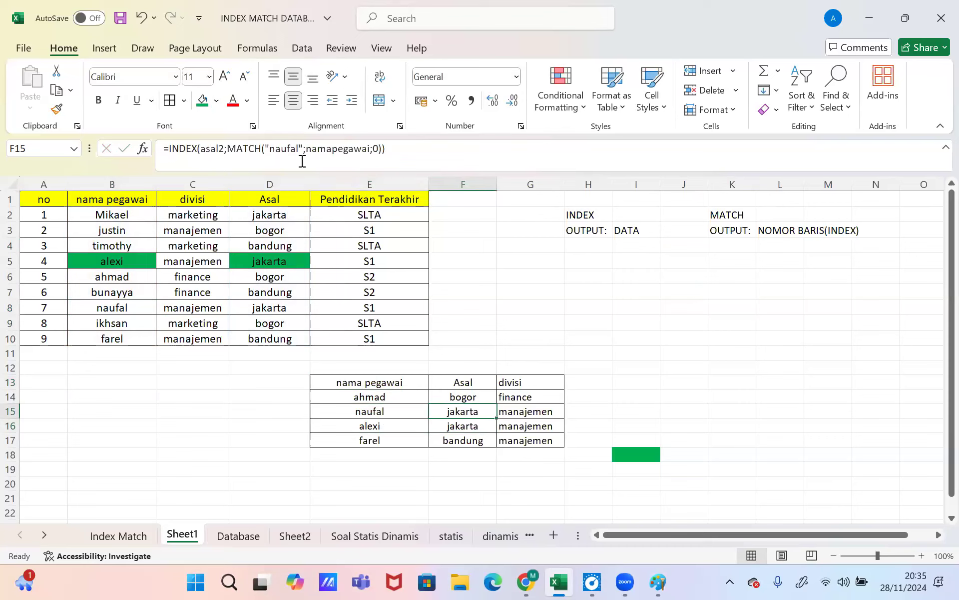
Step: Replace the quoted employee name used as the MATCH lookup value in F15 with a reference to E15
{"action": "left_click", "coordinate": [301, 149]}
{"action": "key", "text": "BackSpace"}
{"action": "key", "text": "BackSpace"}
{"action": "key", "text": "BackSpace"}
{"action": "key", "text": "BackSpace"}
{"action": "key", "text": "BackSpace"}
{"action": "key", "text": "BackSpace"}
{"action": "key", "text": "BackSpace"}
{"action": "type", "text": "e1"}
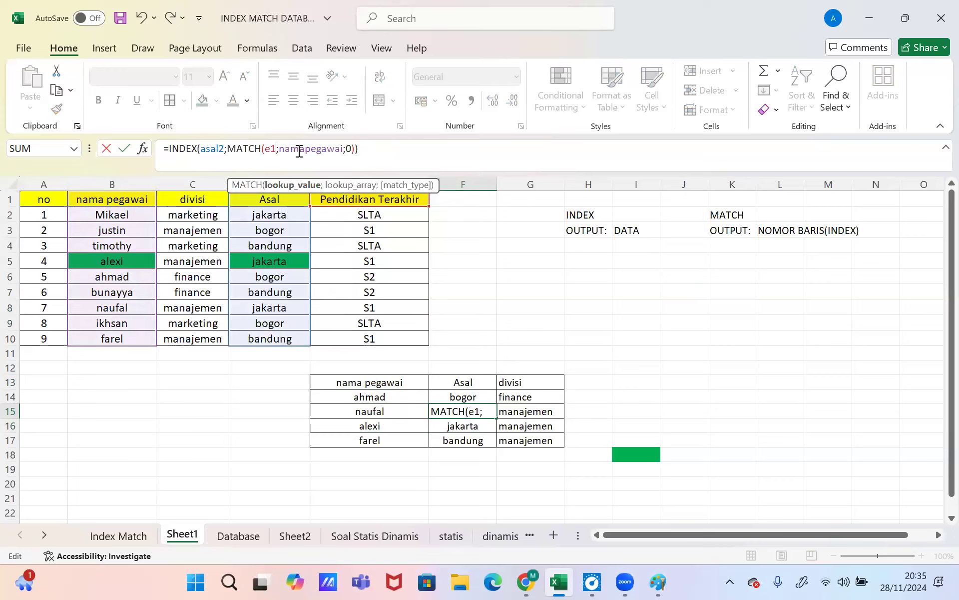
{"action": "type", "text": "5"}
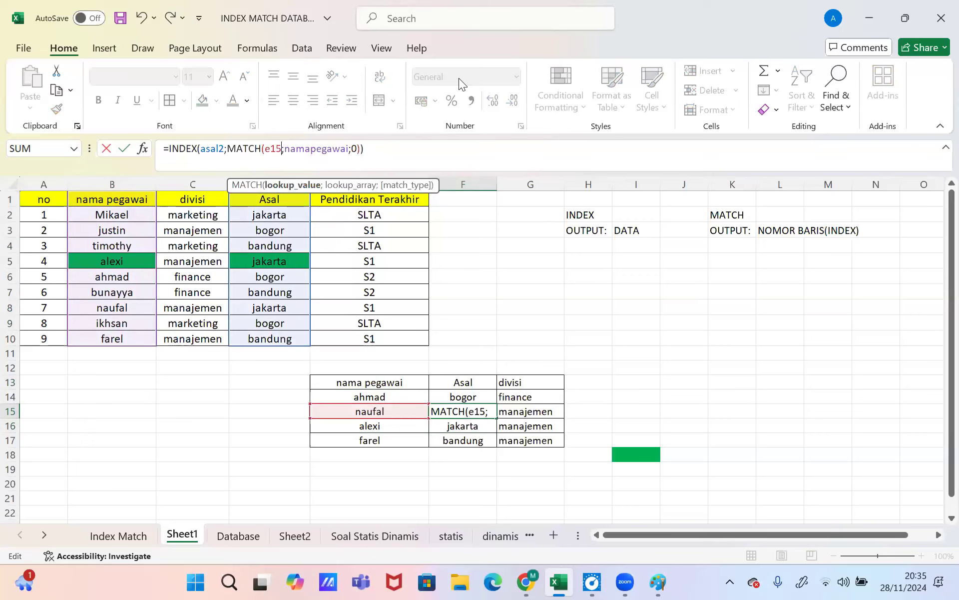
{"action": "key", "text": "Return"}
Step: Examine the lookup reference in the INDEX MATCH formulas of F15 and F16, and check the employee name cell E15
{"action": "left_click", "coordinate": [291, 149]}
{"action": "key", "text": "Escape"}
{"action": "key", "text": "Up"}
{"action": "key", "text": "Down"}
{"action": "key", "text": "Up"}
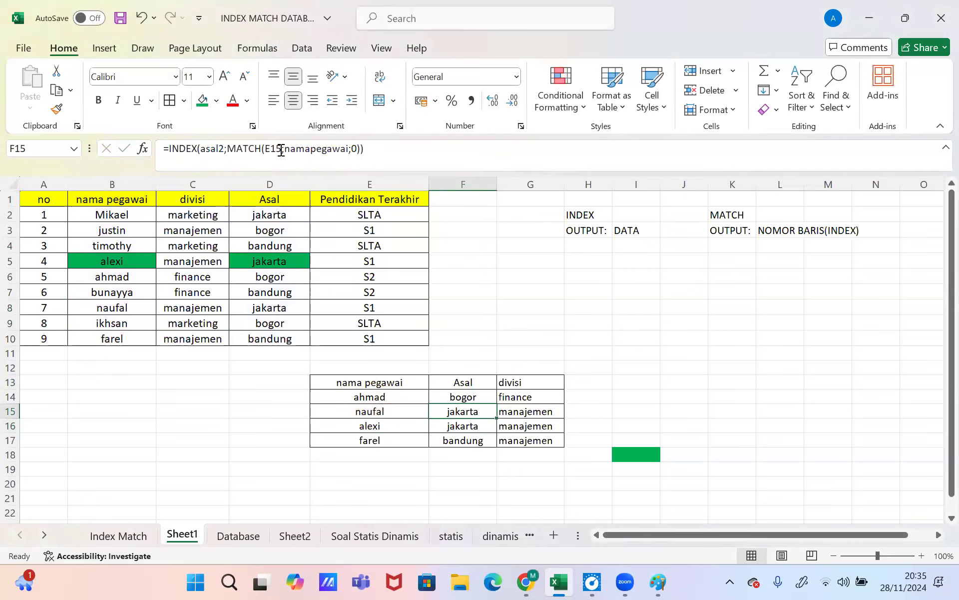
{"action": "left_click", "coordinate": [282, 149]}
{"action": "key", "text": "Return"}
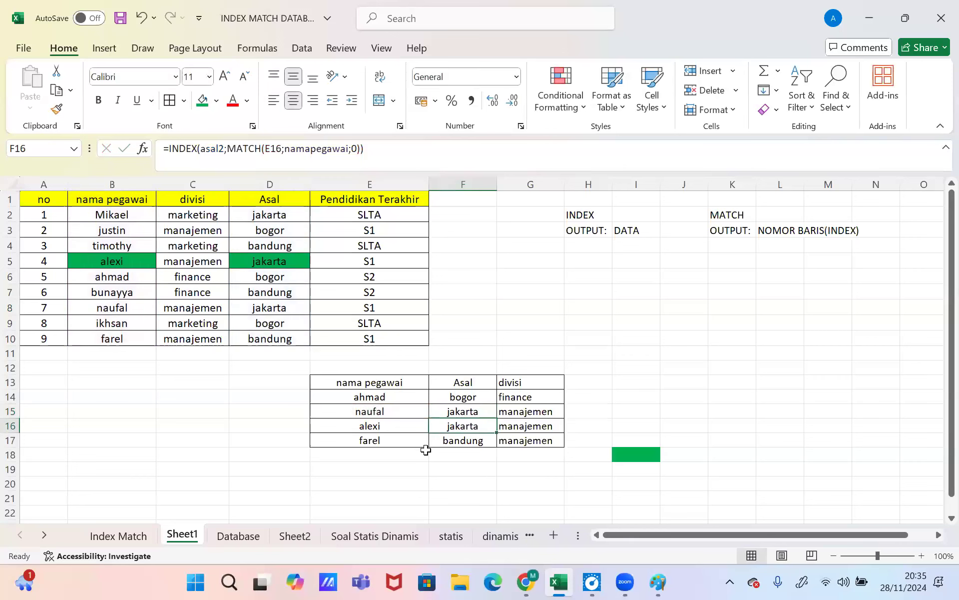
{"action": "left_click", "coordinate": [370, 409]}
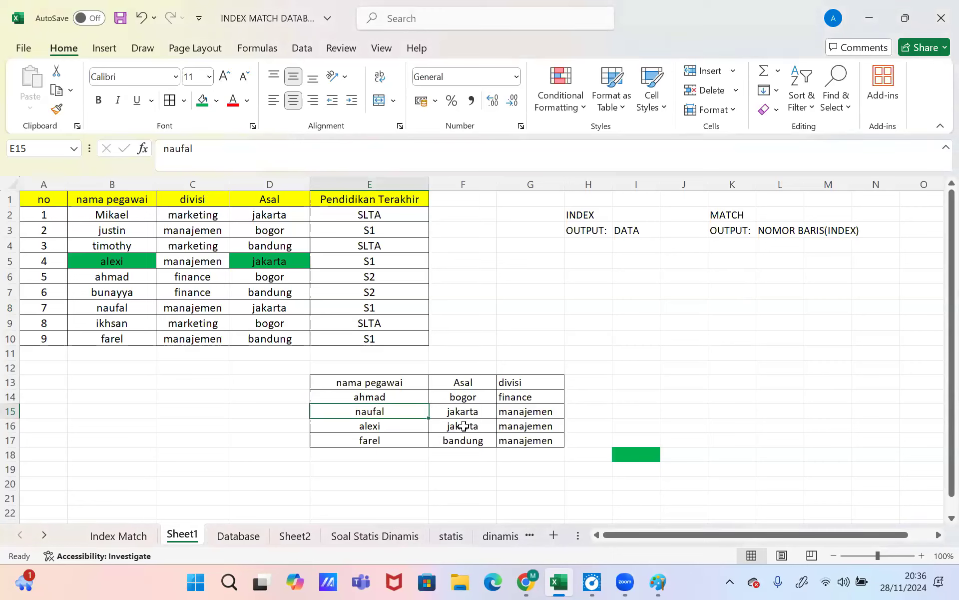
{"action": "left_click", "coordinate": [462, 411]}
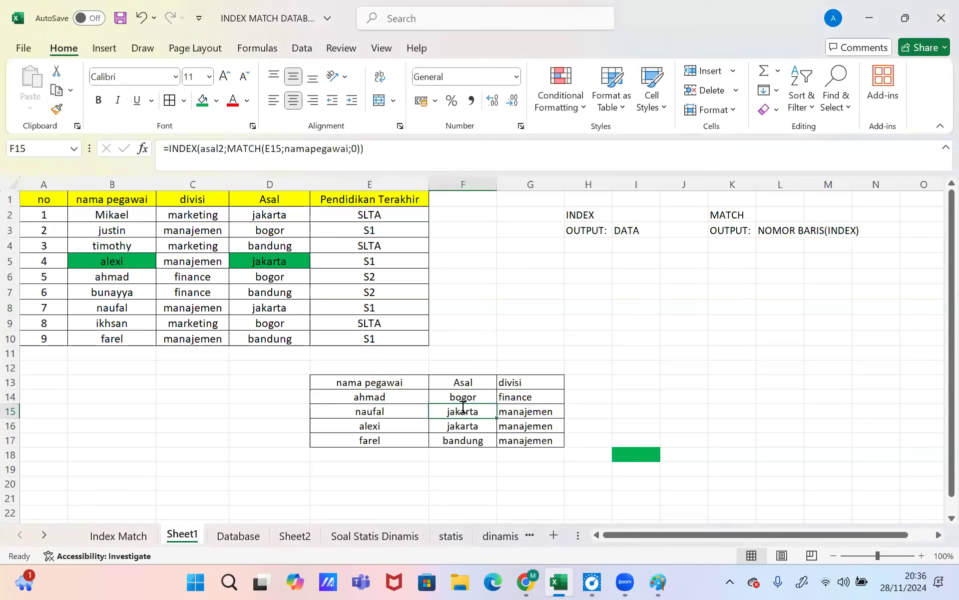
Step: Clear F15 and start a new INDEX formula with asa2 as the array and a nested MATCH for the row number
{"action": "double_click", "coordinate": [459, 406]}
{"action": "key", "text": "Escape"}
{"action": "key", "text": "Delete"}
{"action": "type", "text": "=in"}
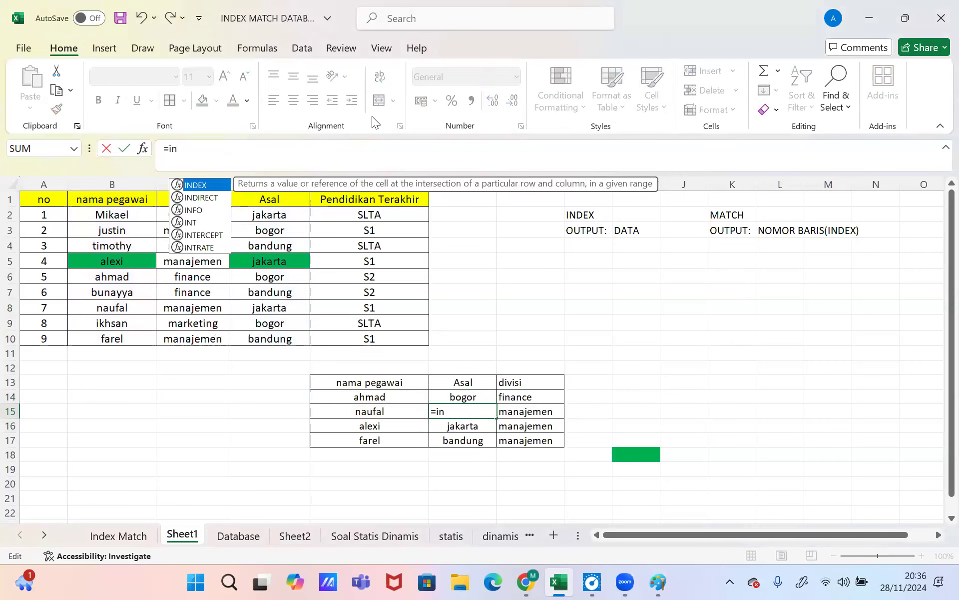
{"action": "key", "text": "Tab"}
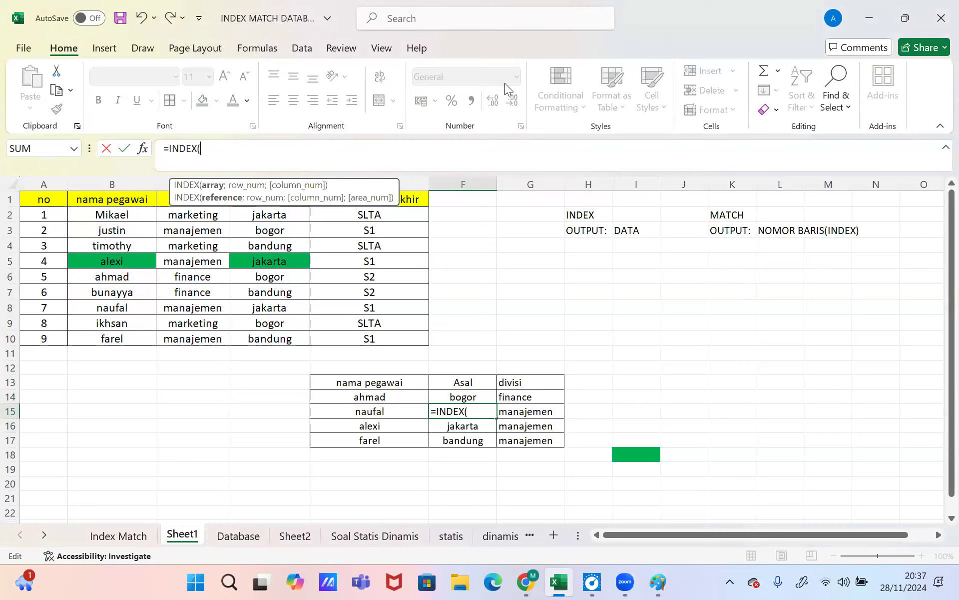
{"action": "type", "text": "asa"}
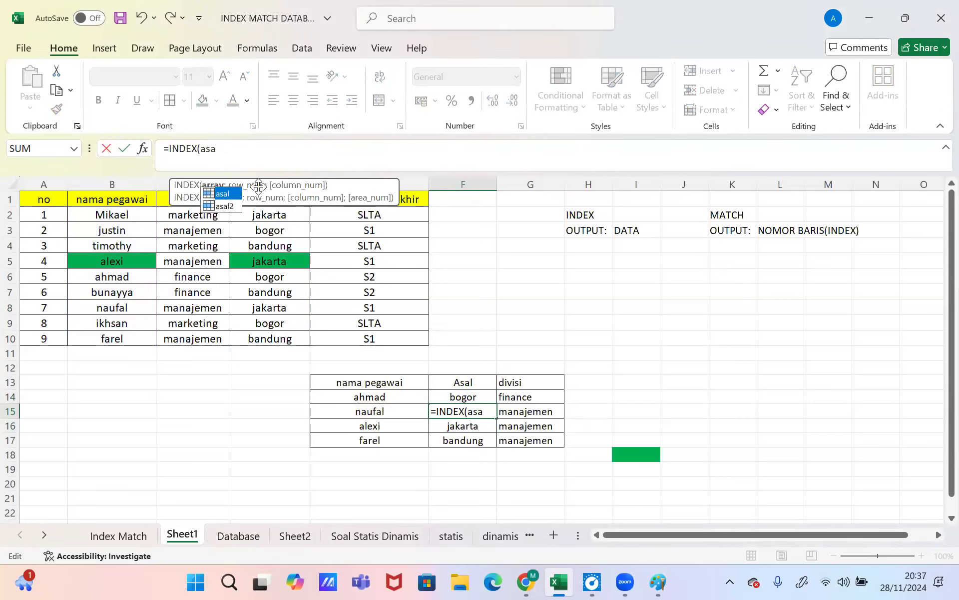
{"action": "type", "text": "2;"}
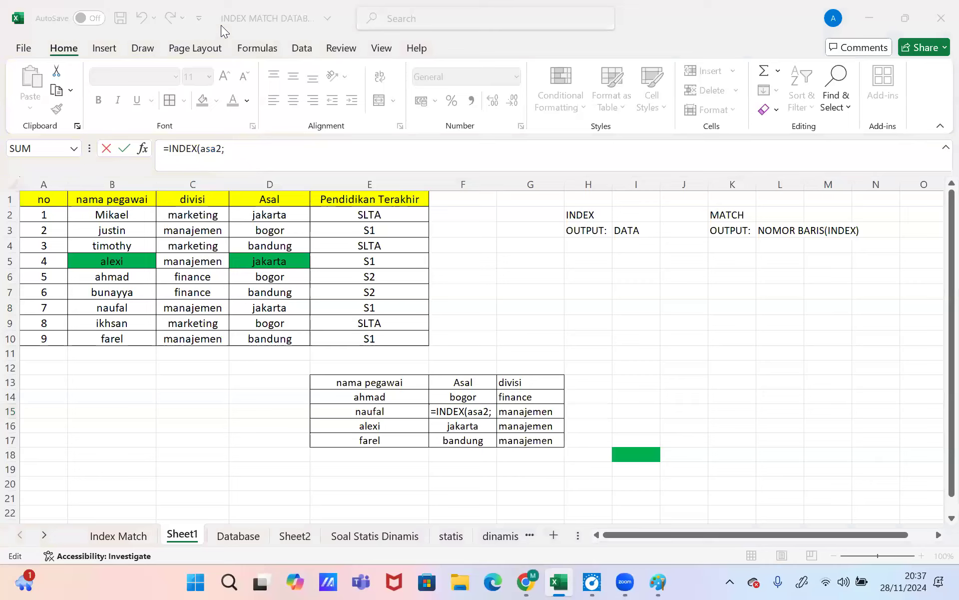
{"action": "left_click", "coordinate": [282, 161]}
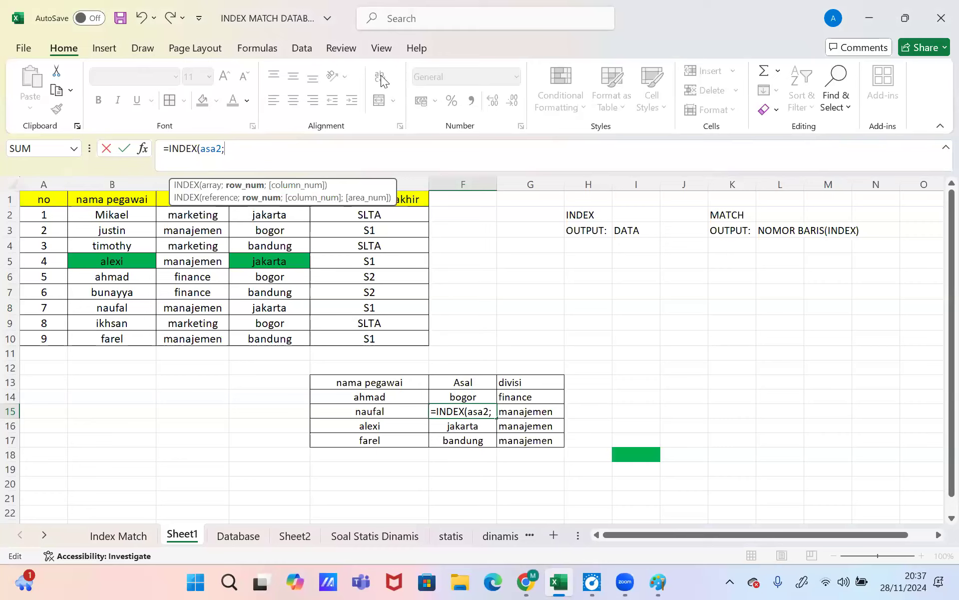
{"action": "type", "text": "ma"}
{"action": "key", "text": "Tab"}
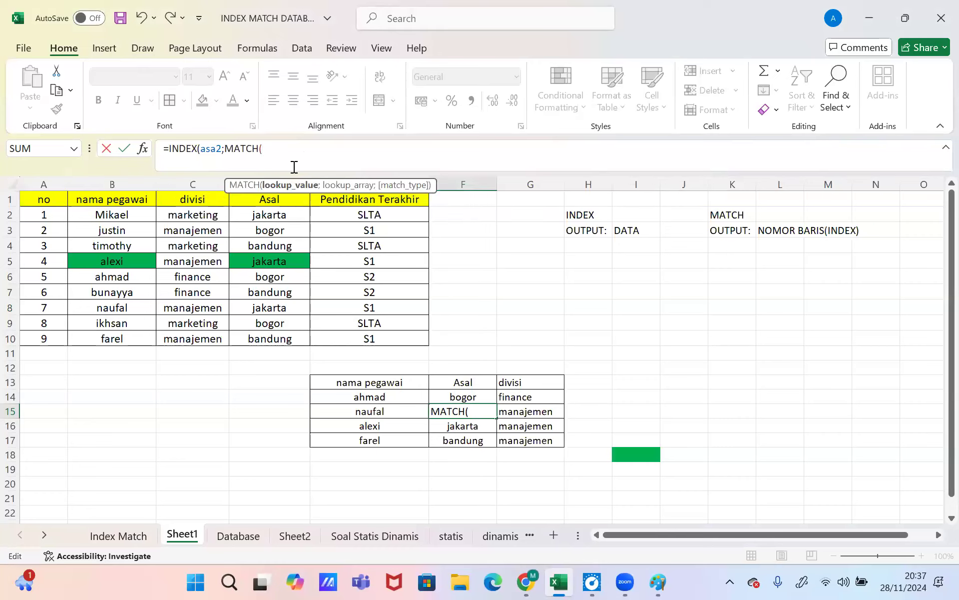
{"action": "left_click", "coordinate": [127, 306]}
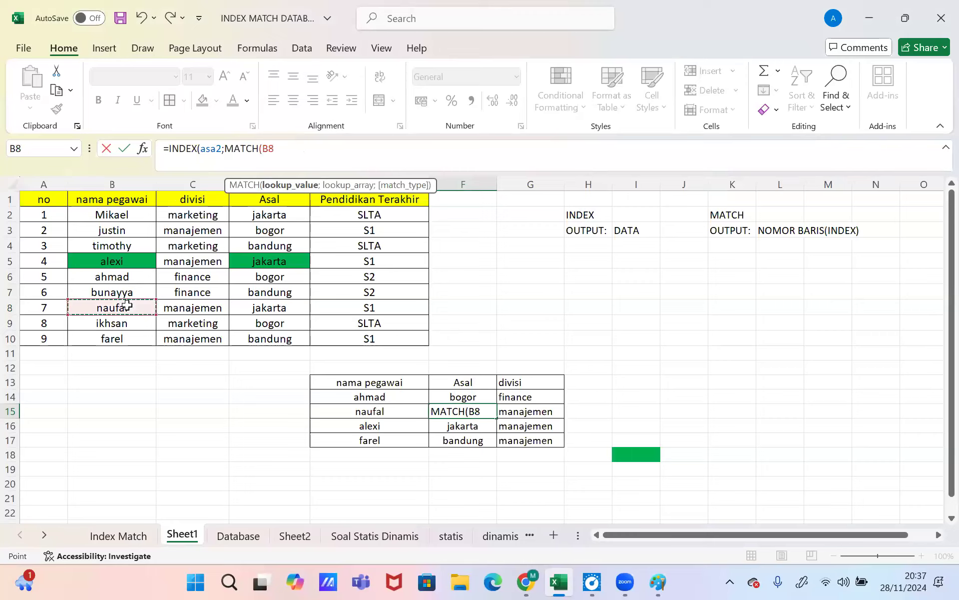
{"action": "type", "text": ";"}
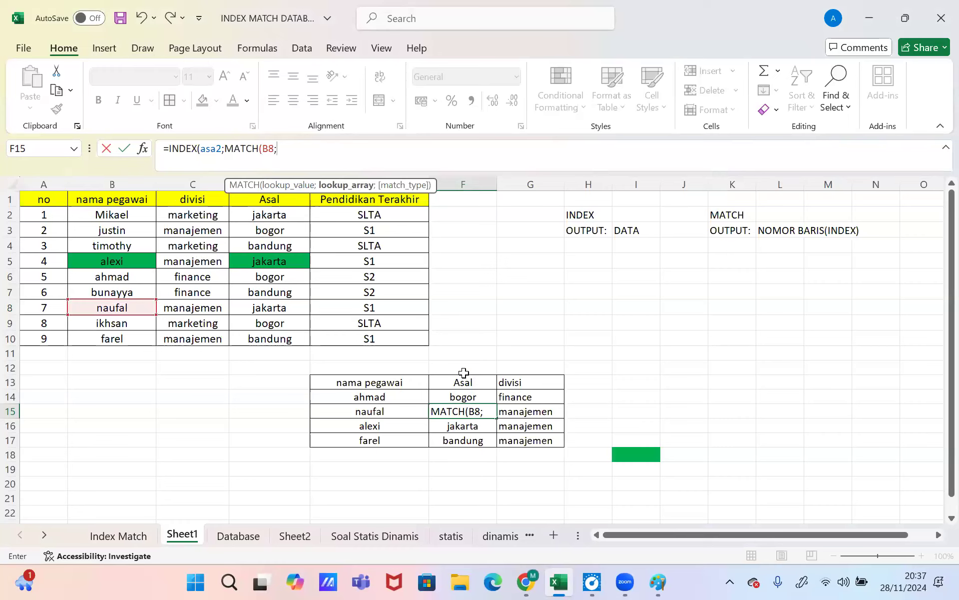
{"action": "key", "text": "BackSpace"}
{"action": "key", "text": "BackSpace"}
{"action": "key", "text": "BackSpace"}
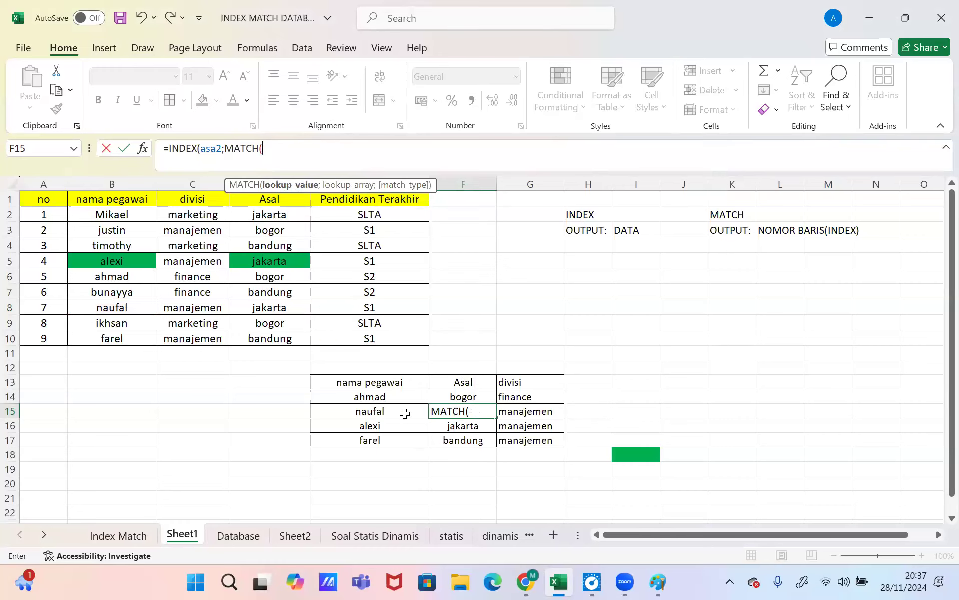
Step: Complete F15's MATCH with lookup value E15, the named range namapegawai and exact match 0, and enter the formula
{"action": "left_click", "coordinate": [405, 414]}
{"action": "type", "text": ";"}
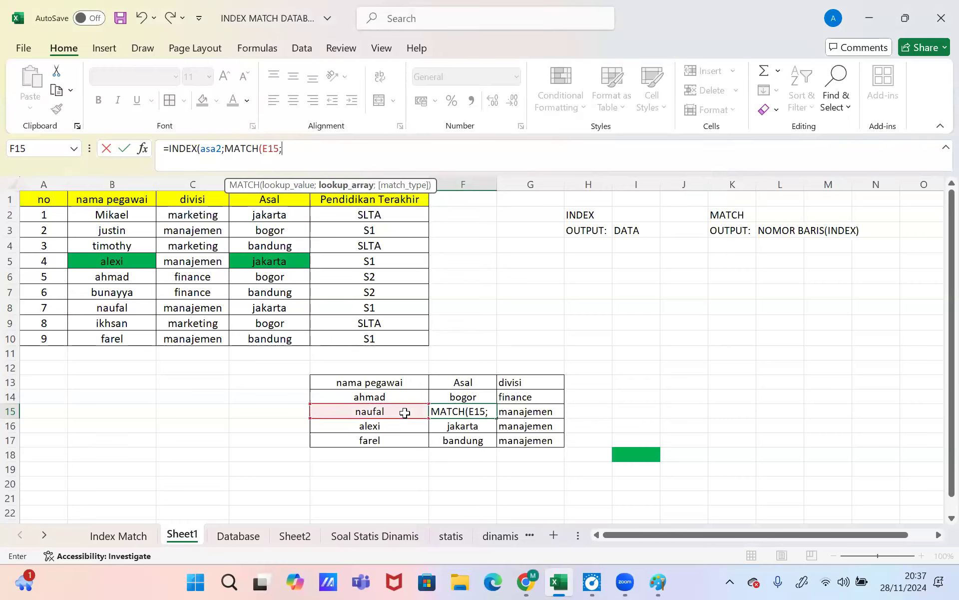
{"action": "type", "text": "p"}
{"action": "key", "text": "BackSpace"}
{"action": "type", "text": "na"}
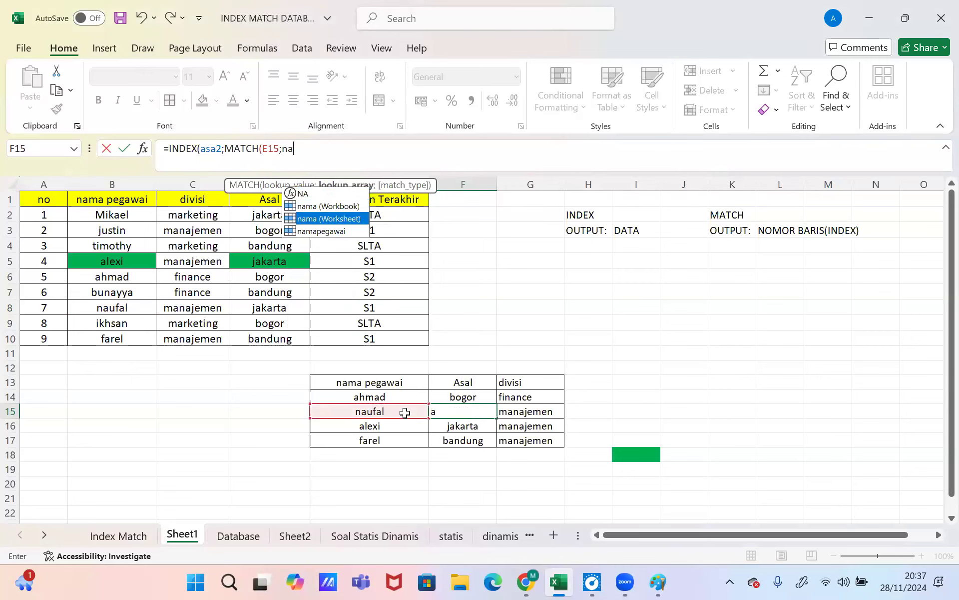
{"action": "key", "text": "Down"}
{"action": "key", "text": "Tab"}
{"action": "type", "text": ";"}
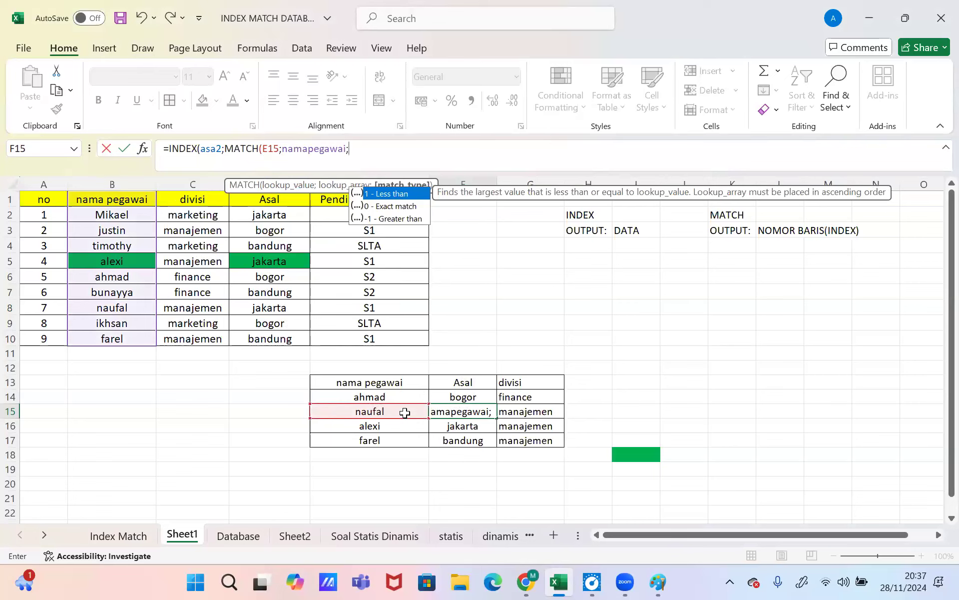
{"action": "type", "text": "0))"}
{"action": "key", "text": "Return"}
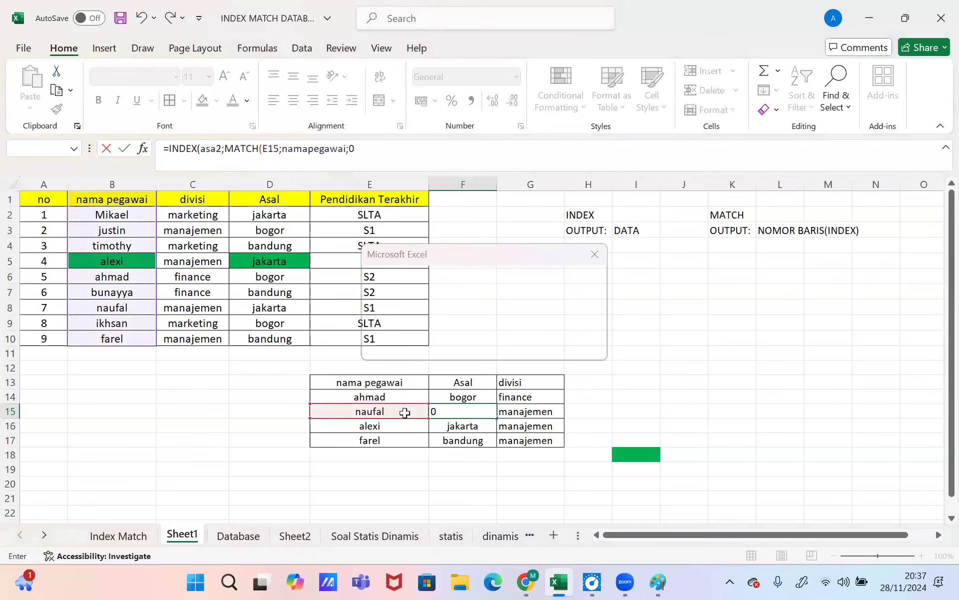
{"action": "key", "text": "Up"}
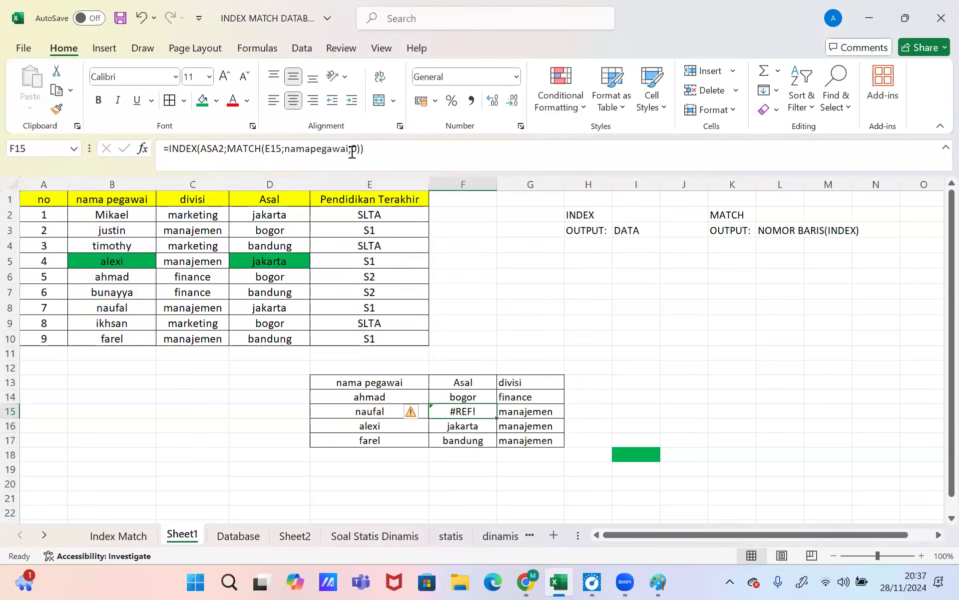
Step: Review the MATCH arguments in F15 and correct the INDEX array to the named range asal2
{"action": "left_click", "coordinate": [352, 150]}
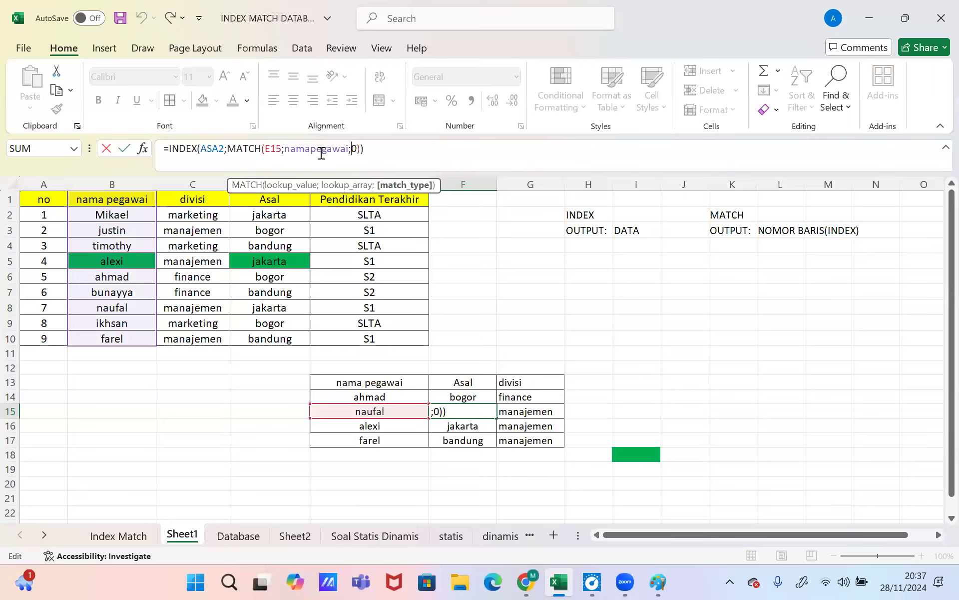
{"action": "left_click", "coordinate": [283, 150]}
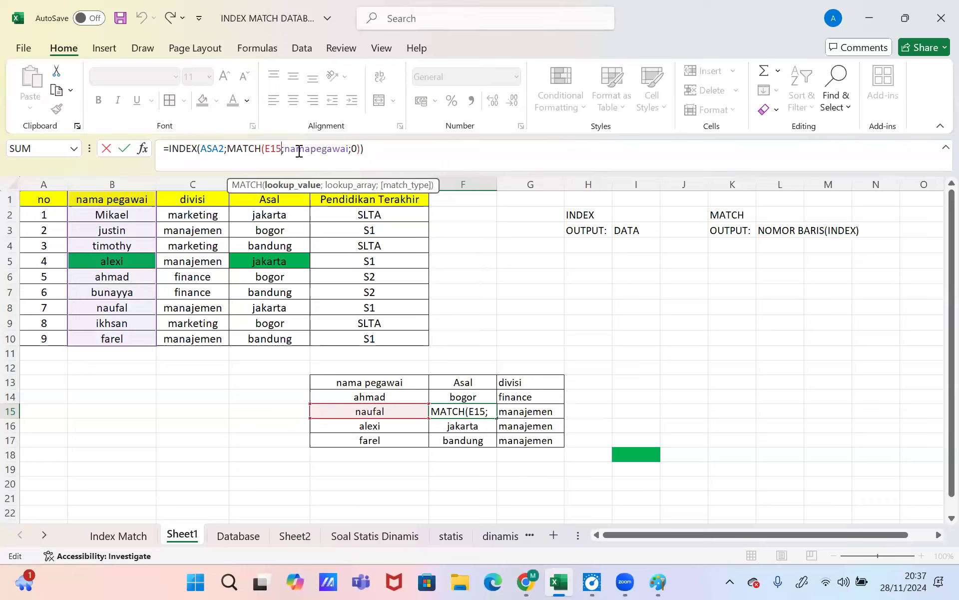
{"action": "left_click", "coordinate": [348, 148]}
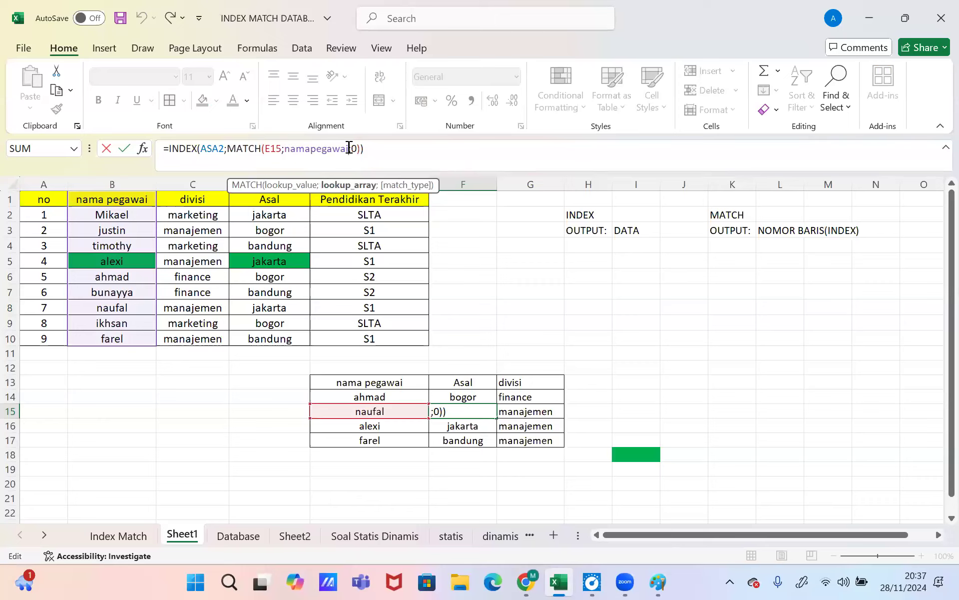
{"action": "key", "text": "BackSpace"}
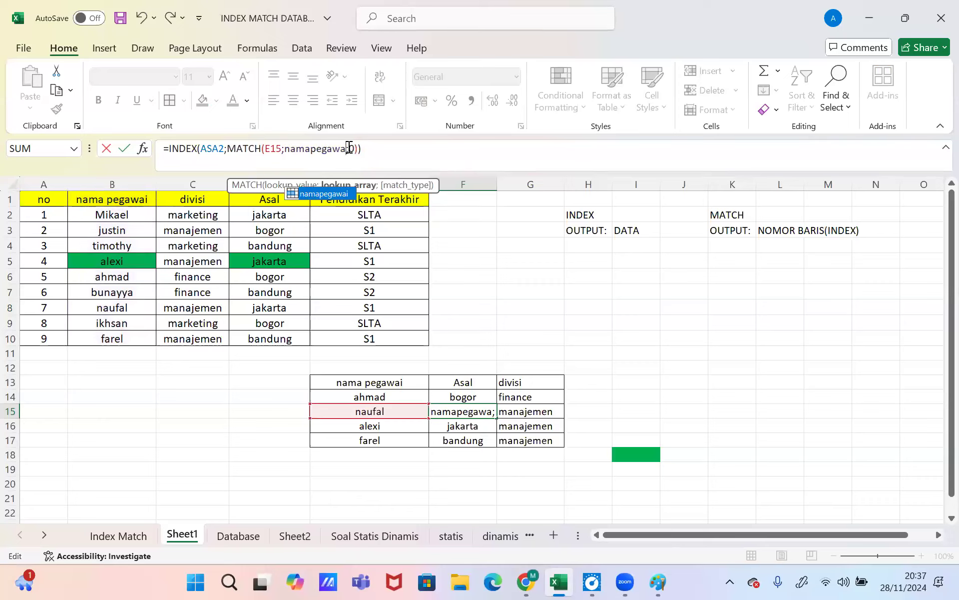
{"action": "type", "text": "i"}
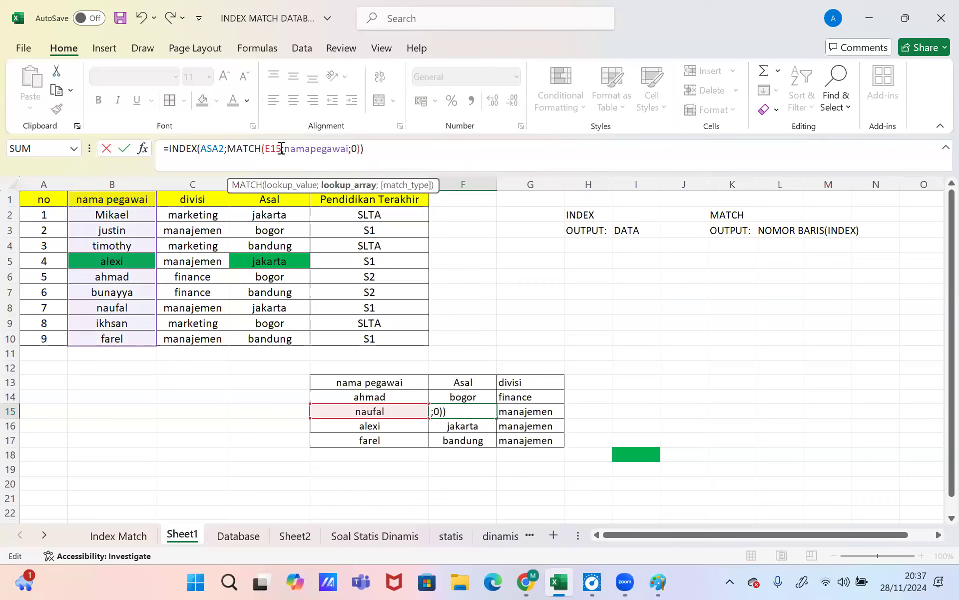
{"action": "left_click", "coordinate": [219, 148]}
{"action": "type", "text": "l"}
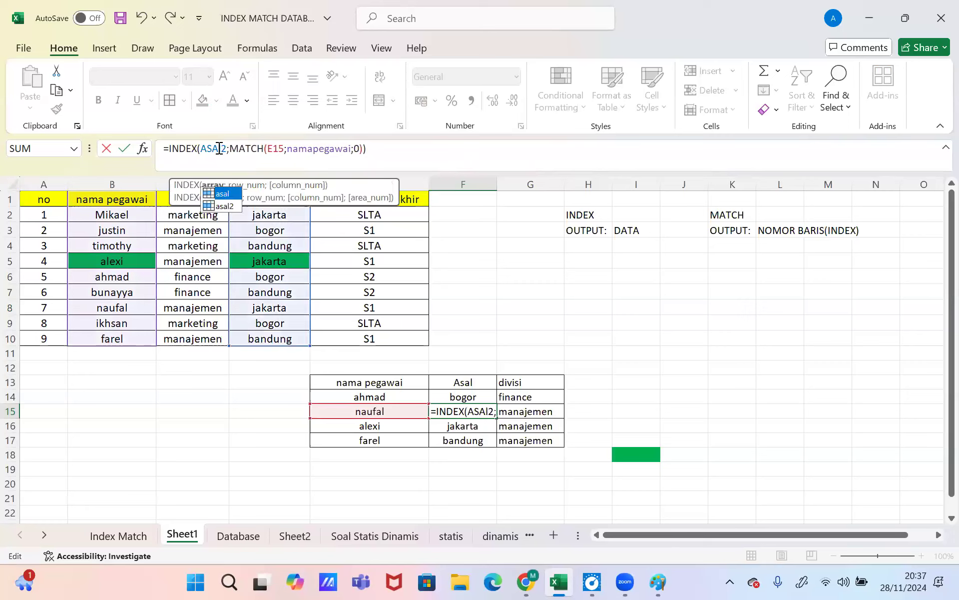
{"action": "key", "text": "Down"}
{"action": "key", "text": "Tab"}
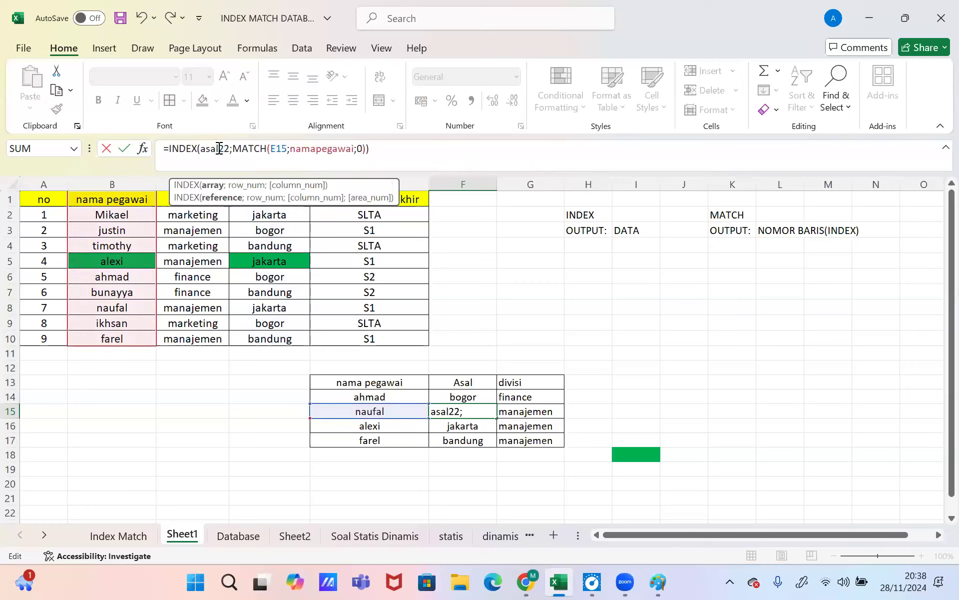
{"action": "key", "text": "Delete"}
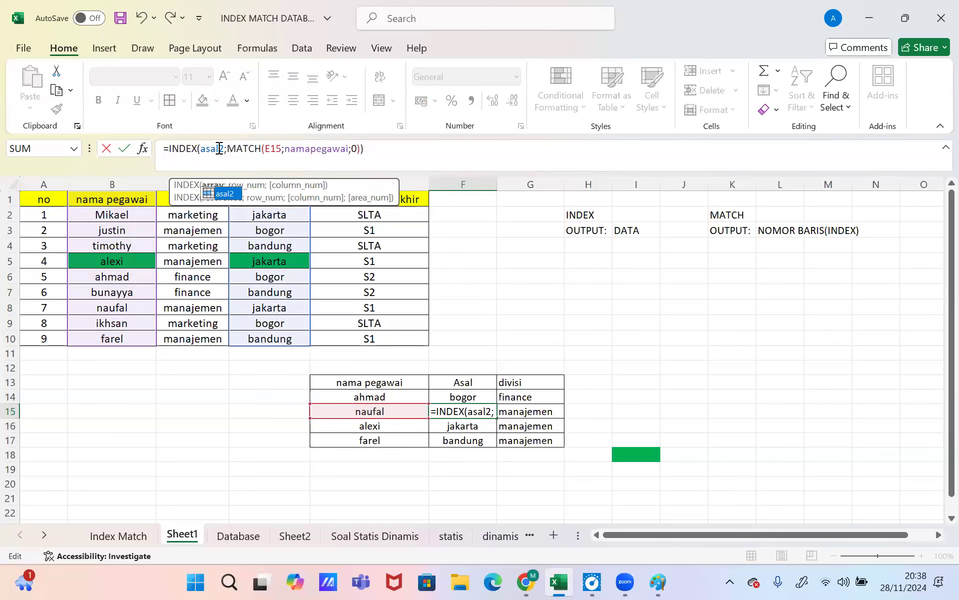
{"action": "key", "text": "Return"}
{"action": "key", "text": "Up"}
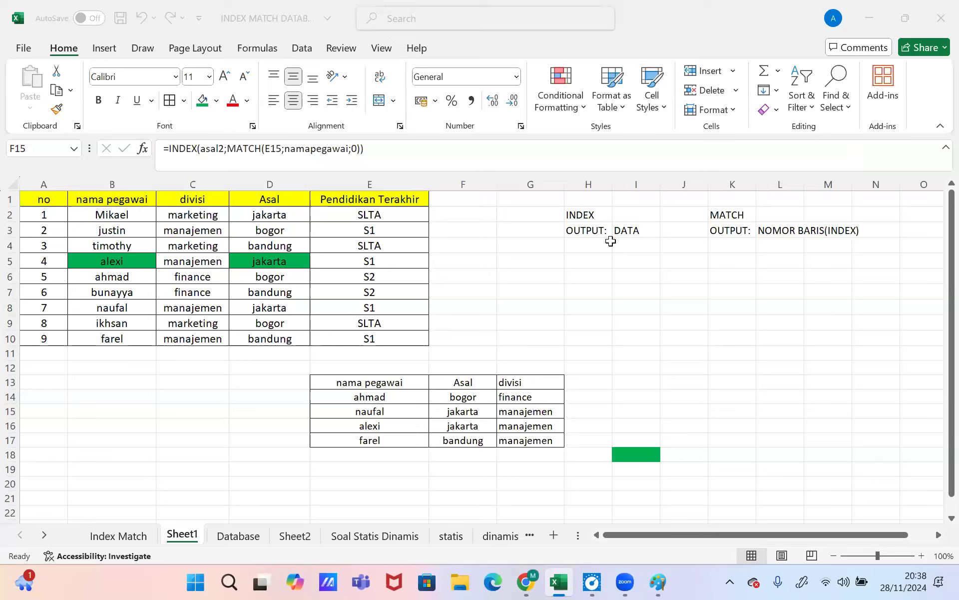
Step: Examine the formulas in F15 and F16 and the Asal range D1:D10, and compare F15 with its source cell D8
{"action": "left_click", "coordinate": [446, 127]}
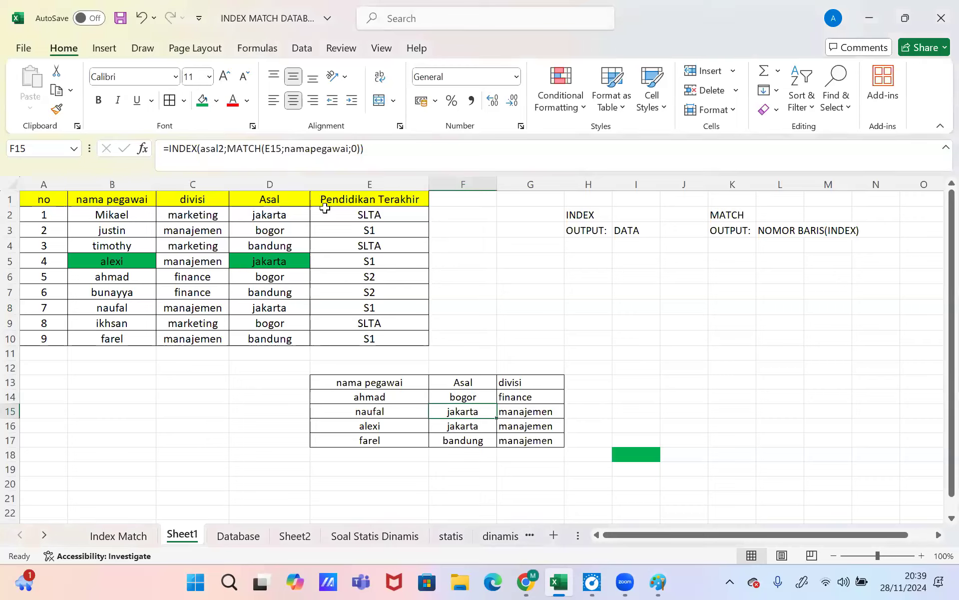
{"action": "key", "text": "Down"}
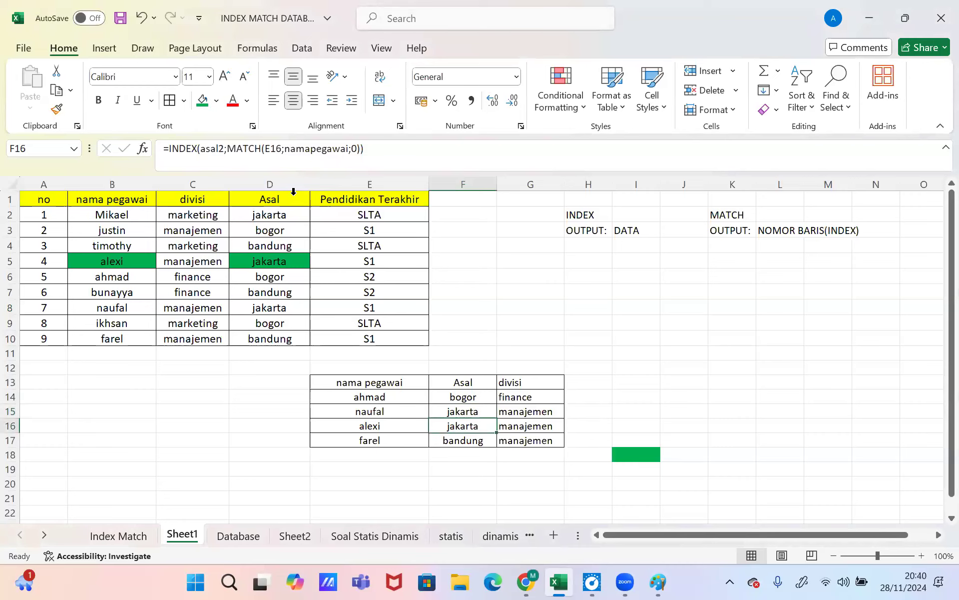
{"action": "left_click", "coordinate": [265, 182]}
{"action": "right_click", "coordinate": [265, 187]}
{"action": "left_click", "coordinate": [257, 197]}
{"action": "left_click_drag", "start_coordinate": [264, 202], "coordinate": [272, 338]}
{"action": "right_click", "coordinate": [272, 258]}
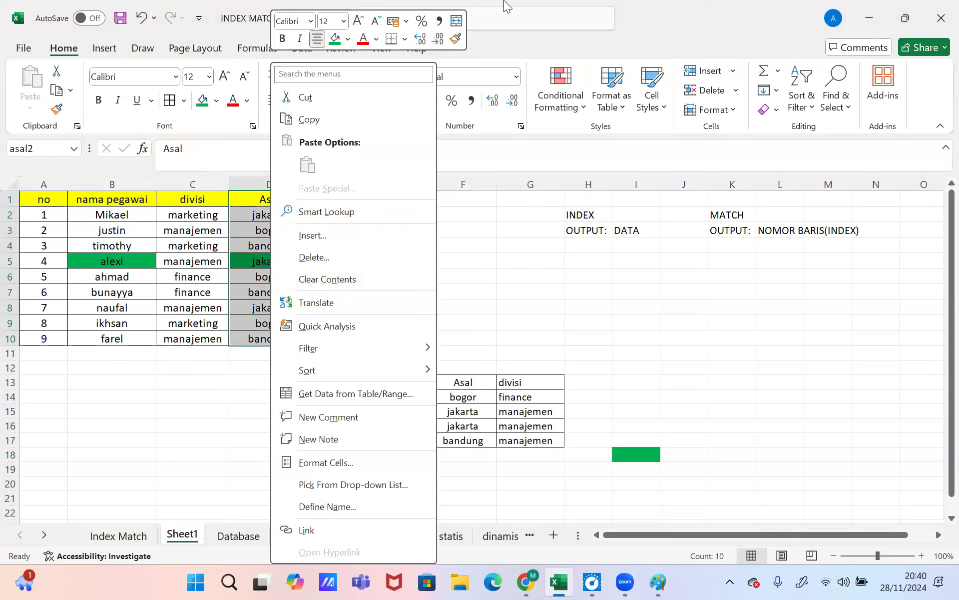
{"action": "left_click", "coordinate": [505, 5]}
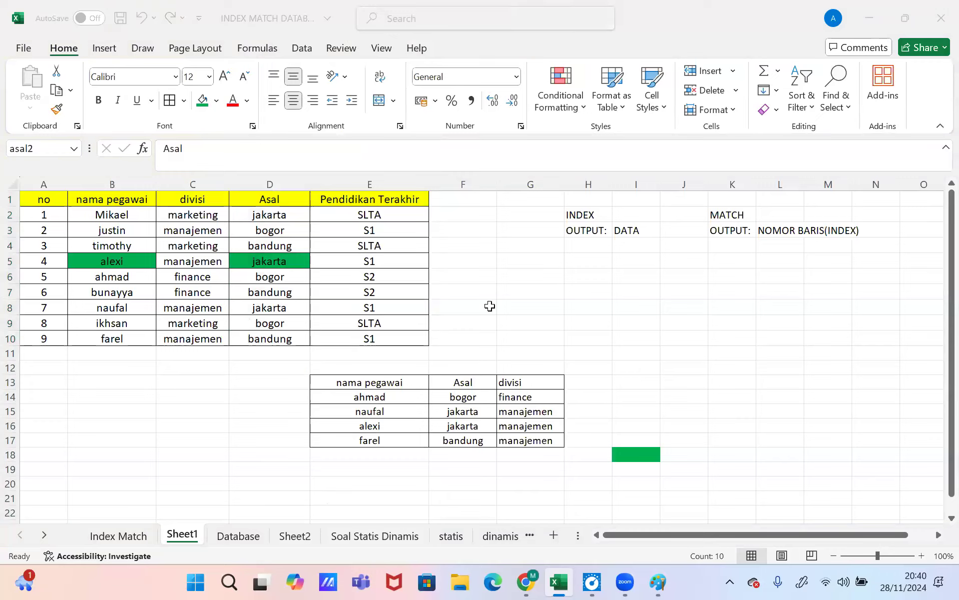
{"action": "left_click", "coordinate": [458, 412]}
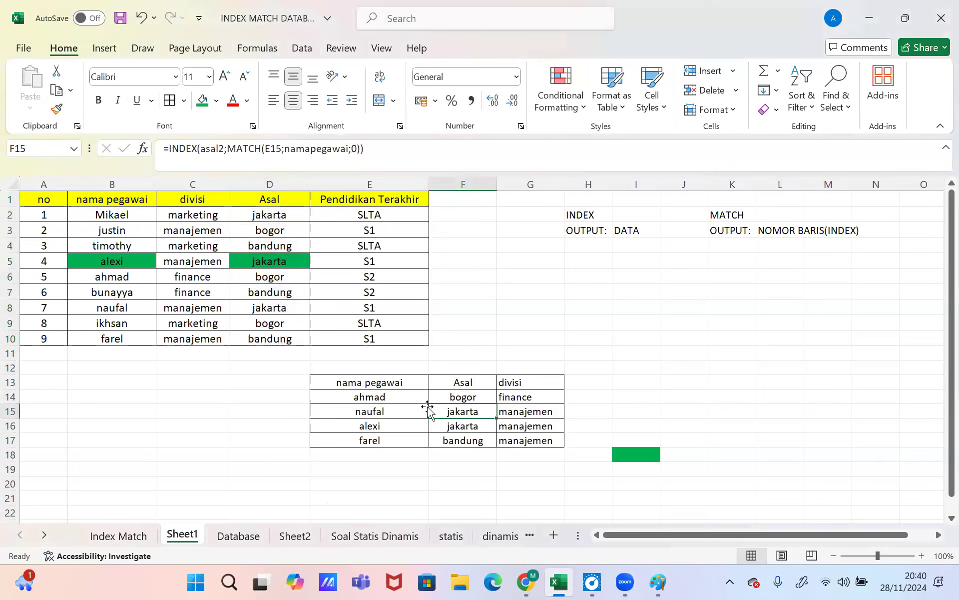
{"action": "left_click", "coordinate": [244, 311]}
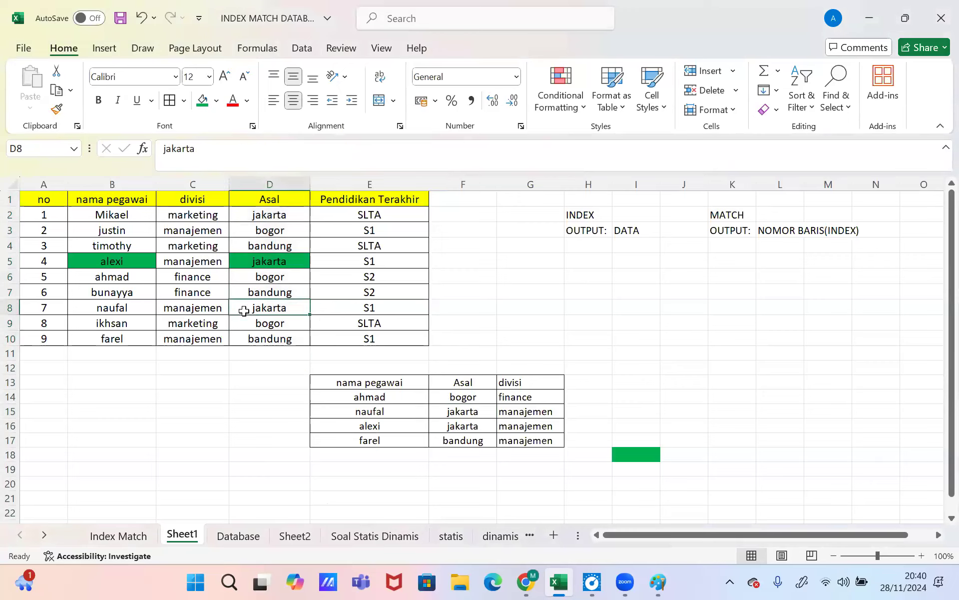
Step: Examine the INDEX-MATCH formula in F15 and compare it with its source cells B8 and D8
{"action": "left_click", "coordinate": [118, 306]}
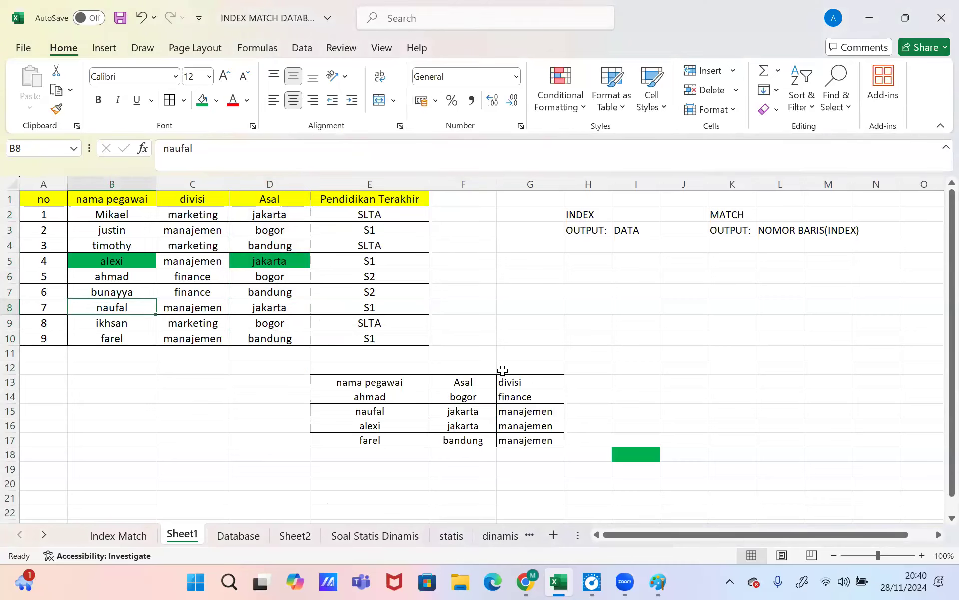
{"action": "left_click", "coordinate": [442, 410]}
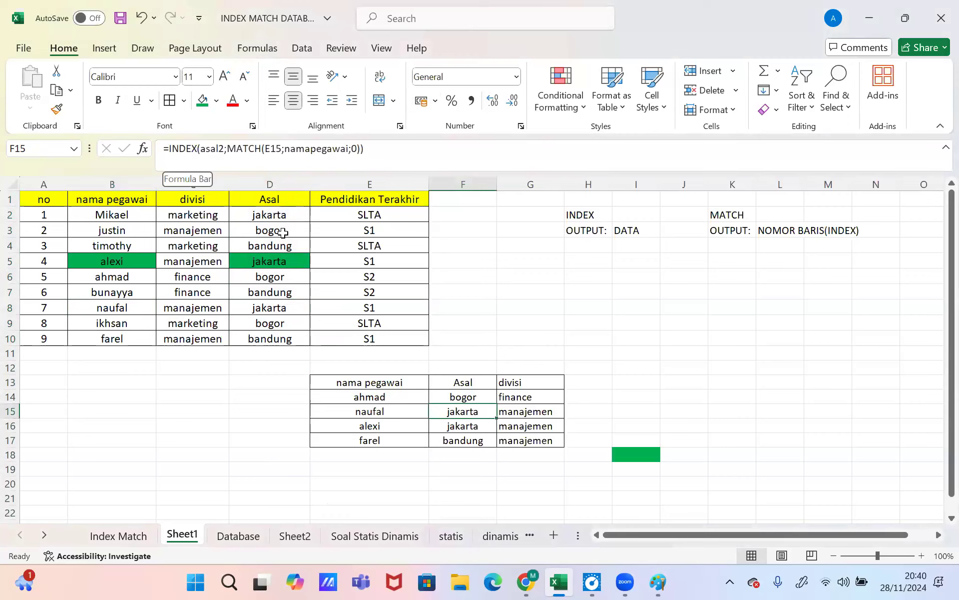
{"action": "left_click", "coordinate": [234, 151]}
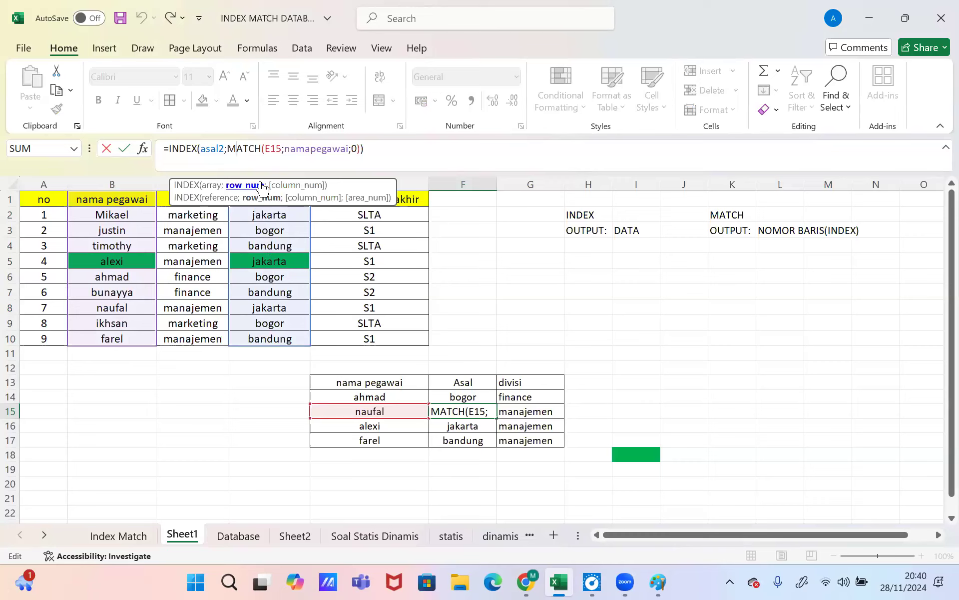
{"action": "key", "text": "Return"}
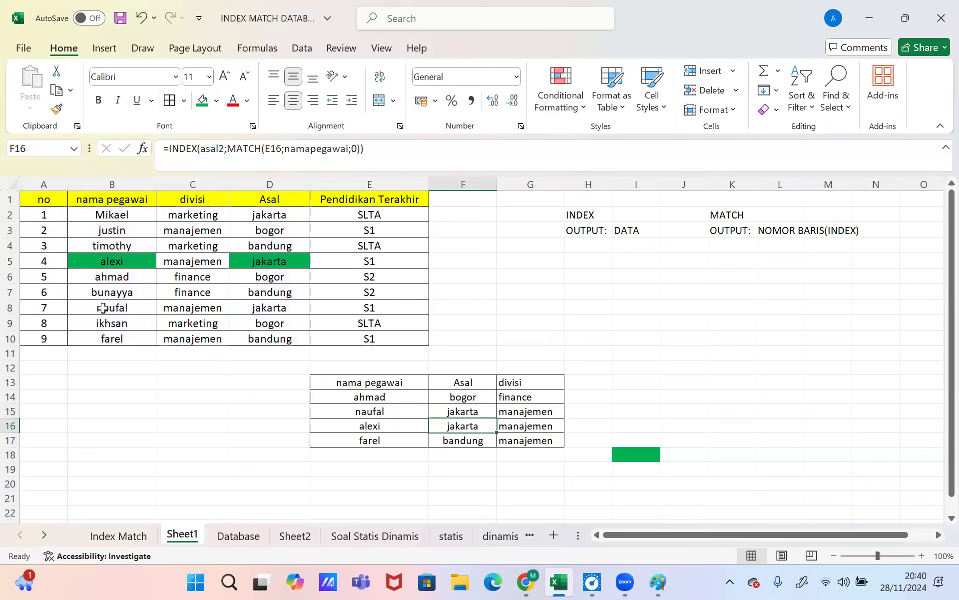
{"action": "left_click", "coordinate": [103, 308]}
{"action": "left_click_drag", "start_coordinate": [102, 308], "coordinate": [112, 323]}
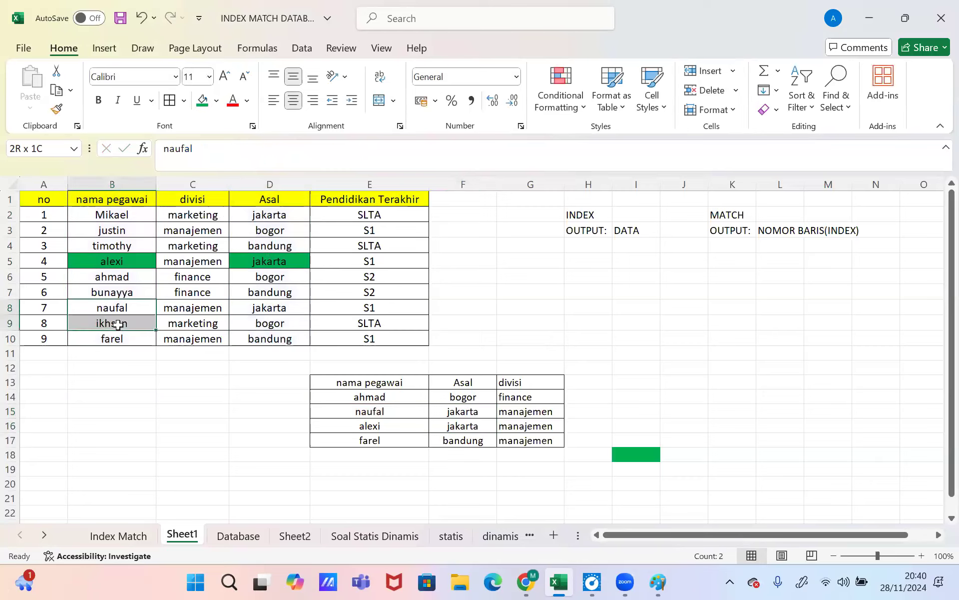
{"action": "left_click", "coordinate": [269, 307]}
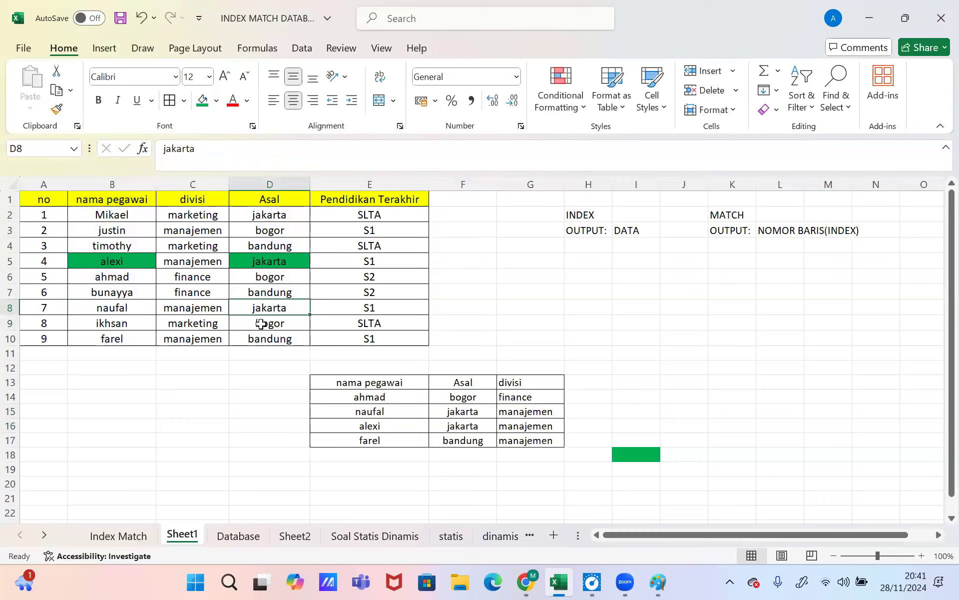
Step: Insert a blank row above row 8 and check the shifted lookup formula in F16
{"action": "left_click", "coordinate": [10, 308]}
{"action": "right_click", "coordinate": [10, 308]}
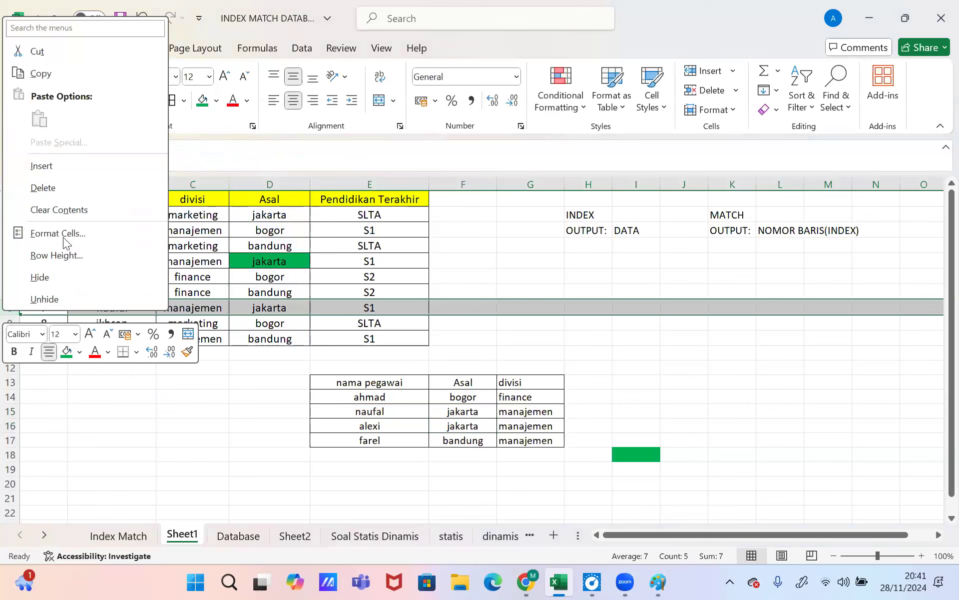
{"action": "left_click", "coordinate": [59, 174]}
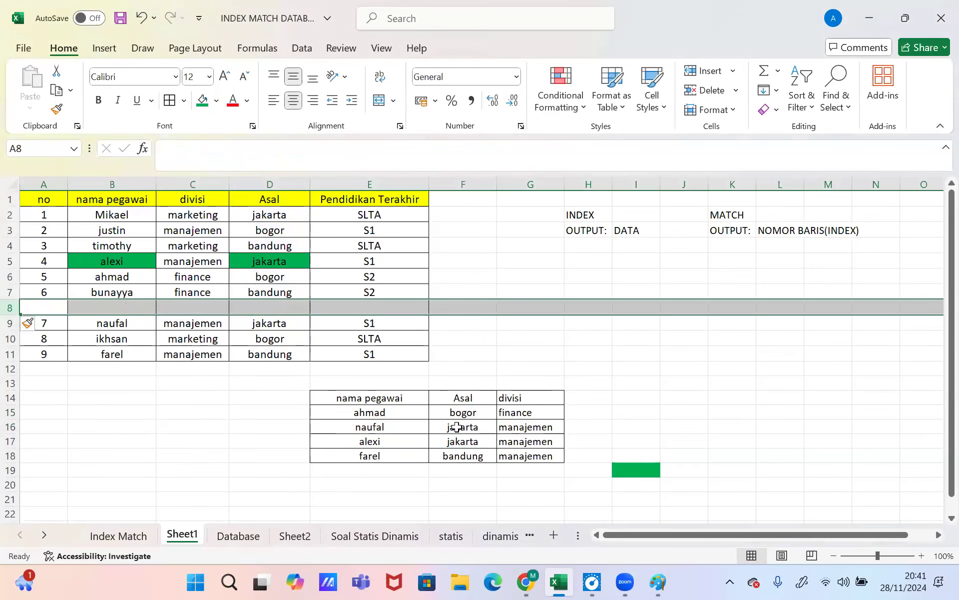
{"action": "left_click", "coordinate": [457, 427]}
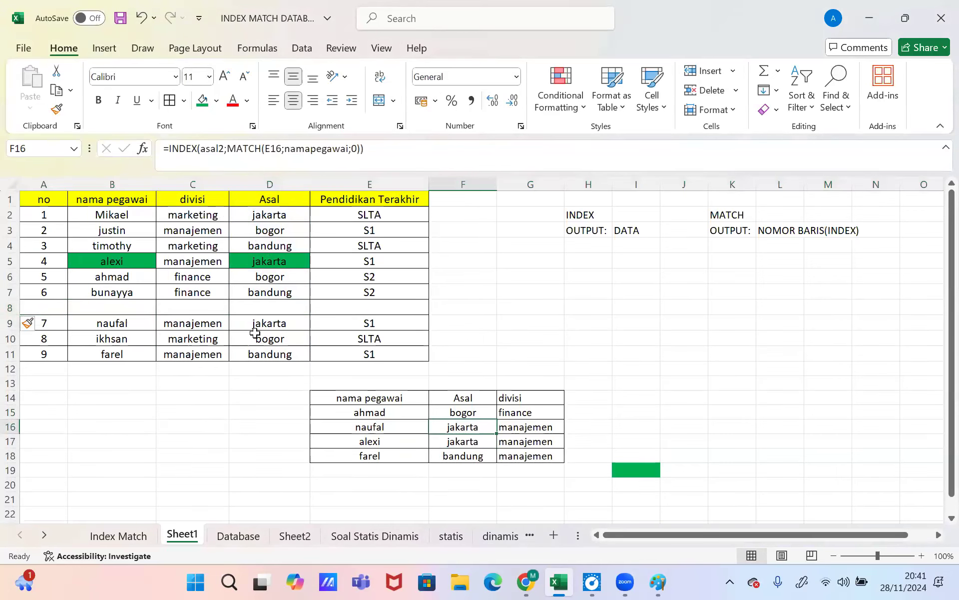
Step: Compare the shifted source cells B9 and D9 with the lookup in F16, and undo the row insertion
{"action": "left_click", "coordinate": [122, 323]}
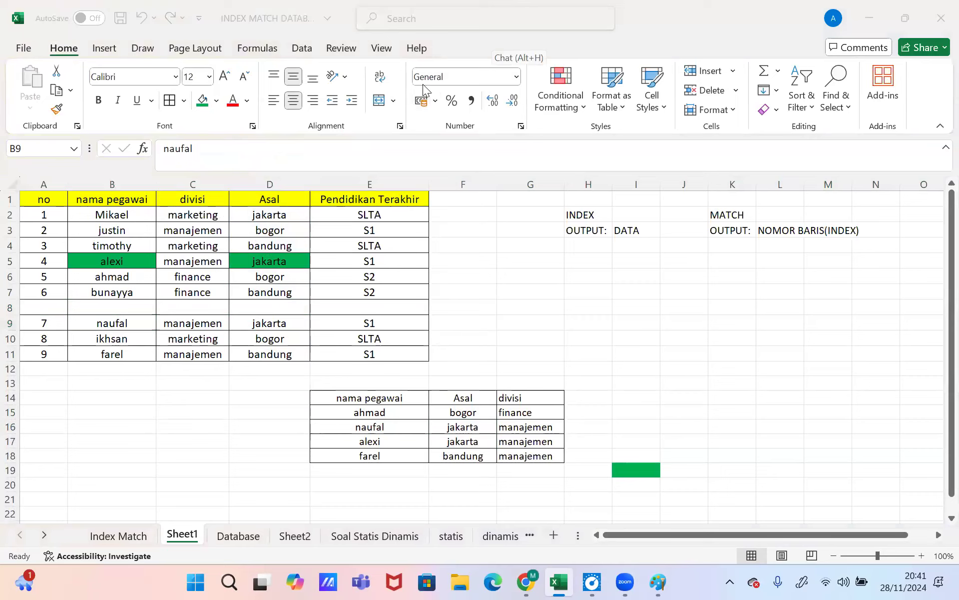
{"action": "left_click", "coordinate": [92, 320]}
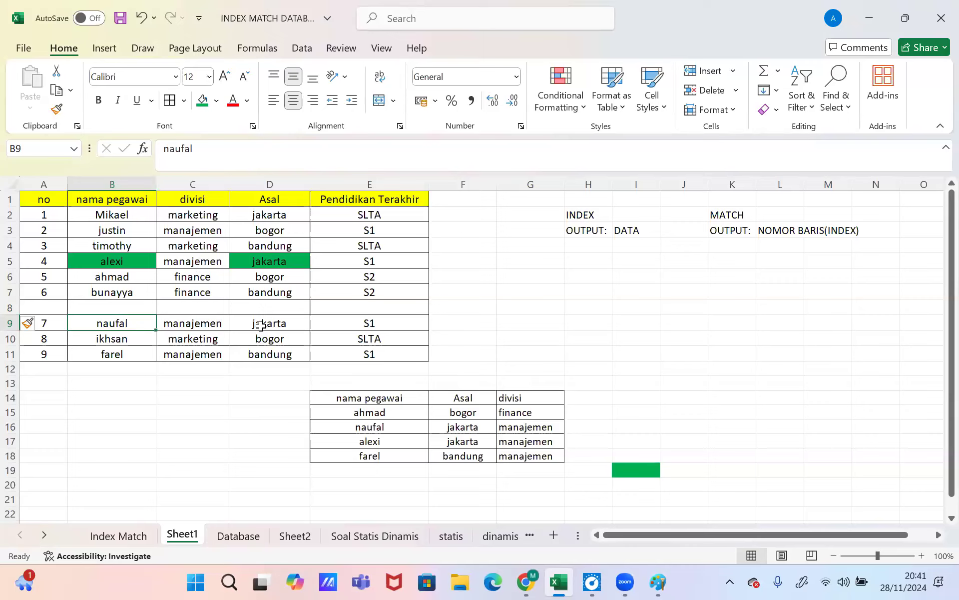
{"action": "left_click", "coordinate": [260, 326]}
{"action": "left_click", "coordinate": [470, 425]}
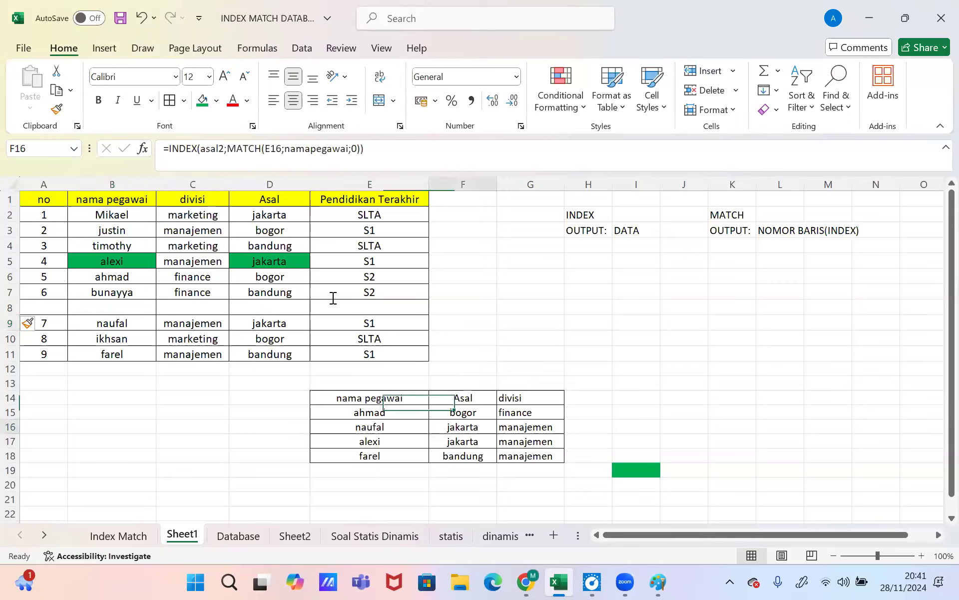
{"action": "left_click", "coordinate": [263, 313]}
{"action": "left_click", "coordinate": [262, 322]}
{"action": "left_click", "coordinate": [262, 307]}
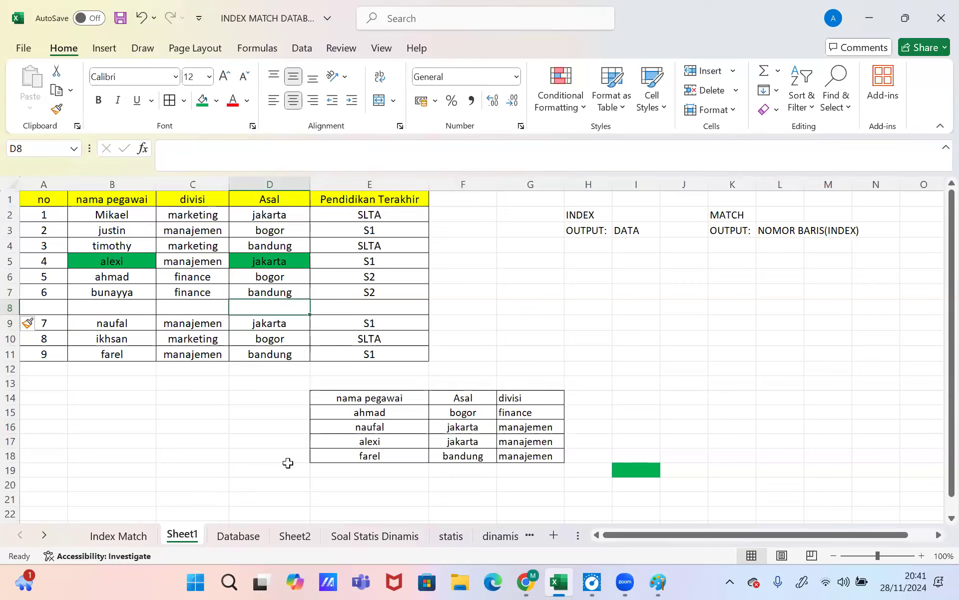
{"action": "key", "text": "ctrl+z"}
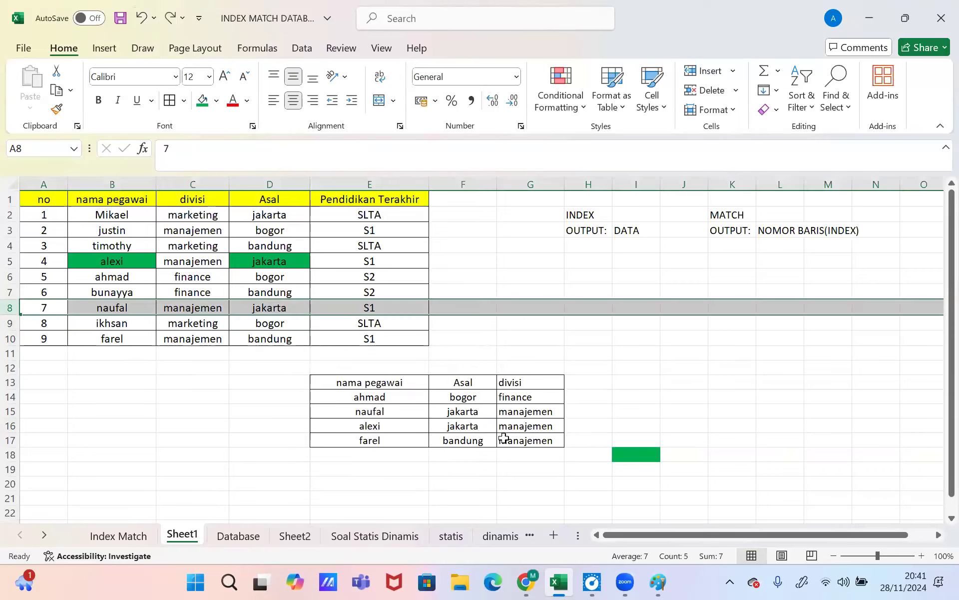
Step: Review the INDEX and MATCH examples on the Index Match sheet and check the formula in F14 on Sheet1
{"action": "left_click", "coordinate": [131, 544]}
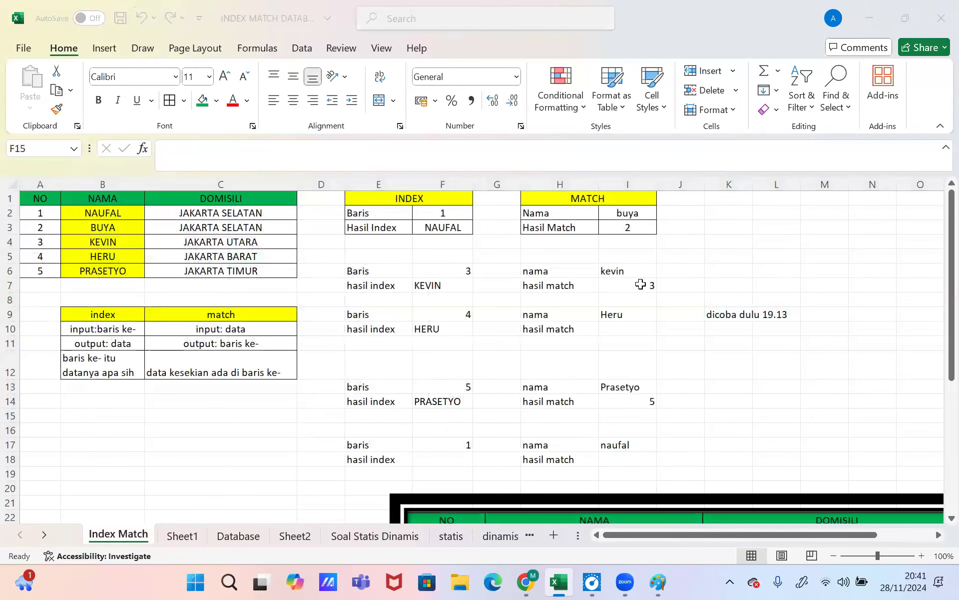
{"action": "left_click", "coordinate": [192, 542]}
{"action": "left_click", "coordinate": [483, 398]}
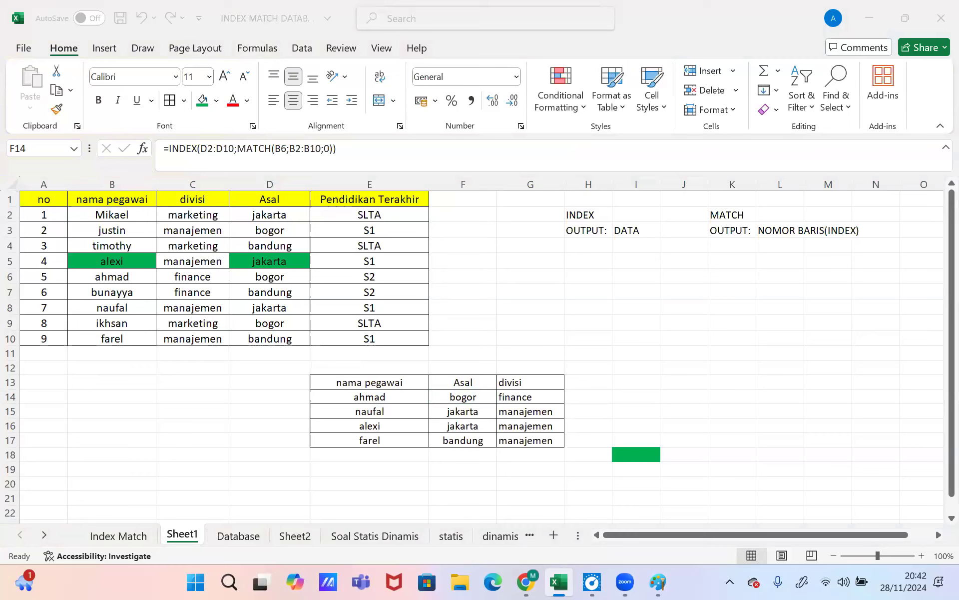
Step: Review the nama range B2:B10 and the divisi range C2:C10 in the employee table
{"action": "left_click", "coordinate": [577, 306]}
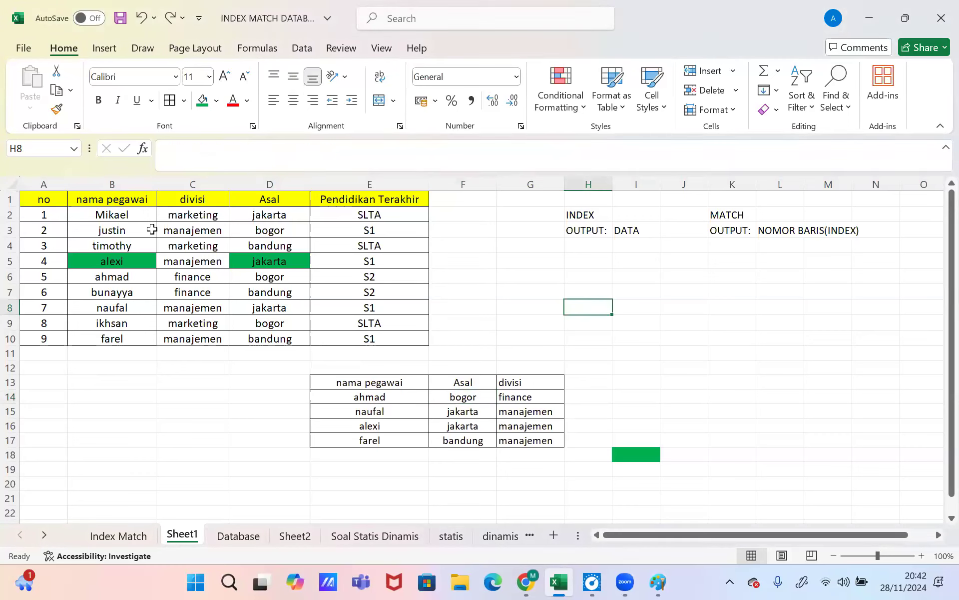
{"action": "left_click_drag", "start_coordinate": [129, 214], "coordinate": [135, 338]}
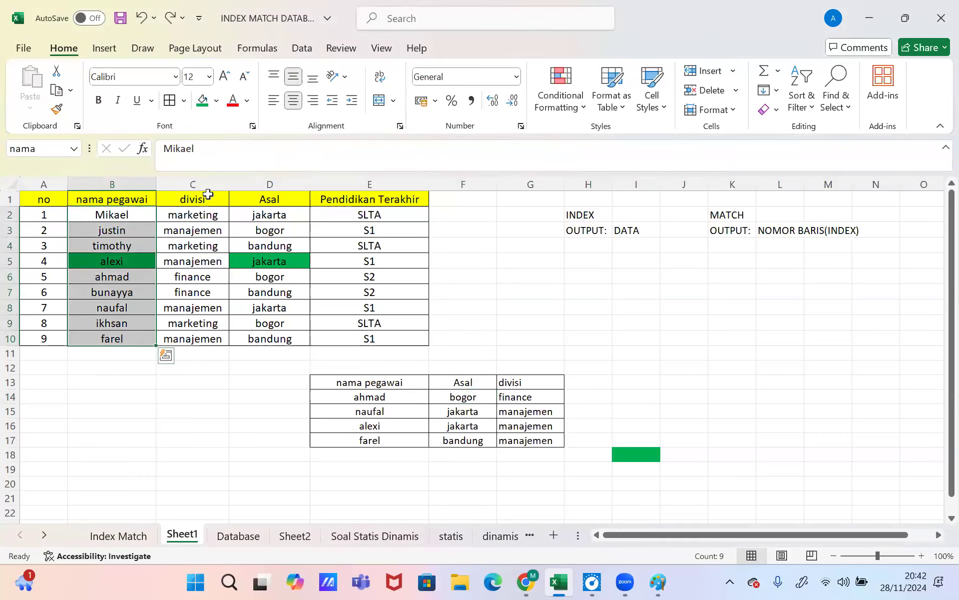
{"action": "left_click_drag", "start_coordinate": [203, 214], "coordinate": [192, 340]}
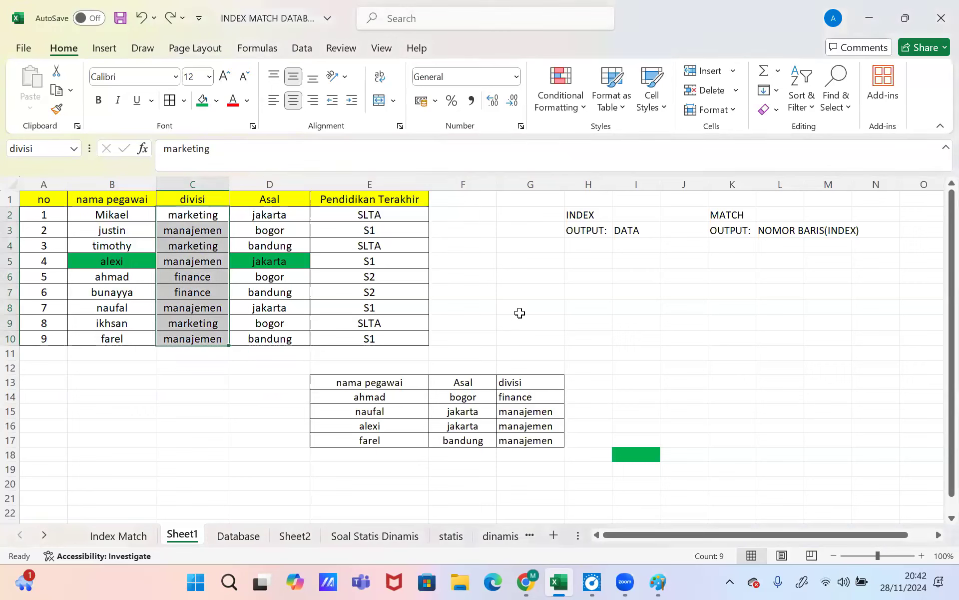
{"action": "left_click", "coordinate": [519, 314]}
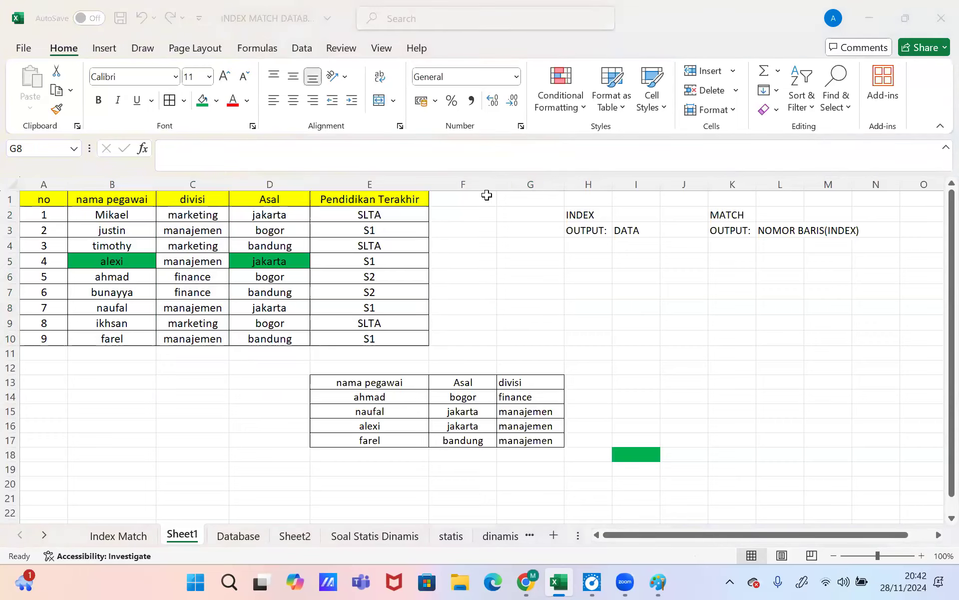
{"action": "scroll", "coordinate": [487, 195], "scroll_direction": "down", "scroll_amount": 1}
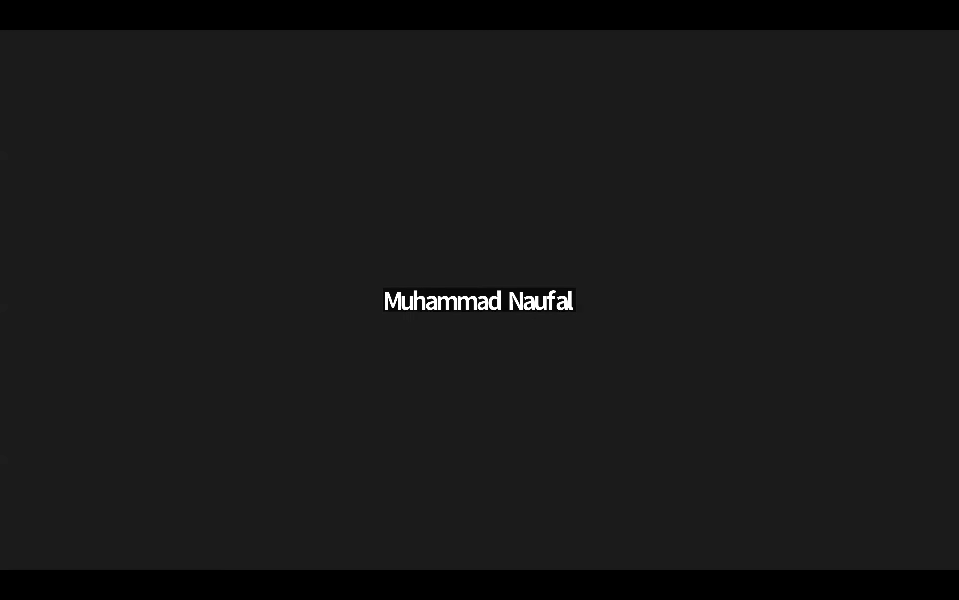
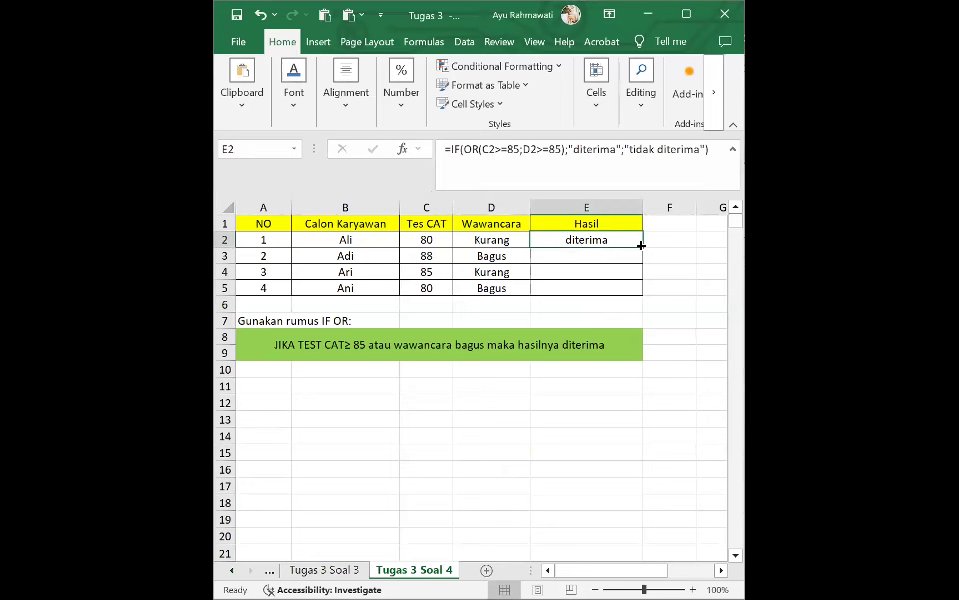
Step: In the Tugas 3 Soal 4 sheet, fill E2's IF OR formula down to E5 and inspect the copied formulas
{"action": "double_click", "coordinate": [642, 245]}
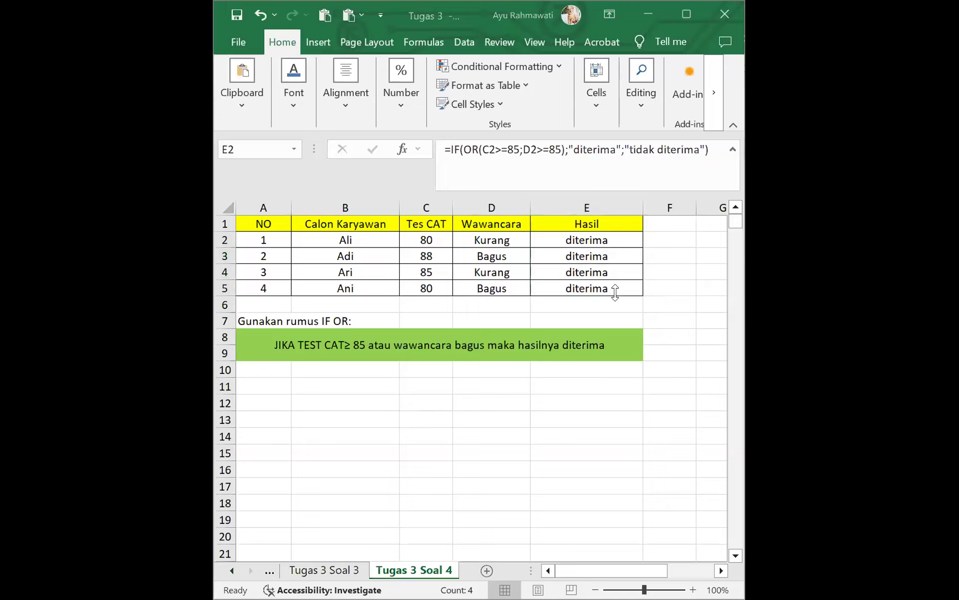
{"action": "left_click", "coordinate": [589, 271]}
{"action": "left_click", "coordinate": [591, 285]}
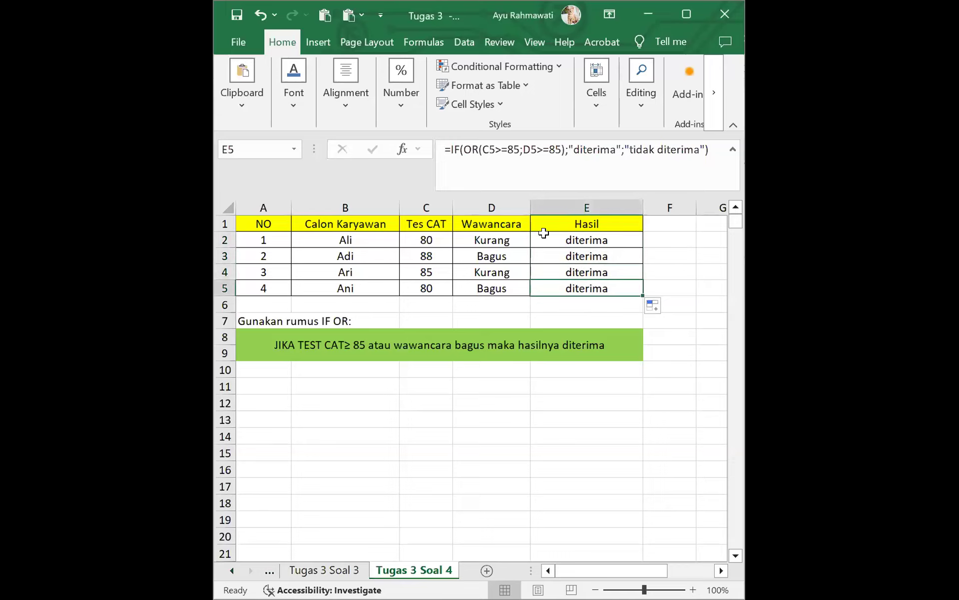
{"action": "left_click", "coordinate": [587, 240]}
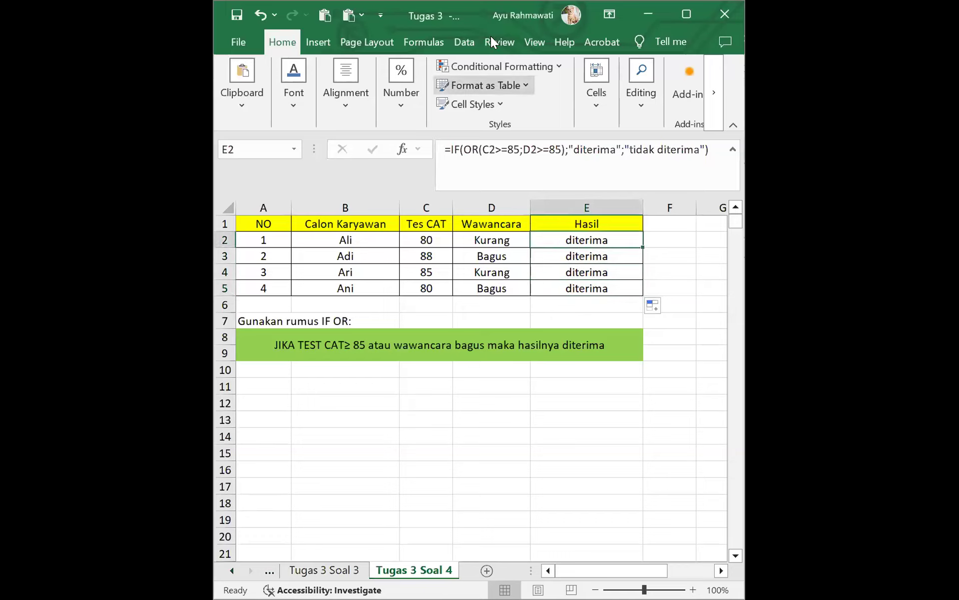
Step: Try <= as the comparison with 85 in the first OR condition of E2's formula, and restore >=
{"action": "left_click", "coordinate": [500, 150]}
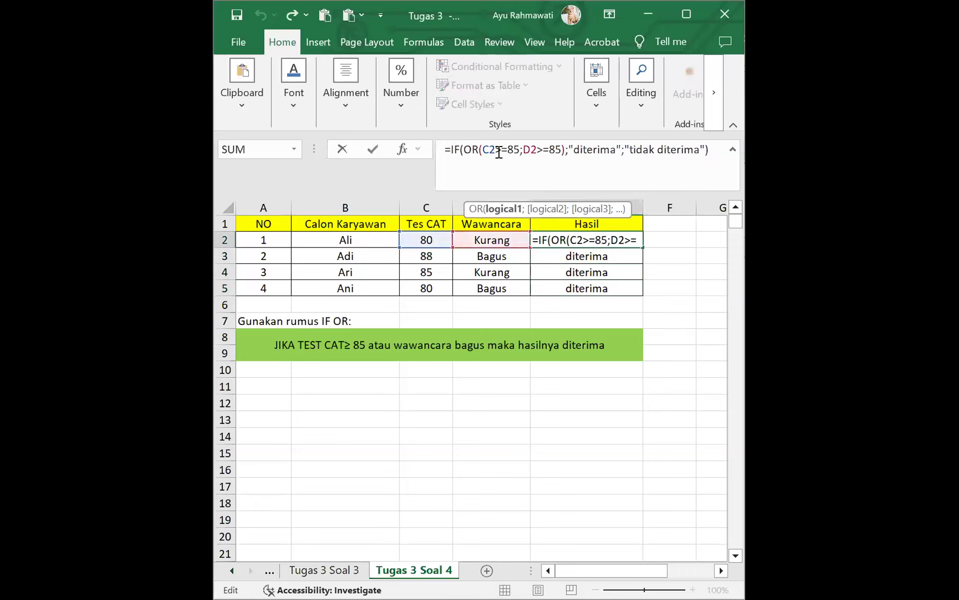
{"action": "key", "text": "Delete"}
{"action": "type", "text": "<"}
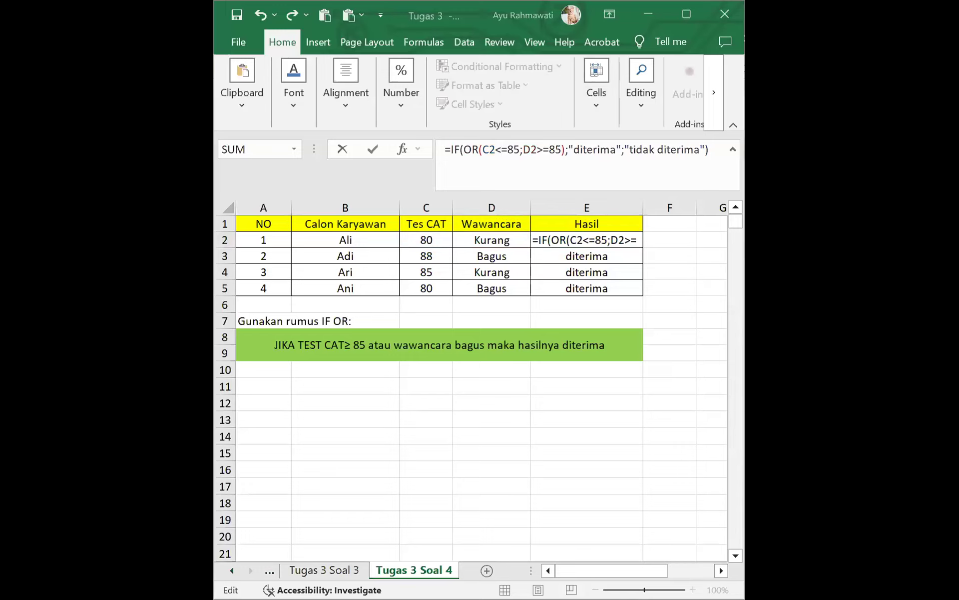
{"action": "left_click", "coordinate": [500, 147]}
{"action": "key", "text": "BackSpace"}
{"action": "type", "text": ">"}
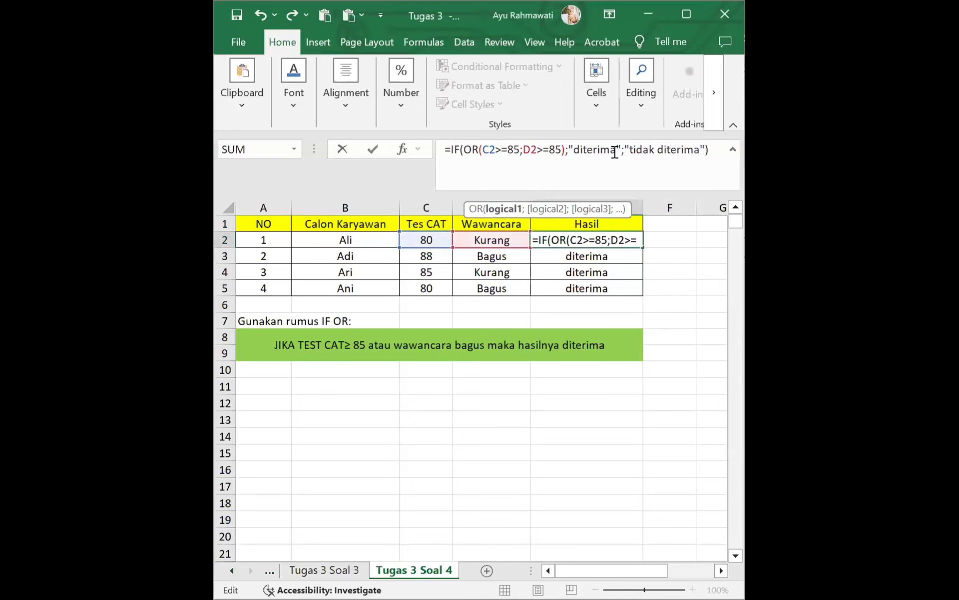
Step: Delete the C2 reference and operator from E2's first OR condition and re-enter the condition as C2>=85
{"action": "key", "text": "BackSpace"}
{"action": "key", "text": "BackSpace"}
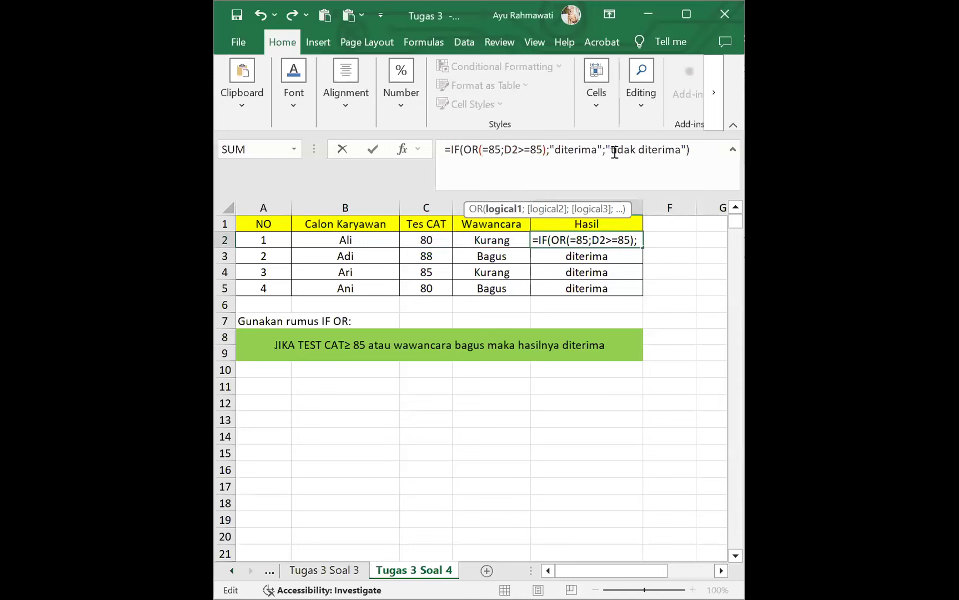
{"action": "type", "text": ">"}
{"action": "key", "text": "BackSpace"}
{"action": "left_click", "coordinate": [426, 239]}
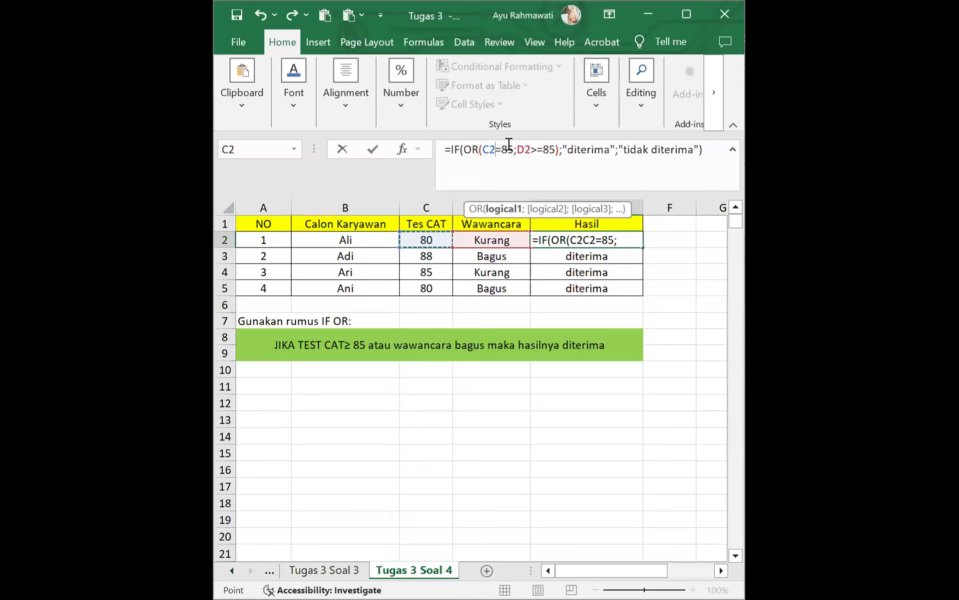
{"action": "type", "text": ">"}
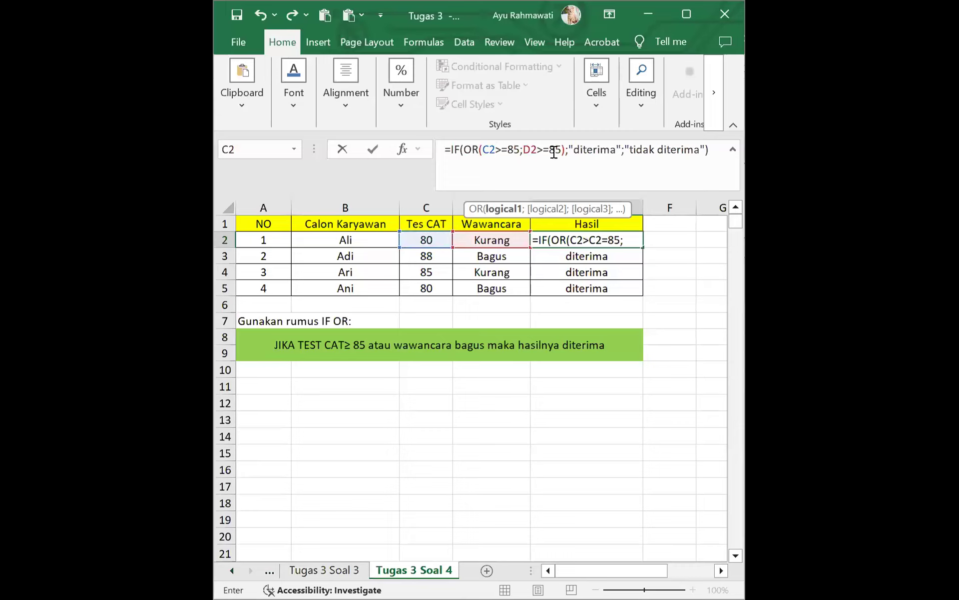
Step: Try replacing the value-if-true text in E2's formula with bagus
{"action": "left_click", "coordinate": [613, 144]}
{"action": "key", "text": "BackSpace"}
{"action": "key", "text": "BackSpace"}
{"action": "key", "text": "BackSpace"}
{"action": "key", "text": "BackSpace"}
{"action": "key", "text": "BackSpace"}
{"action": "key", "text": "BackSpace"}
{"action": "key", "text": "BackSpace"}
{"action": "key", "text": "BackSpace"}
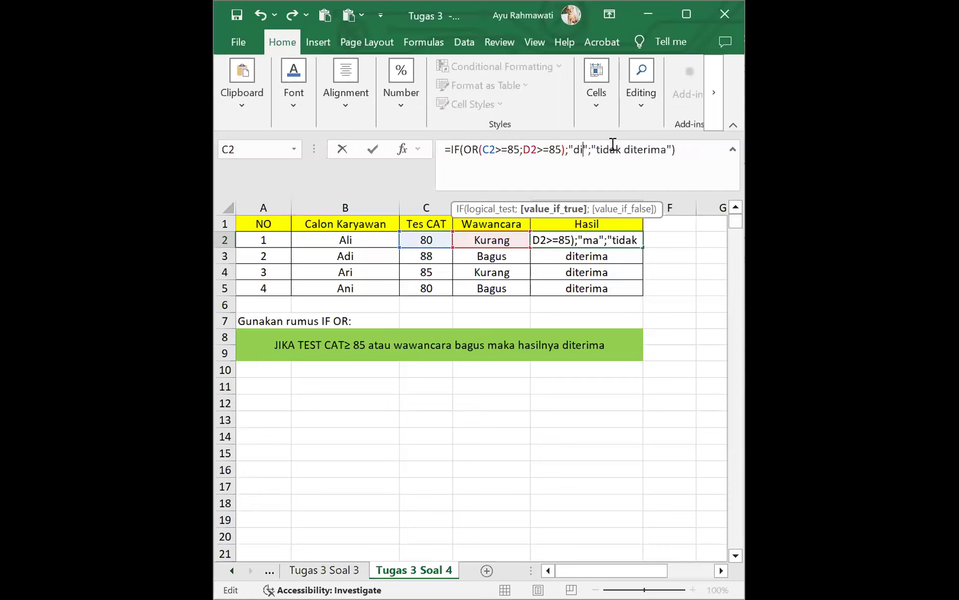
{"action": "type", "text": "bagus"}
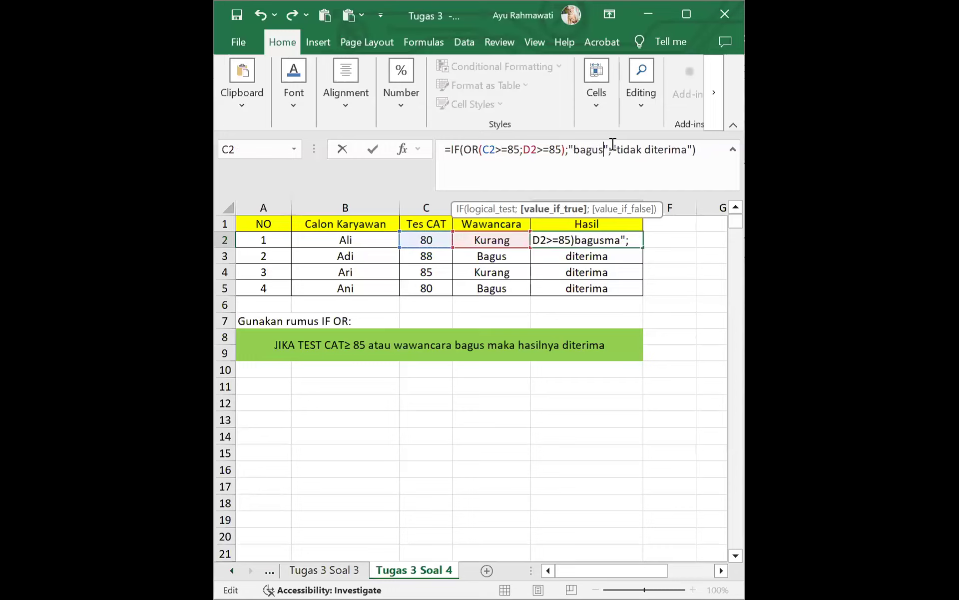
Step: Restore diterima as the value-if-true text in E2's formula
{"action": "key", "text": "BackSpace"}
{"action": "key", "text": "BackSpace"}
{"action": "key", "text": "BackSpace"}
{"action": "key", "text": "BackSpace"}
{"action": "key", "text": "BackSpace"}
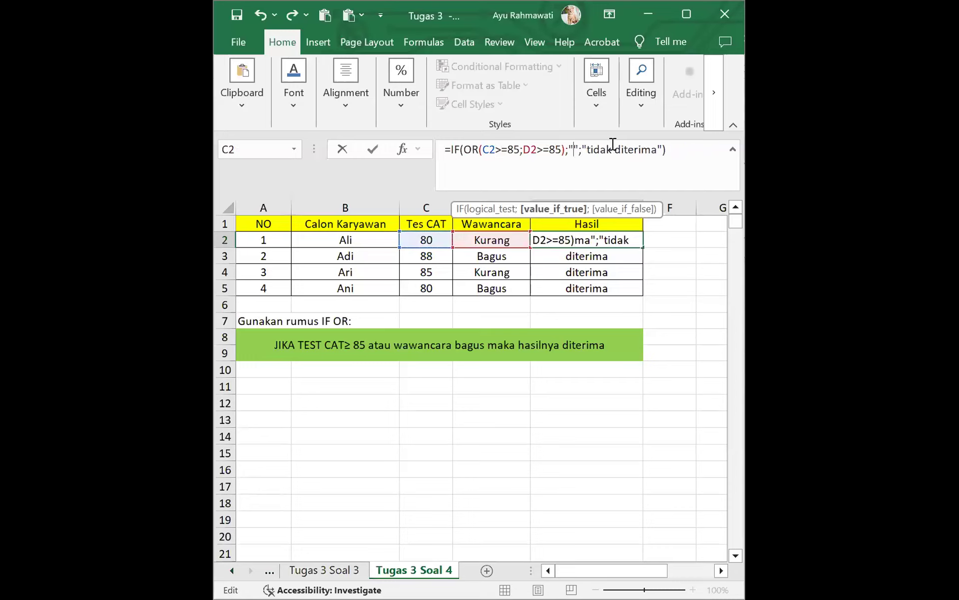
{"action": "type", "text": "diterima"}
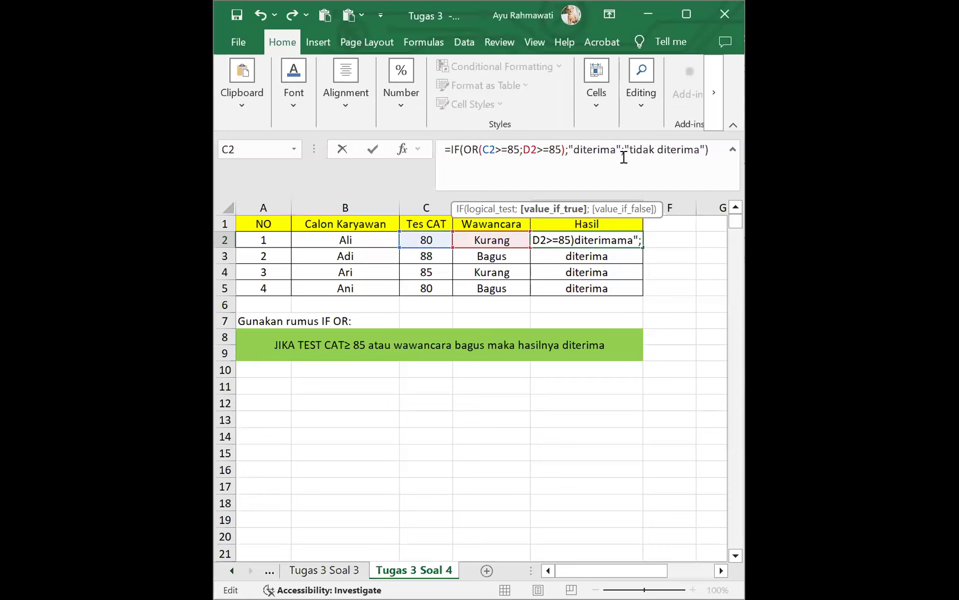
Step: Replace 85 with "Bagus" in the second OR condition of E2's formula, making it D2>="Bagus"
{"action": "left_click", "coordinate": [698, 150]}
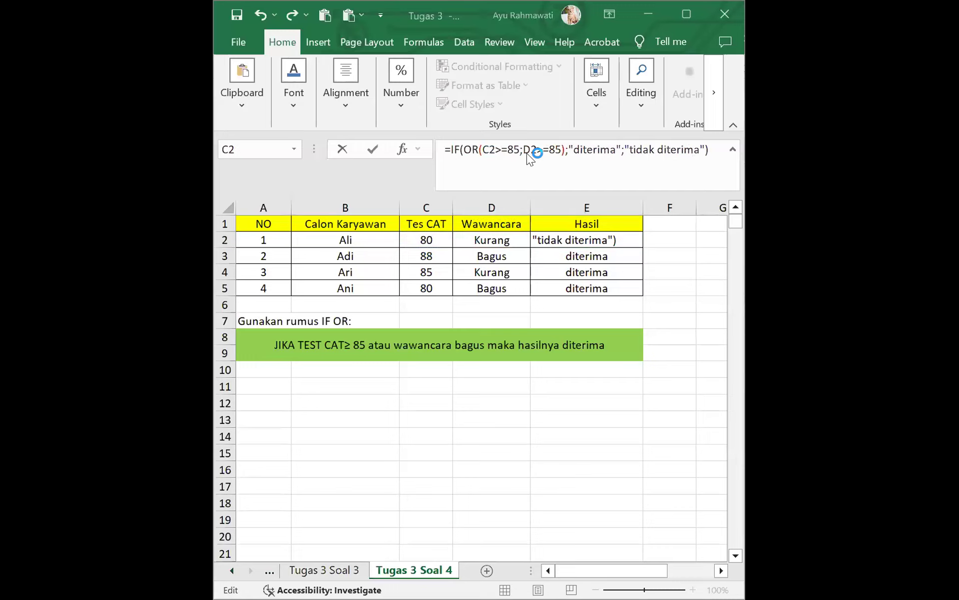
{"action": "left_click", "coordinate": [562, 153]}
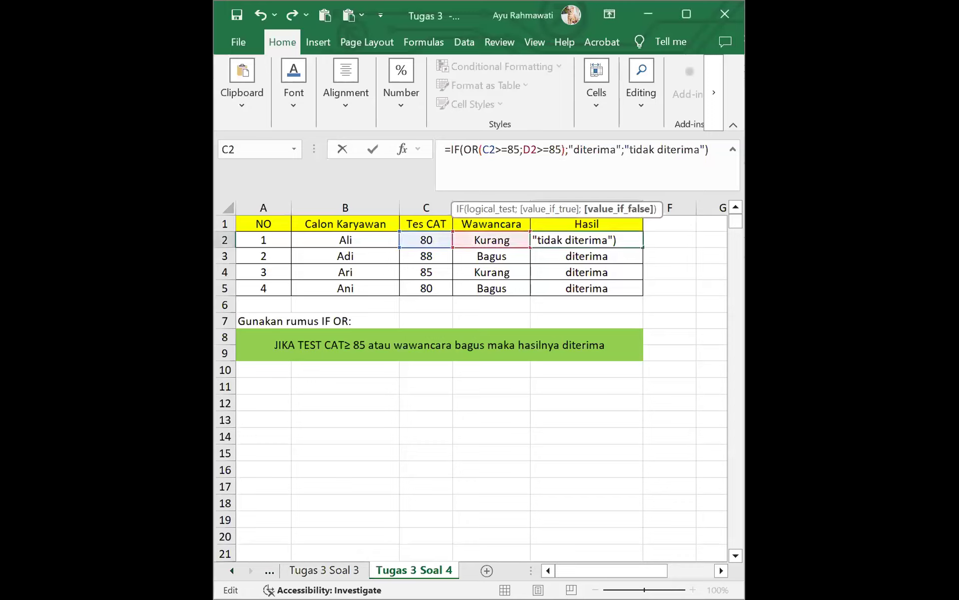
{"action": "key", "text": "BackSpace"}
{"action": "key", "text": "BackSpace"}
{"action": "key", "text": "BackSpace"}
{"action": "type", "text": "ama"}
{"action": "left_click", "coordinate": [558, 148]}
{"action": "key", "text": "BackSpace"}
{"action": "key", "text": "BackSpace"}
{"action": "type", "text": "\""}
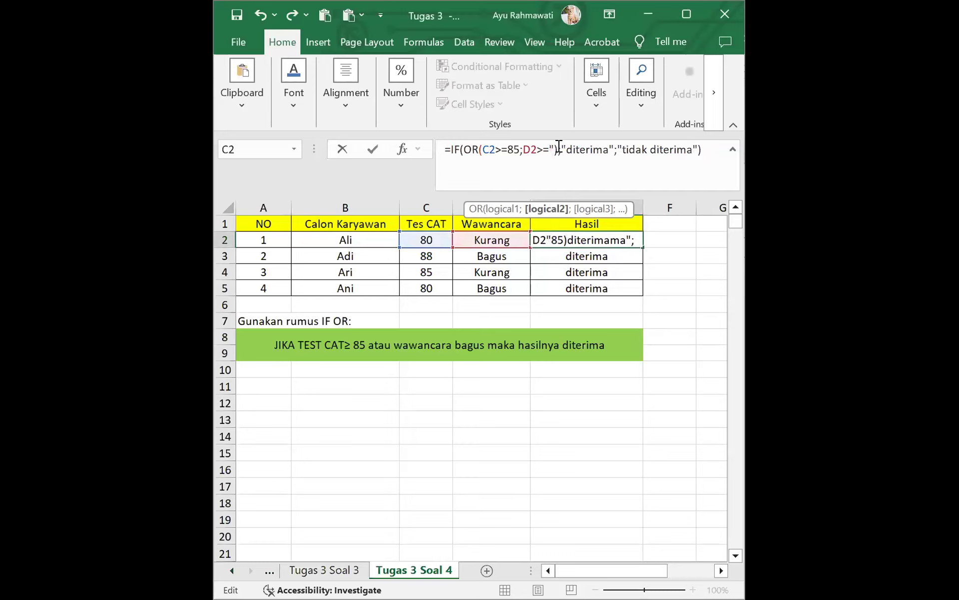
{"action": "type", "text": "Bagus:"}
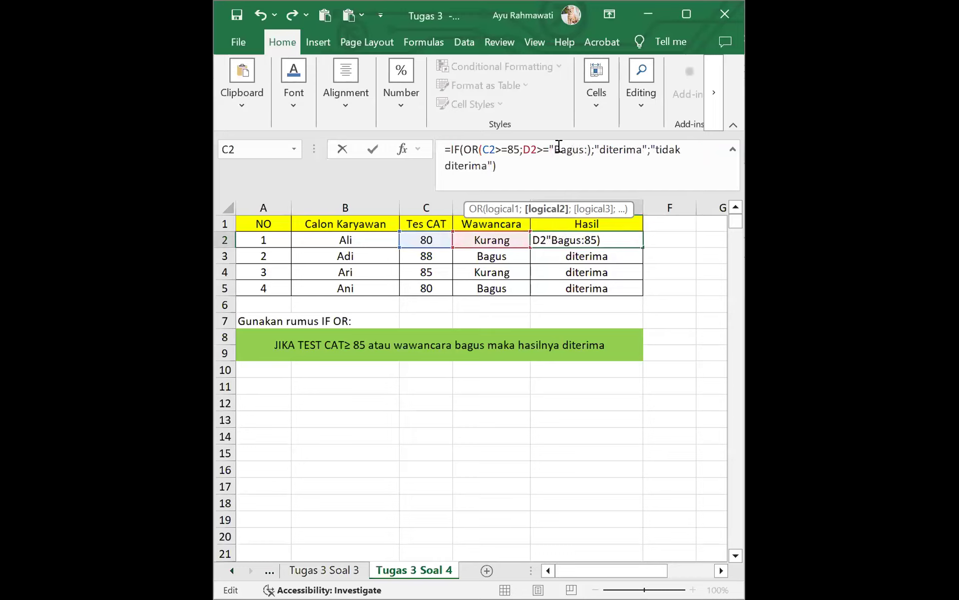
{"action": "key", "text": "BackSpace"}
{"action": "type", "text": "\""}
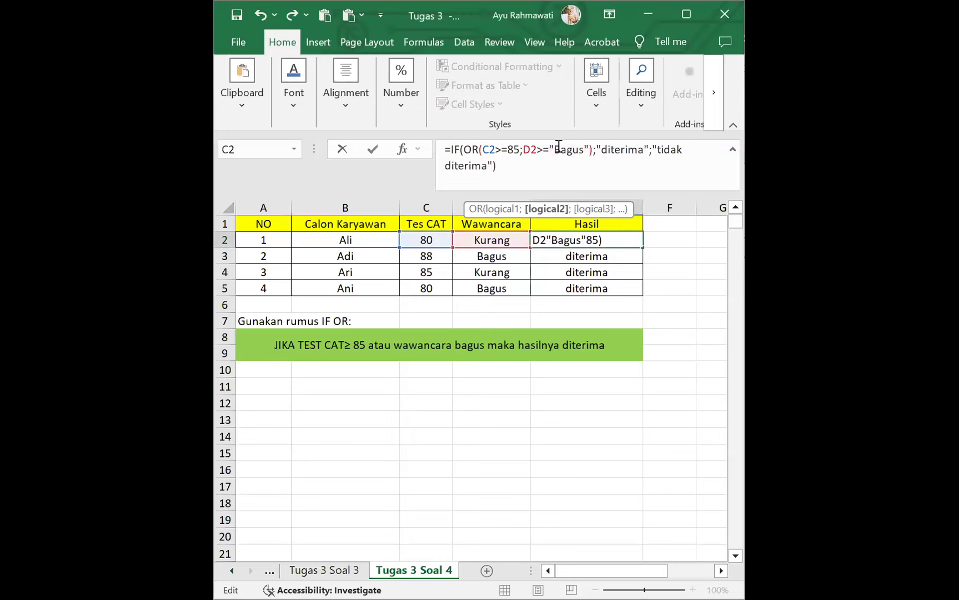
{"action": "left_click", "coordinate": [533, 161]}
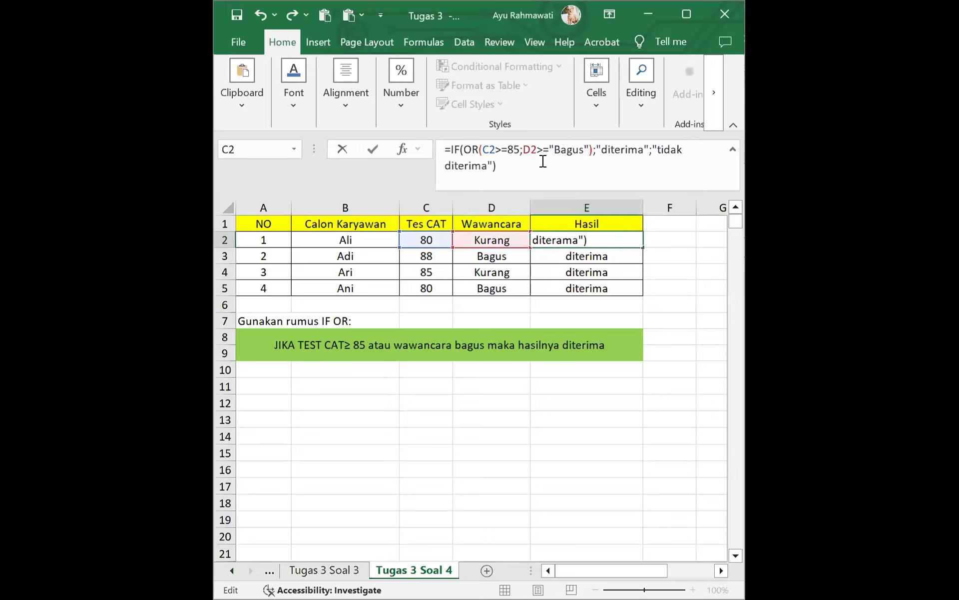
{"action": "key", "text": "Return"}
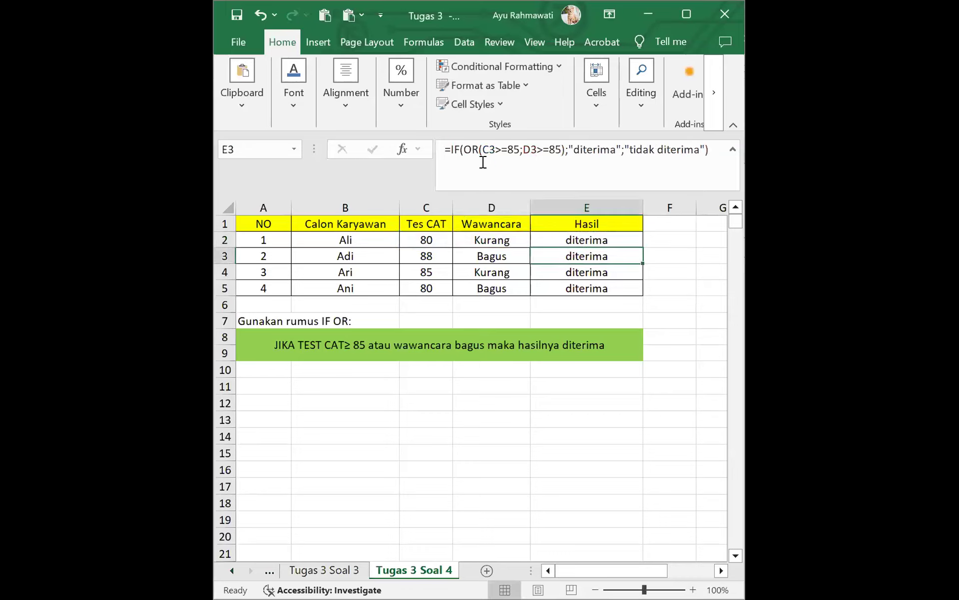
Step: Fill E2's IF OR formula down through E5 for the remaining candidates
{"action": "left_click", "coordinate": [622, 239]}
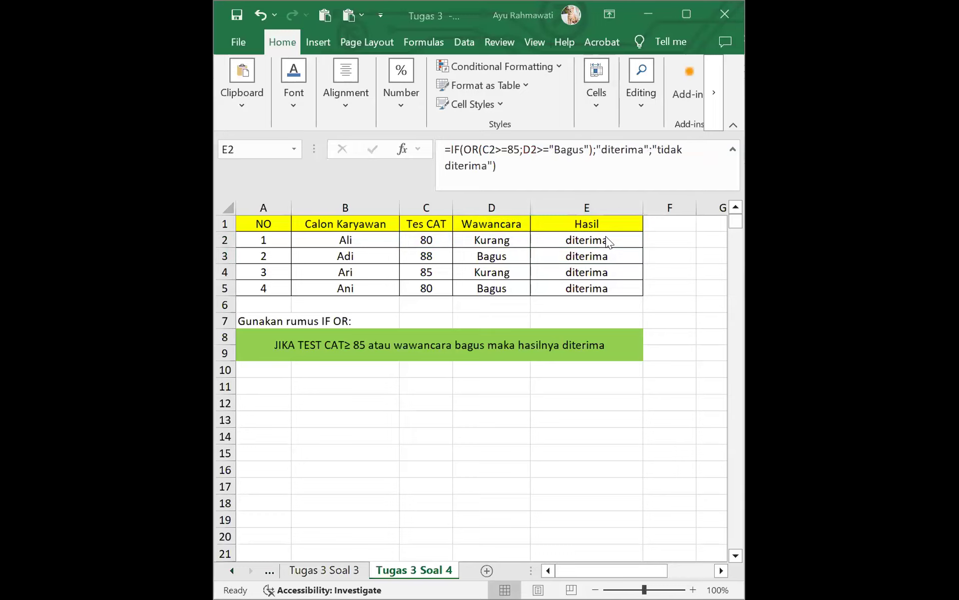
{"action": "double_click", "coordinate": [641, 246]}
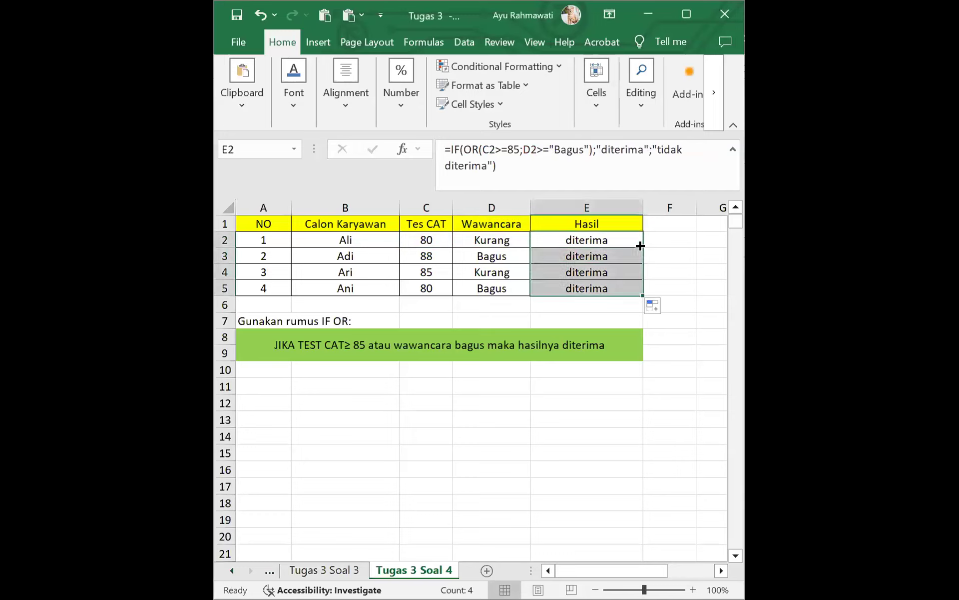
{"action": "left_click", "coordinate": [664, 257]}
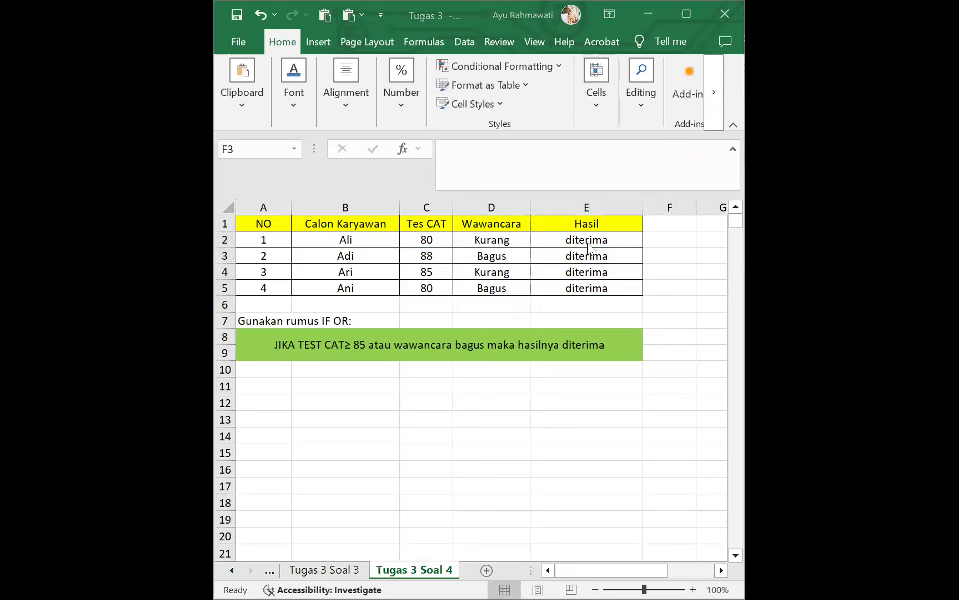
{"action": "left_click", "coordinate": [621, 240]}
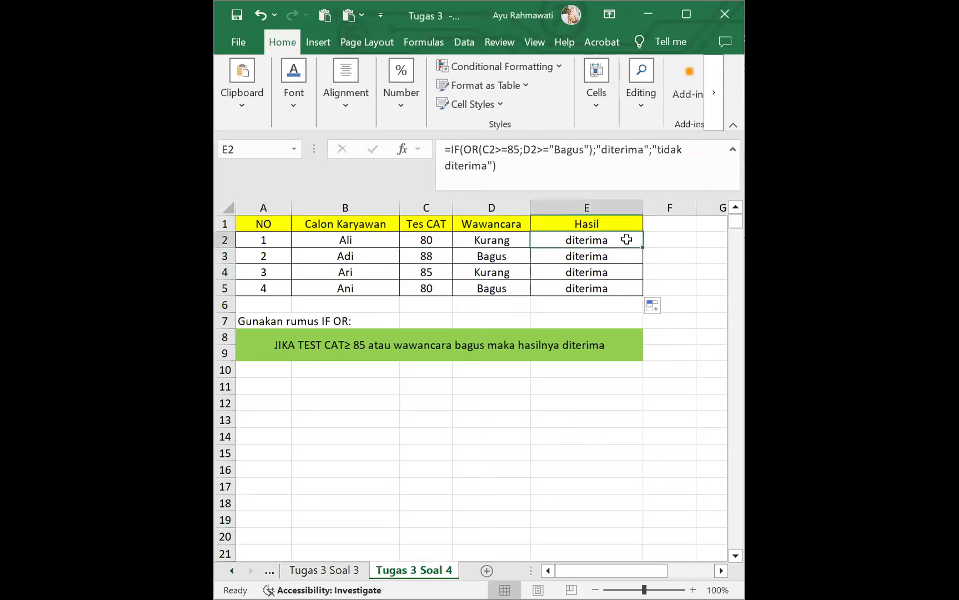
{"action": "double_click", "coordinate": [642, 247]}
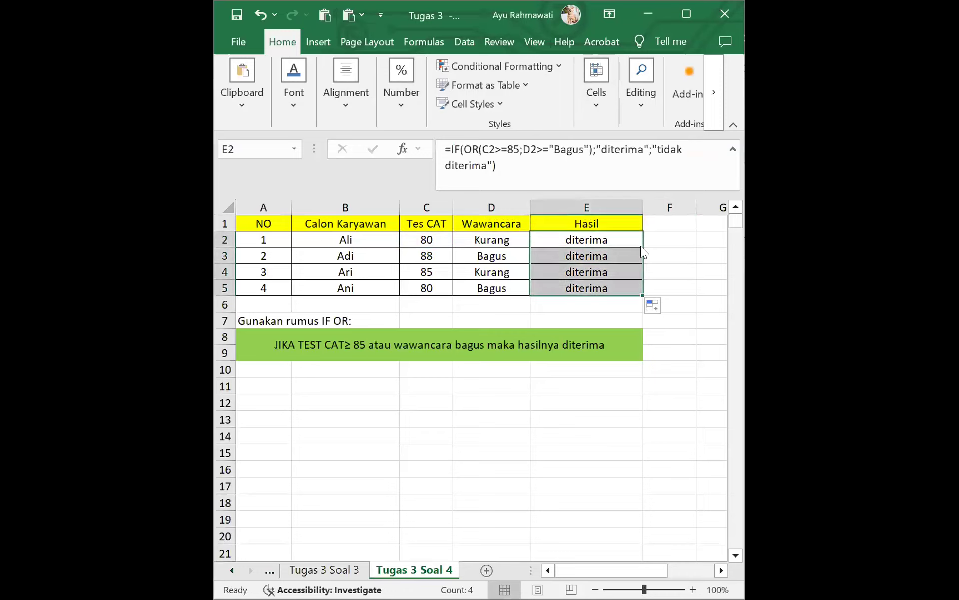
{"action": "left_click", "coordinate": [628, 248]}
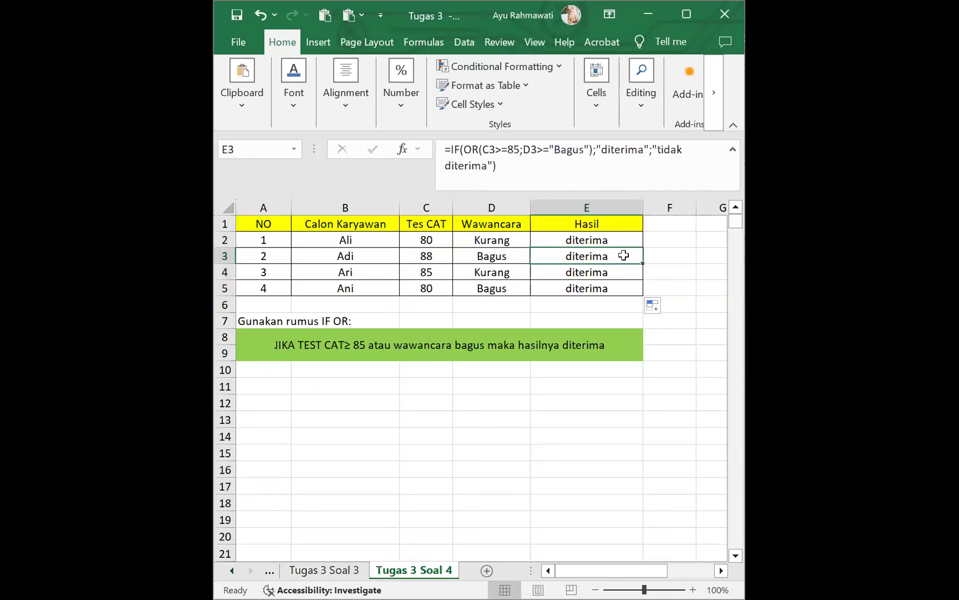
Step: Clear the Hasil formulas from cells E3 through E5
{"action": "double_click", "coordinate": [624, 255]}
{"action": "key", "text": "Return"}
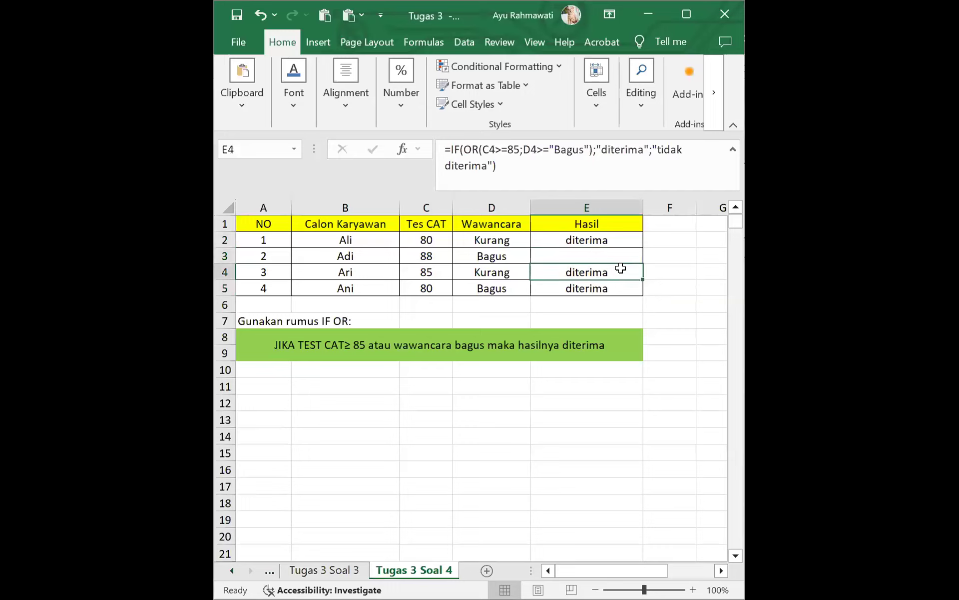
{"action": "key", "text": "BackSpace"}
{"action": "key", "text": "Return"}
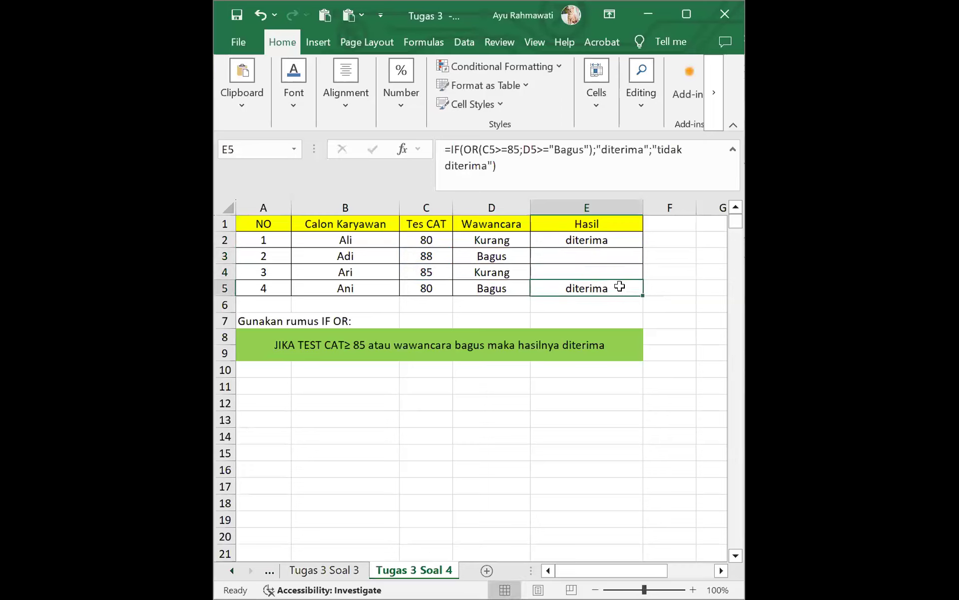
{"action": "double_click", "coordinate": [621, 287]}
{"action": "key", "text": "BackSpace"}
Step: Change the second OR condition in E2's formula to D2="Bagus" and fill the formula down through E5
{"action": "left_click", "coordinate": [600, 241]}
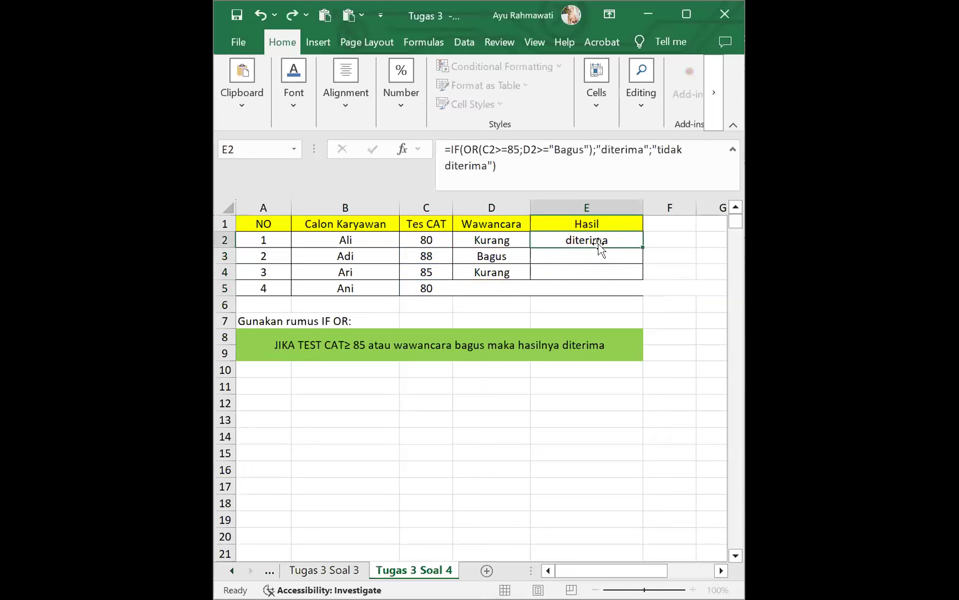
{"action": "left_click", "coordinate": [546, 149]}
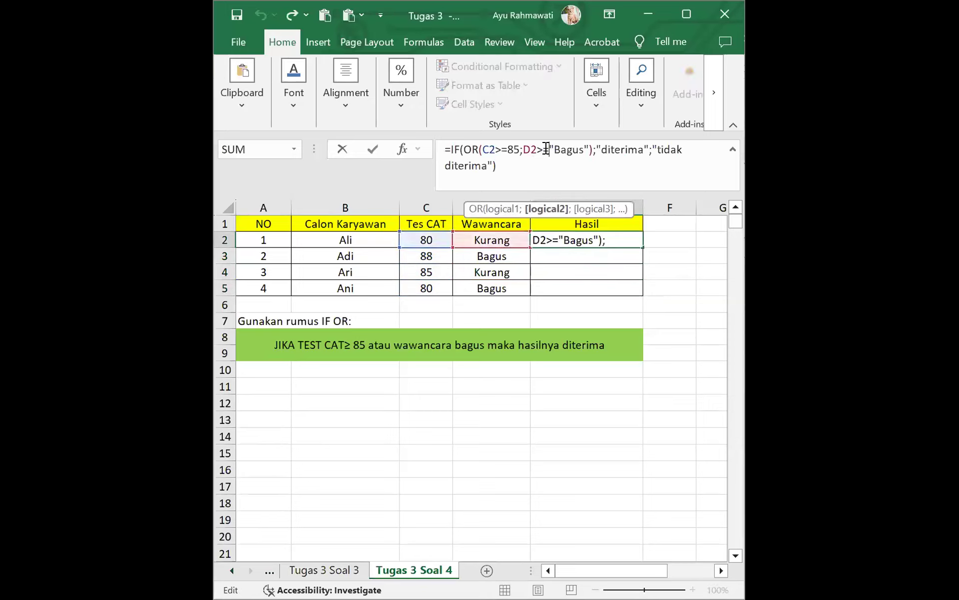
{"action": "key", "text": "BackSpace"}
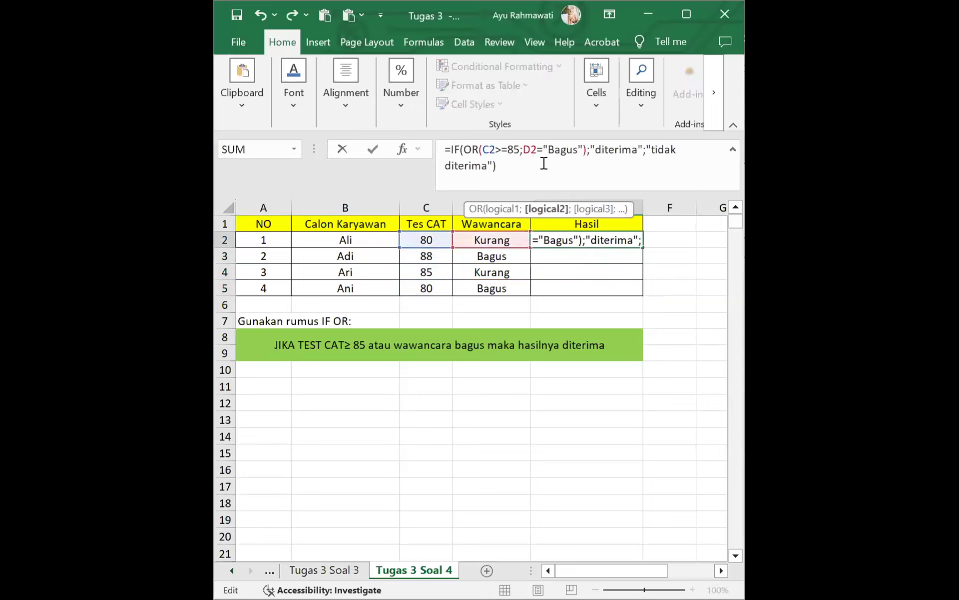
{"action": "key", "text": "Return"}
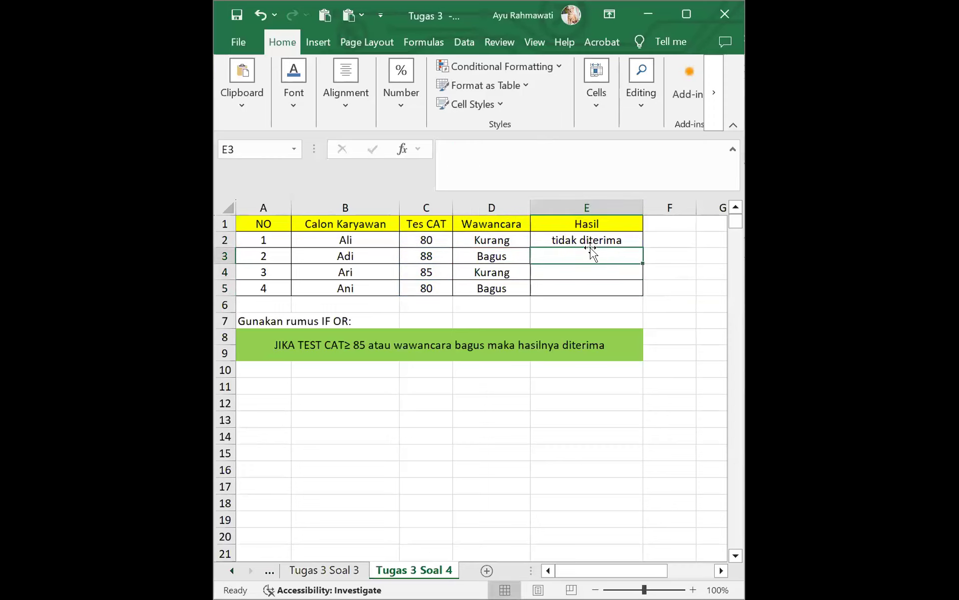
{"action": "left_click", "coordinate": [630, 245]}
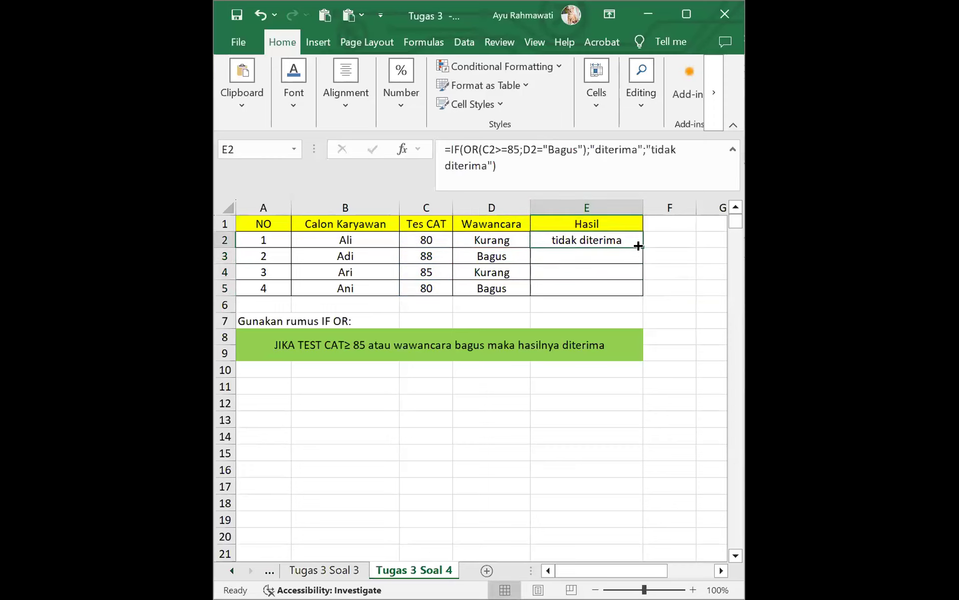
{"action": "left_click_drag", "start_coordinate": [639, 246], "coordinate": [638, 289]}
{"action": "left_click", "coordinate": [607, 398]}
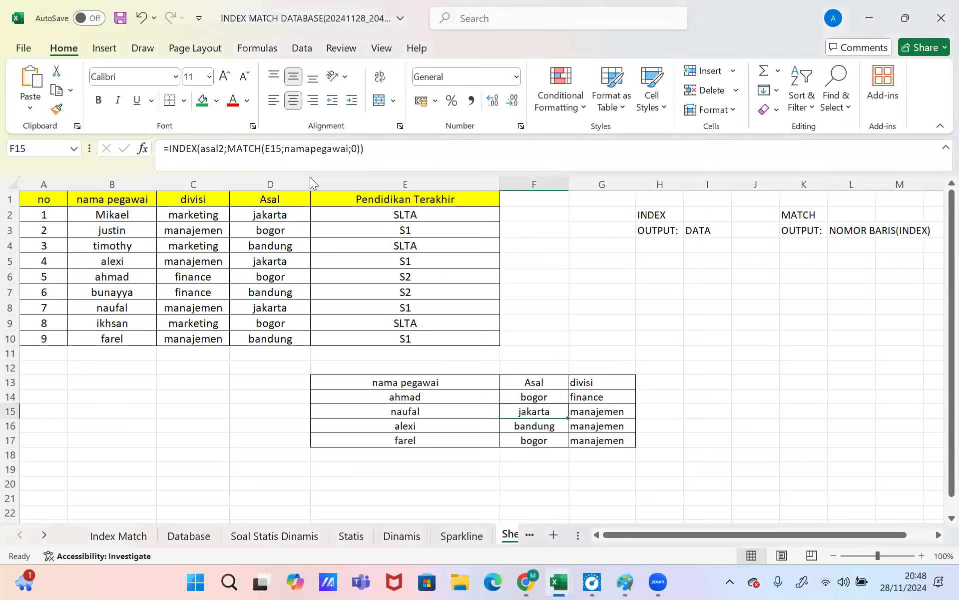
Step: In the INDEX MATCH DATABASE workbook, undo the last change to the MATCH lookup range in F15's formula
{"action": "key", "text": "F2"}
{"action": "left_click", "coordinate": [649, 348]}
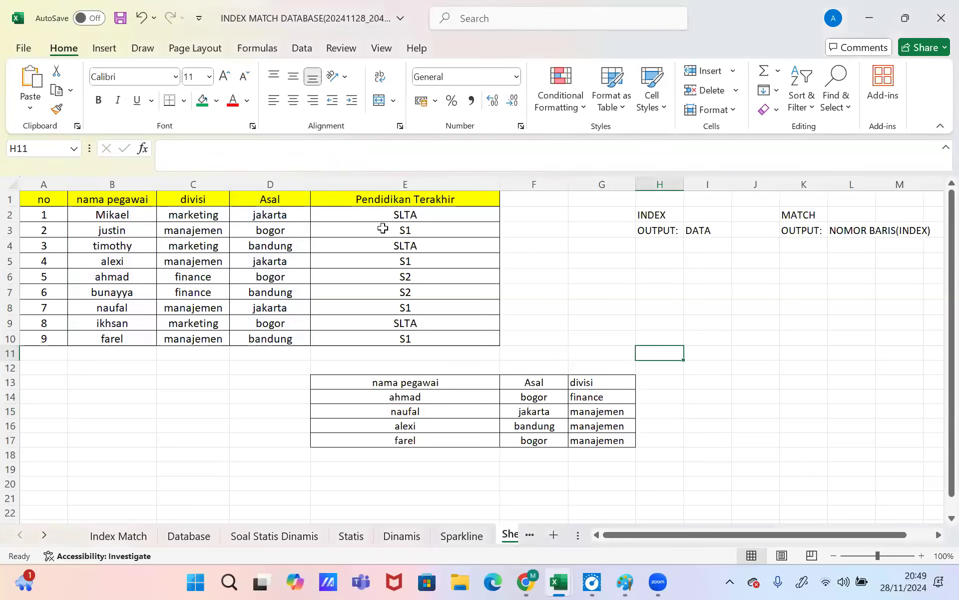
{"action": "left_click", "coordinate": [137, 23]}
{"action": "left_click", "coordinate": [137, 23]}
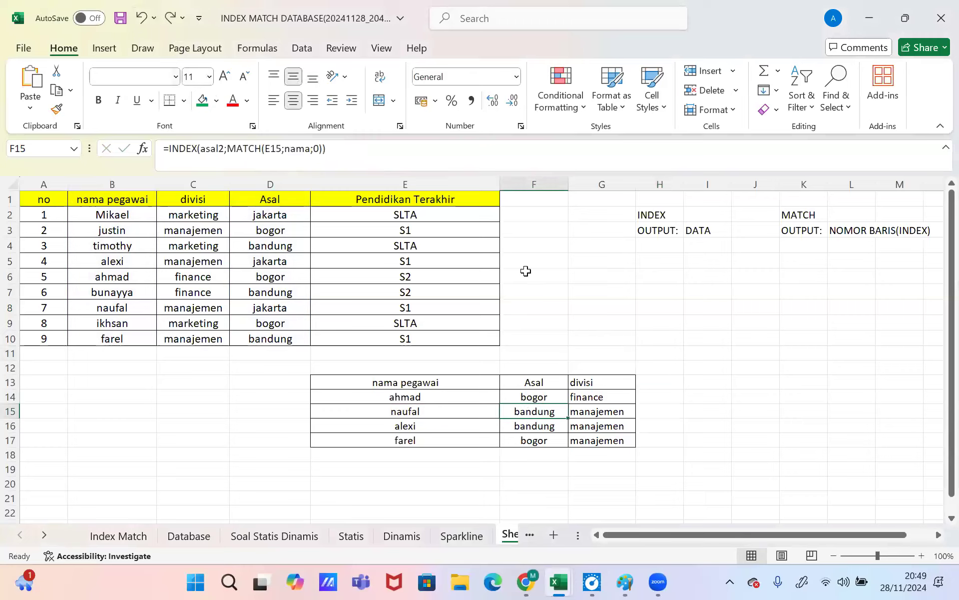
{"action": "left_click", "coordinate": [616, 281]}
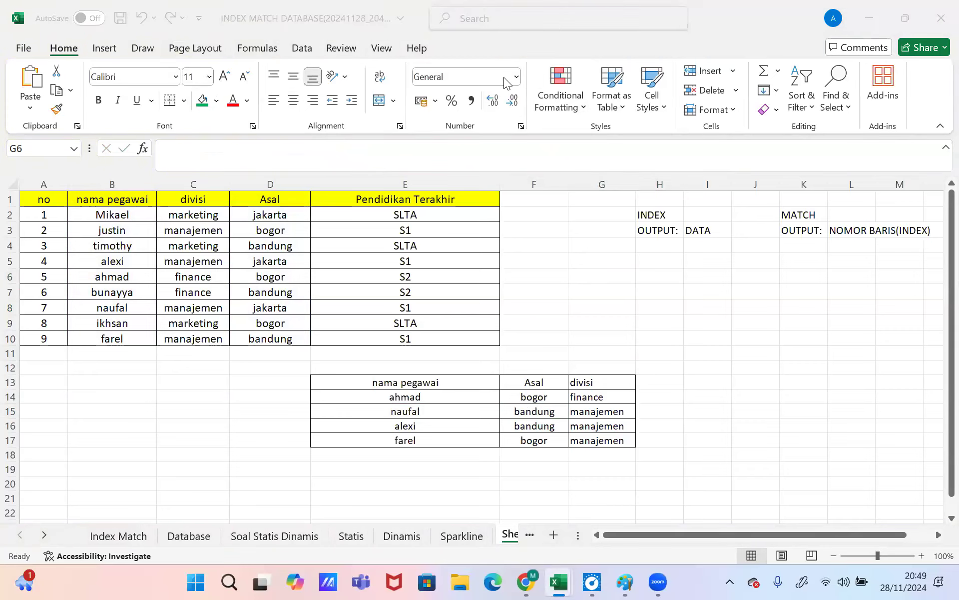
Step: Examine which ranges asal2 and nama refer to in F15's INDEX MATCH formula
{"action": "left_click", "coordinate": [544, 411]}
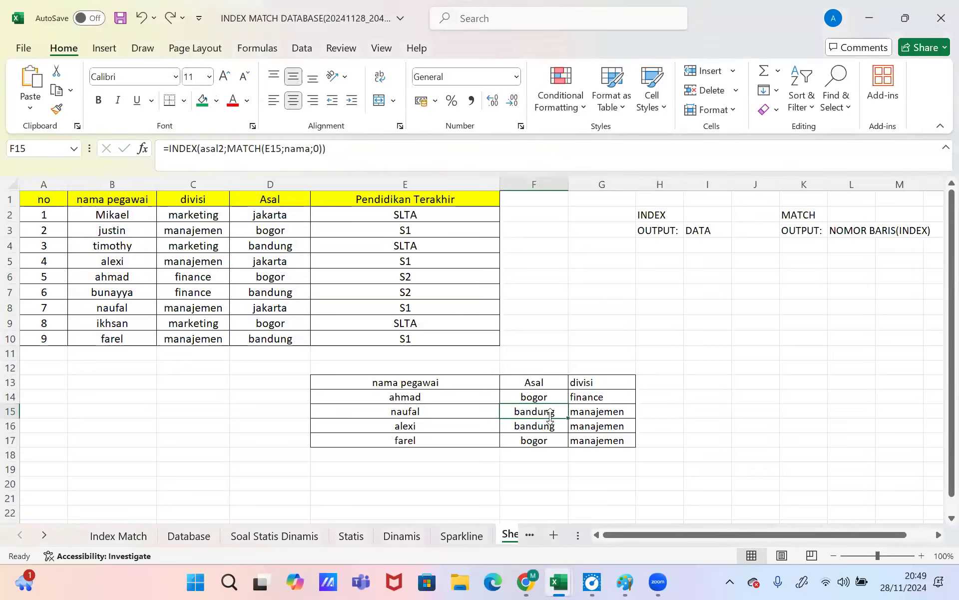
{"action": "left_click", "coordinate": [308, 148]}
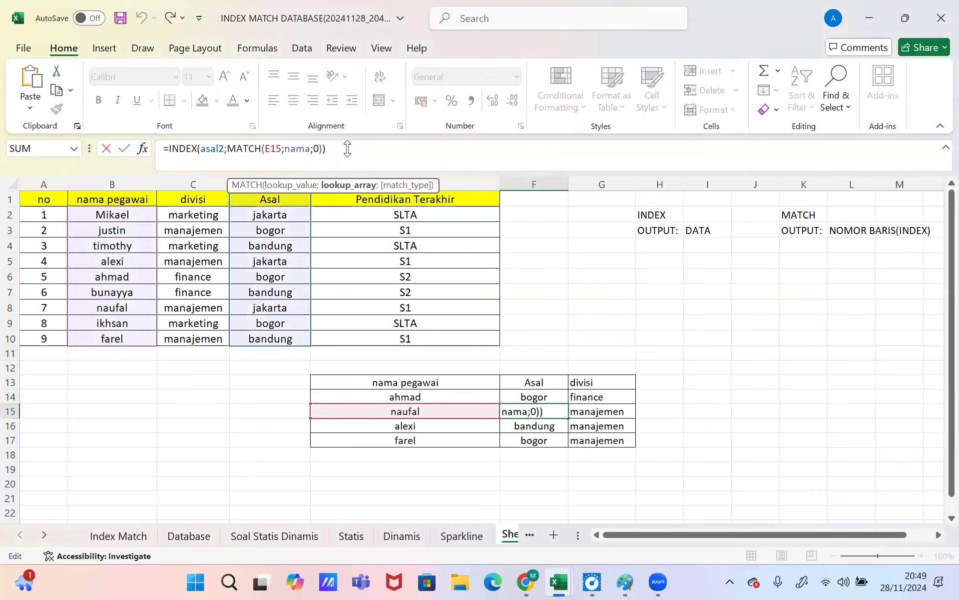
{"action": "left_click", "coordinate": [290, 195]}
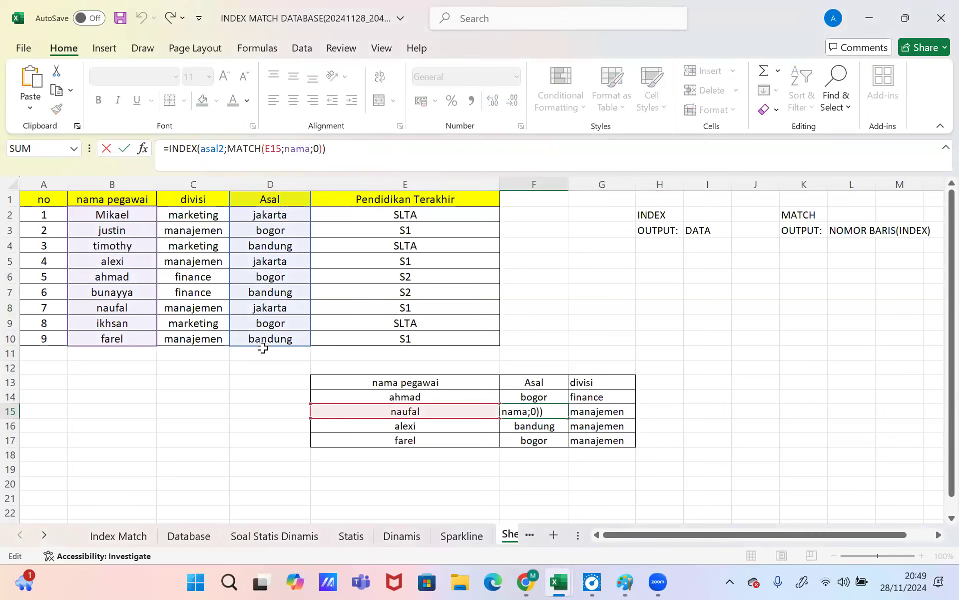
{"action": "key", "text": "Return"}
{"action": "key", "text": "Up"}
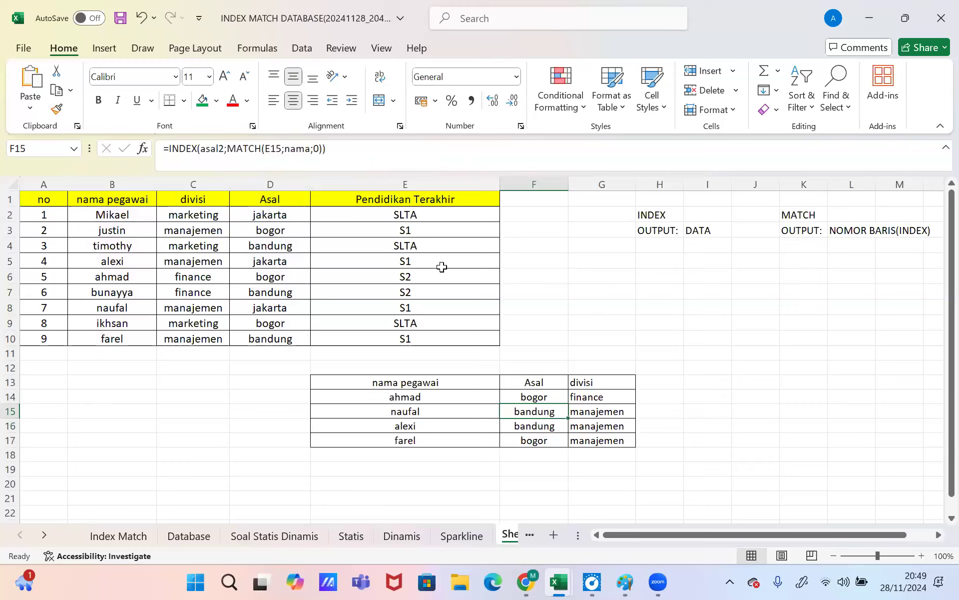
Step: Change the MATCH lookup array in F15's formula to namapegawai and fill the formula down through F17
{"action": "left_click", "coordinate": [312, 150]}
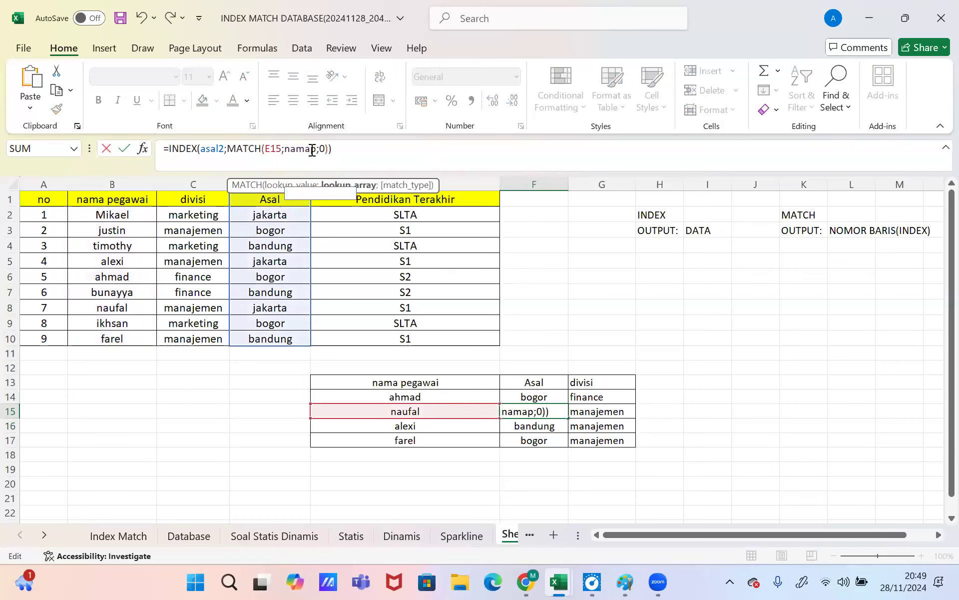
{"action": "key", "text": "Return"}
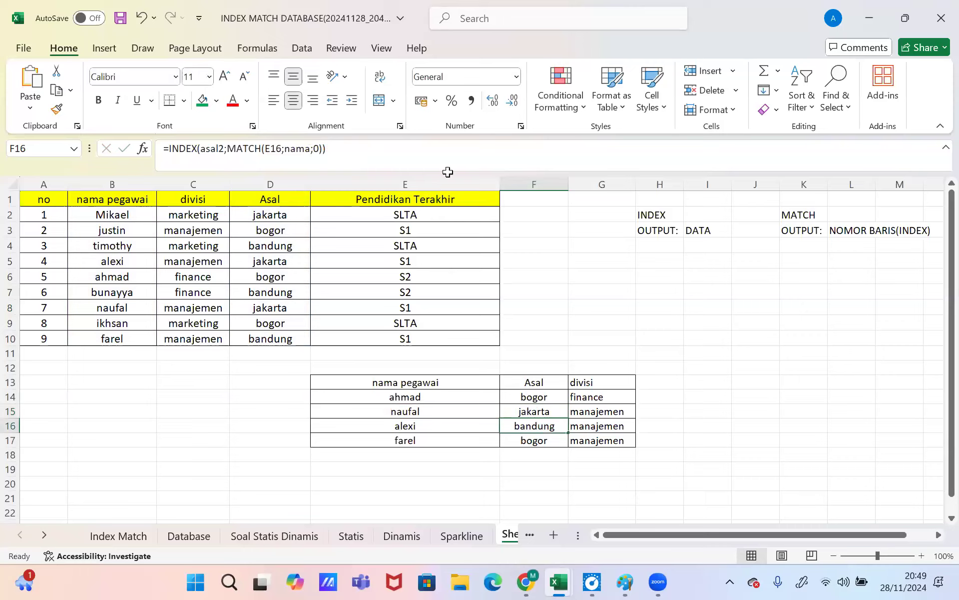
{"action": "left_click", "coordinate": [553, 413]}
{"action": "left_click", "coordinate": [571, 414]}
{"action": "left_click", "coordinate": [565, 413]}
{"action": "left_click_drag", "start_coordinate": [568, 418], "coordinate": [559, 441]}
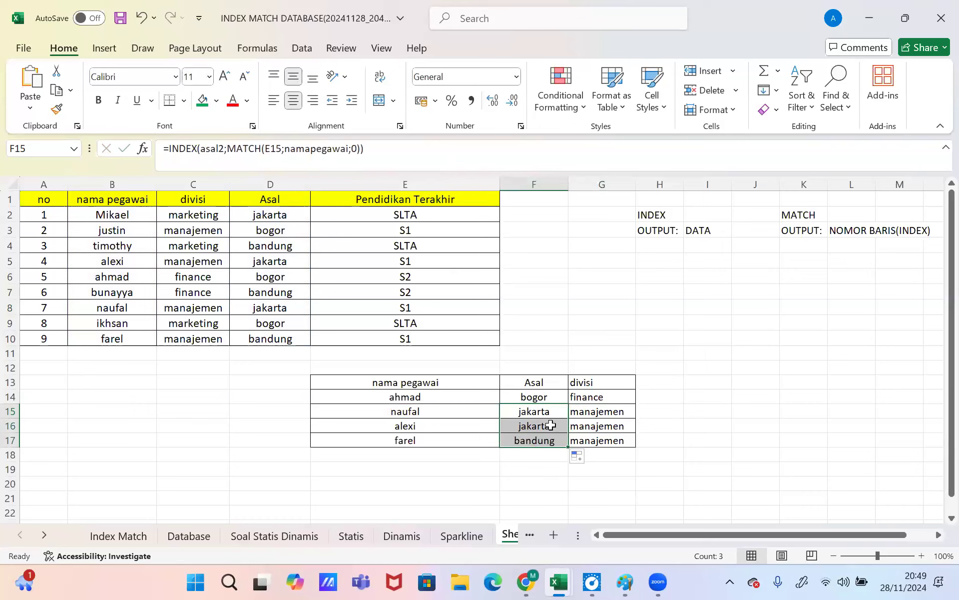
{"action": "left_click", "coordinate": [250, 152]}
{"action": "key", "text": "Return"}
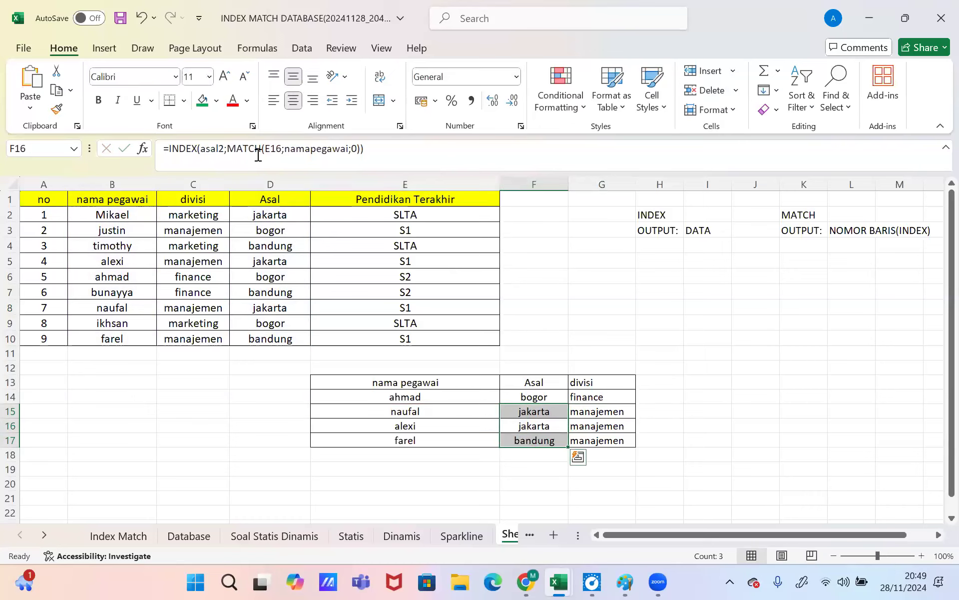